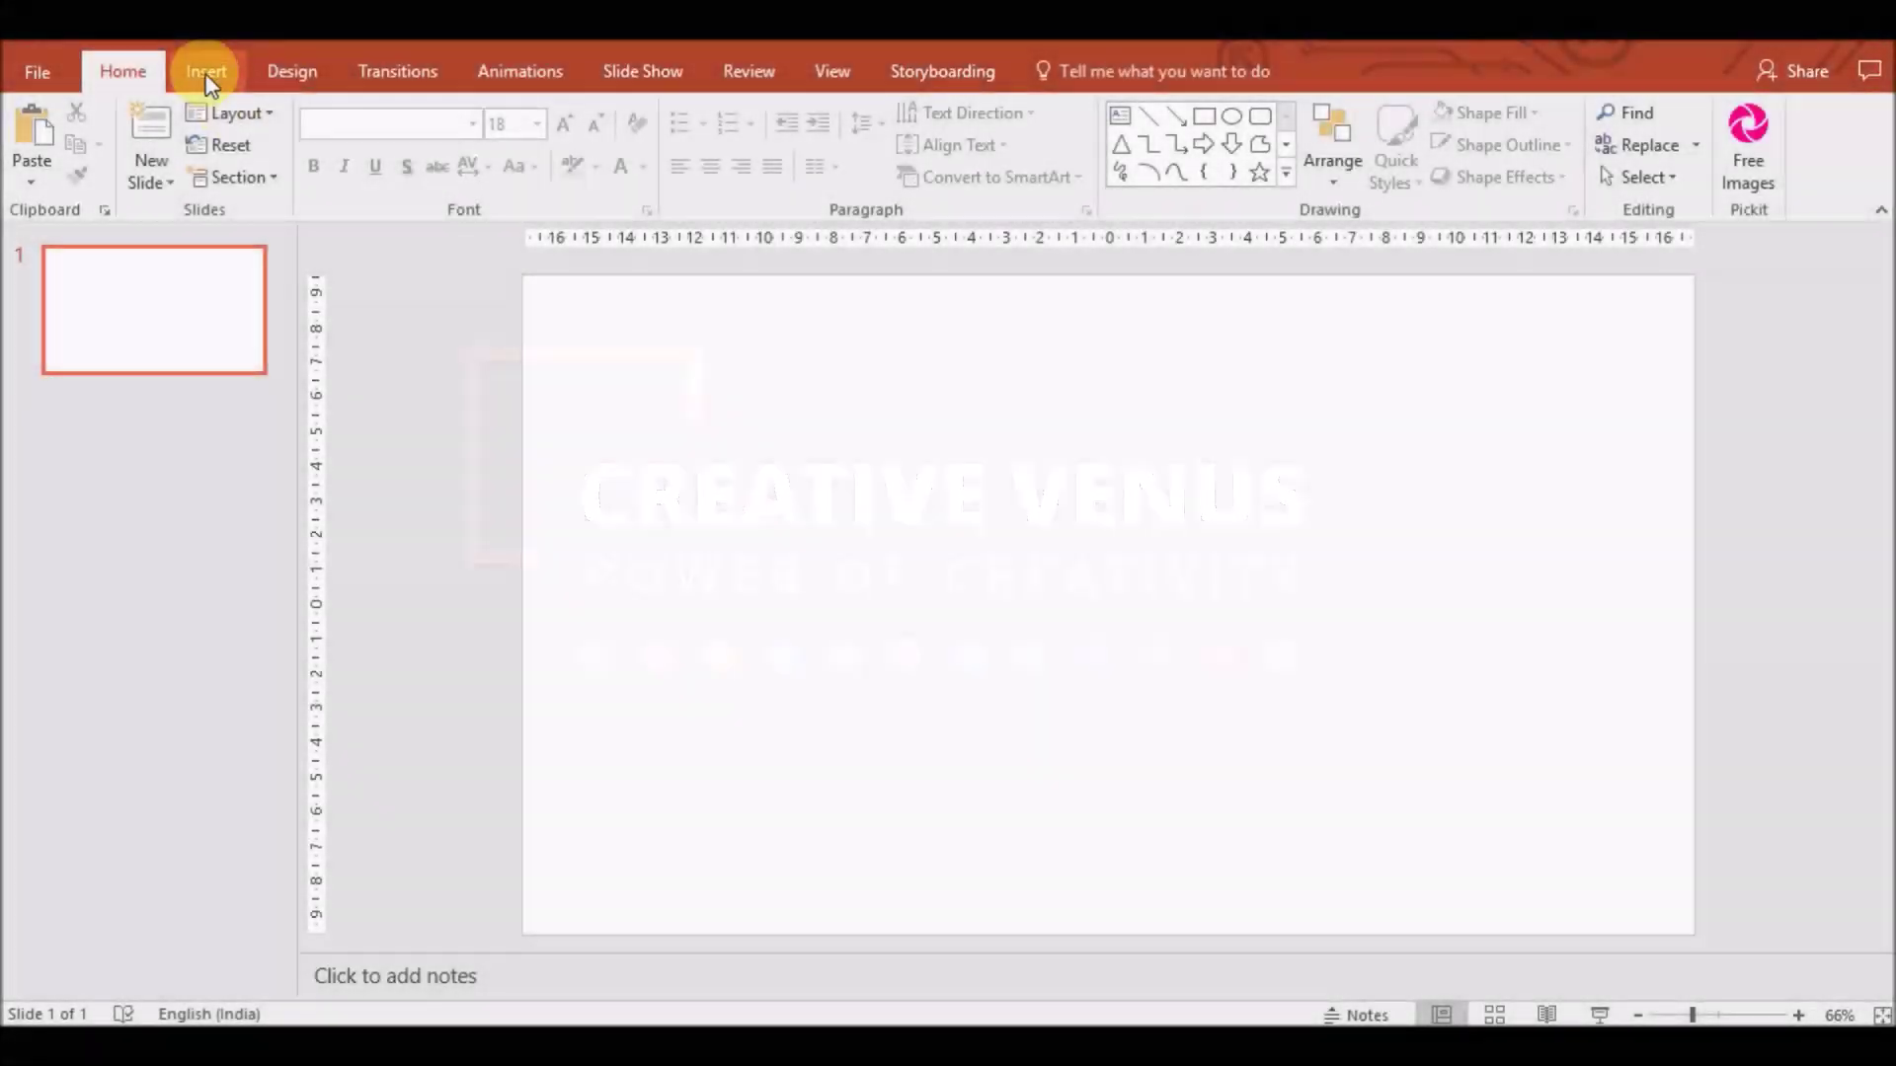
# Draw a blue rounded-rectangle pill bar on the slide and make it taller
pyautogui.click(205, 71)
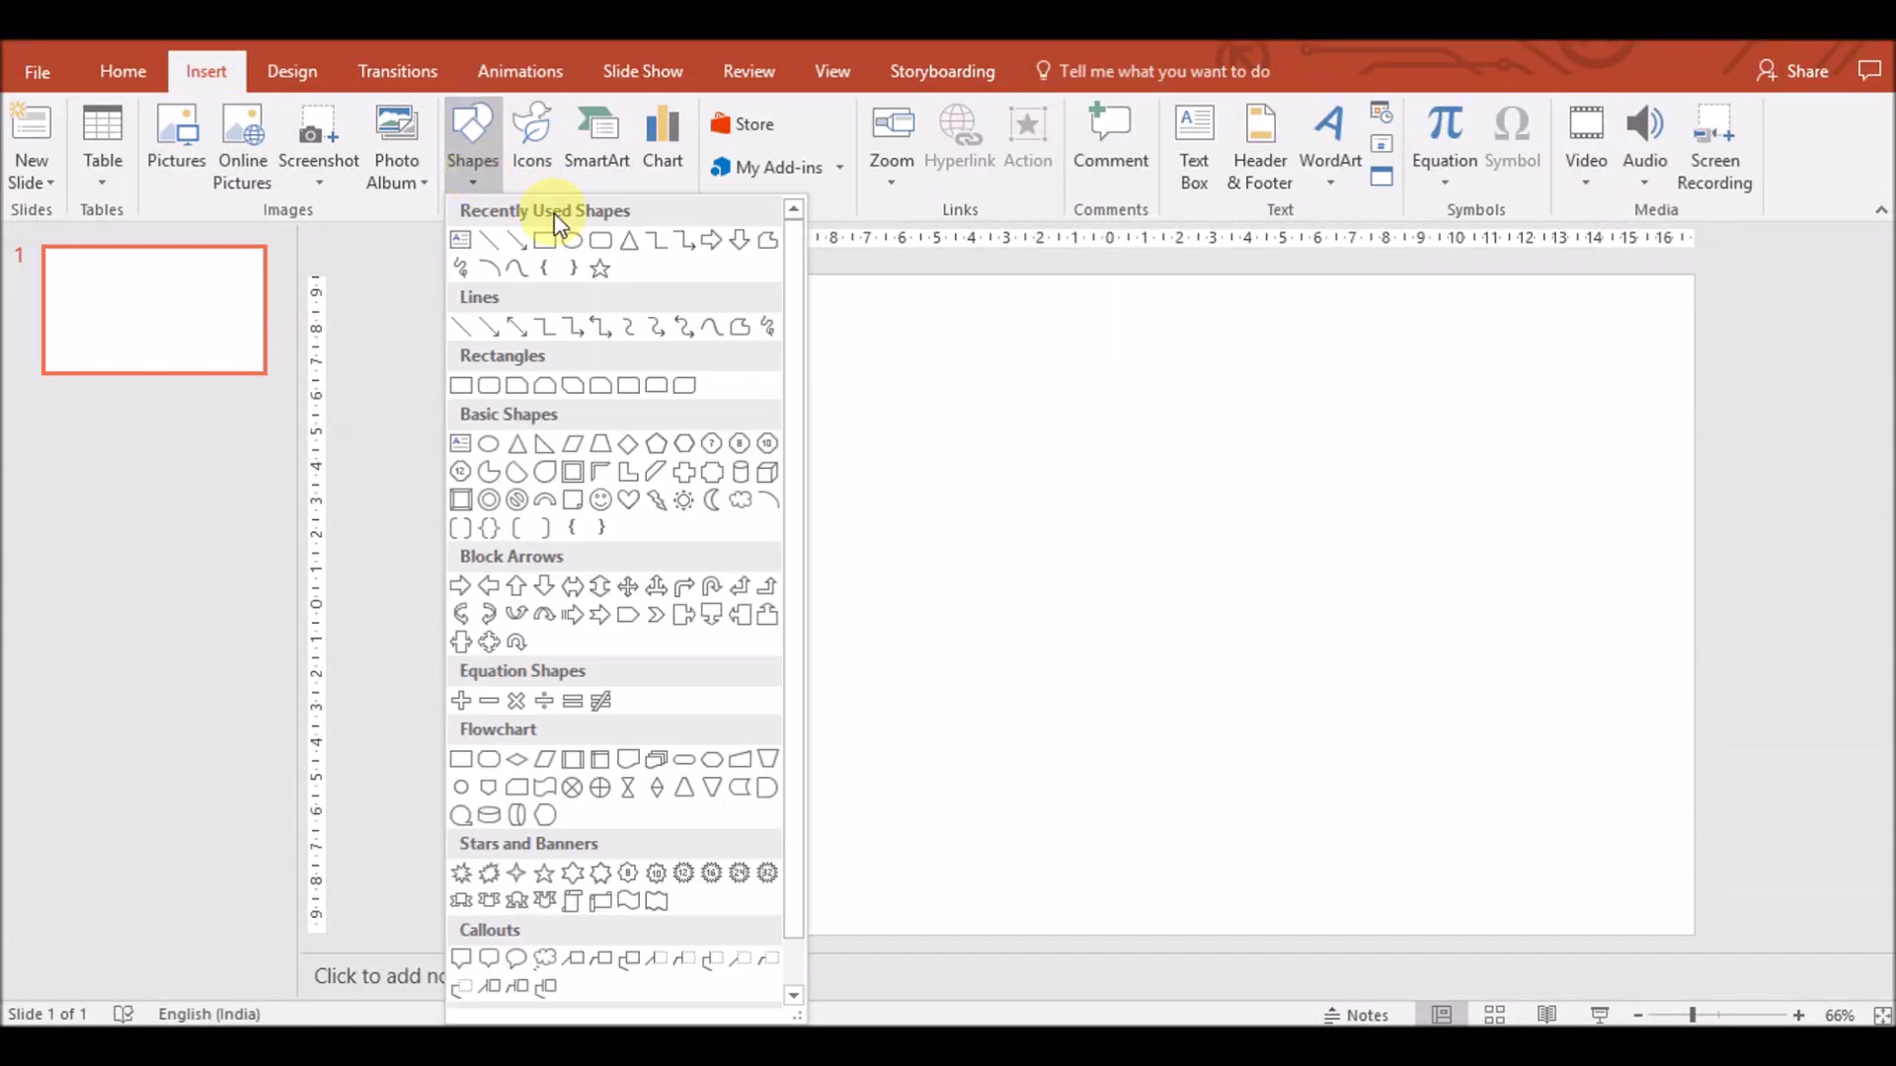
pyautogui.click(558, 247)
pyautogui.moveTo(925, 427)
pyautogui.mouseDown()
pyautogui.moveTo(1020, 648)
pyautogui.moveTo(965, 422)
pyautogui.mouseUp()
pyautogui.moveTo(957, 502); pyautogui.dragTo(873, 671)
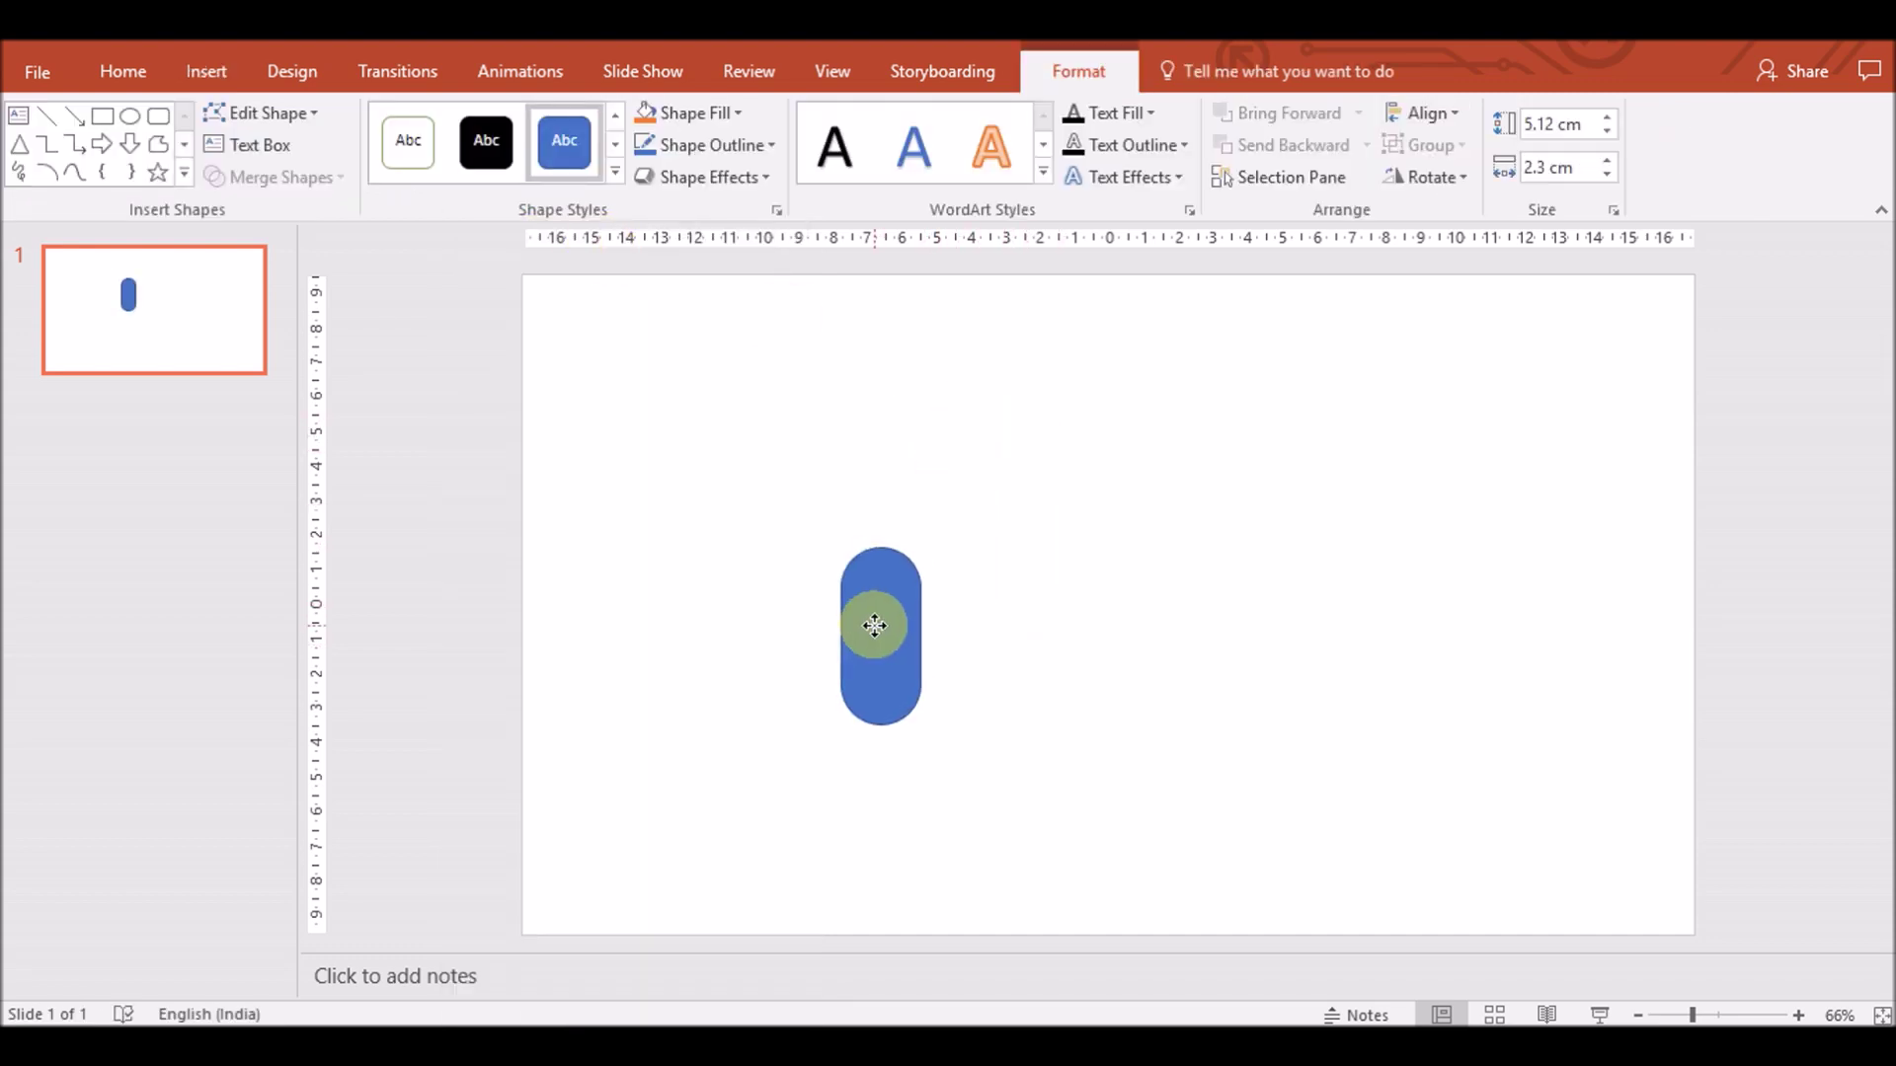
pyautogui.moveTo(877, 773)
pyautogui.mouseDown()
pyautogui.moveTo(874, 799)
pyautogui.moveTo(889, 707)
pyautogui.moveTo(994, 643)
pyautogui.mouseUp()
# Add four copies to the right, each taller than the last, with bottoms aligned
pyautogui.moveTo(992, 780)
pyautogui.mouseDown()
pyautogui.moveTo(986, 803)
pyautogui.moveTo(1003, 729)
pyautogui.moveTo(1101, 711)
pyautogui.mouseUp()
pyautogui.moveTo(1113, 795)
pyautogui.mouseDown()
pyautogui.moveTo(1122, 847)
pyautogui.moveTo(1103, 707)
pyautogui.moveTo(1205, 668)
pyautogui.moveTo(1227, 690)
pyautogui.mouseUp()
pyautogui.moveTo(1230, 780)
pyautogui.mouseDown()
pyautogui.moveTo(1231, 854)
pyautogui.moveTo(1240, 730)
pyautogui.moveTo(1403, 711)
pyautogui.mouseUp()
pyautogui.moveTo(1375, 780)
pyautogui.mouseDown()
pyautogui.moveTo(1376, 838)
pyautogui.moveTo(1368, 742)
pyautogui.mouseUp()
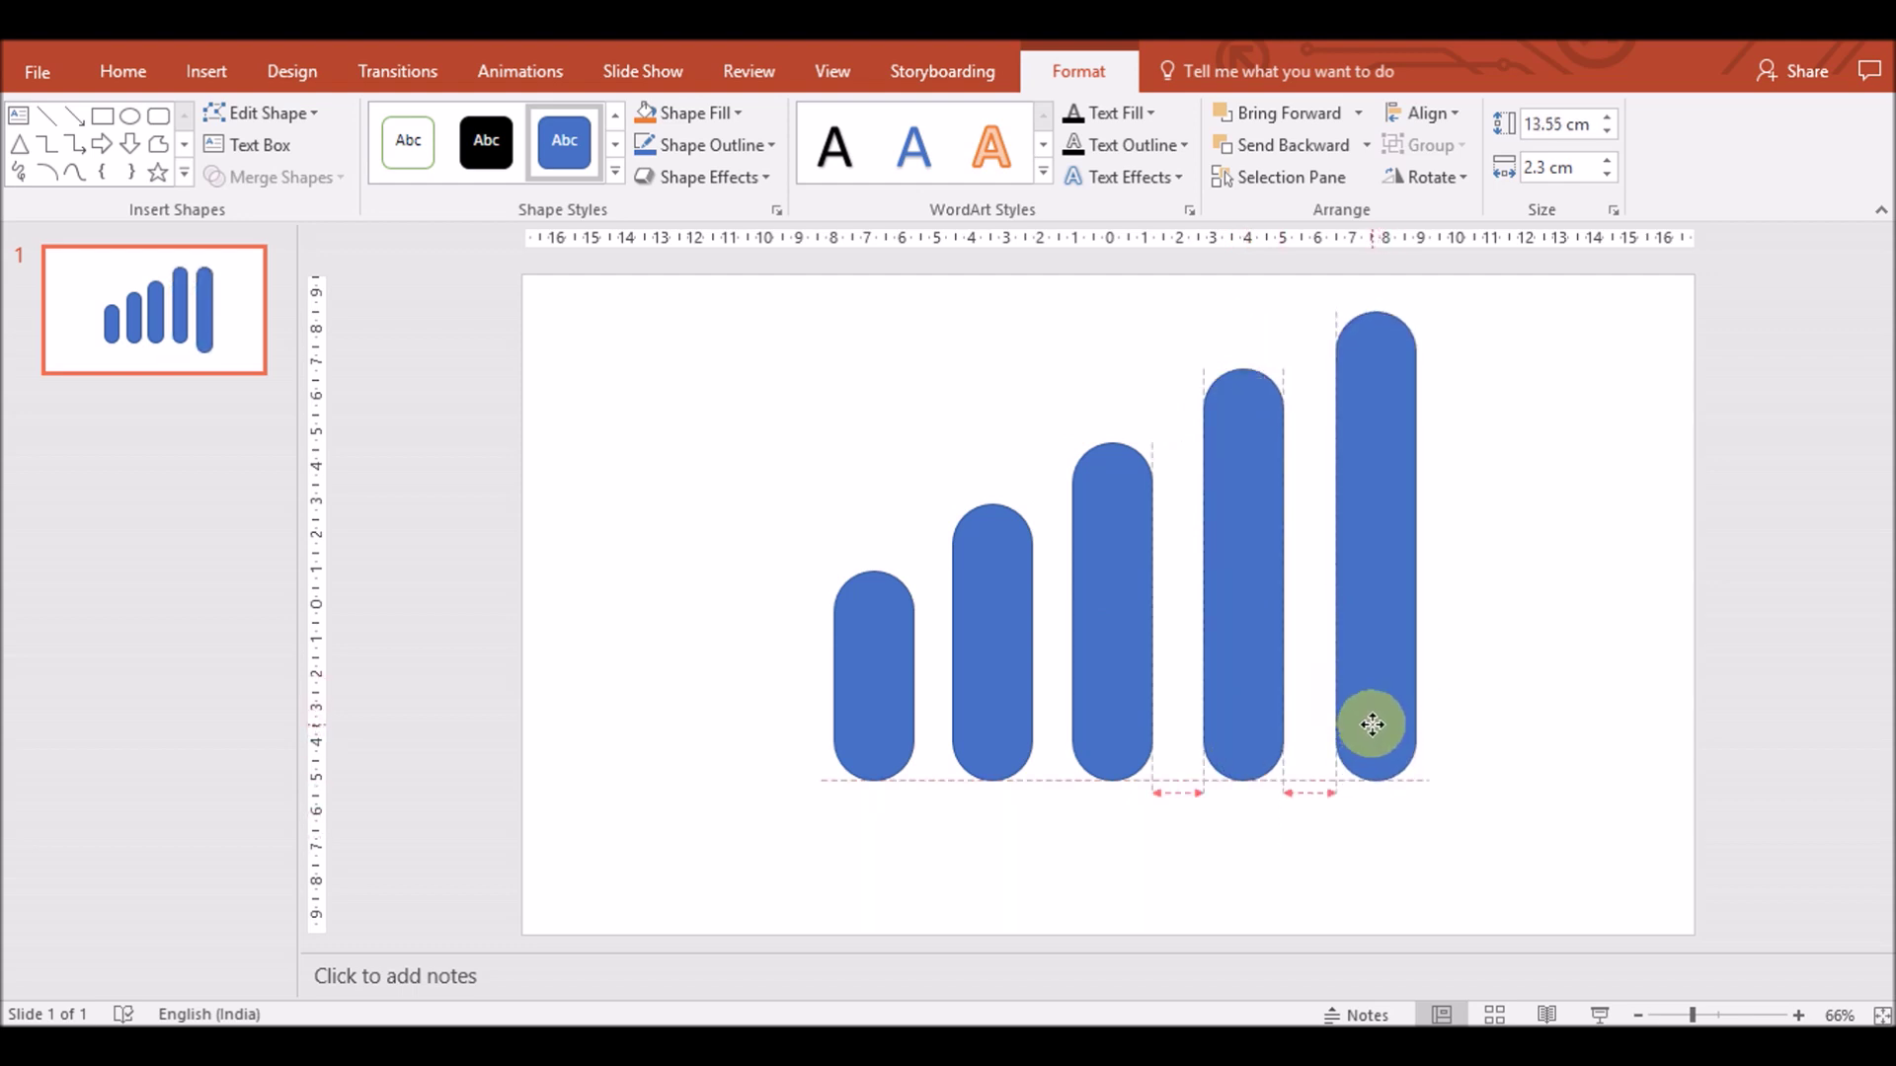
pyautogui.keyDown('shift'); pyautogui.click(1229, 648); pyautogui.keyUp('shift')
# Select all five pills, widen them together, and distribute them horizontally
pyautogui.keyDown('shift'); pyautogui.click(1125, 654); pyautogui.keyUp('shift')
pyautogui.keyDown('shift'); pyautogui.click(978, 659); pyautogui.keyUp('shift')
pyautogui.keyDown('shift'); pyautogui.click(855, 683); pyautogui.keyUp('shift')
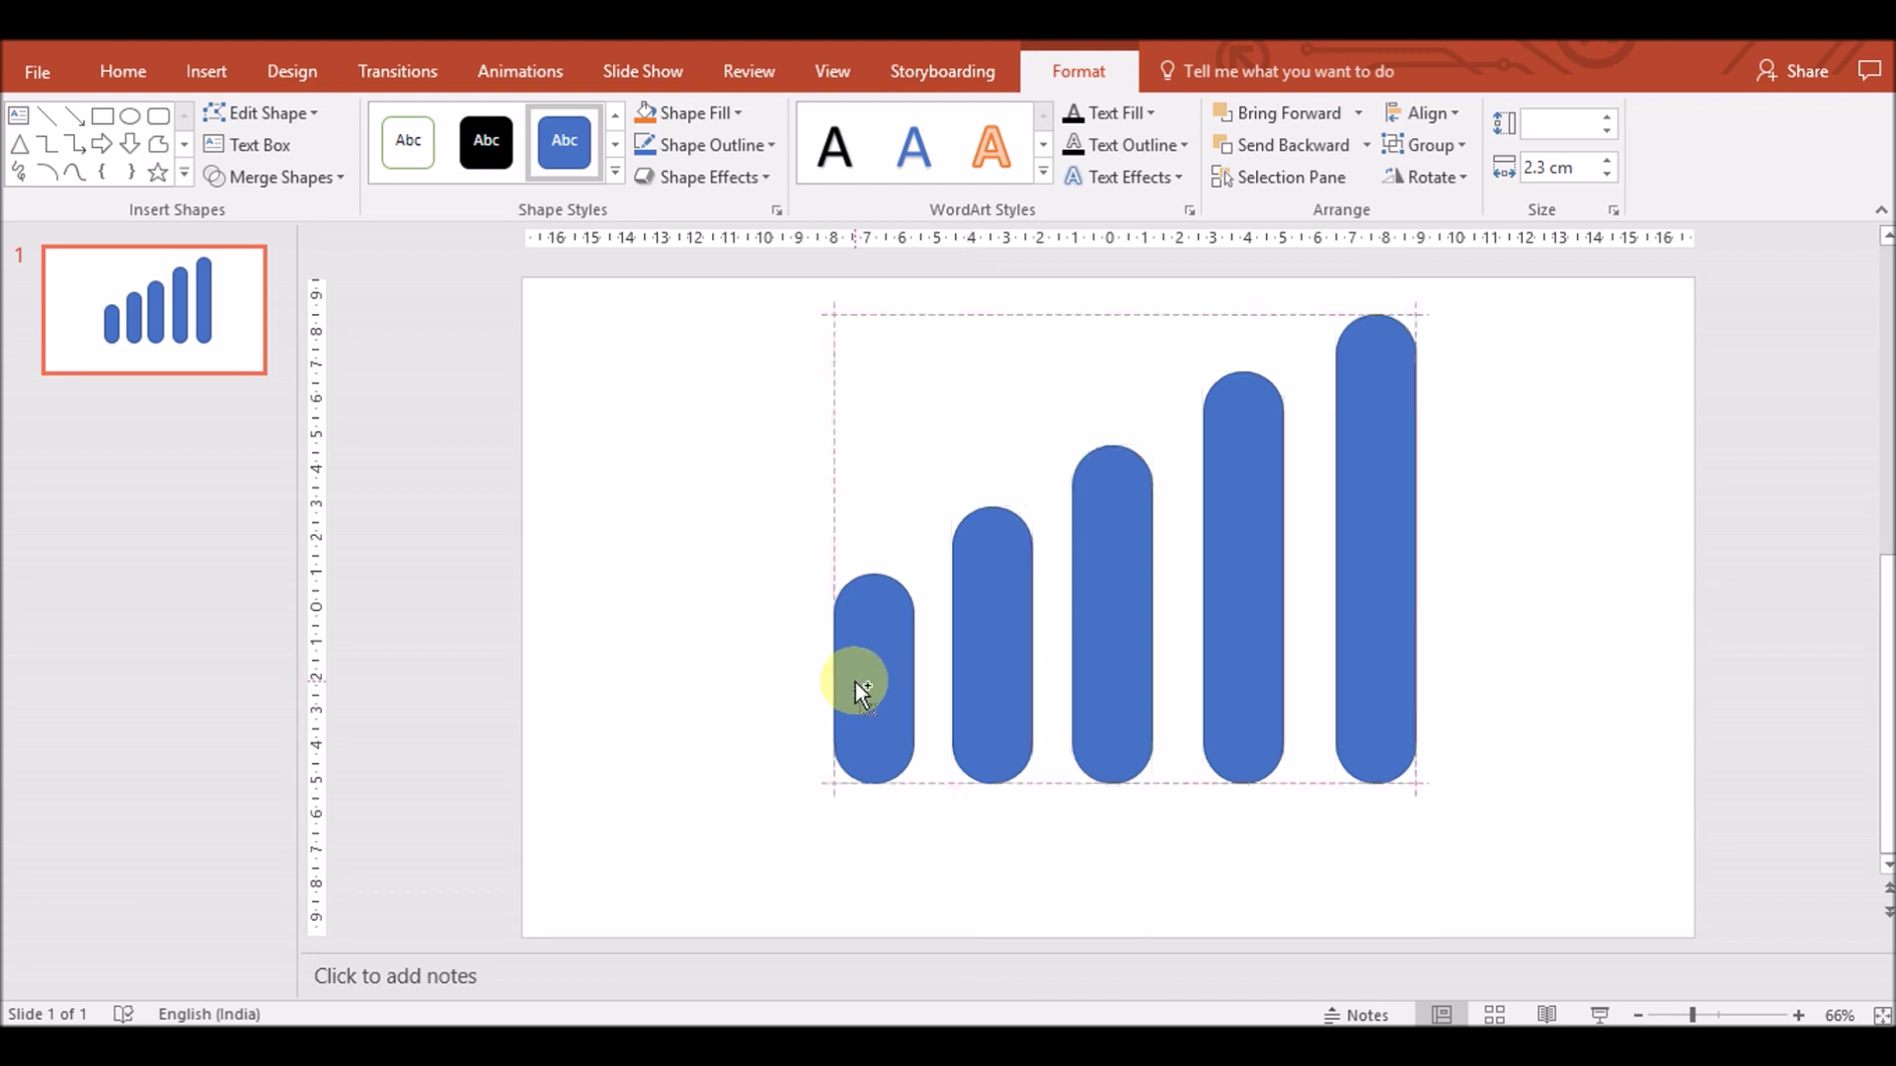
pyautogui.moveTo(834, 681); pyautogui.dragTo(812, 676)
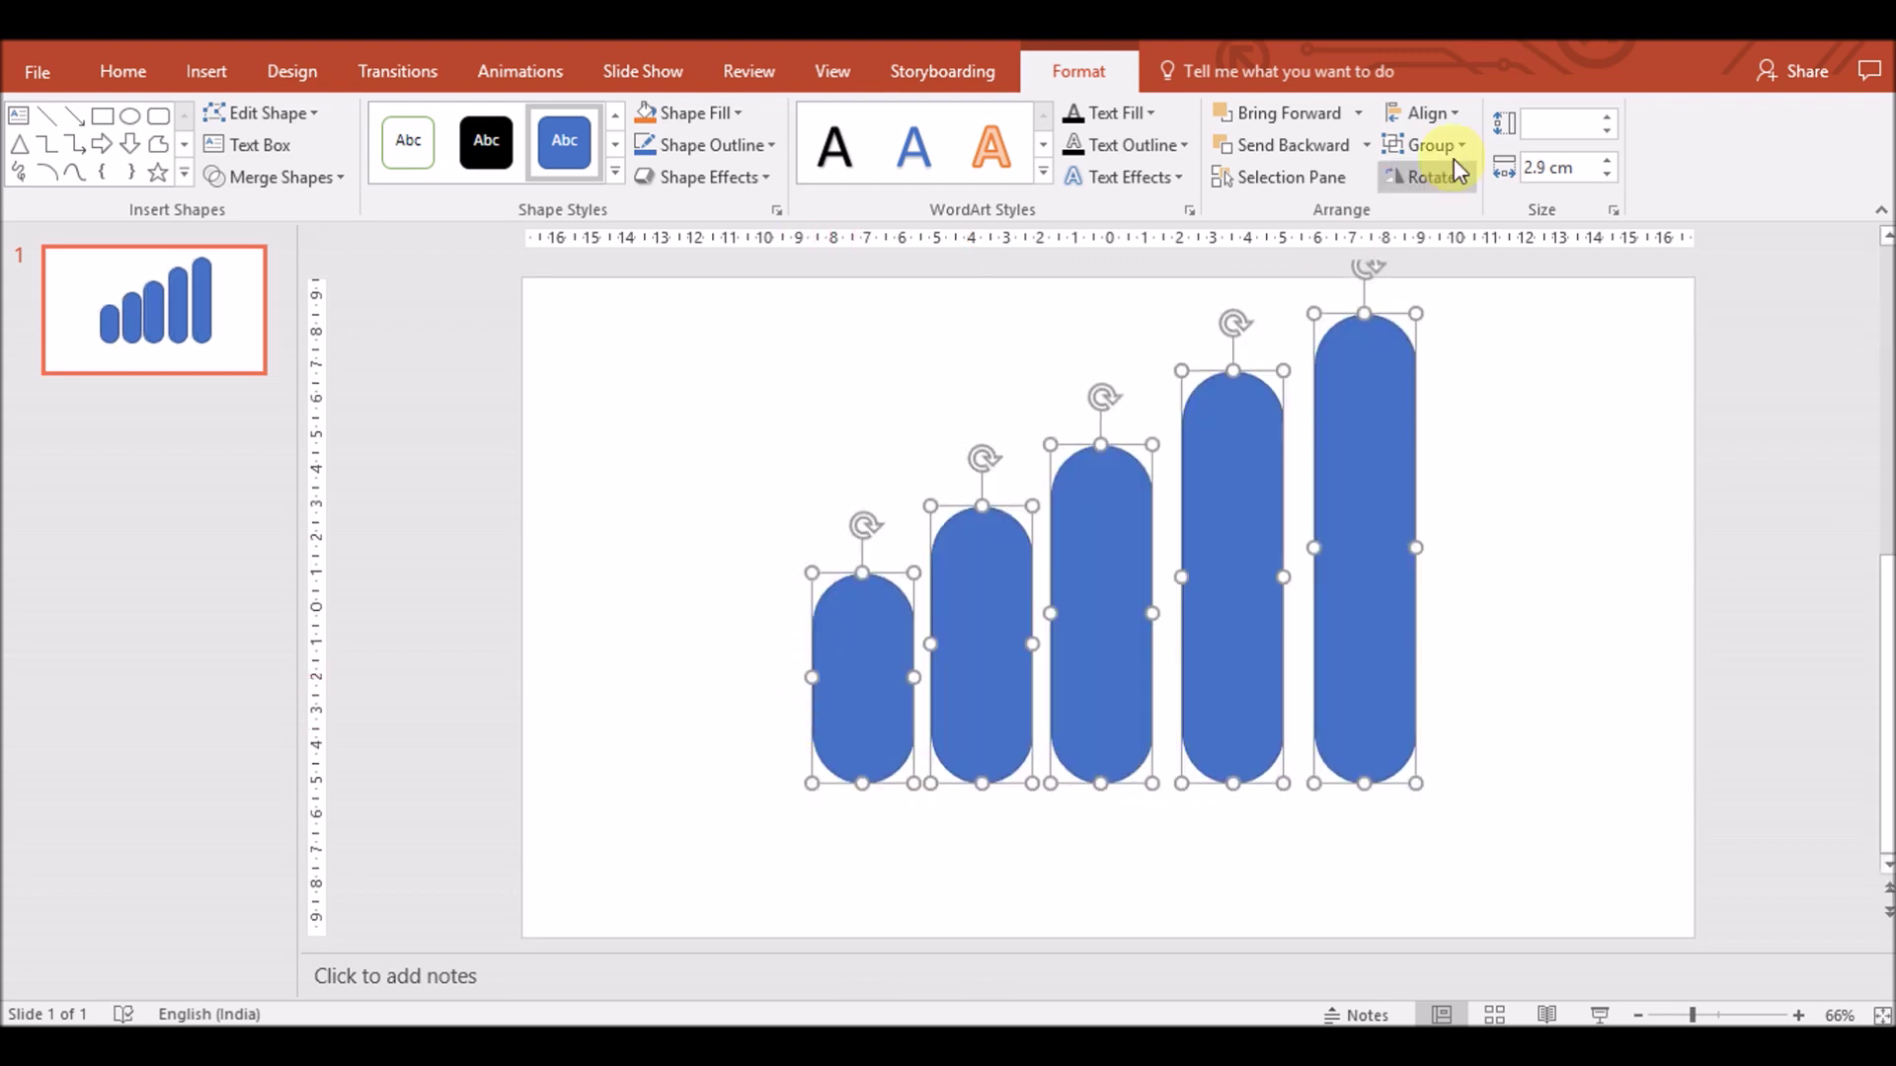
pyautogui.click(1422, 113)
pyautogui.click(1445, 316)
pyautogui.click(1422, 113)
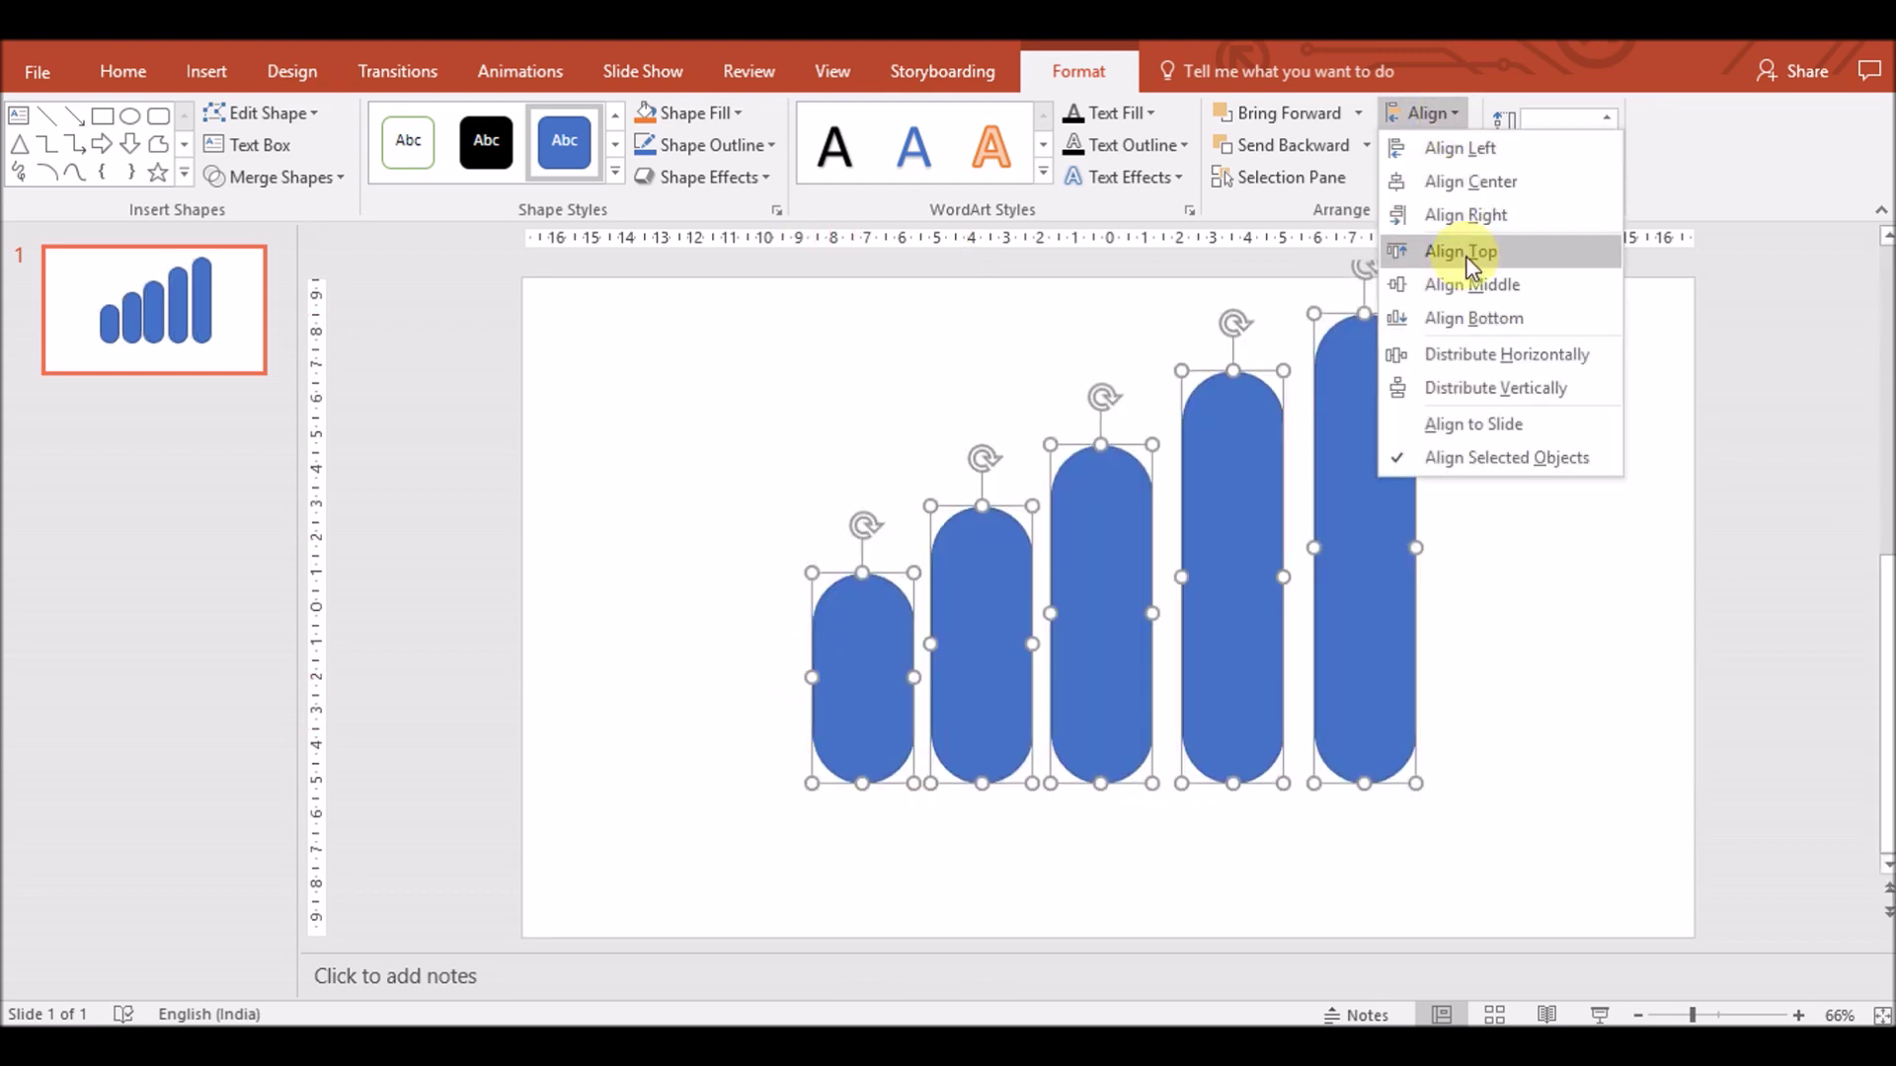
pyautogui.click(1496, 351)
# Move the bars right and down, nudge the tallest right, and re-space all five evenly
pyautogui.moveTo(1231, 671); pyautogui.dragTo(1332, 737)
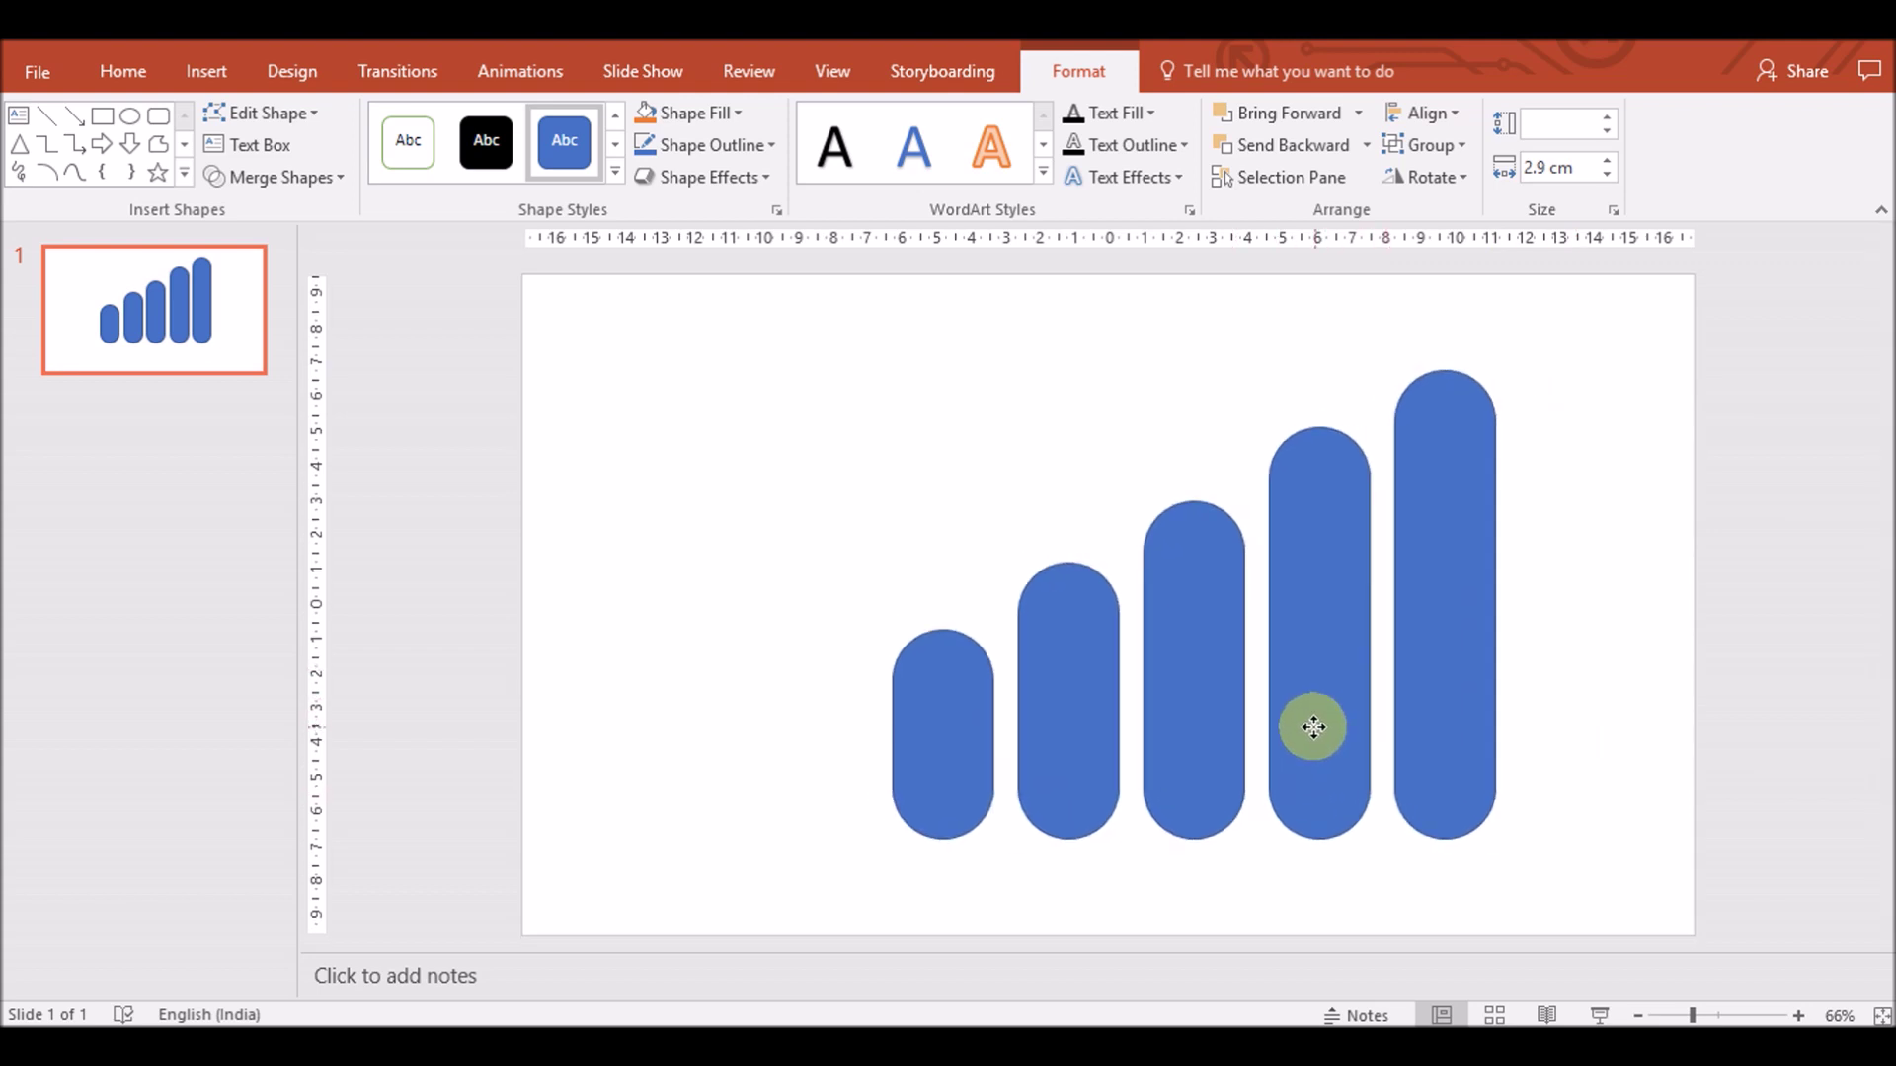
pyautogui.press('Escape')
pyautogui.click(1489, 741)
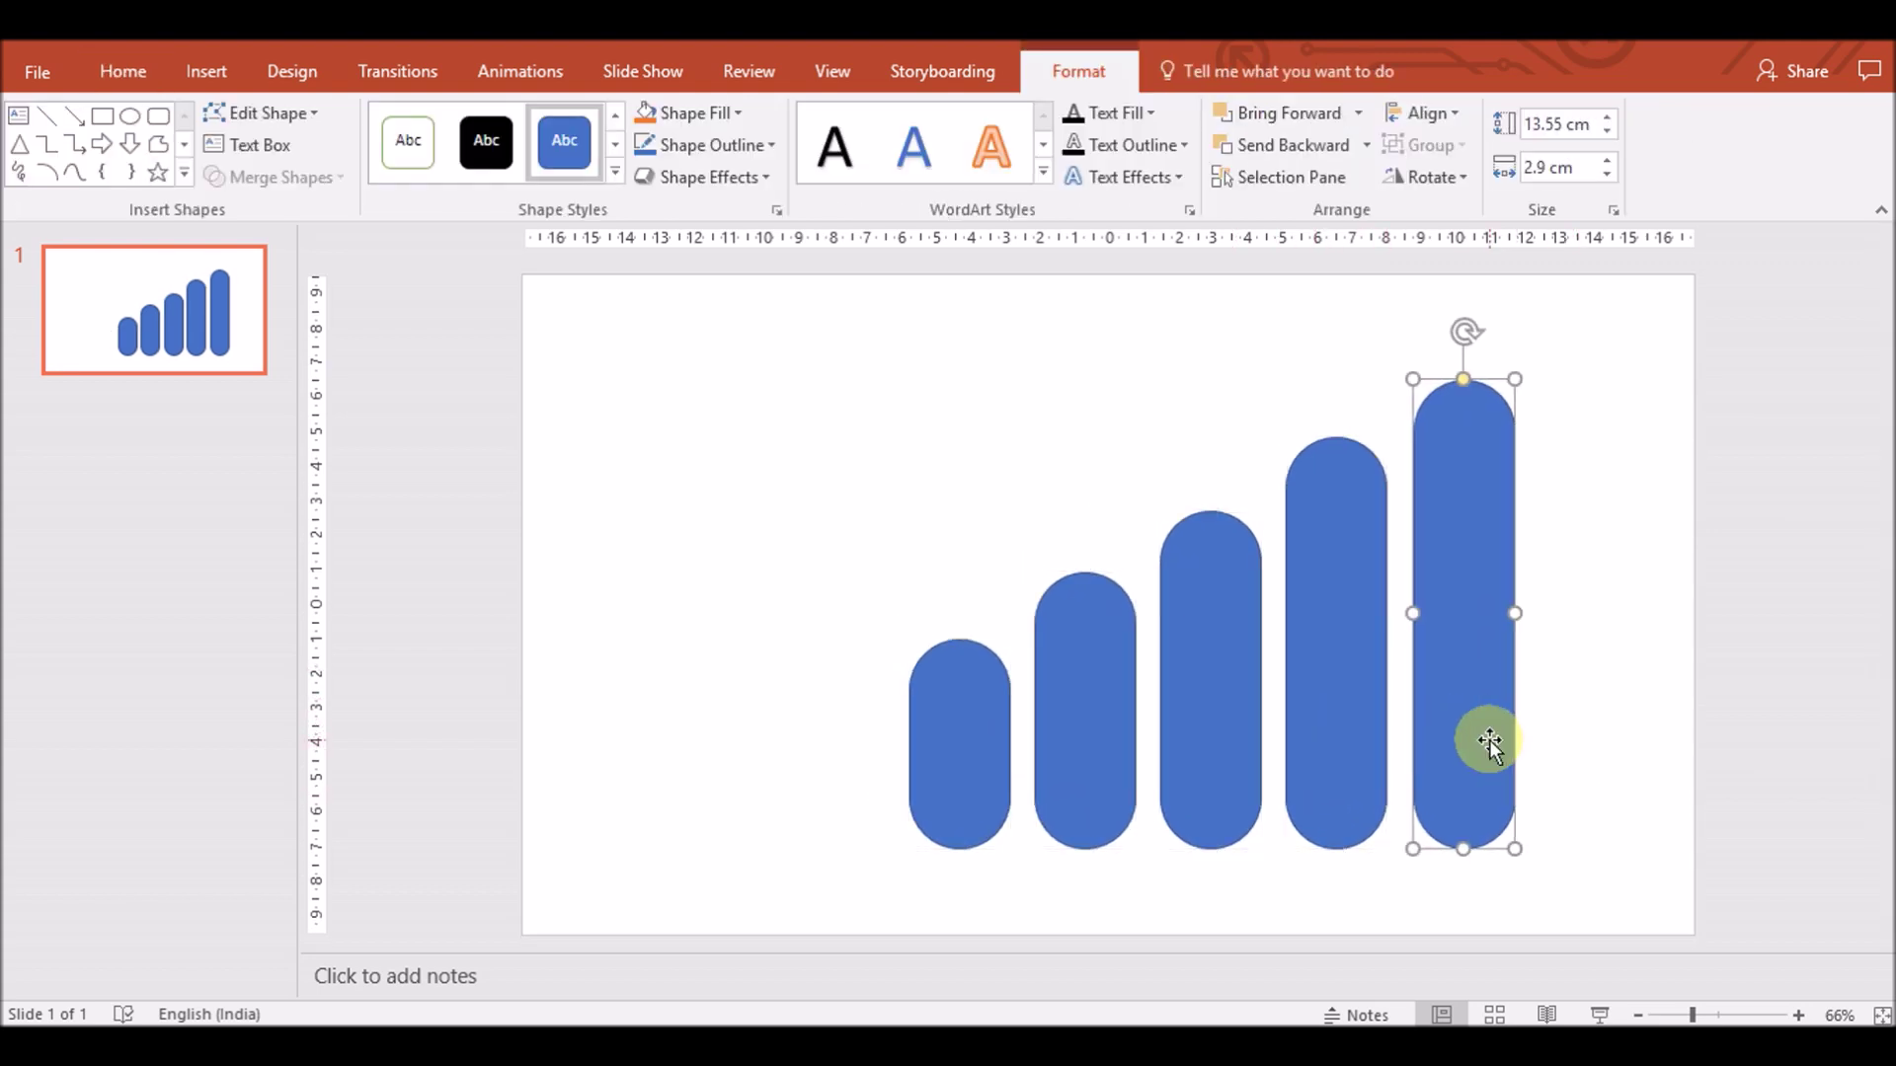
pyautogui.press('Right')
pyautogui.press('Right')
pyautogui.press('Right')
pyautogui.keyDown('shift'); pyautogui.click(1315, 747); pyautogui.keyUp('shift')
pyautogui.keyDown('shift'); pyautogui.click(1195, 751); pyautogui.keyUp('shift')
pyautogui.keyDown('shift'); pyautogui.click(1075, 731); pyautogui.keyUp('shift')
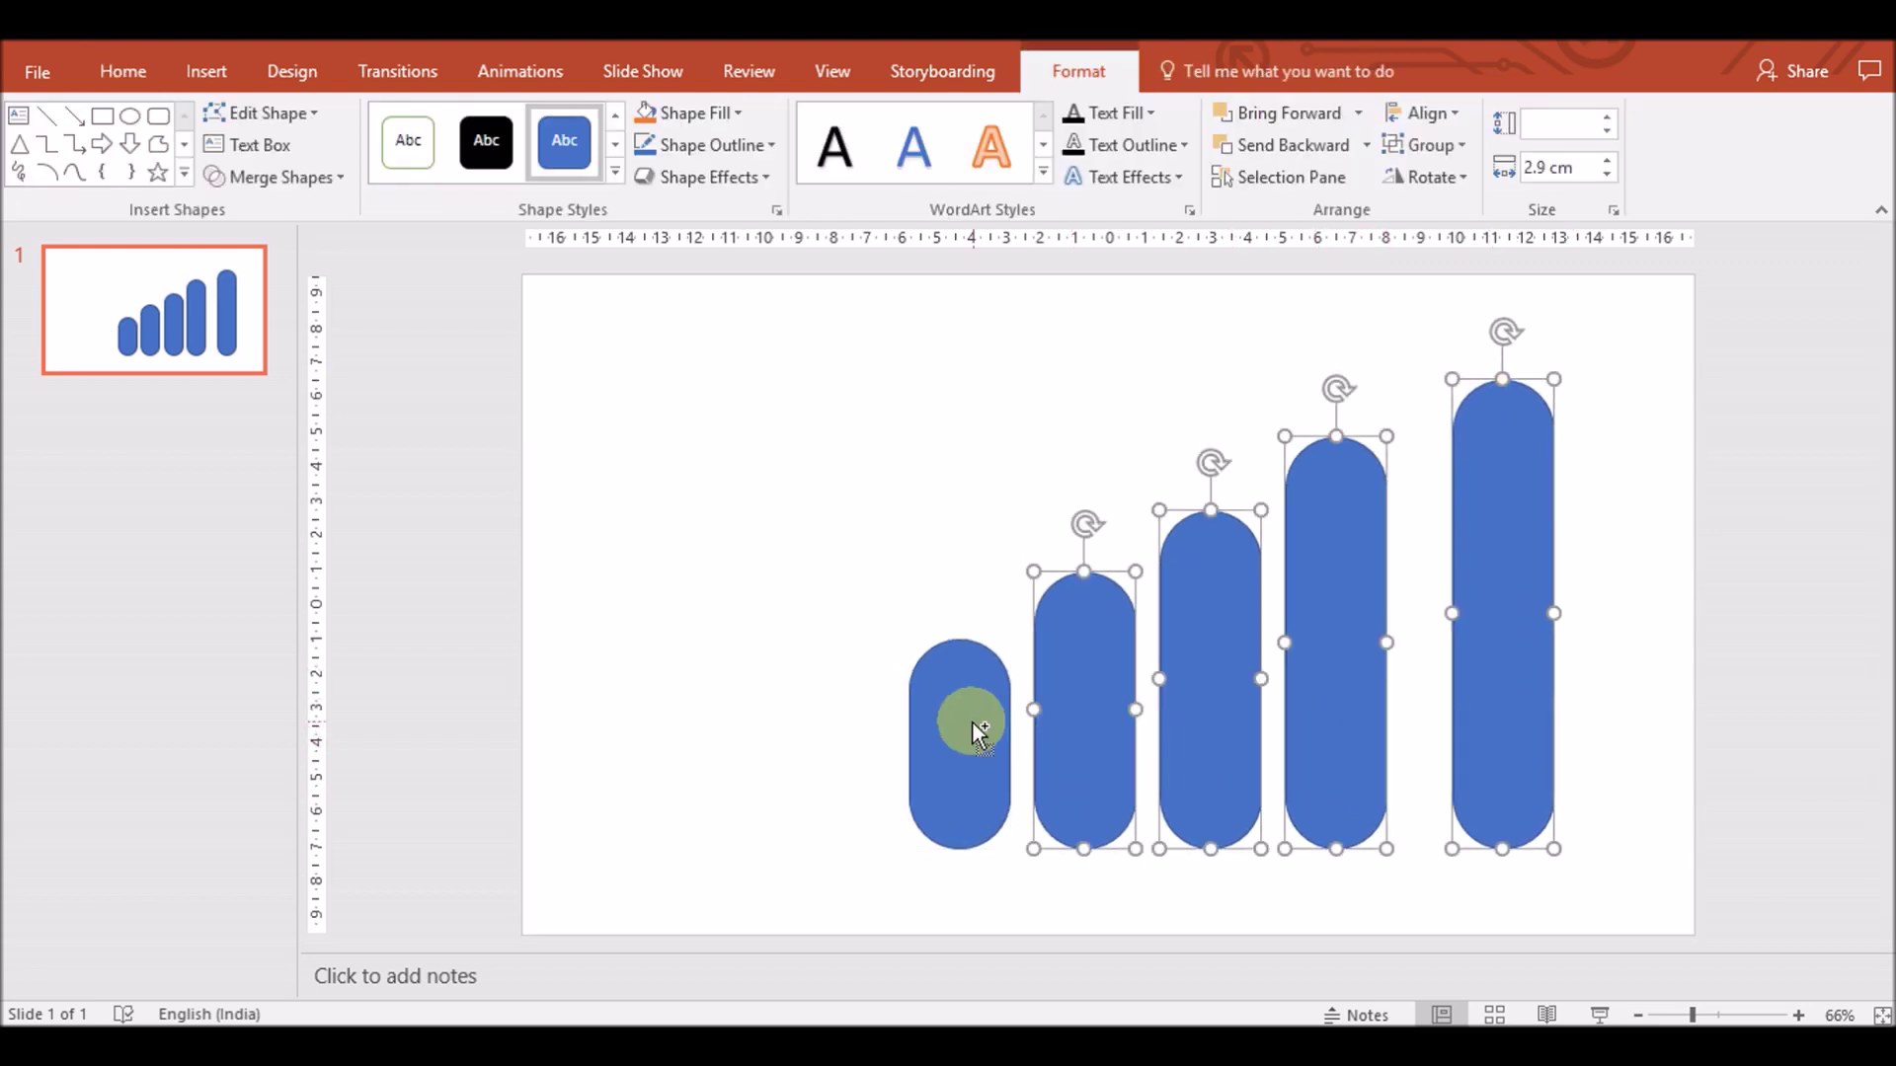
pyautogui.keyDown('shift'); pyautogui.click(994, 719); pyautogui.keyUp('shift')
pyautogui.click(1422, 113)
pyautogui.click(1496, 353)
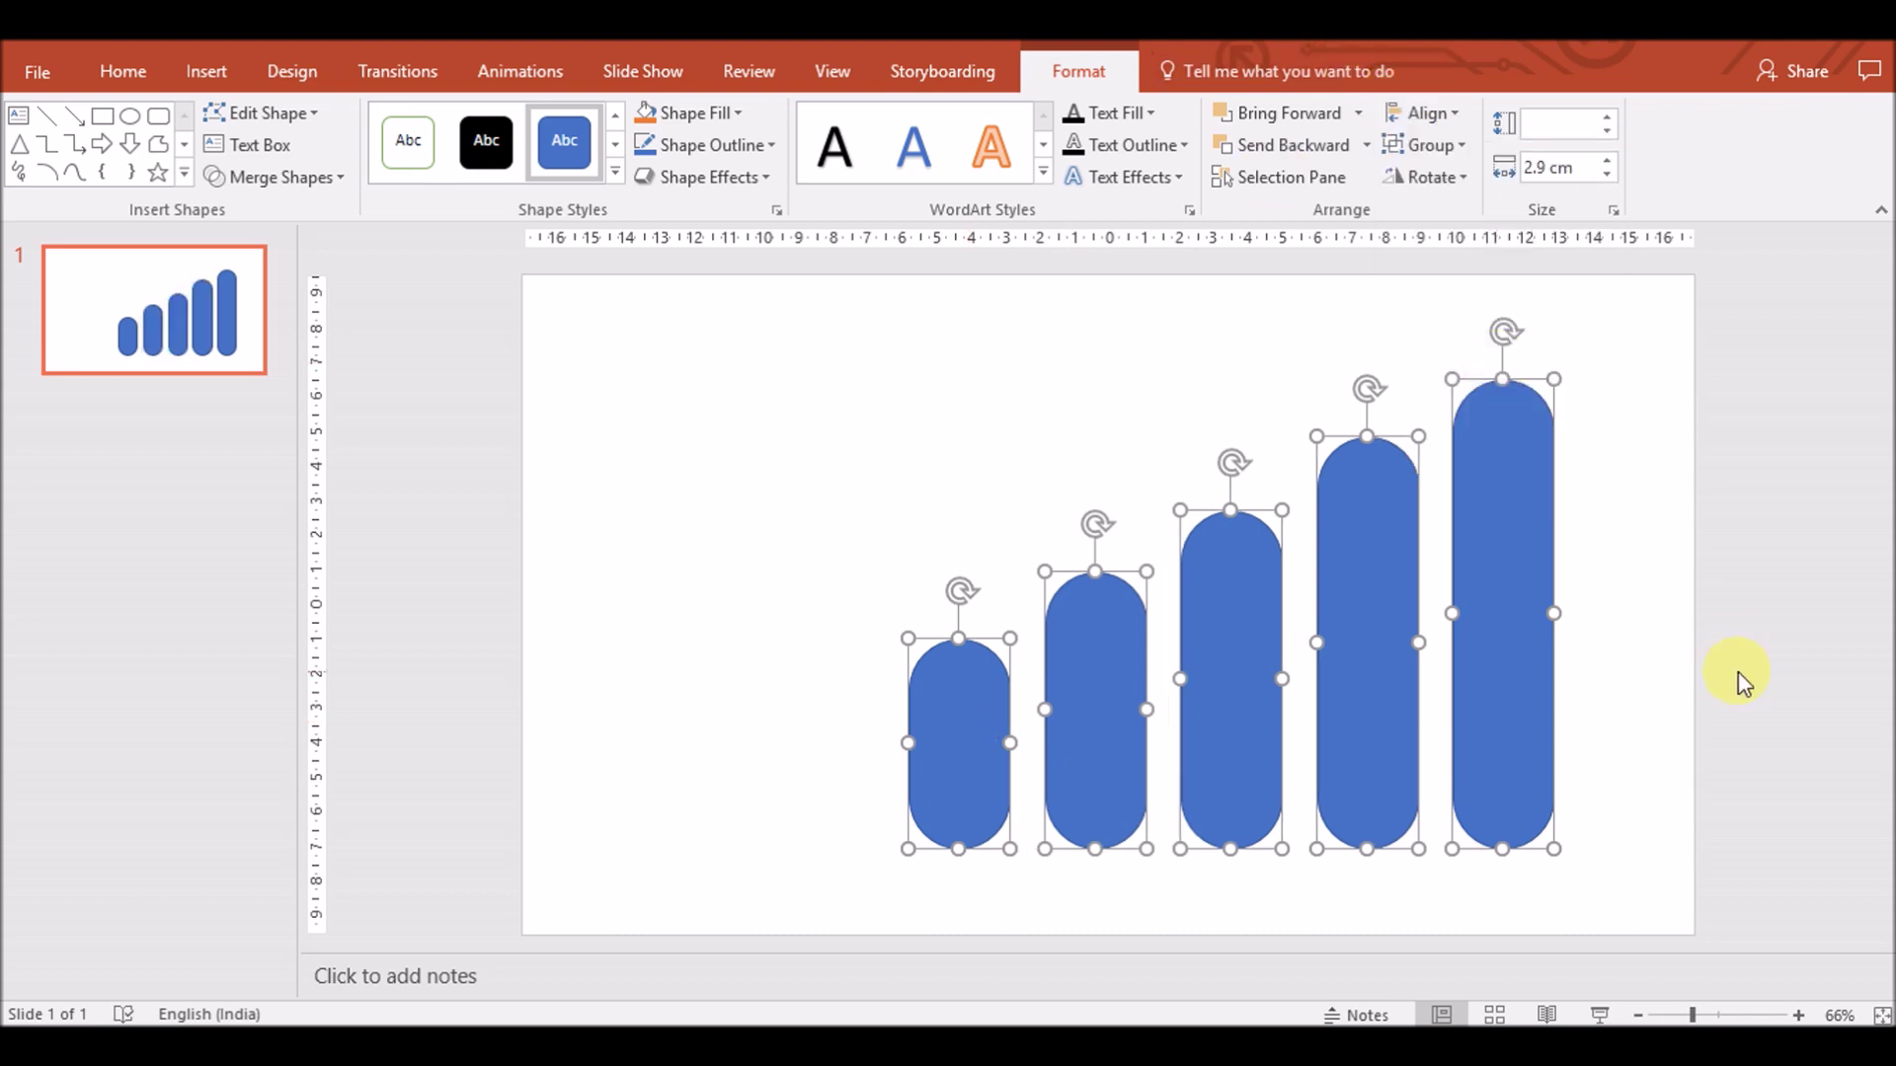
# Remove the outline from all five pills
pyautogui.click(761, 150)
pyautogui.click(696, 383)
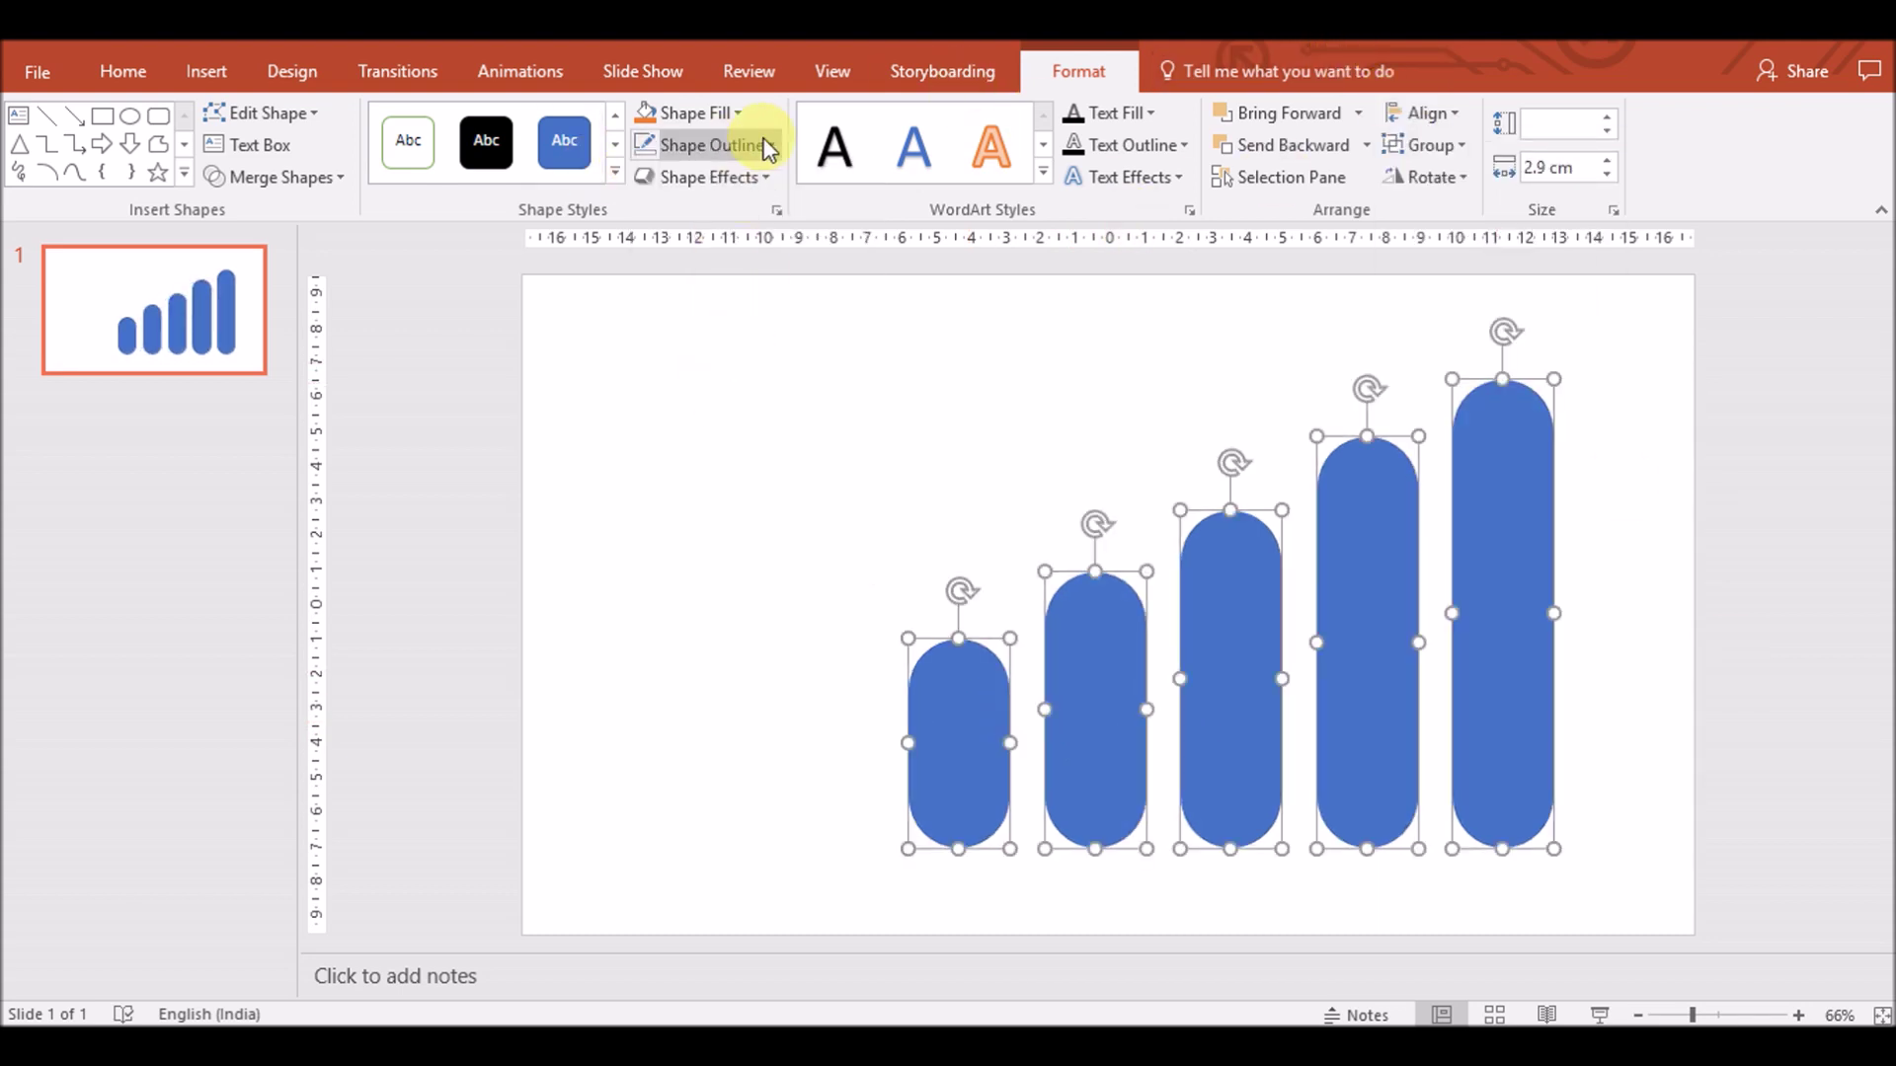
pyautogui.click(735, 113)
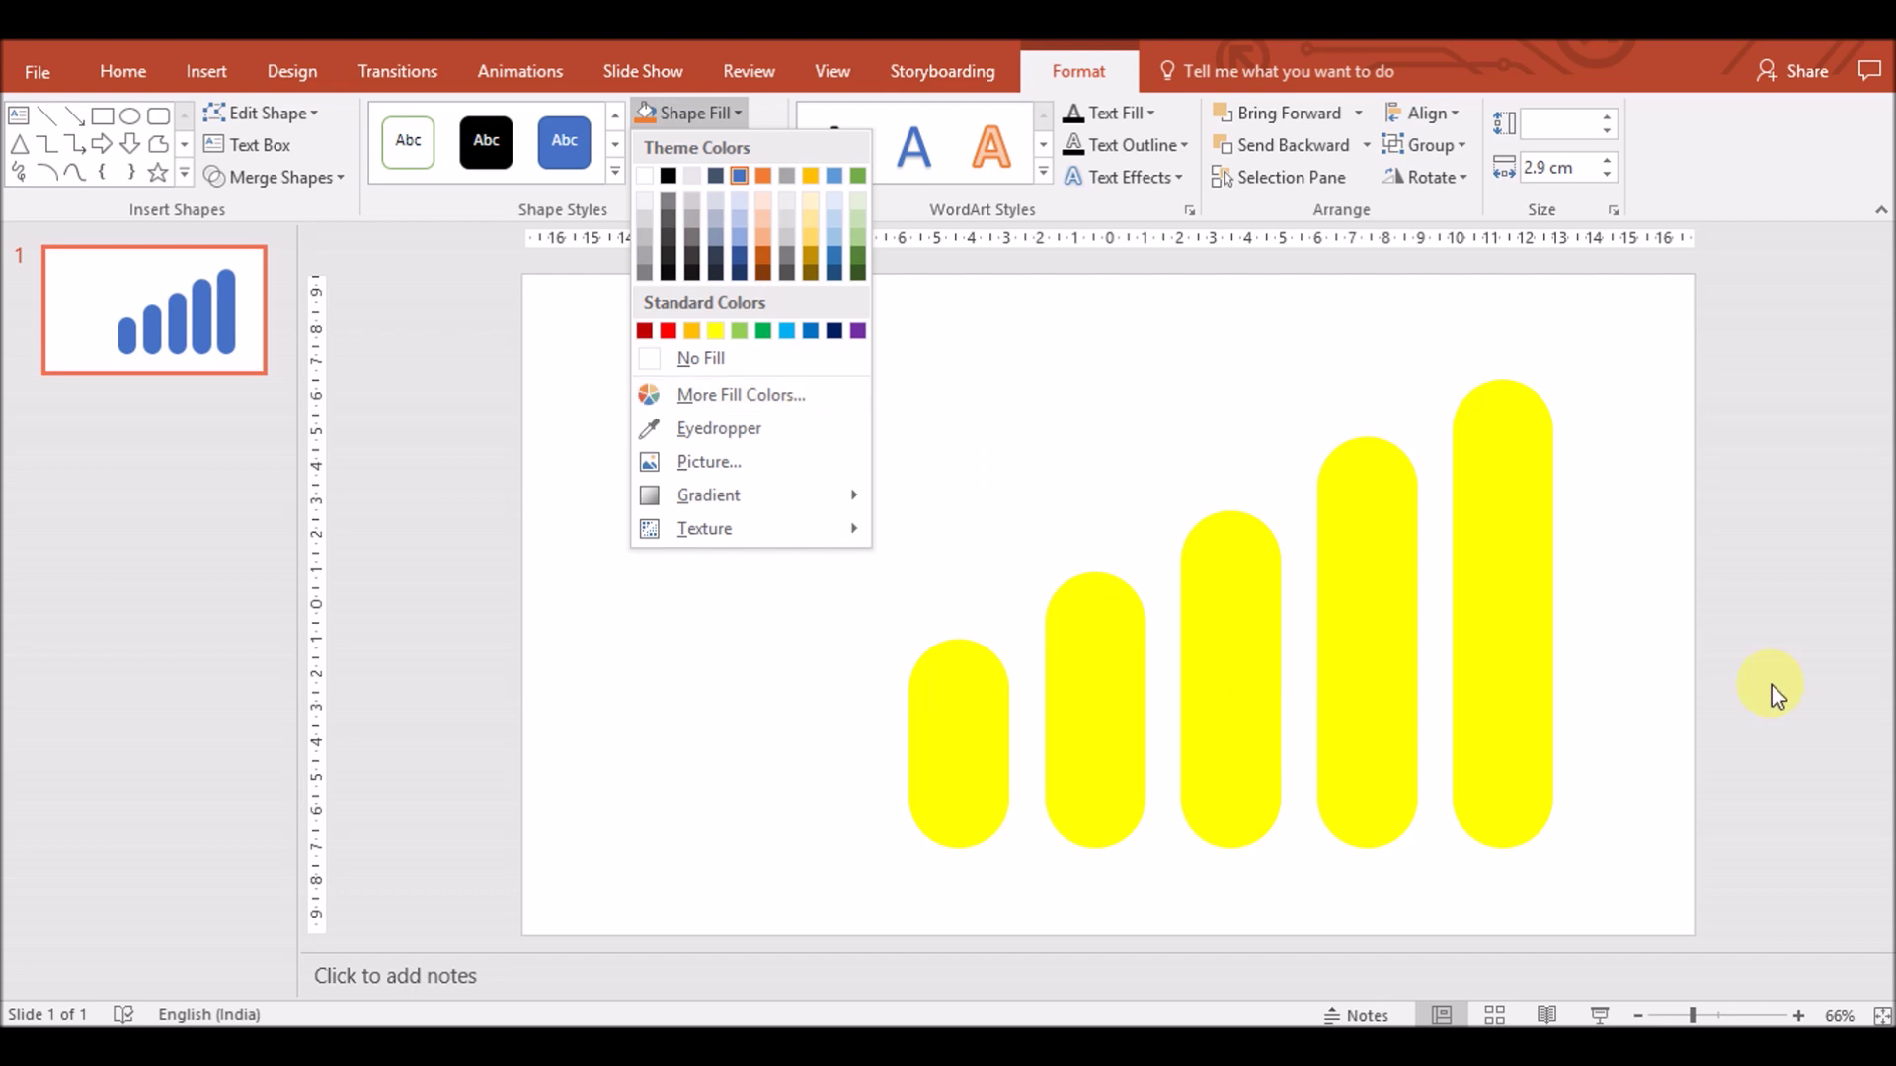
pyautogui.press('Escape')
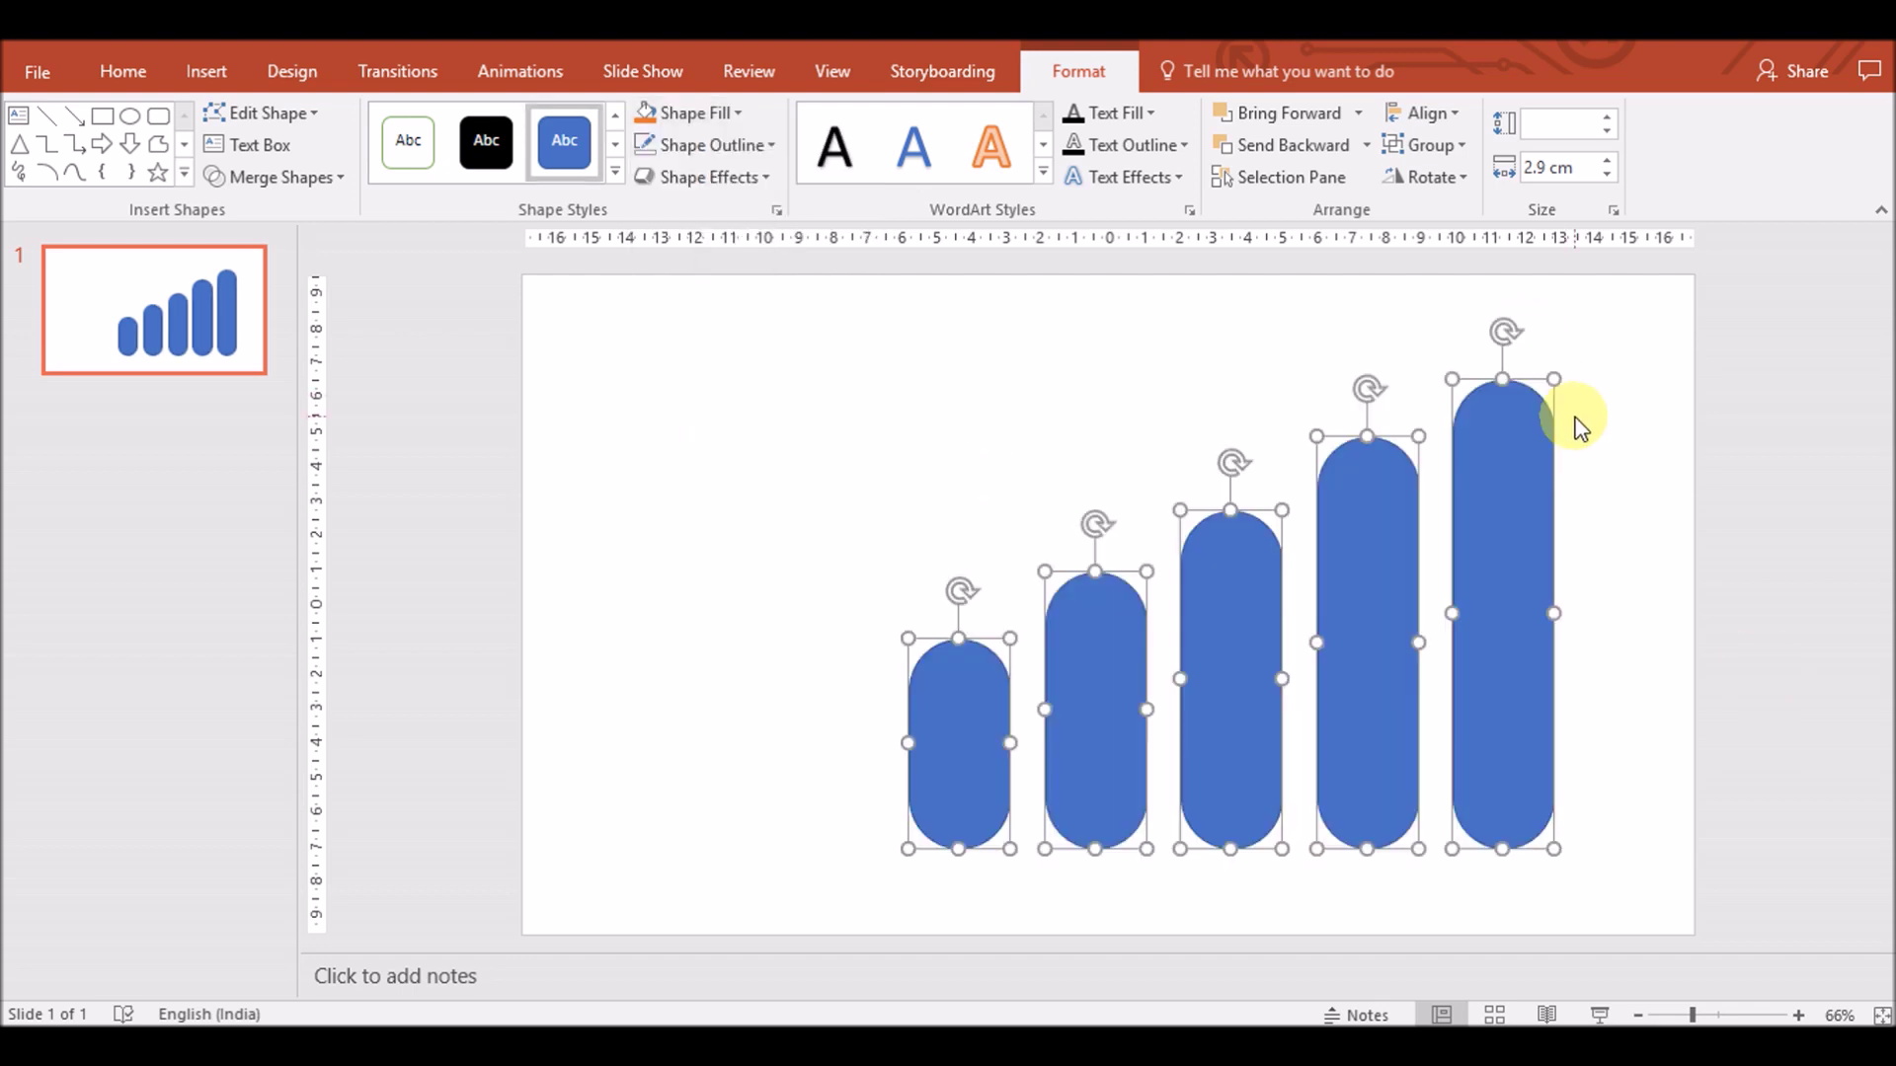
pyautogui.click(711, 145)
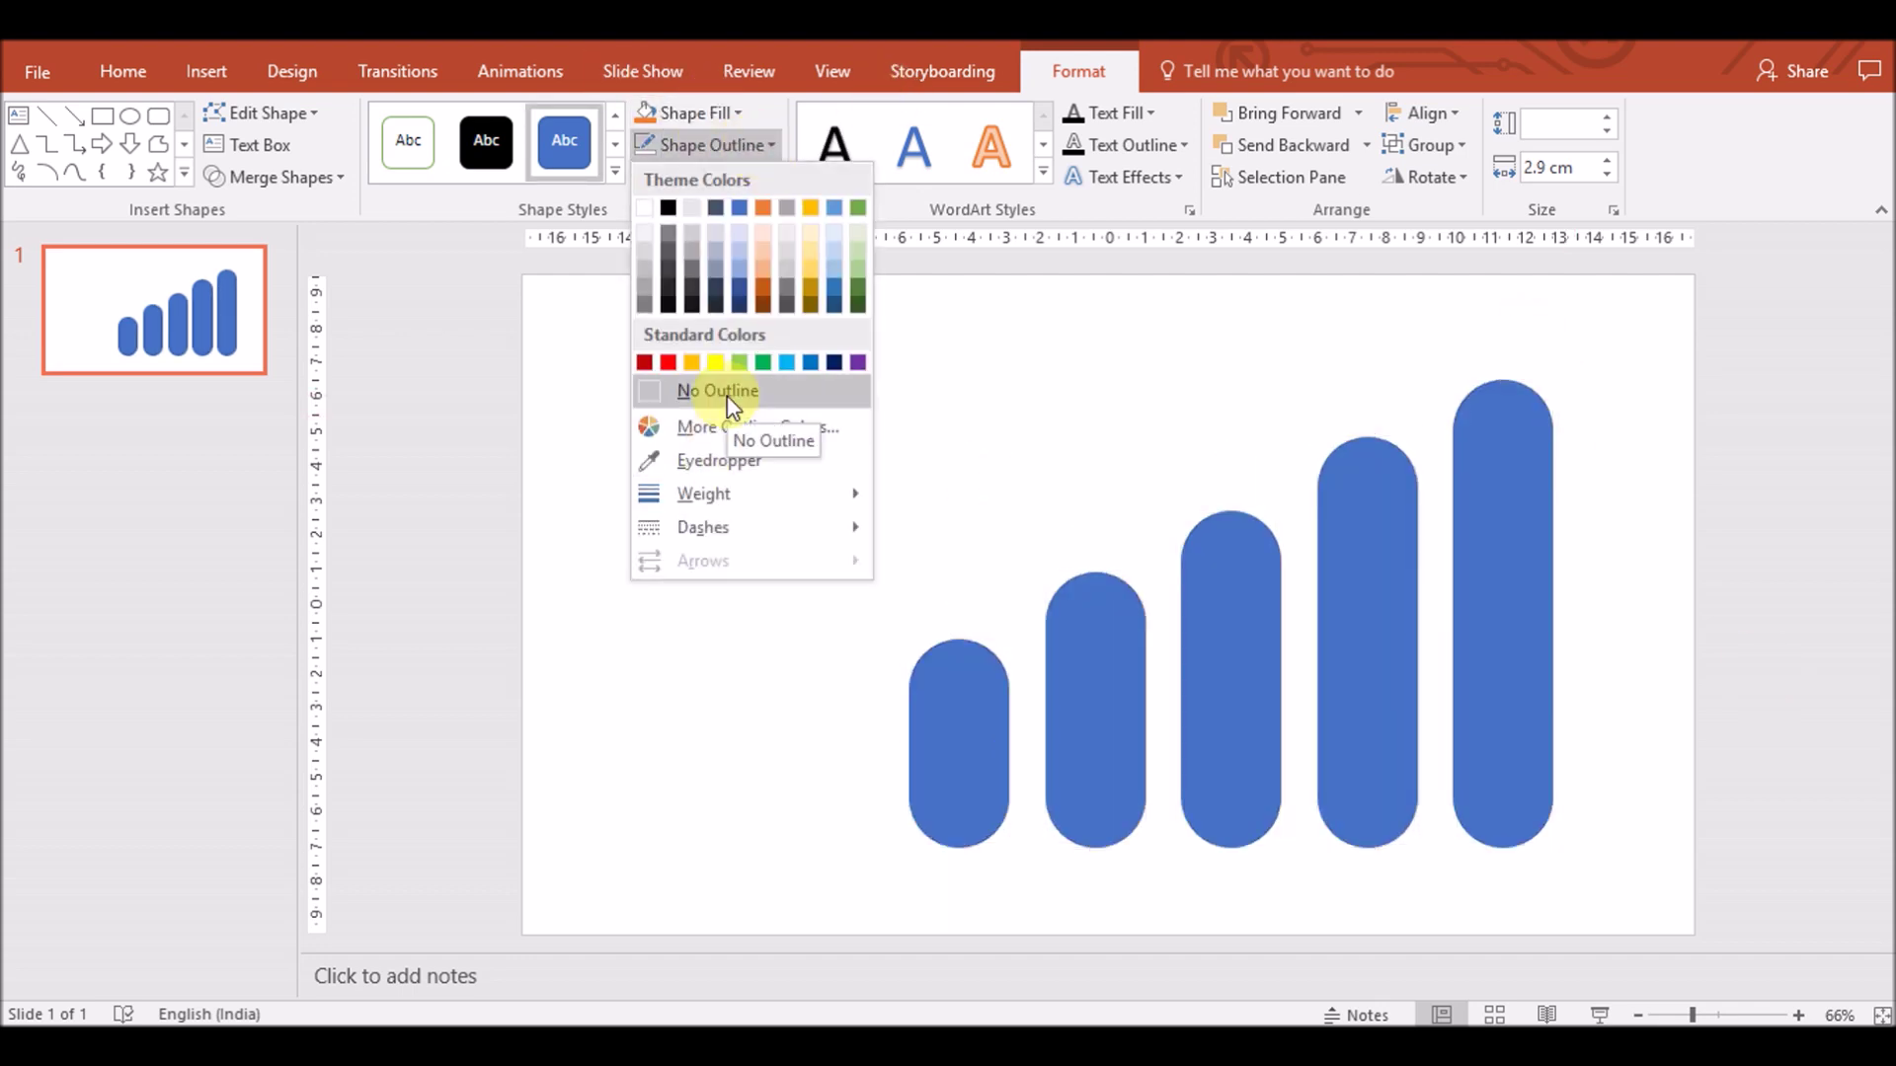
pyautogui.click(727, 395)
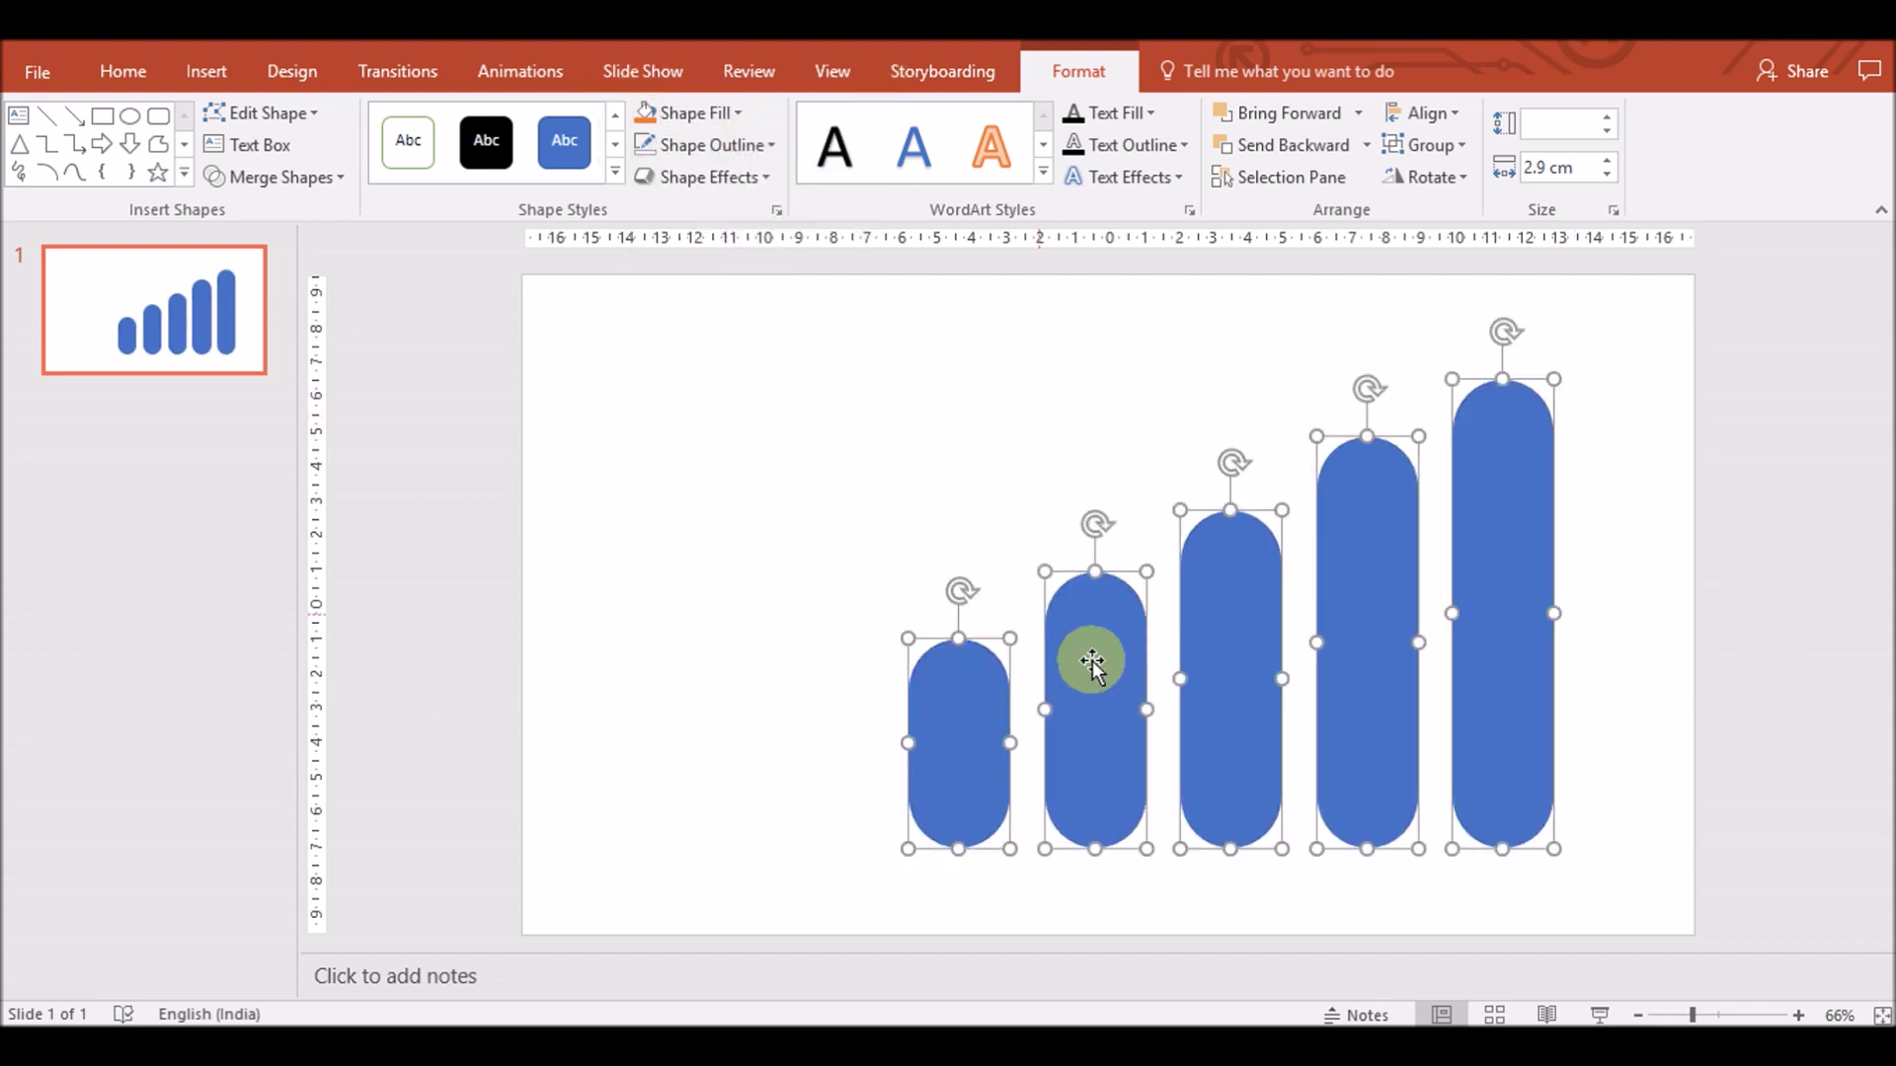
pyautogui.click(837, 684)
# Draw an oval circle at the first bar's base, aligned with the bar
pyautogui.click(206, 71)
pyautogui.click(472, 138)
pyautogui.click(550, 242)
pyautogui.moveTo(844, 708)
pyautogui.mouseDown()
pyautogui.moveTo(951, 803)
pyautogui.moveTo(965, 668)
pyautogui.mouseUp()
pyautogui.click(1439, 119)
pyautogui.click(1468, 175)
pyautogui.click(1638, 524)
pyautogui.click(966, 767)
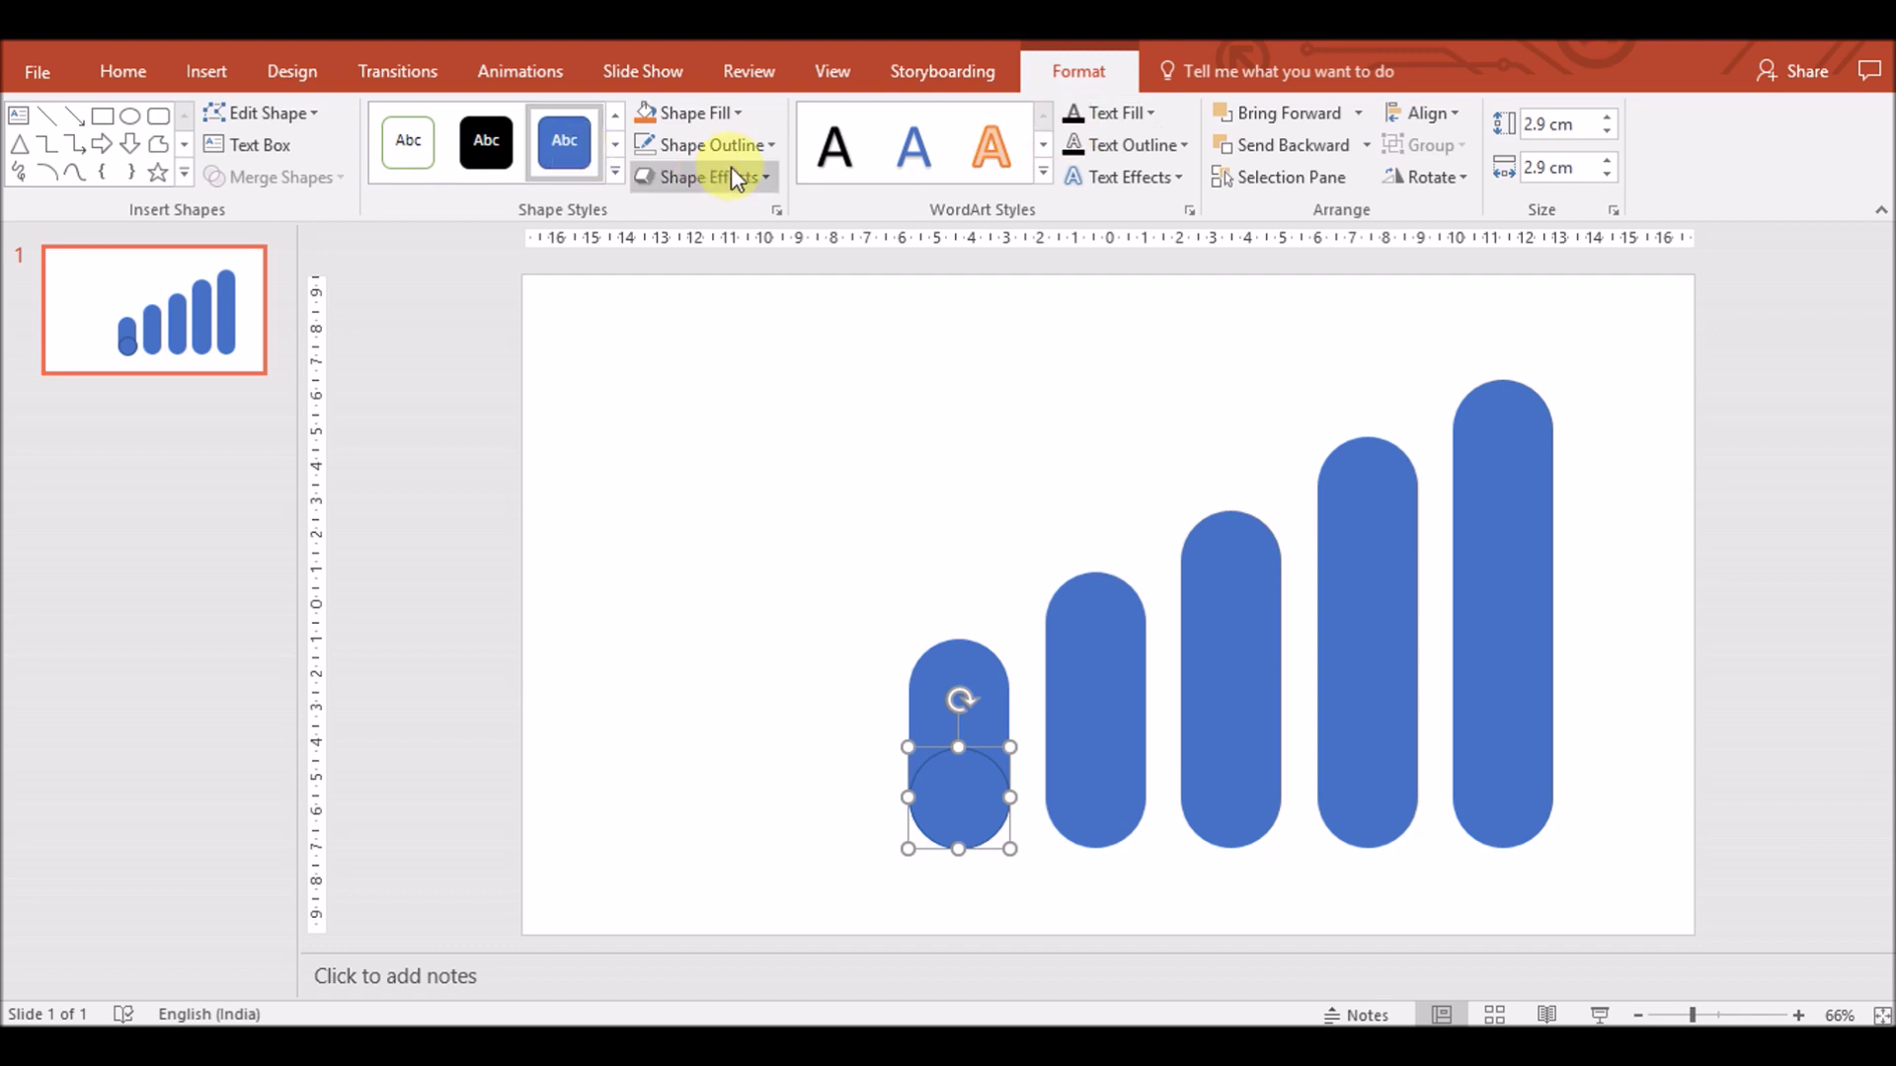
# Give the circle a white outline 3 pt thick
pyautogui.click(711, 144)
pyautogui.click(703, 386)
pyautogui.click(739, 111)
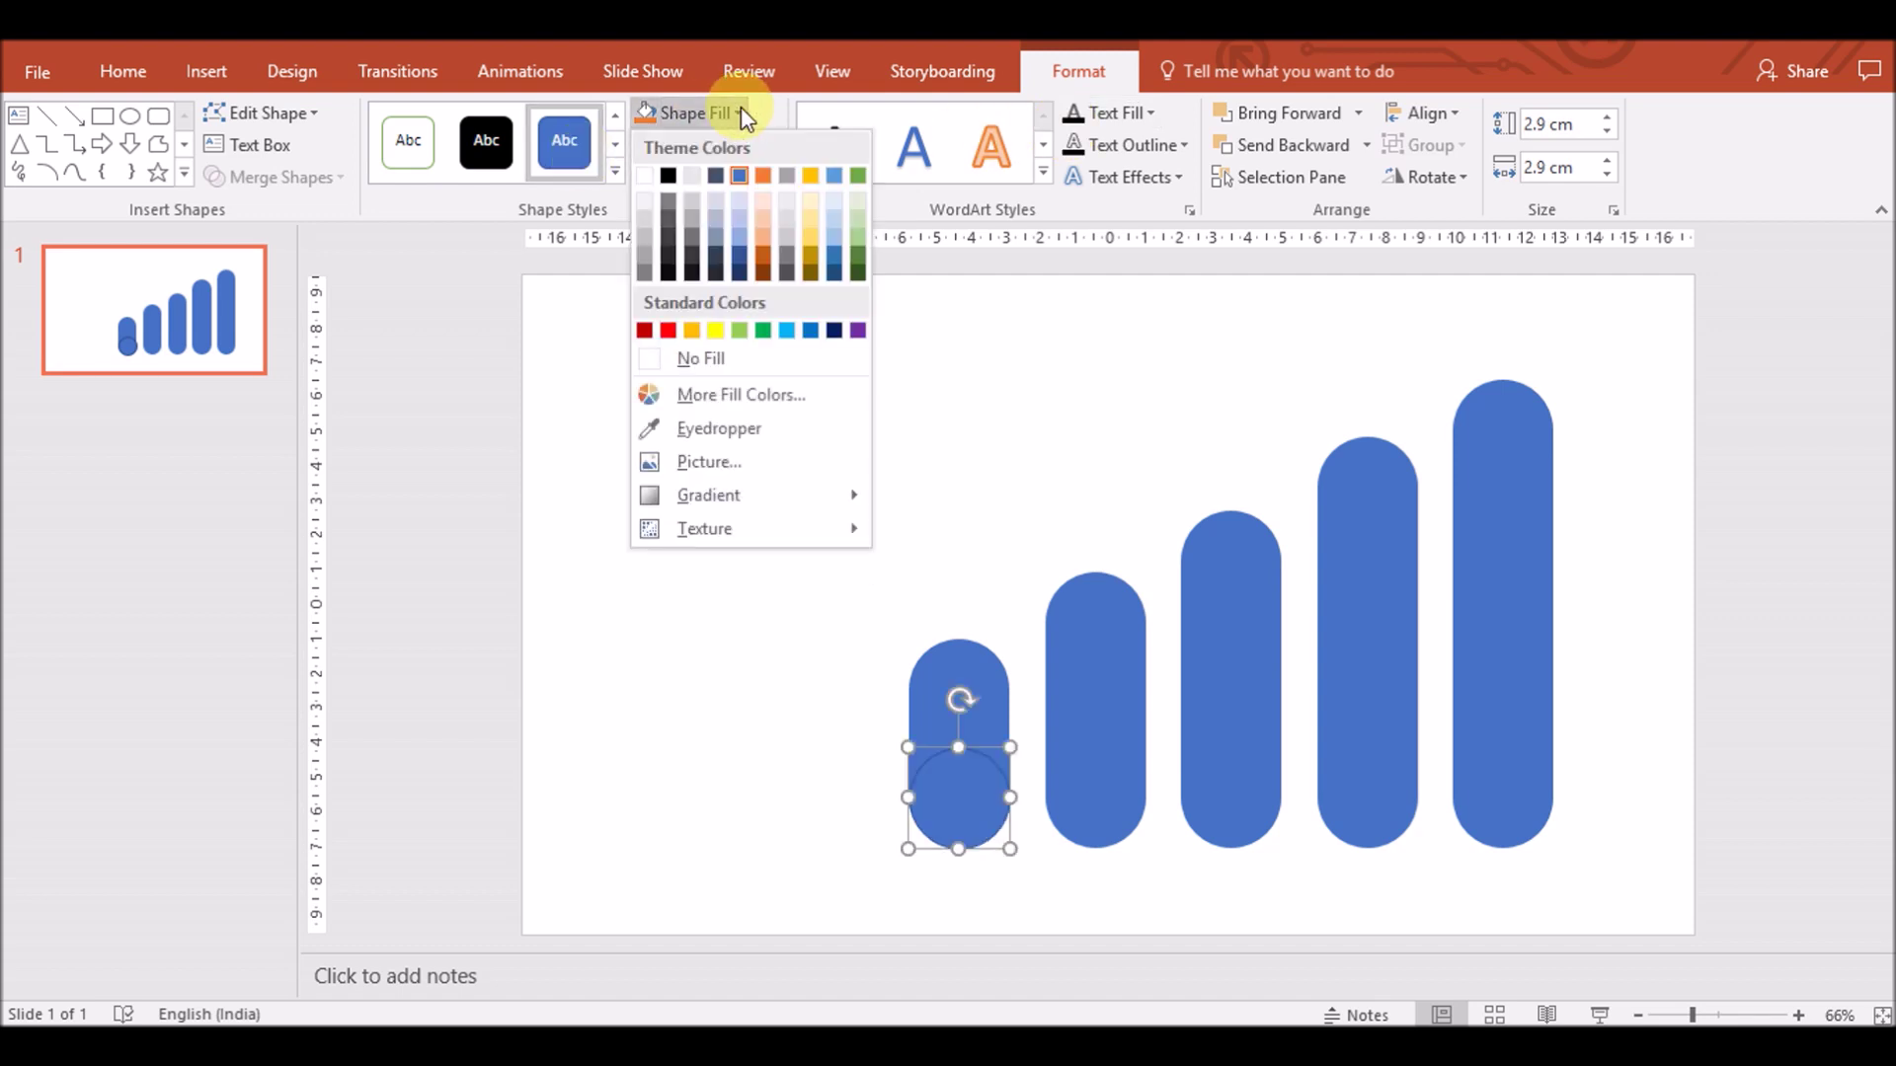
pyautogui.click(736, 365)
pyautogui.click(774, 148)
pyautogui.click(648, 207)
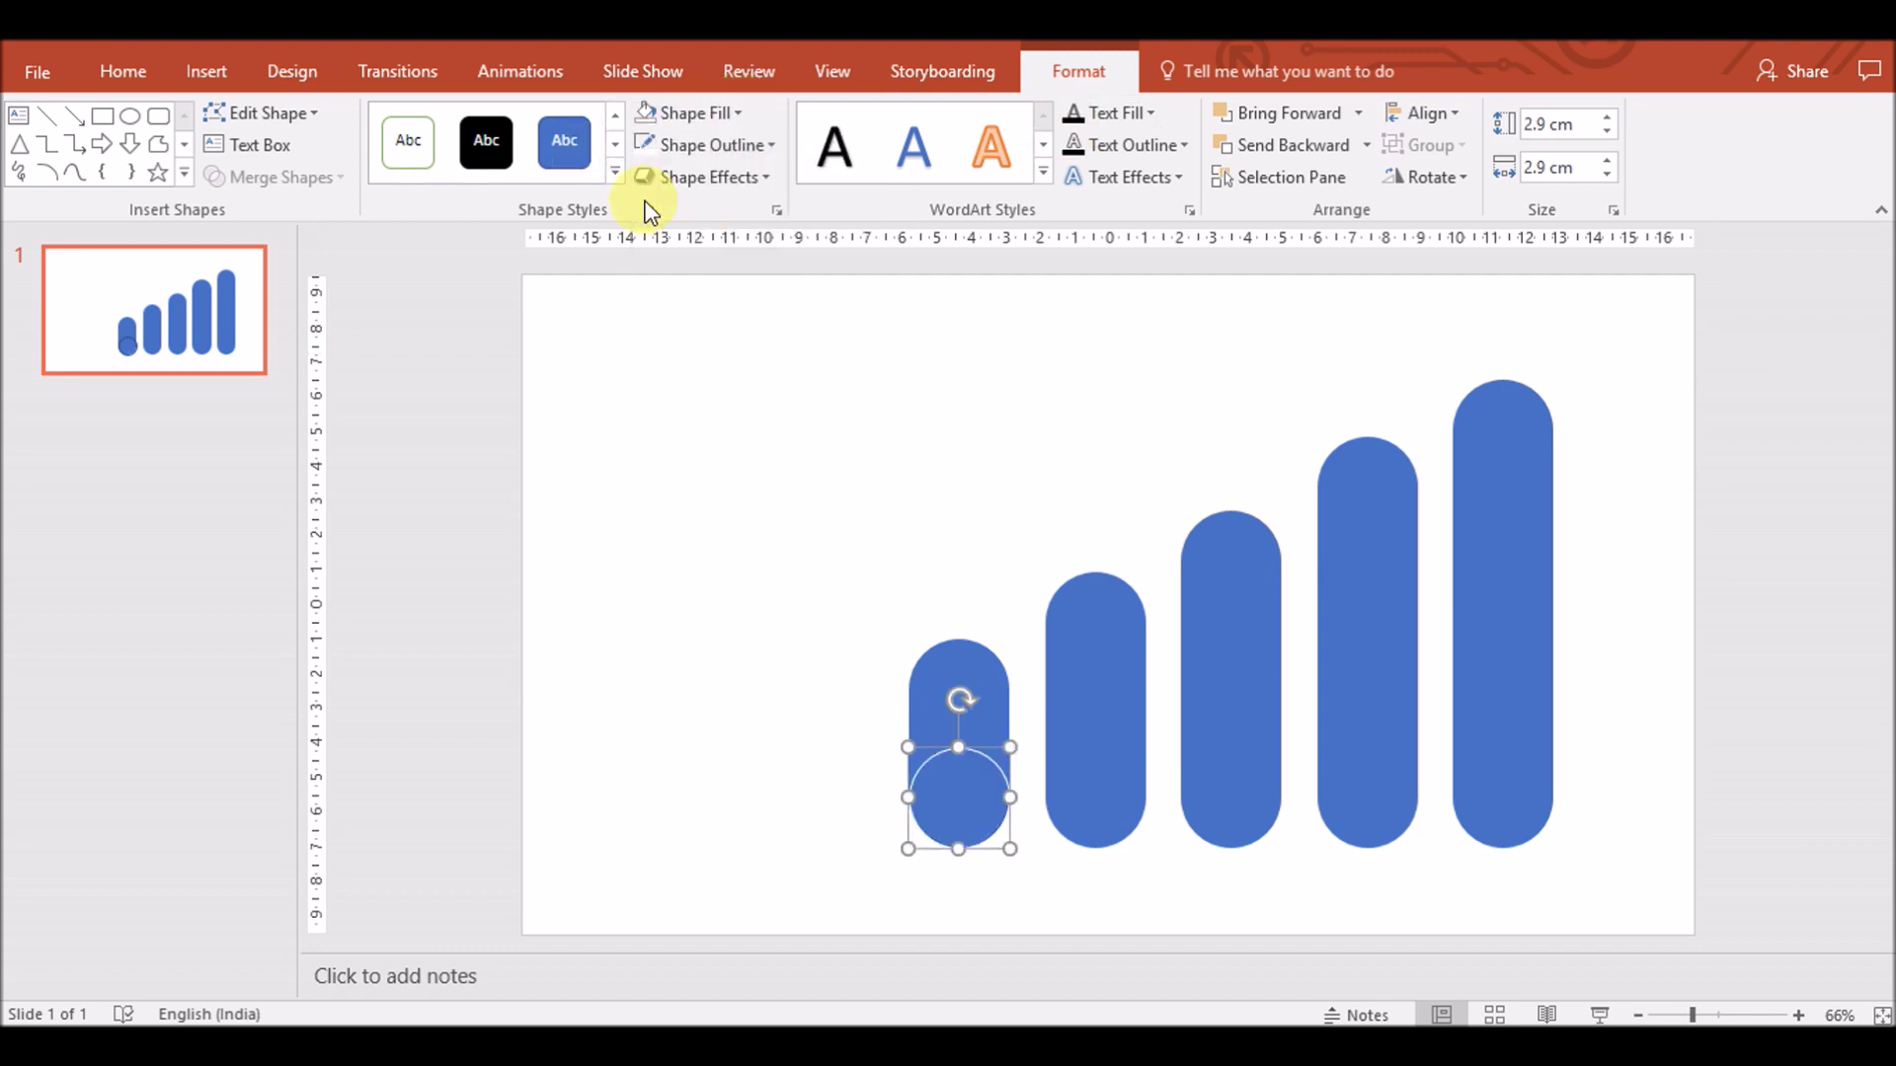
pyautogui.click(772, 148)
pyautogui.click(1034, 680)
pyautogui.click(945, 877)
# Adjust the first bar's position relative to its base circle
pyautogui.click(974, 796)
pyautogui.click(974, 875)
pyautogui.click(970, 783)
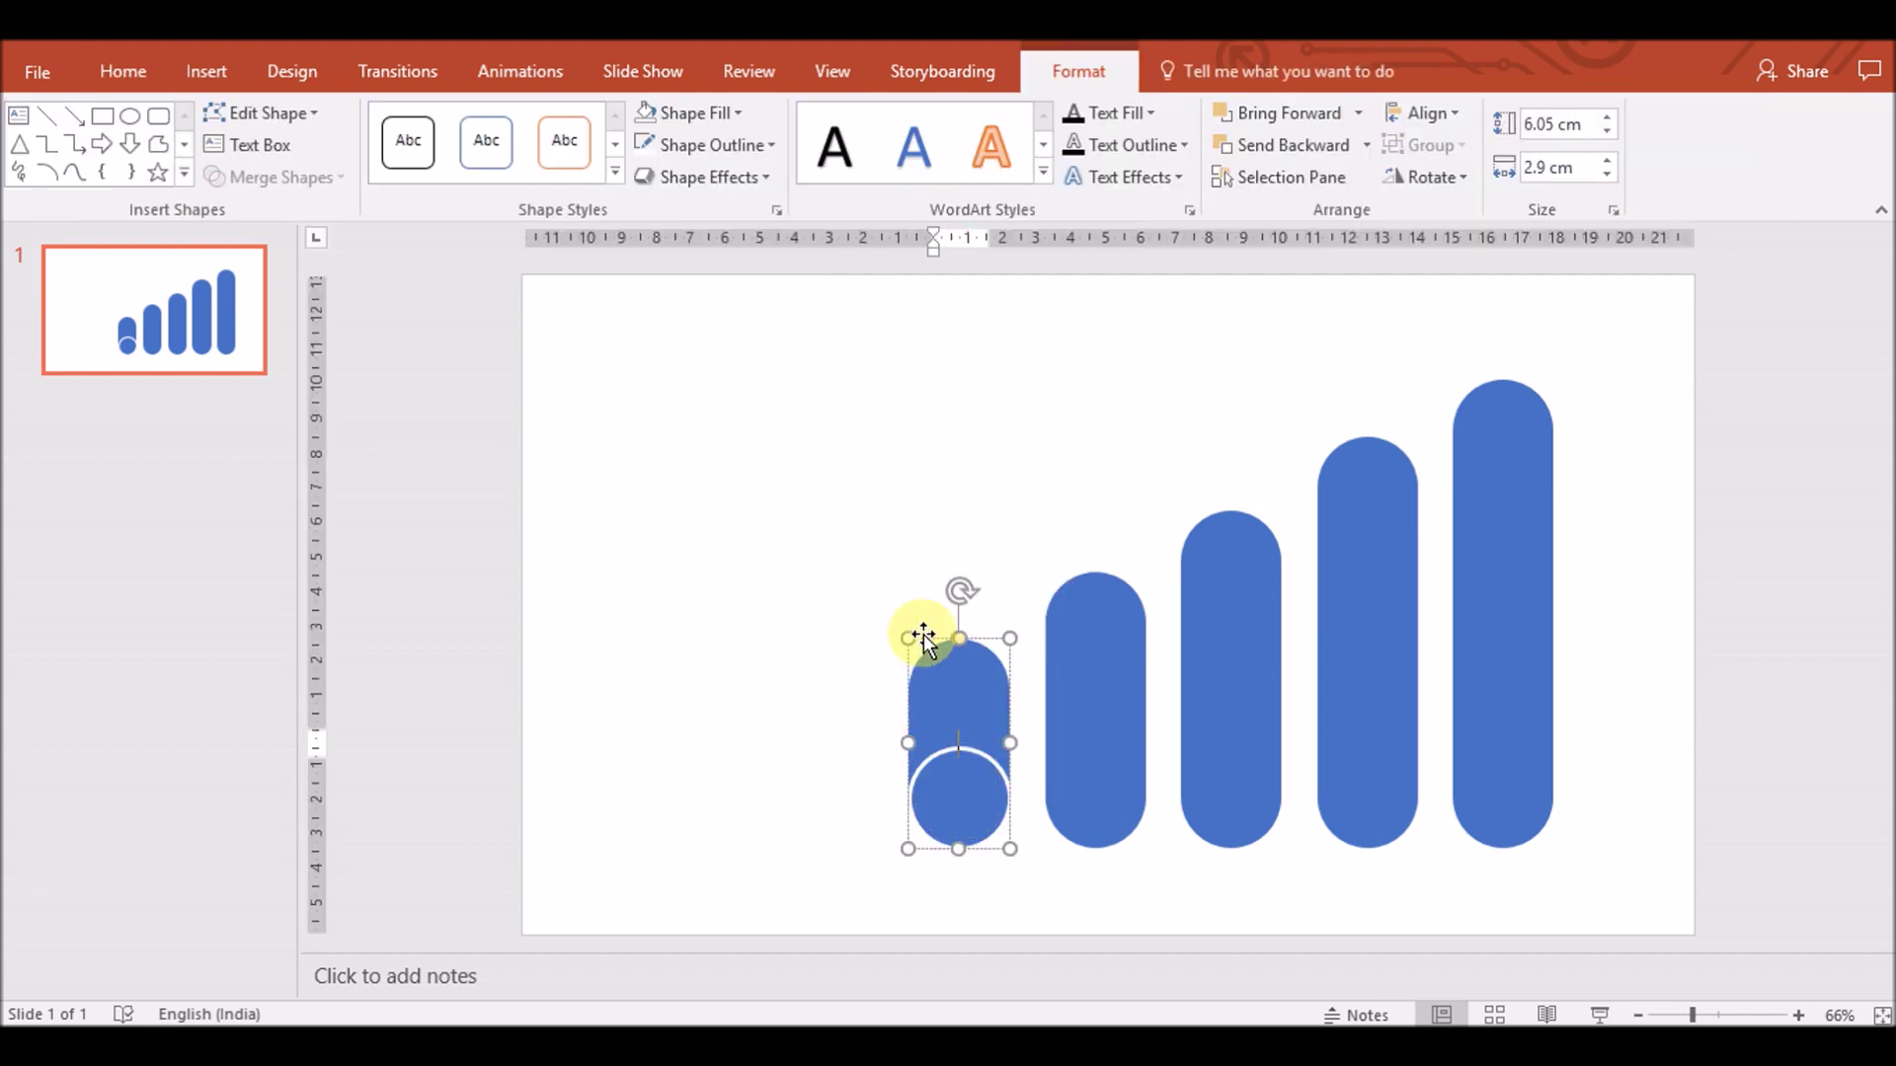
pyautogui.moveTo(954, 699); pyautogui.dragTo(944, 732)
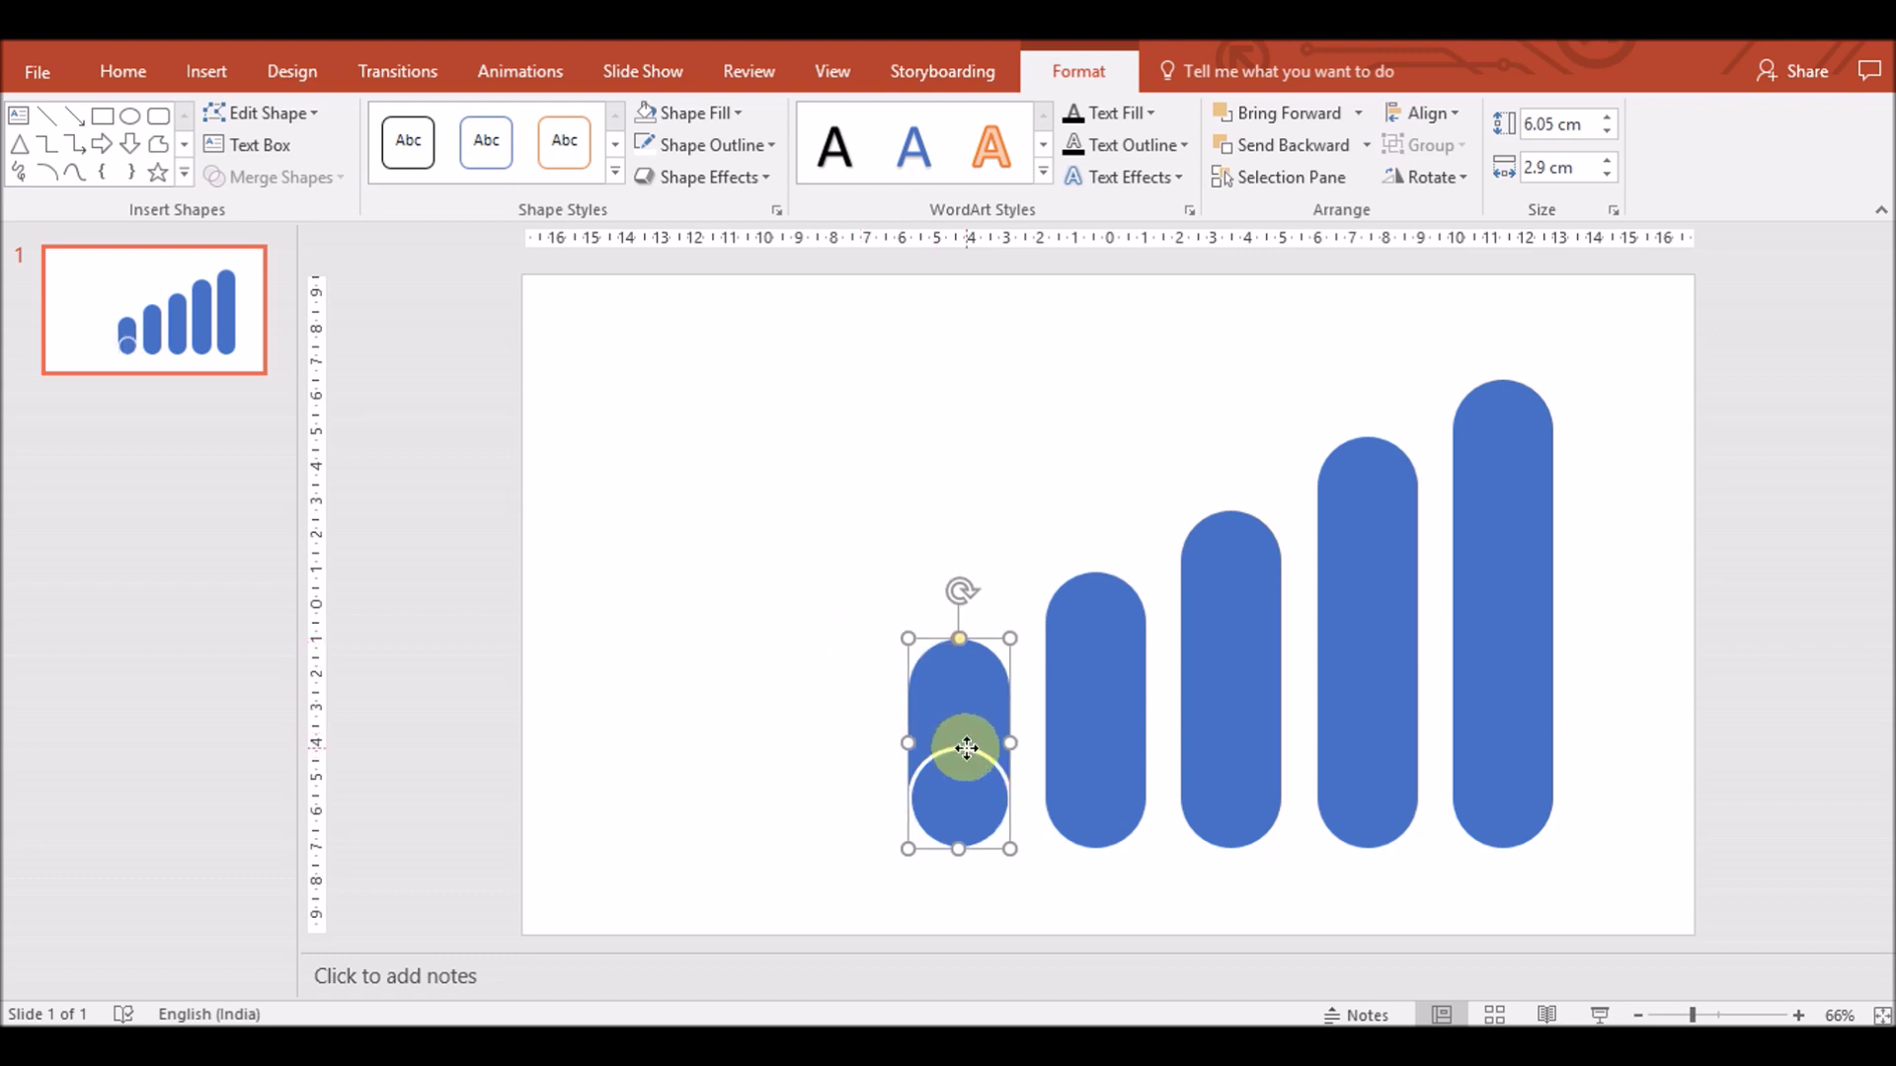
pyautogui.click(1112, 879)
pyautogui.click(968, 752)
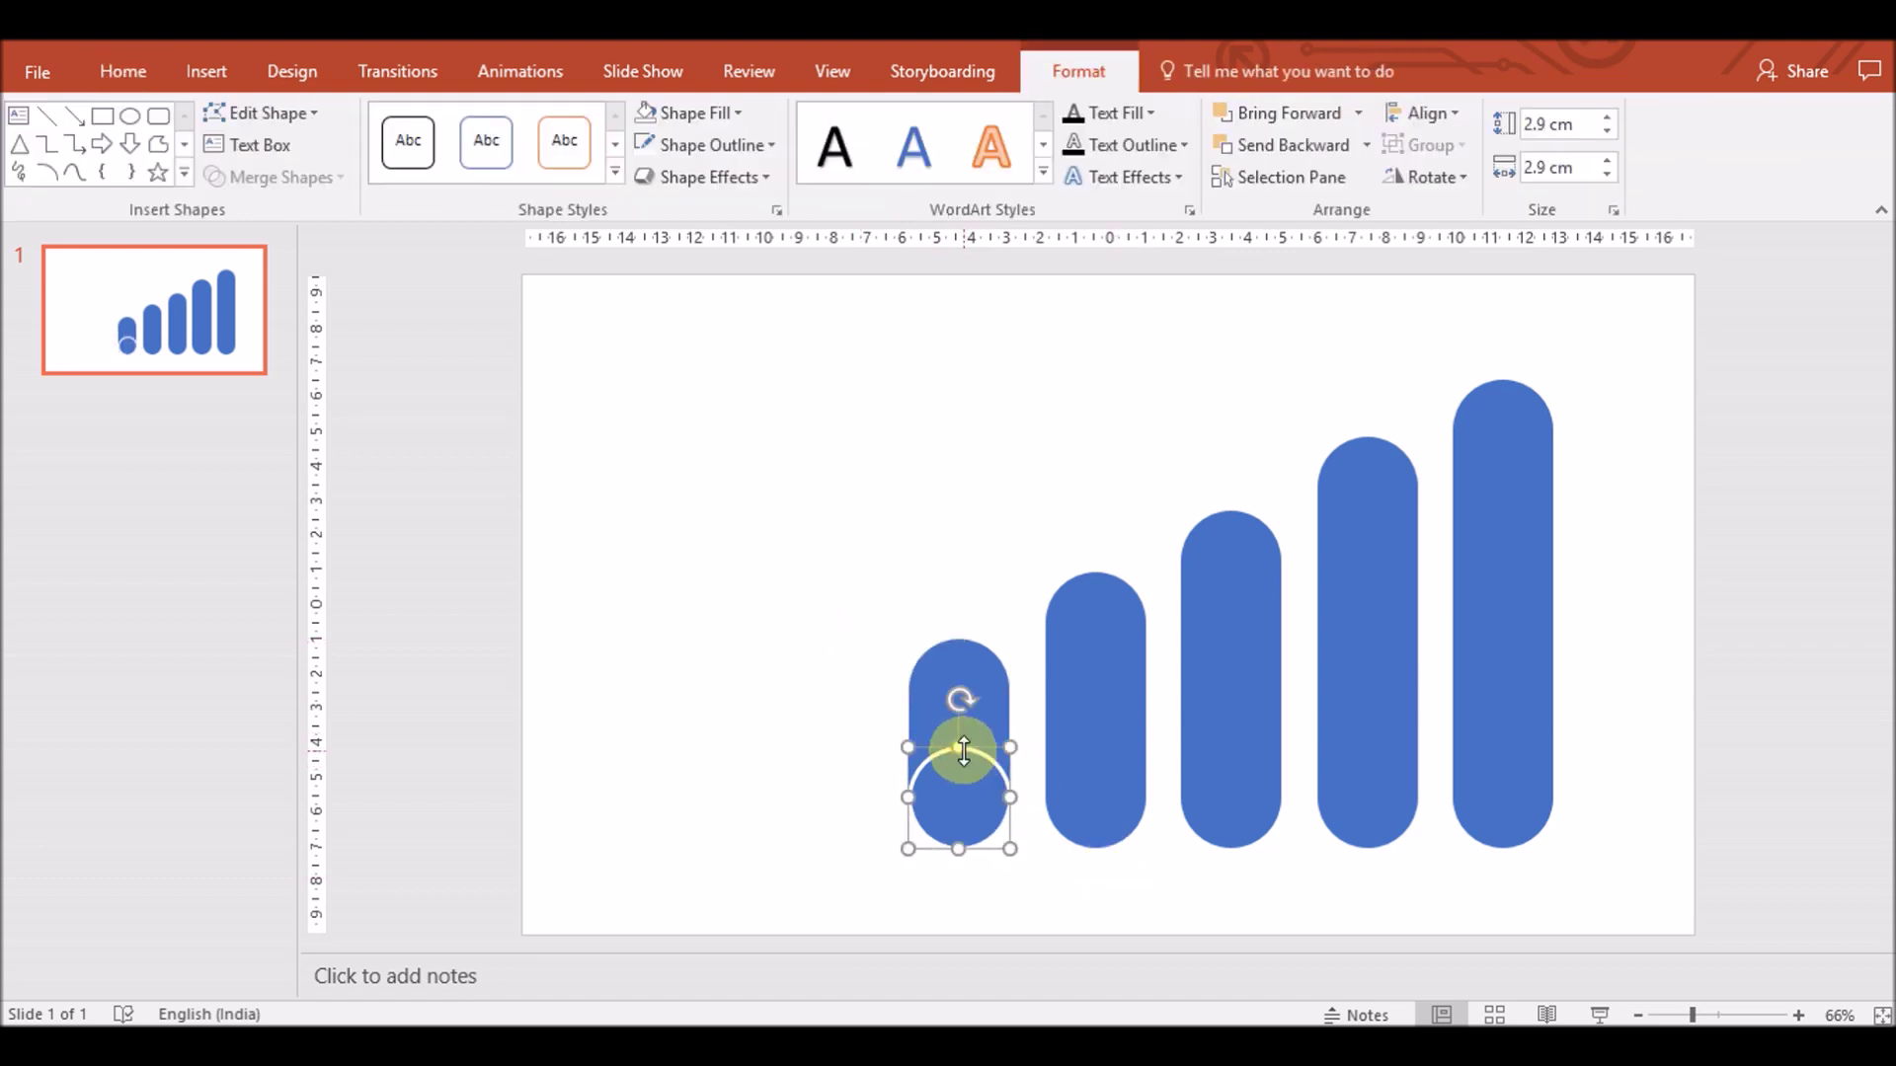
# Paste copies of the outlined circle onto the bases of the other bars
pyautogui.hotkey('ctrl', 'v')
pyautogui.moveTo(991, 762); pyautogui.dragTo(1387, 750)
pyautogui.hotkey('ctrl', 'v')
pyautogui.hotkey('ctrl', 'v')
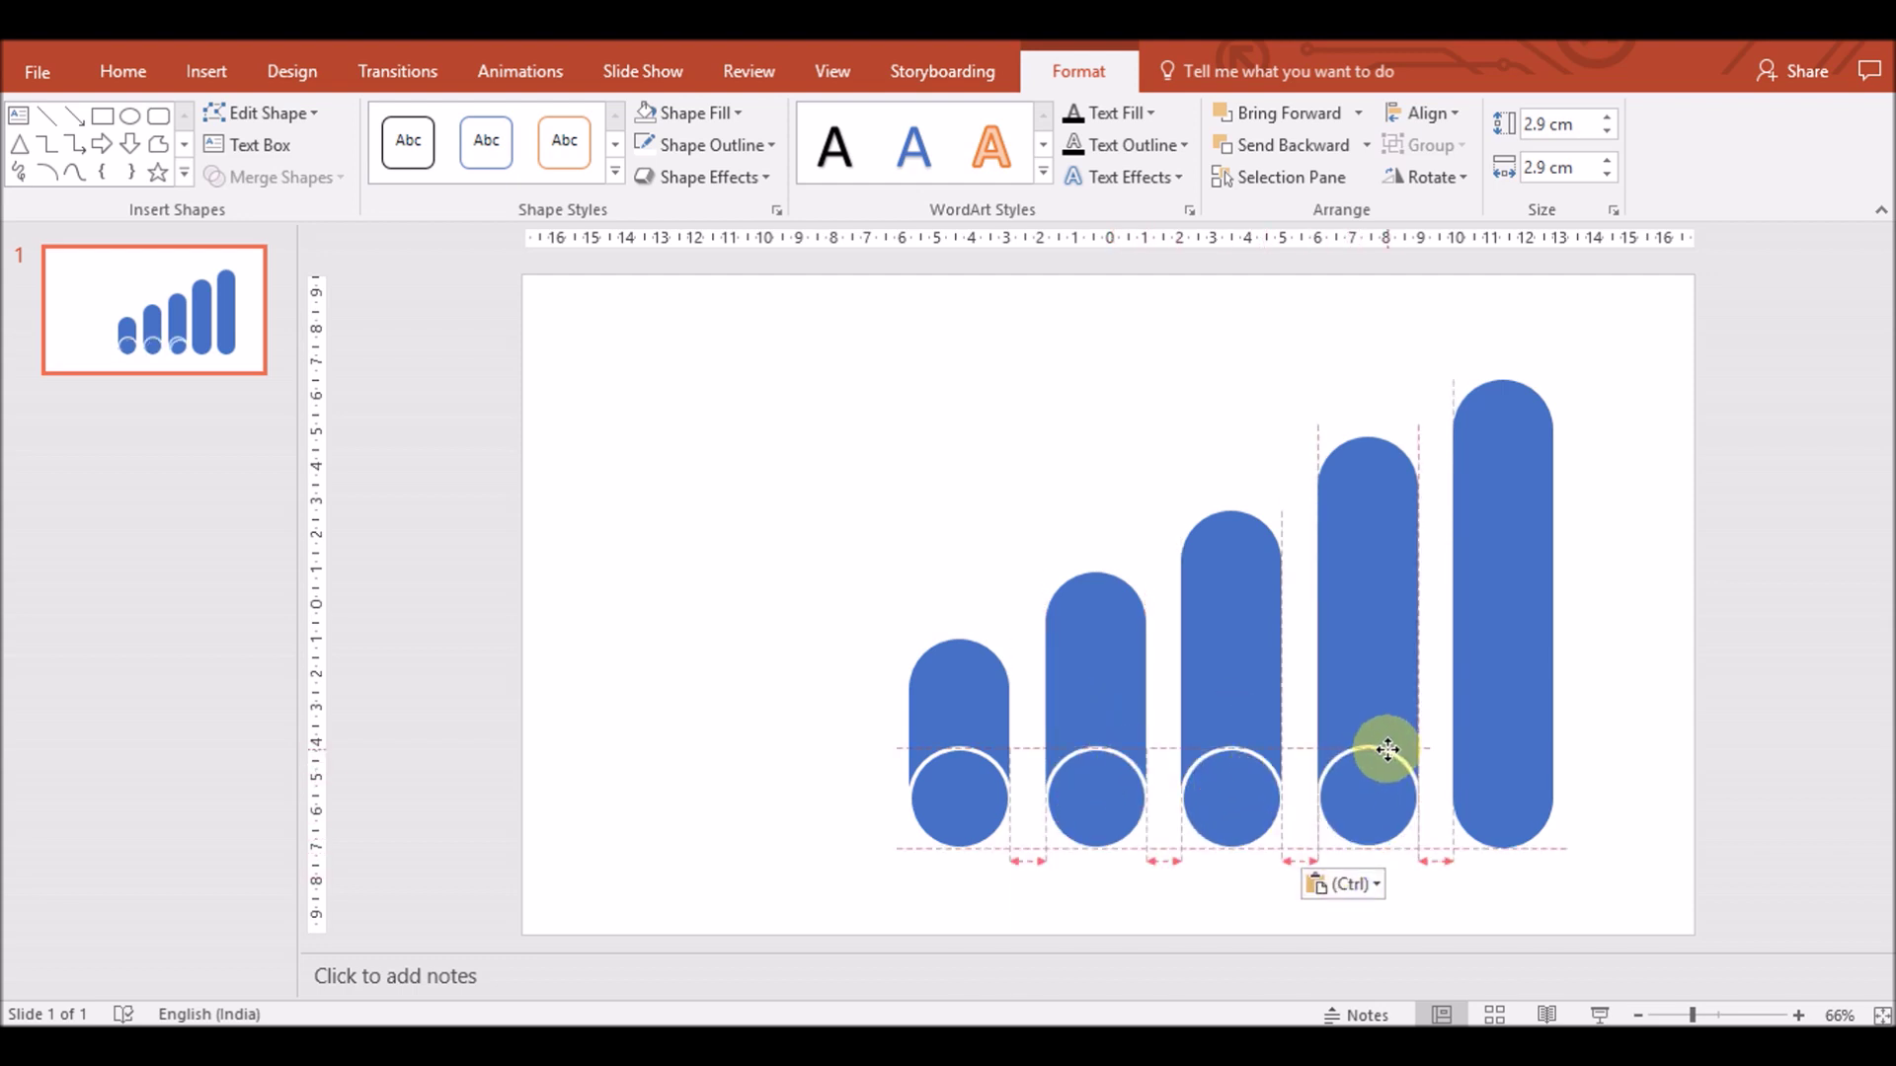
pyautogui.hotkey('ctrl', 'v')
pyautogui.moveTo(1396, 753); pyautogui.dragTo(1521, 757)
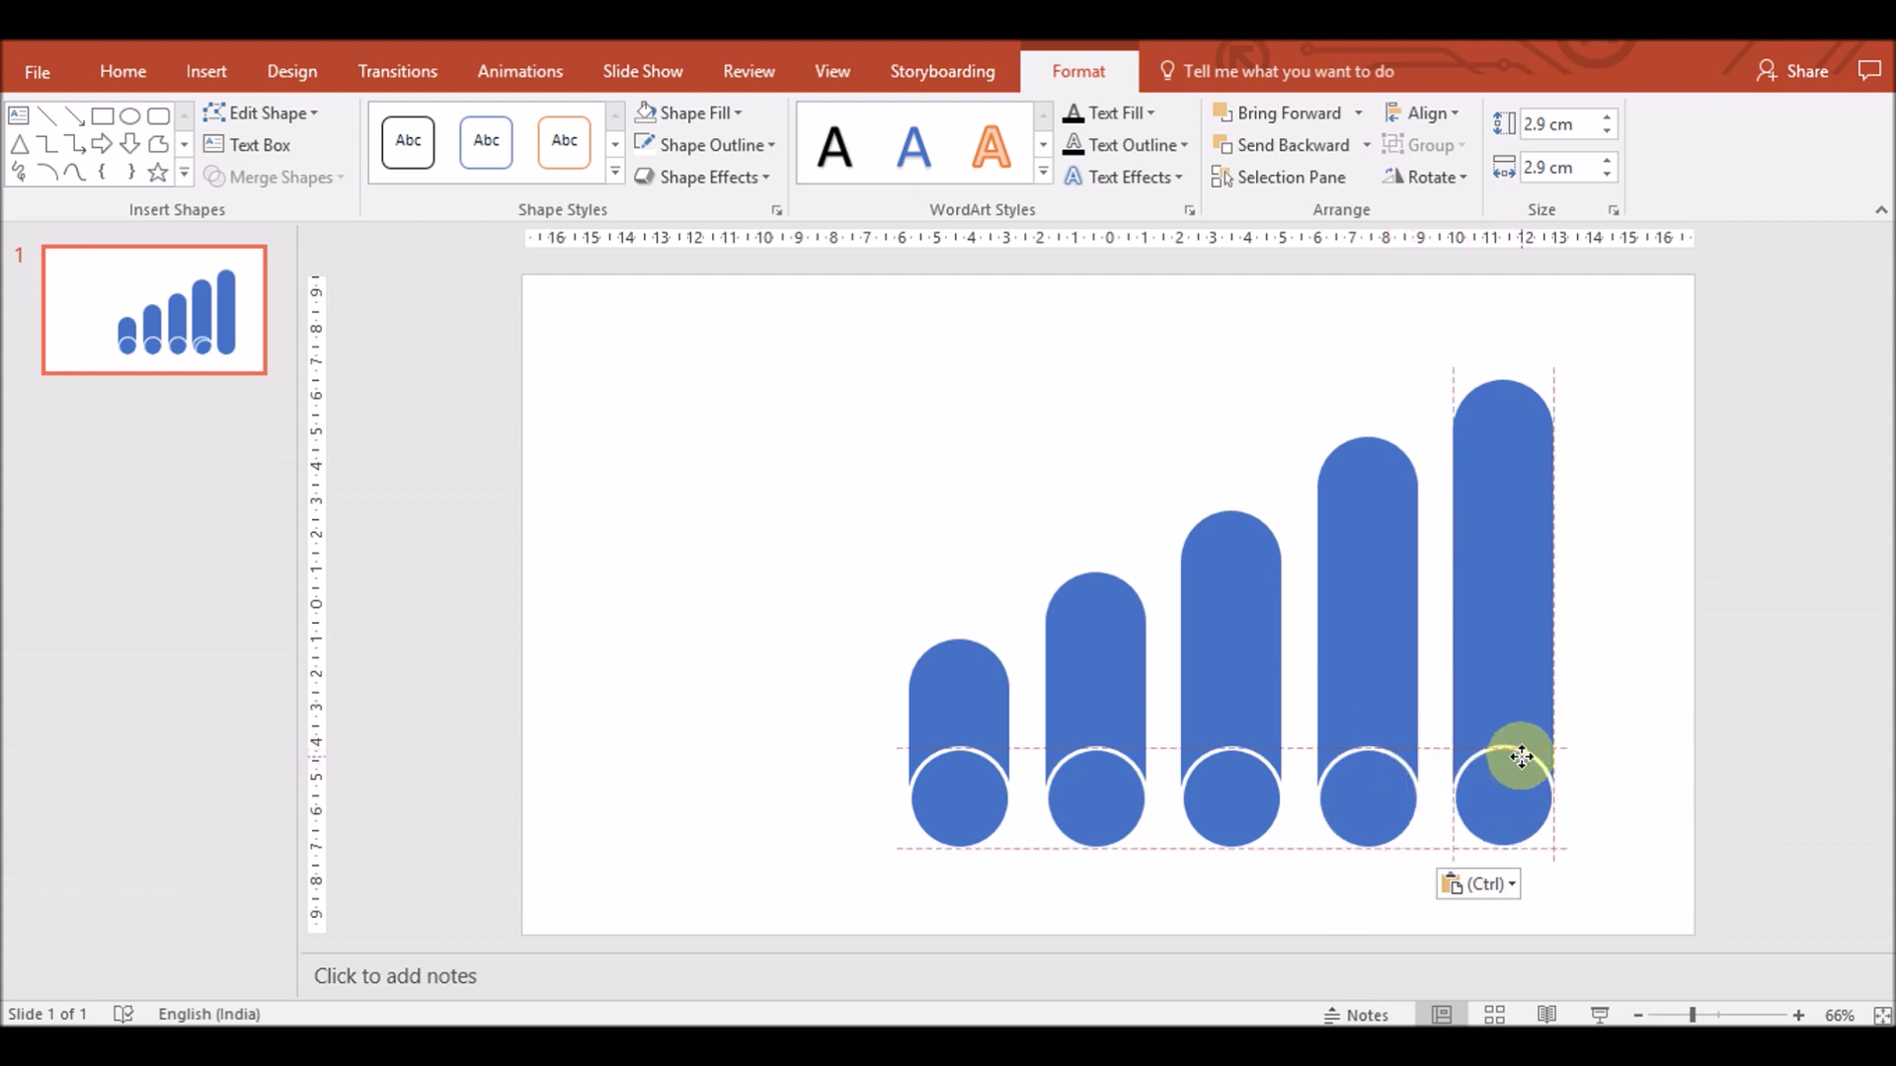
pyautogui.click(1669, 785)
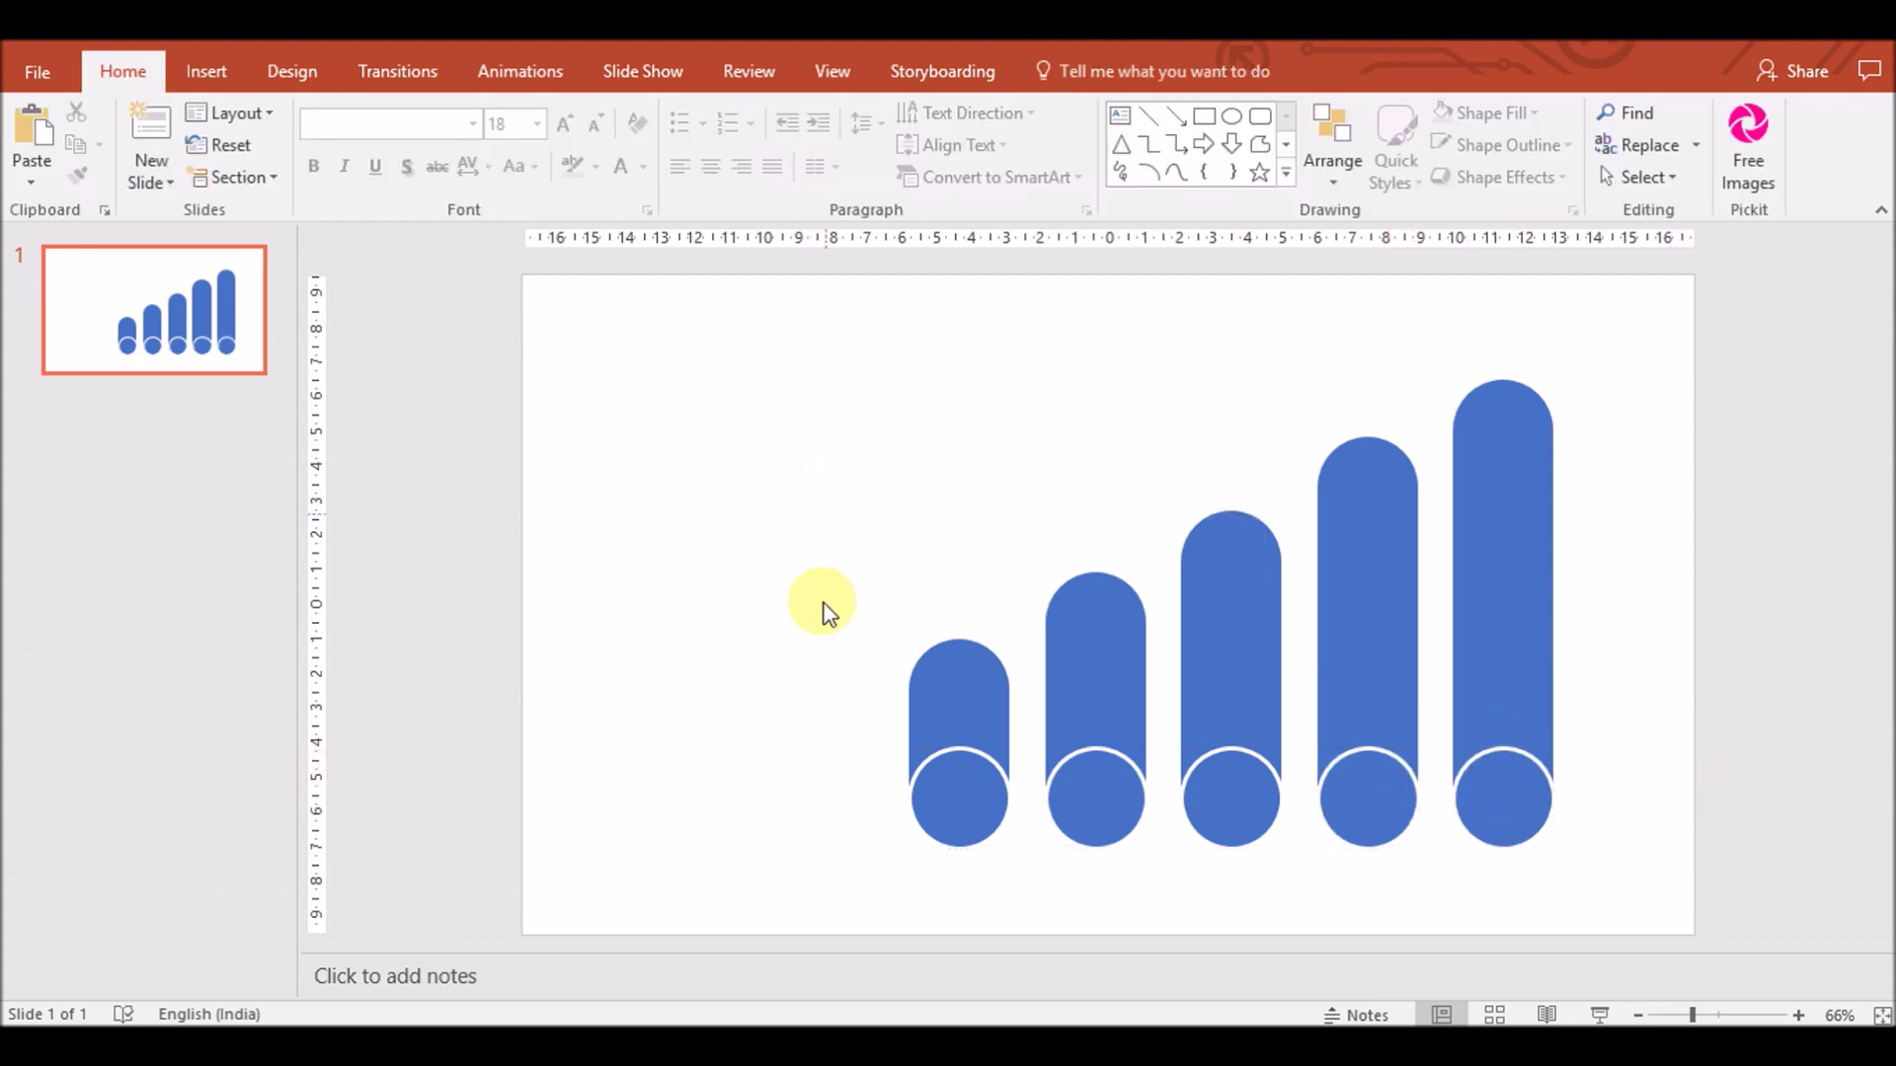
pyautogui.click(963, 793)
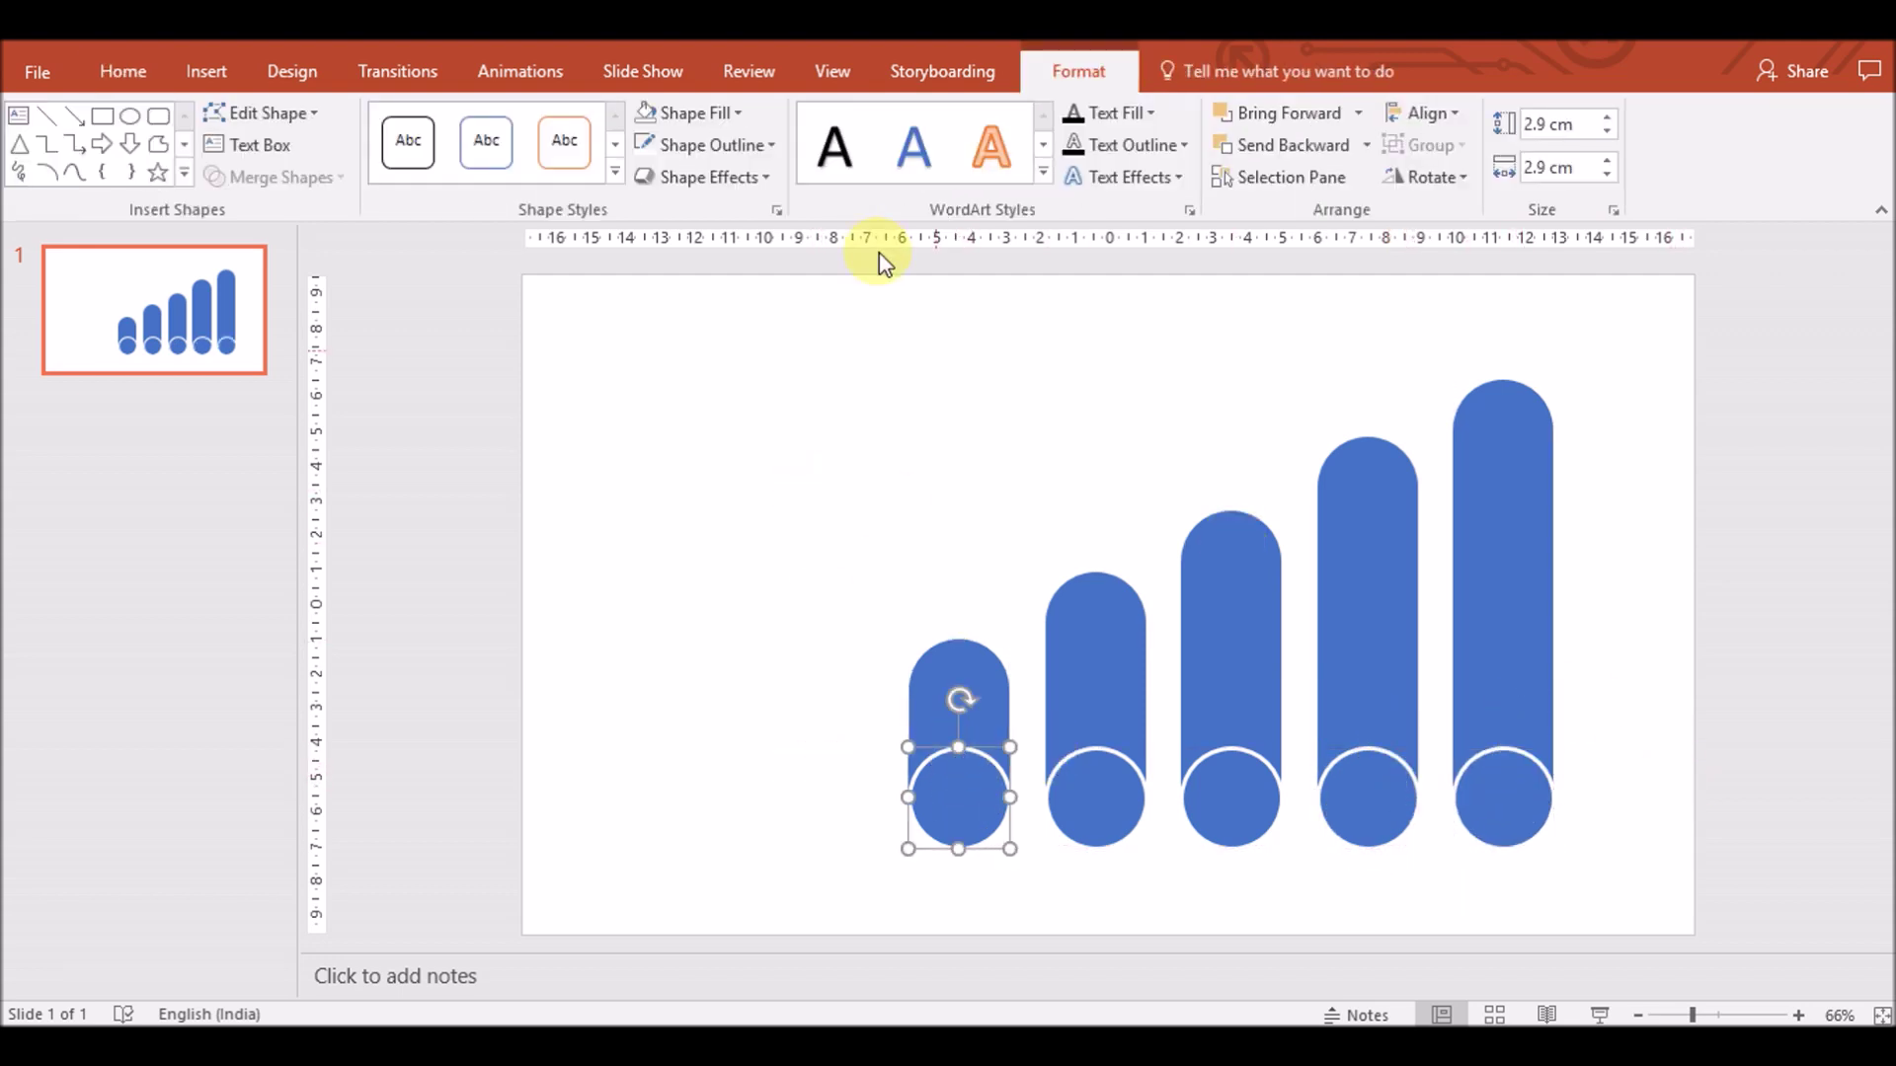
# Apply a gradient fill to the first circle and make its first stop light gray
pyautogui.click(732, 115)
pyautogui.moveTo(708, 495)
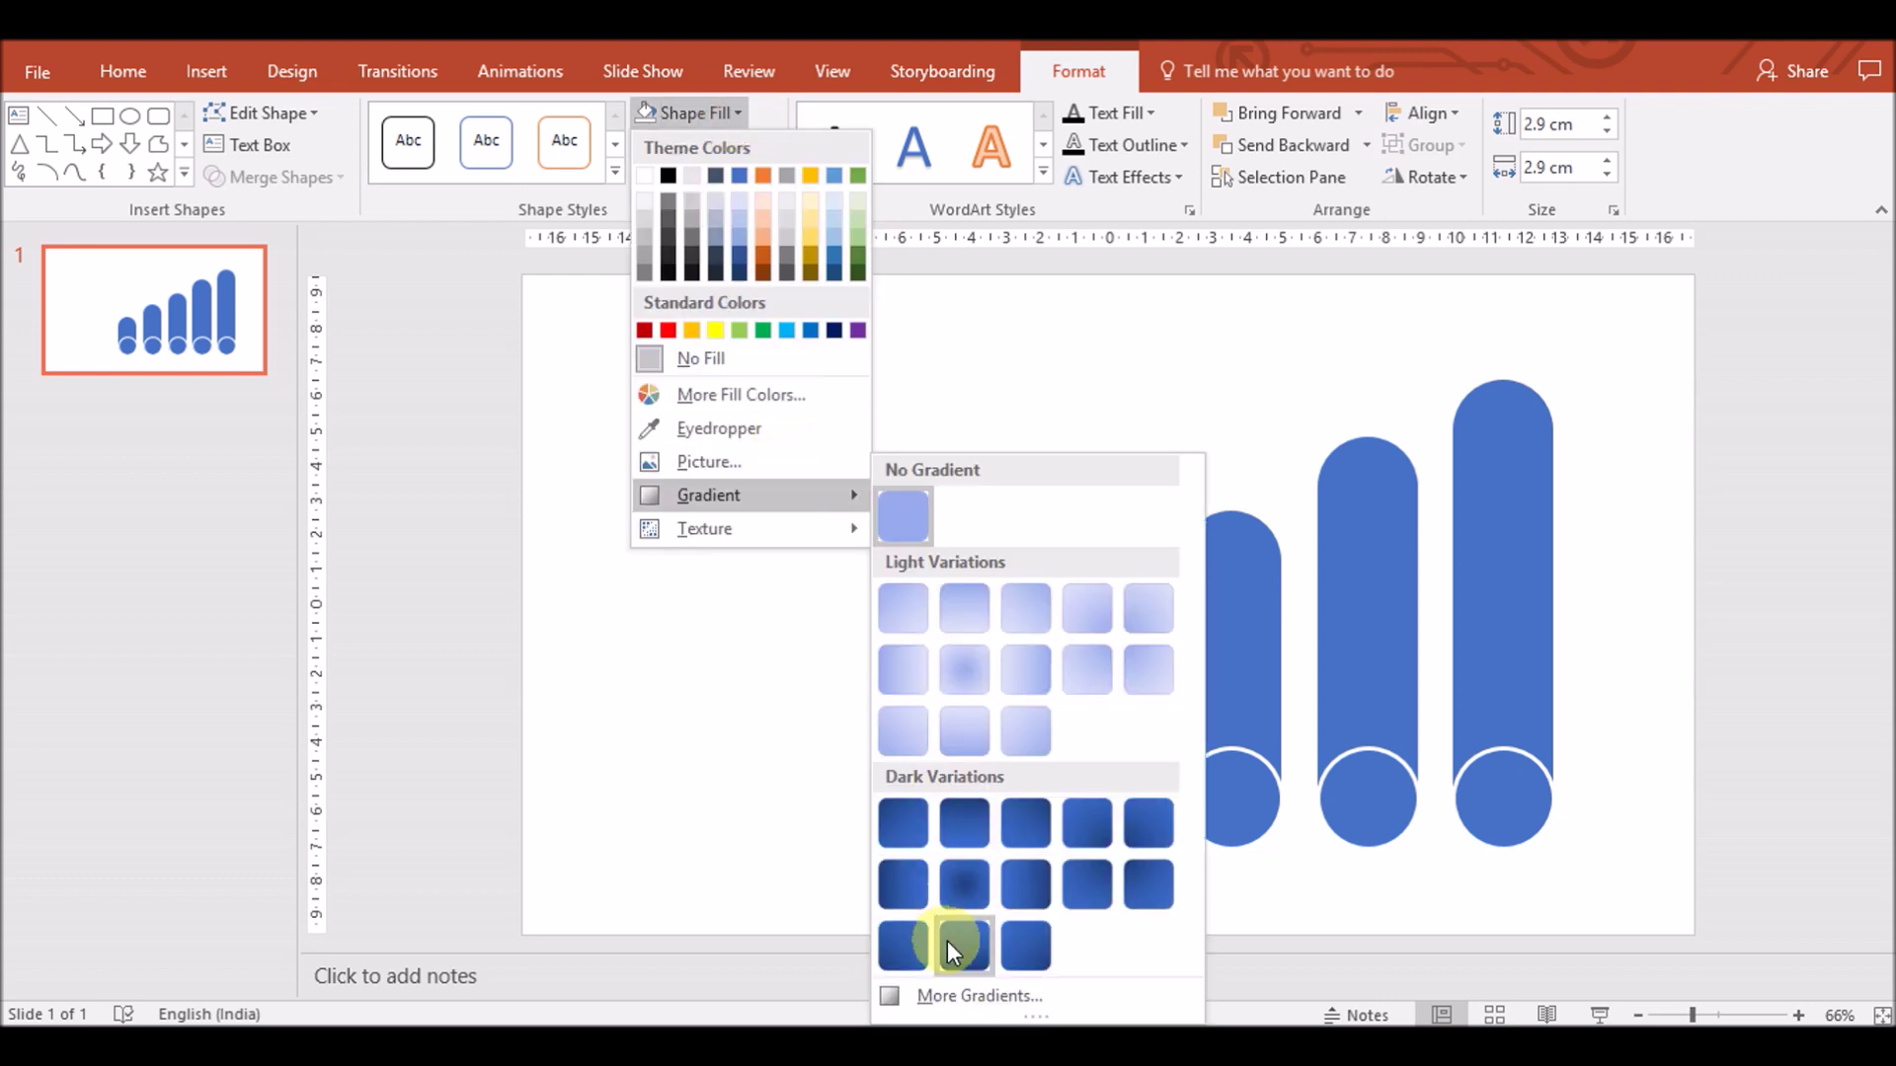
pyautogui.click(951, 995)
pyautogui.click(1630, 503)
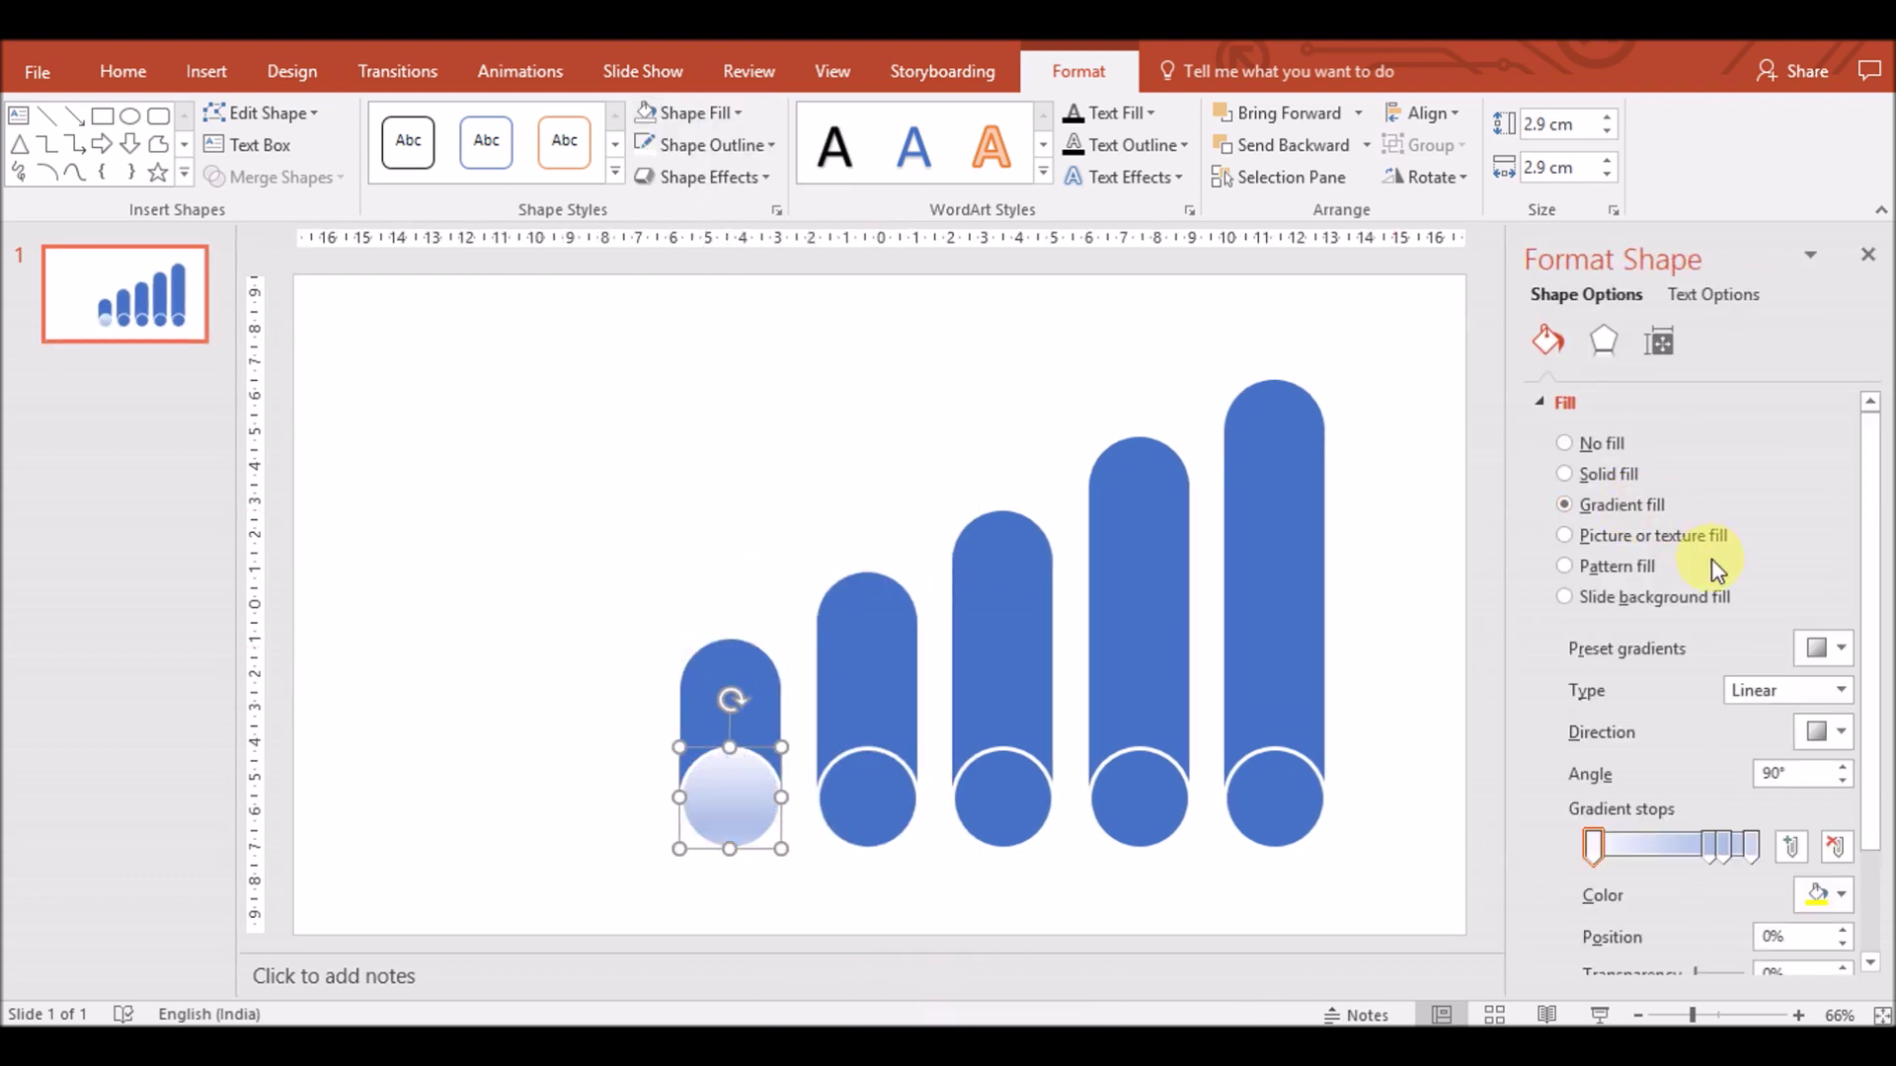
pyautogui.click(1817, 889)
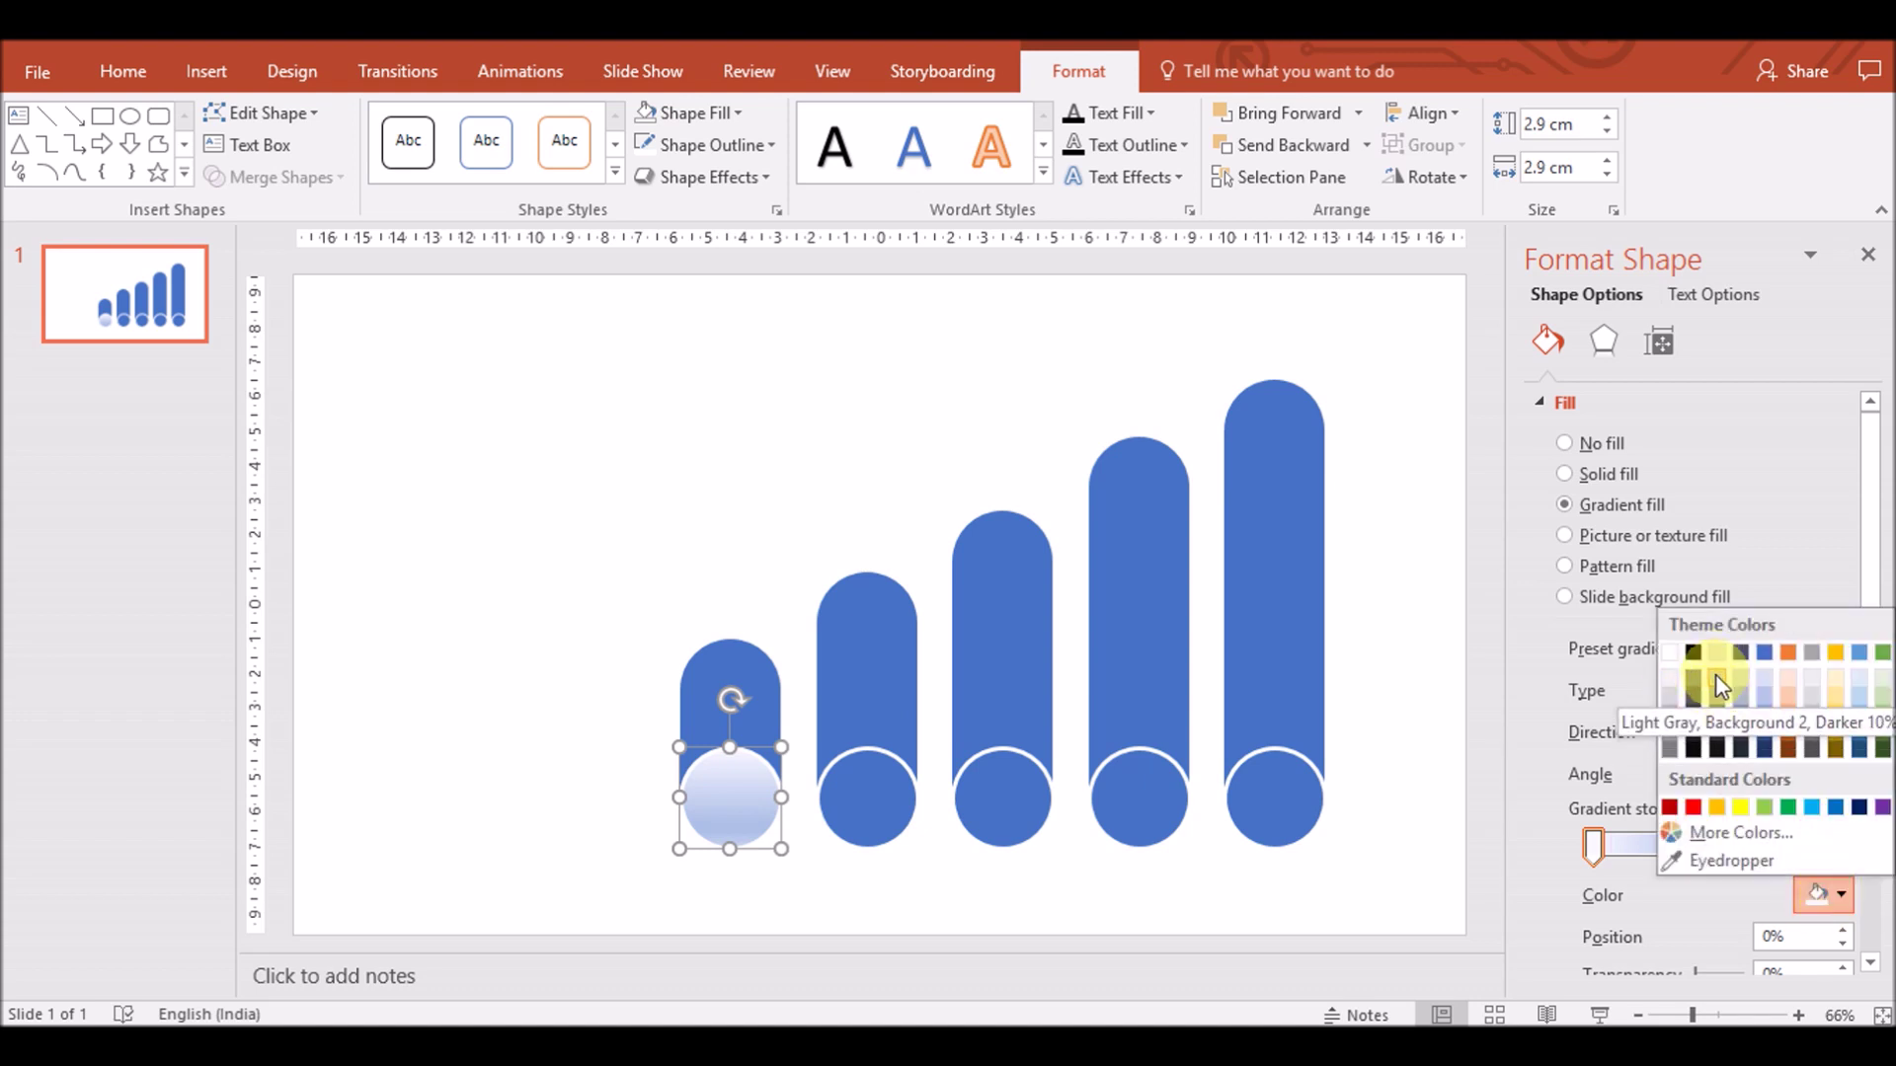
pyautogui.click(1715, 682)
# Set the remaining gradient stops to gray and lighten the first stop
pyautogui.click(1708, 847)
pyautogui.click(1822, 896)
pyautogui.click(1671, 707)
pyautogui.click(1750, 846)
pyautogui.click(1841, 895)
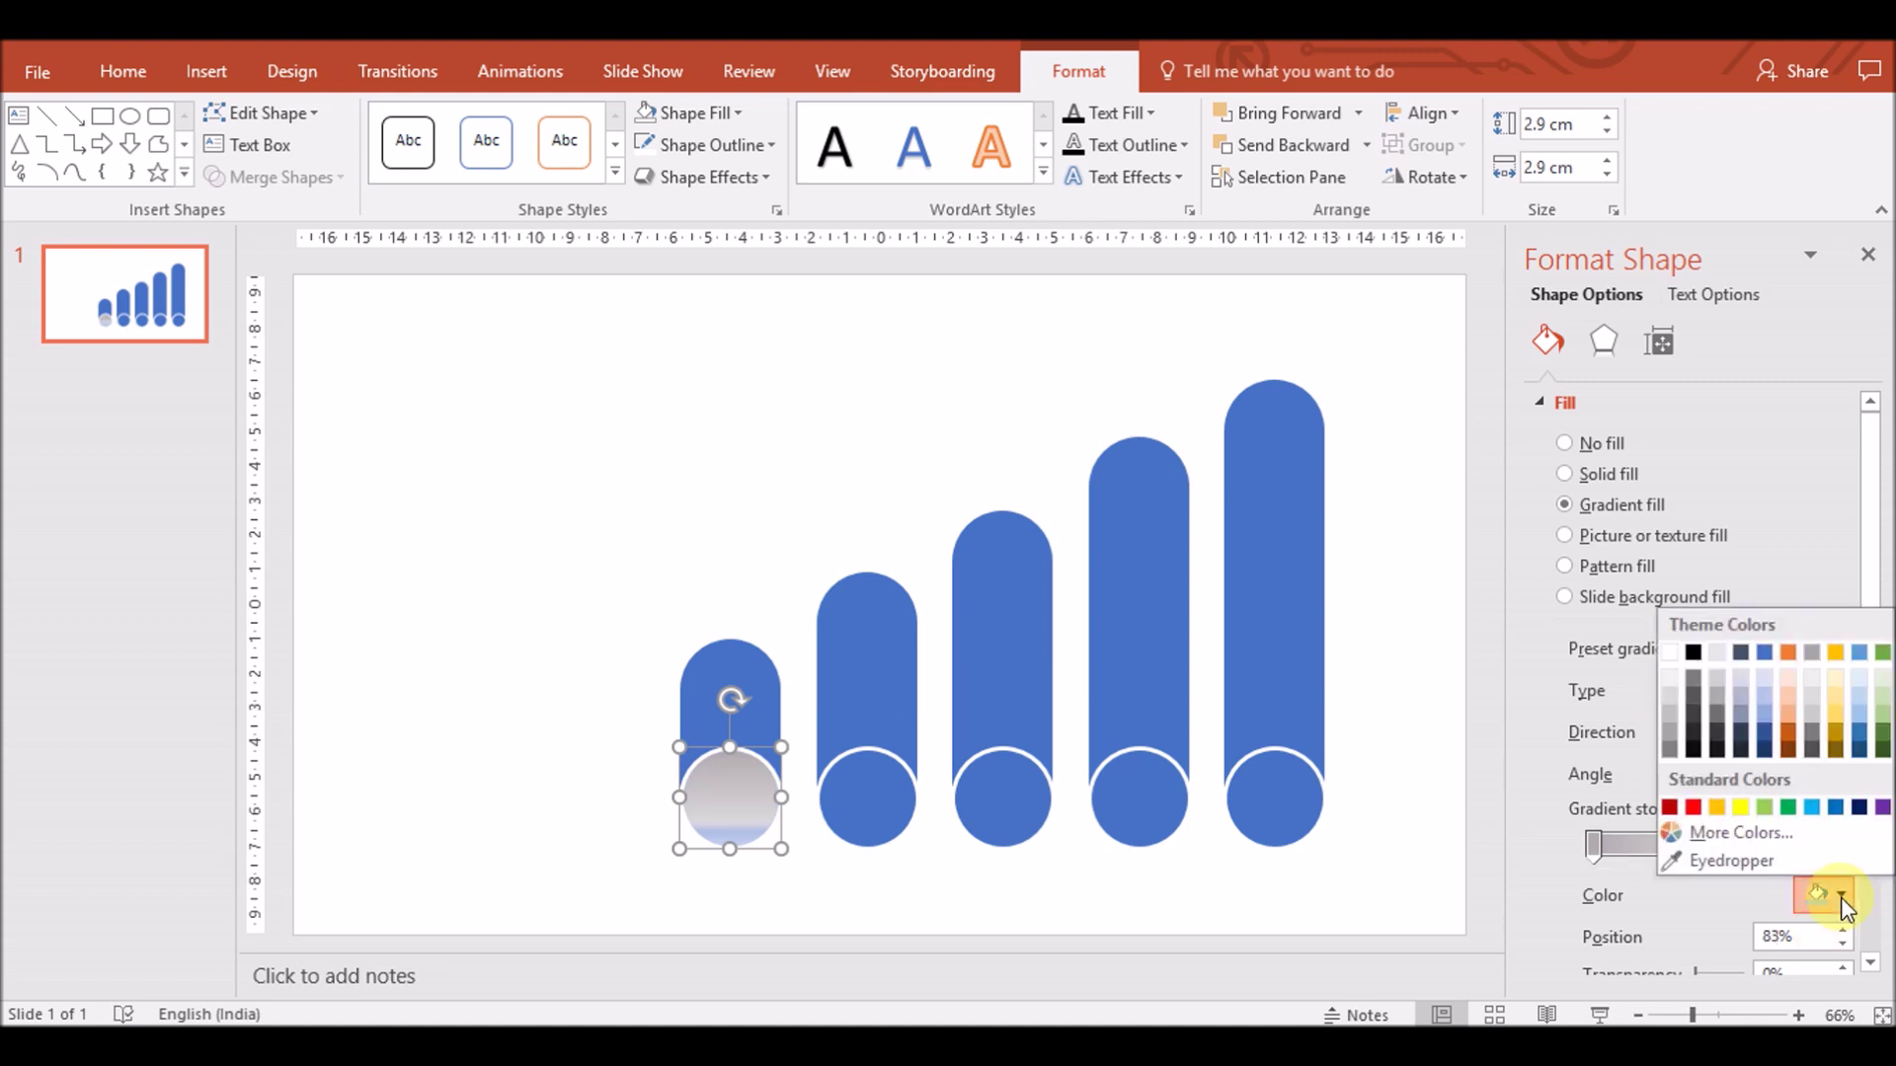
pyautogui.click(1671, 707)
pyautogui.click(1750, 846)
pyautogui.click(1841, 895)
pyautogui.click(1670, 688)
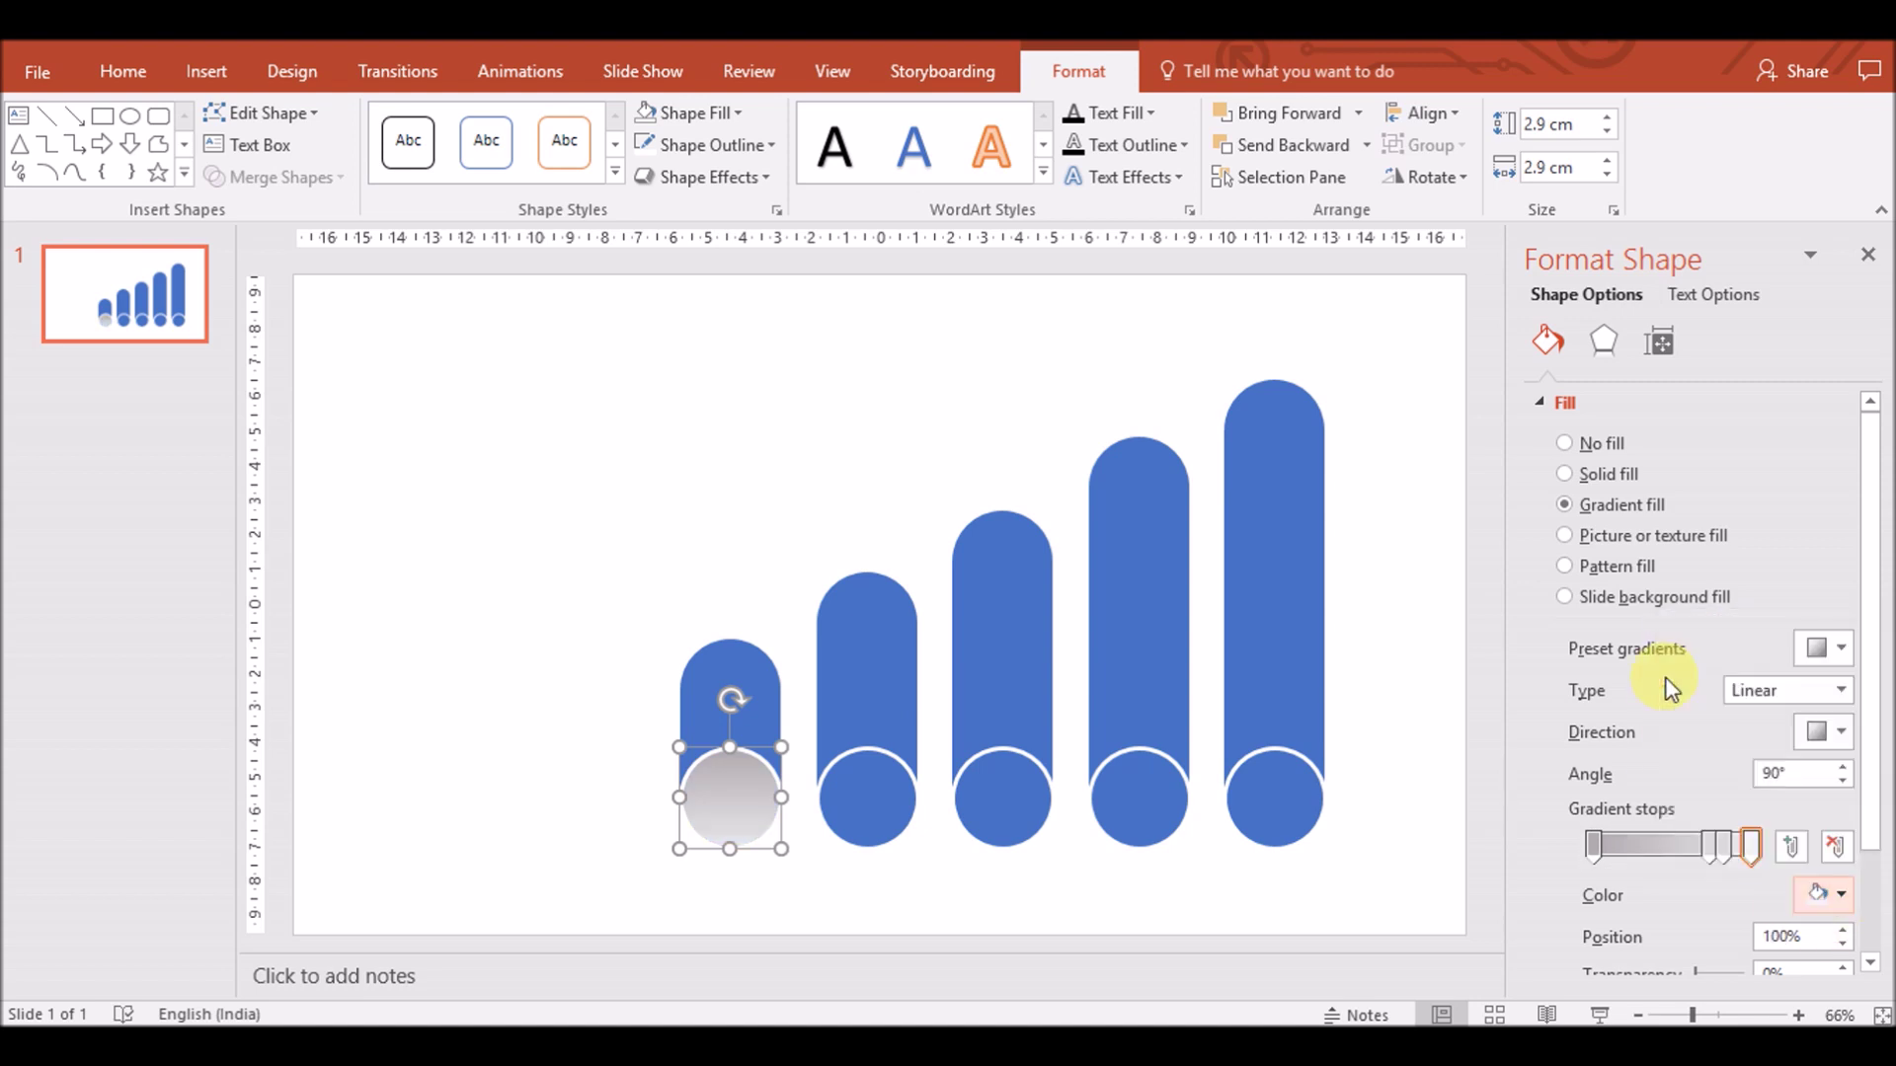
pyautogui.click(1593, 847)
pyautogui.scroll(-3, 1862, 901)
pyautogui.click(1841, 761)
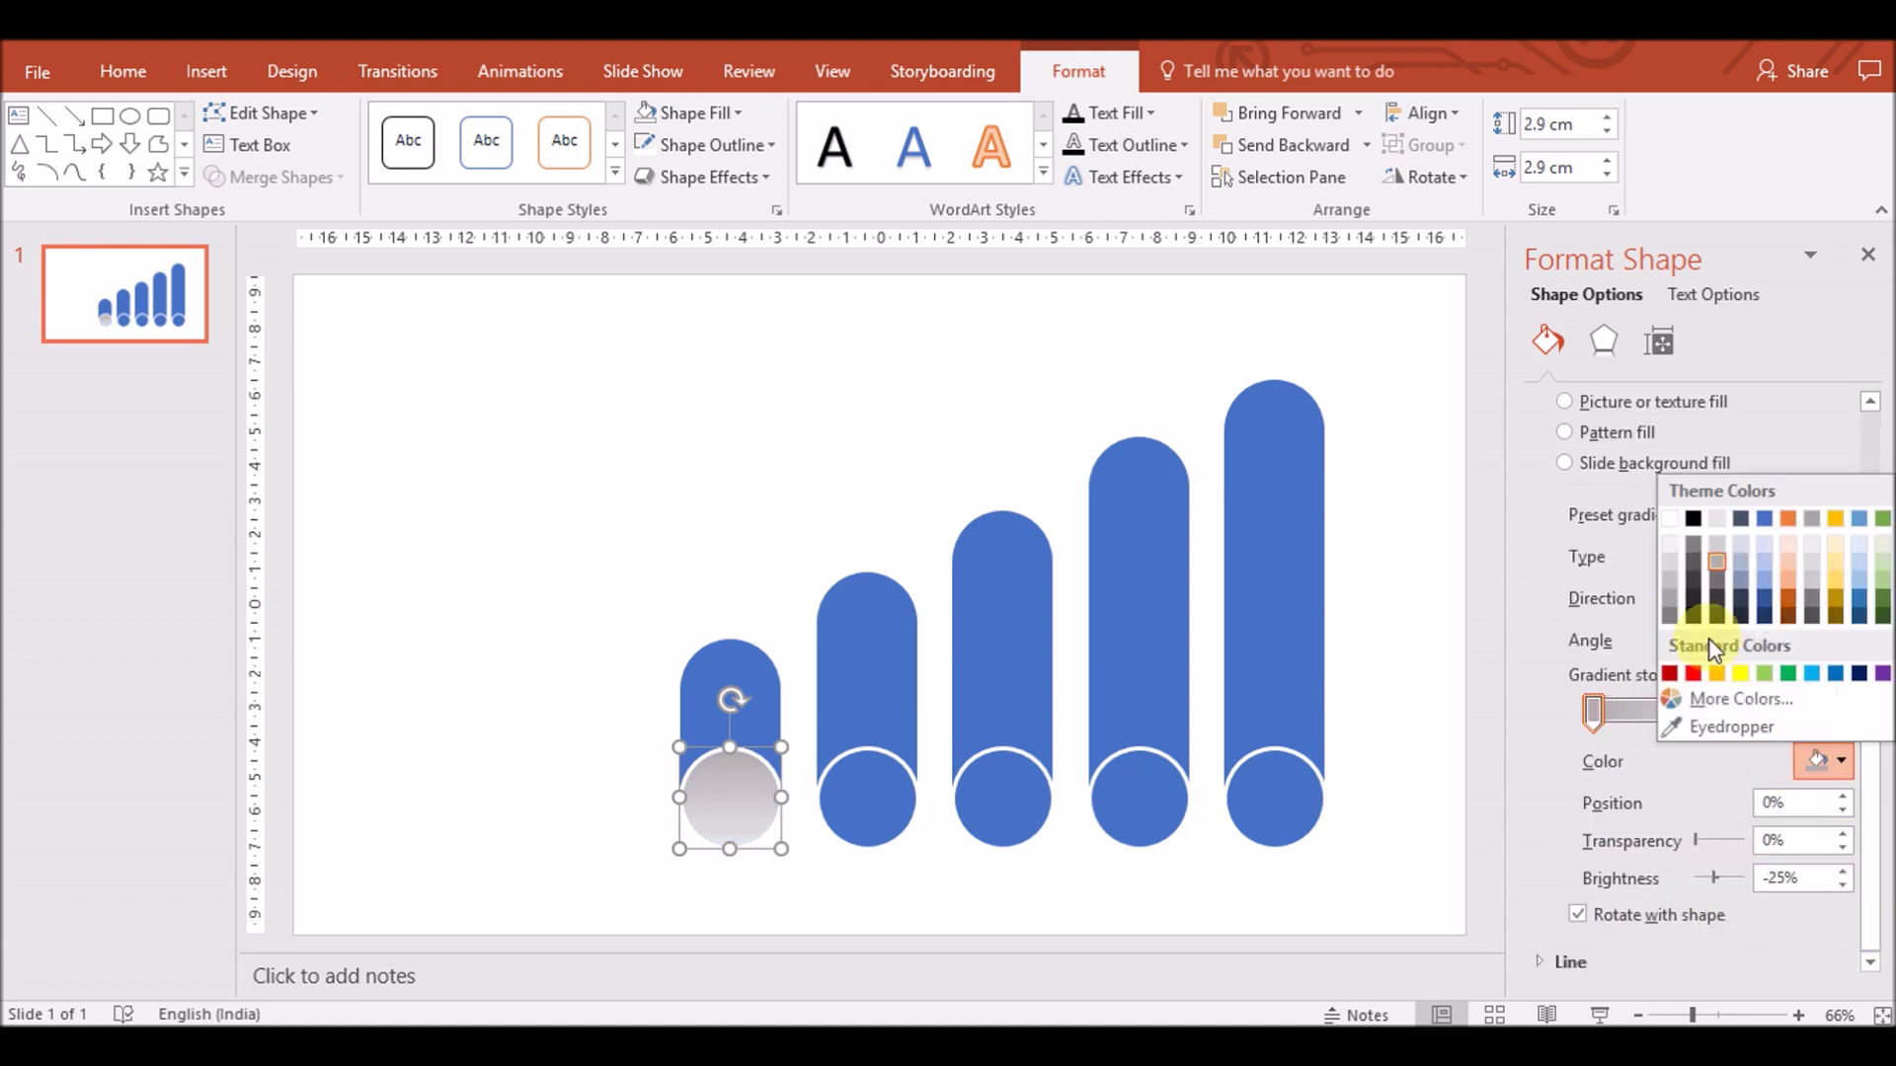
pyautogui.click(1669, 561)
# Make the gradient radial from the centre and remove the extra middle stops
pyautogui.click(1840, 596)
pyautogui.click(1841, 556)
pyautogui.click(1803, 605)
pyautogui.click(1837, 596)
pyautogui.moveTo(1723, 713); pyautogui.dragTo(1662, 713)
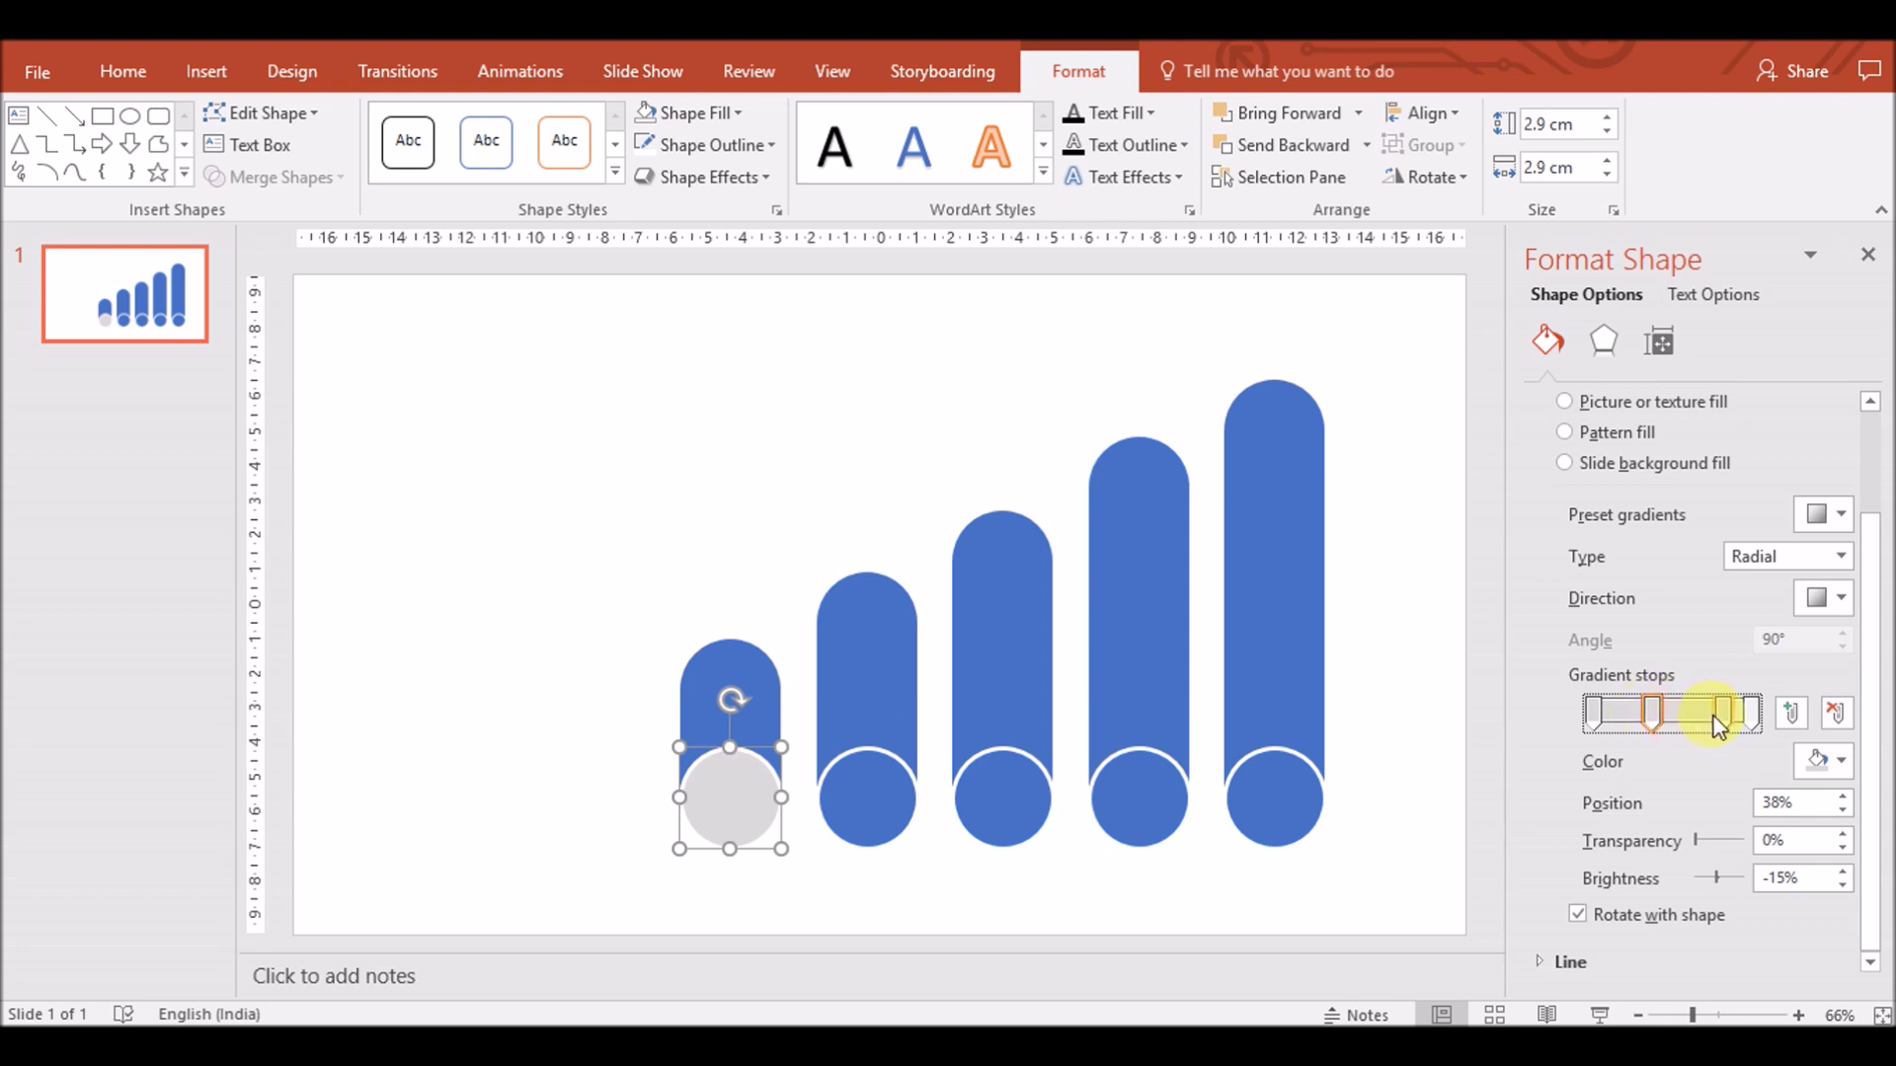
pyautogui.moveTo(1651, 707)
pyautogui.mouseDown()
pyautogui.moveTo(1659, 780)
pyautogui.moveTo(1770, 743)
pyautogui.mouseUp()
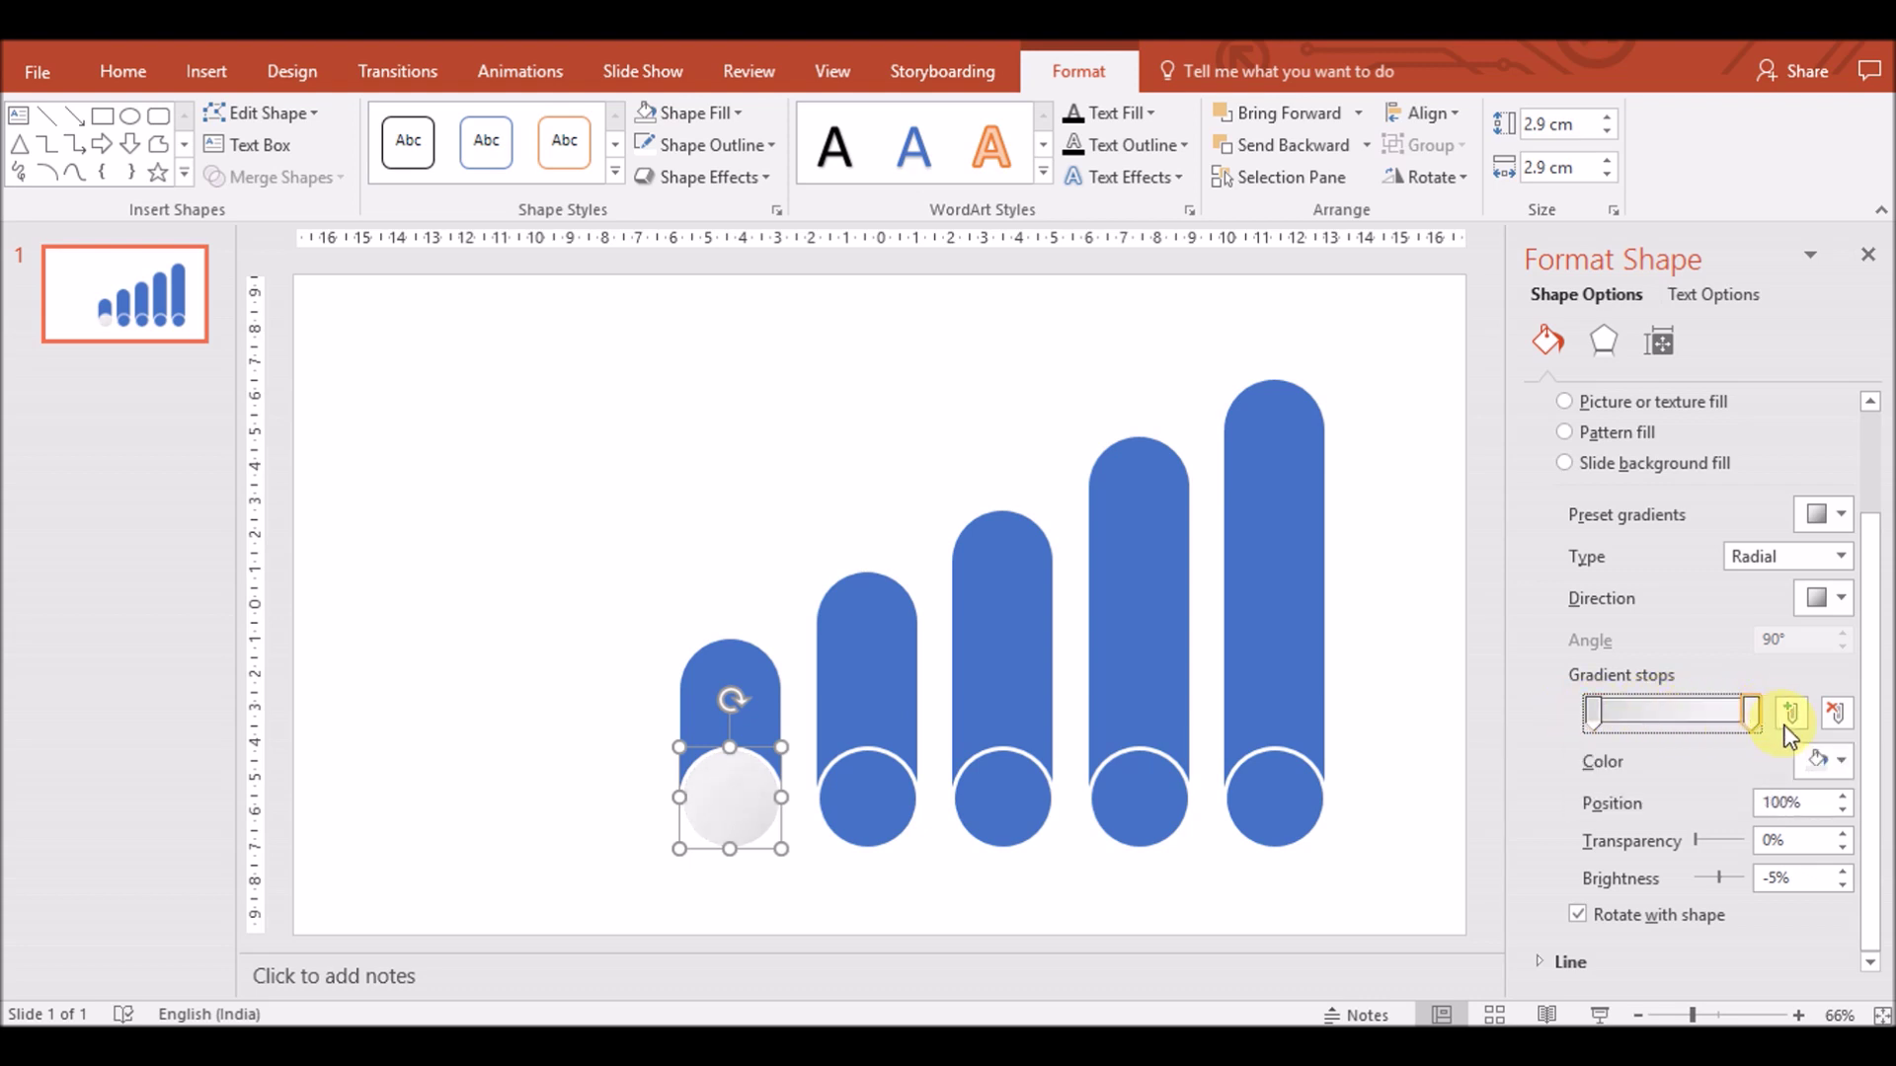
pyautogui.click(1592, 713)
pyautogui.click(1837, 598)
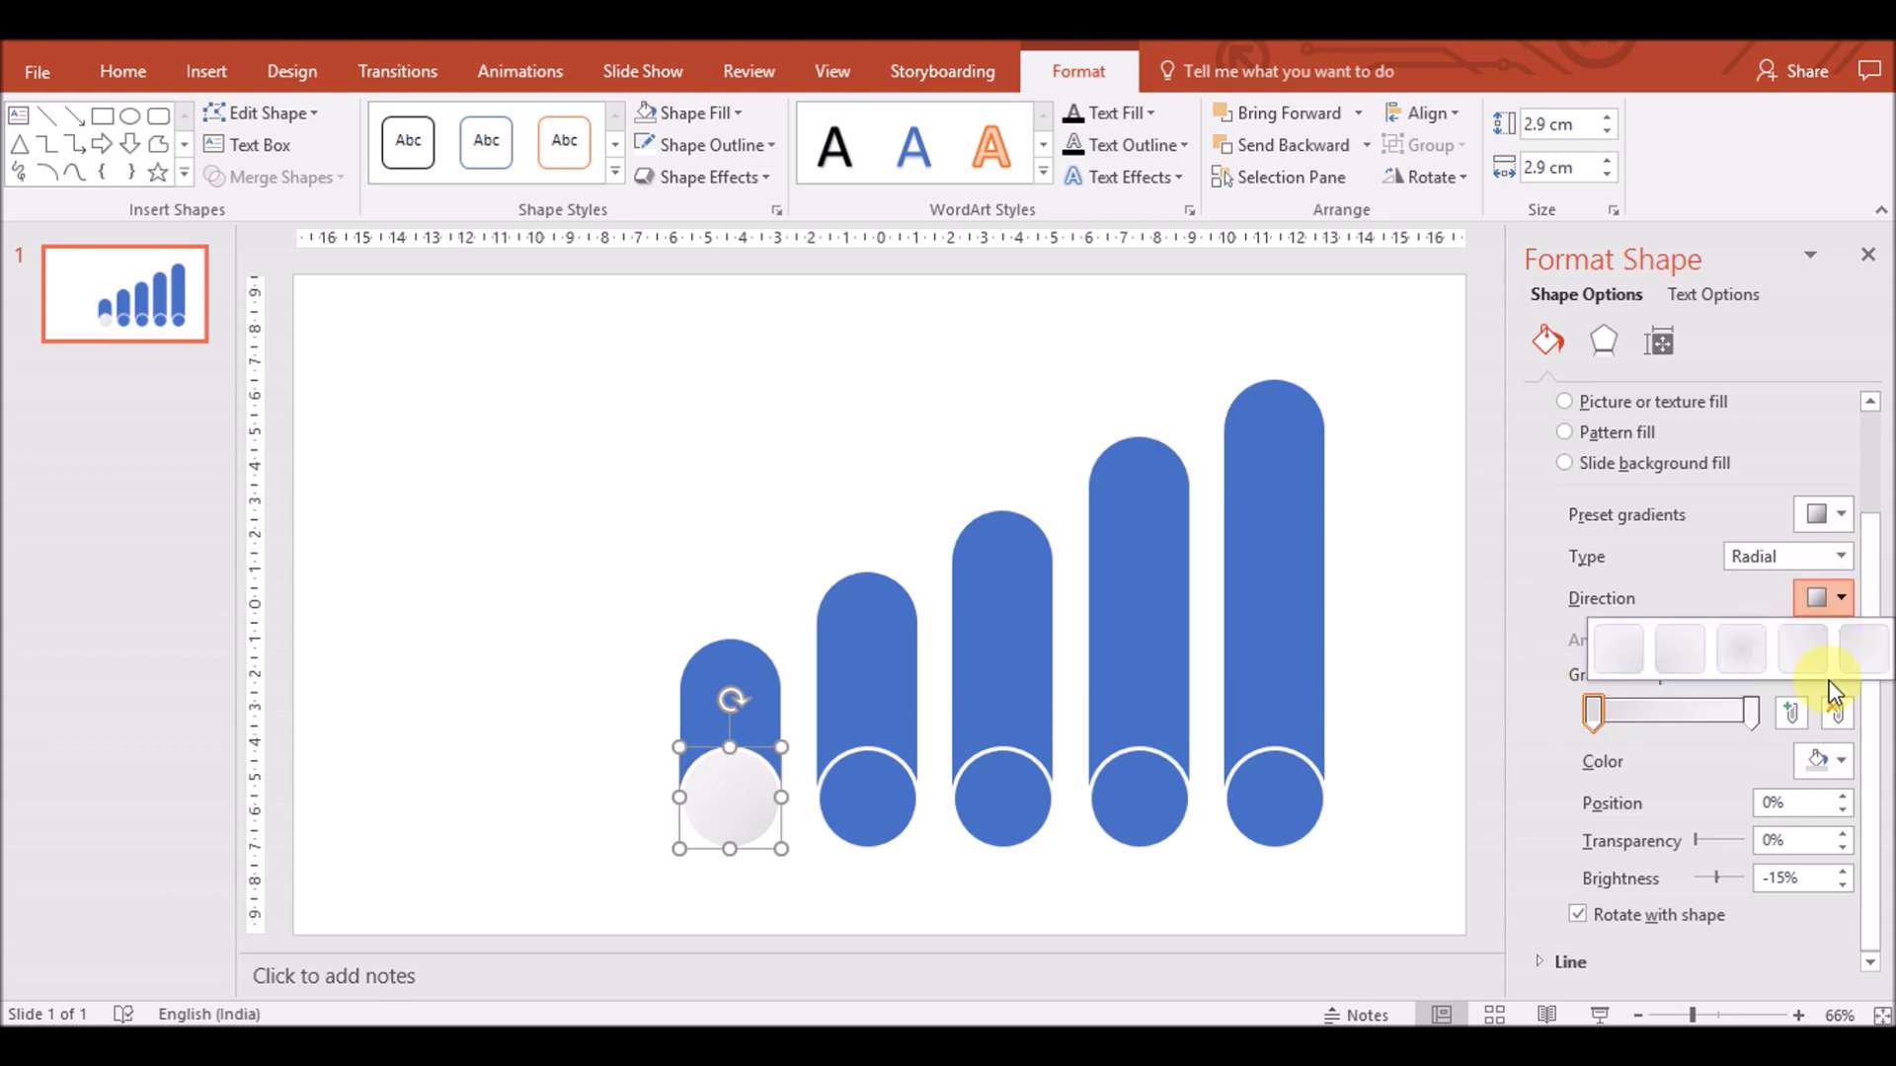
pyautogui.click(1743, 656)
# Set the right gradient stop to a darker grey and the left stop to white
pyautogui.click(1792, 713)
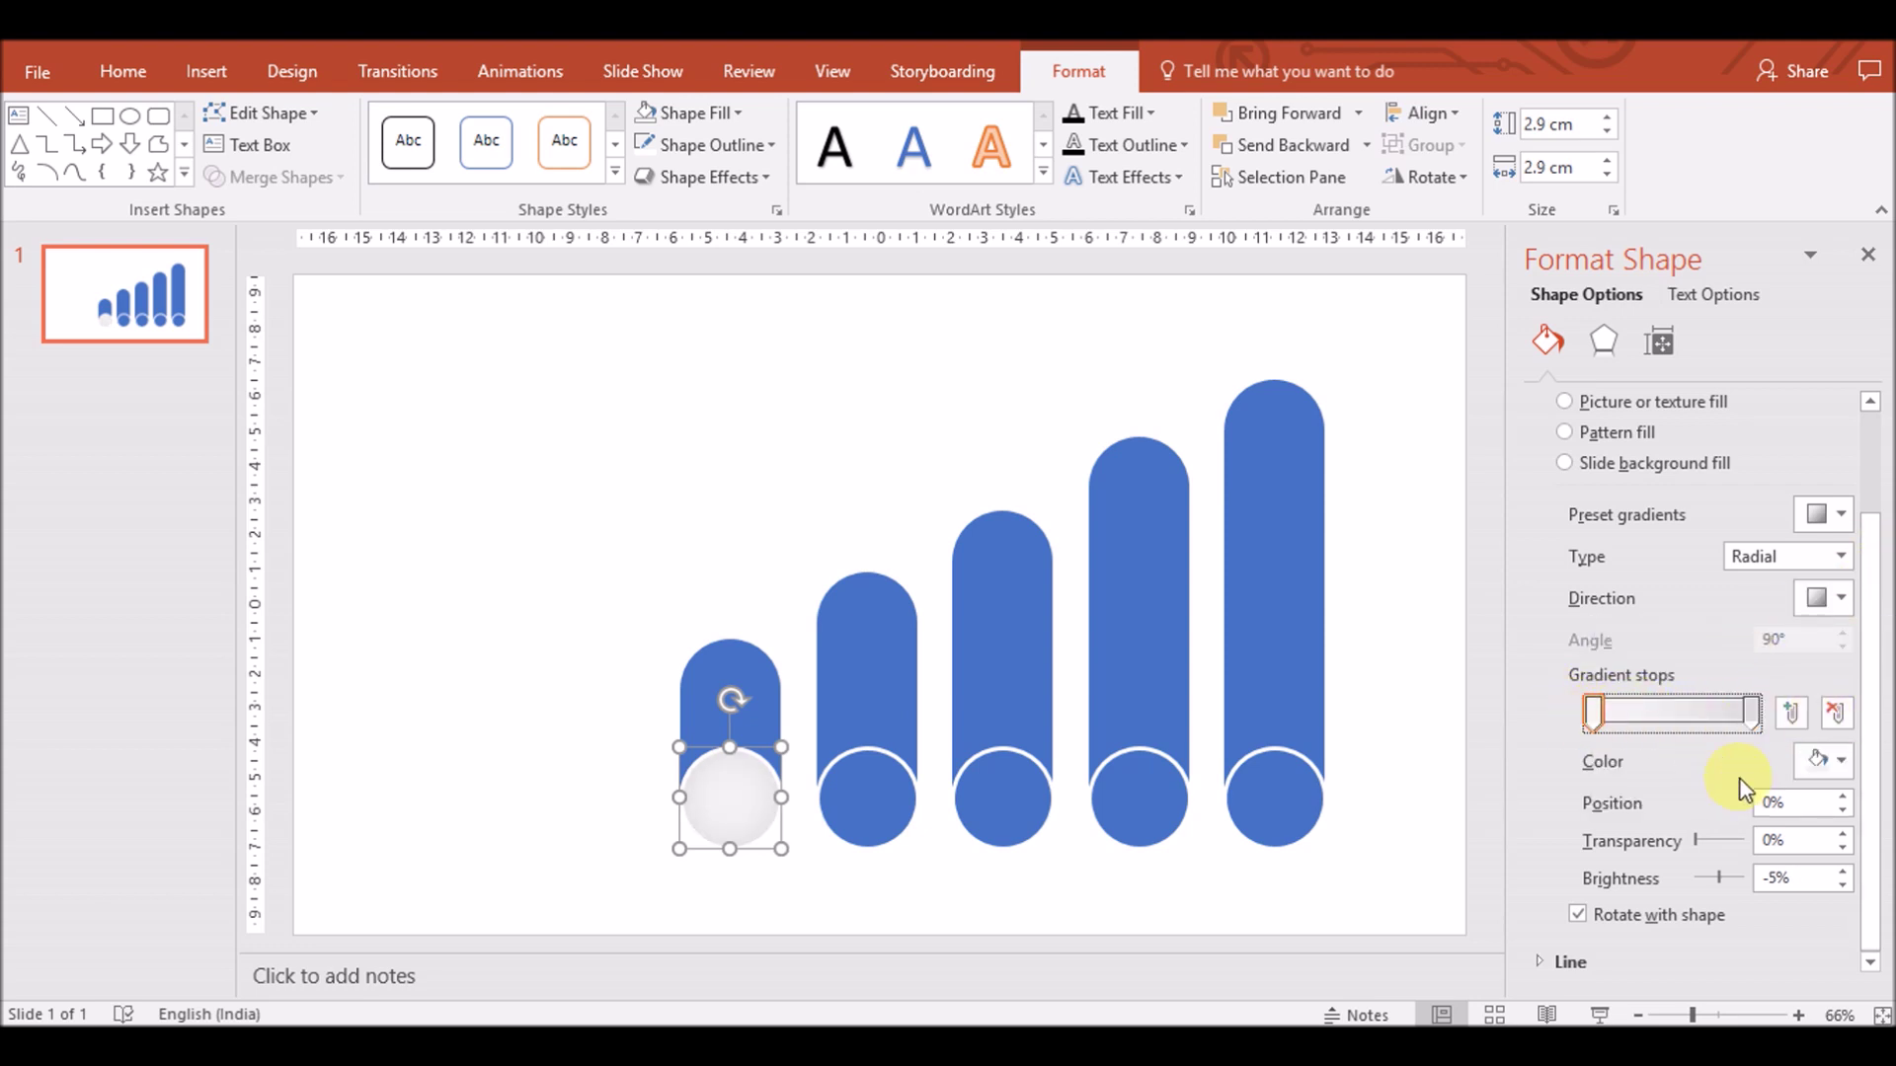
pyautogui.click(1750, 713)
pyautogui.click(1840, 760)
pyautogui.click(1669, 585)
pyautogui.click(1841, 761)
pyautogui.click(1670, 606)
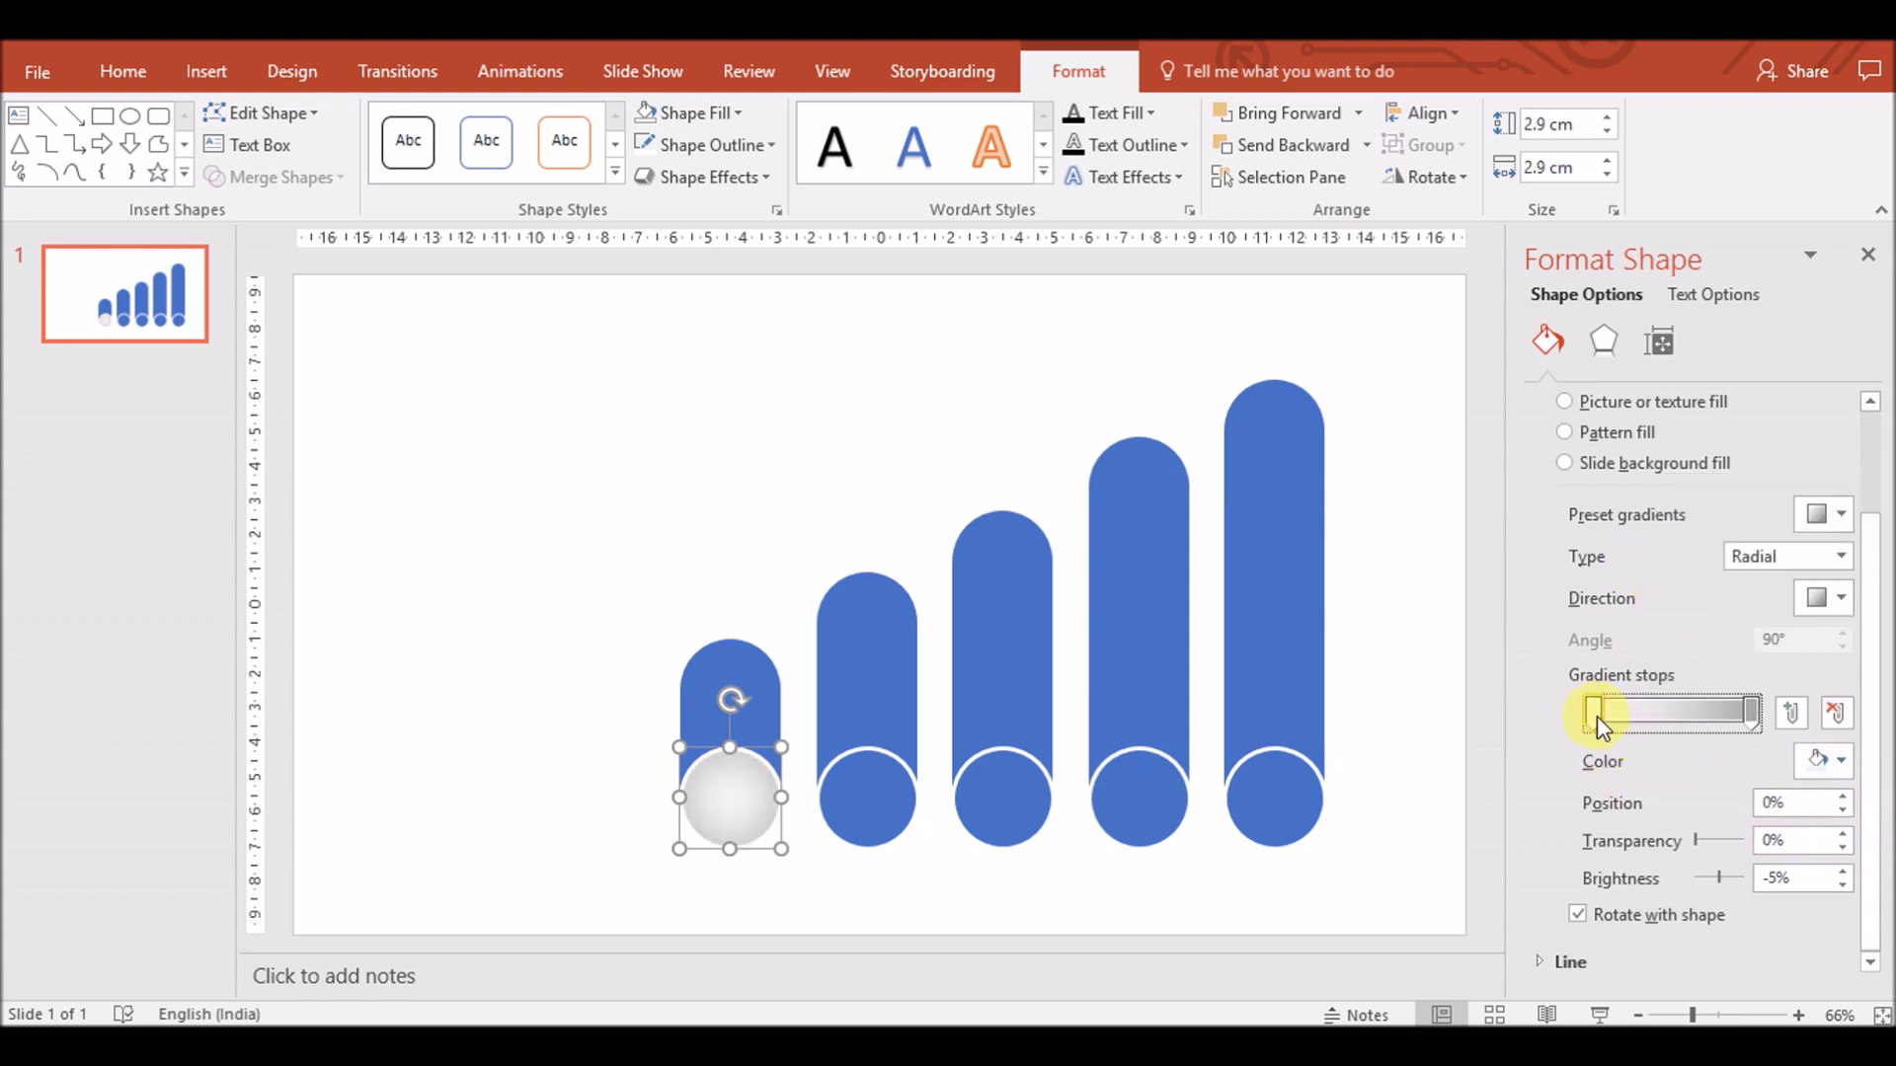
pyautogui.click(1840, 760)
pyautogui.click(1669, 519)
# Preview the circle's white-to-grey radial gradient against the slide
pyautogui.click(1355, 869)
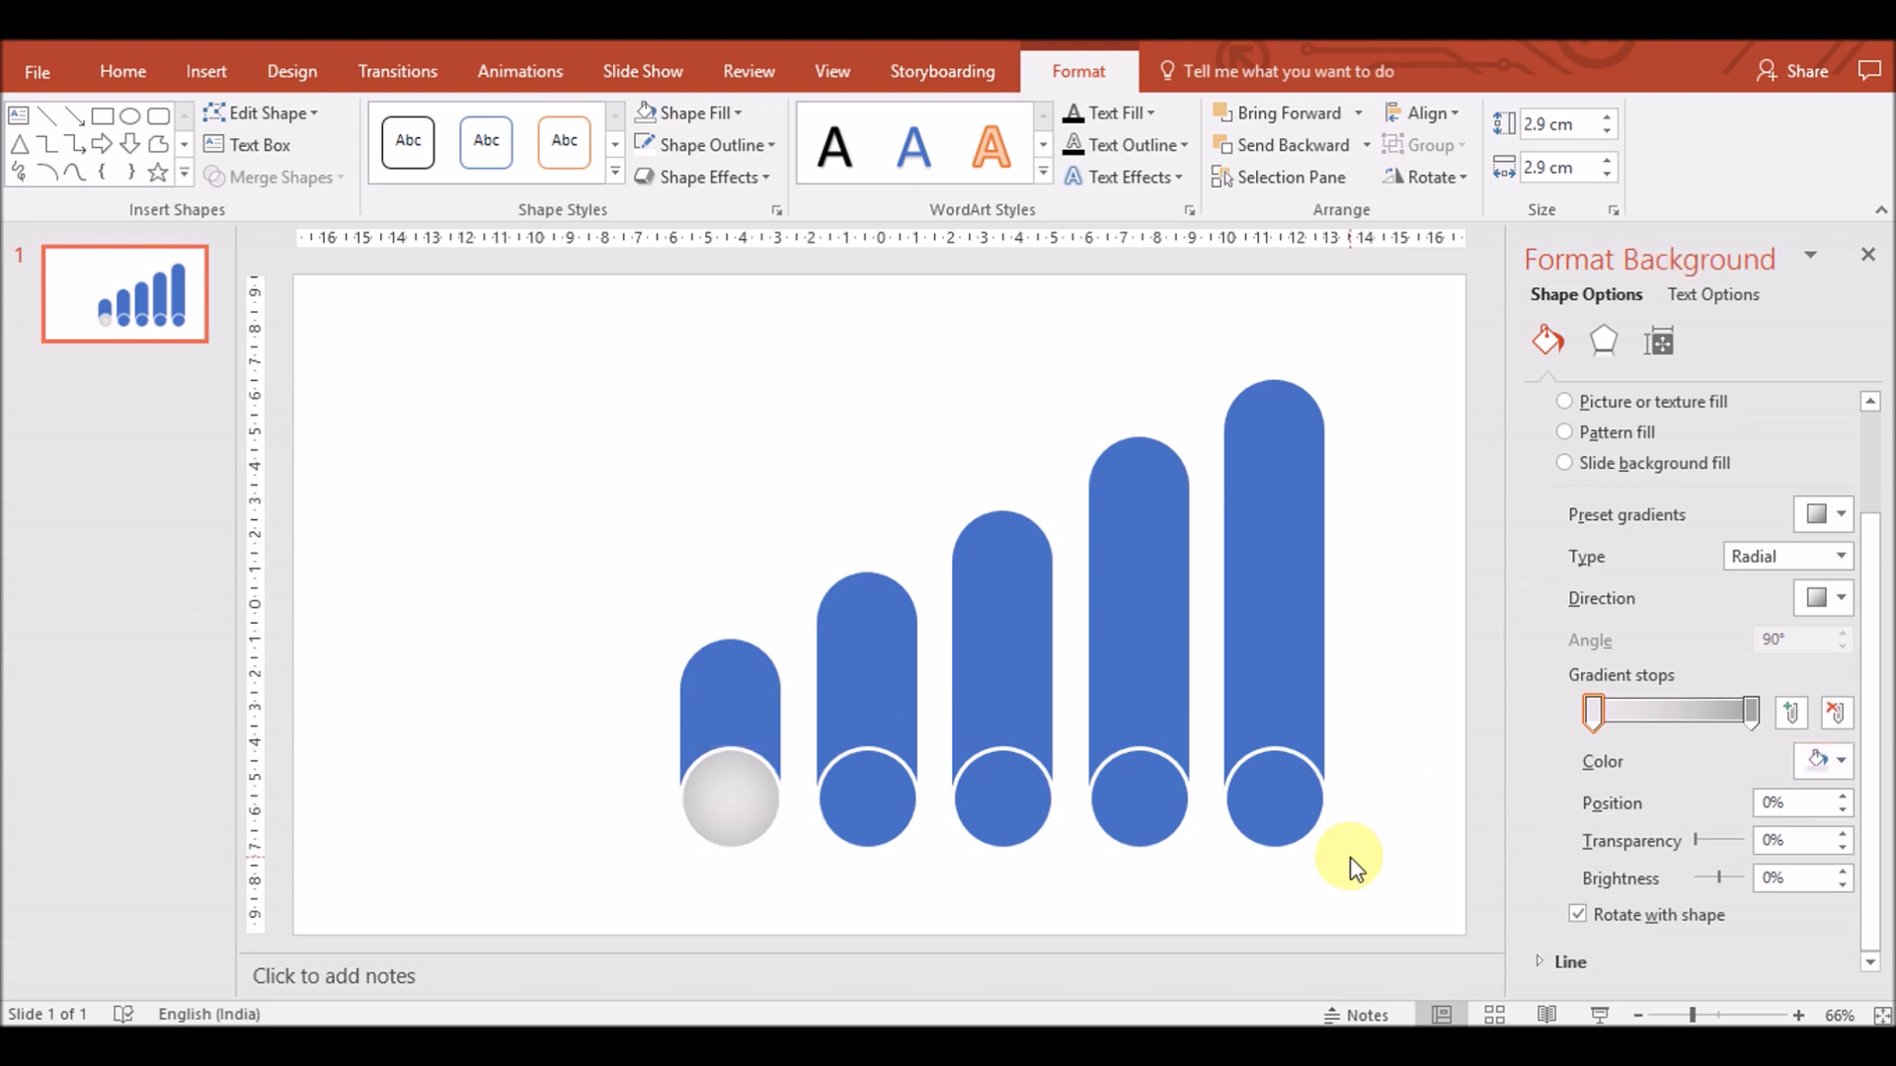
pyautogui.click(740, 783)
pyautogui.click(1825, 894)
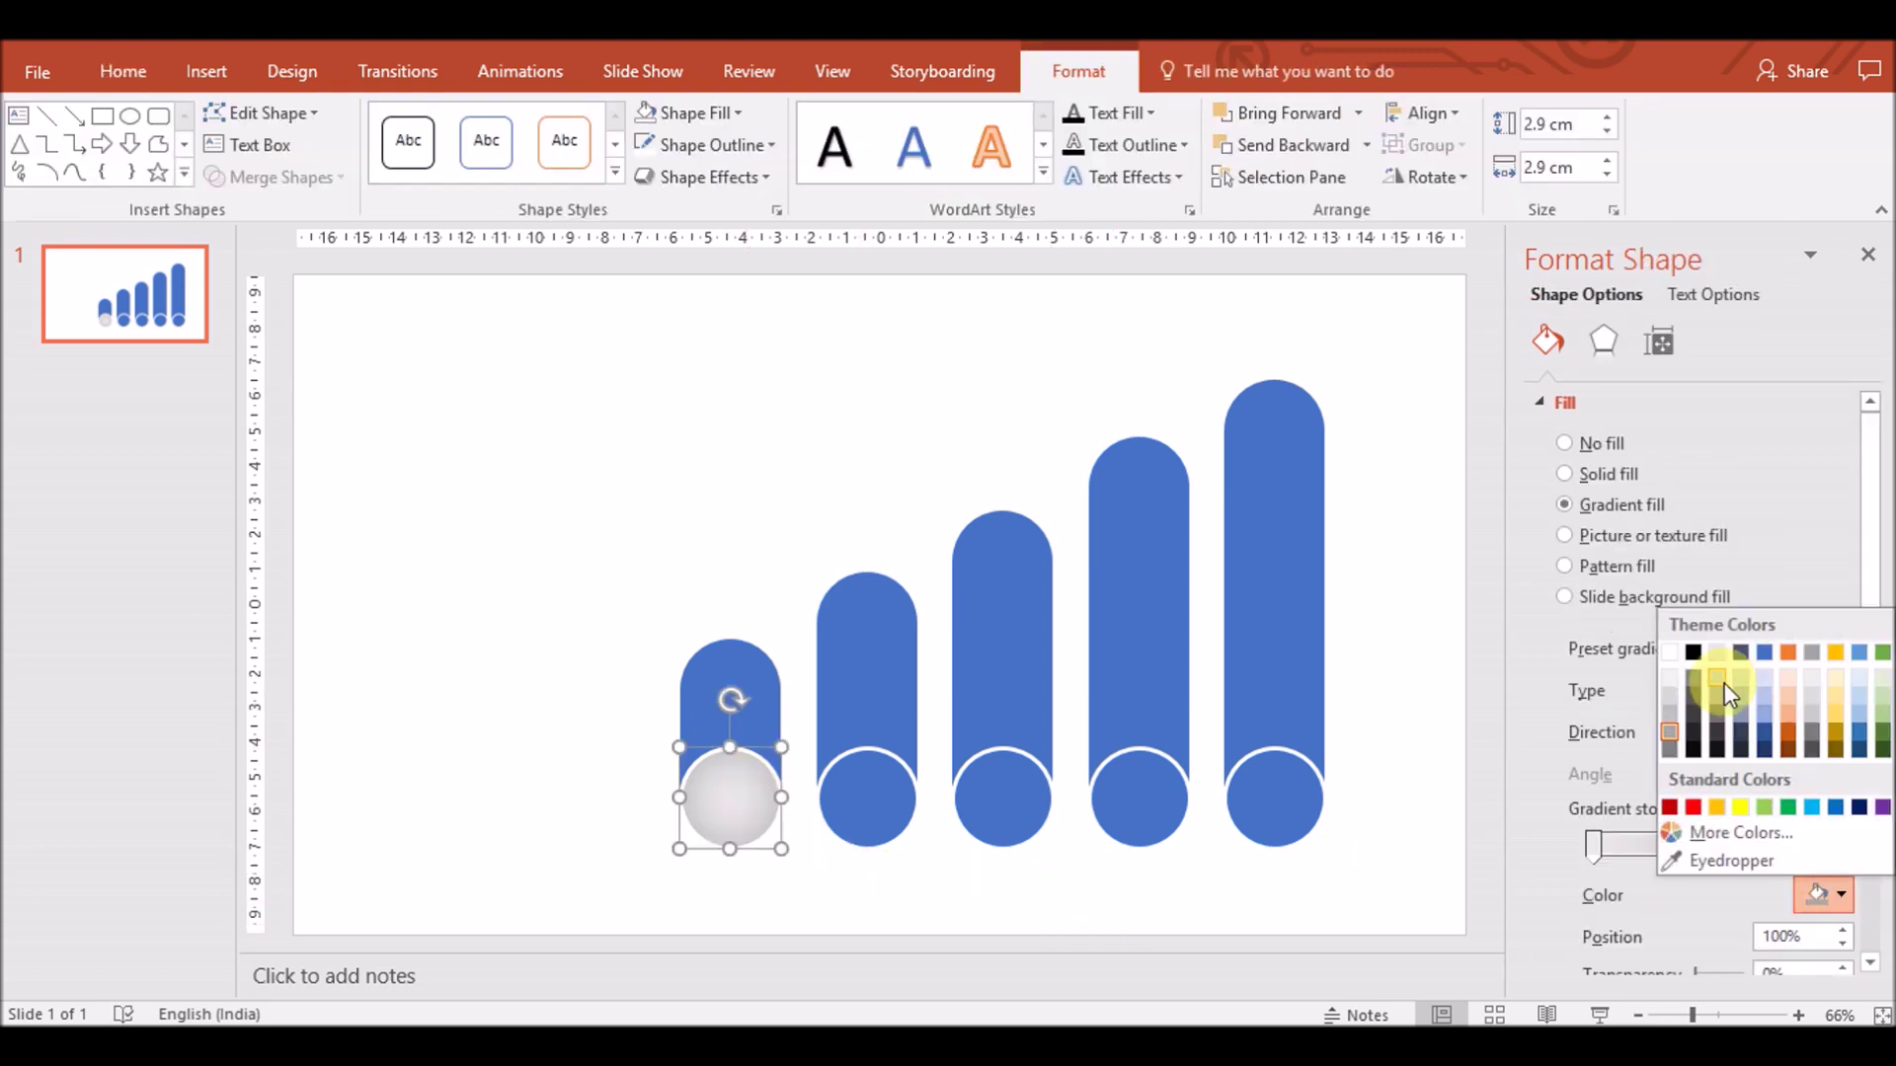
pyautogui.click(1672, 718)
pyautogui.click(1126, 895)
pyautogui.click(714, 811)
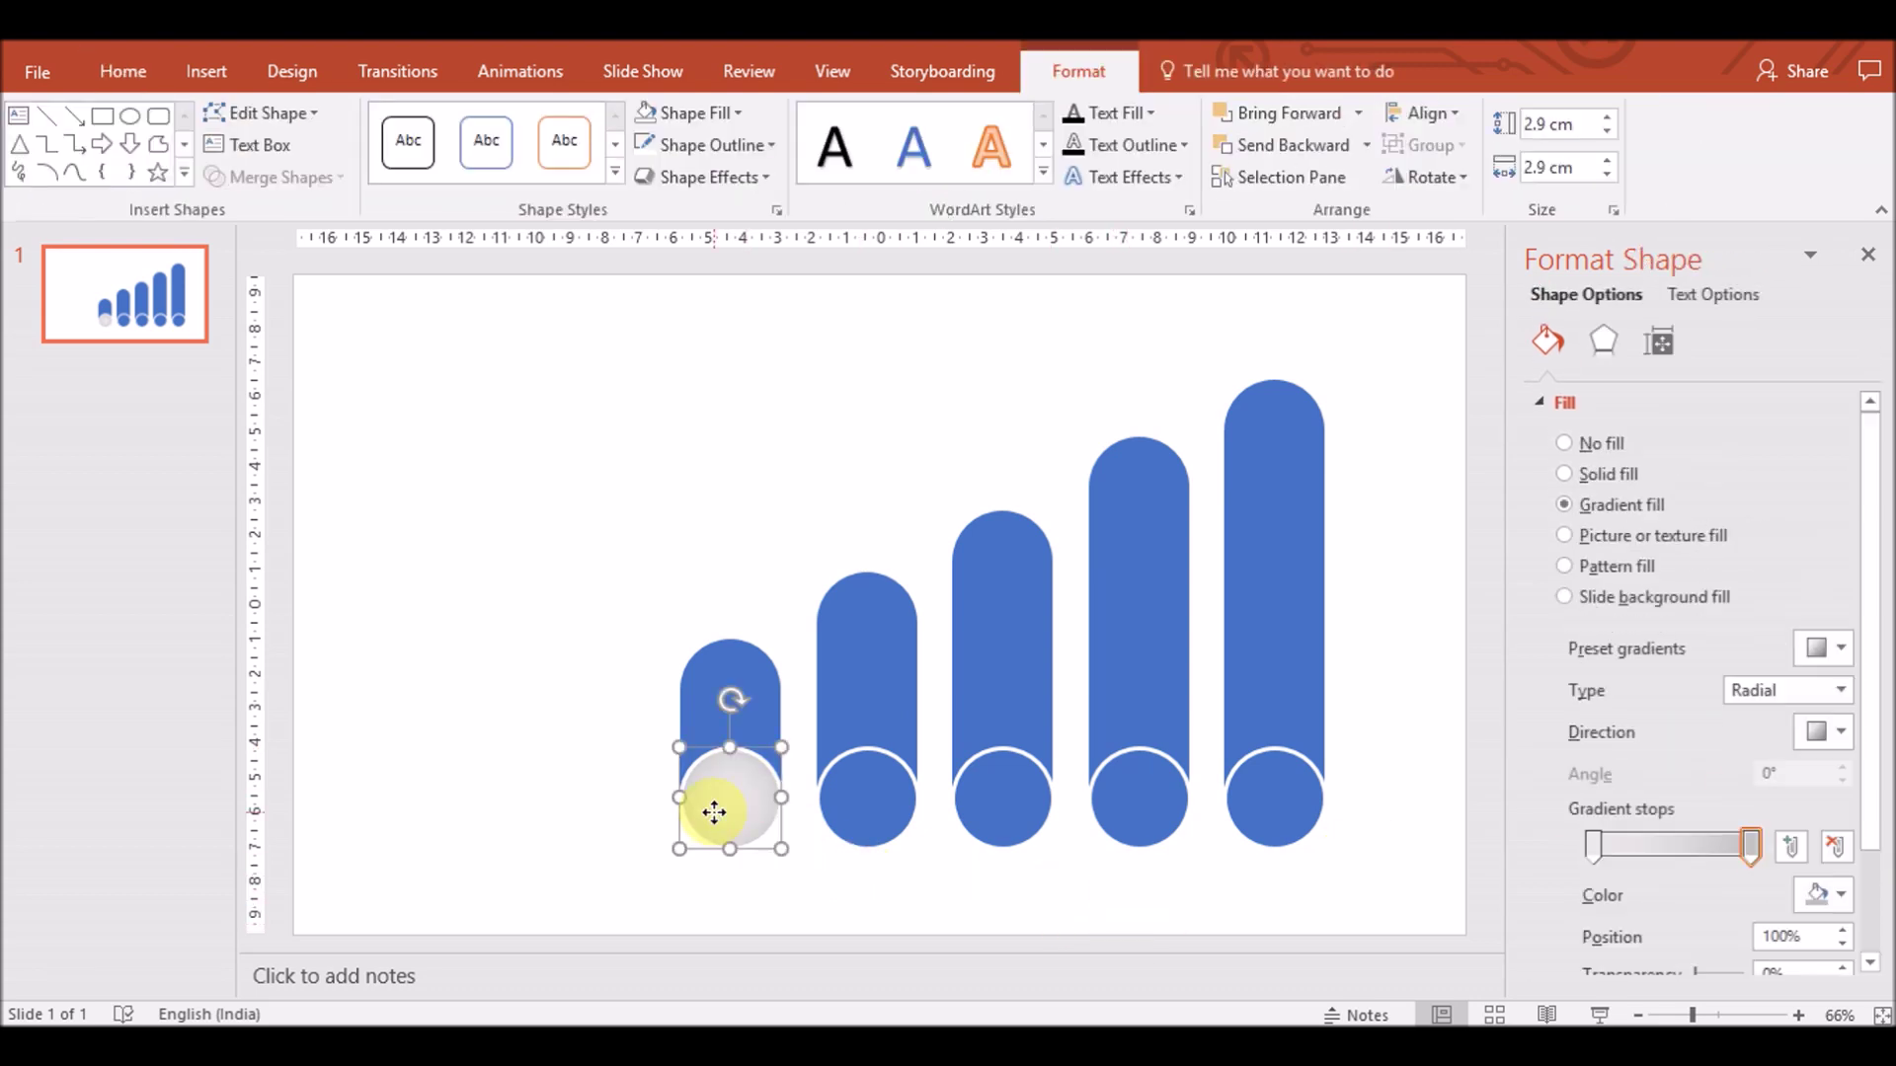
pyautogui.click(1605, 339)
# Add a grey inner shadow to the first bottom circle
pyautogui.click(1584, 405)
pyautogui.click(1825, 439)
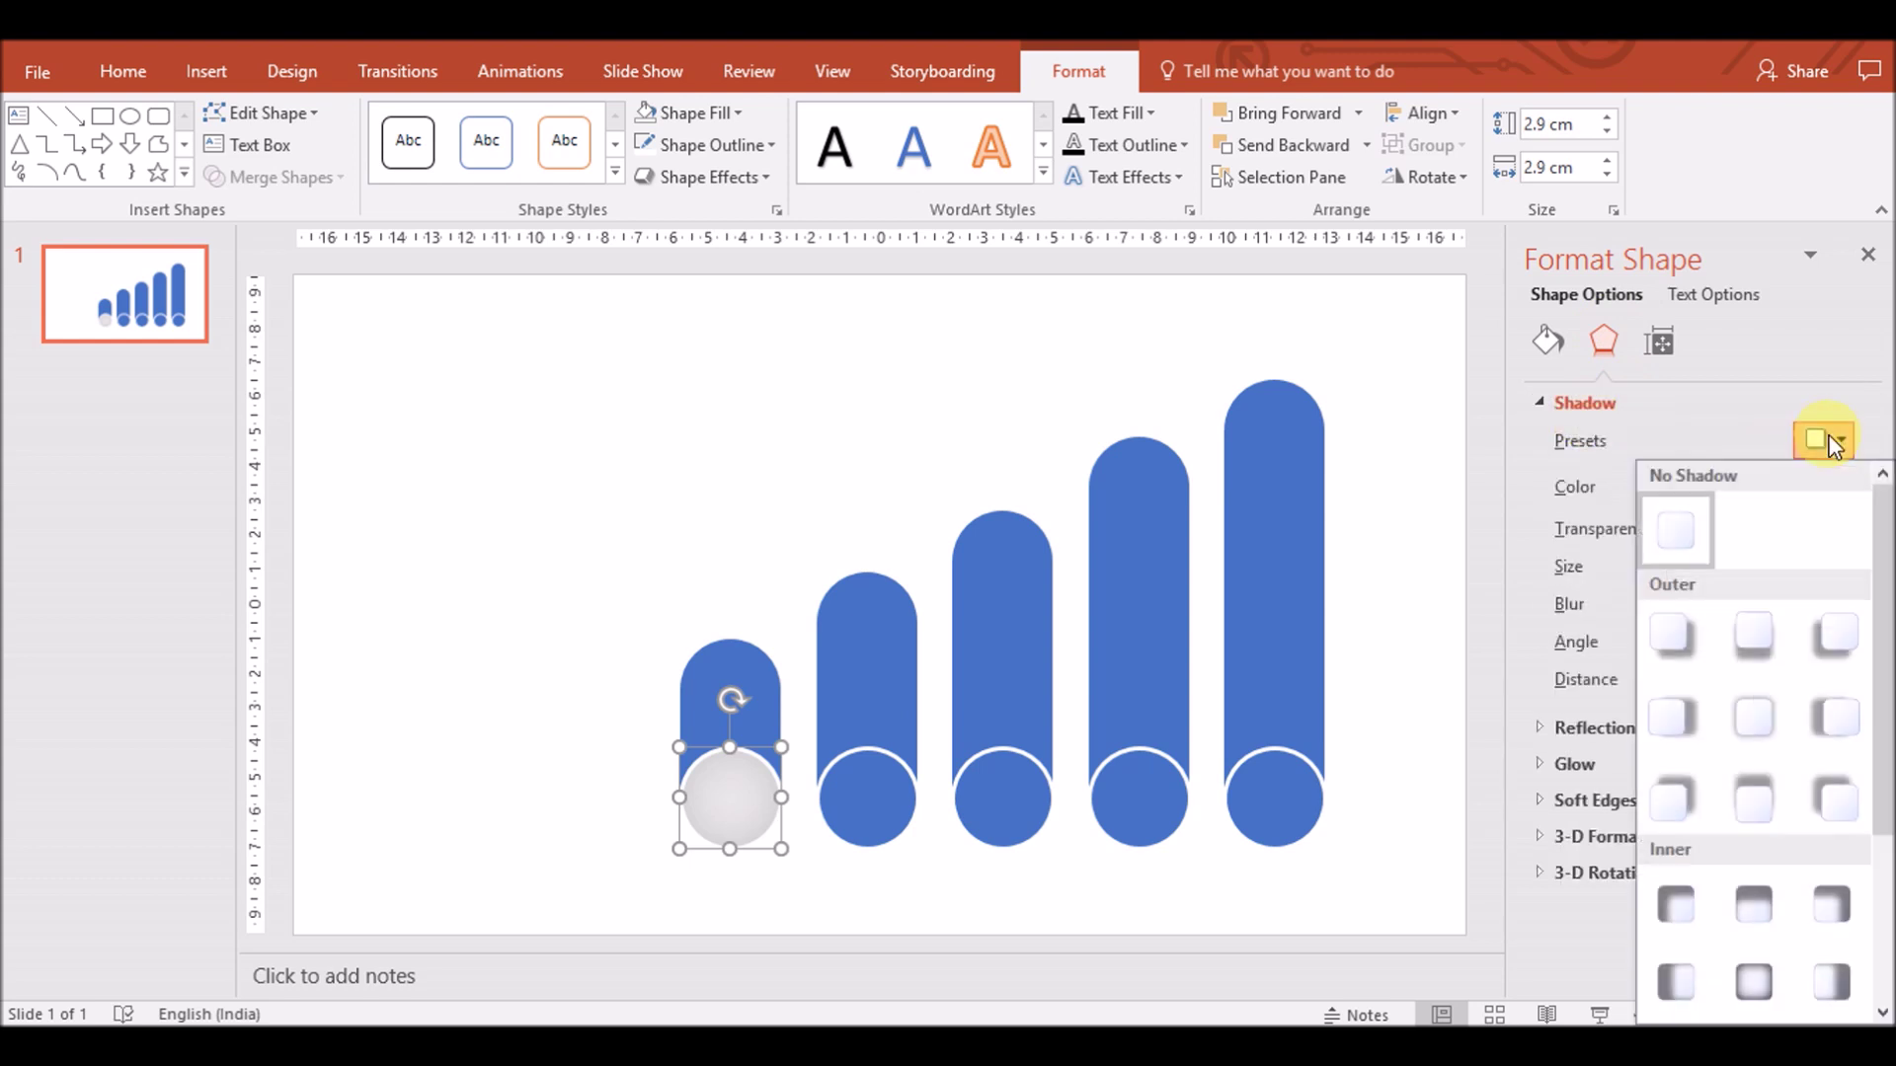
pyautogui.click(1765, 904)
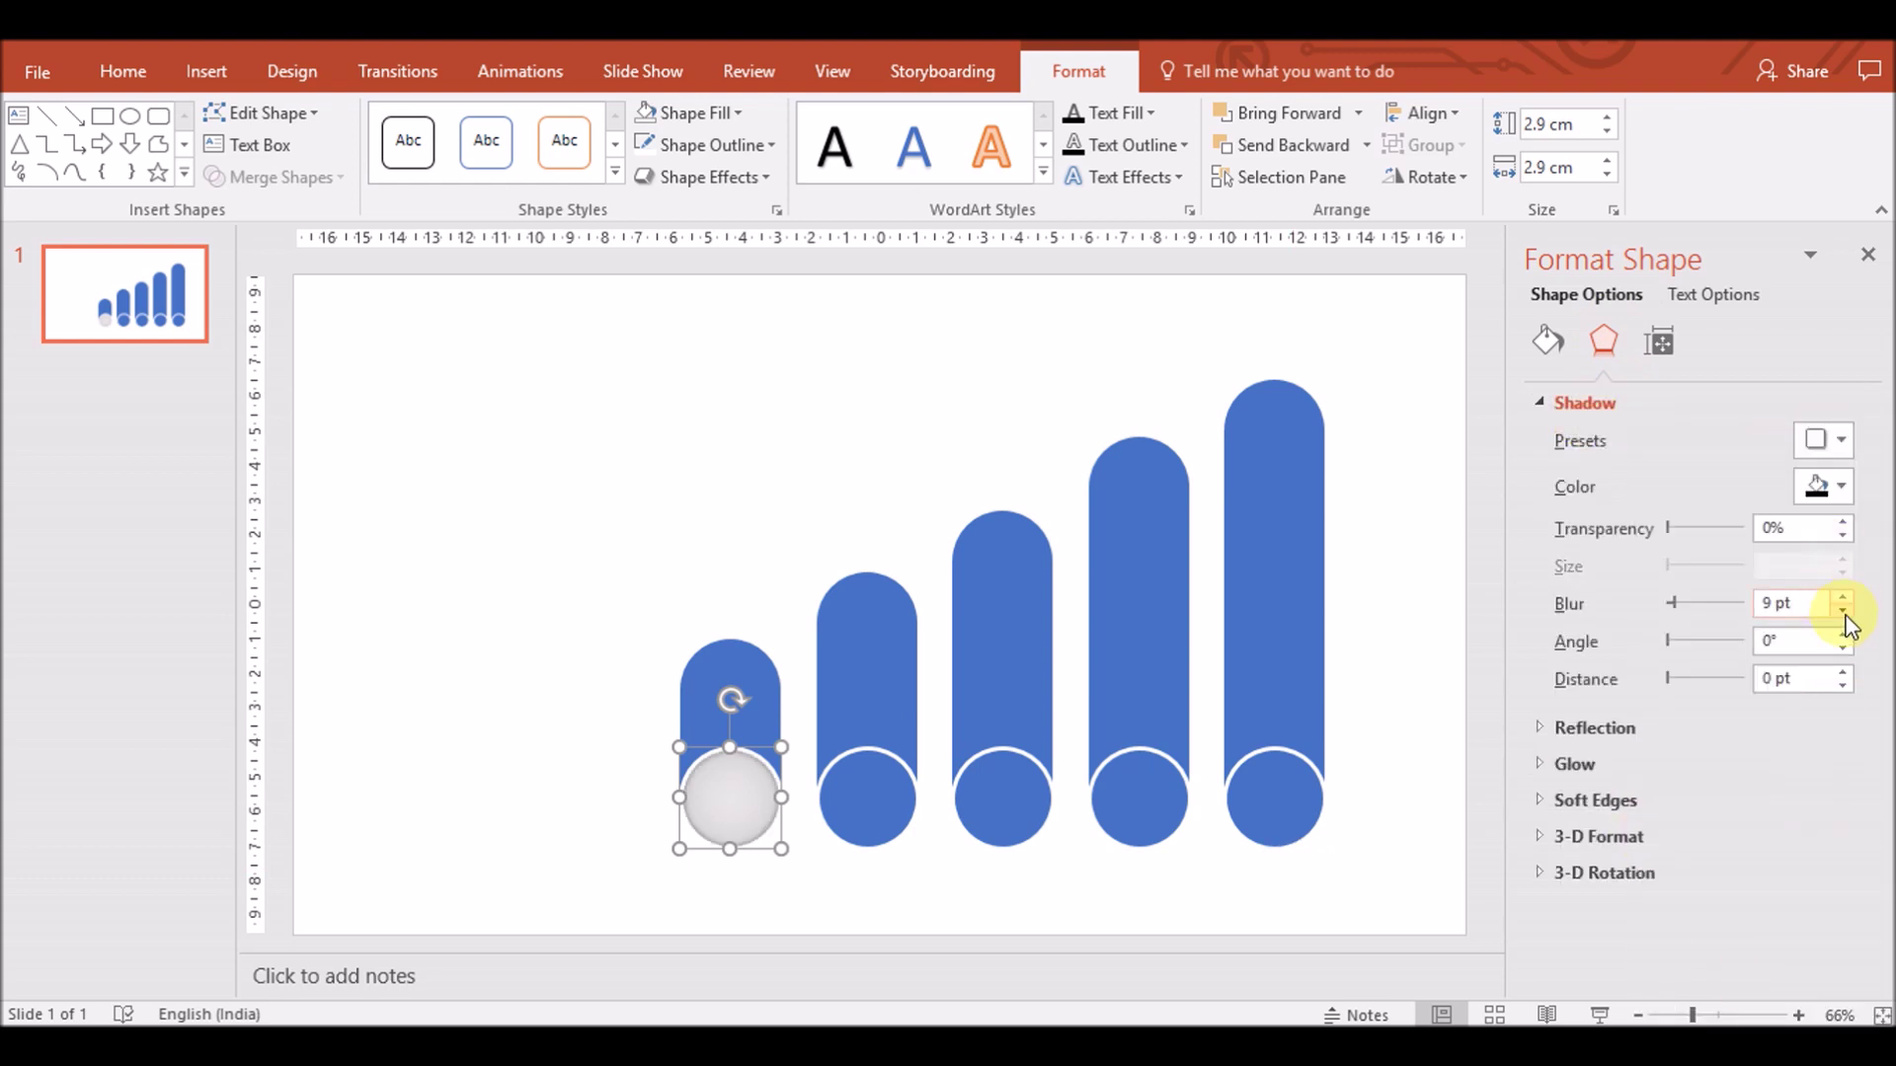
pyautogui.click(1840, 486)
pyautogui.click(1686, 613)
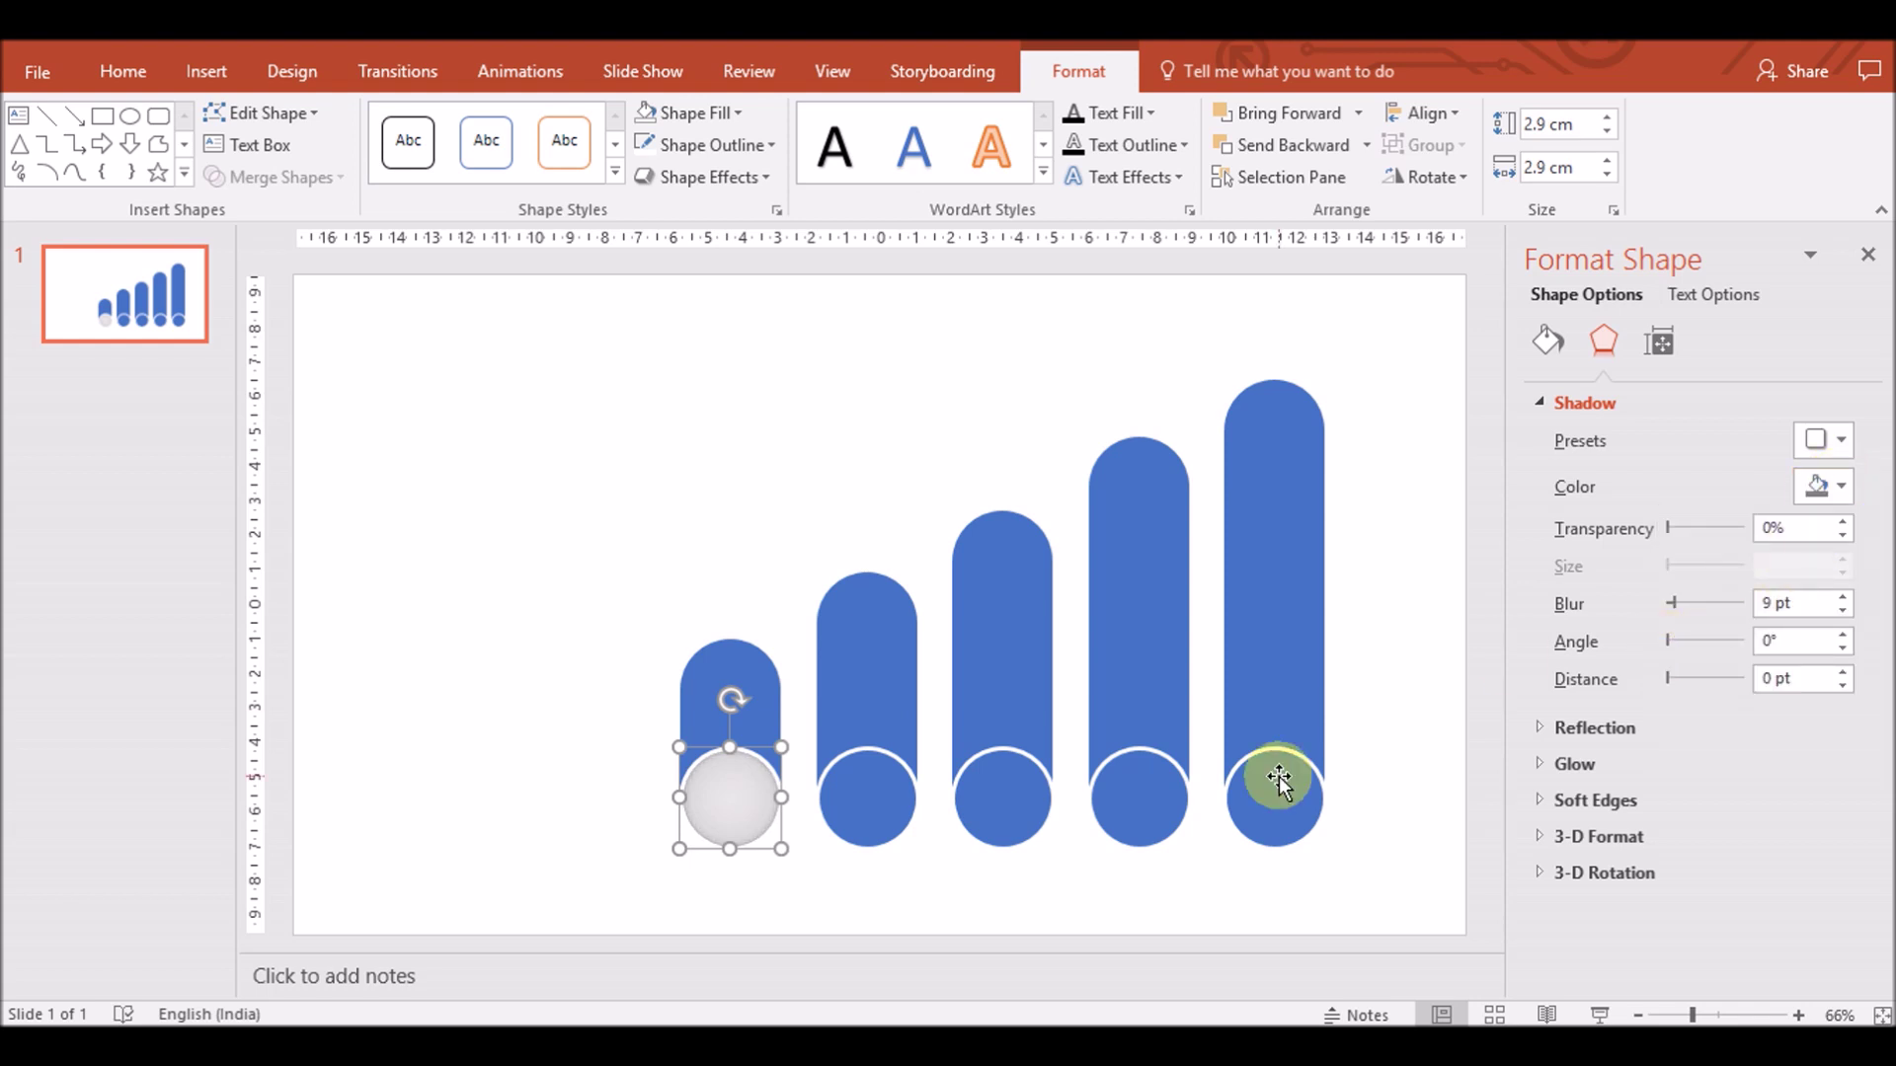
pyautogui.click(846, 938)
pyautogui.click(744, 829)
# Copy the circle's gradient and shadow onto the other four circles with Format Painter
pyautogui.click(123, 72)
pyautogui.click(867, 826)
pyautogui.hotkey('ctrl', 'z')
pyautogui.click(873, 800)
pyautogui.click(1009, 760)
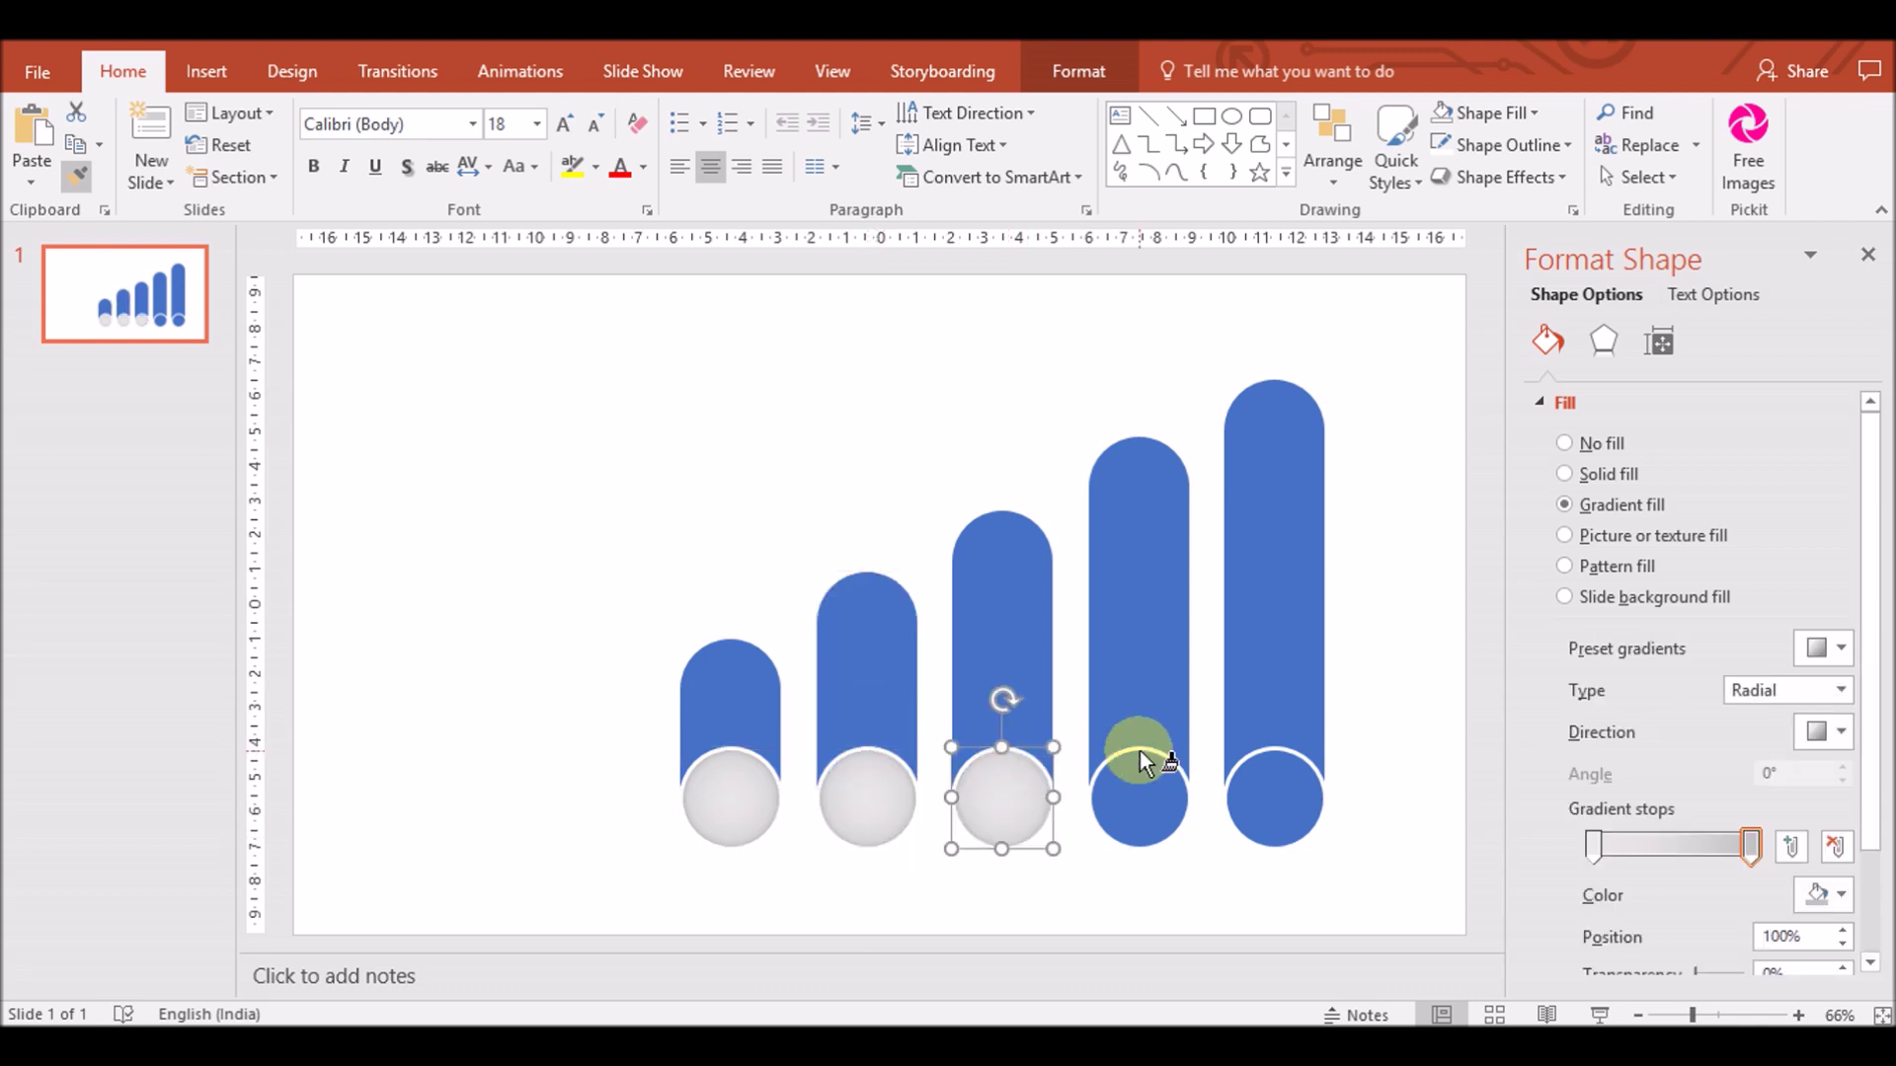
pyautogui.click(1139, 755)
pyautogui.click(1274, 755)
pyautogui.click(76, 176)
pyautogui.click(737, 747)
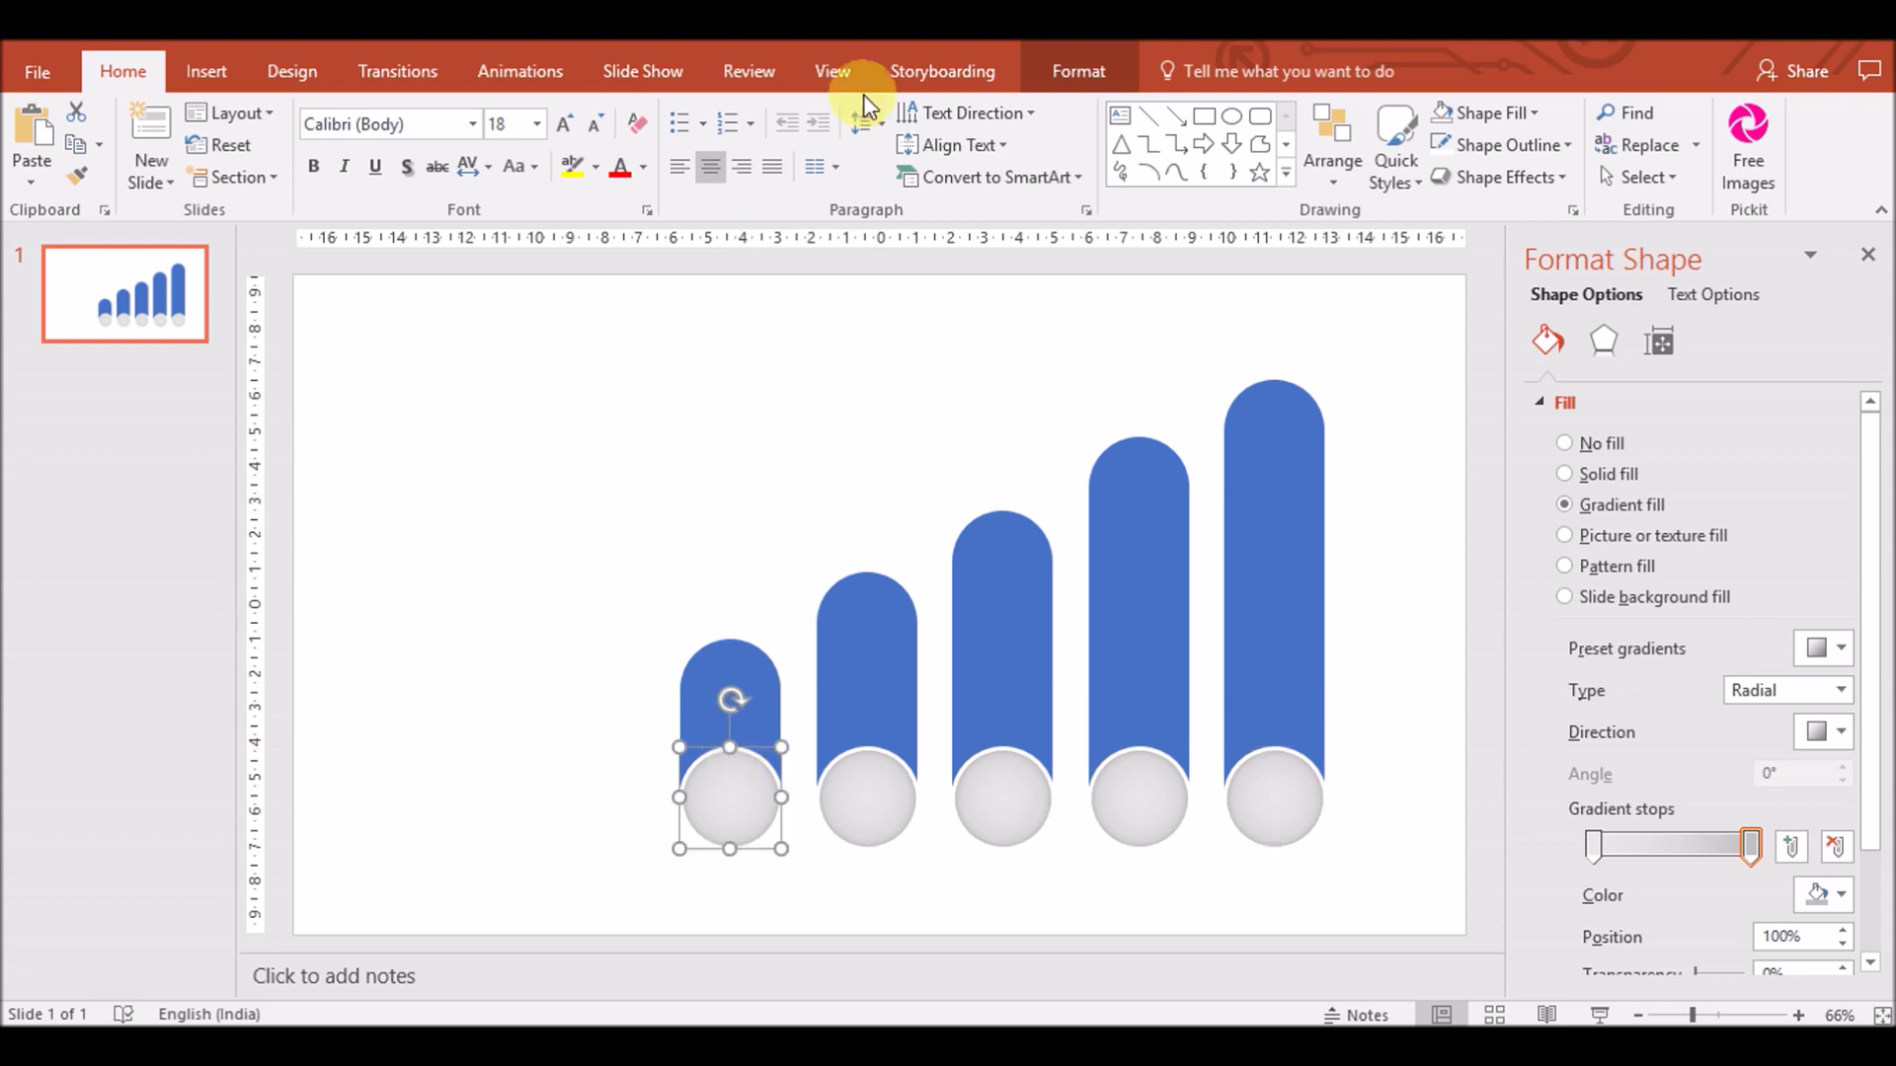
pyautogui.click(1078, 71)
pyautogui.click(703, 145)
pyautogui.moveTo(703, 528)
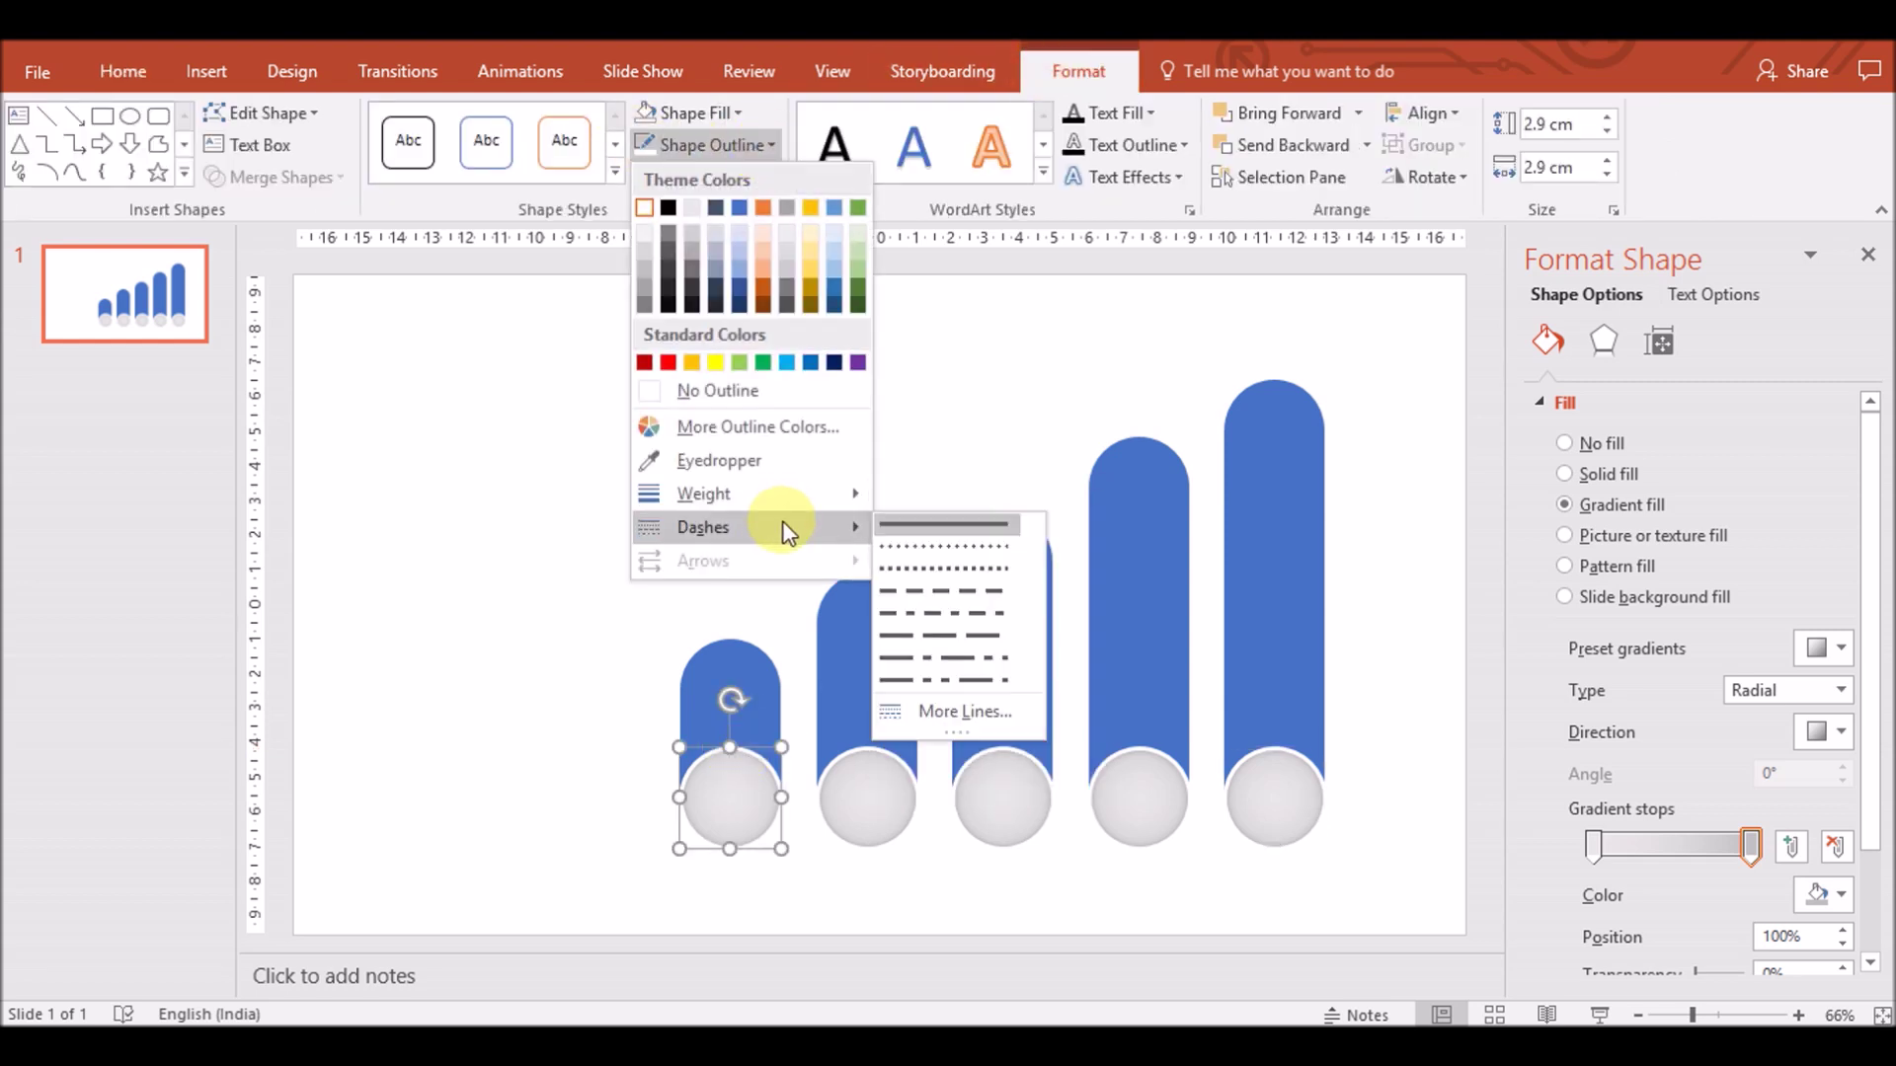
# Make the first circle's outline a Thick-Thin compound line 5.5 pt wide
pyautogui.click(948, 711)
pyautogui.click(1838, 678)
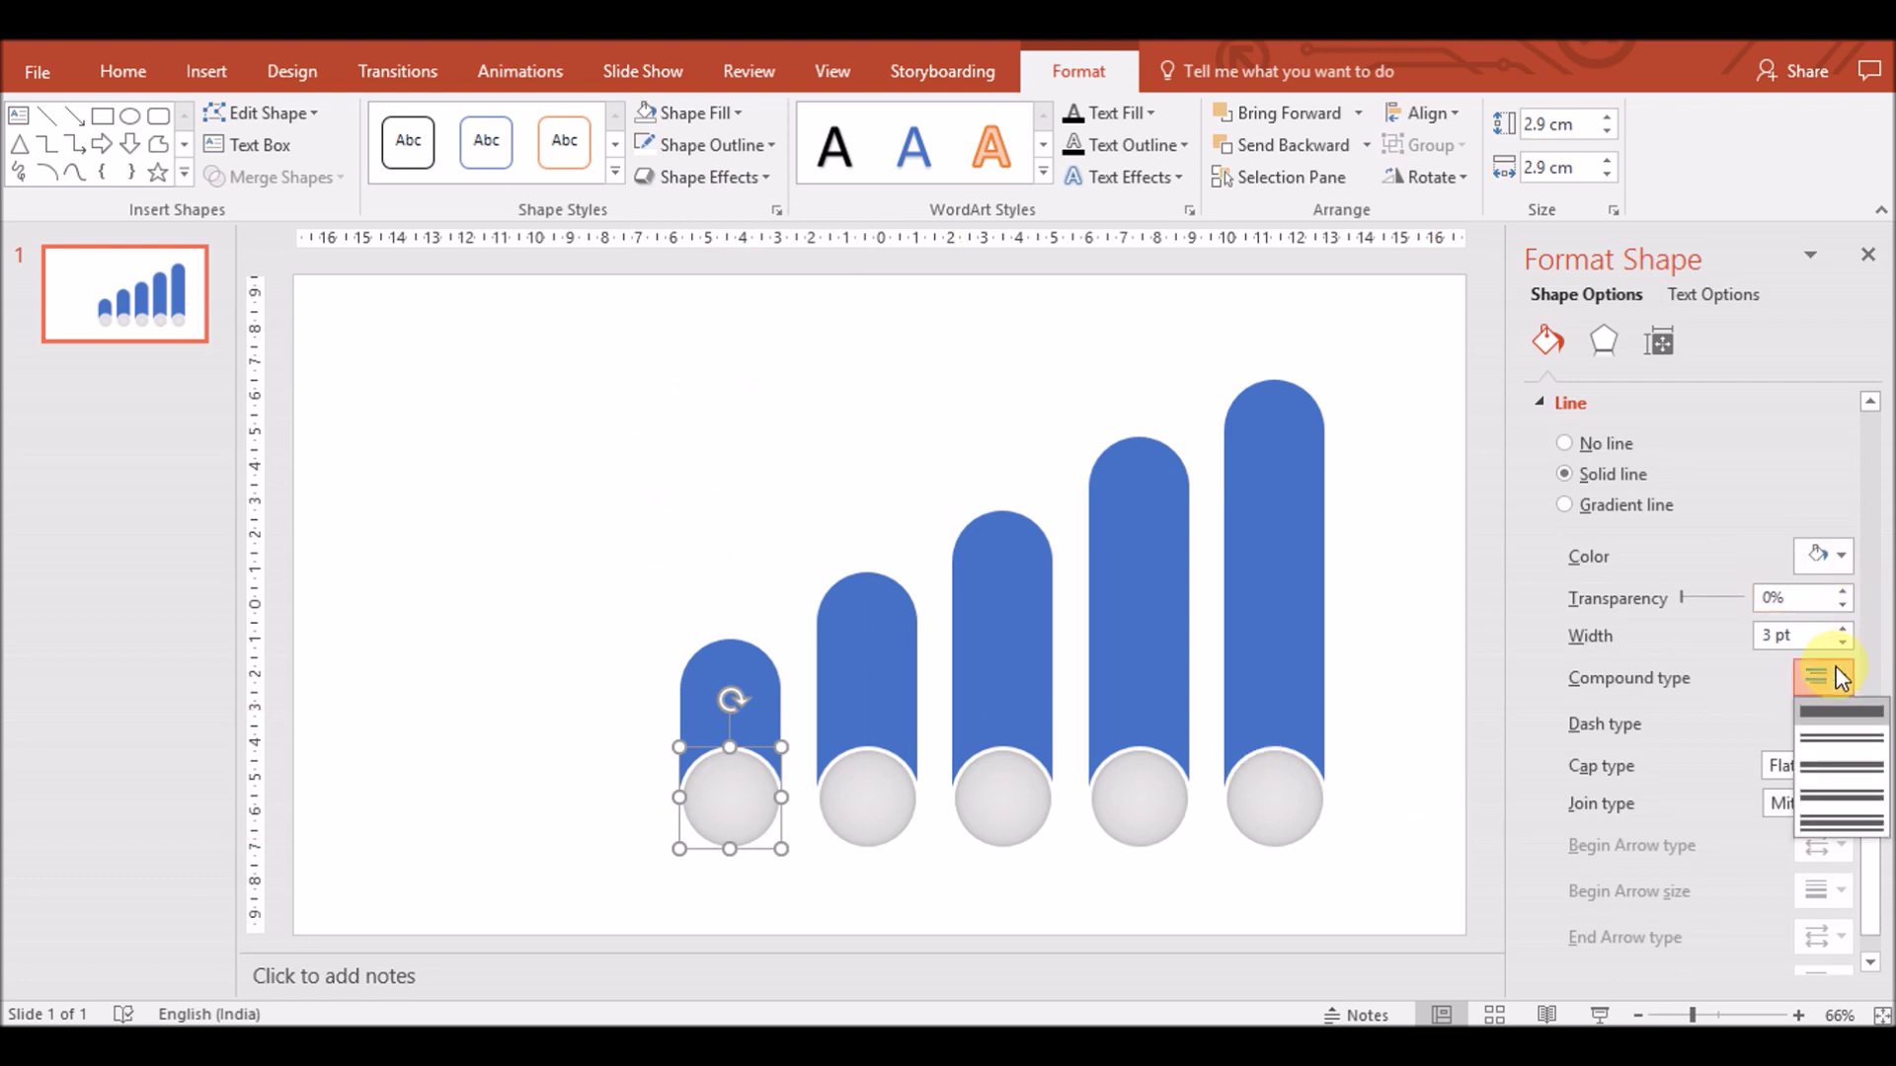
pyautogui.click(1842, 768)
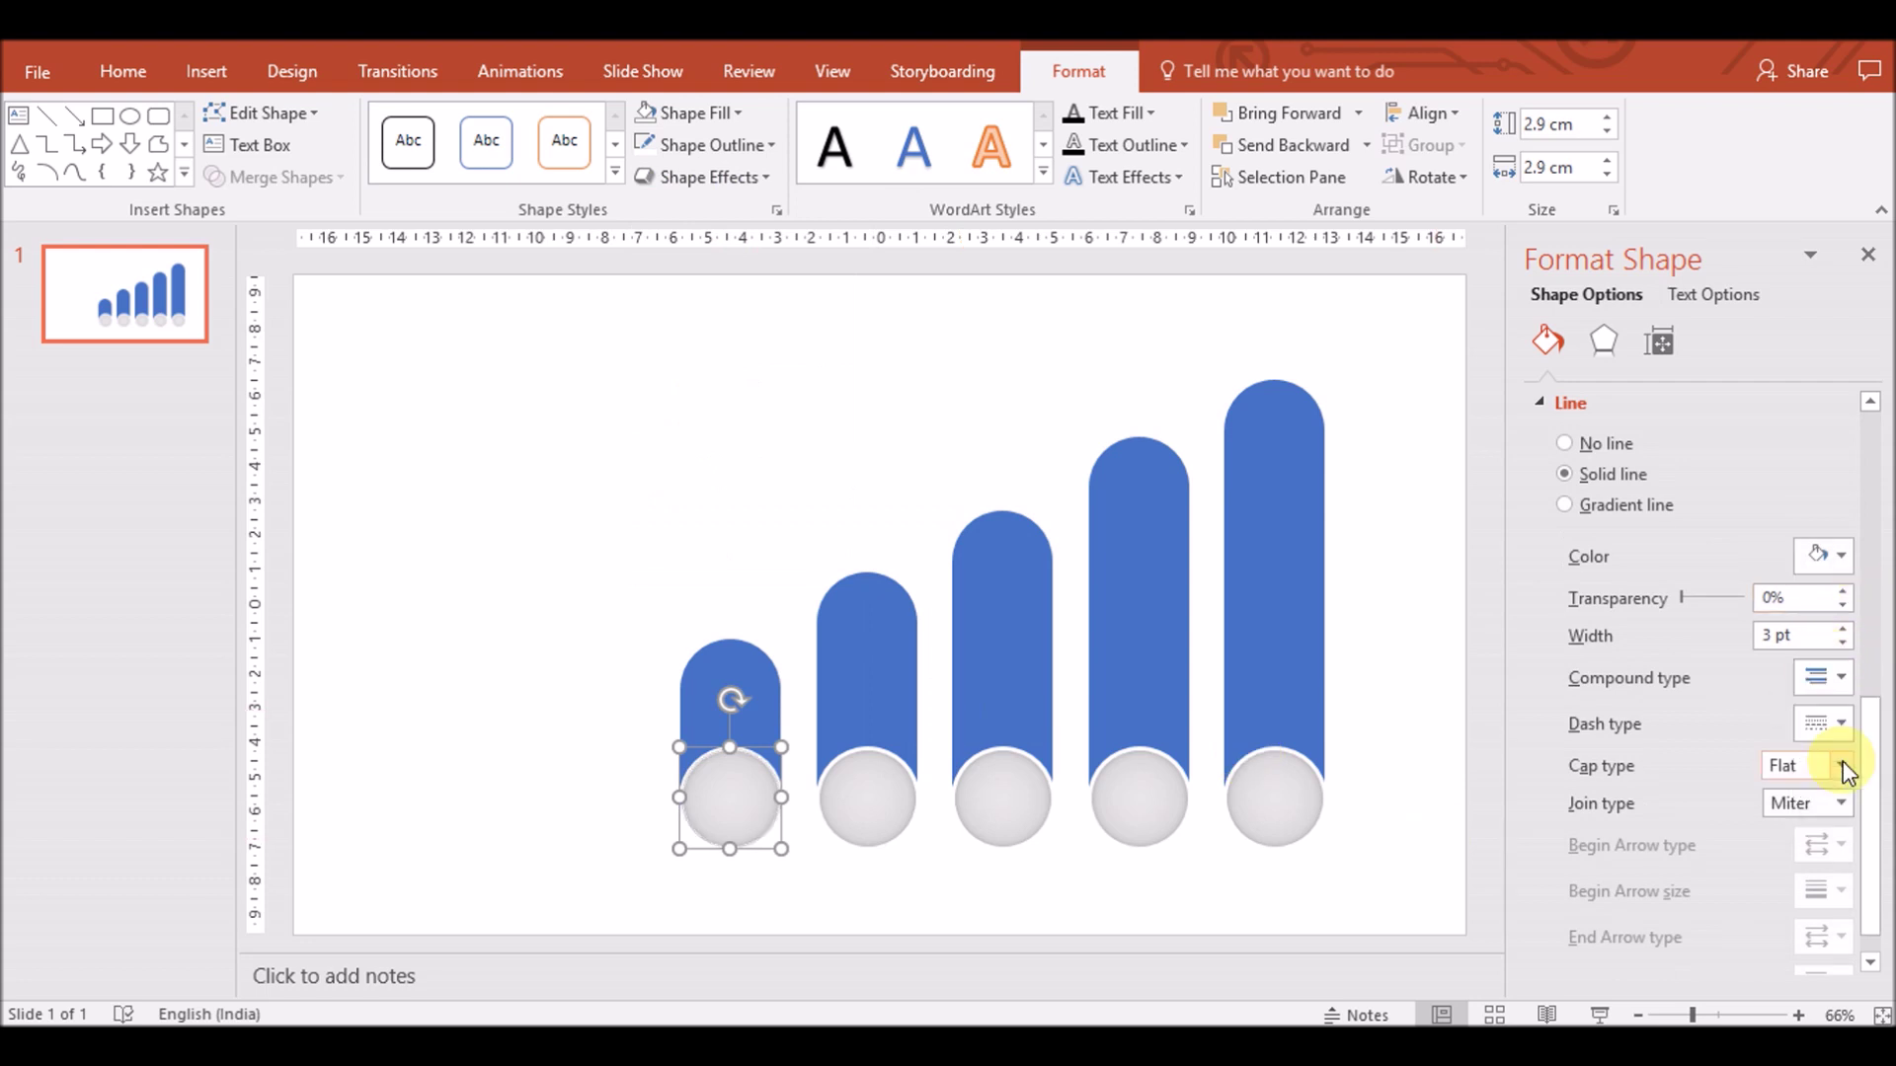
pyautogui.click(1840, 648)
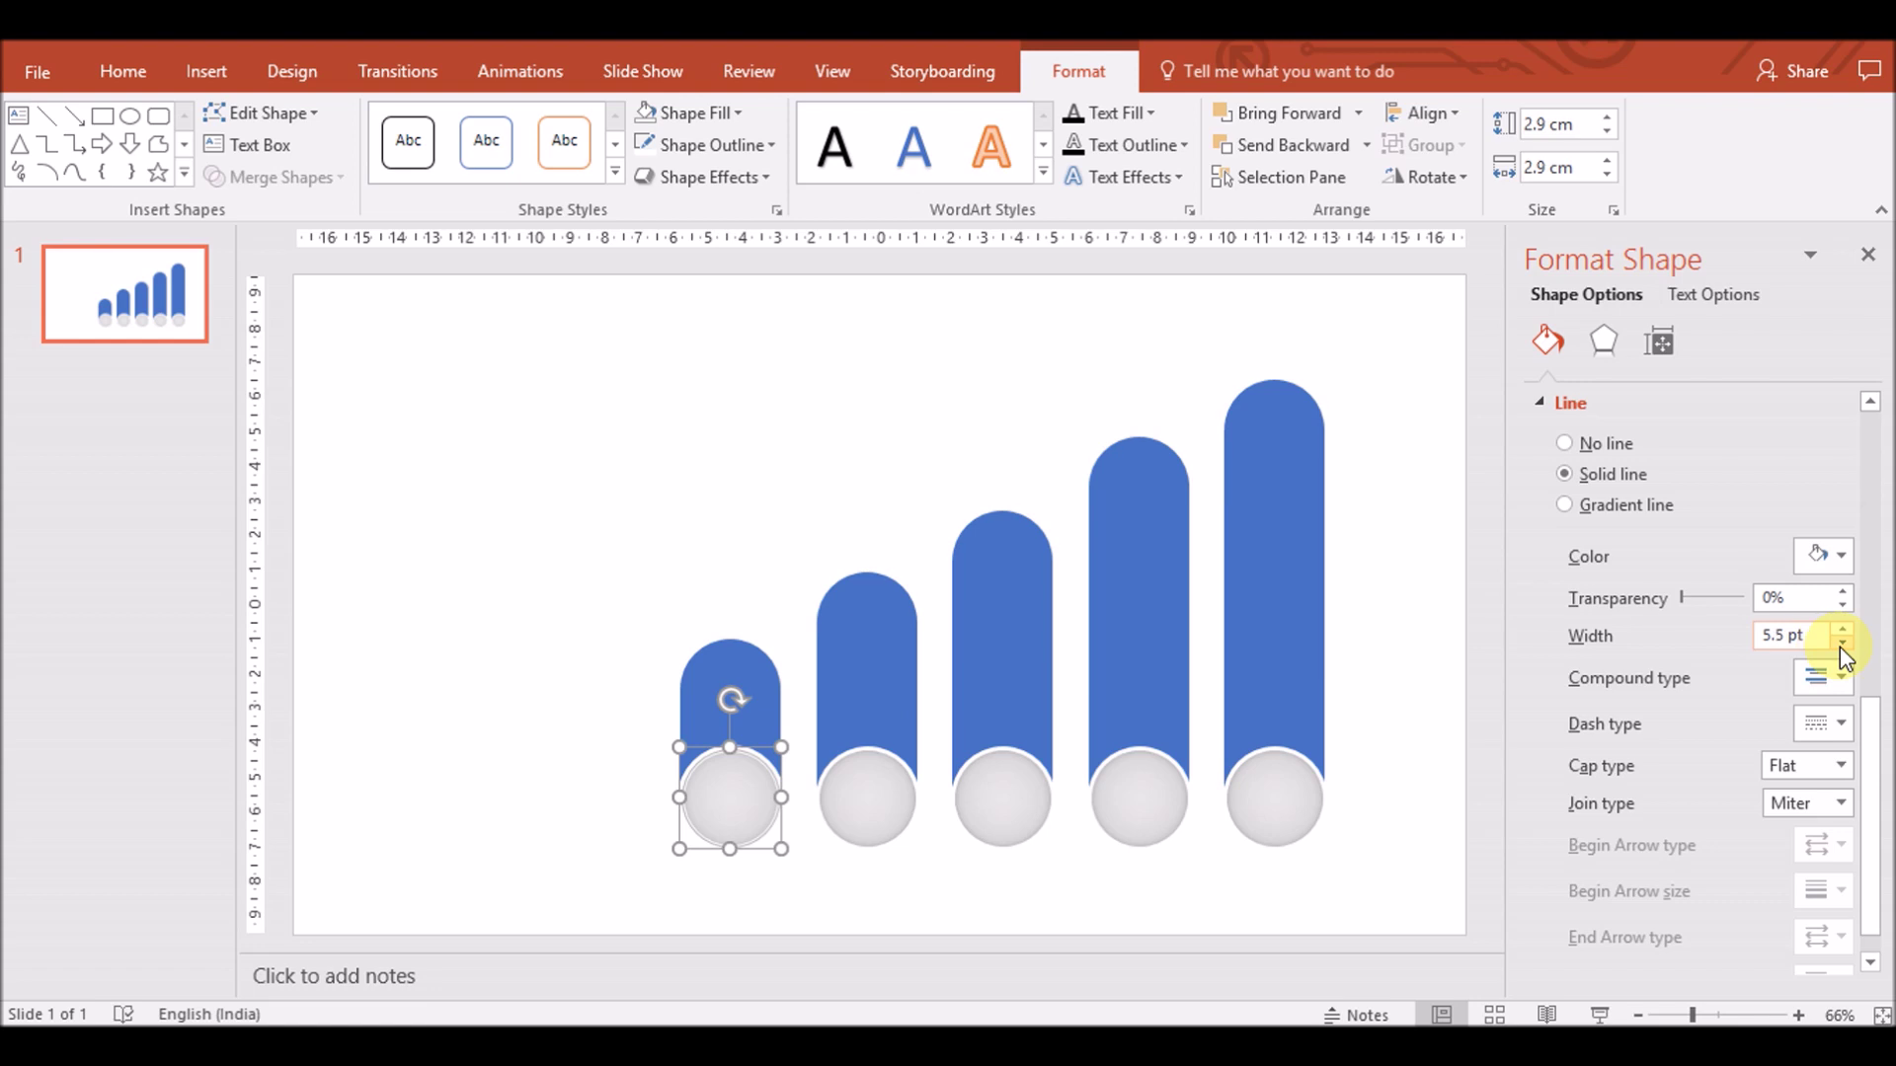
pyautogui.click(983, 864)
pyautogui.press('Tab')
pyautogui.hotkey('shift', 'Tab')
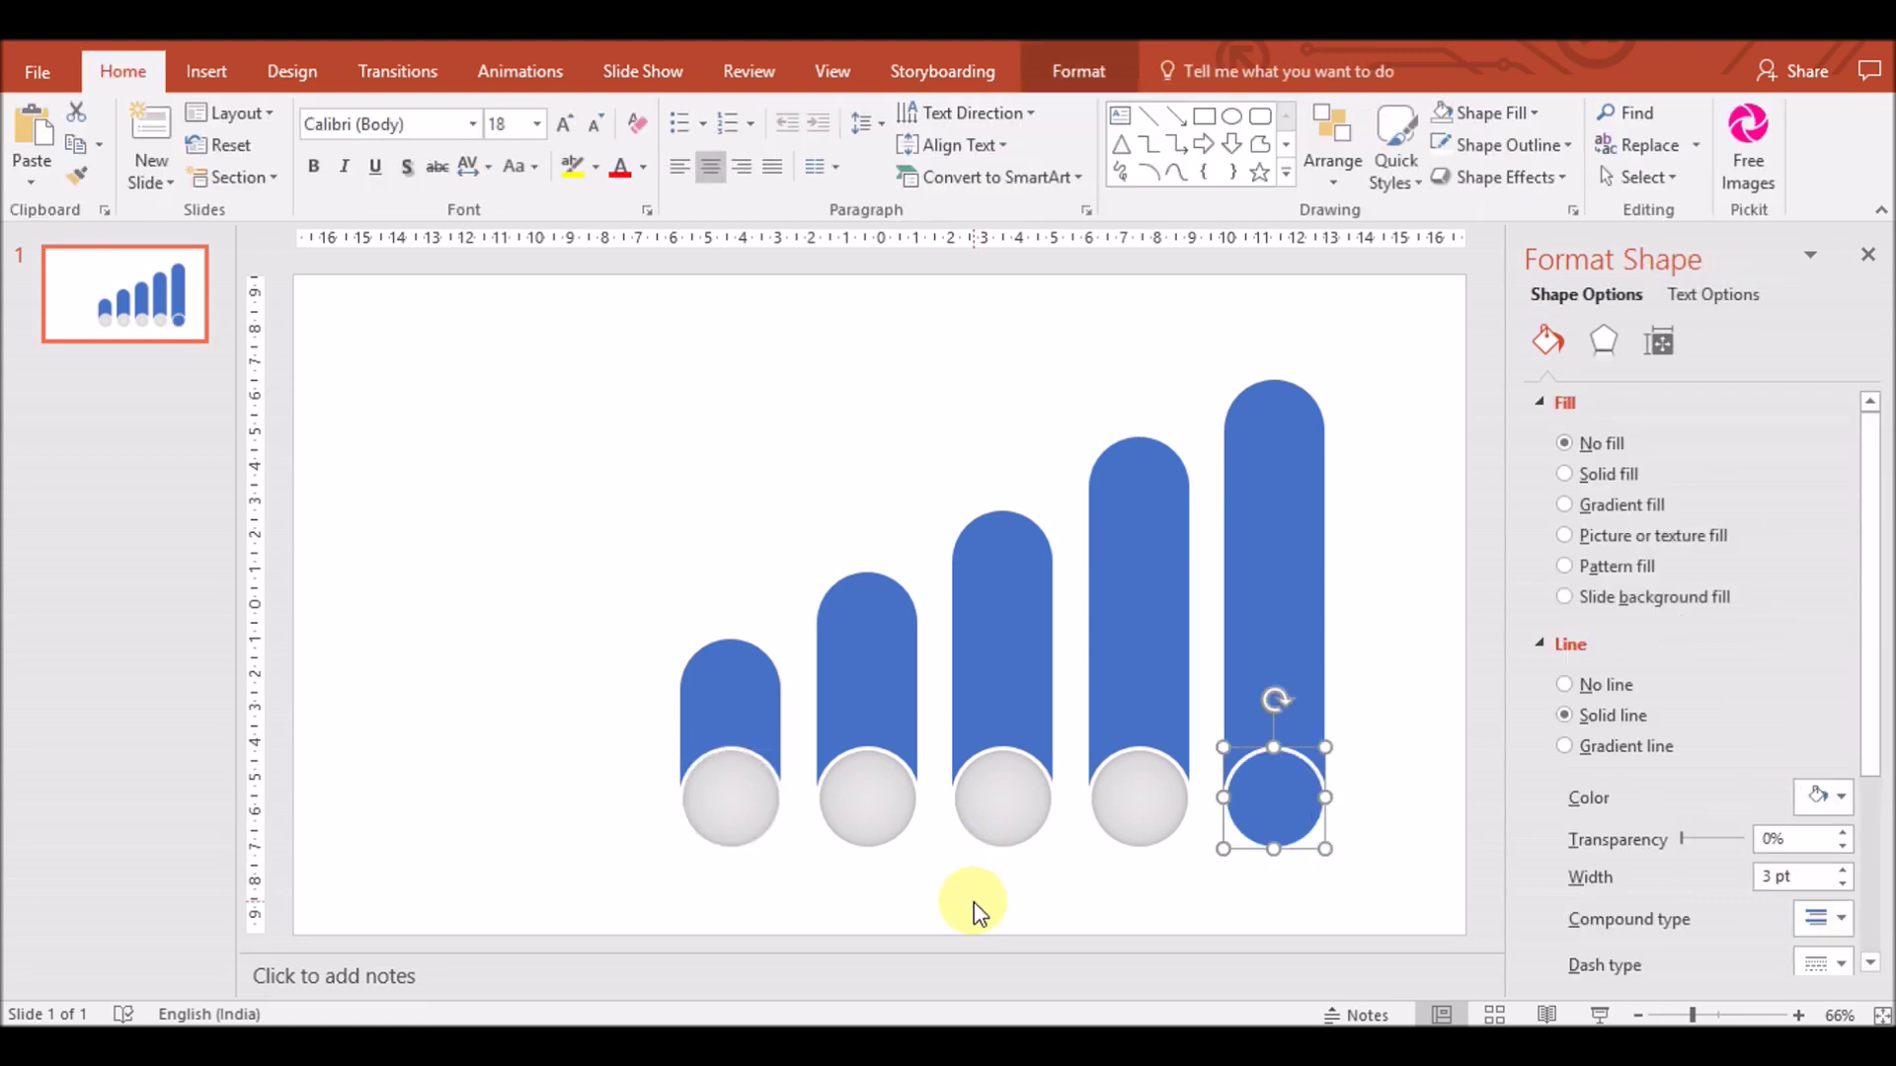
pyautogui.click(974, 905)
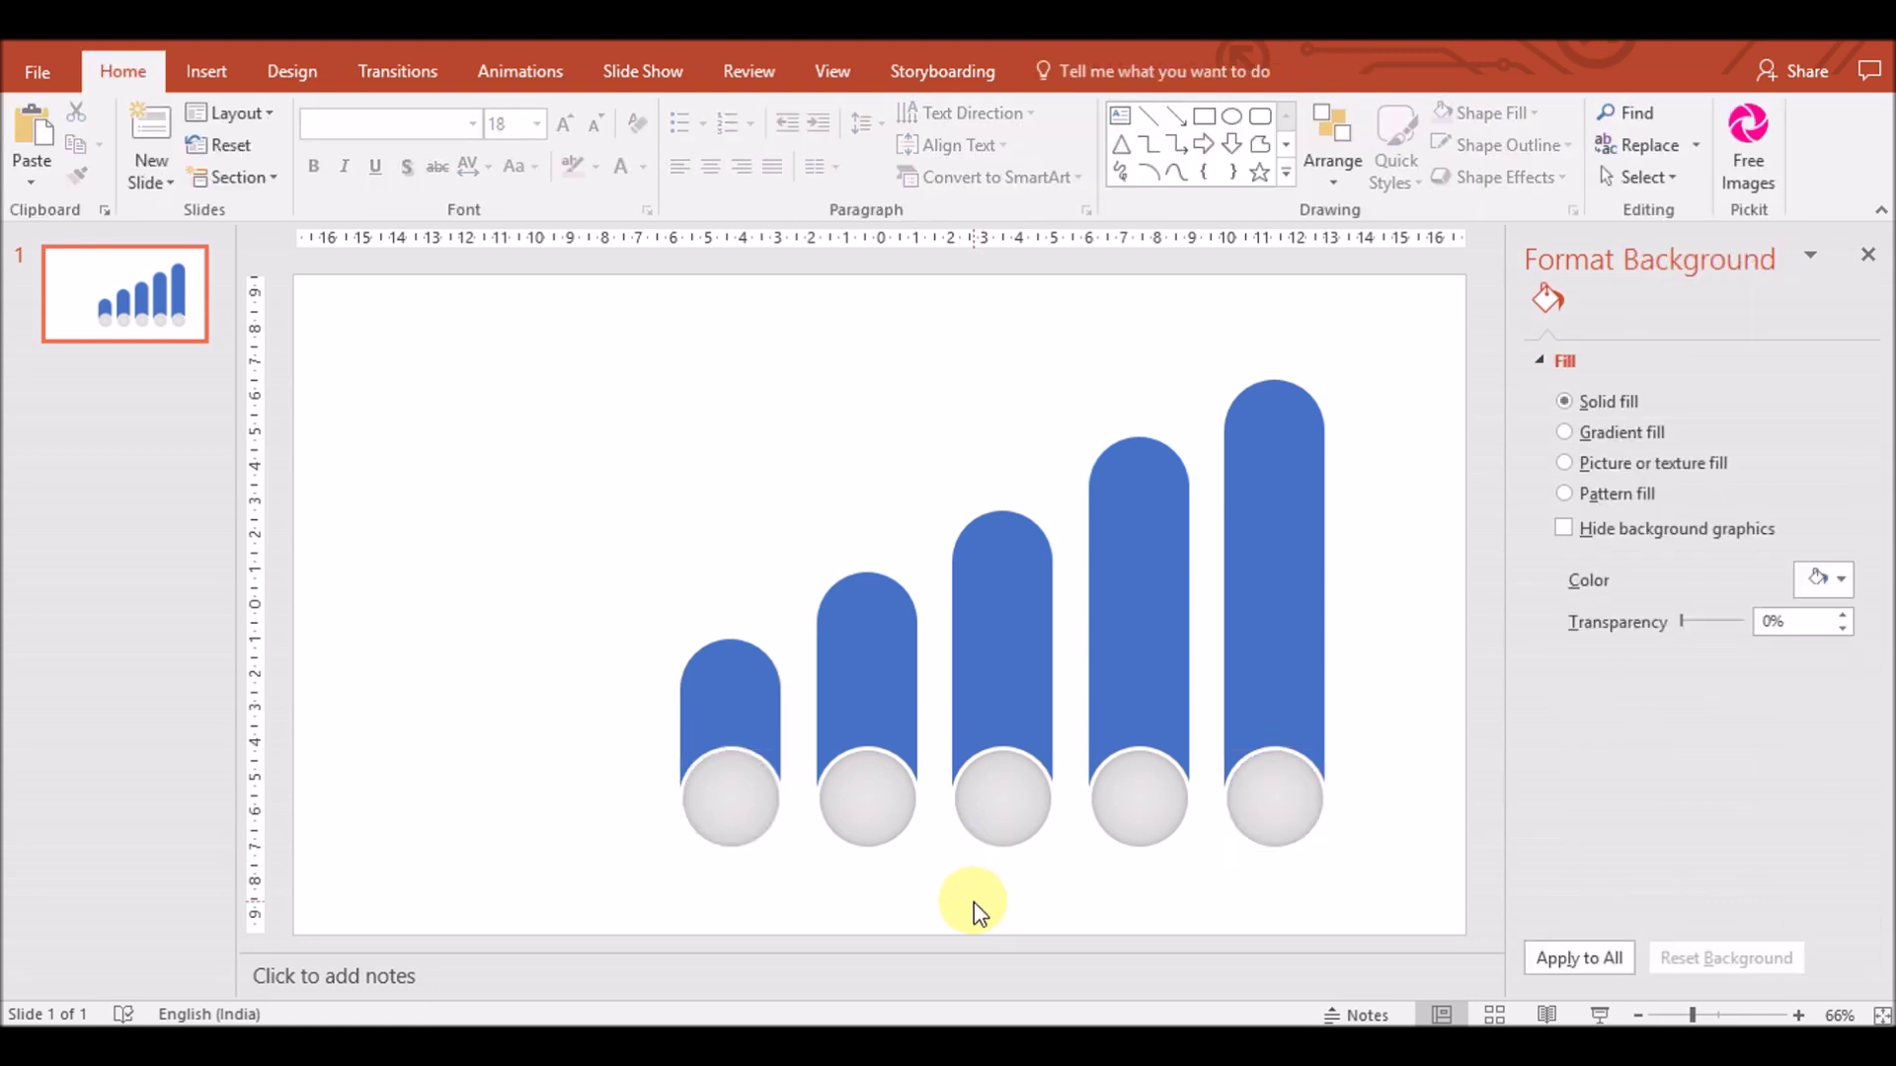
# Try a pink custom fill on the first bar, then cancel to keep it blue
pyautogui.click(772, 702)
pyautogui.click(1831, 647)
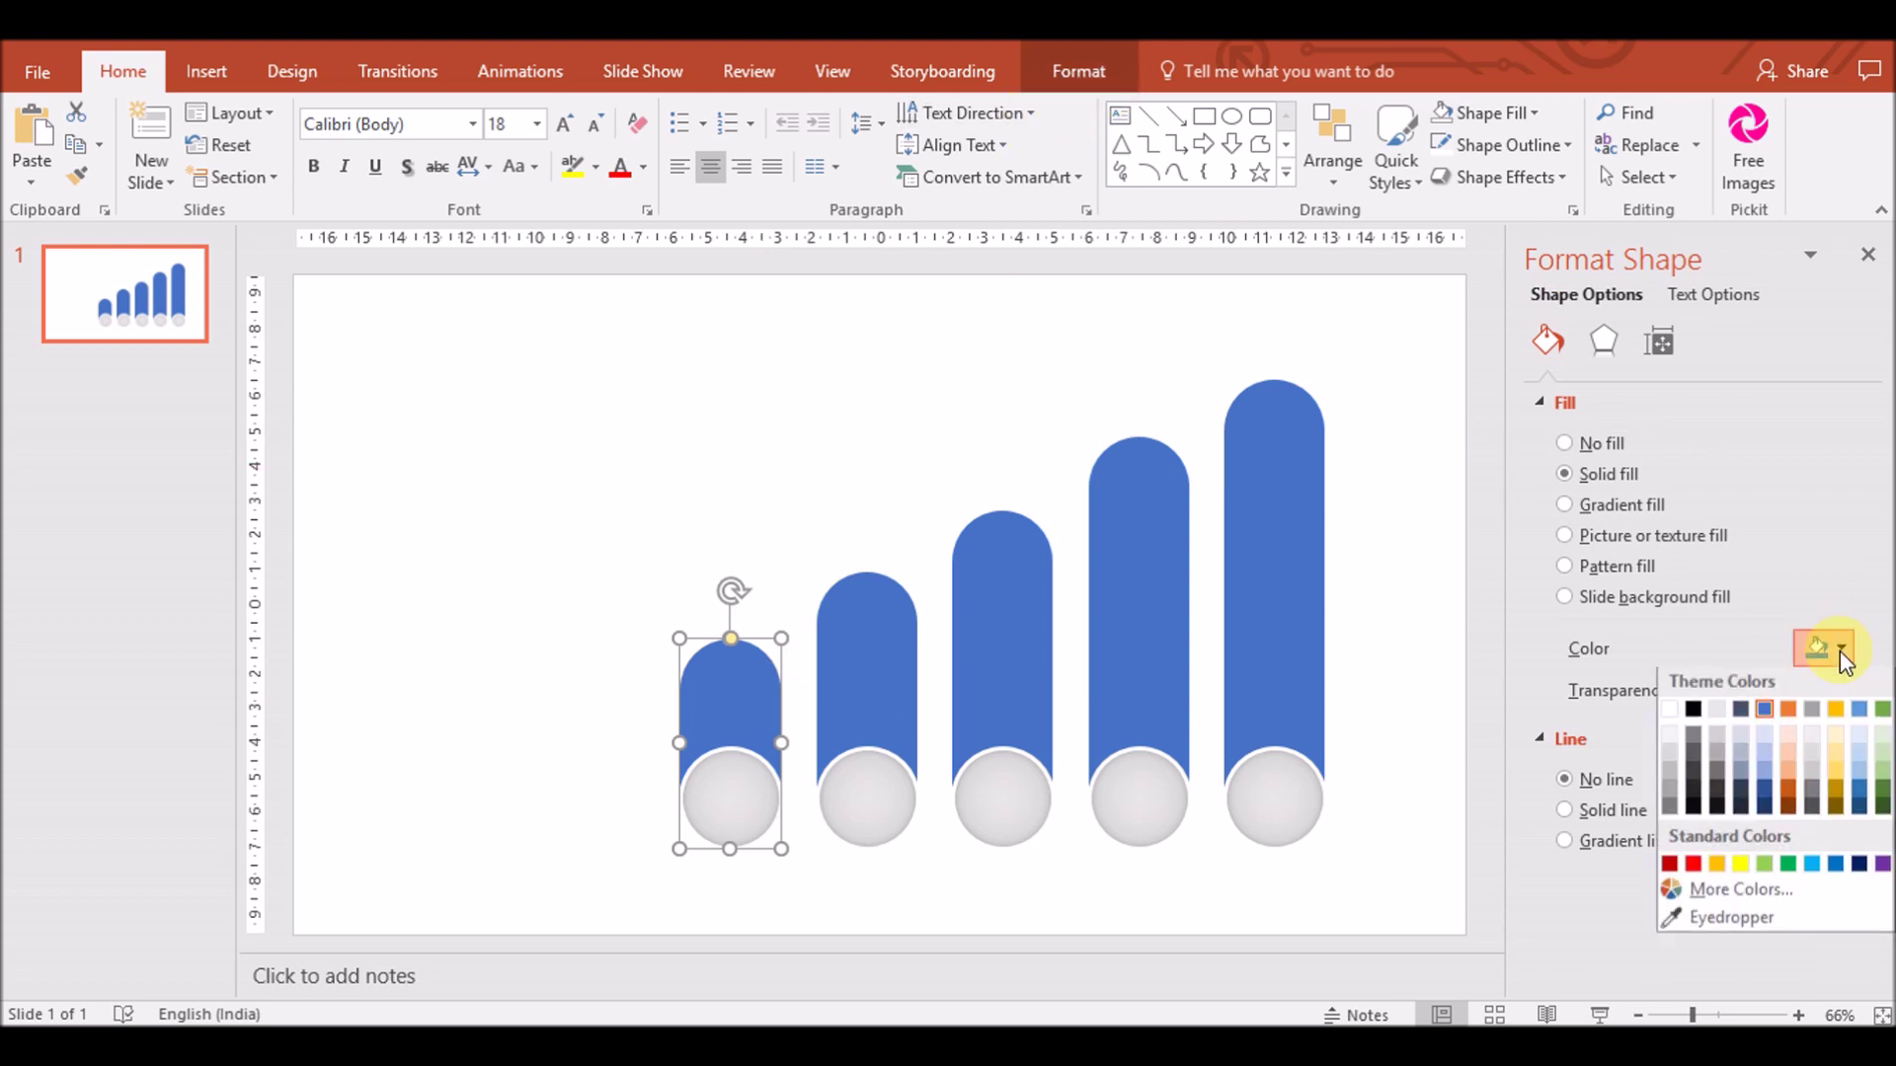
pyautogui.click(1622, 892)
pyautogui.moveTo(986, 424); pyautogui.dragTo(973, 376)
pyautogui.click(1090, 332)
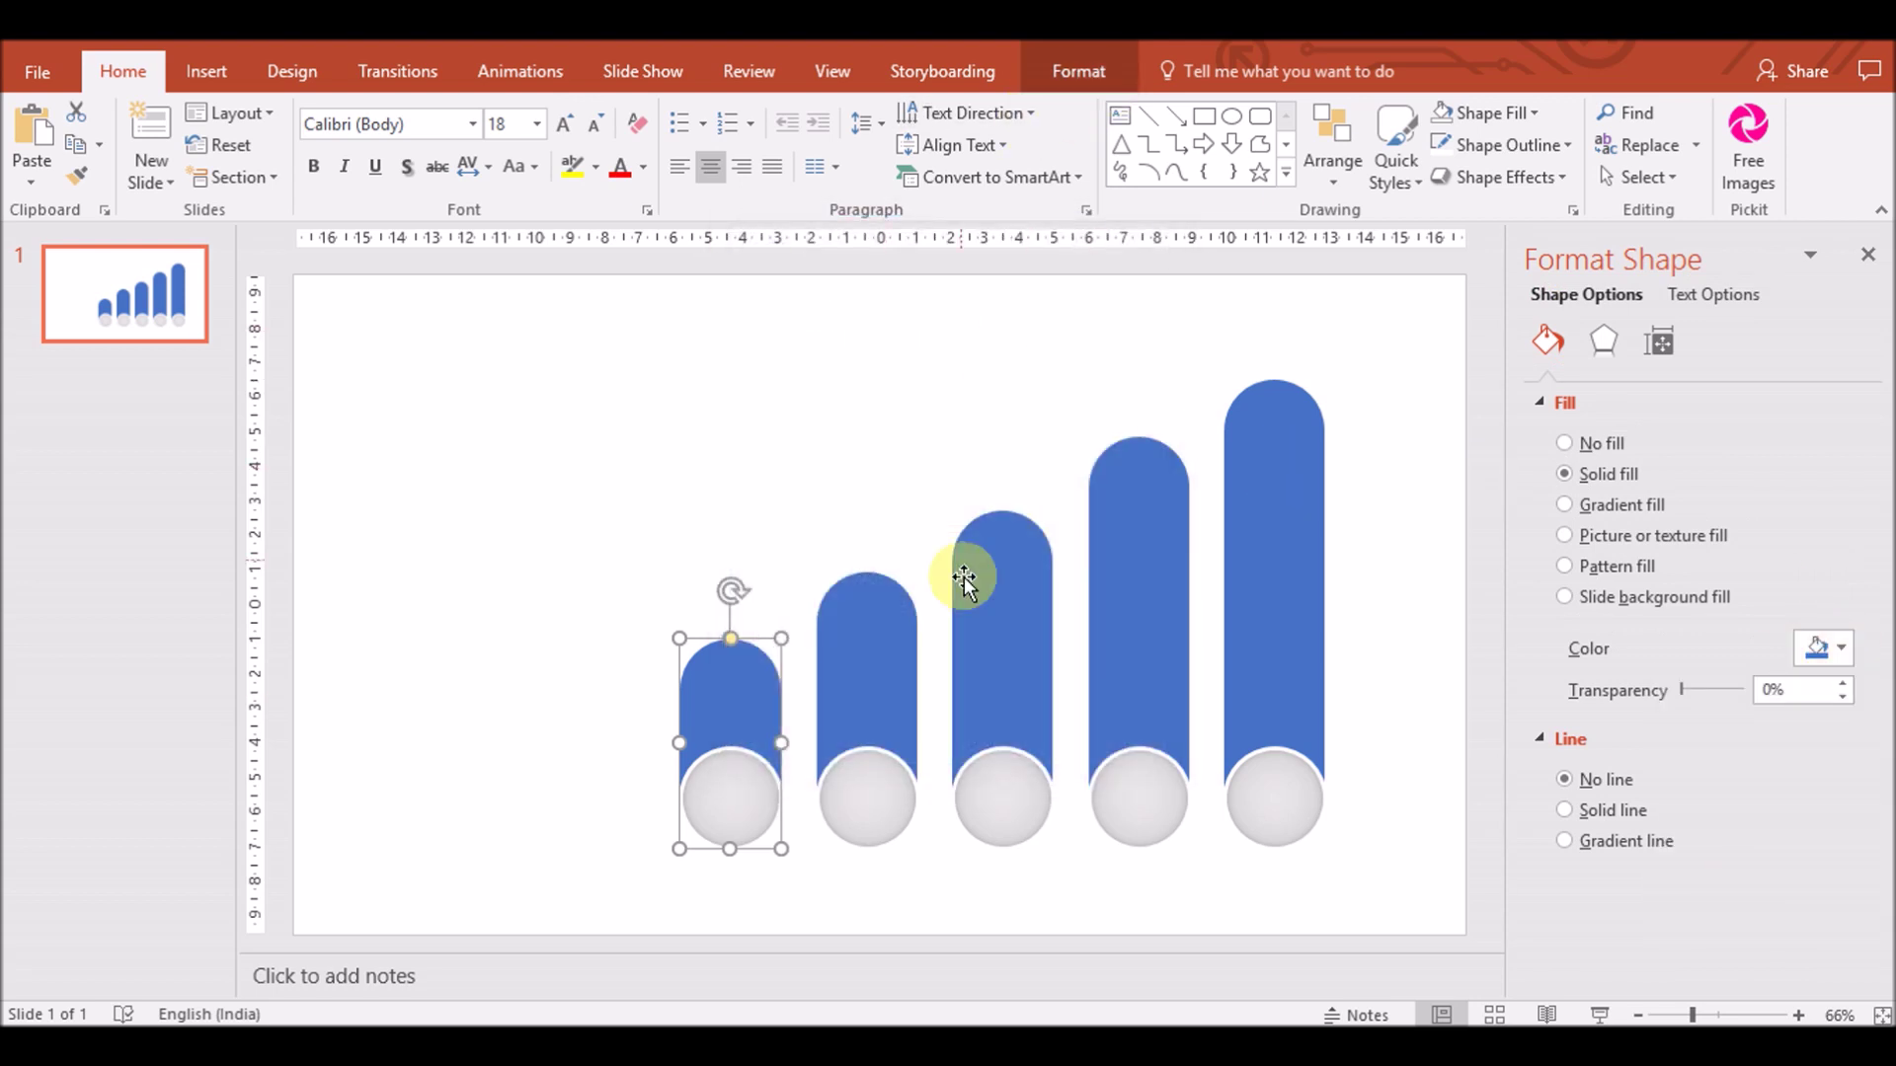
pyautogui.click(620, 548)
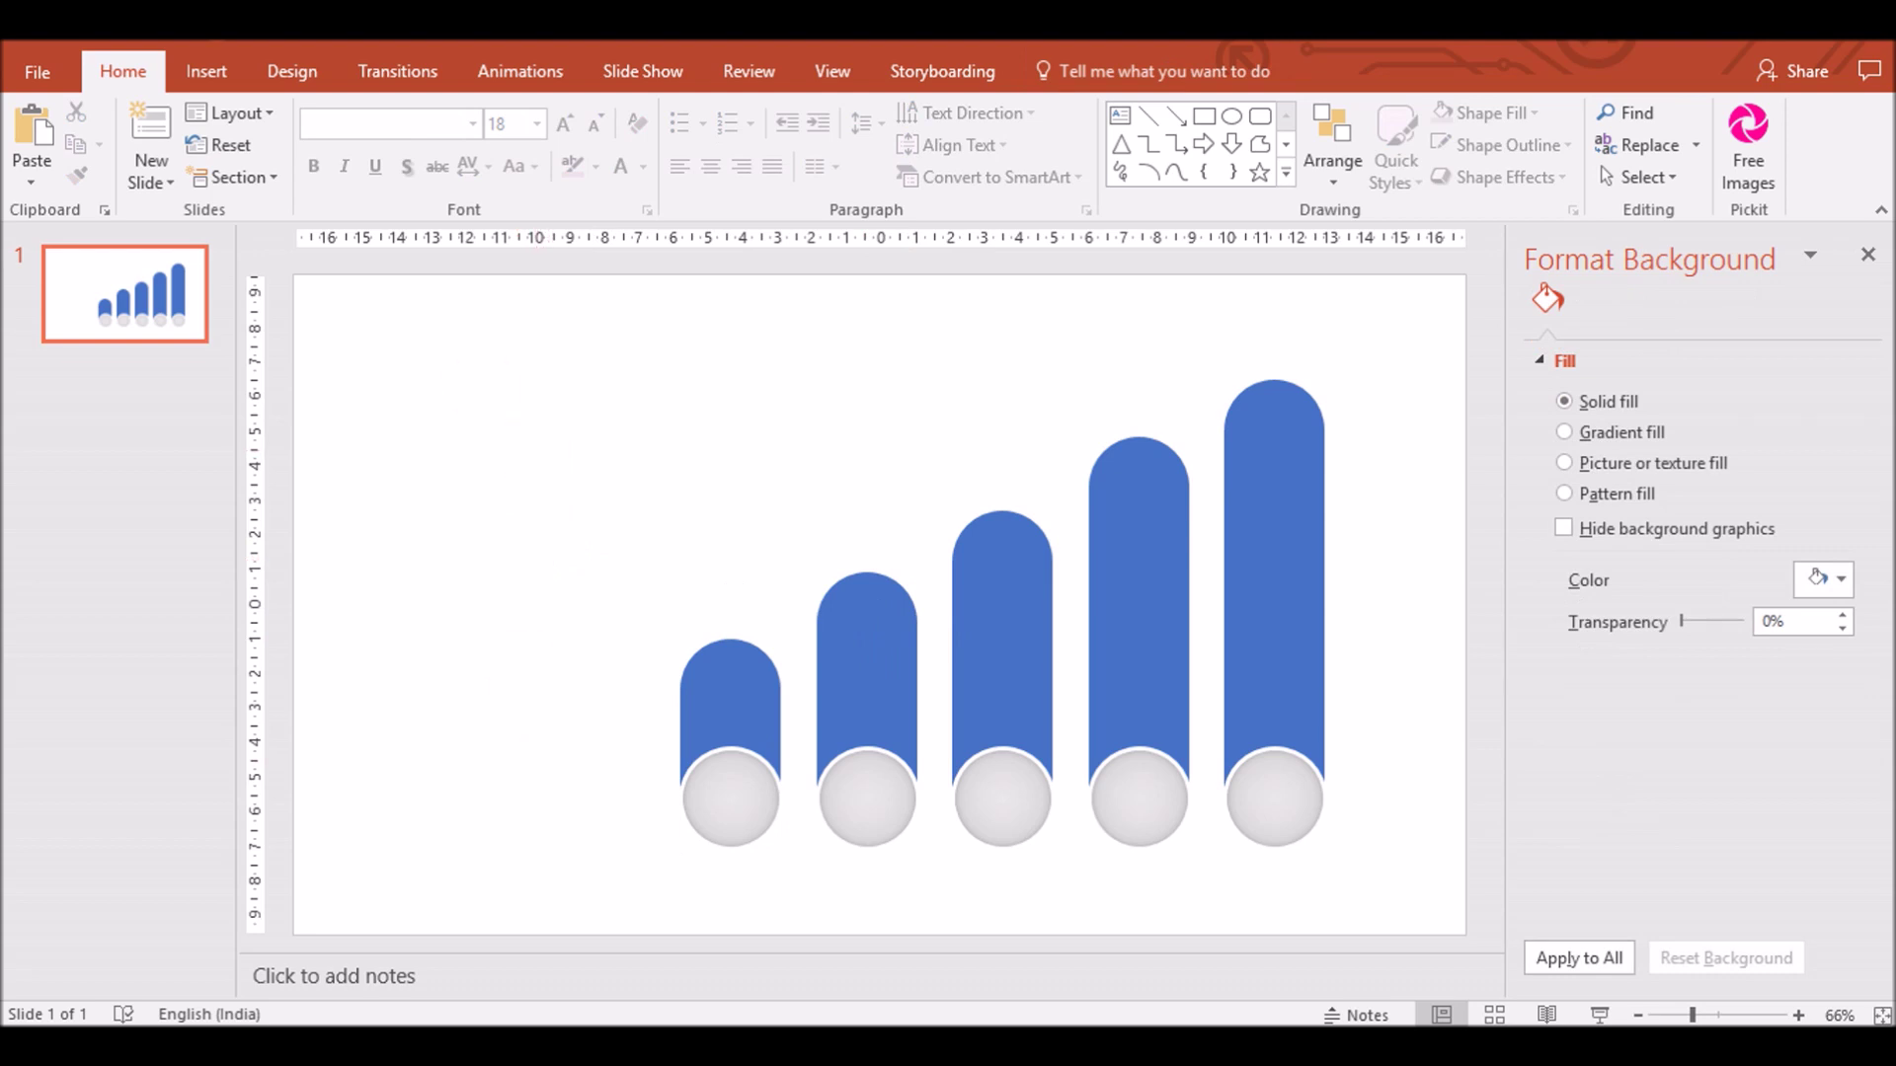
pyautogui.click(206, 71)
# Draw a rectangle covering the whole slide and send it behind everything
pyautogui.click(472, 148)
pyautogui.click(538, 247)
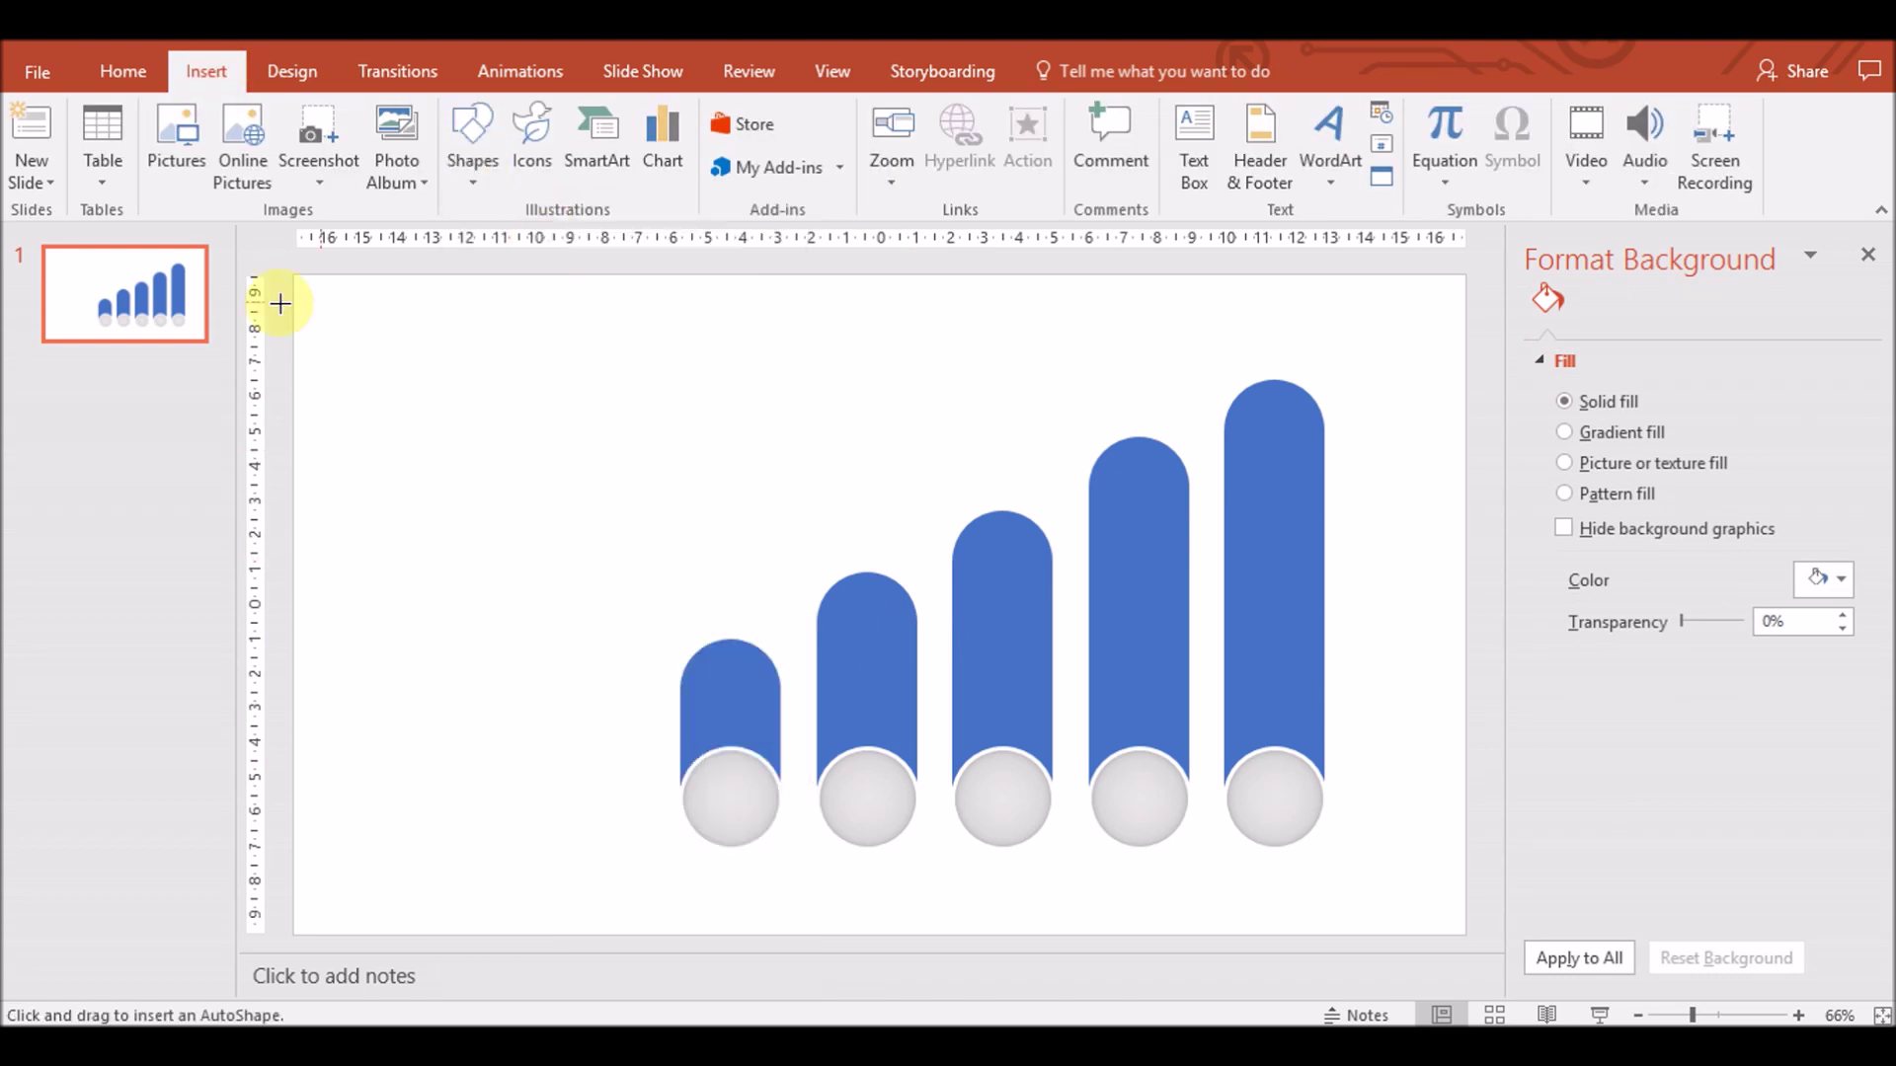
pyautogui.moveTo(294, 273); pyautogui.dragTo(1466, 933)
pyautogui.rightClick(968, 604)
pyautogui.moveTo(1058, 334)
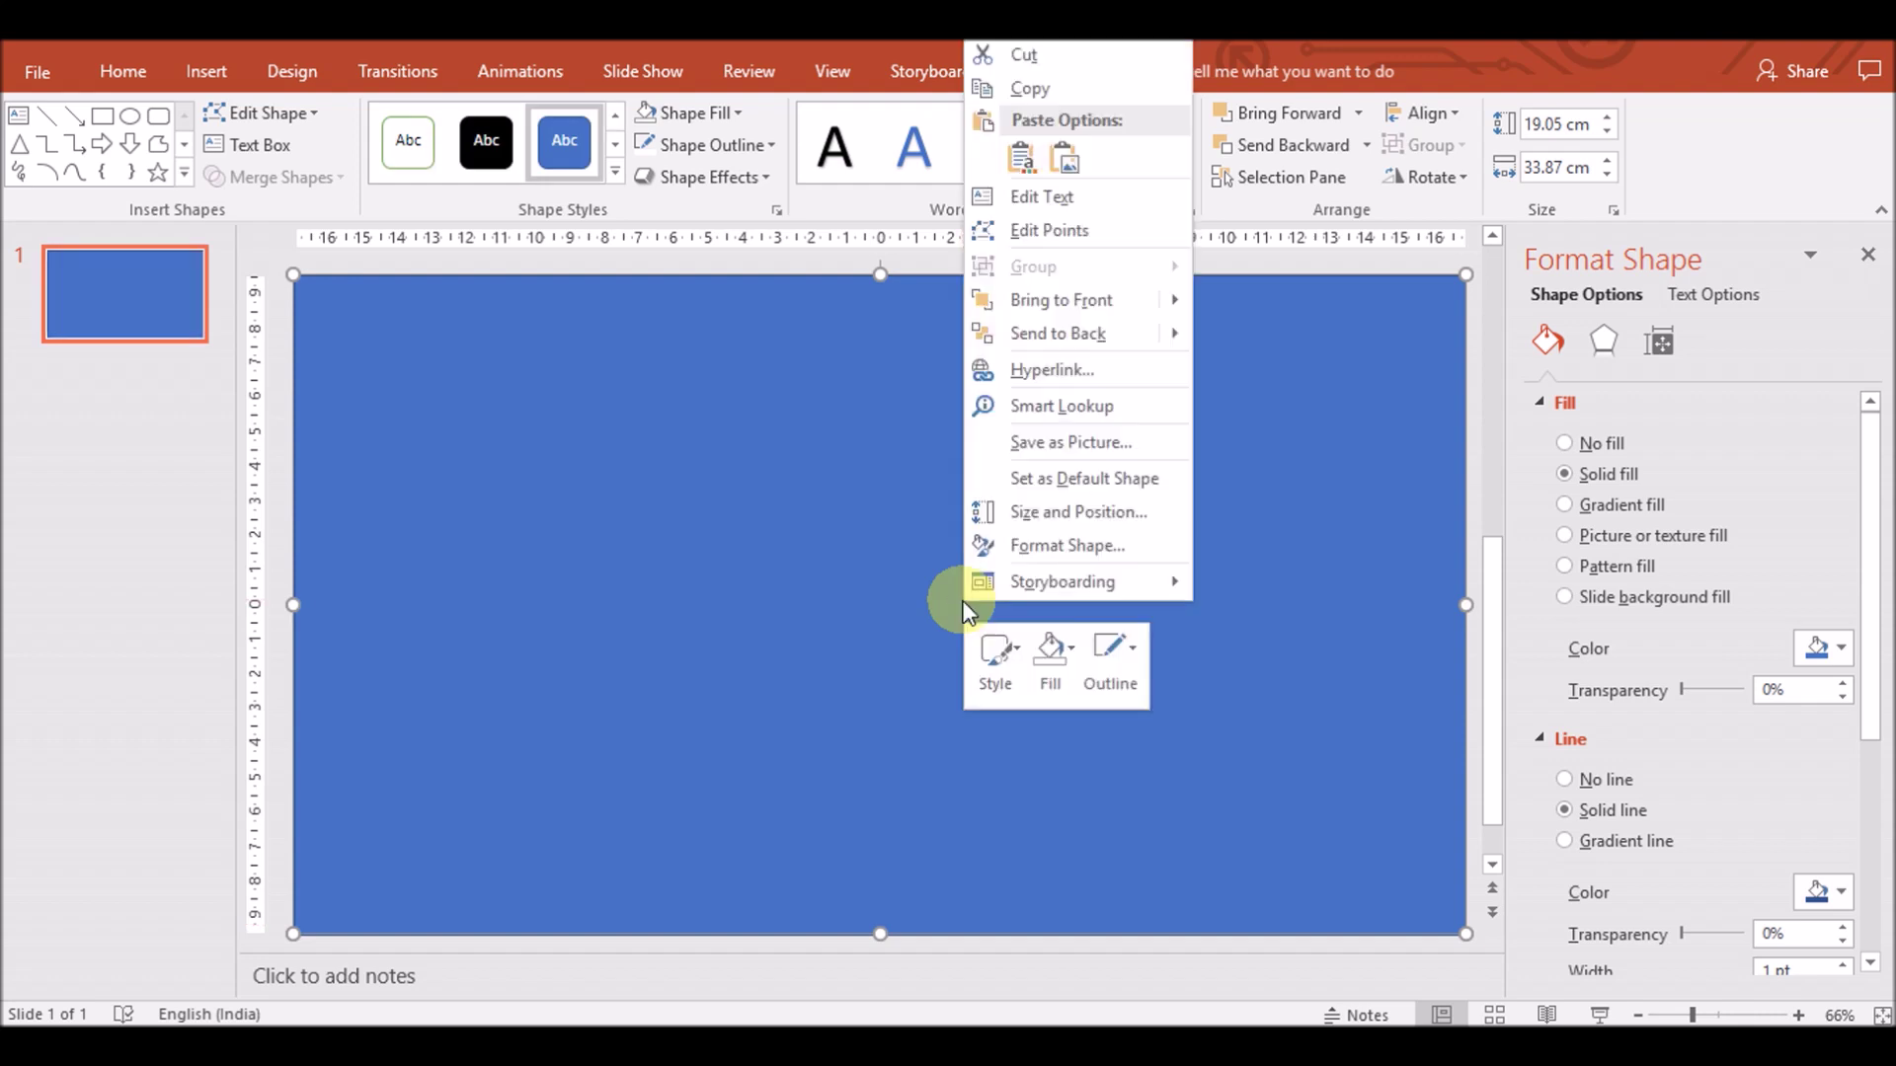
pyautogui.click(1283, 302)
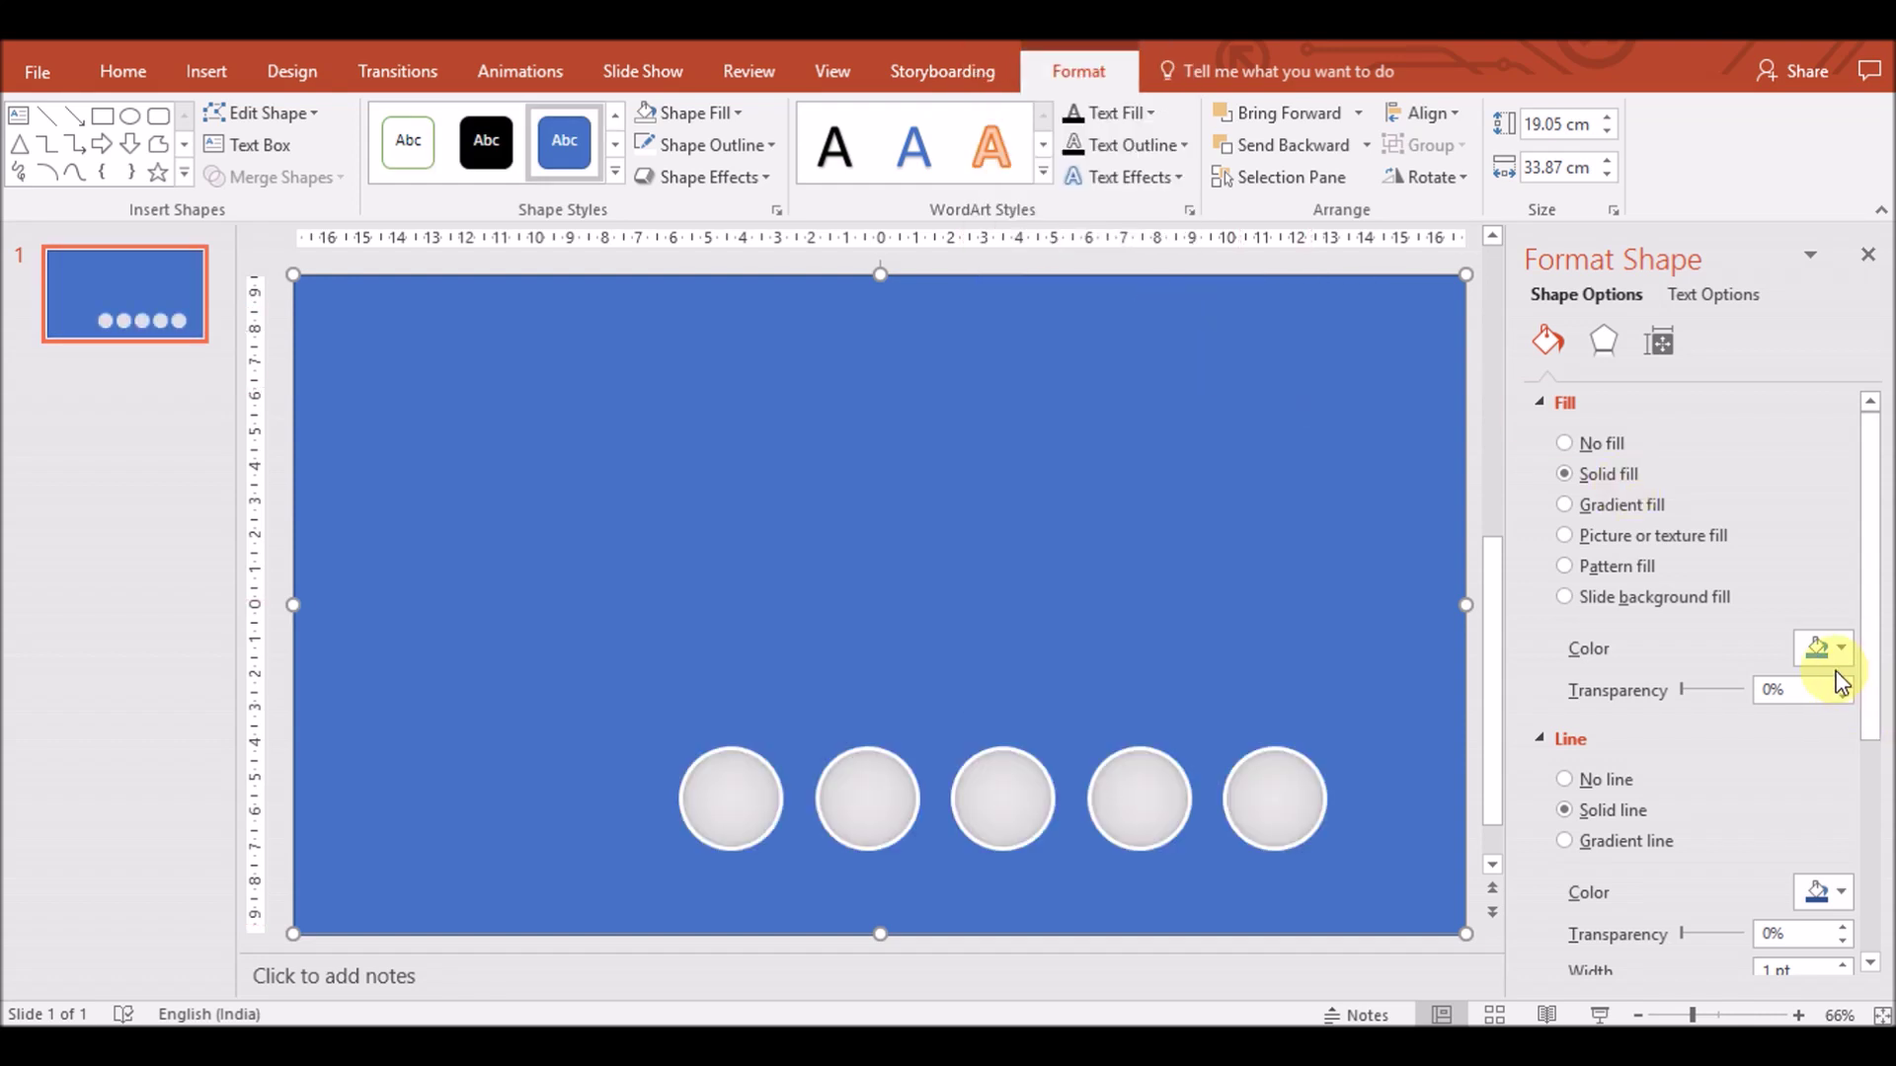
# Give the rectangle a linear gradient fill and remove its outline
pyautogui.click(1606, 504)
pyautogui.click(1839, 690)
pyautogui.click(1778, 715)
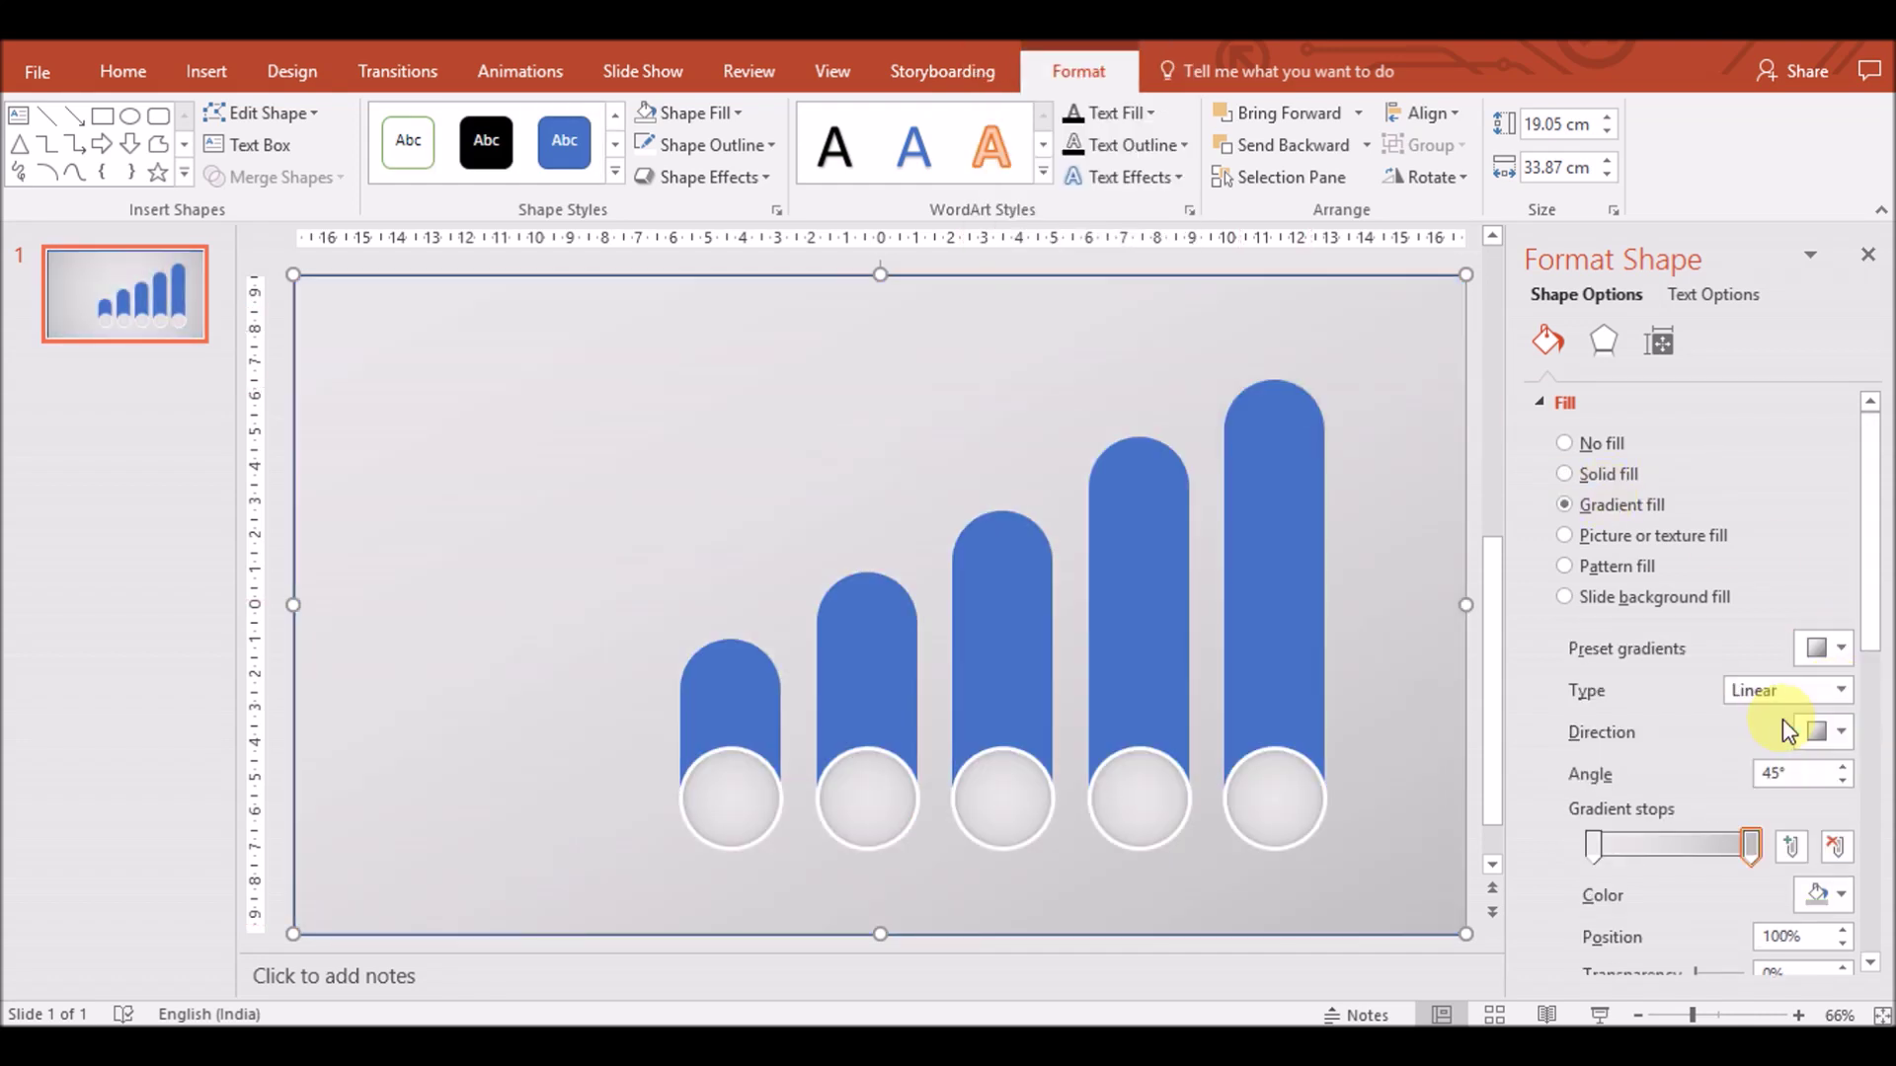
pyautogui.click(703, 145)
pyautogui.click(731, 389)
pyautogui.click(280, 395)
pyautogui.click(598, 395)
# Reduce the gradient to two stops at a 45° direction, both light grey shades
pyautogui.click(1625, 847)
pyautogui.click(1835, 847)
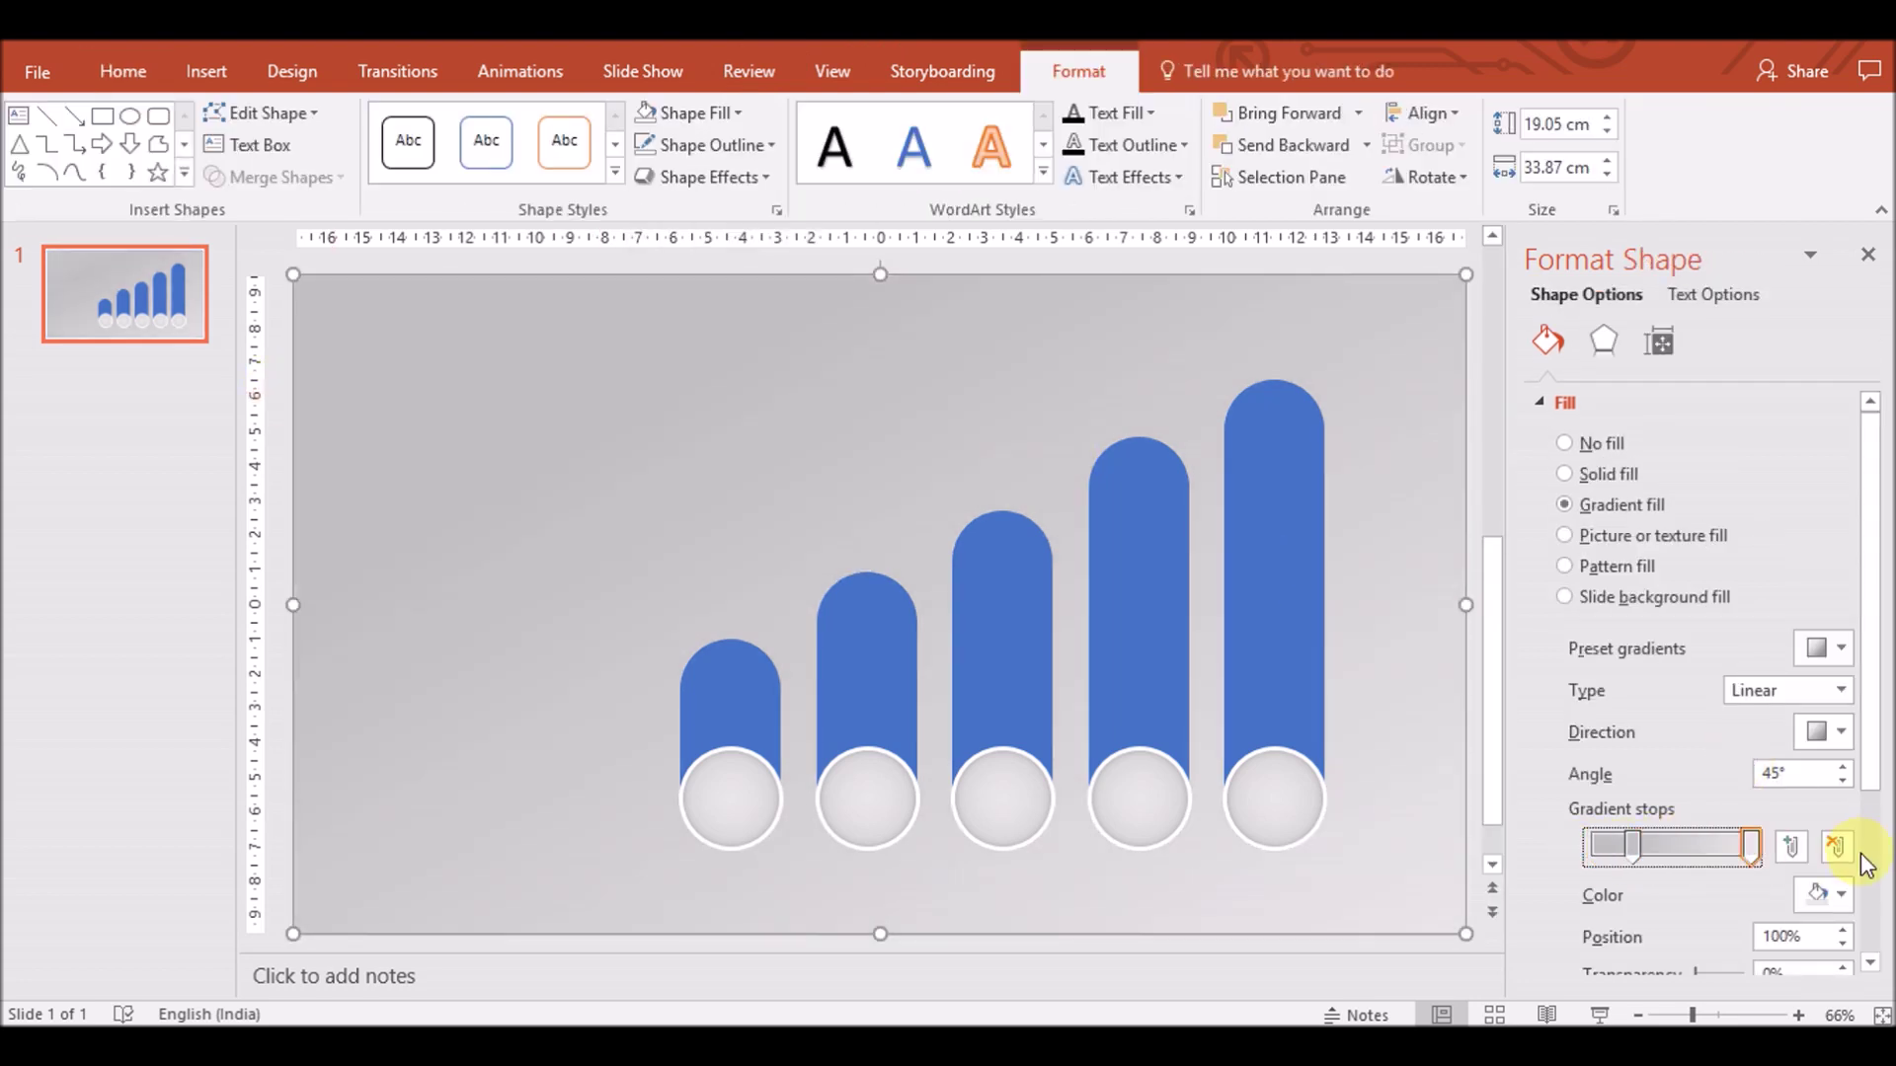
pyautogui.click(1834, 846)
pyautogui.click(1841, 731)
pyautogui.click(1828, 732)
pyautogui.click(1829, 895)
pyautogui.click(1671, 697)
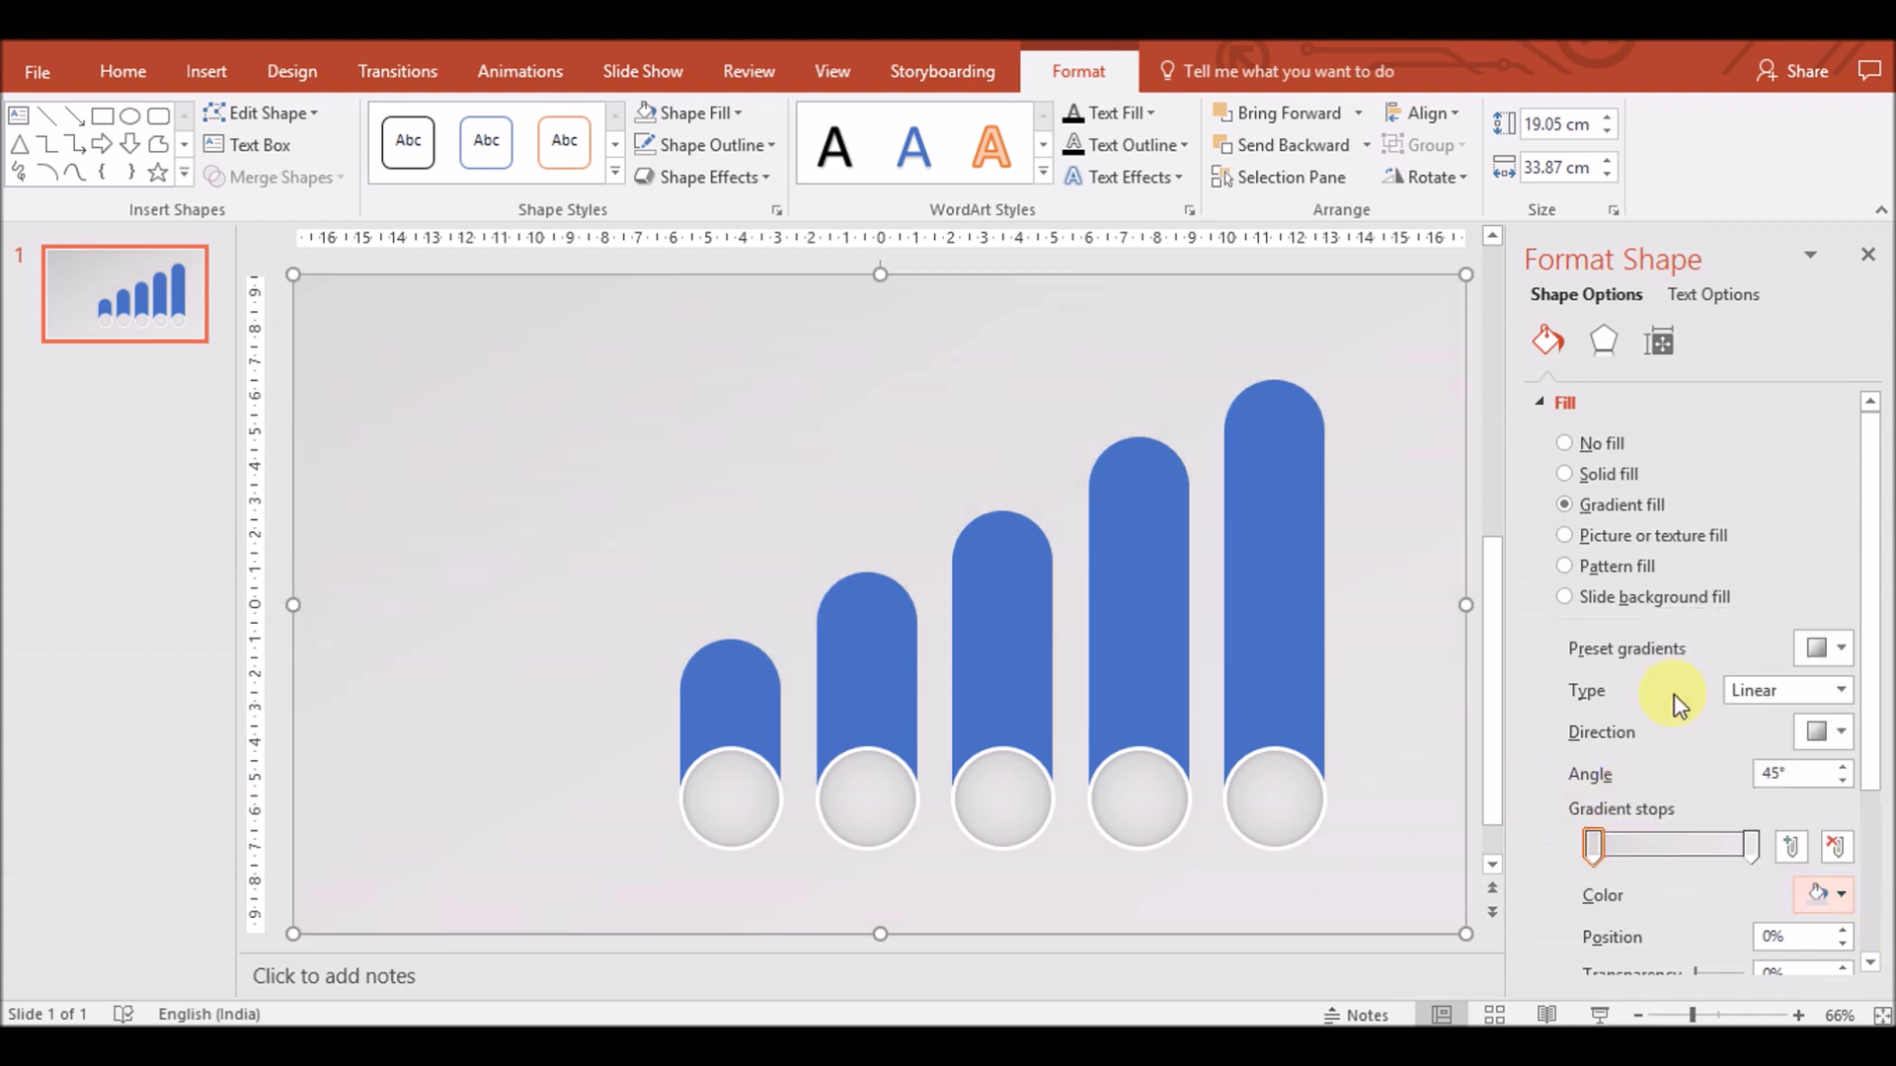
pyautogui.click(1751, 846)
pyautogui.click(1829, 894)
pyautogui.click(1675, 683)
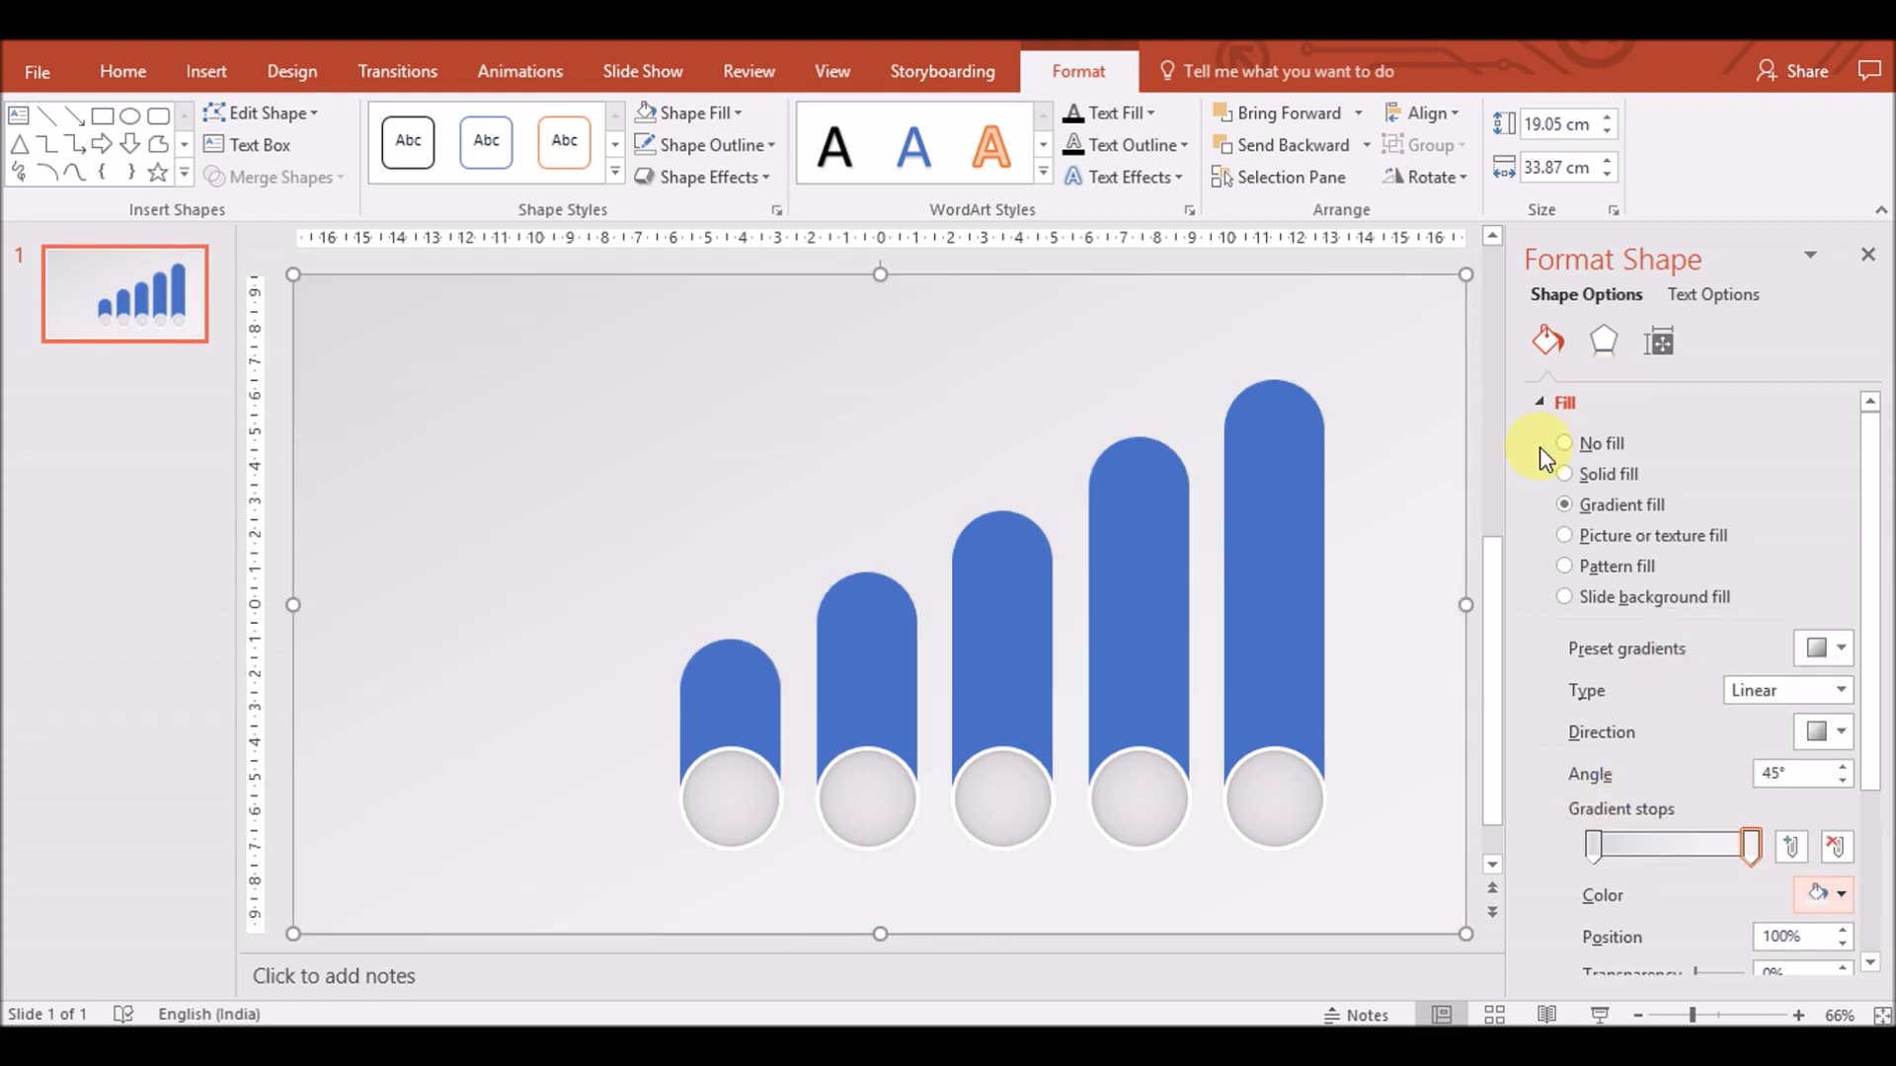
pyautogui.click(281, 410)
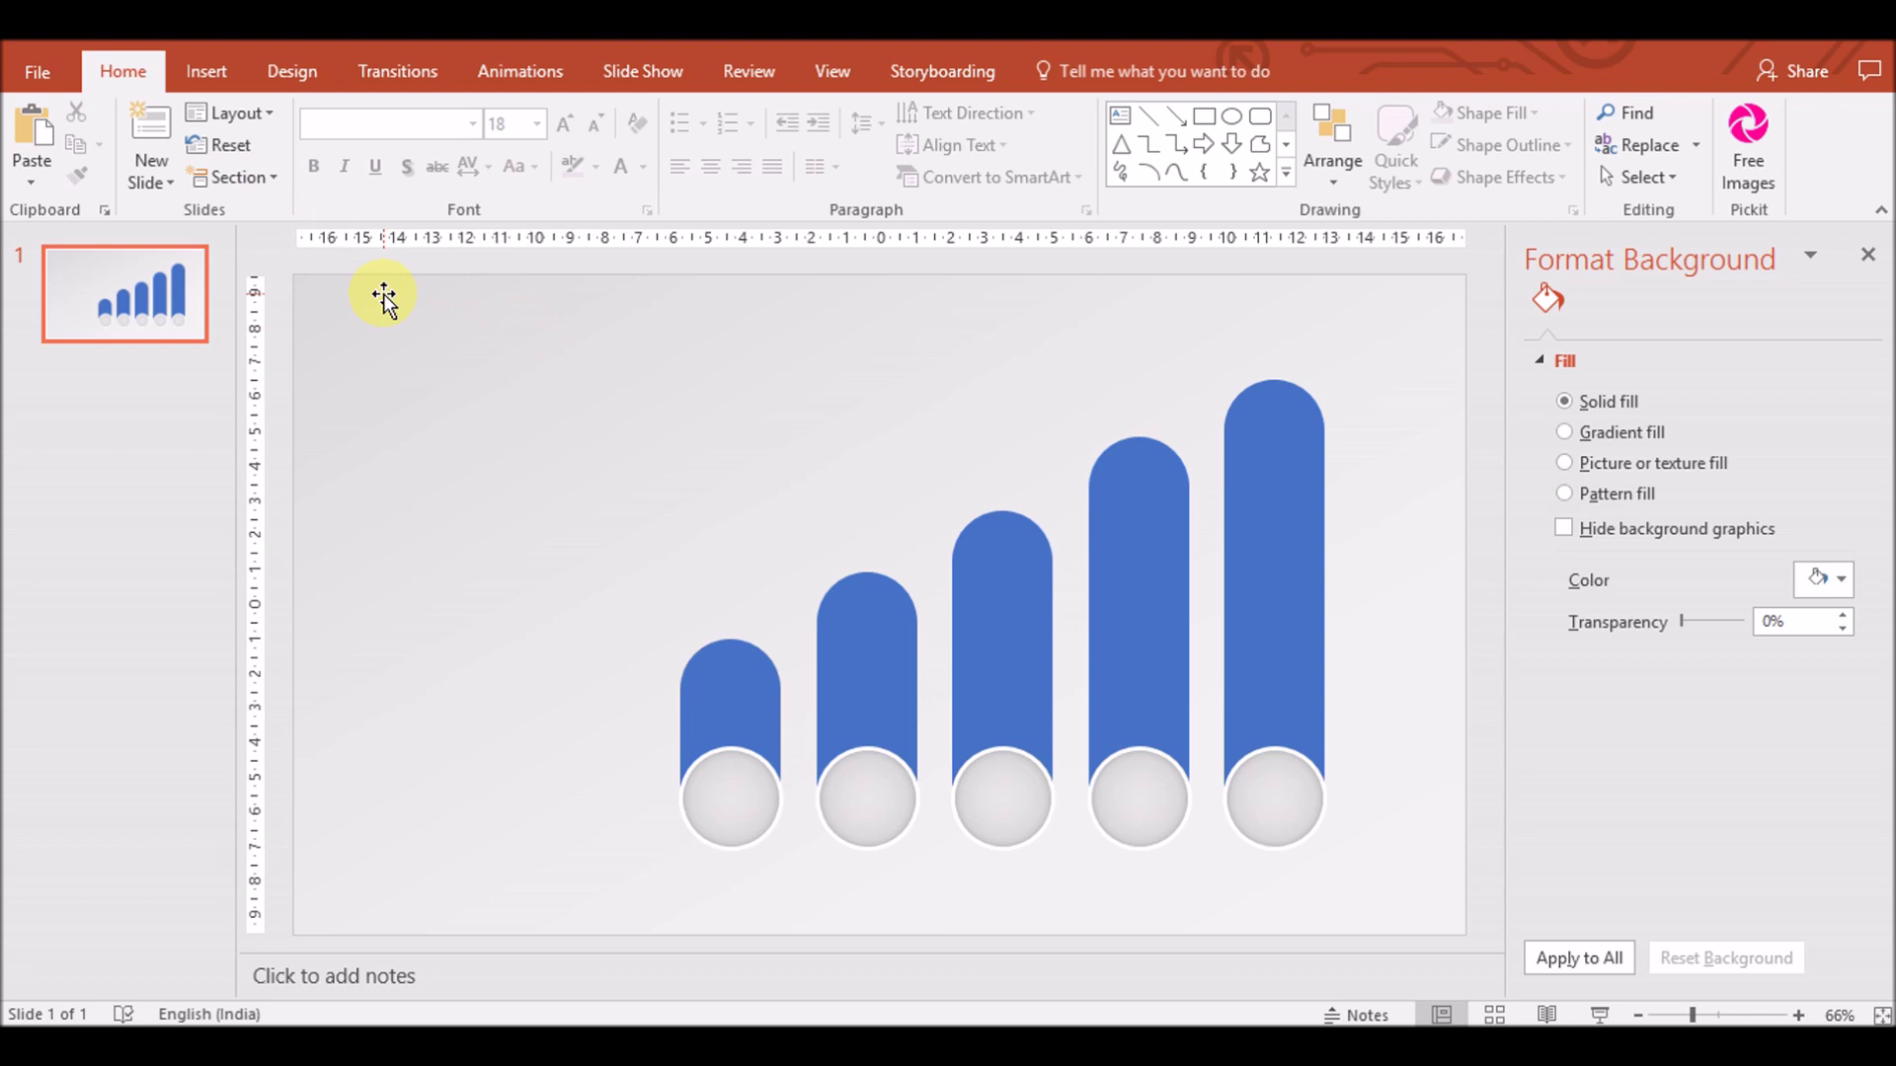
# Draw a short vertical line rising above the first bar
pyautogui.click(227, 86)
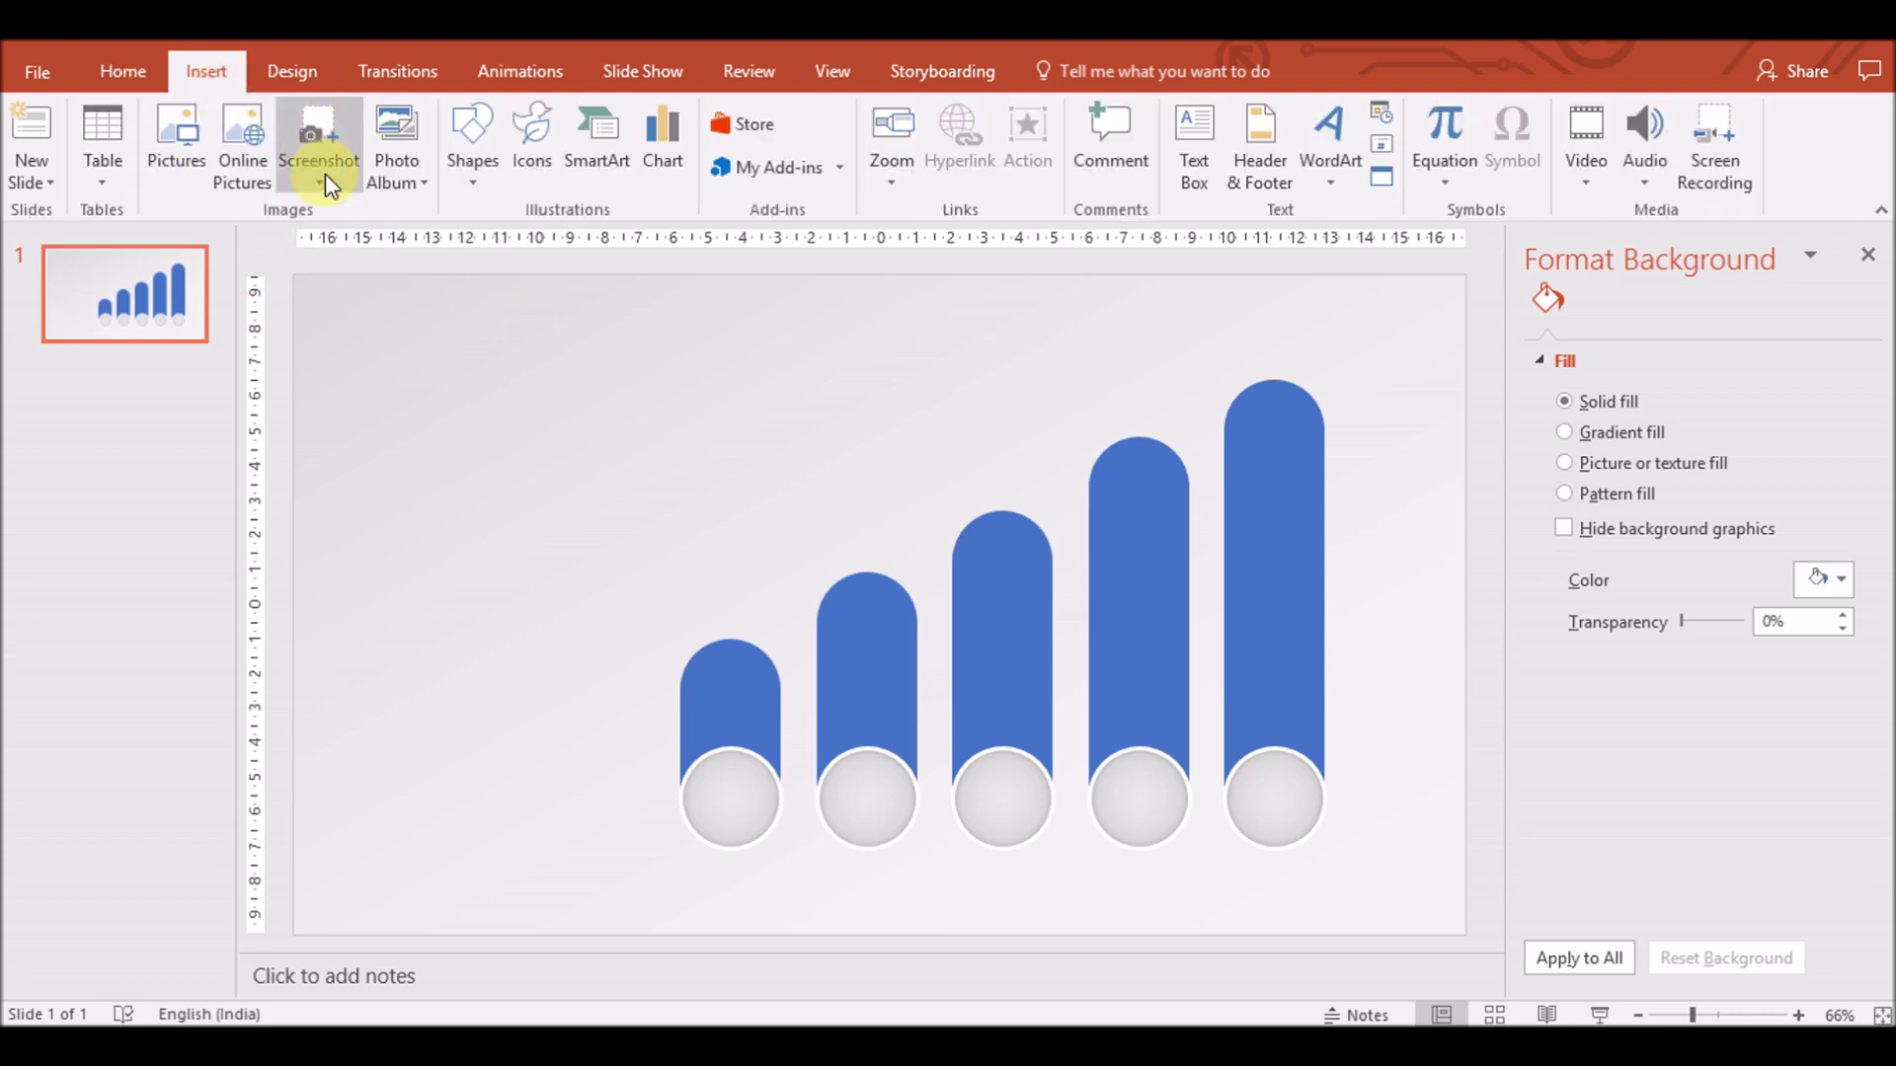
pyautogui.click(472, 138)
pyautogui.click(491, 253)
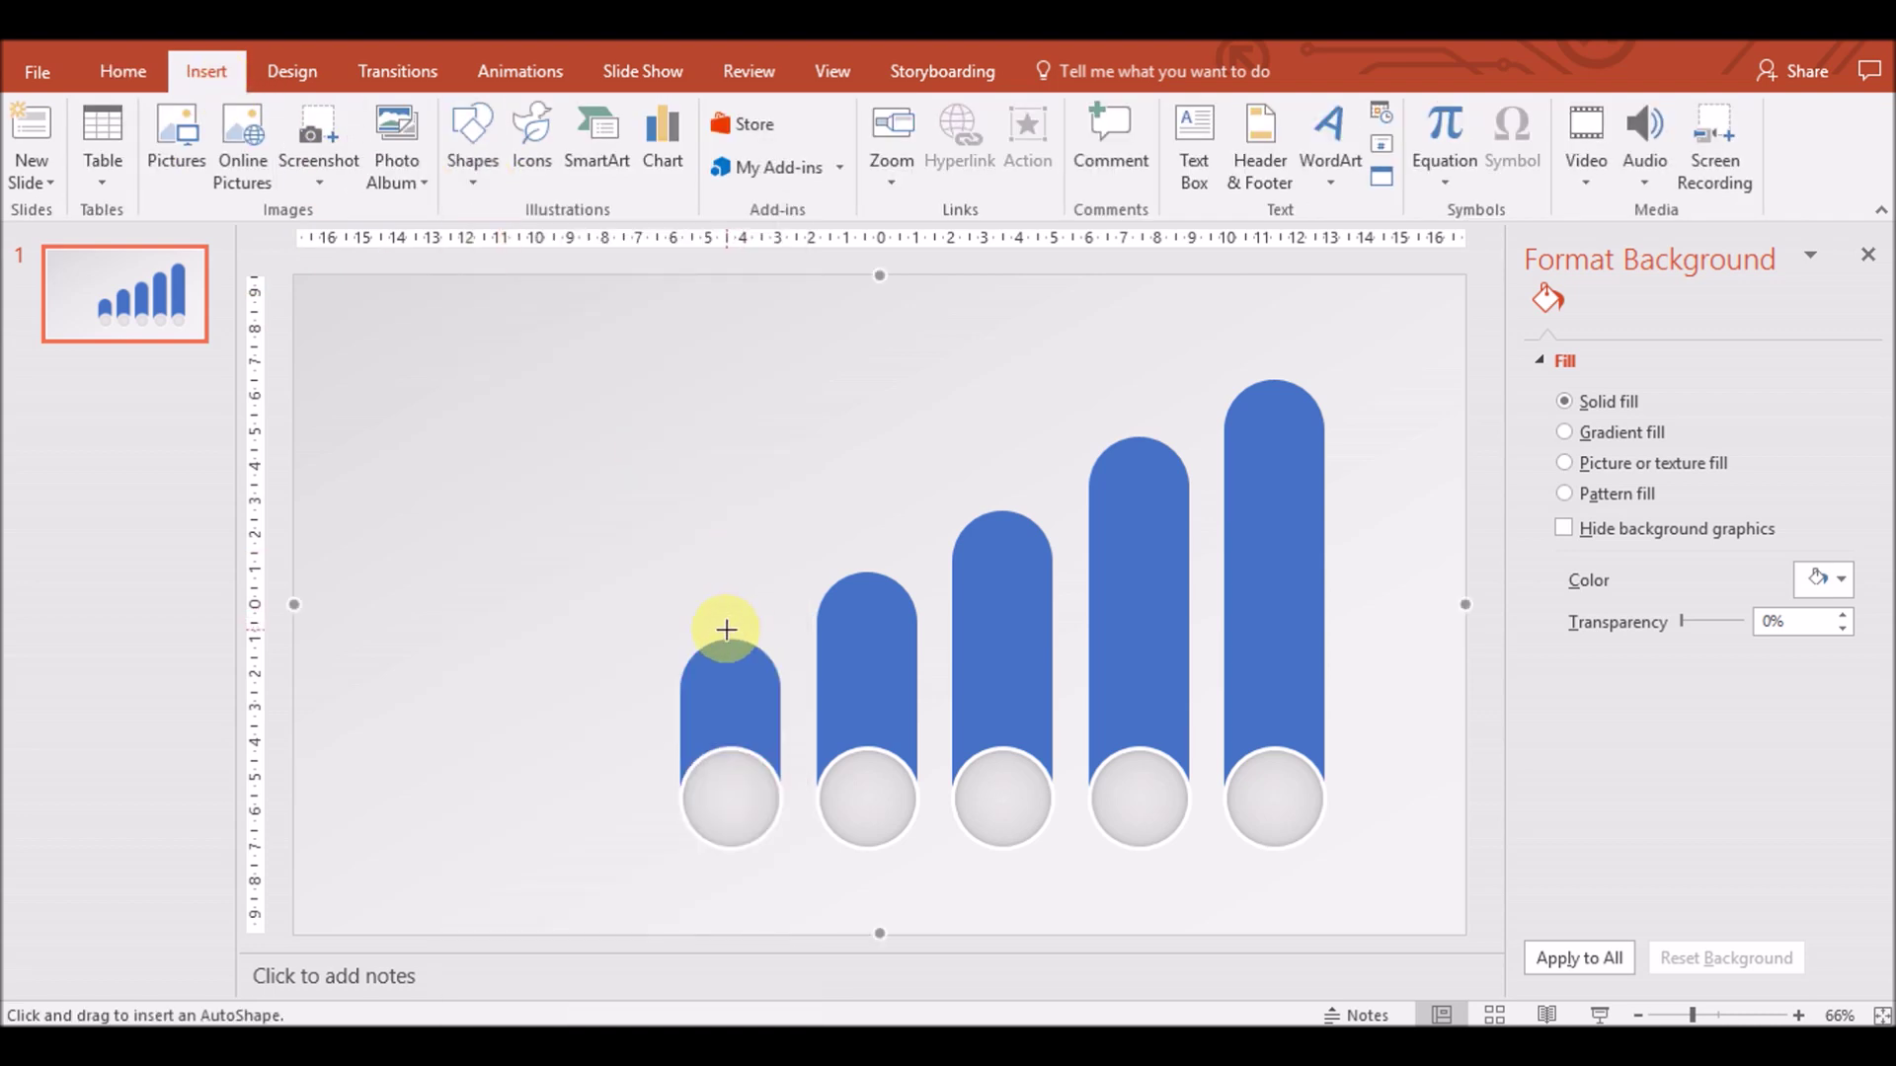
pyautogui.moveTo(731, 639); pyautogui.dragTo(729, 525)
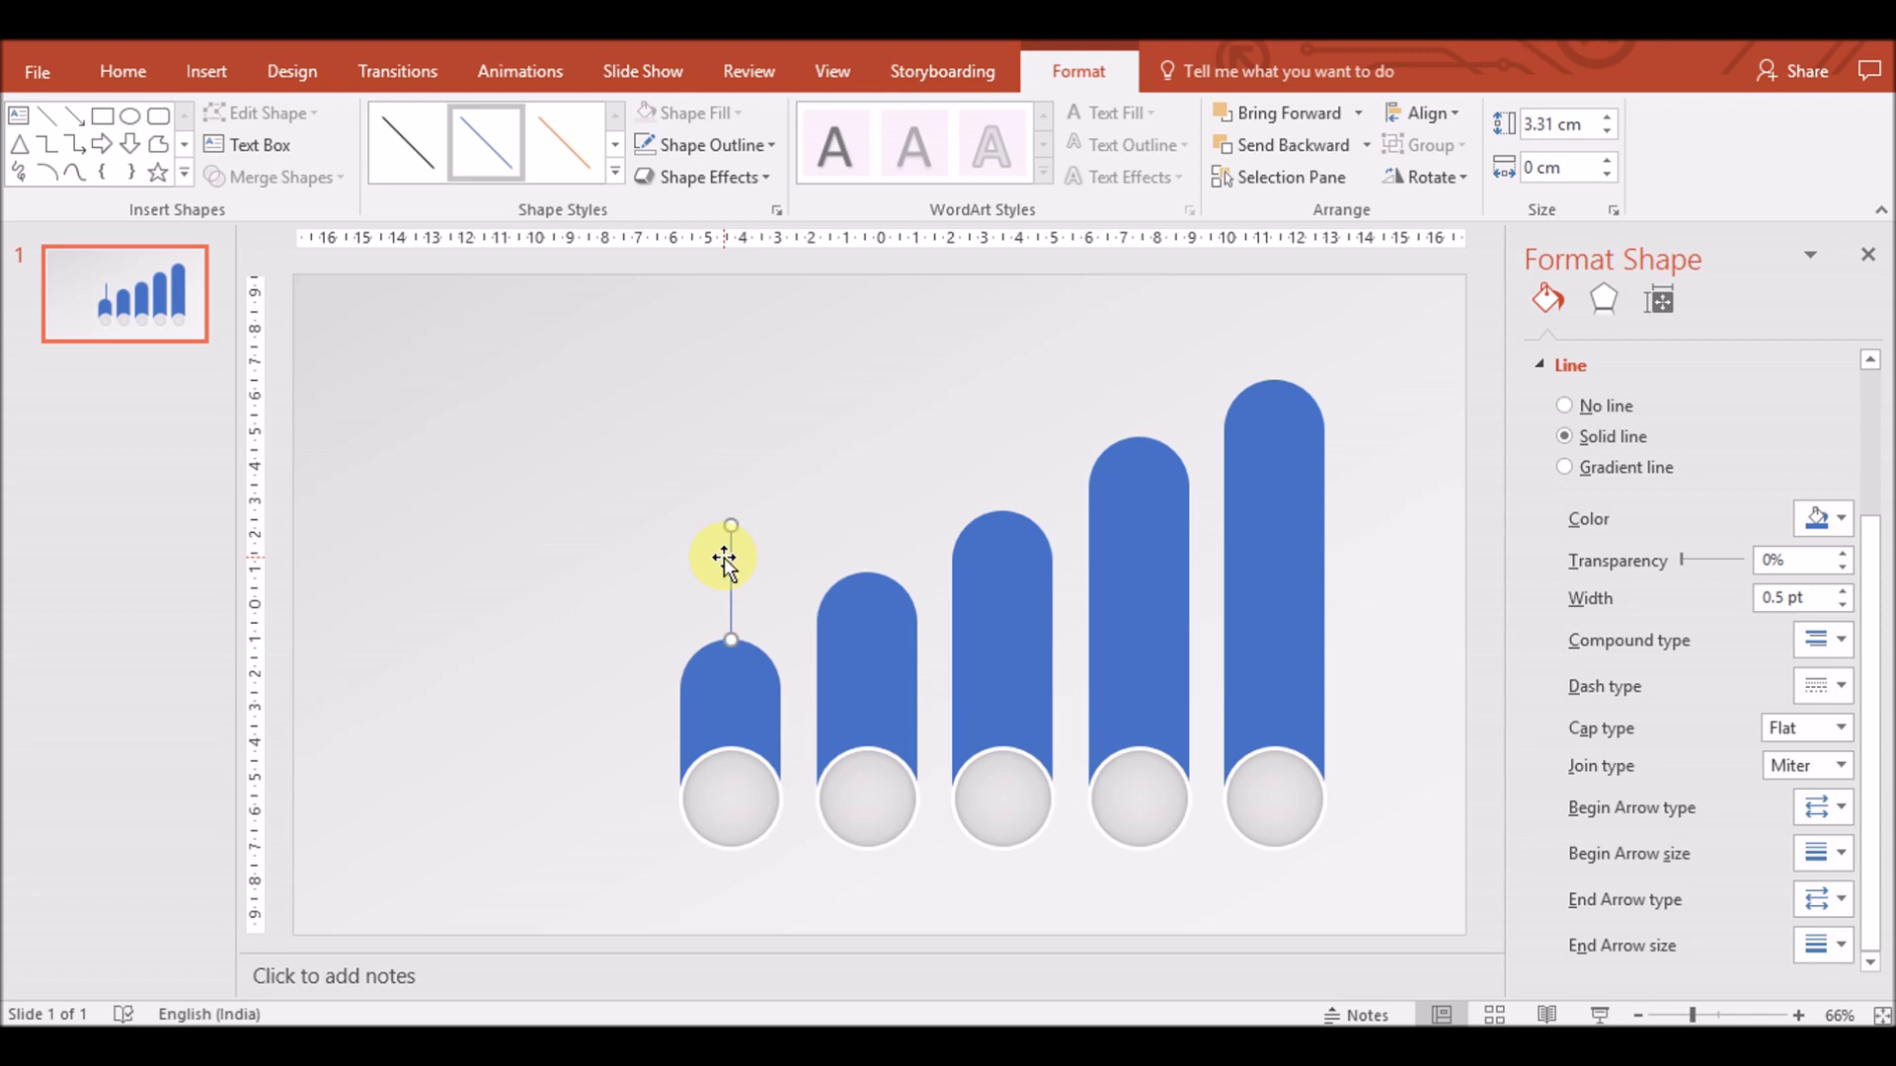
# Colour the line dark grey and give its top end an oval dot
pyautogui.click(1839, 520)
pyautogui.click(1694, 644)
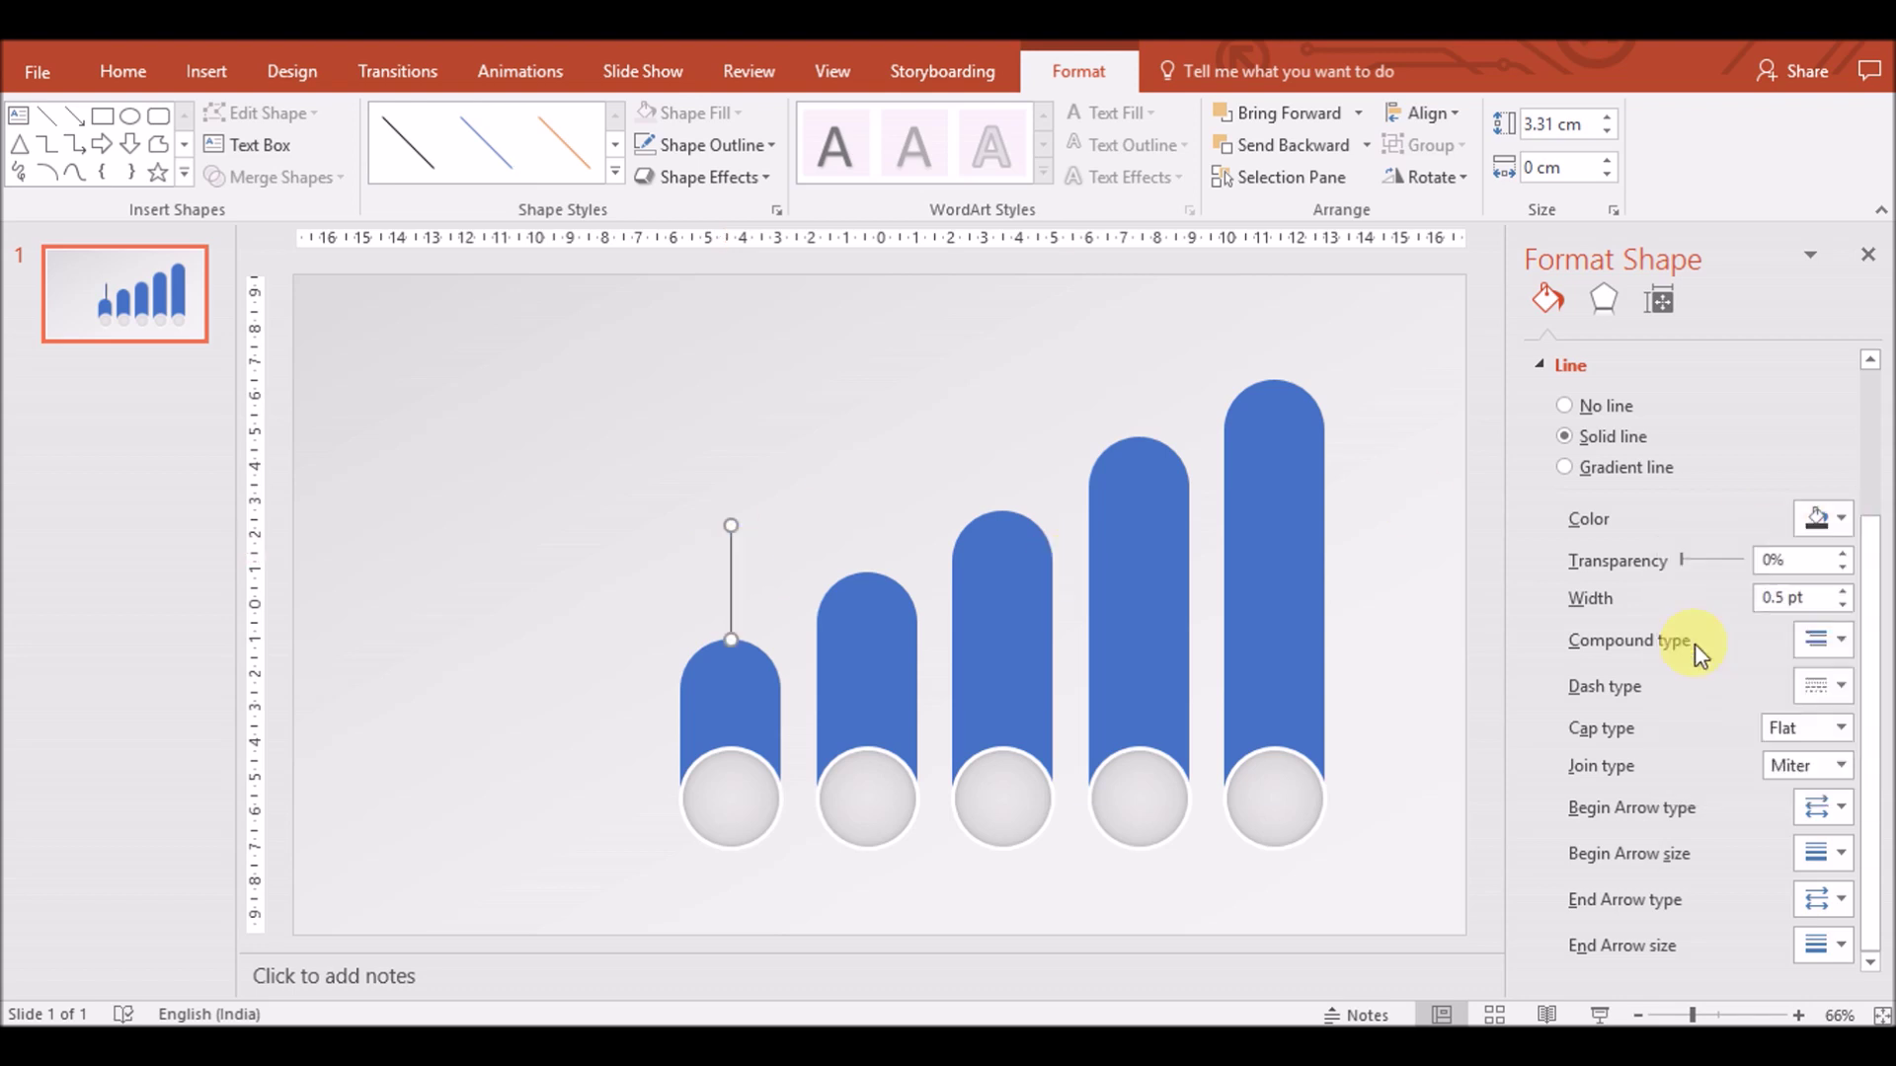
pyautogui.click(1836, 950)
pyautogui.click(1834, 950)
pyautogui.click(1840, 898)
pyautogui.click(1825, 944)
pyautogui.click(1277, 918)
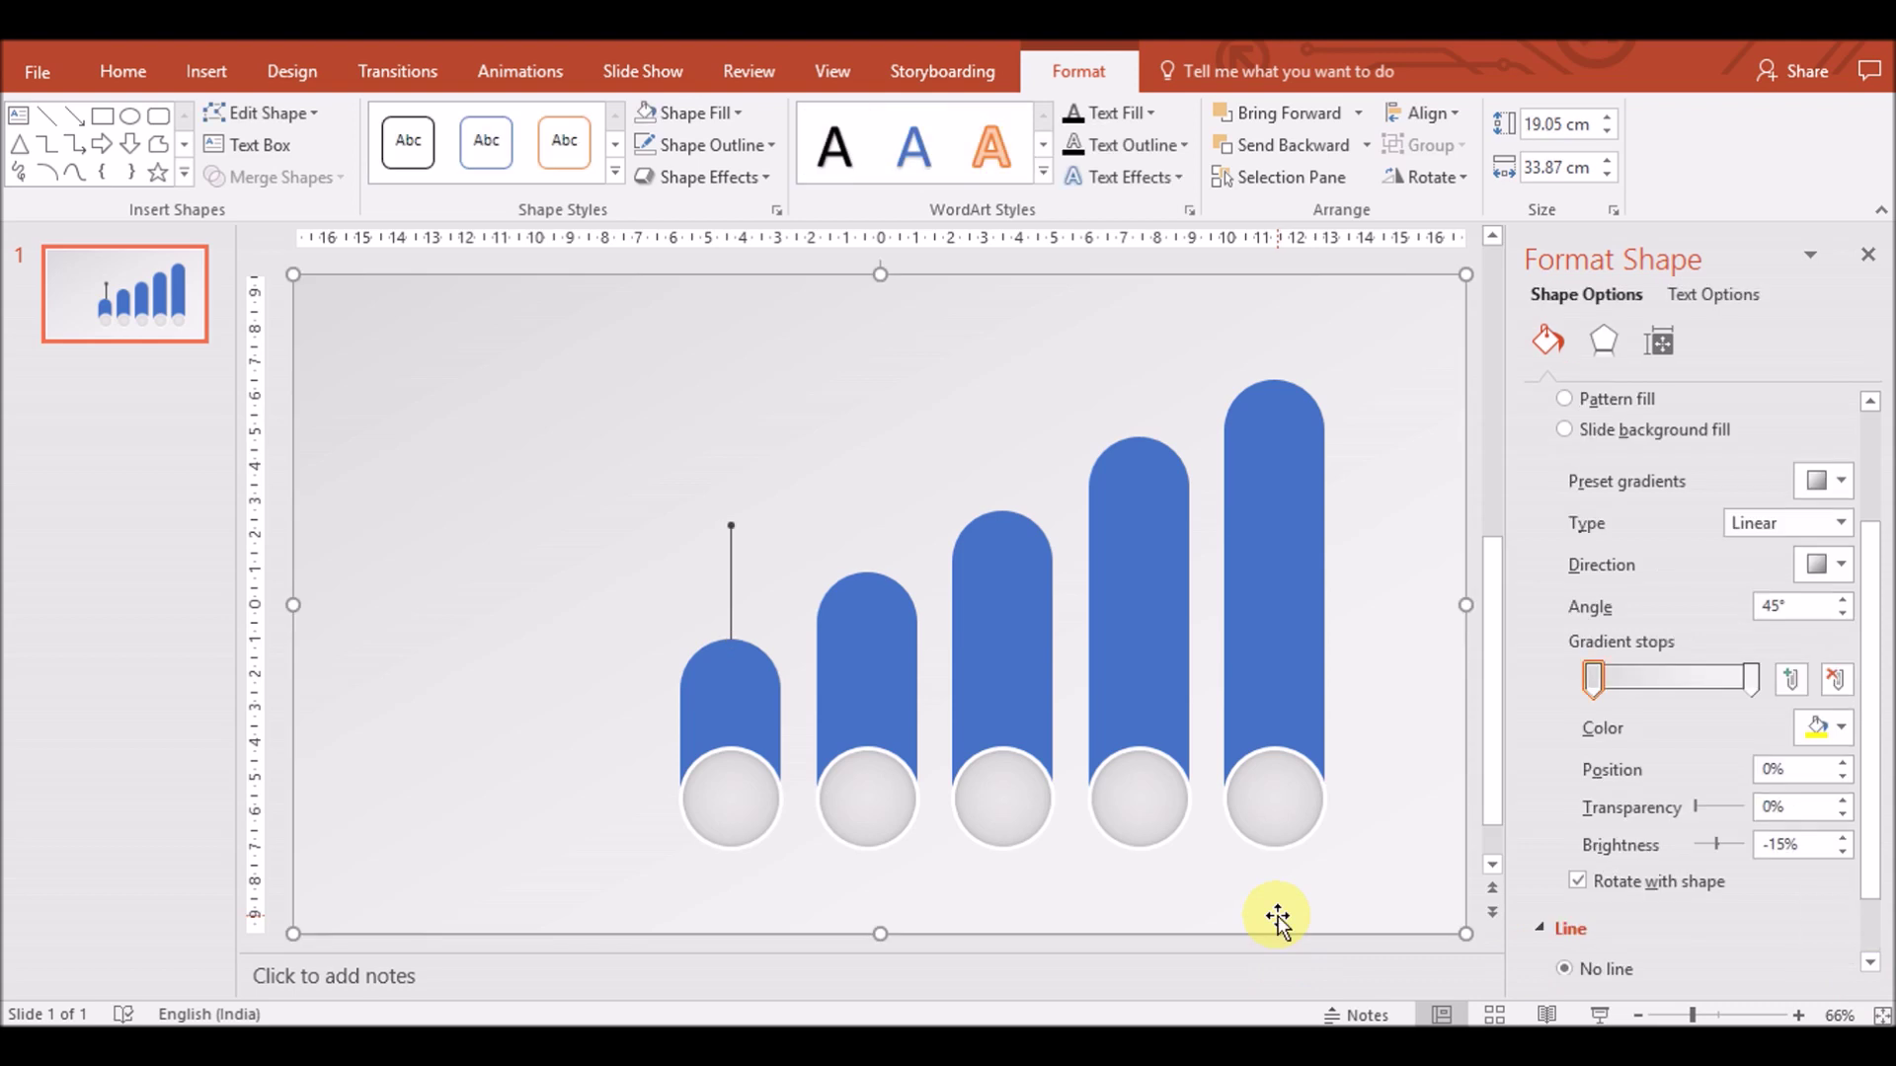
# Lighten the line to a lighter grey and review its begin and end arrow settings
pyautogui.click(725, 590)
pyautogui.click(1824, 584)
pyautogui.click(1679, 743)
pyautogui.click(851, 699)
pyautogui.click(728, 607)
pyautogui.click(1840, 964)
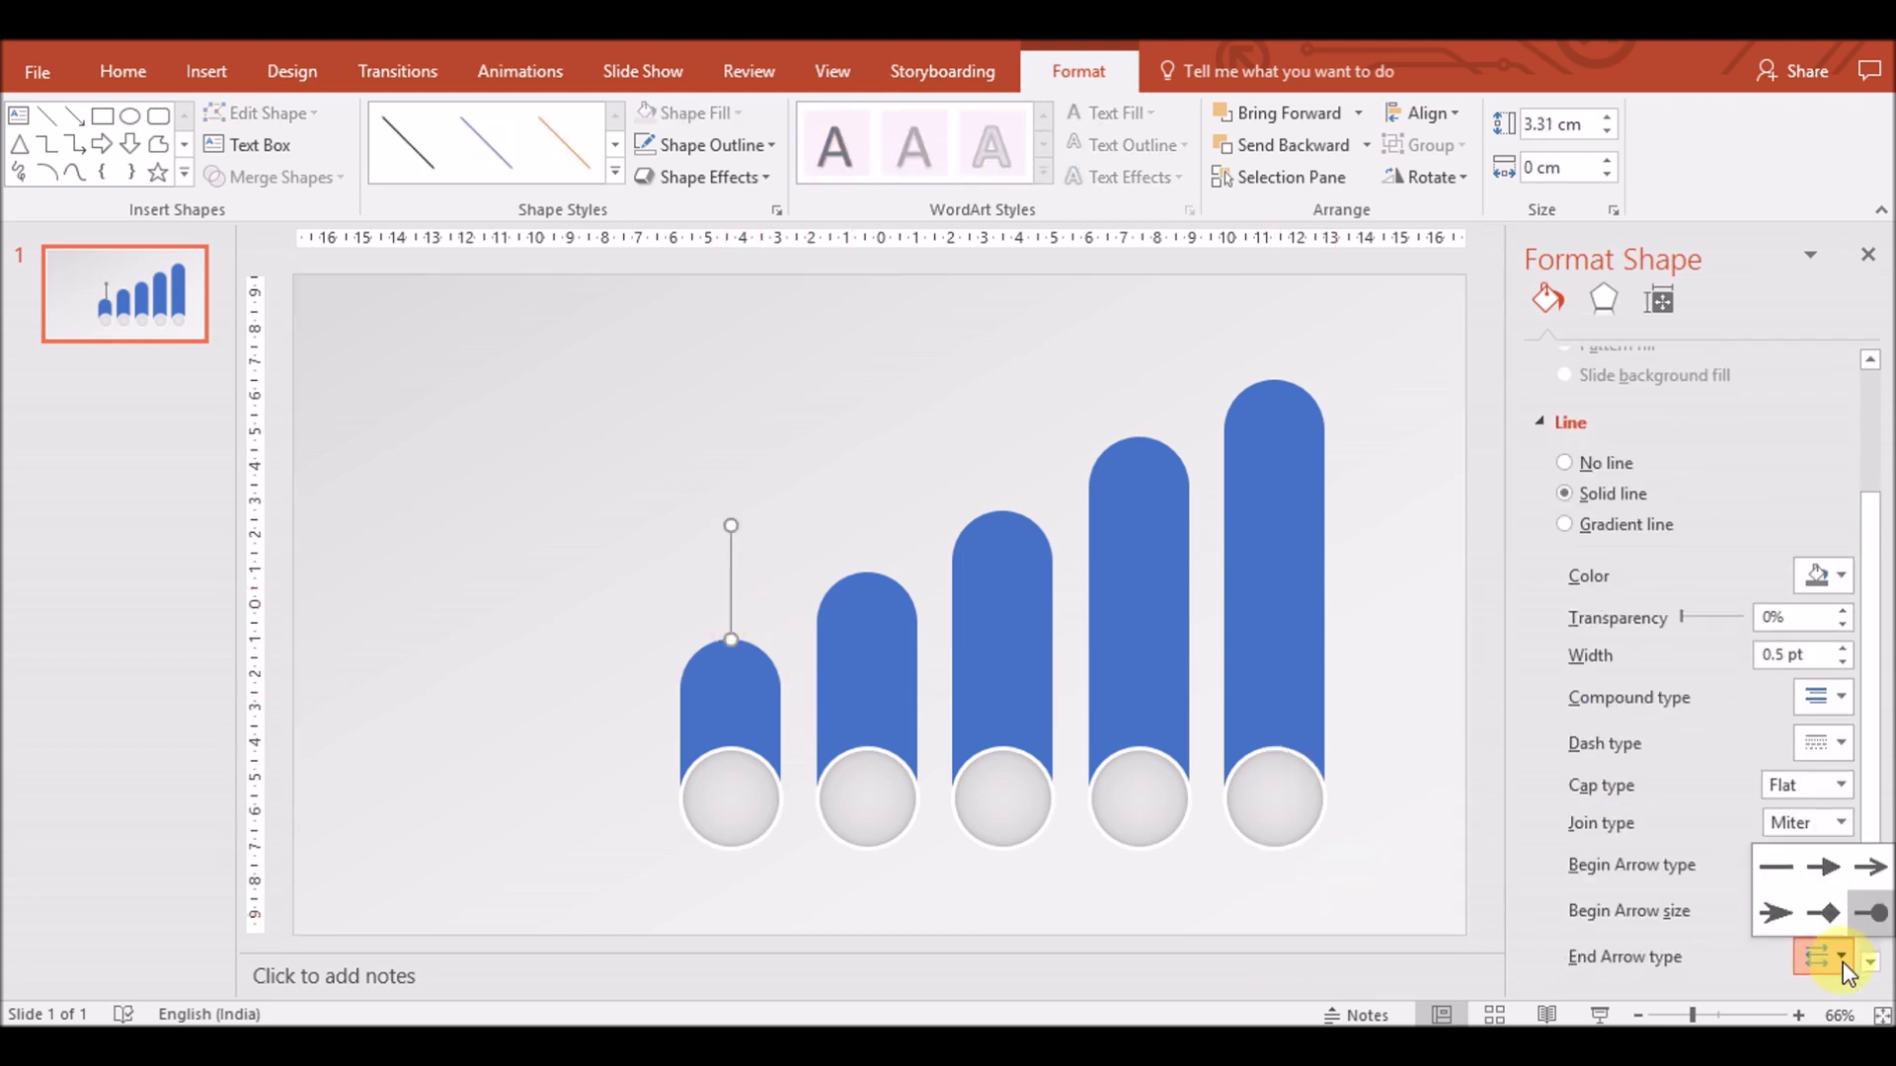
pyautogui.scroll(-1, 1842, 962)
pyautogui.click(1841, 807)
pyautogui.click(1840, 899)
pyautogui.click(1841, 899)
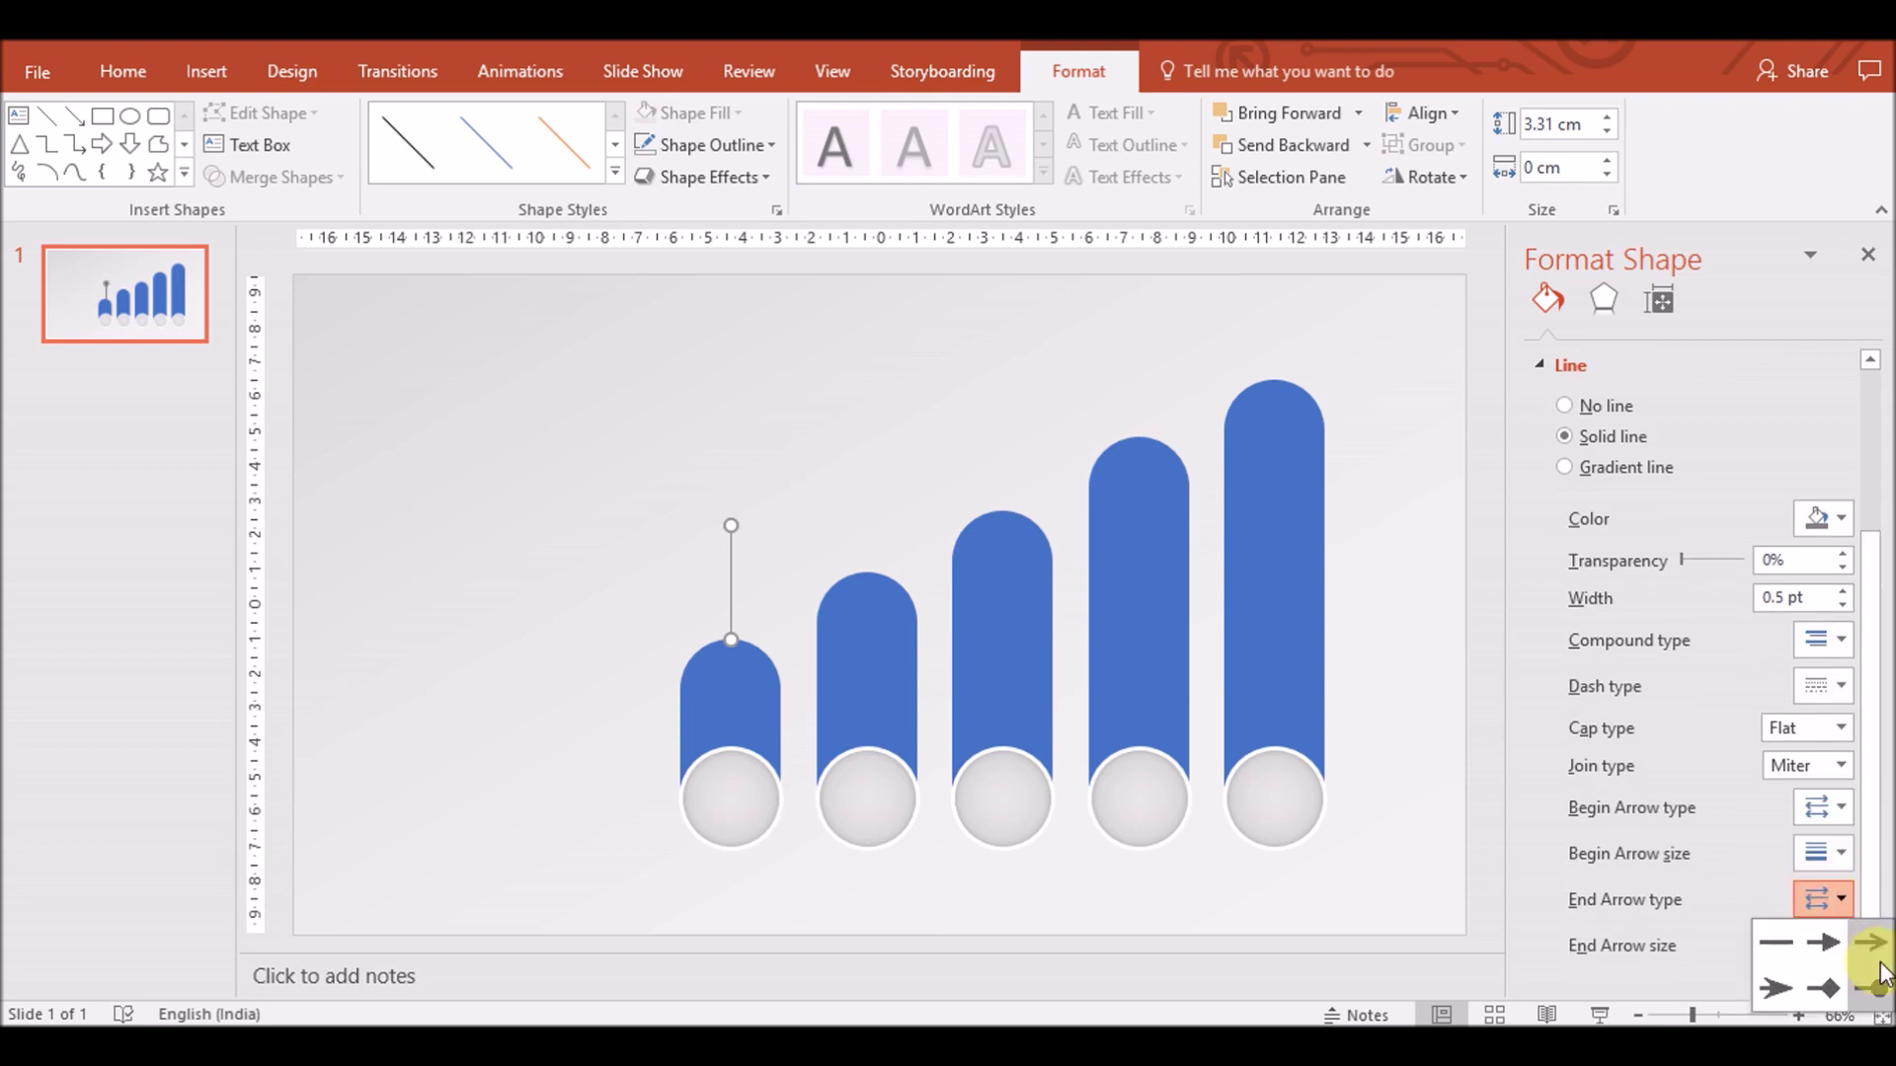
pyautogui.click(1355, 763)
# Set the line's final grey and copy it above the other bars
pyautogui.click(834, 627)
pyautogui.click(731, 590)
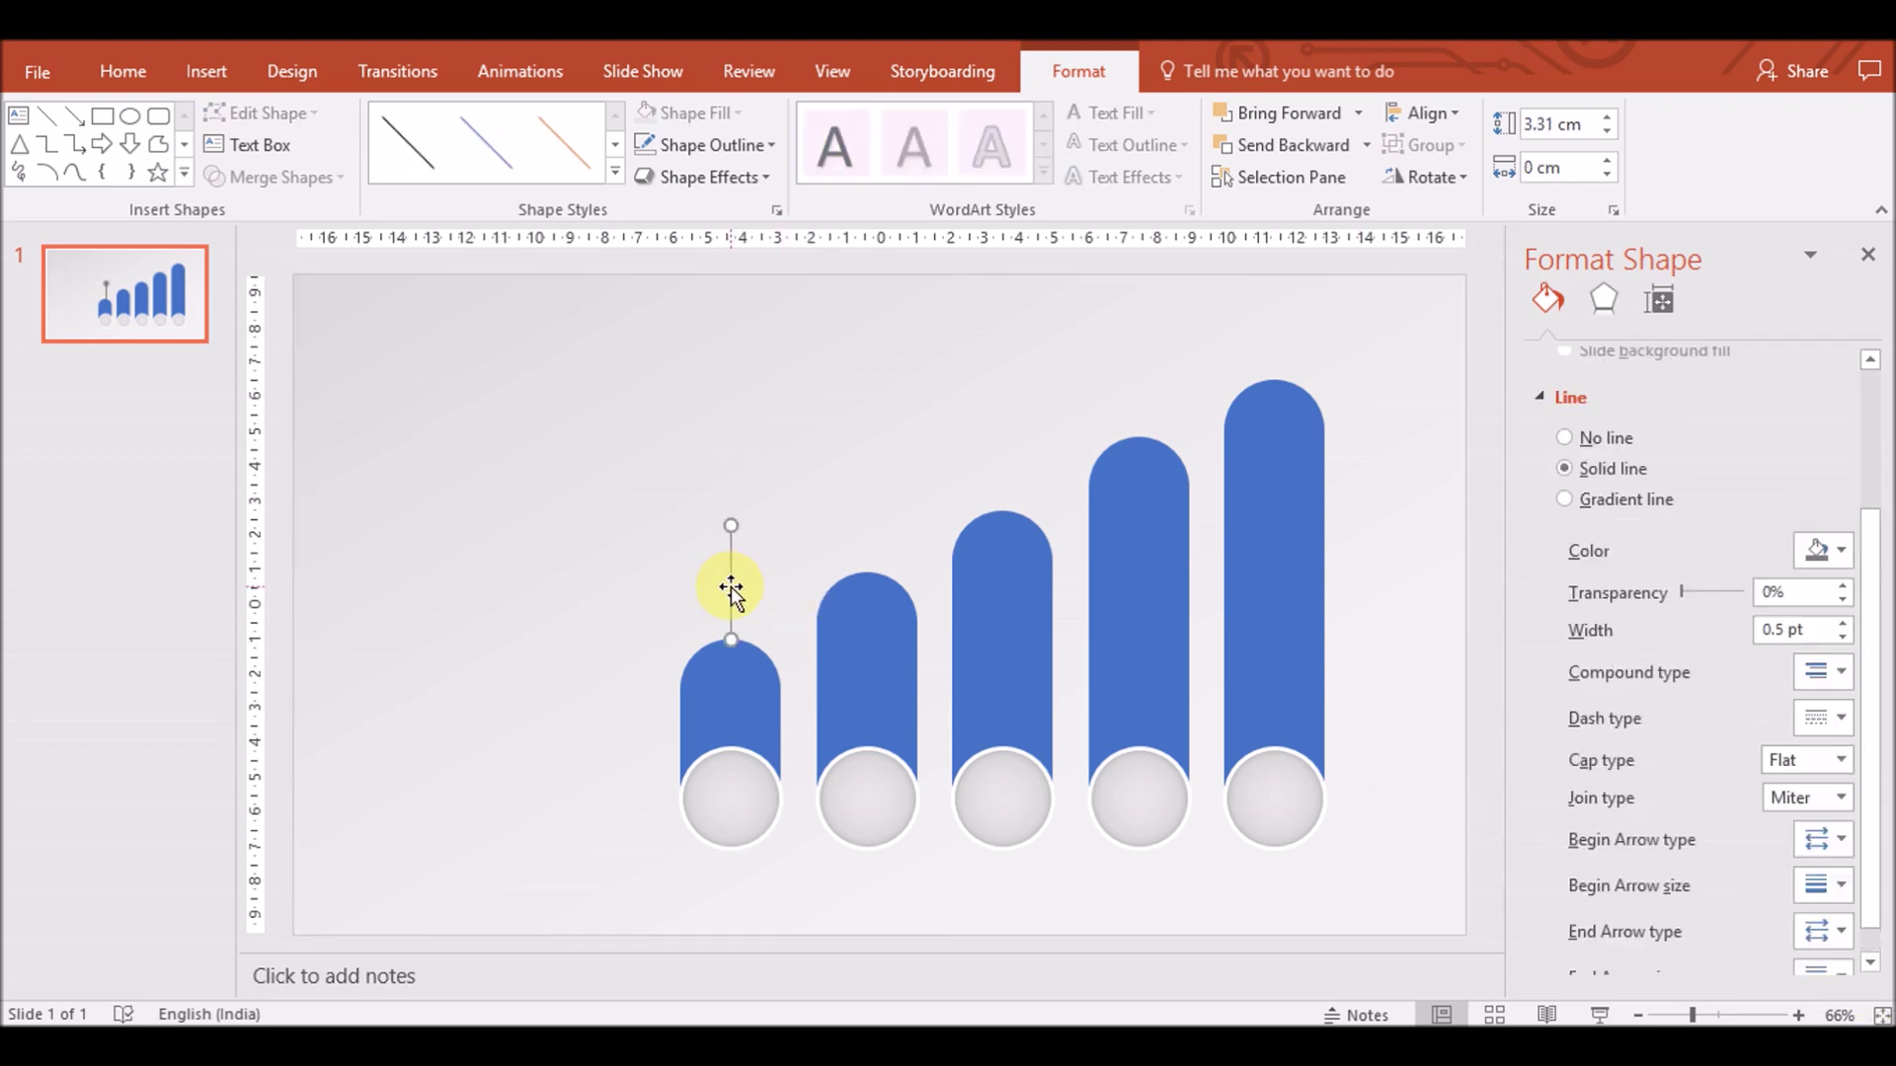
pyautogui.click(1840, 550)
pyautogui.click(1670, 690)
pyautogui.click(1352, 654)
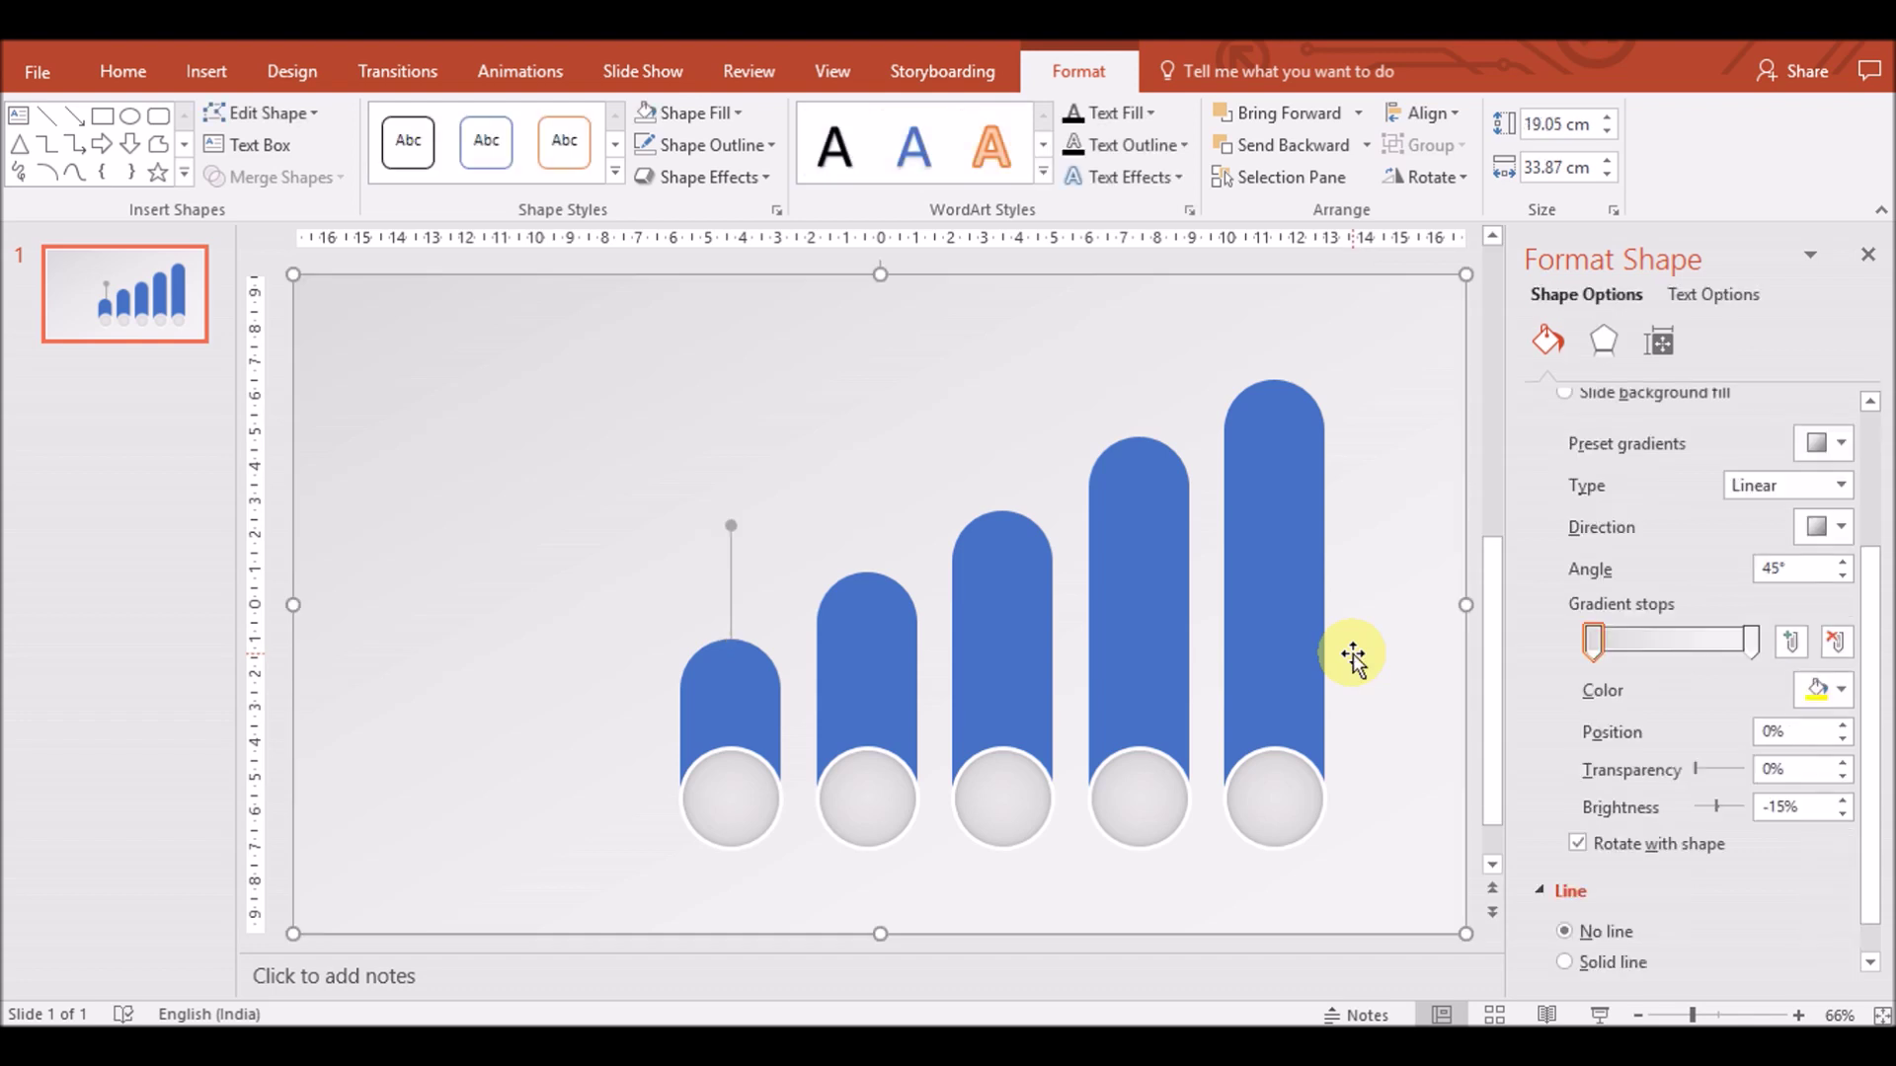
pyautogui.moveTo(730, 575); pyautogui.dragTo(744, 599)
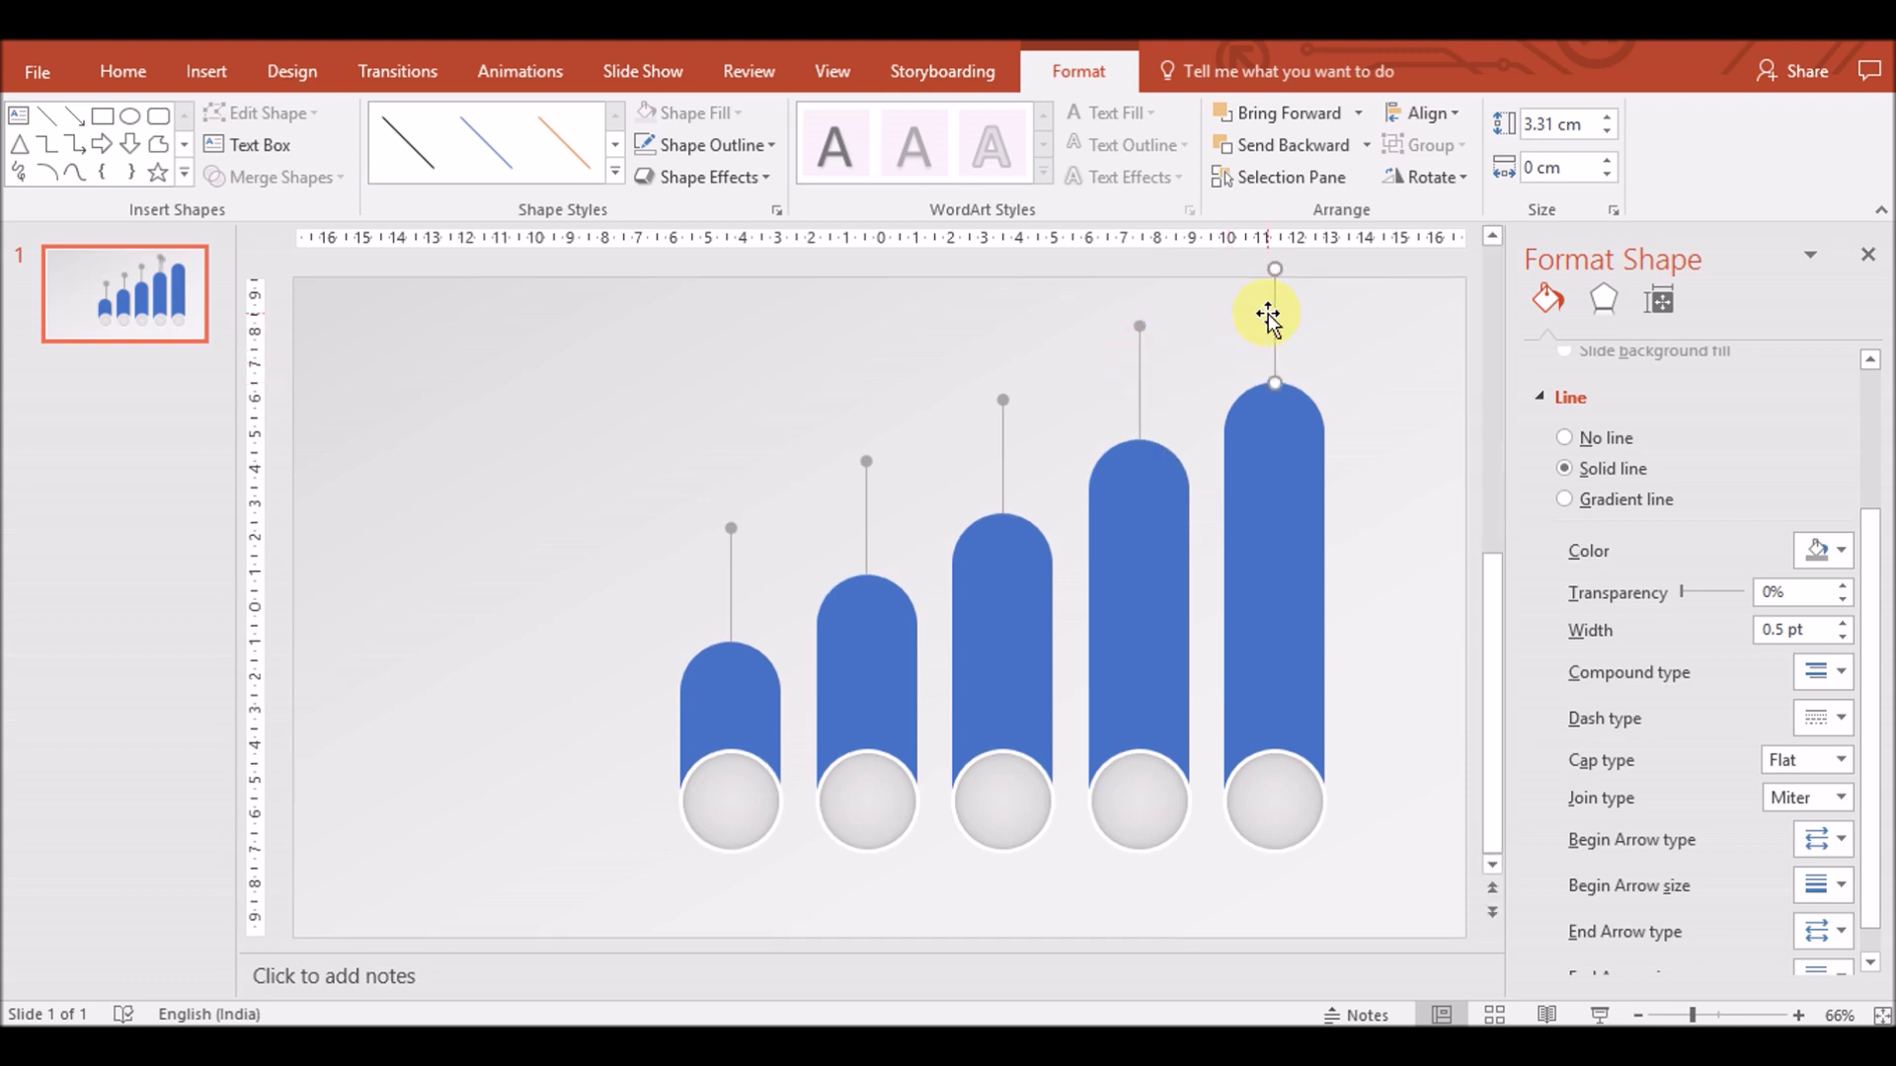
pyautogui.hotkey('ctrl', 'a')
# Select the bars without the background shape and nudge them lower
pyautogui.moveTo(884, 280); pyautogui.dragTo(881, 283)
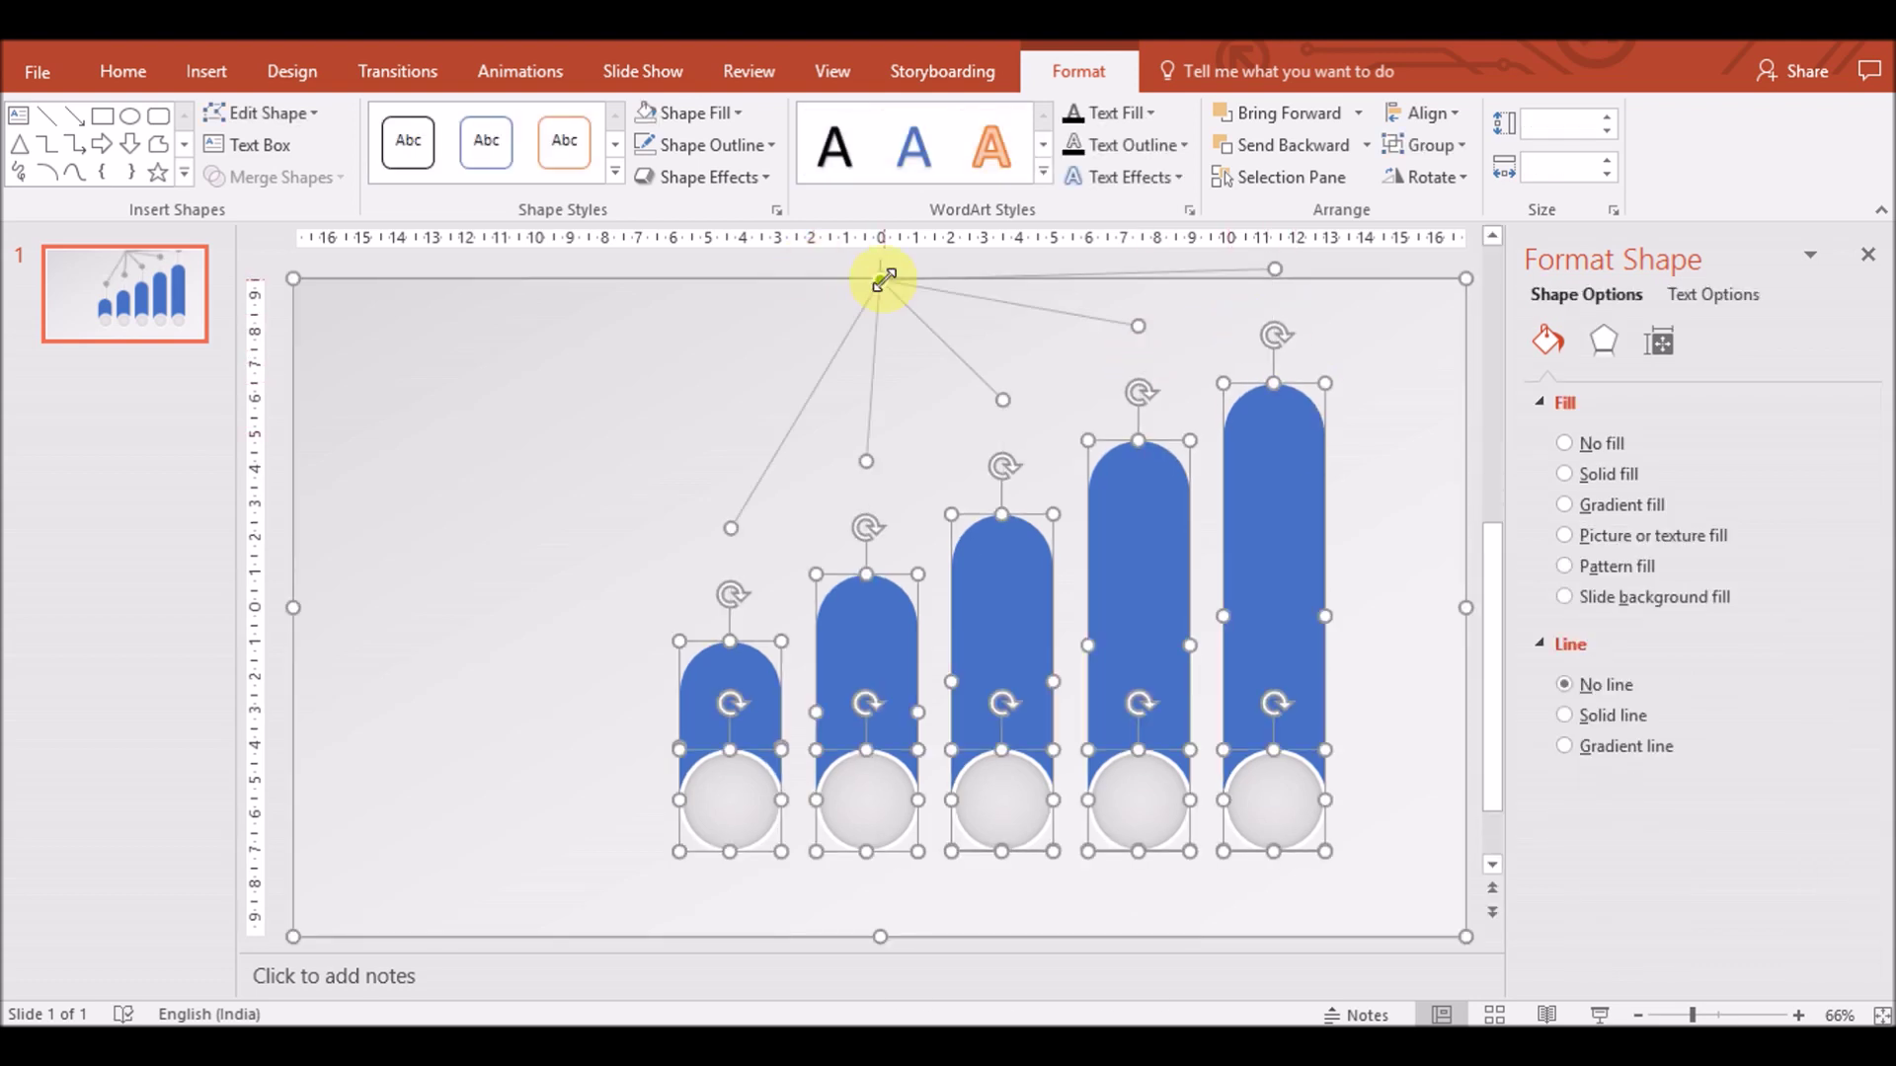
pyautogui.hotkey('ctrl', 'z')
pyautogui.keyDown('shift'); pyautogui.click(762, 280); pyautogui.keyUp('shift')
pyautogui.press('Down')
pyautogui.press('Down')
pyautogui.press('Down')
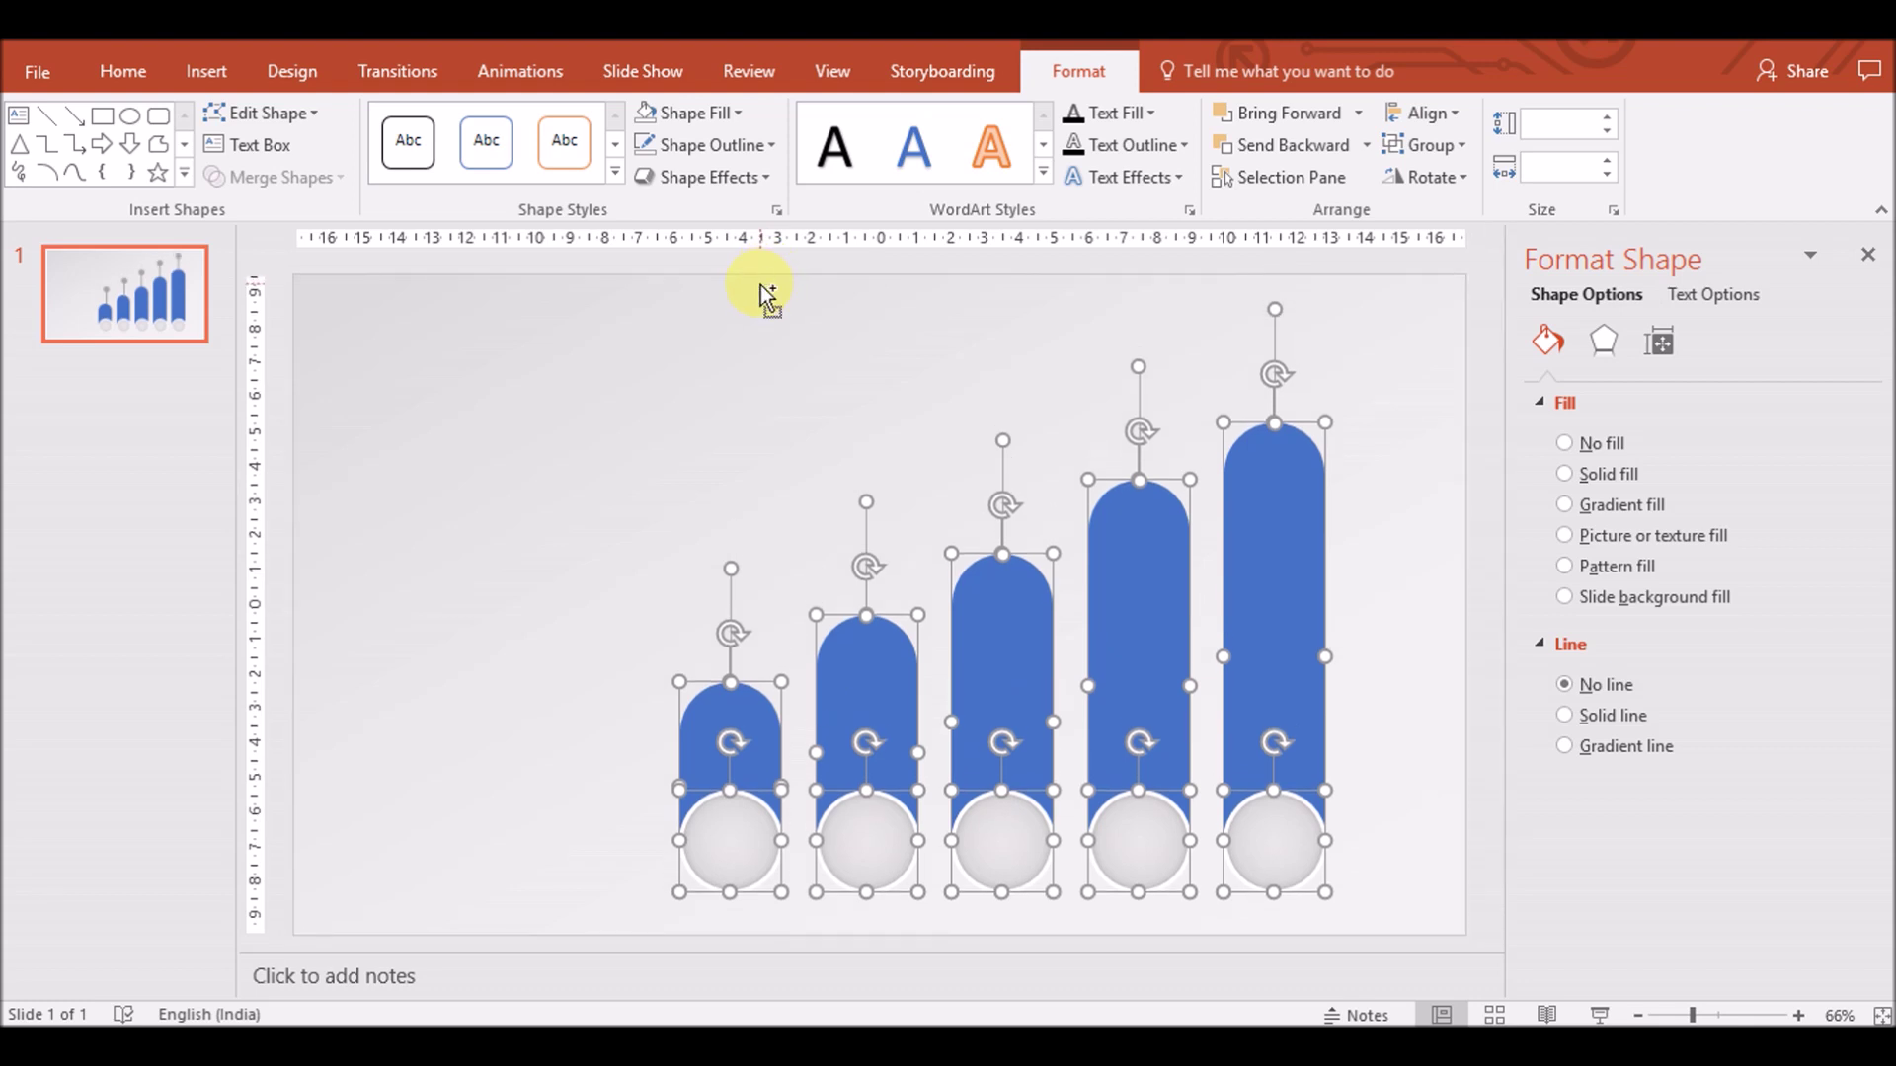
pyautogui.click(766, 294)
# Shrink the bar set from its top-left corner to 15.07 × 16.65 cm, then ungroup it
pyautogui.moveTo(669, 295); pyautogui.dragTo(747, 385)
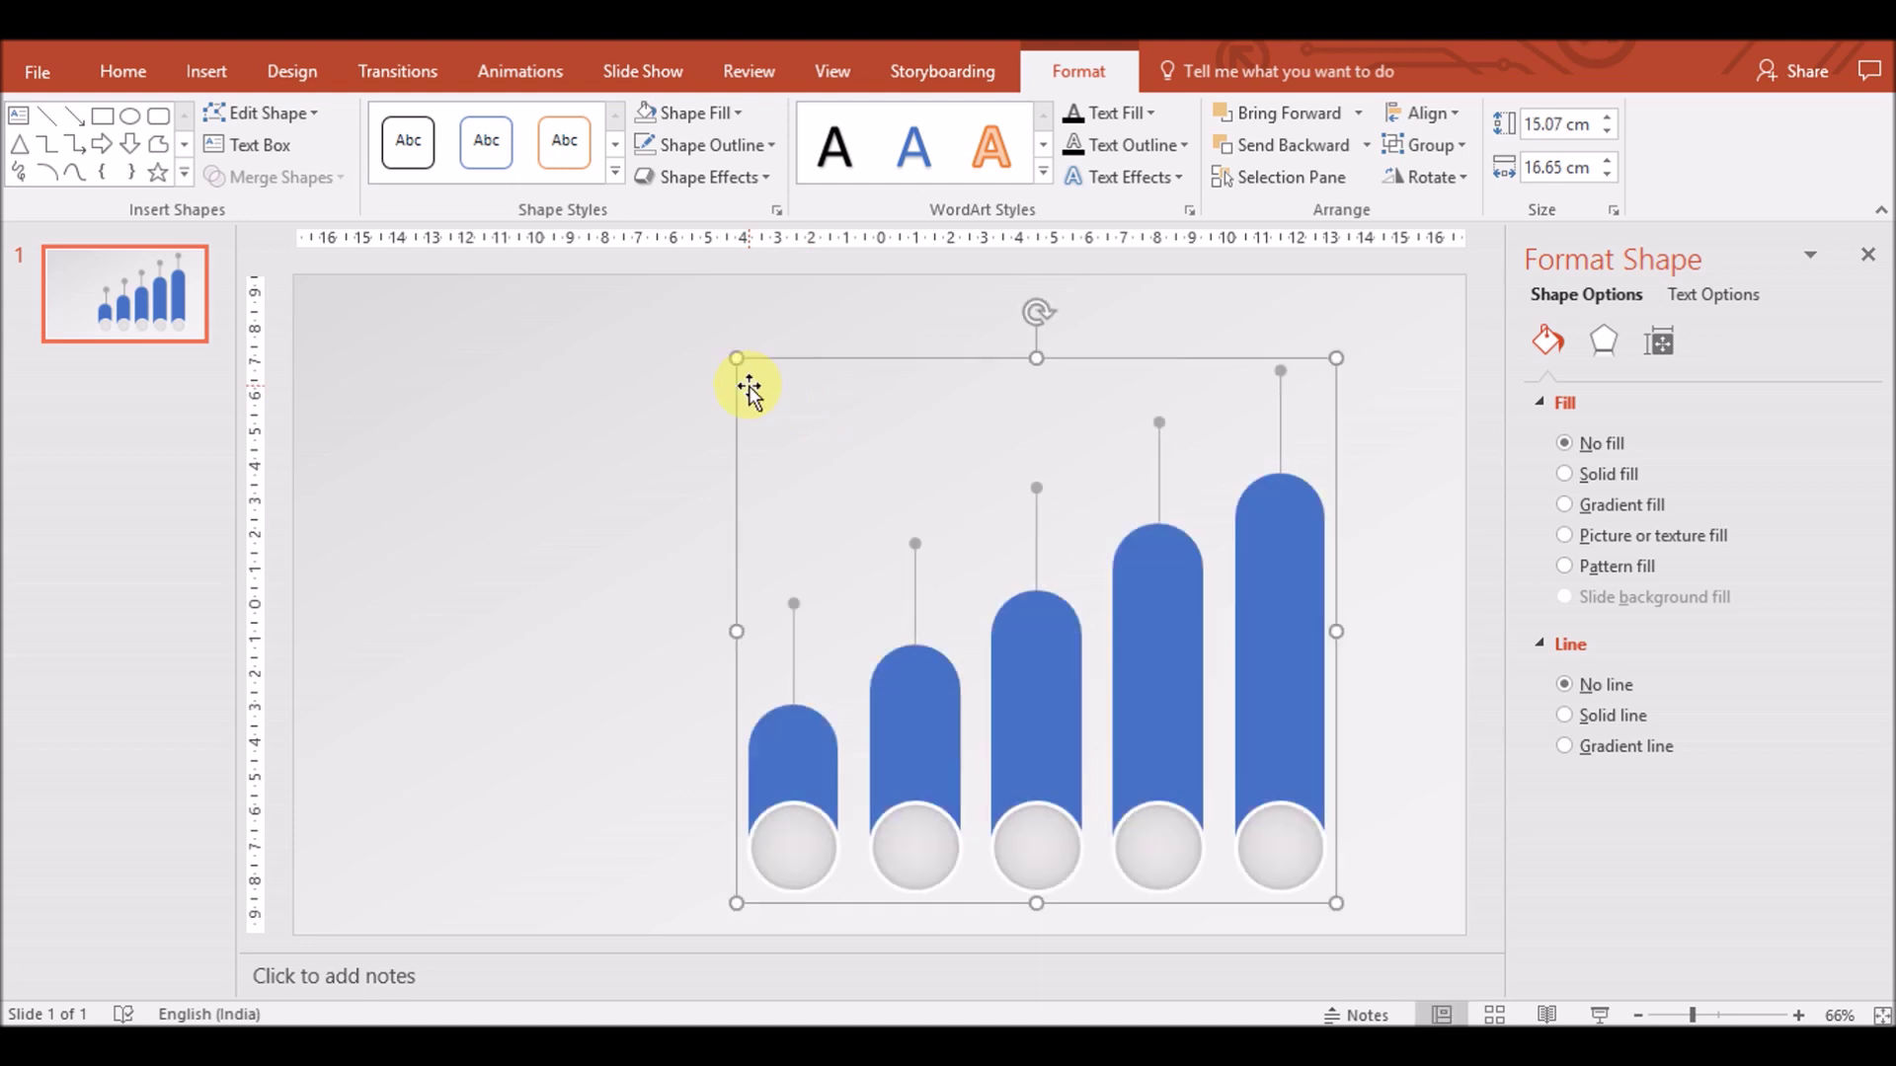
pyautogui.rightClick(1254, 660)
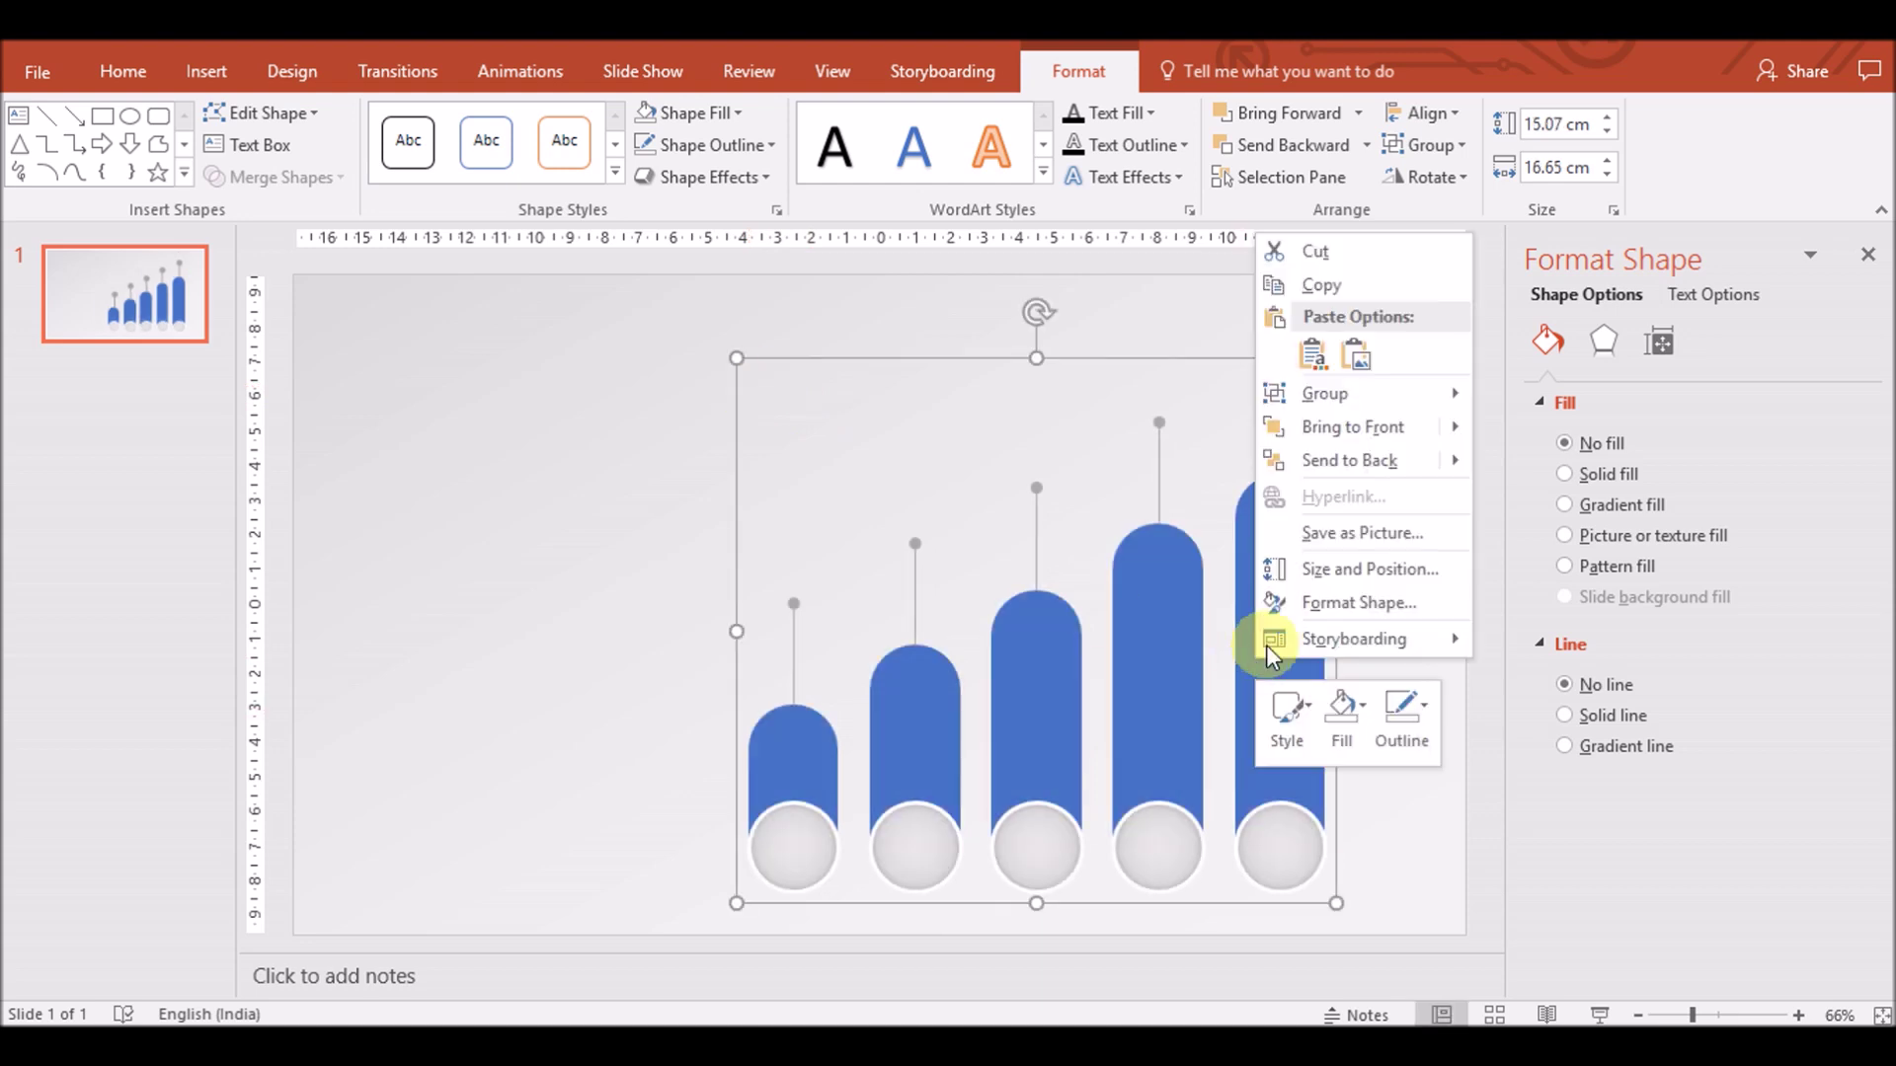
pyautogui.click(1550, 464)
pyautogui.click(1368, 656)
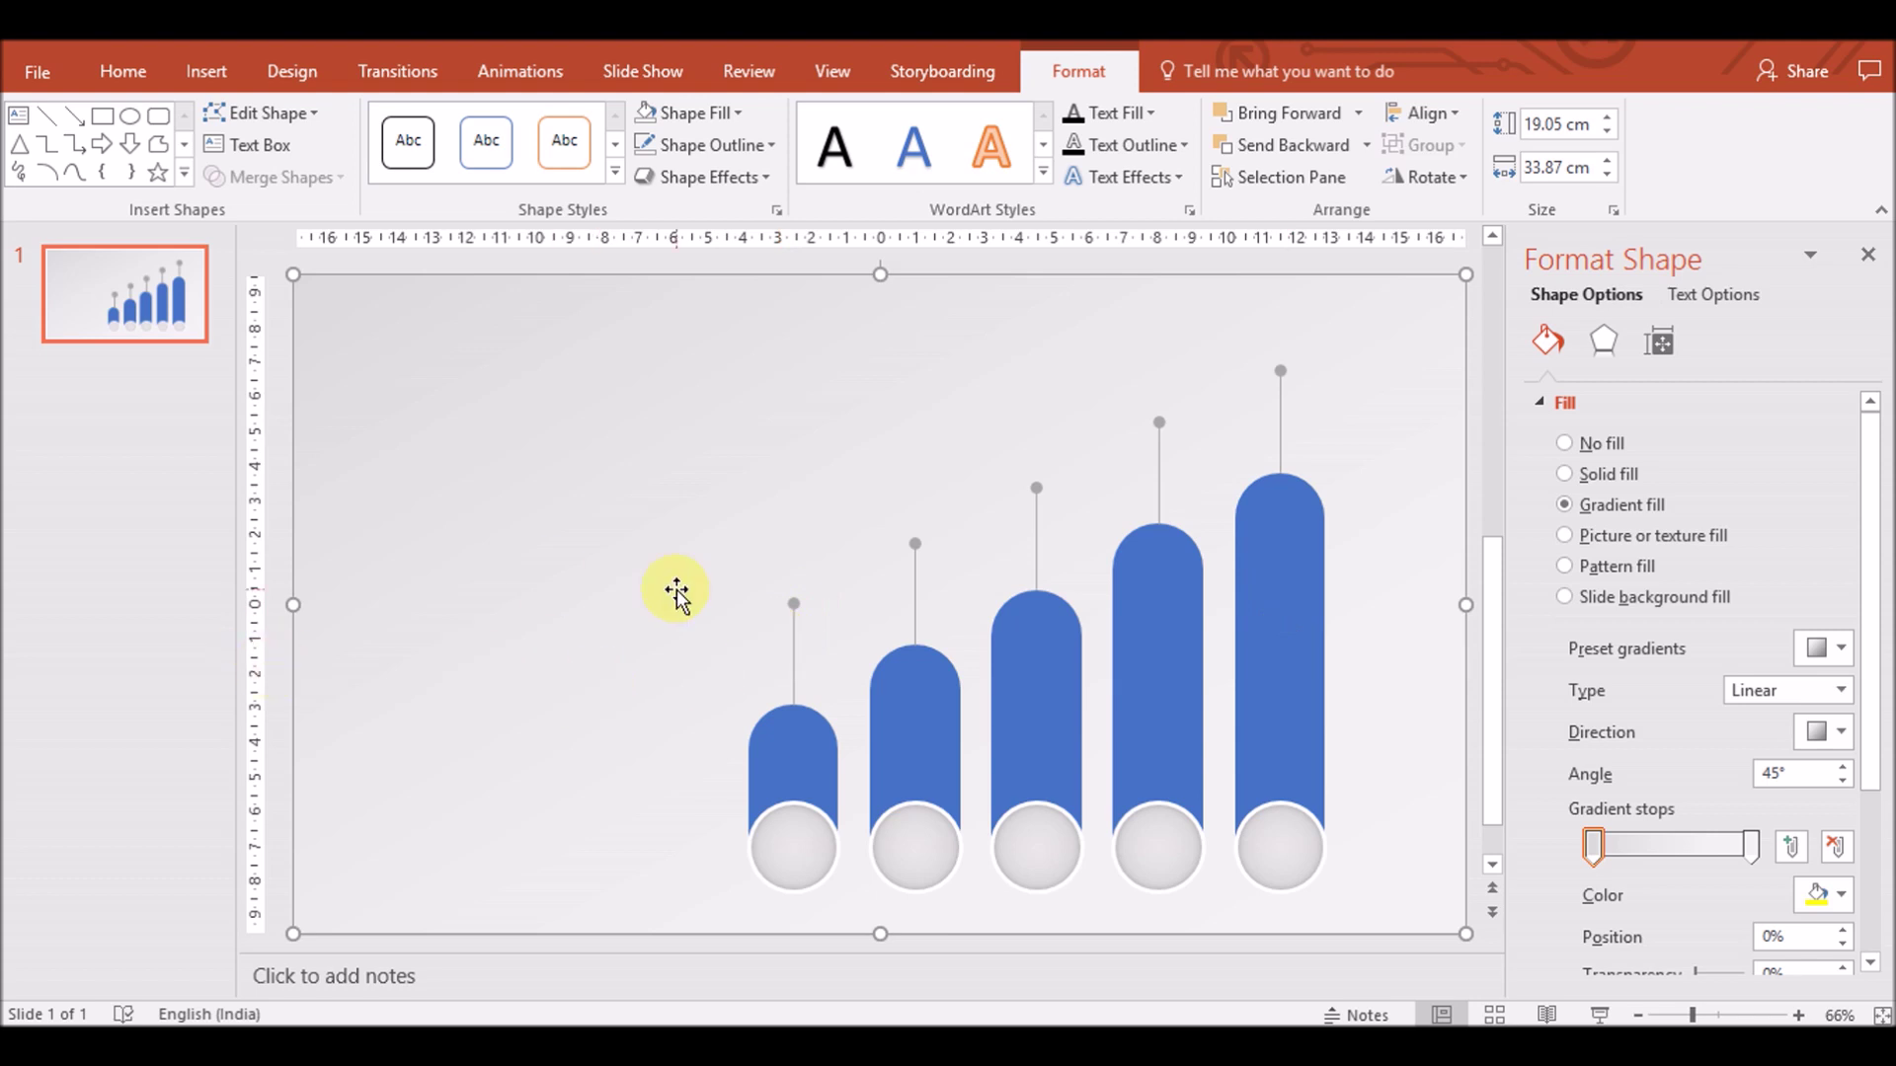
pyautogui.click(272, 790)
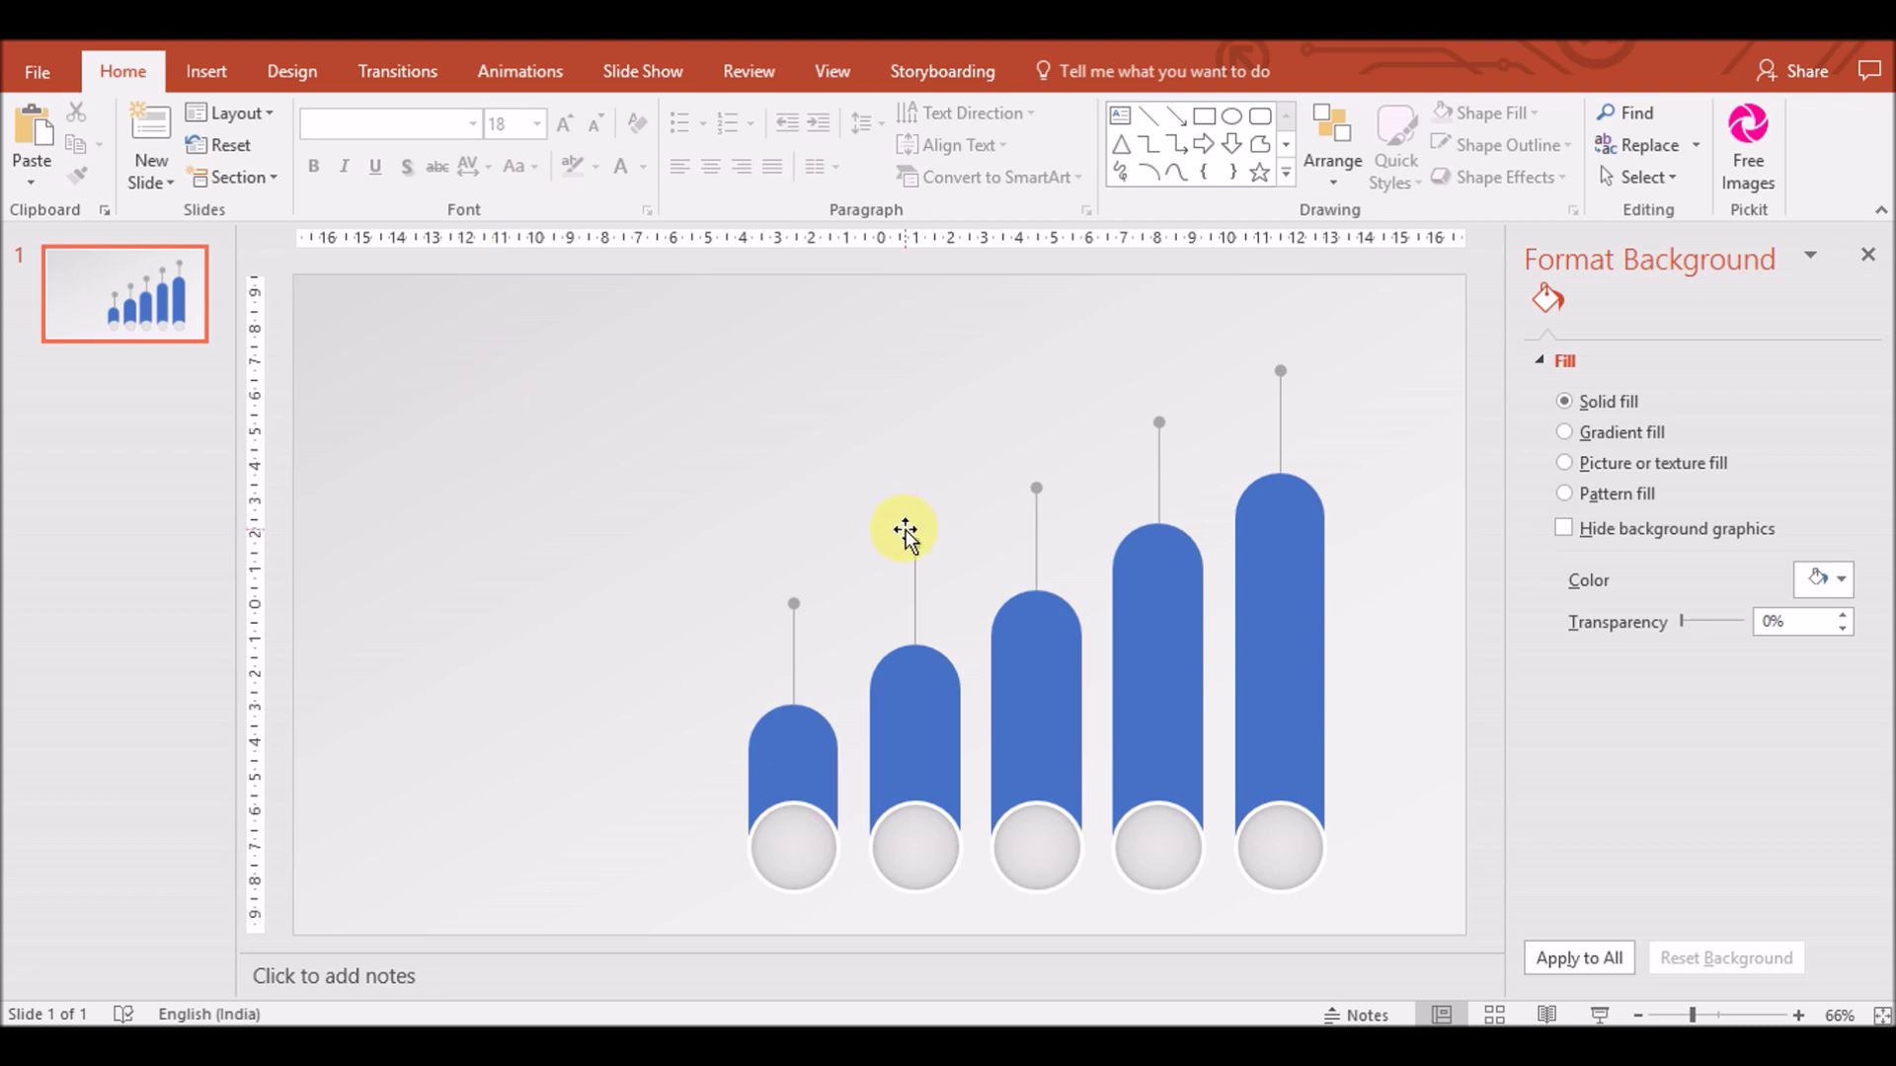
# Select the fifth bar with its line and circle and nudge it right
pyautogui.click(805, 755)
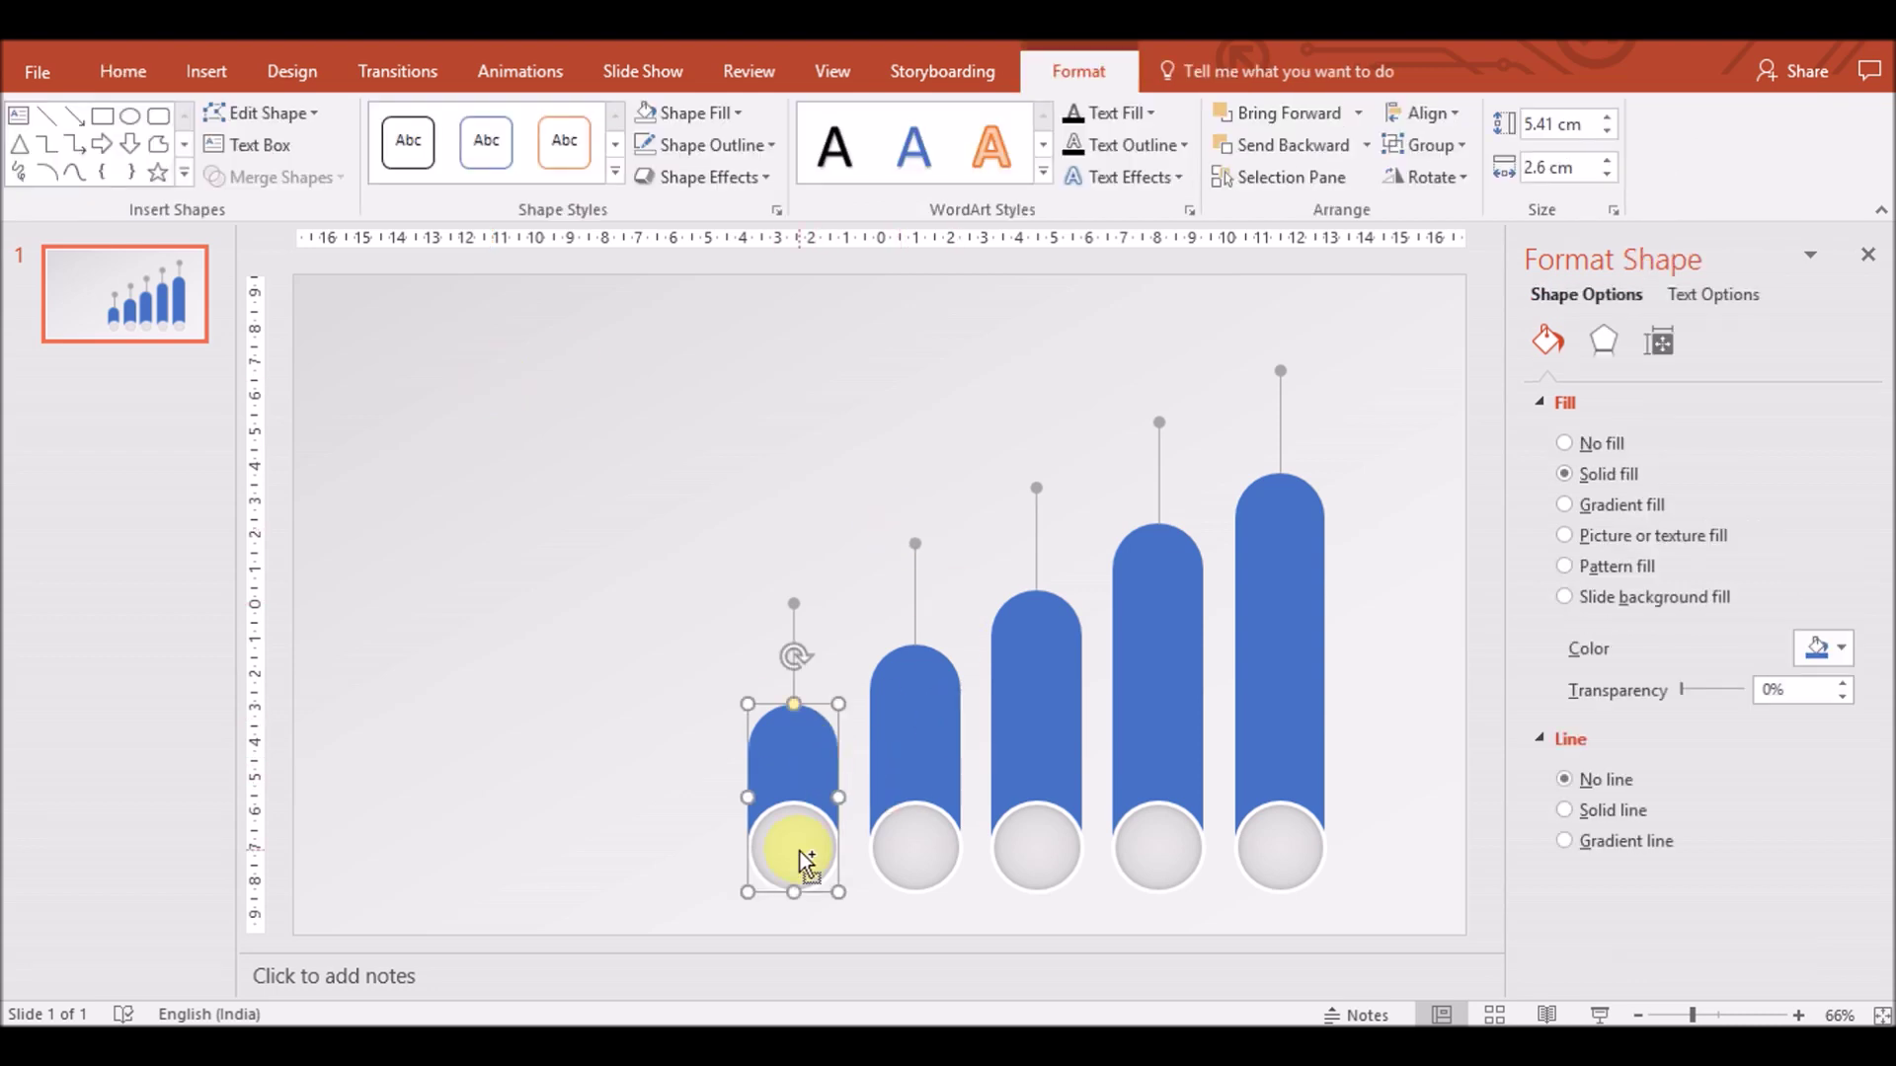
pyautogui.click(794, 610)
pyautogui.click(914, 676)
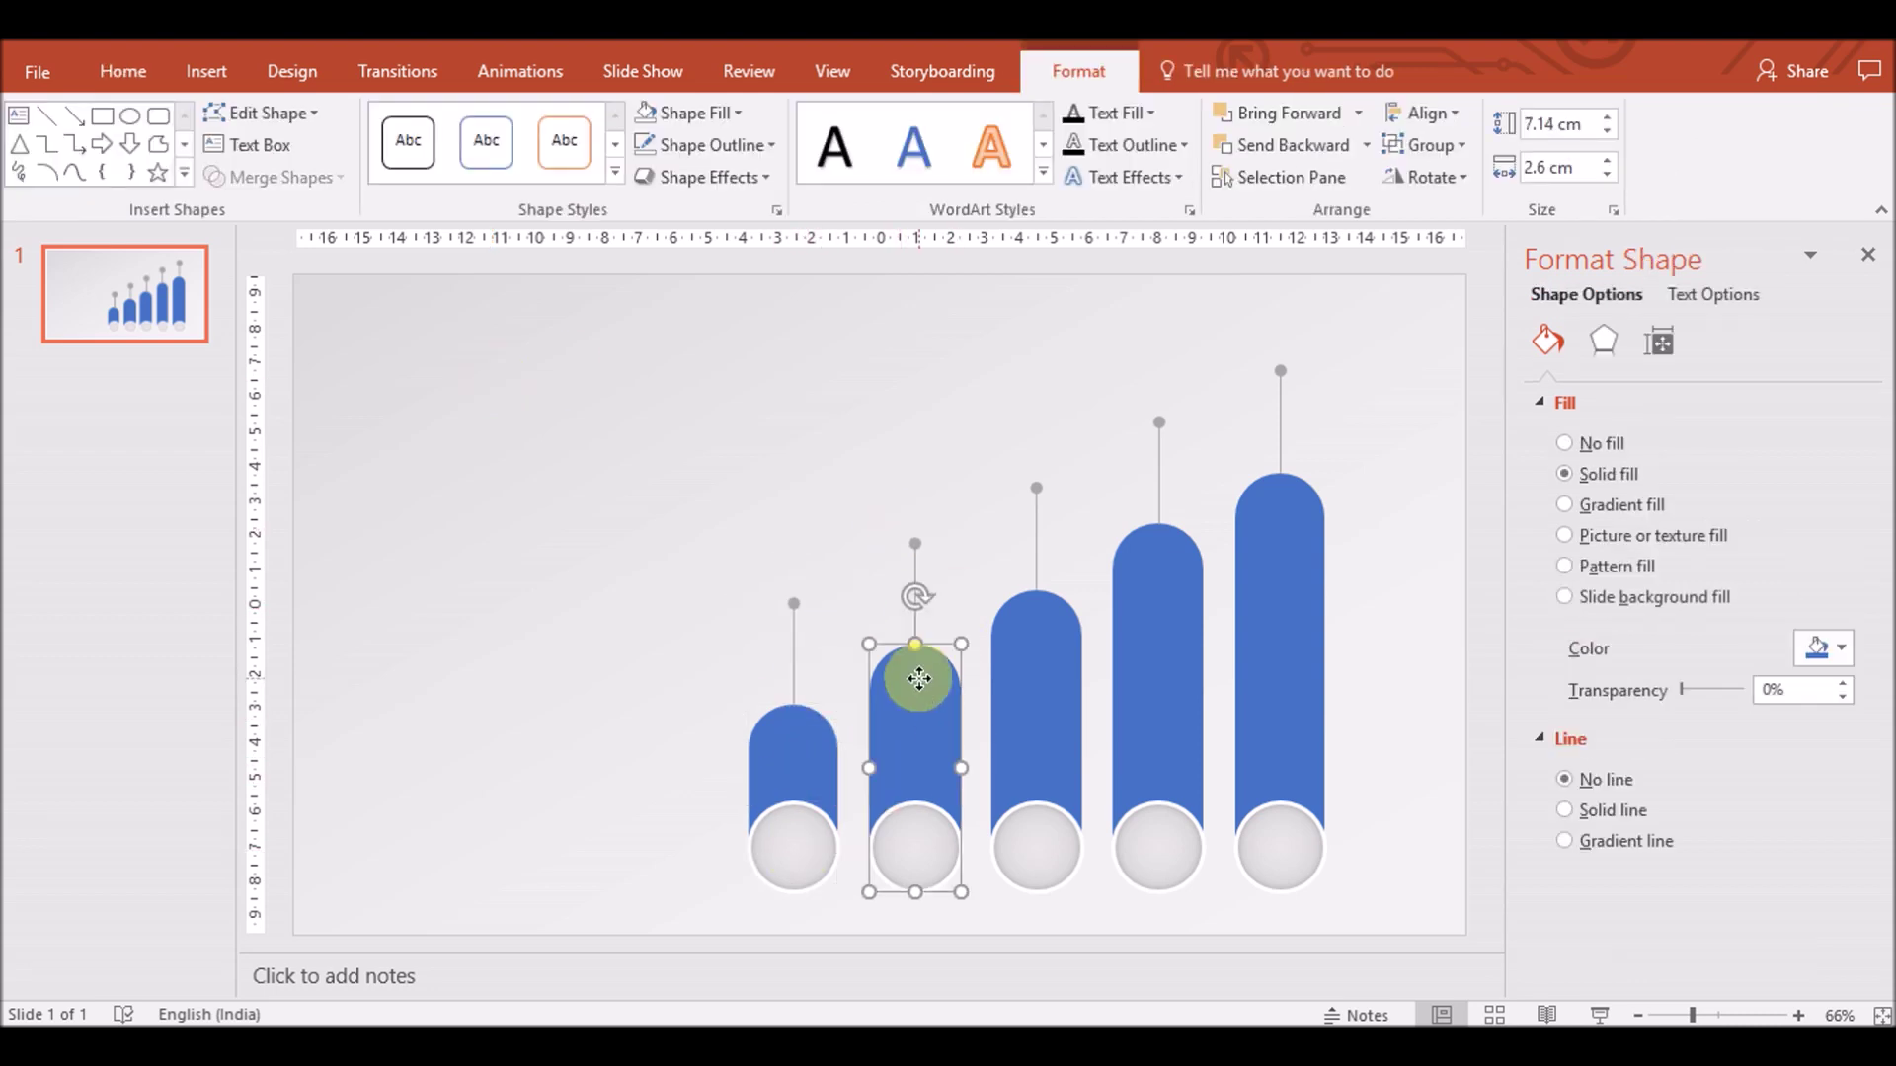
pyautogui.click(1036, 488)
pyautogui.click(1027, 874)
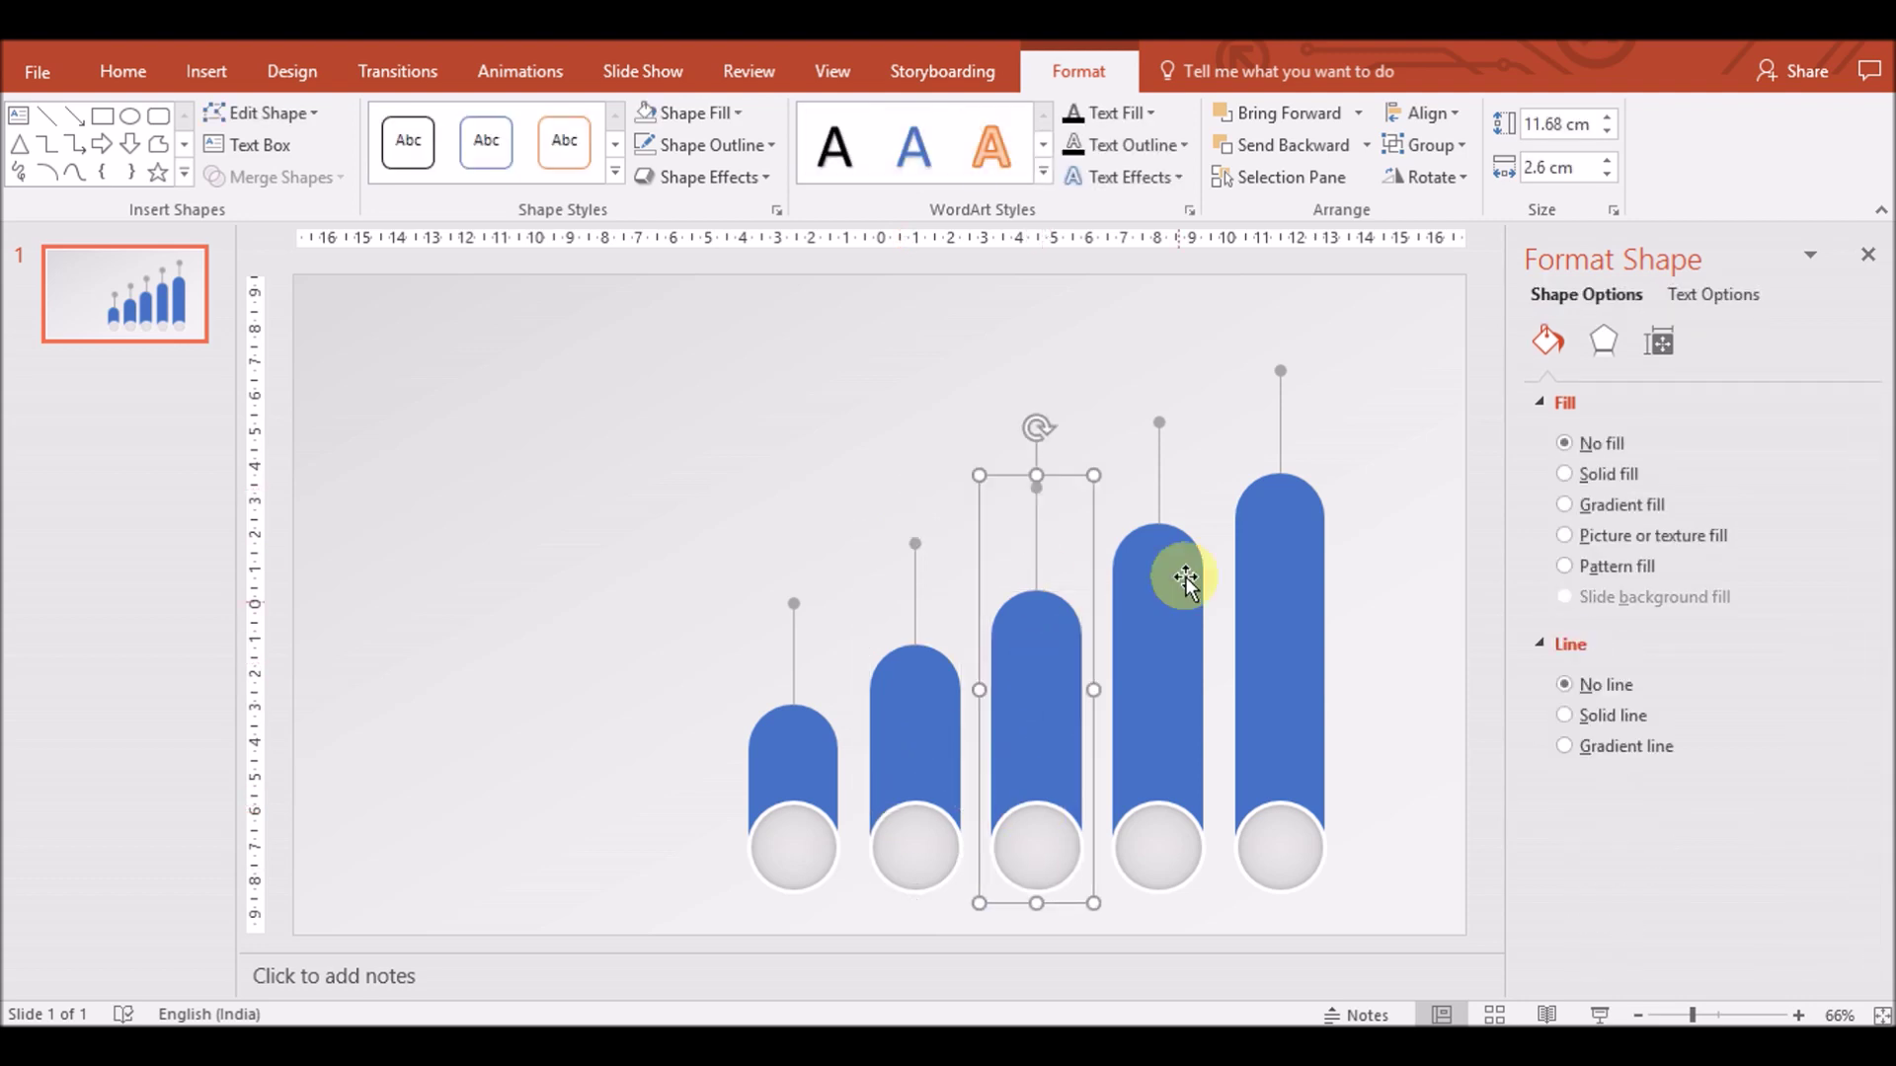
pyautogui.click(1159, 424)
pyautogui.click(1171, 561)
pyautogui.keyDown('shift'); pyautogui.click(1151, 796); pyautogui.keyUp('shift')
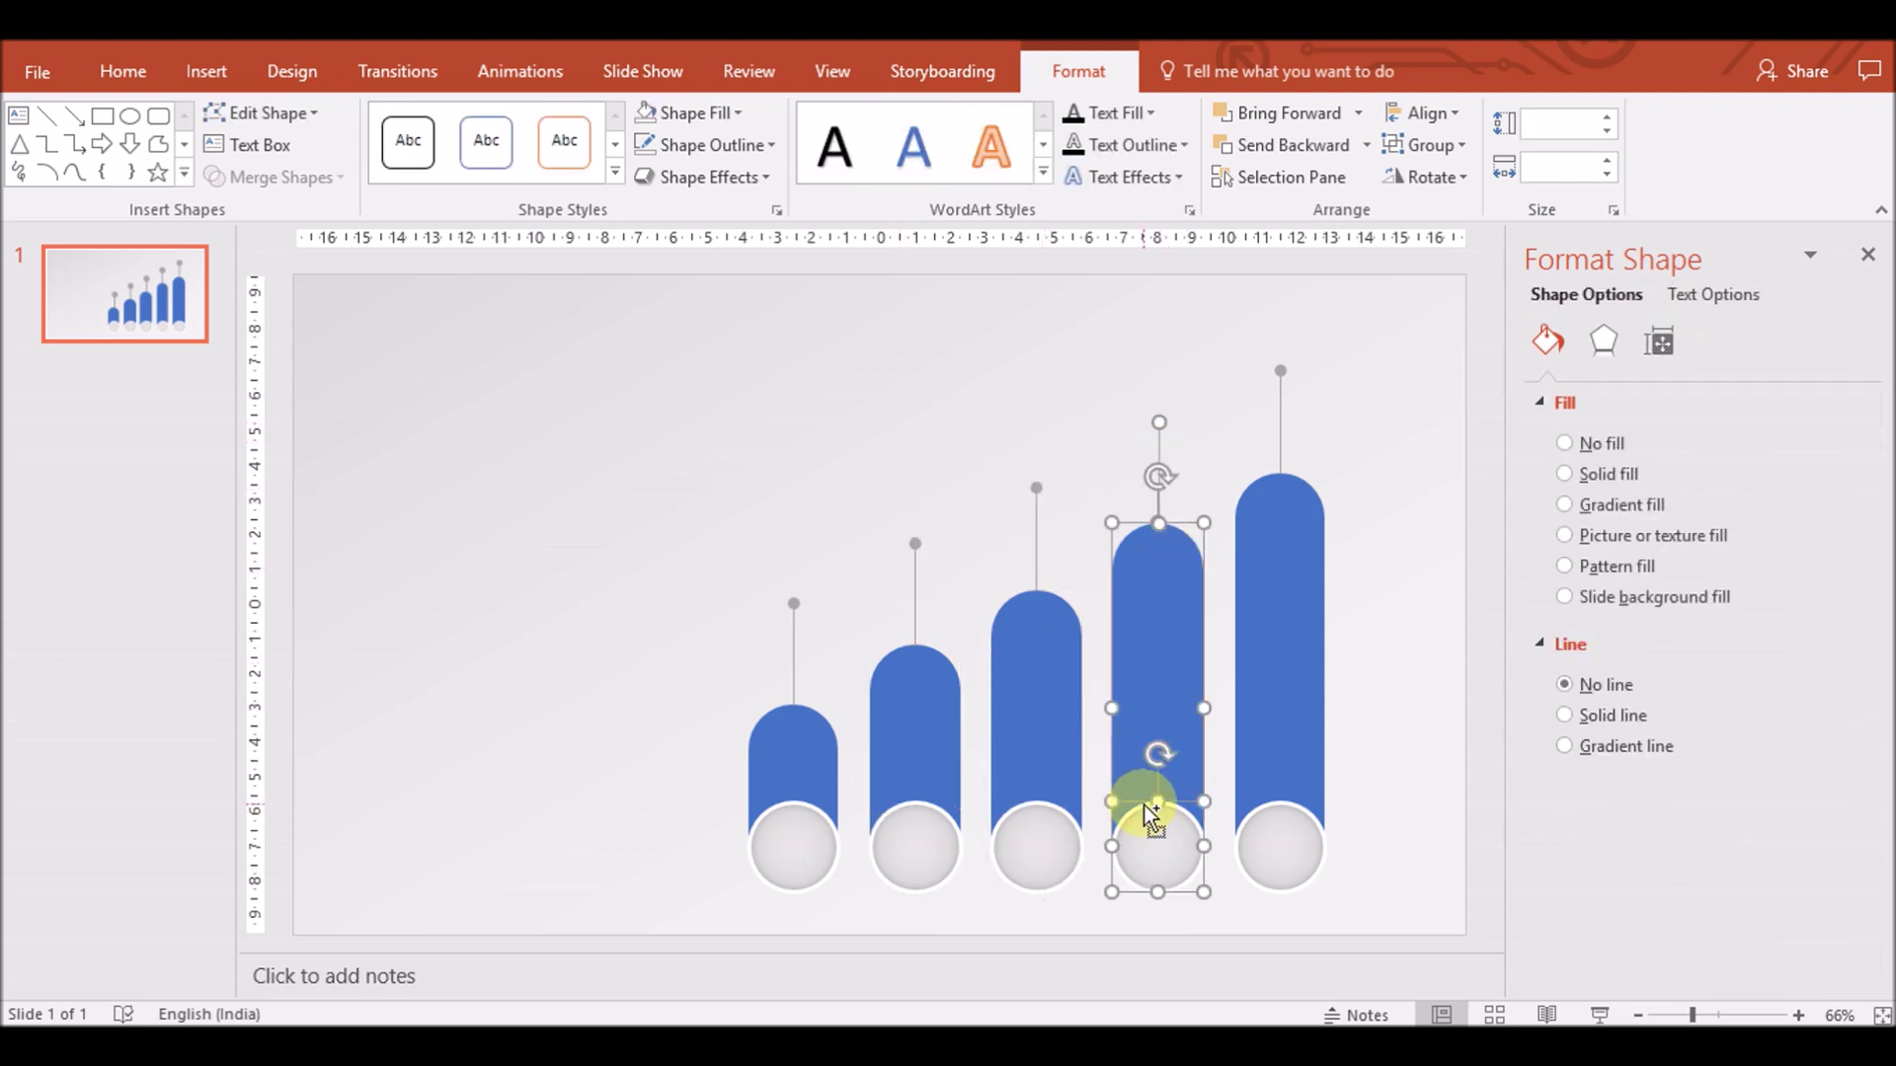
pyautogui.click(1280, 374)
pyautogui.keyDown('shift'); pyautogui.click(1274, 772); pyautogui.keyUp('shift')
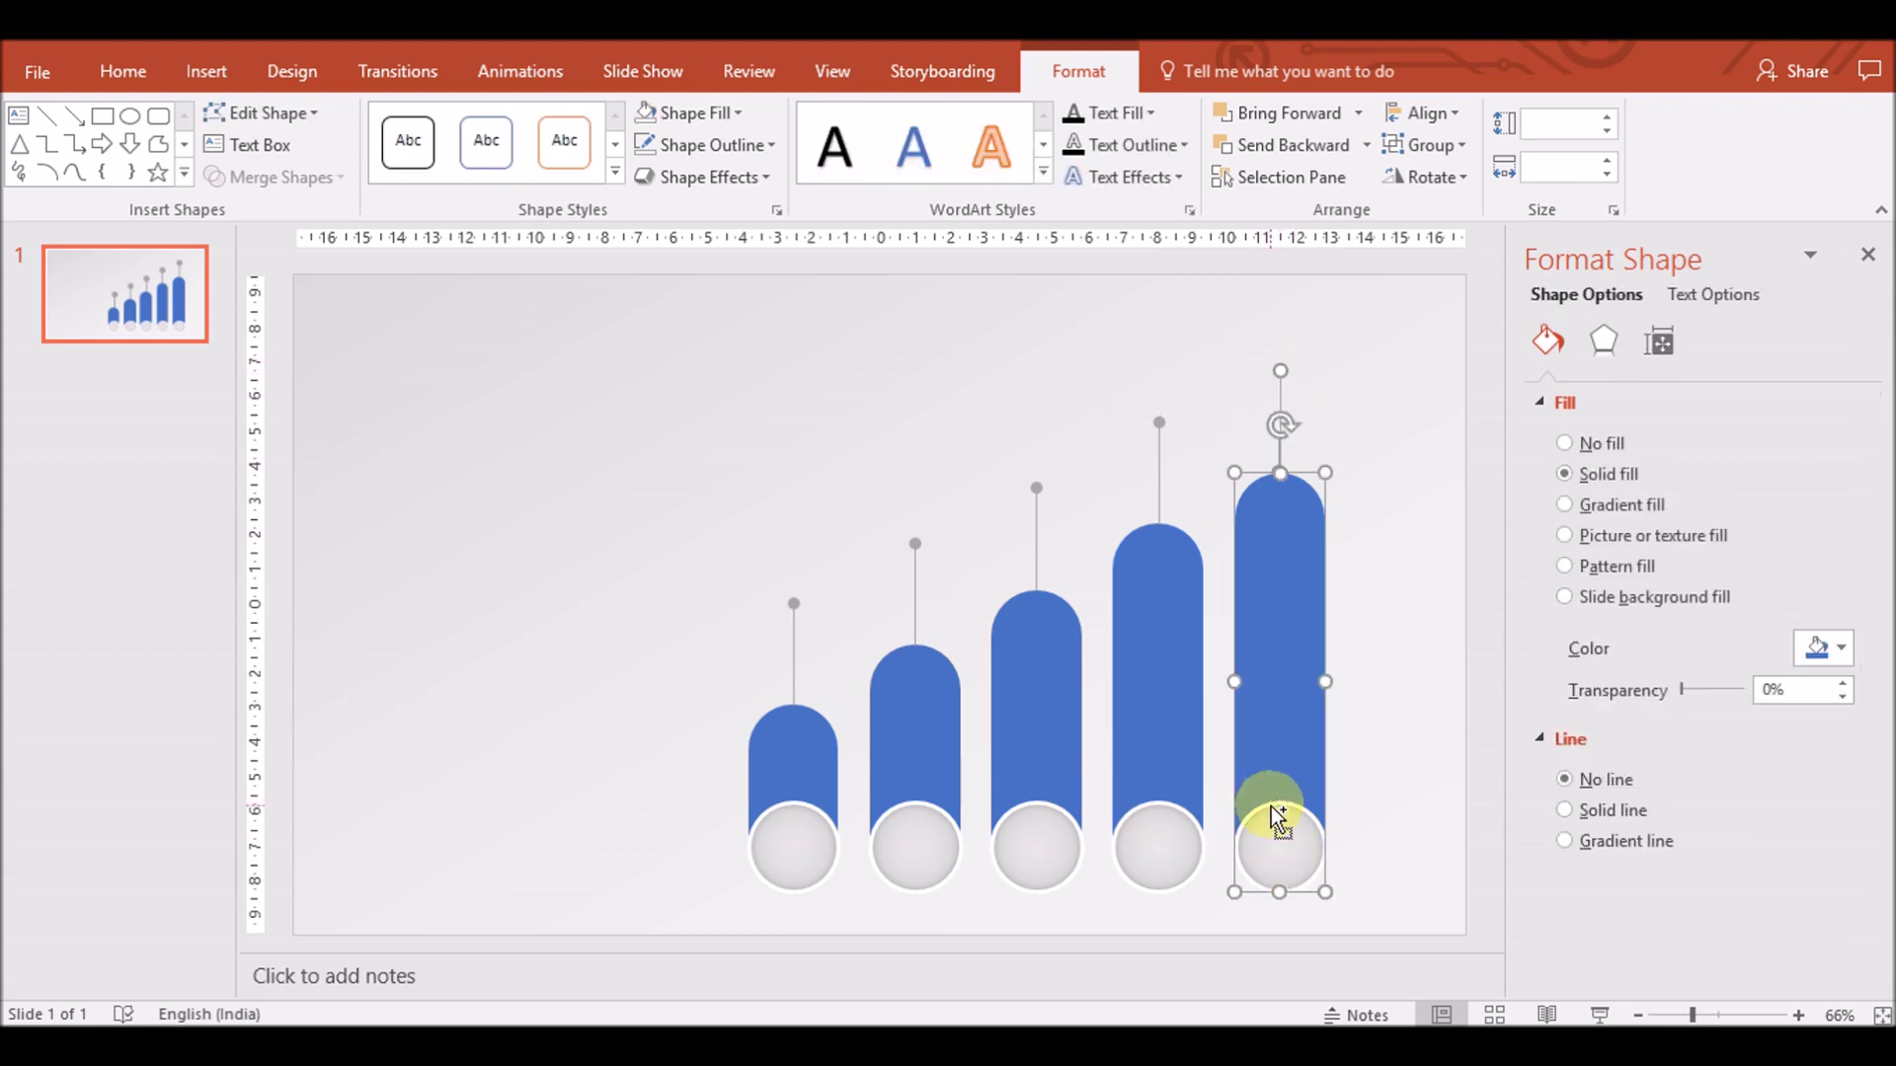
pyautogui.keyDown('shift'); pyautogui.click(1271, 805); pyautogui.keyUp('shift')
pyautogui.press('Right')
pyautogui.press('Right')
pyautogui.press('Right')
pyautogui.press('Right')
pyautogui.press('Right')
pyautogui.press('Right')
pyautogui.press('Right')
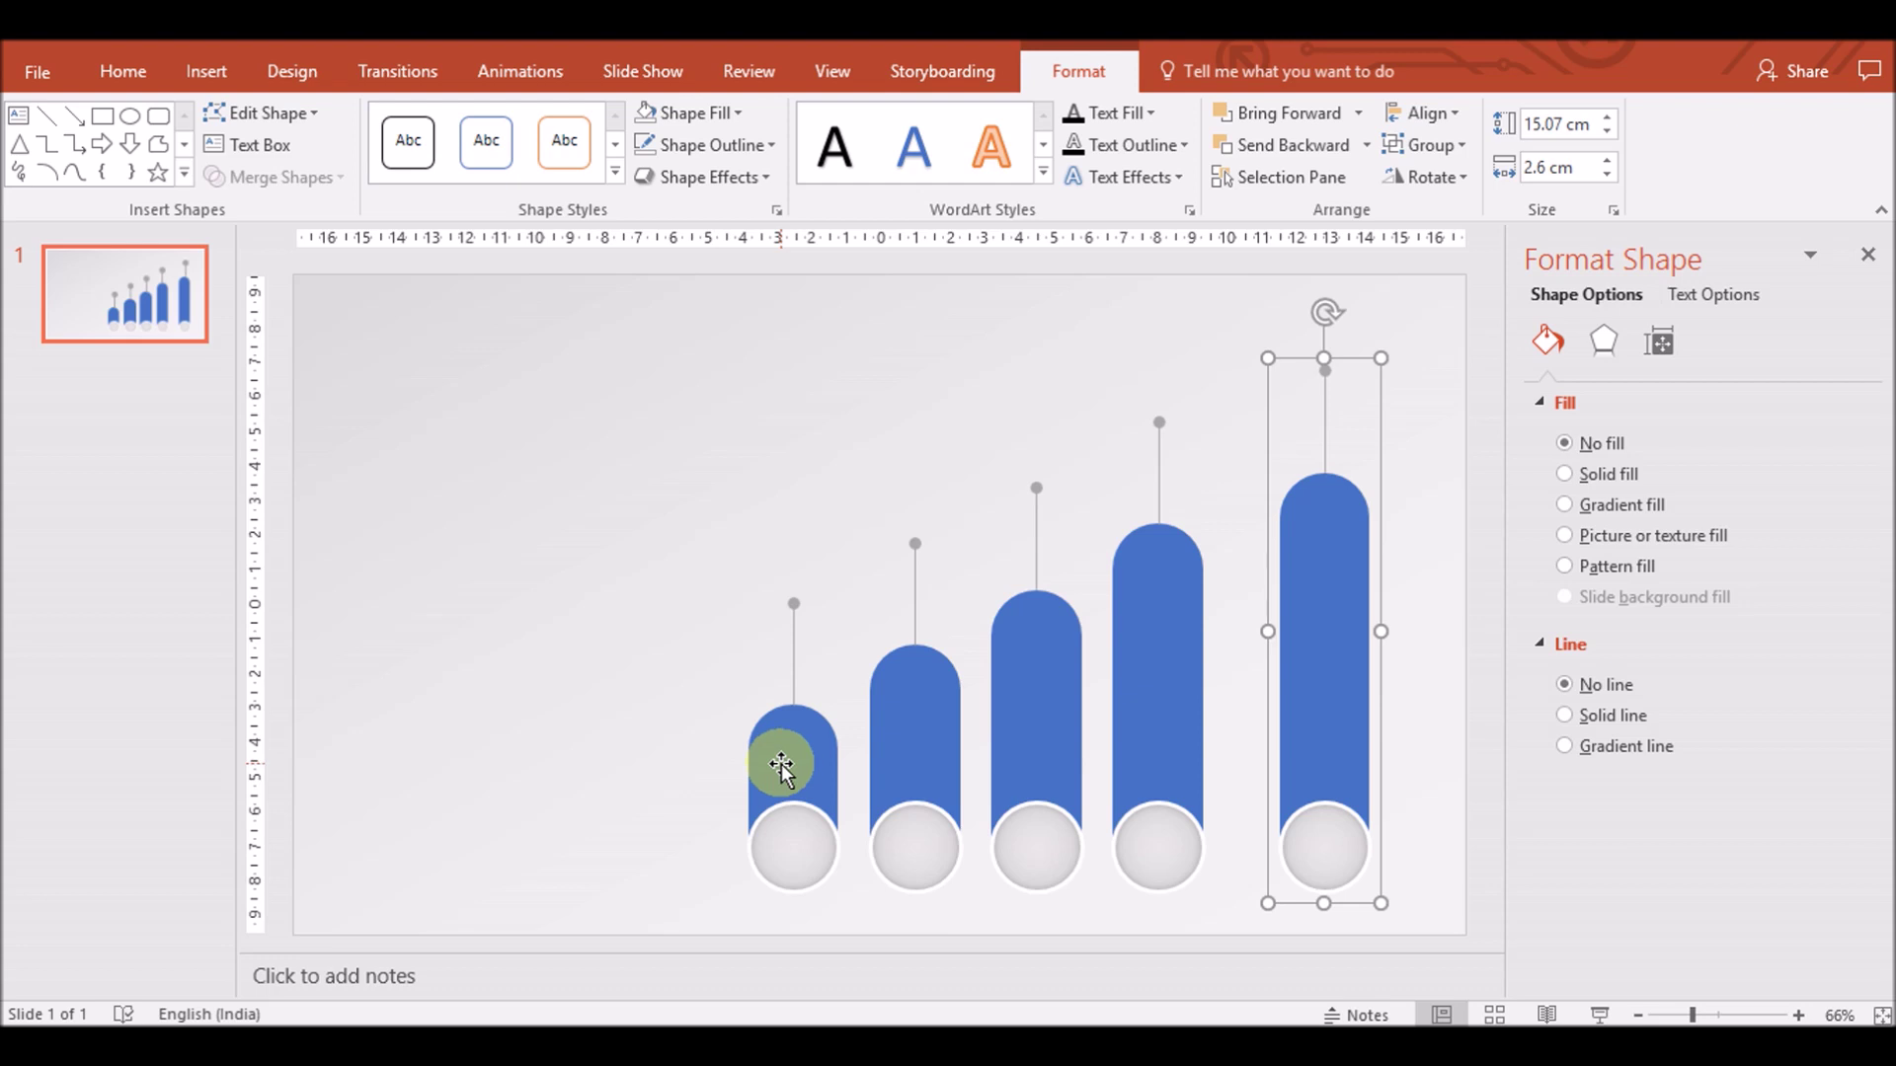
# Move the first bar left, distribute all five bars horizontally, and raise them slightly
pyautogui.click(776, 762)
pyautogui.moveTo(865, 769); pyautogui.dragTo(832, 767)
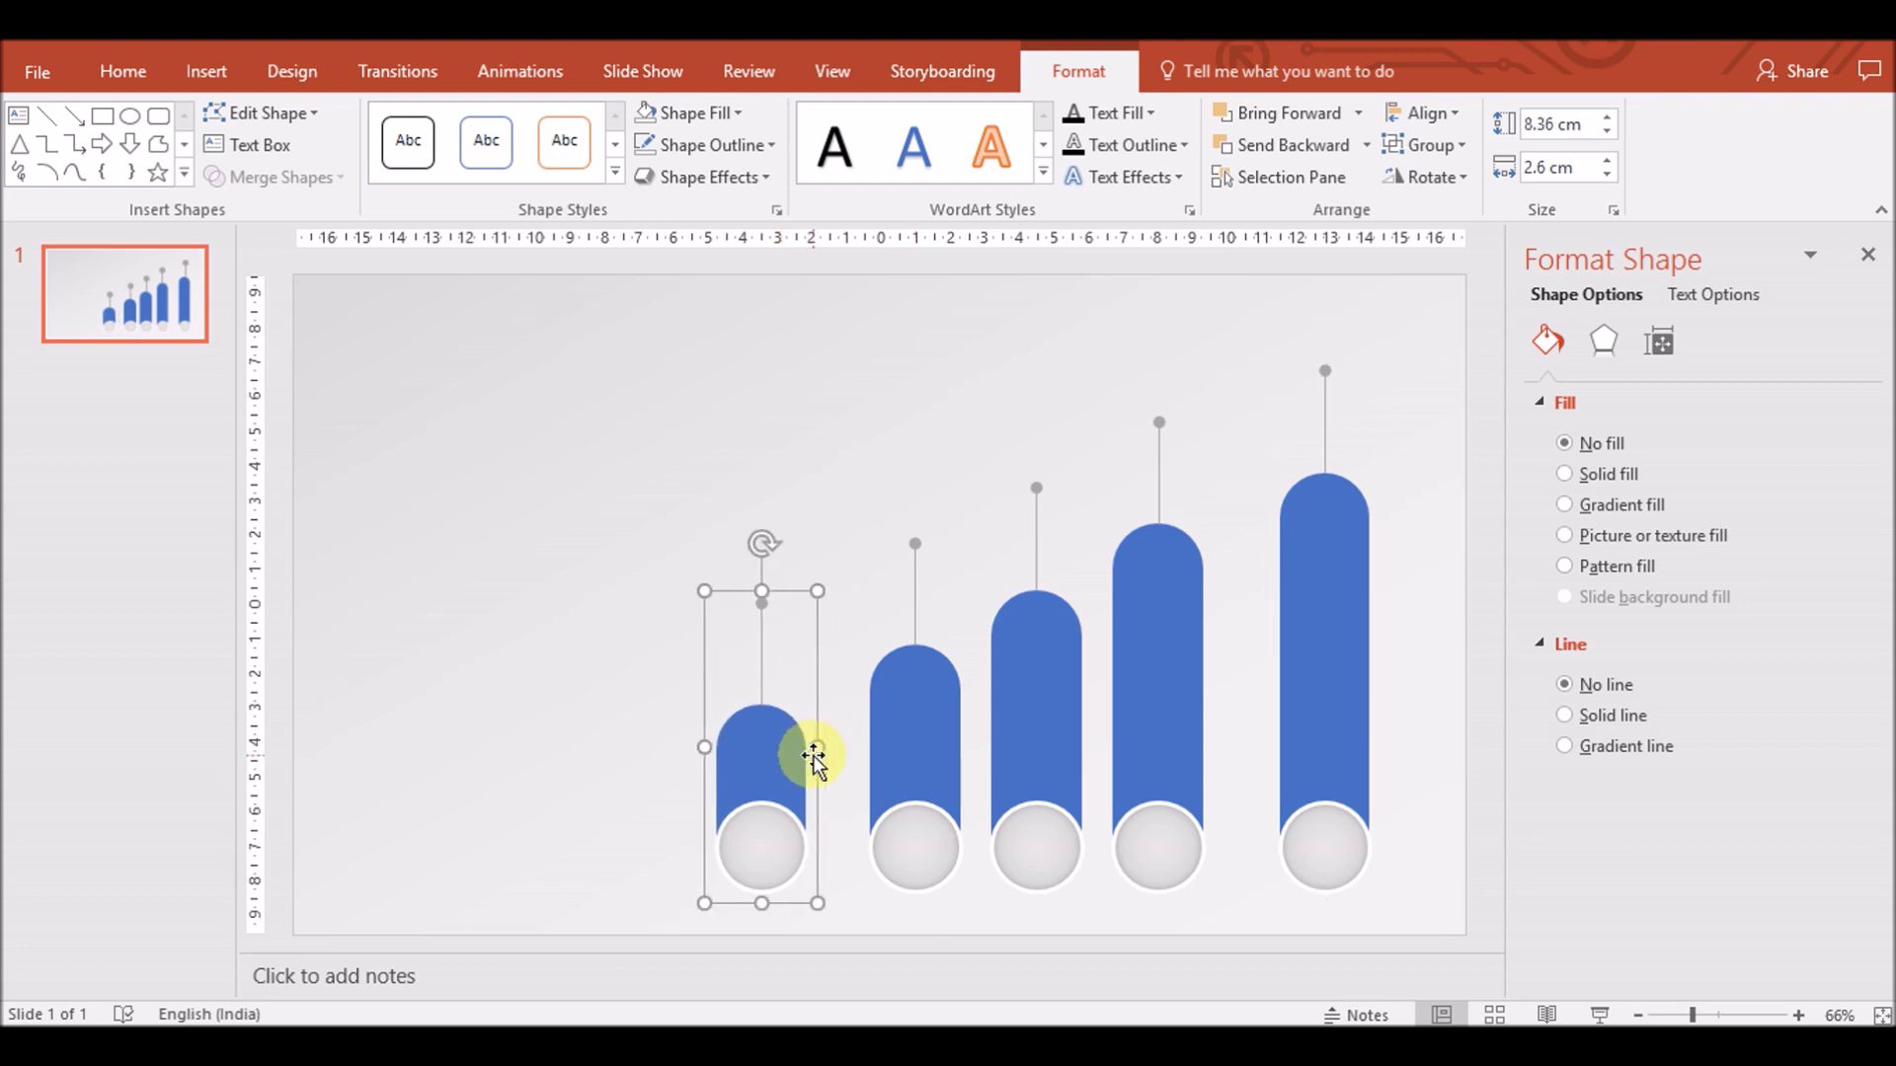
pyautogui.keyDown('shift'); pyautogui.click(893, 766); pyautogui.keyUp('shift')
pyautogui.keyDown('shift'); pyautogui.click(1027, 741); pyautogui.keyUp('shift')
pyautogui.keyDown('shift'); pyautogui.click(1145, 726); pyautogui.keyUp('shift')
pyautogui.keyDown('shift'); pyautogui.click(1335, 716); pyautogui.keyUp('shift')
pyautogui.click(1422, 113)
pyautogui.click(1478, 347)
pyautogui.press('Up')
pyautogui.press('Up')
pyautogui.press('Up')
pyautogui.press('Up')
pyautogui.press('Up')
pyautogui.click(1458, 658)
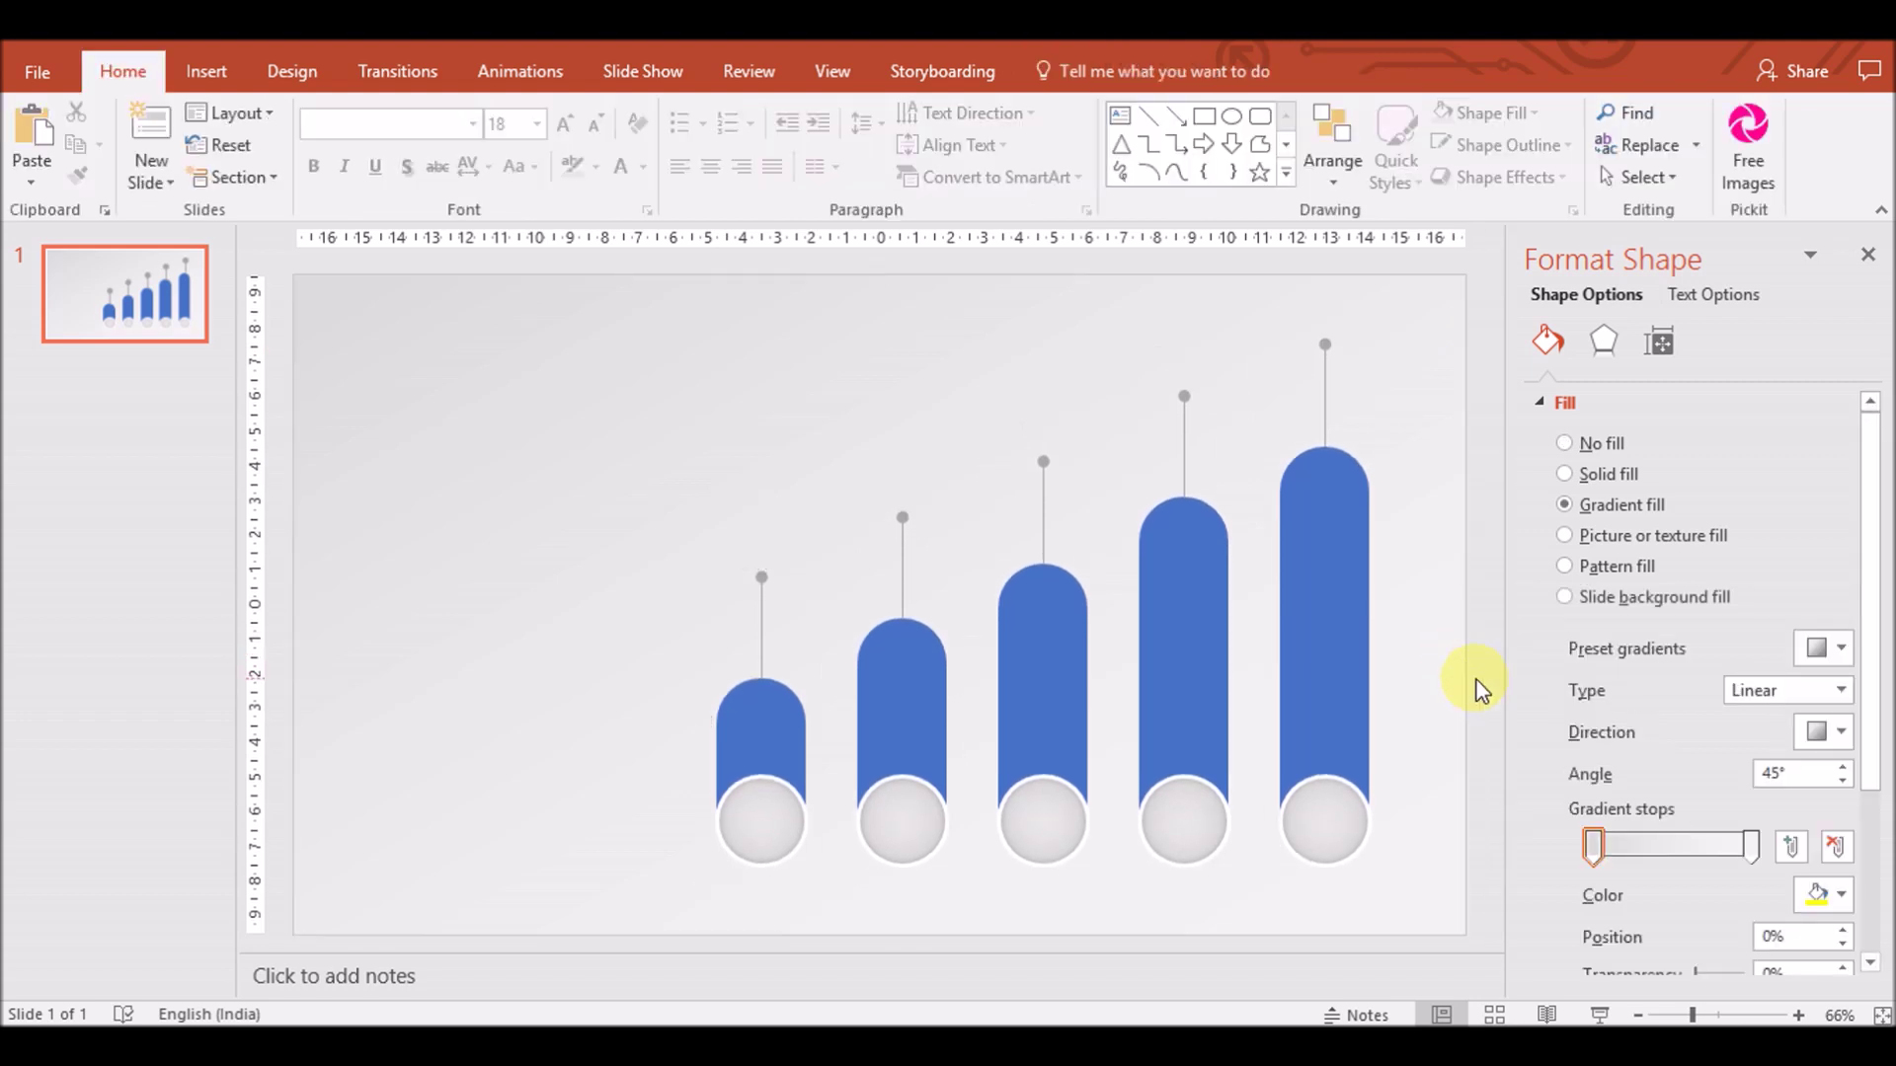
# Select every bar except the background shape and ungroup them
pyautogui.click(787, 707)
pyautogui.hotkey('ctrl', 'a')
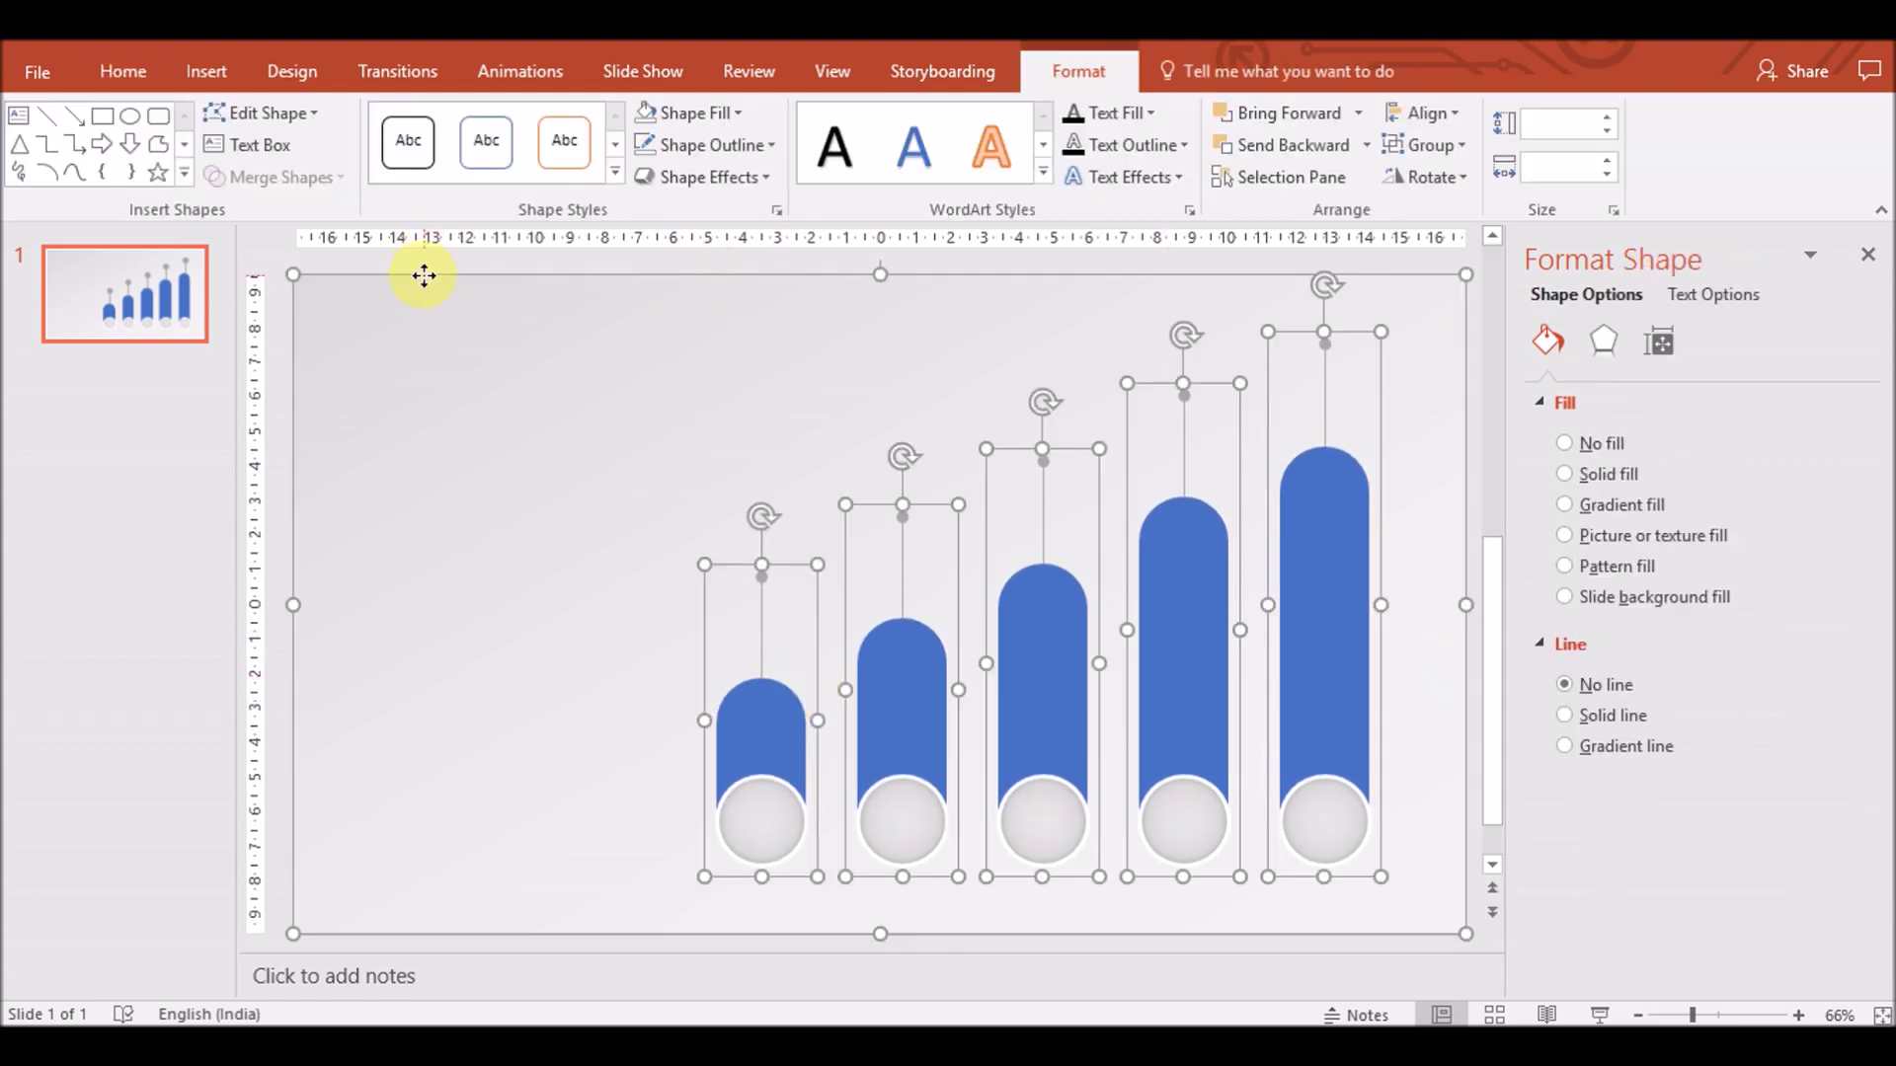
pyautogui.keyDown('shift'); pyautogui.click(423, 275); pyautogui.keyUp('shift')
pyautogui.rightClick(816, 561)
pyautogui.click(1133, 791)
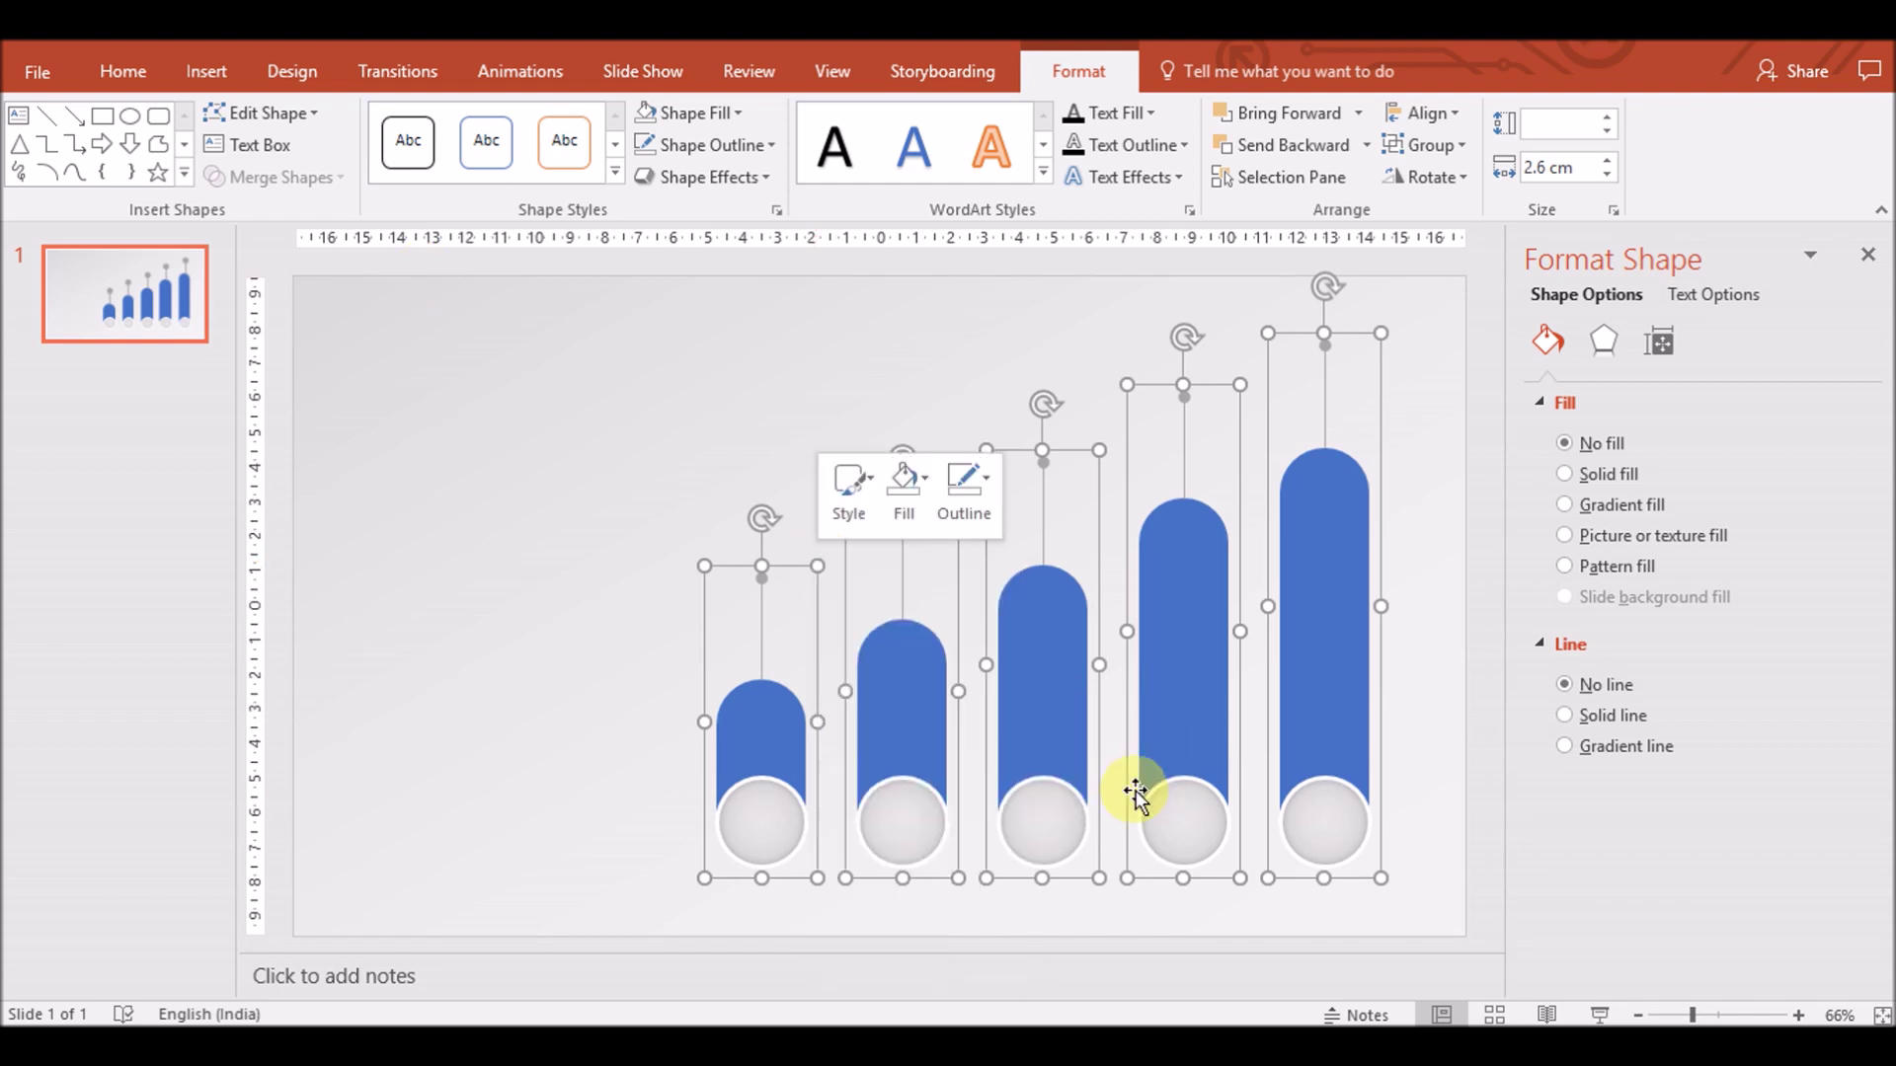
pyautogui.click(626, 647)
pyautogui.click(828, 707)
pyautogui.click(622, 703)
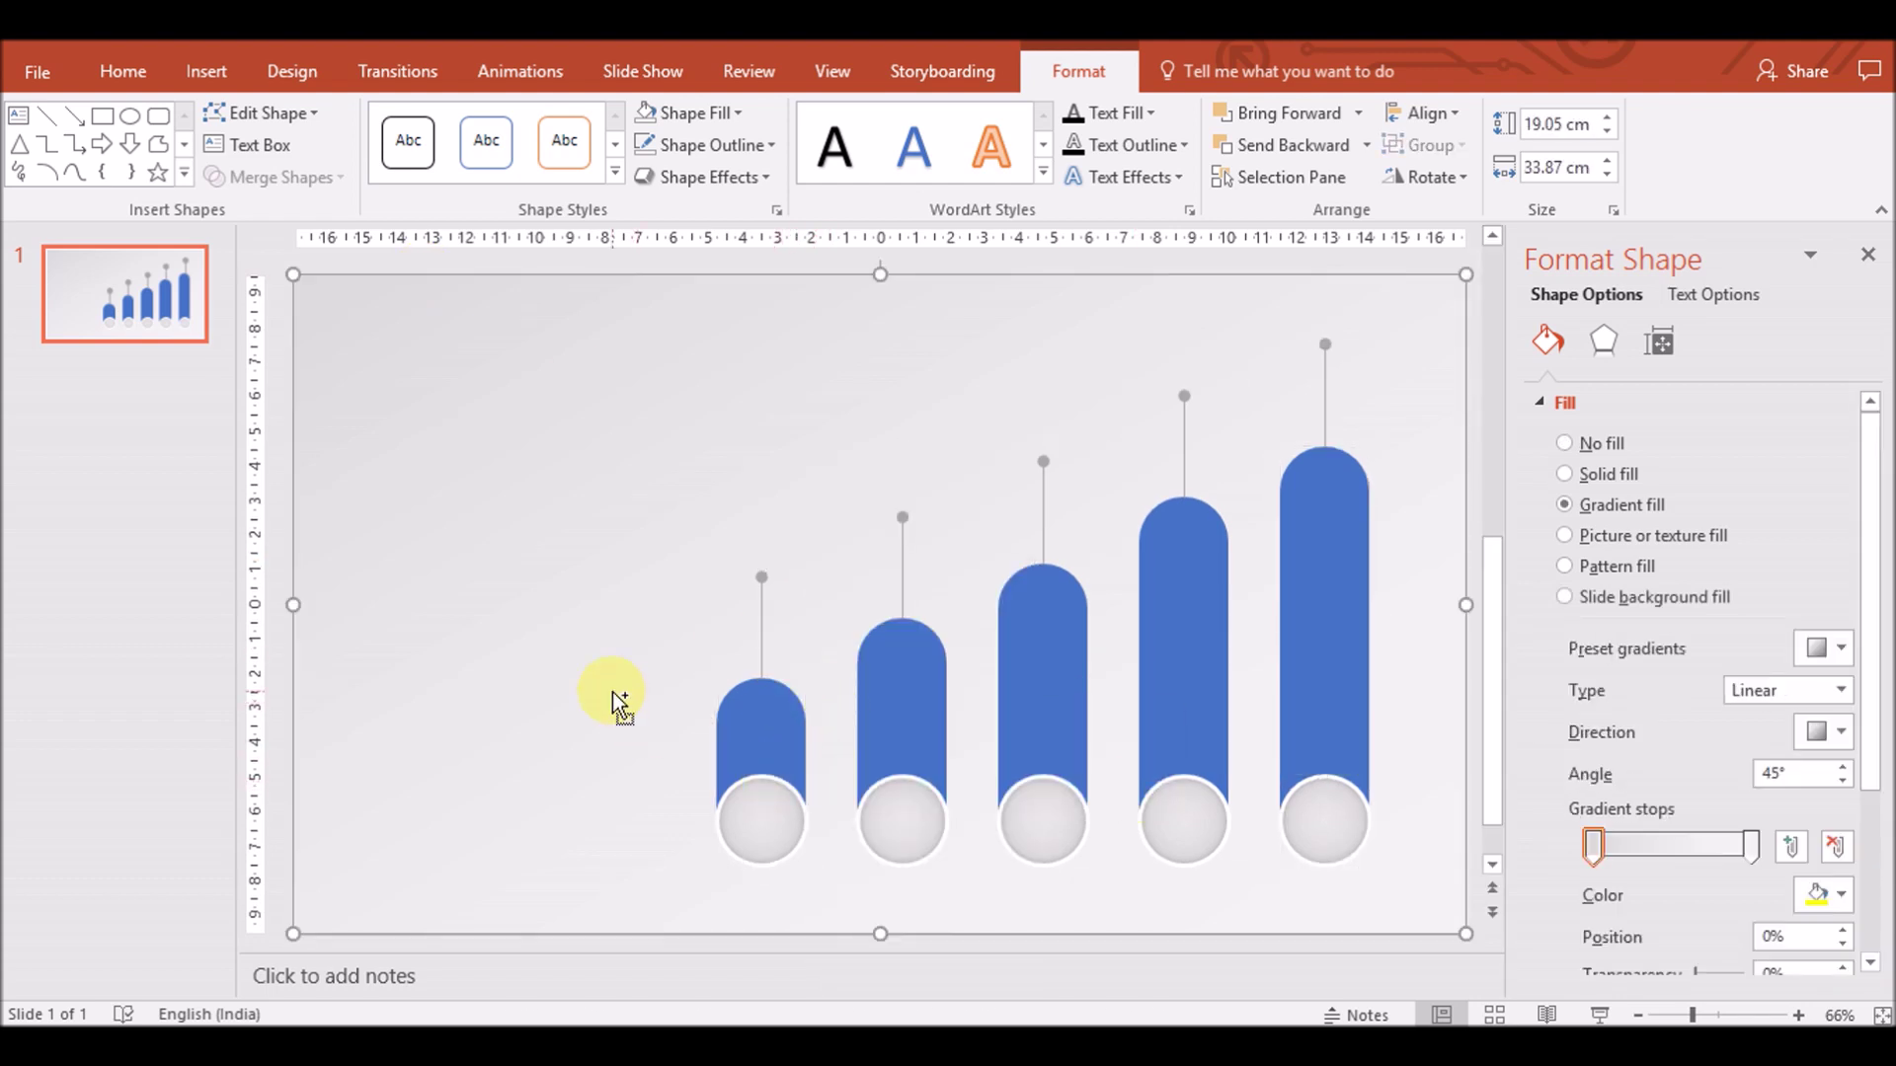
# Draw a thin 0.36 × 21.65 cm rectangle across the five base circles
pyautogui.click(206, 71)
pyautogui.click(472, 148)
pyautogui.click(561, 247)
pyautogui.moveTo(654, 806)
pyautogui.mouseDown()
pyautogui.moveTo(1400, 829)
pyautogui.moveTo(1305, 822)
pyautogui.mouseUp()
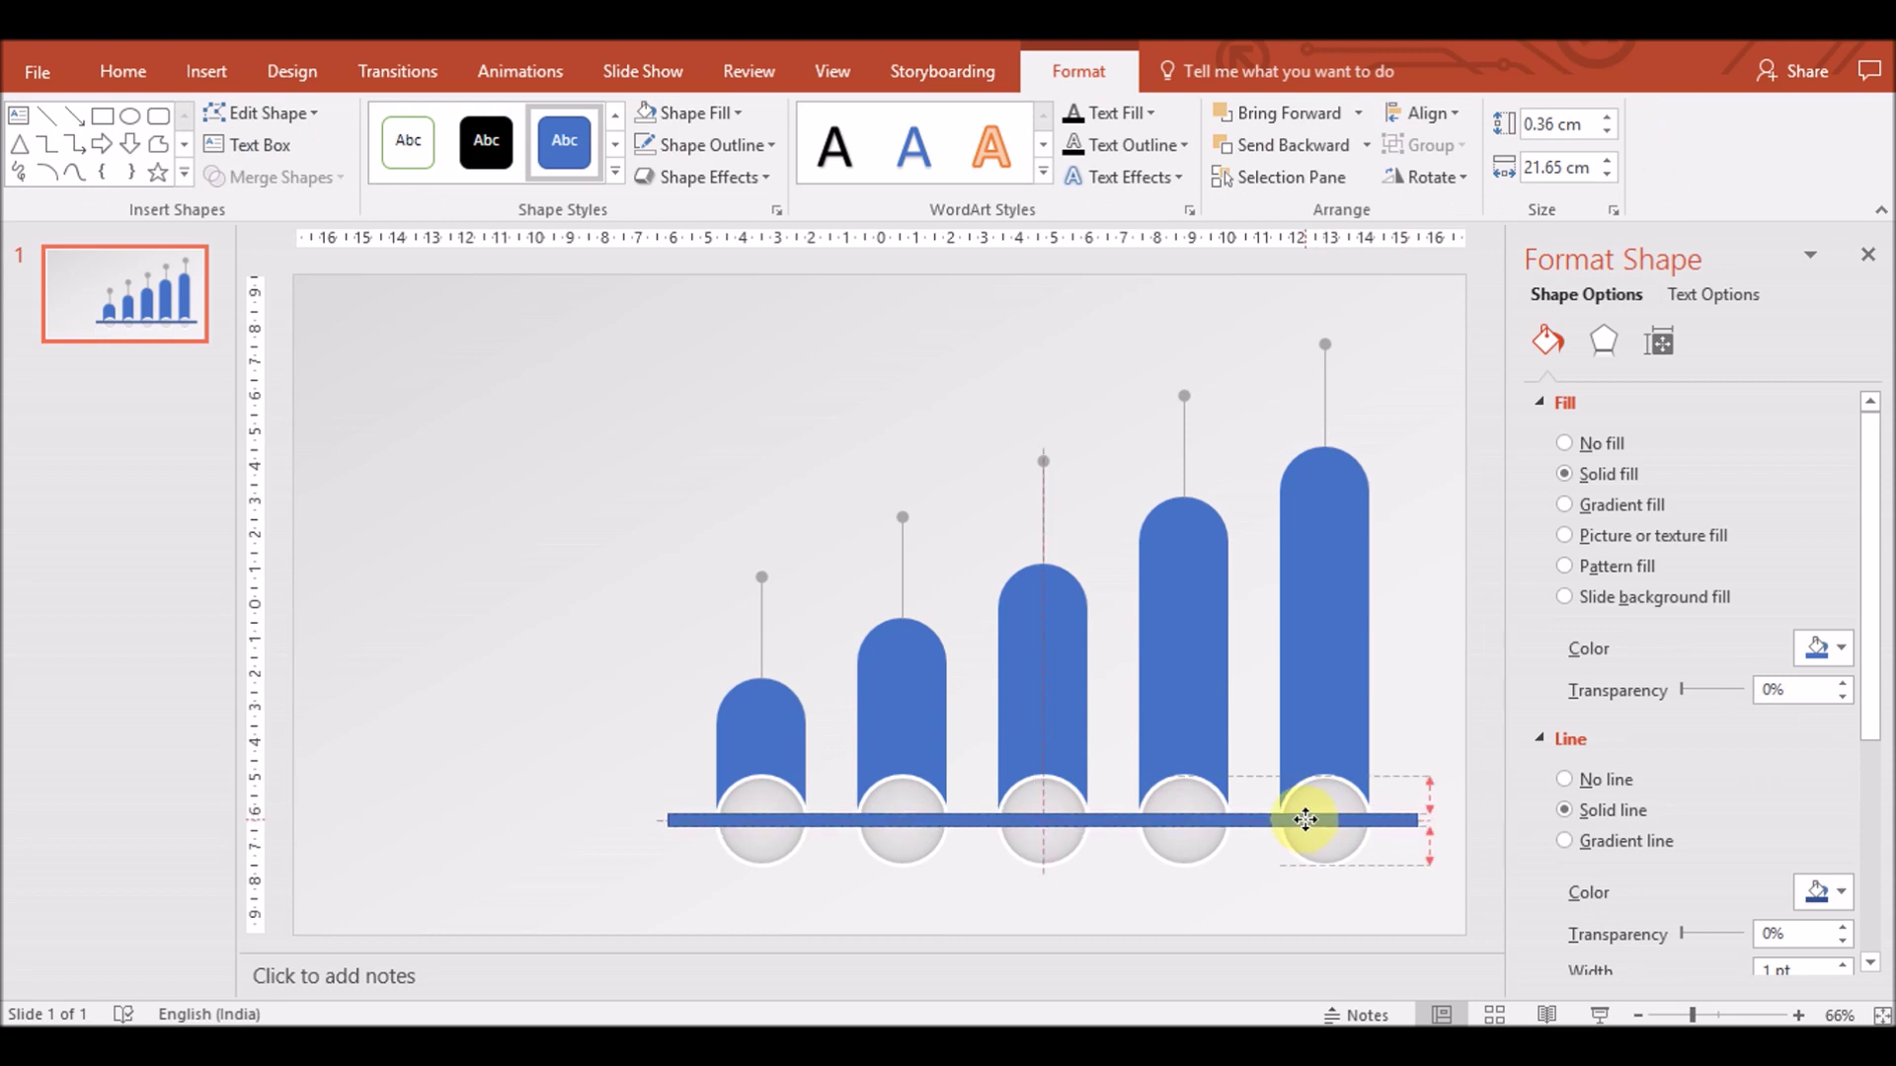
# Widen and centre the strip across the circles, fill it white with no outline
pyautogui.moveTo(1418, 820); pyautogui.dragTo(1434, 820)
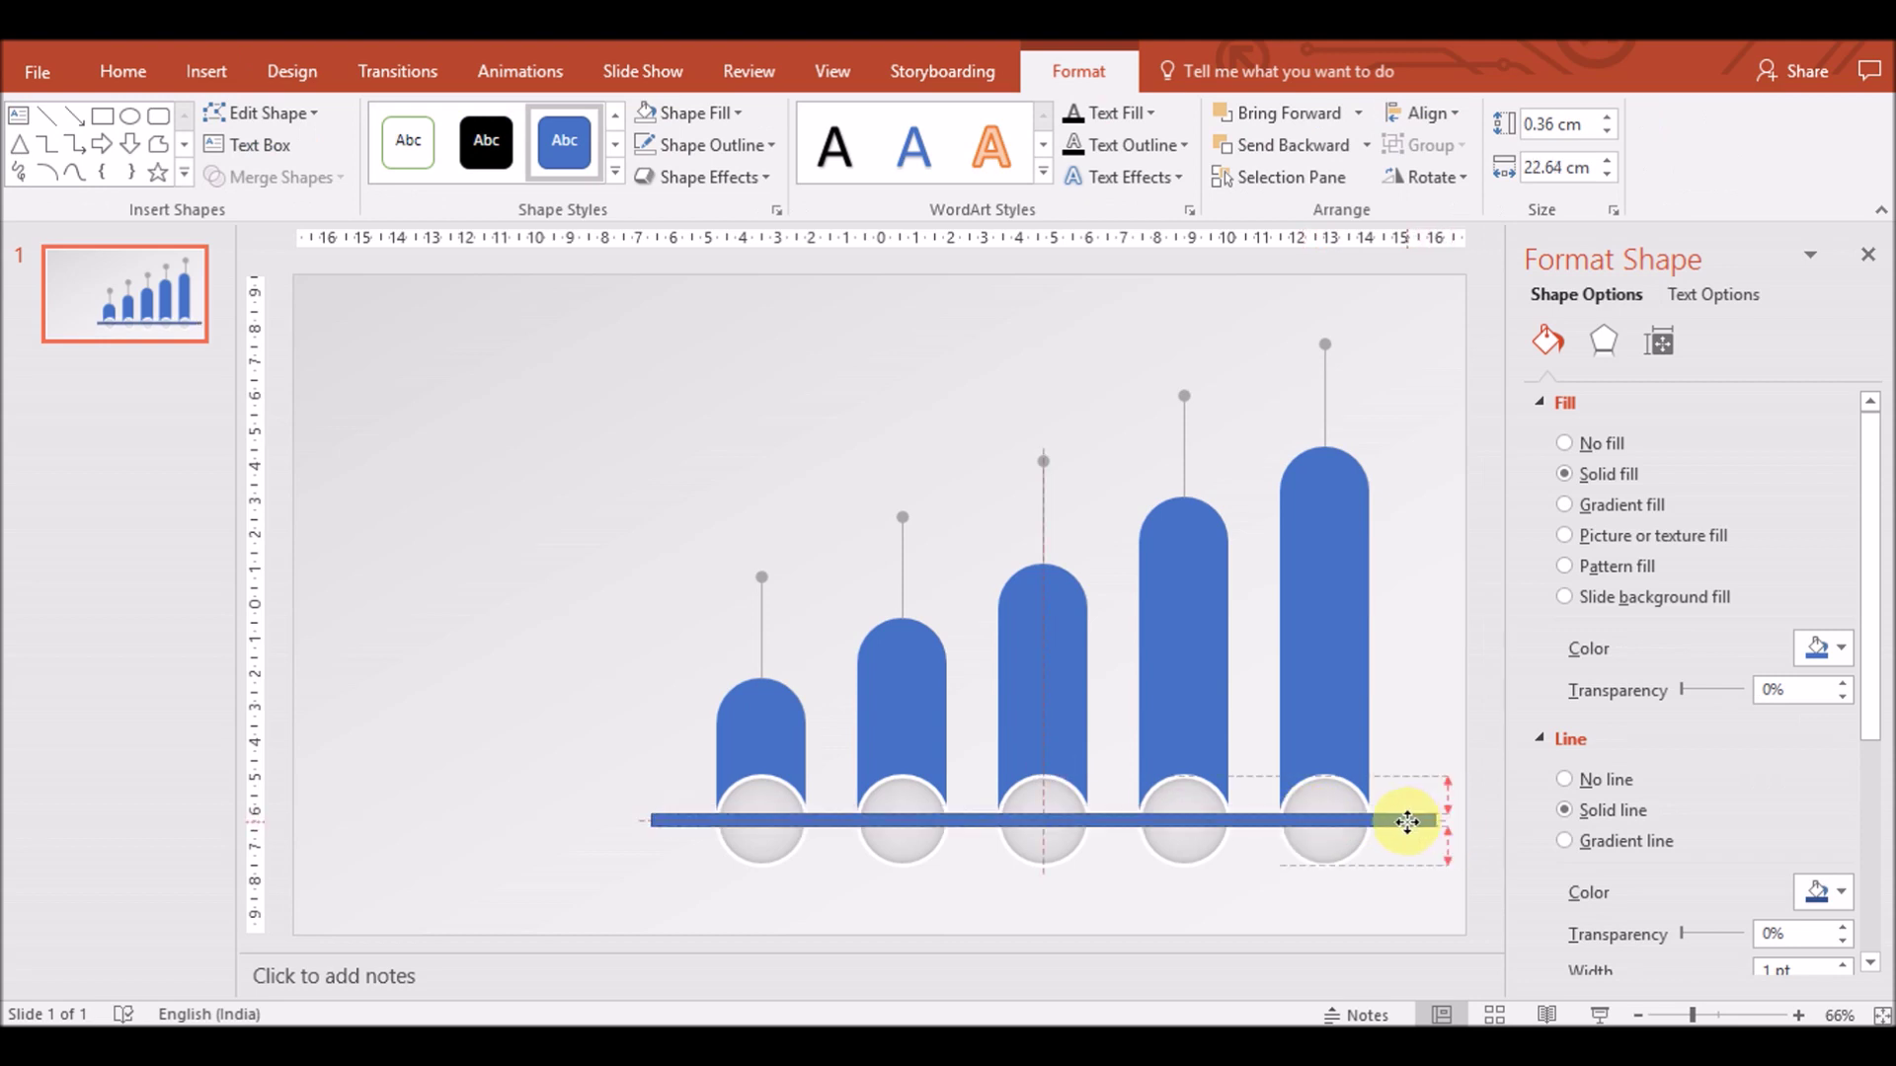
pyautogui.moveTo(1405, 821); pyautogui.dragTo(1395, 820)
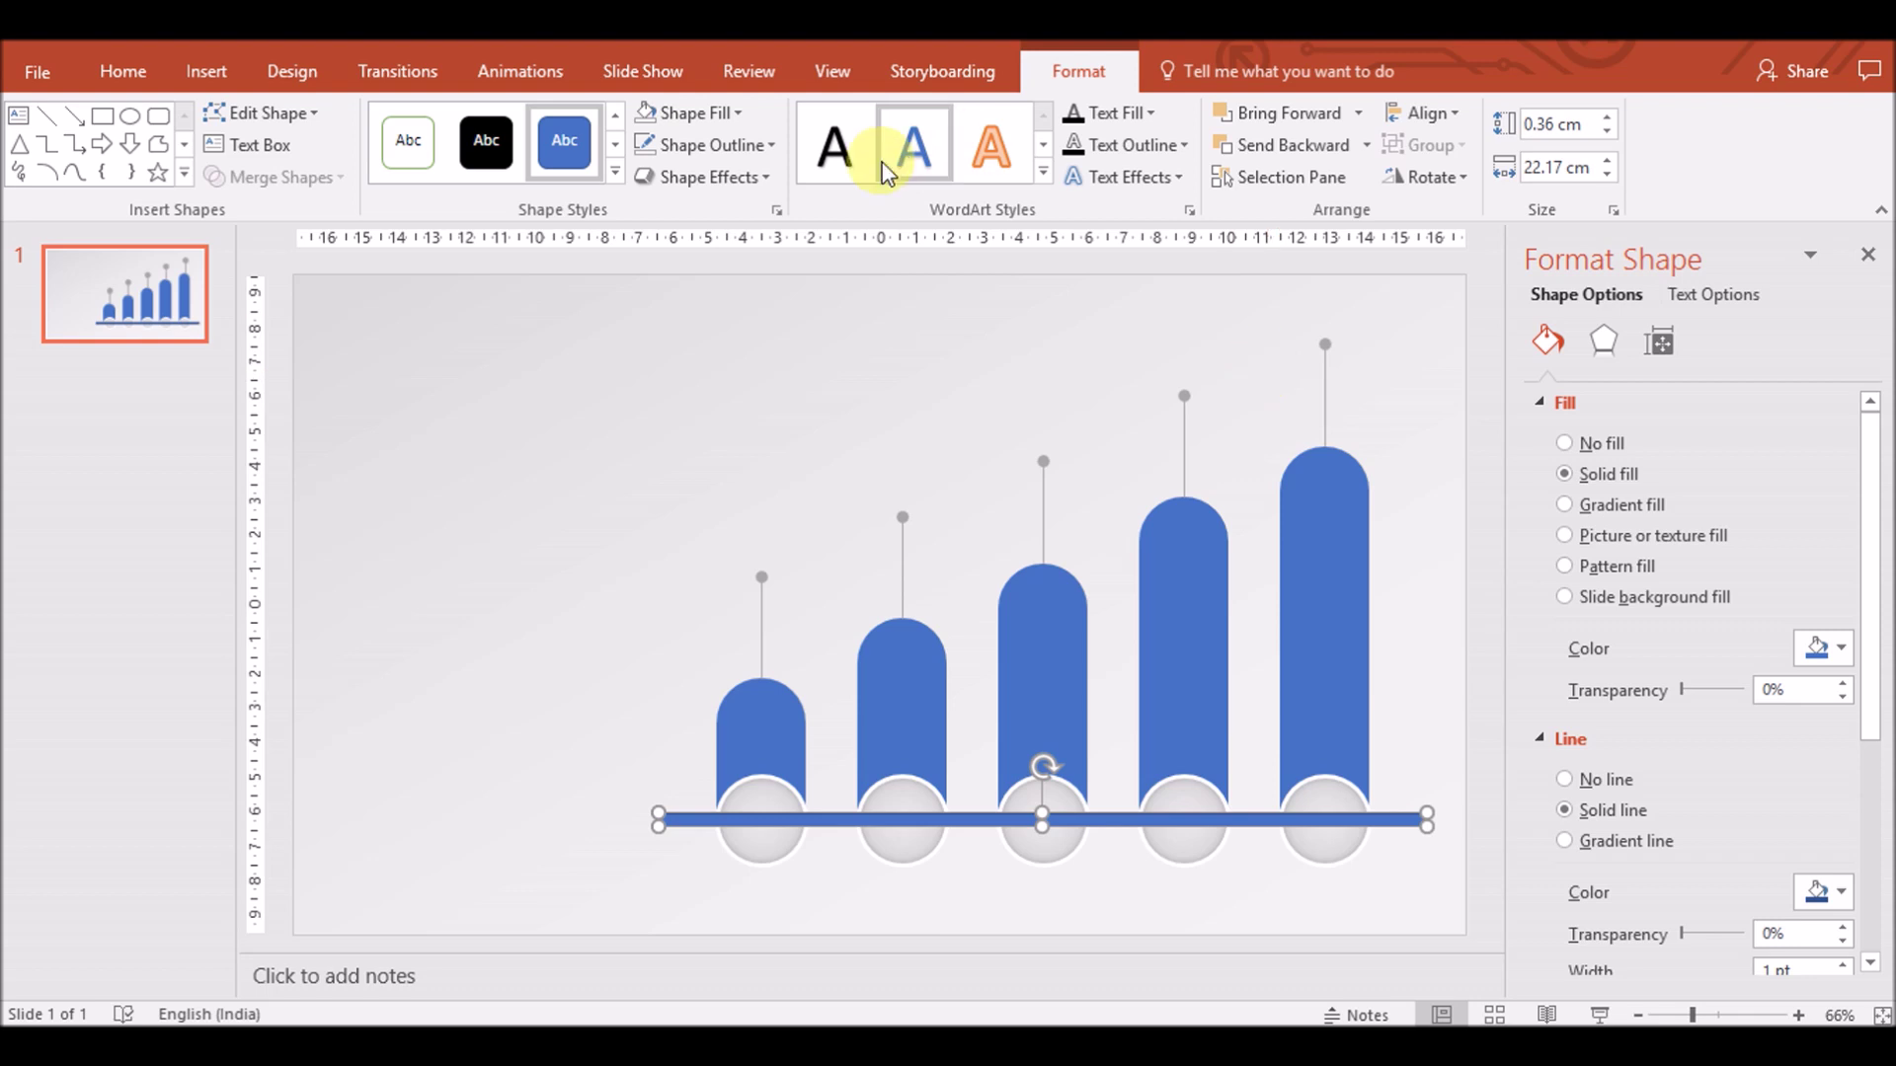
pyautogui.click(644, 145)
pyautogui.click(691, 113)
pyautogui.click(647, 169)
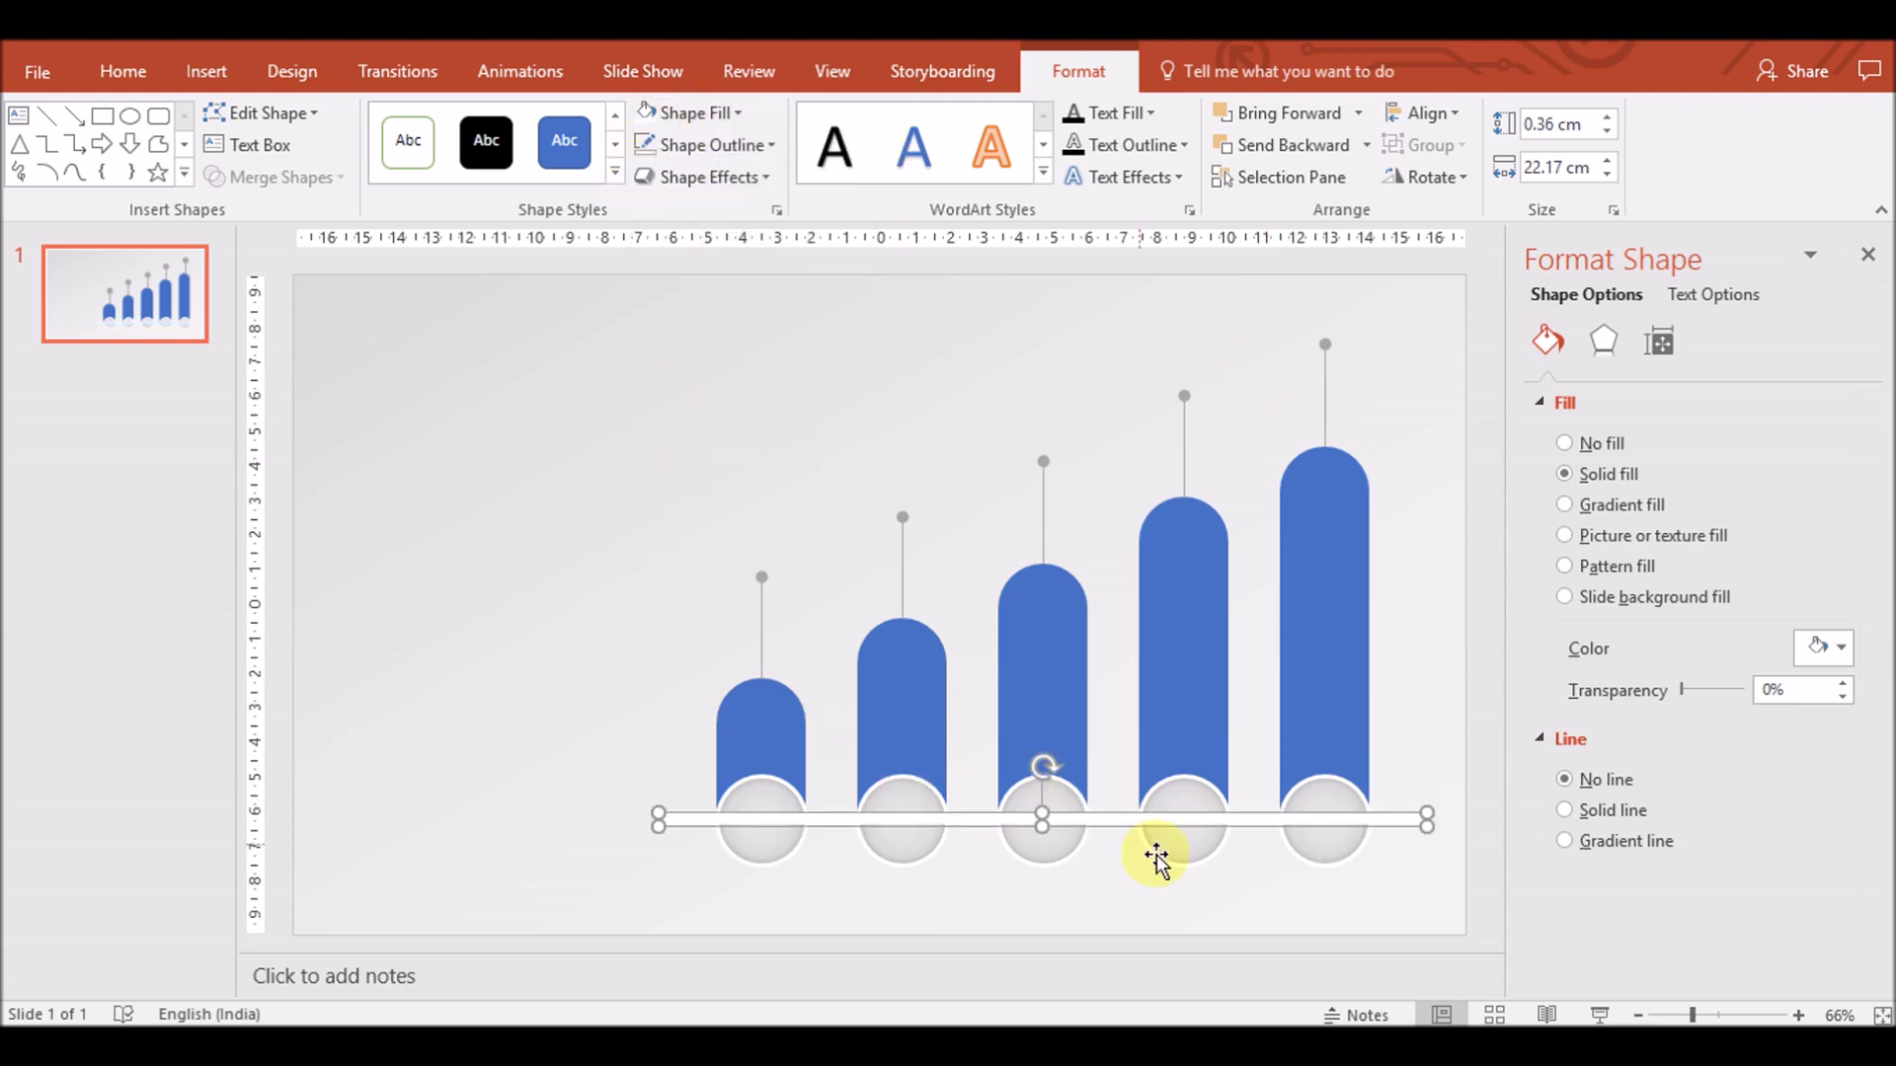
# Send the strip behind the bars and the gradient background shape to the very back
pyautogui.rightClick(1052, 821)
pyautogui.click(1300, 555)
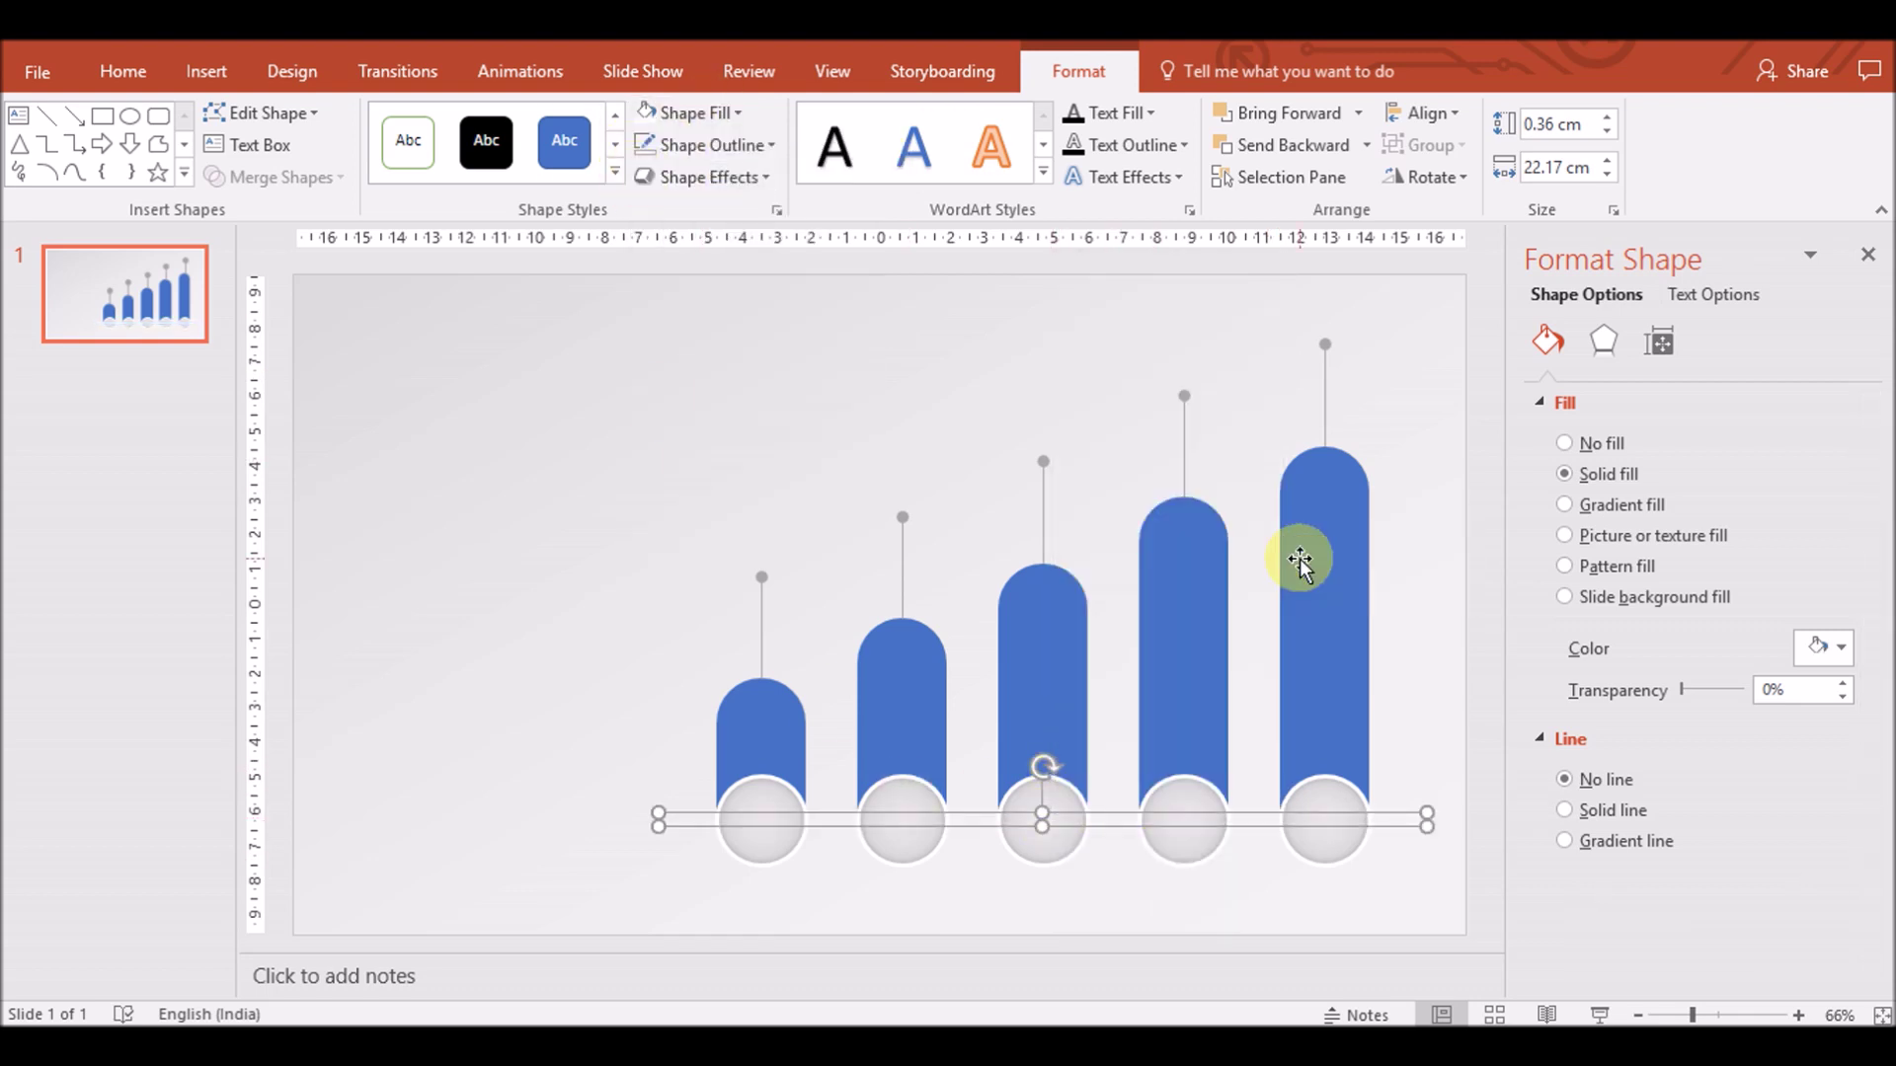
pyautogui.rightClick(1431, 745)
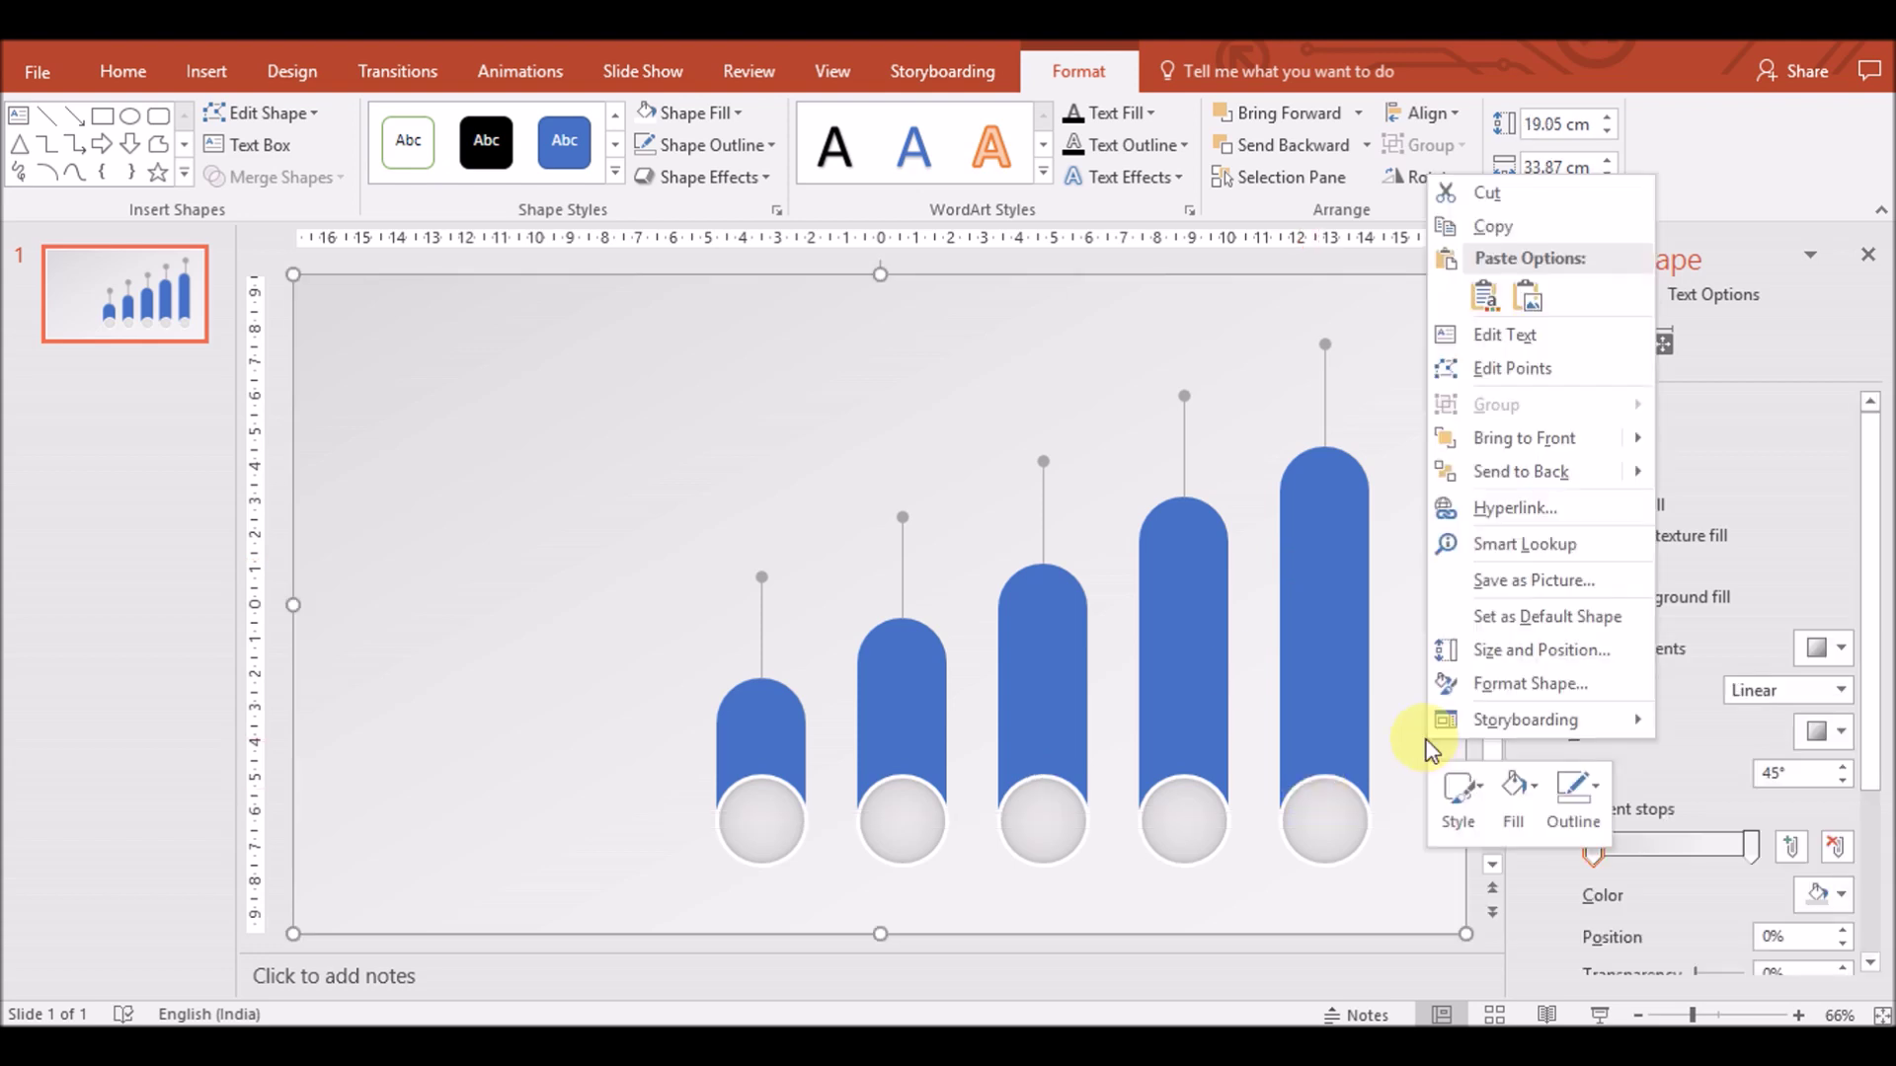
pyautogui.click(1572, 475)
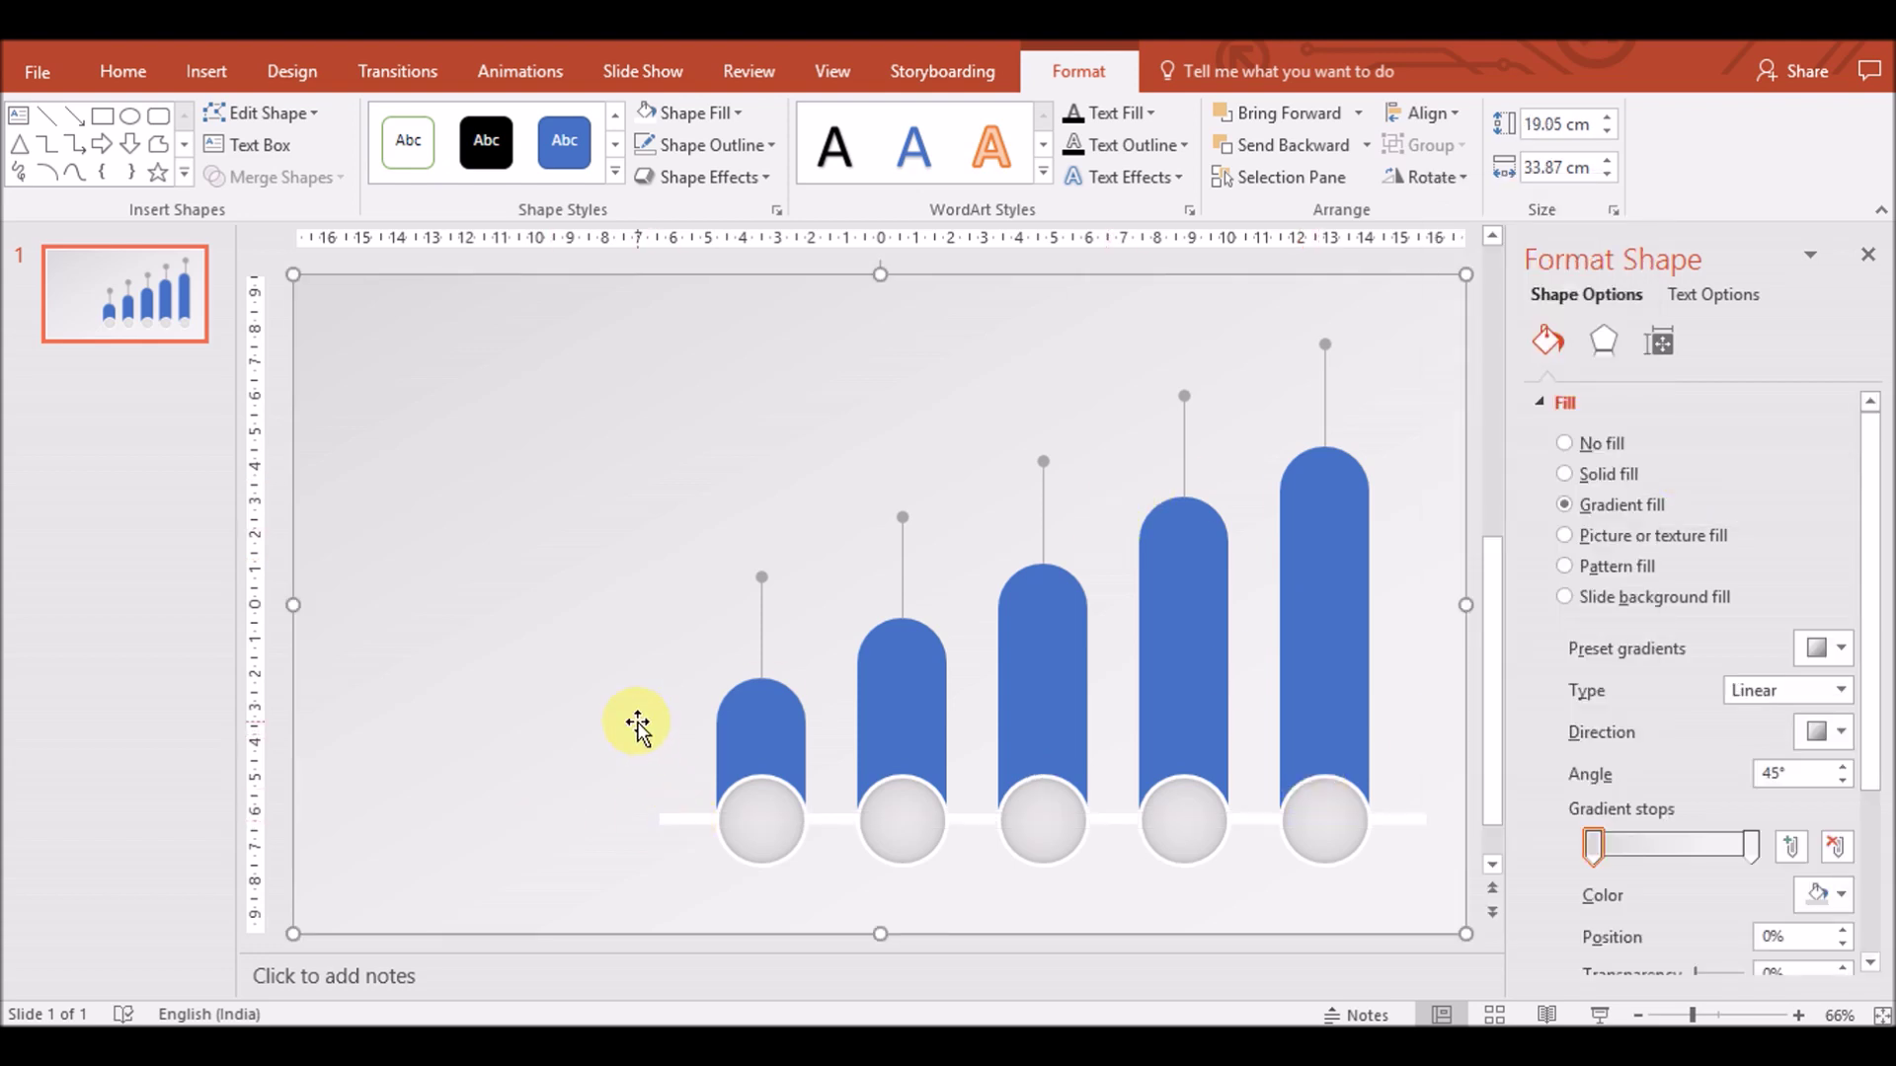
pyautogui.click(1748, 847)
pyautogui.click(1593, 846)
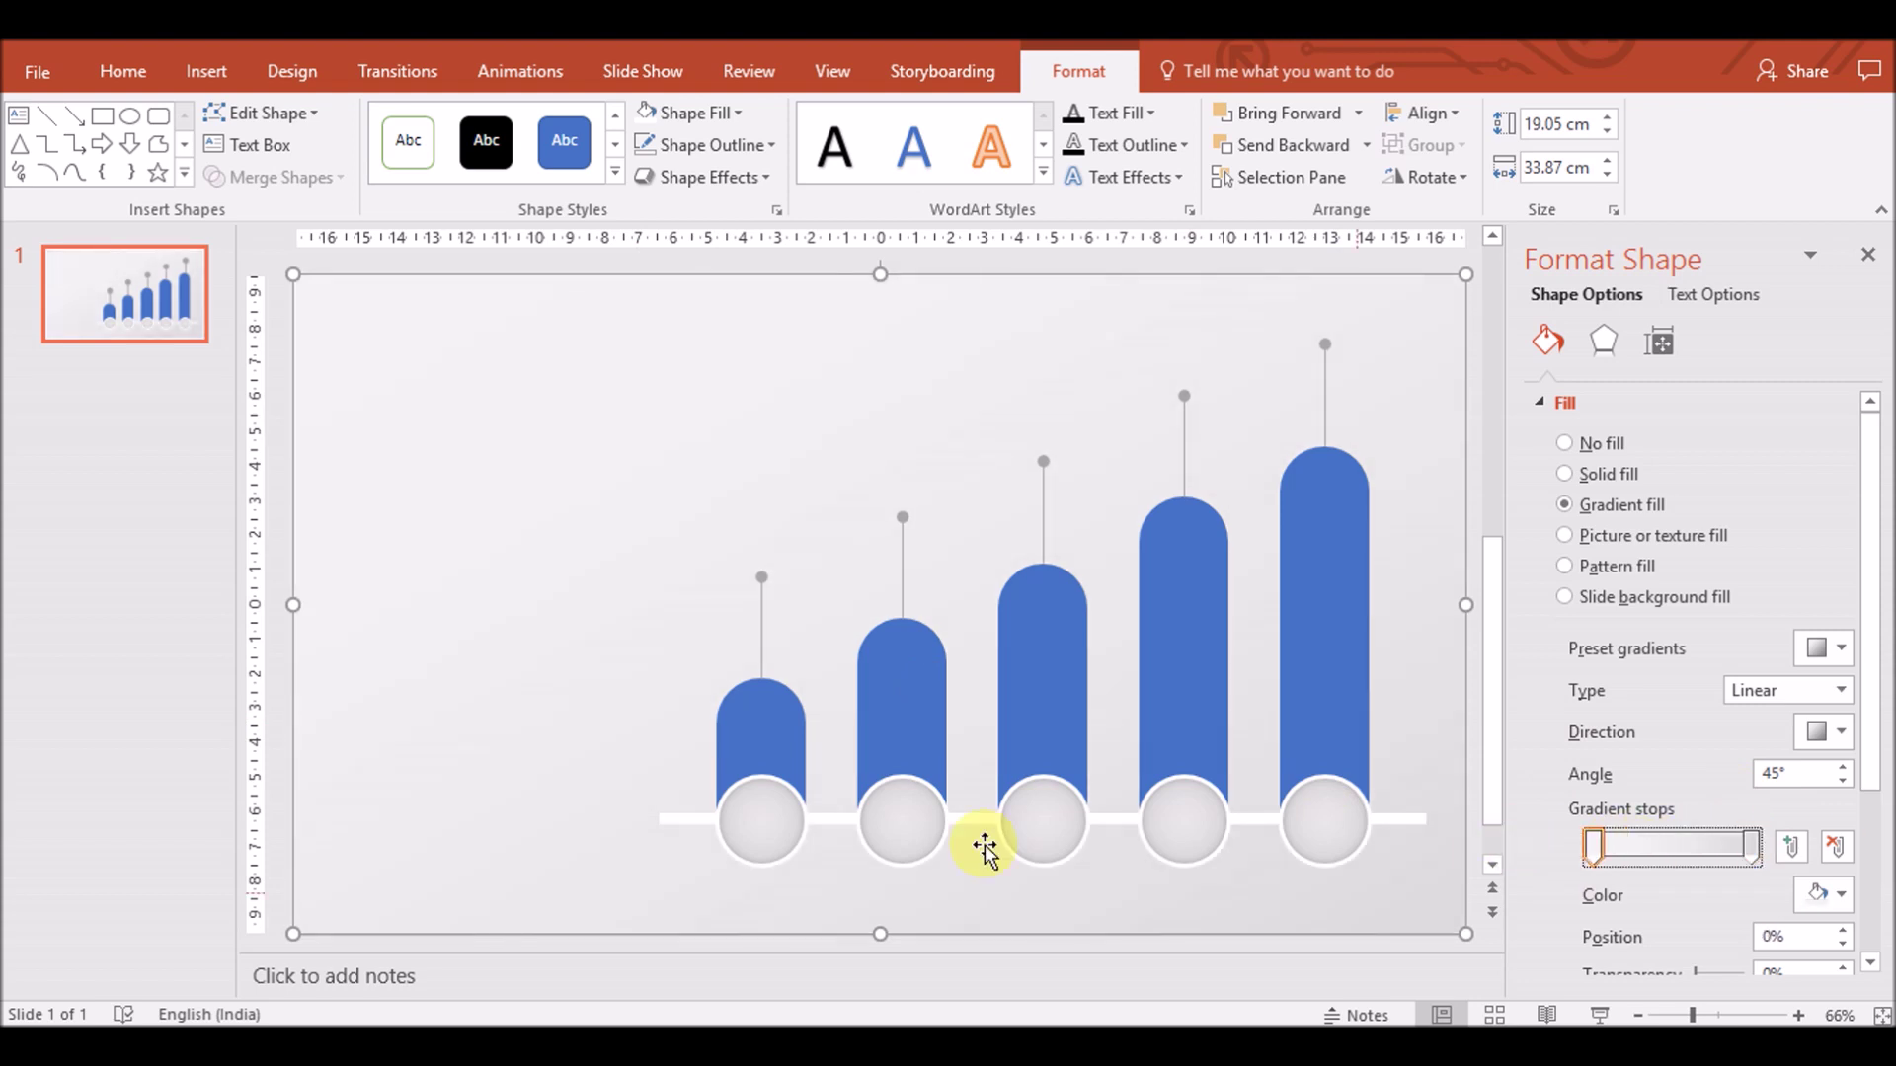
pyautogui.click(742, 853)
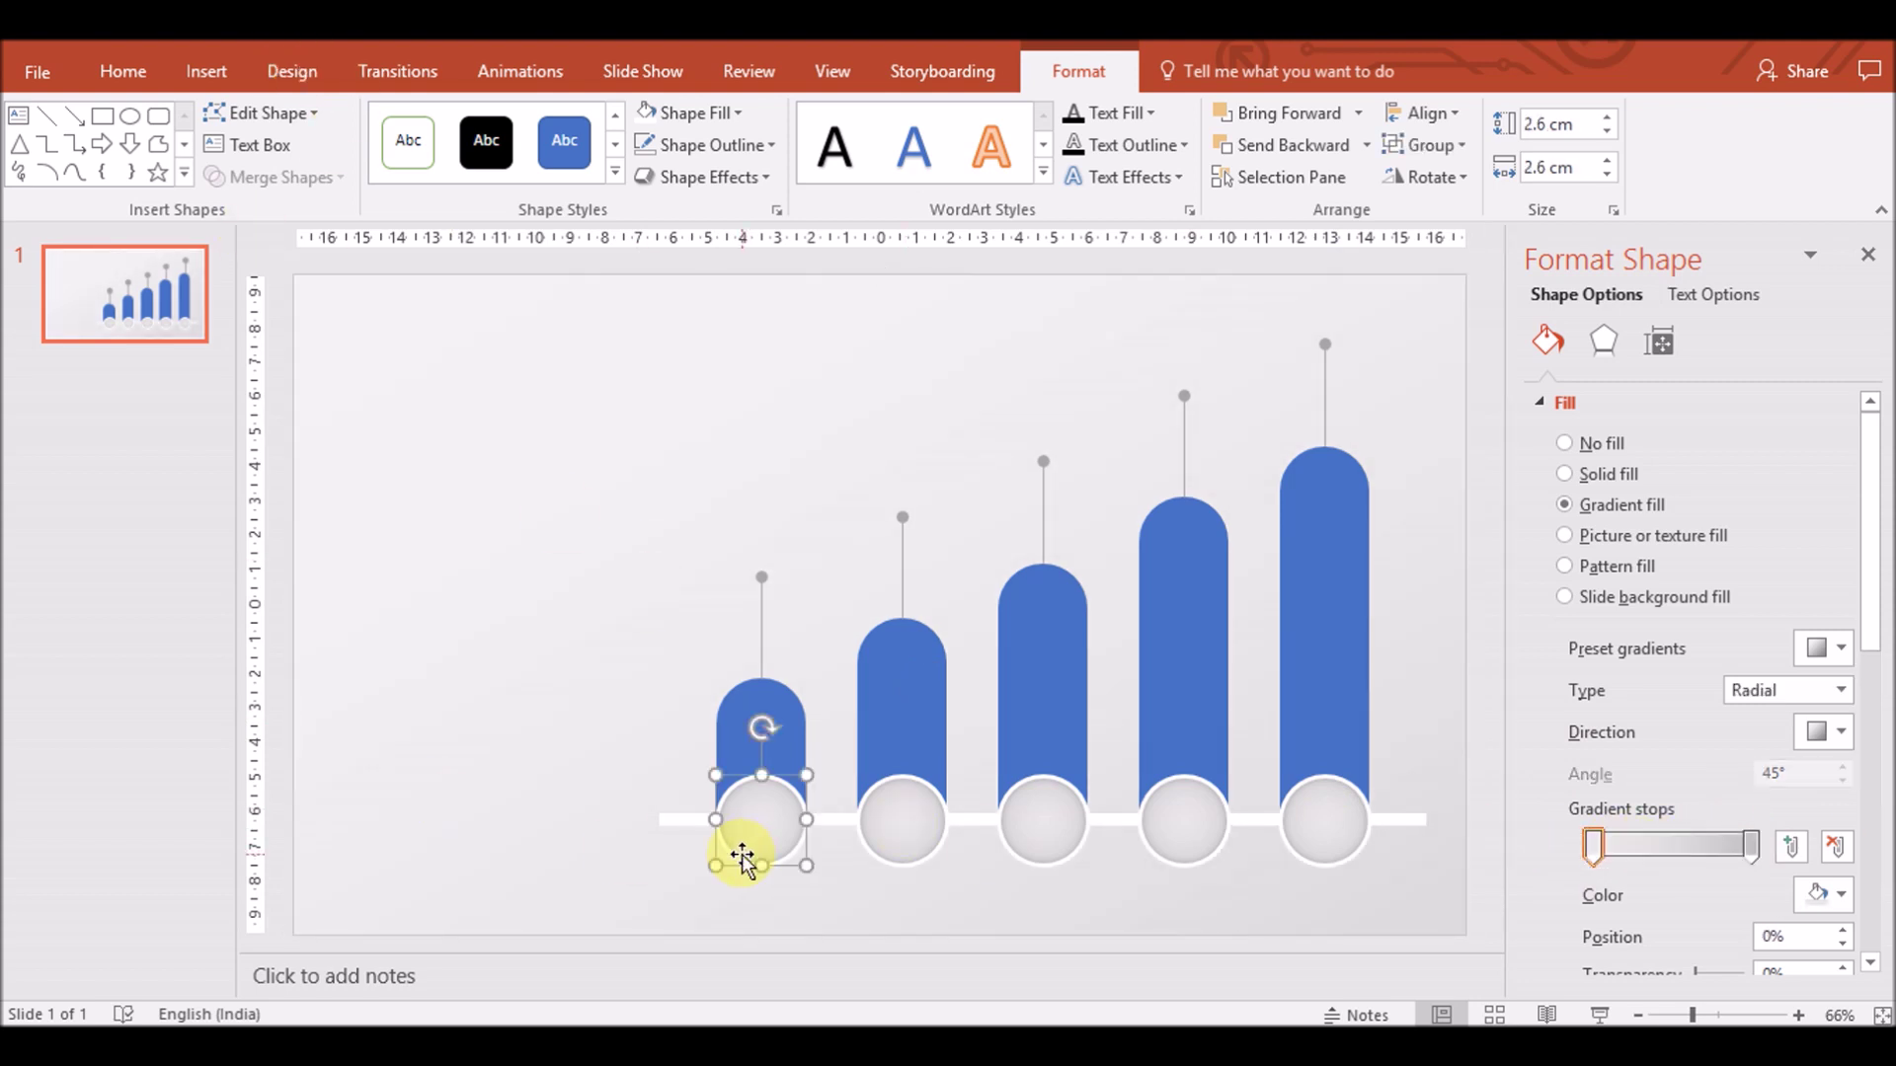
# Undo the duplicated grey circle and draw a small circle with a 1.5 pt outline
pyautogui.moveTo(762, 829); pyautogui.dragTo(625, 826)
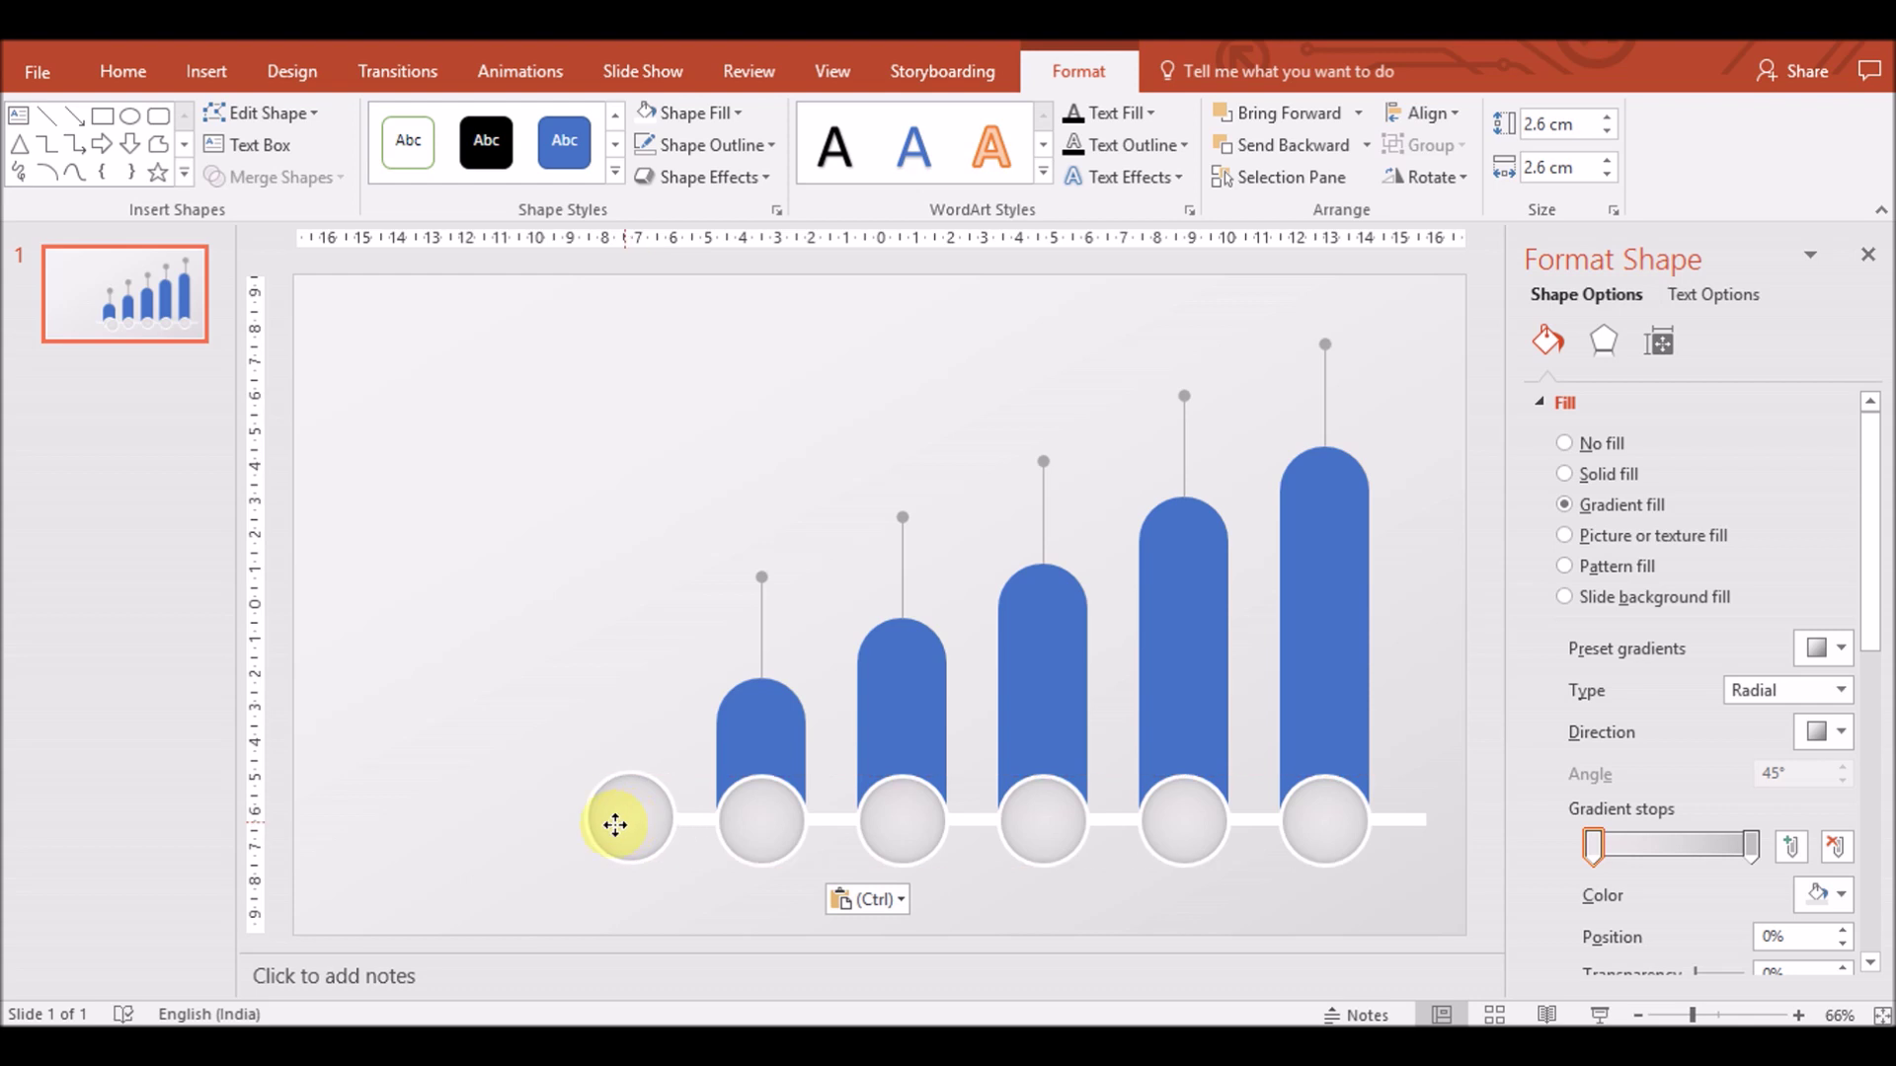
pyautogui.hotkey('ctrl', 'z')
pyautogui.moveTo(588, 781); pyautogui.dragTo(622, 814)
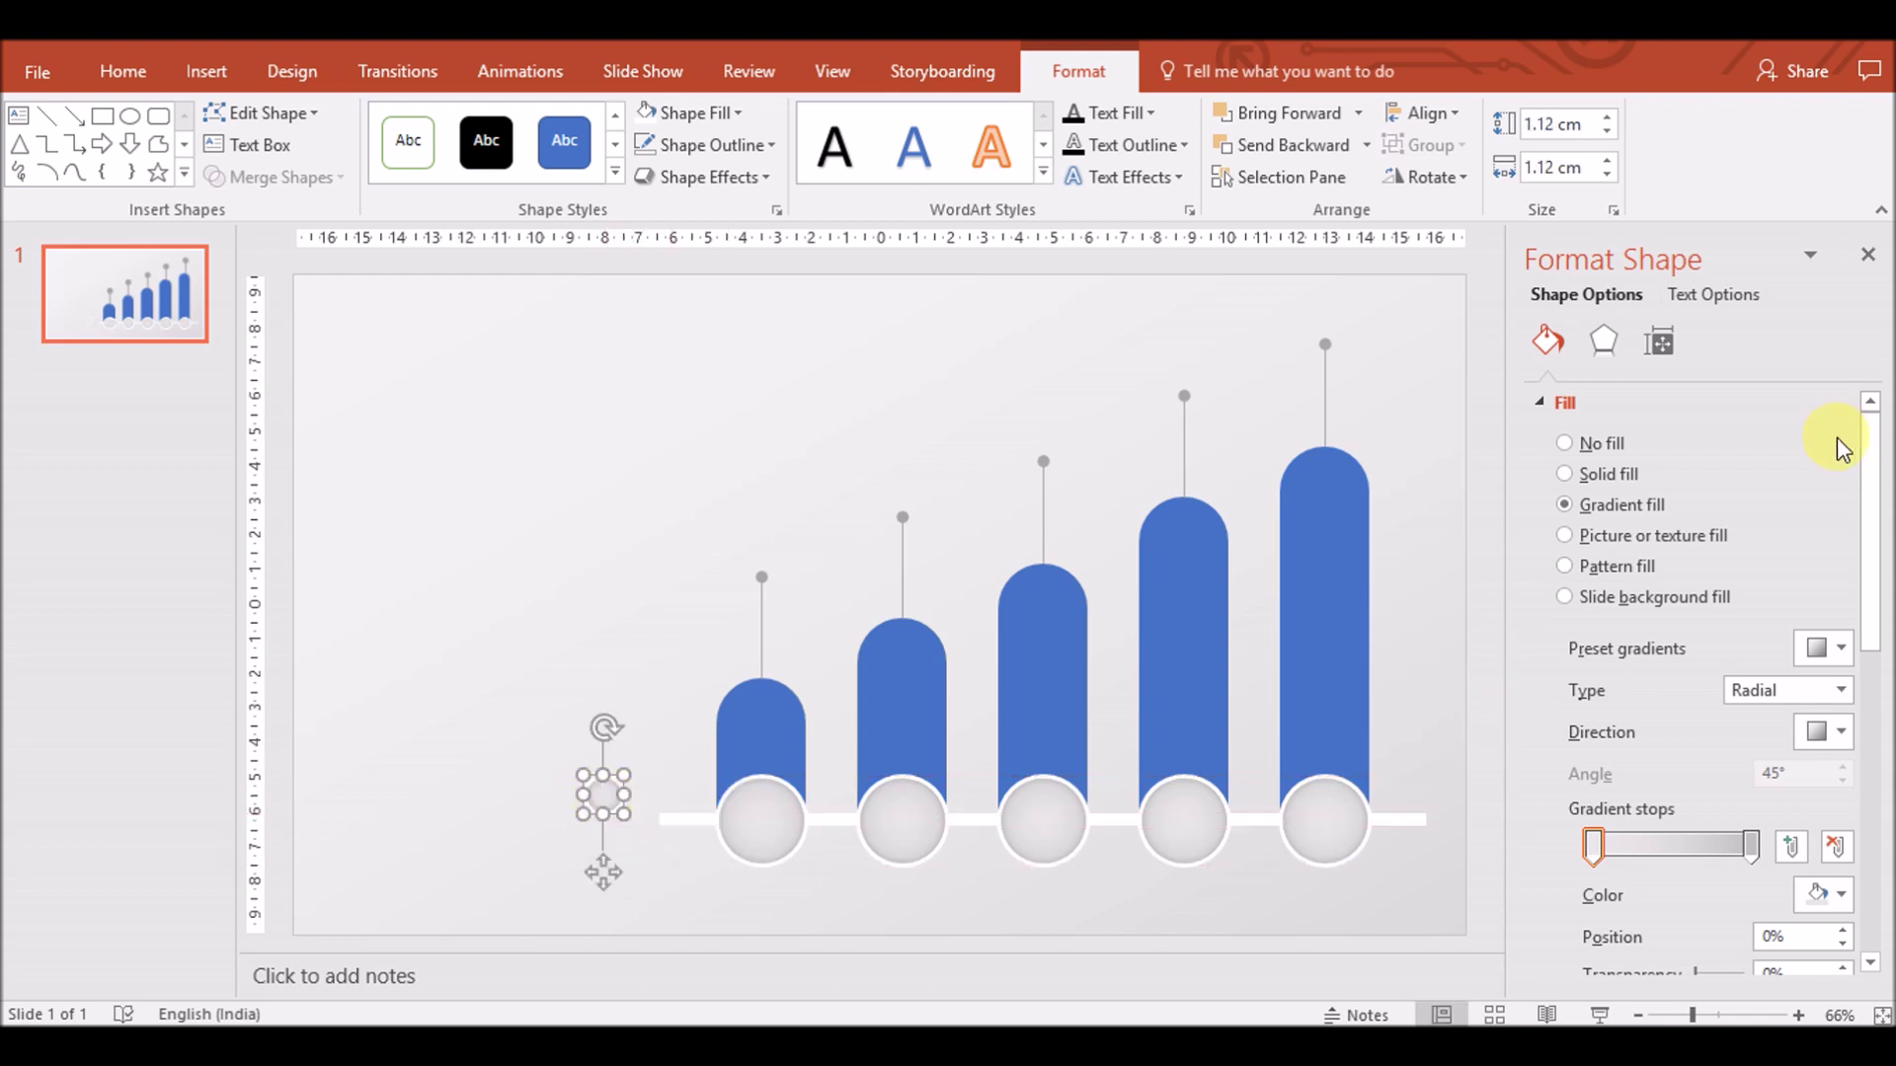
pyautogui.moveTo(1869, 434); pyautogui.dragTo(1867, 696)
pyautogui.click(1841, 748)
pyautogui.click(1841, 748)
pyautogui.click(1841, 748)
pyautogui.click(1841, 747)
pyautogui.click(1842, 747)
pyautogui.click(1841, 748)
# Give the small circle a soft shadow and a light outline colour
pyautogui.click(1603, 341)
pyautogui.click(1825, 441)
pyautogui.click(1750, 724)
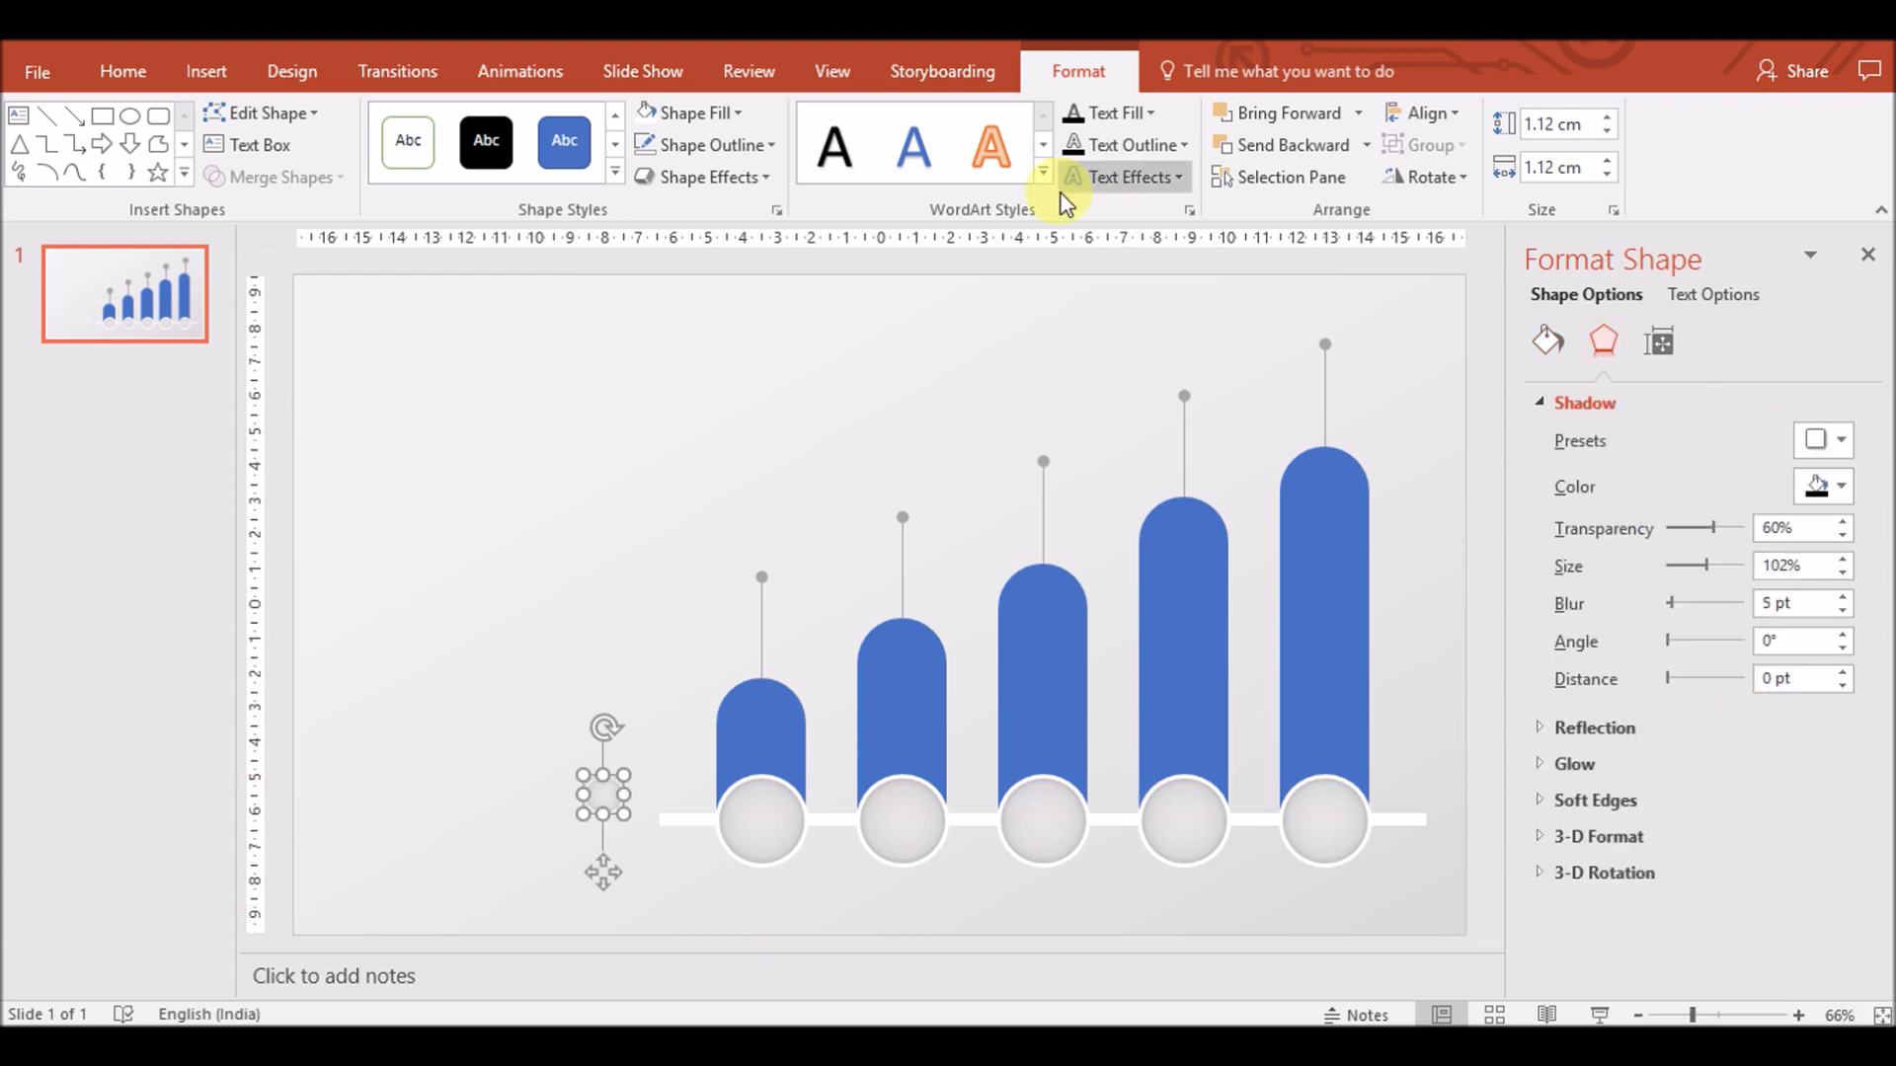
pyautogui.click(737, 113)
pyautogui.click(763, 148)
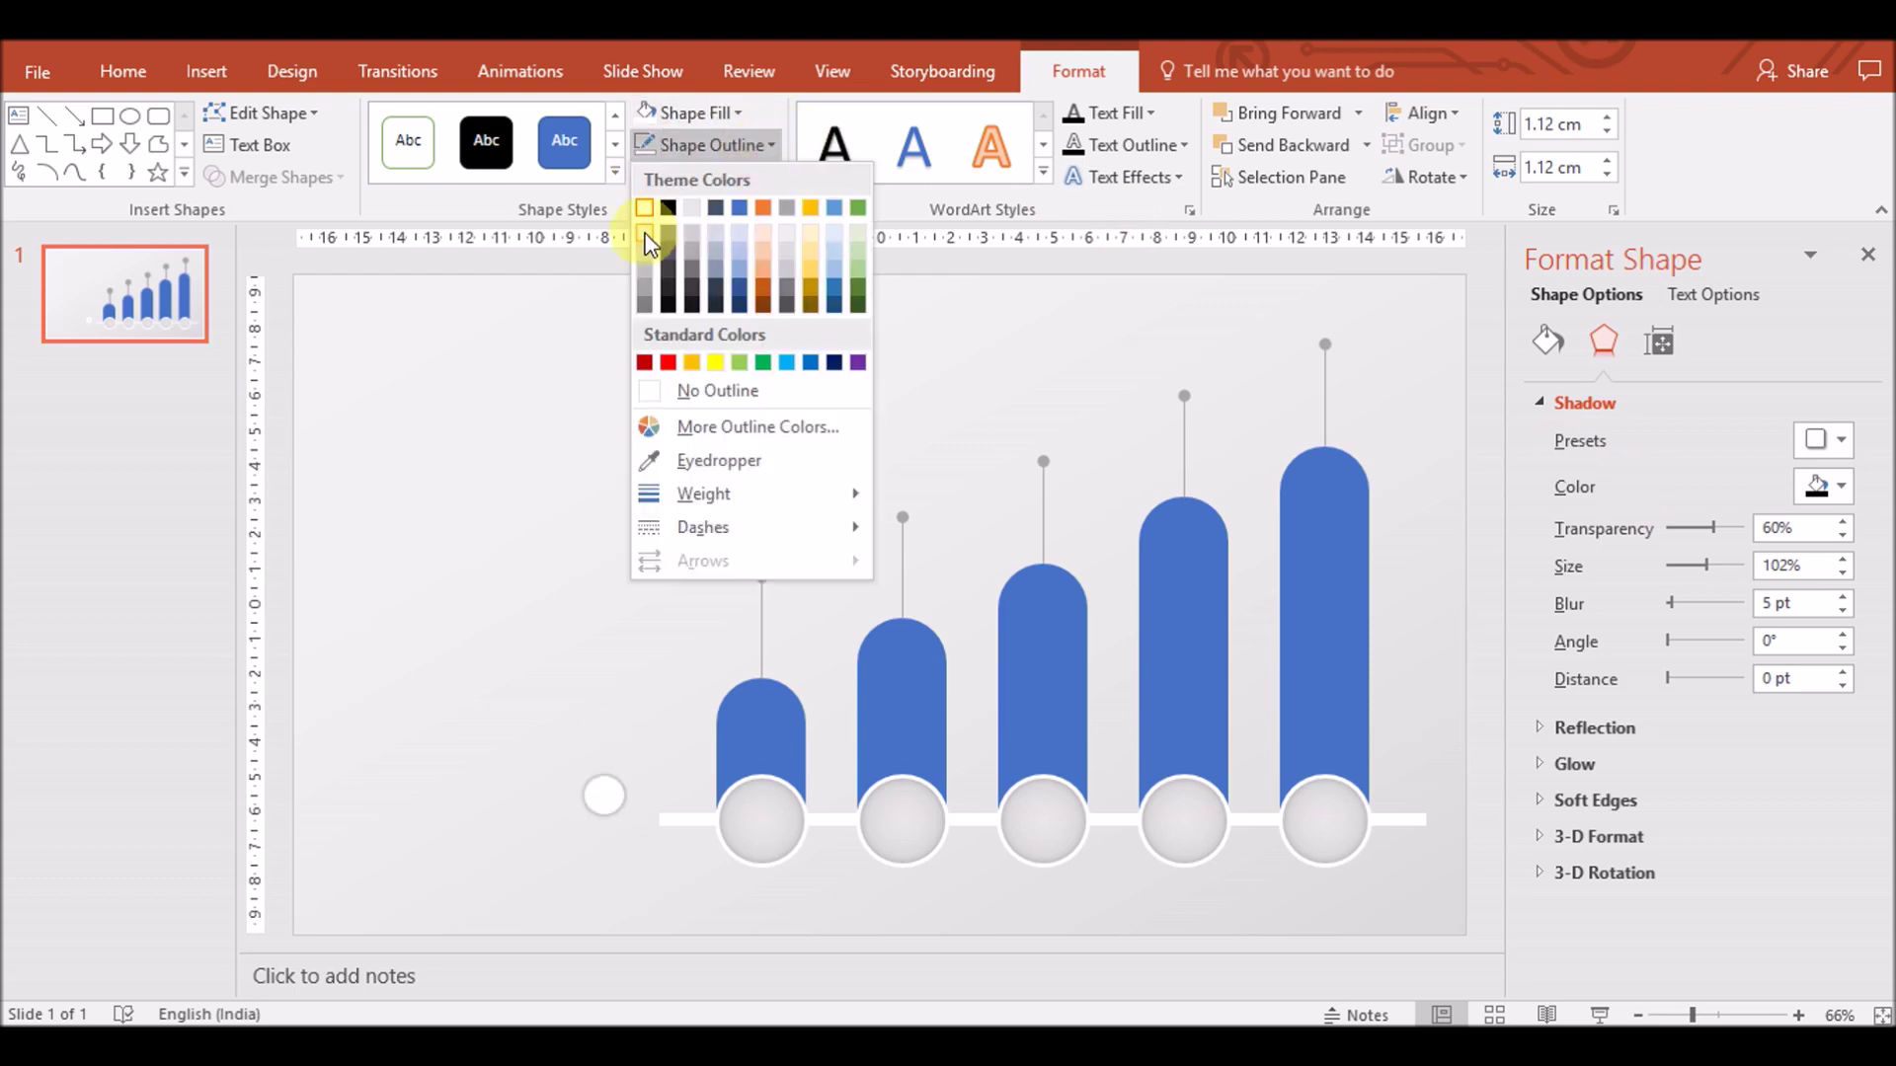
pyautogui.click(646, 235)
# Place the circle at the baseline's left end and copy it to the right end
pyautogui.moveTo(604, 795); pyautogui.dragTo(652, 821)
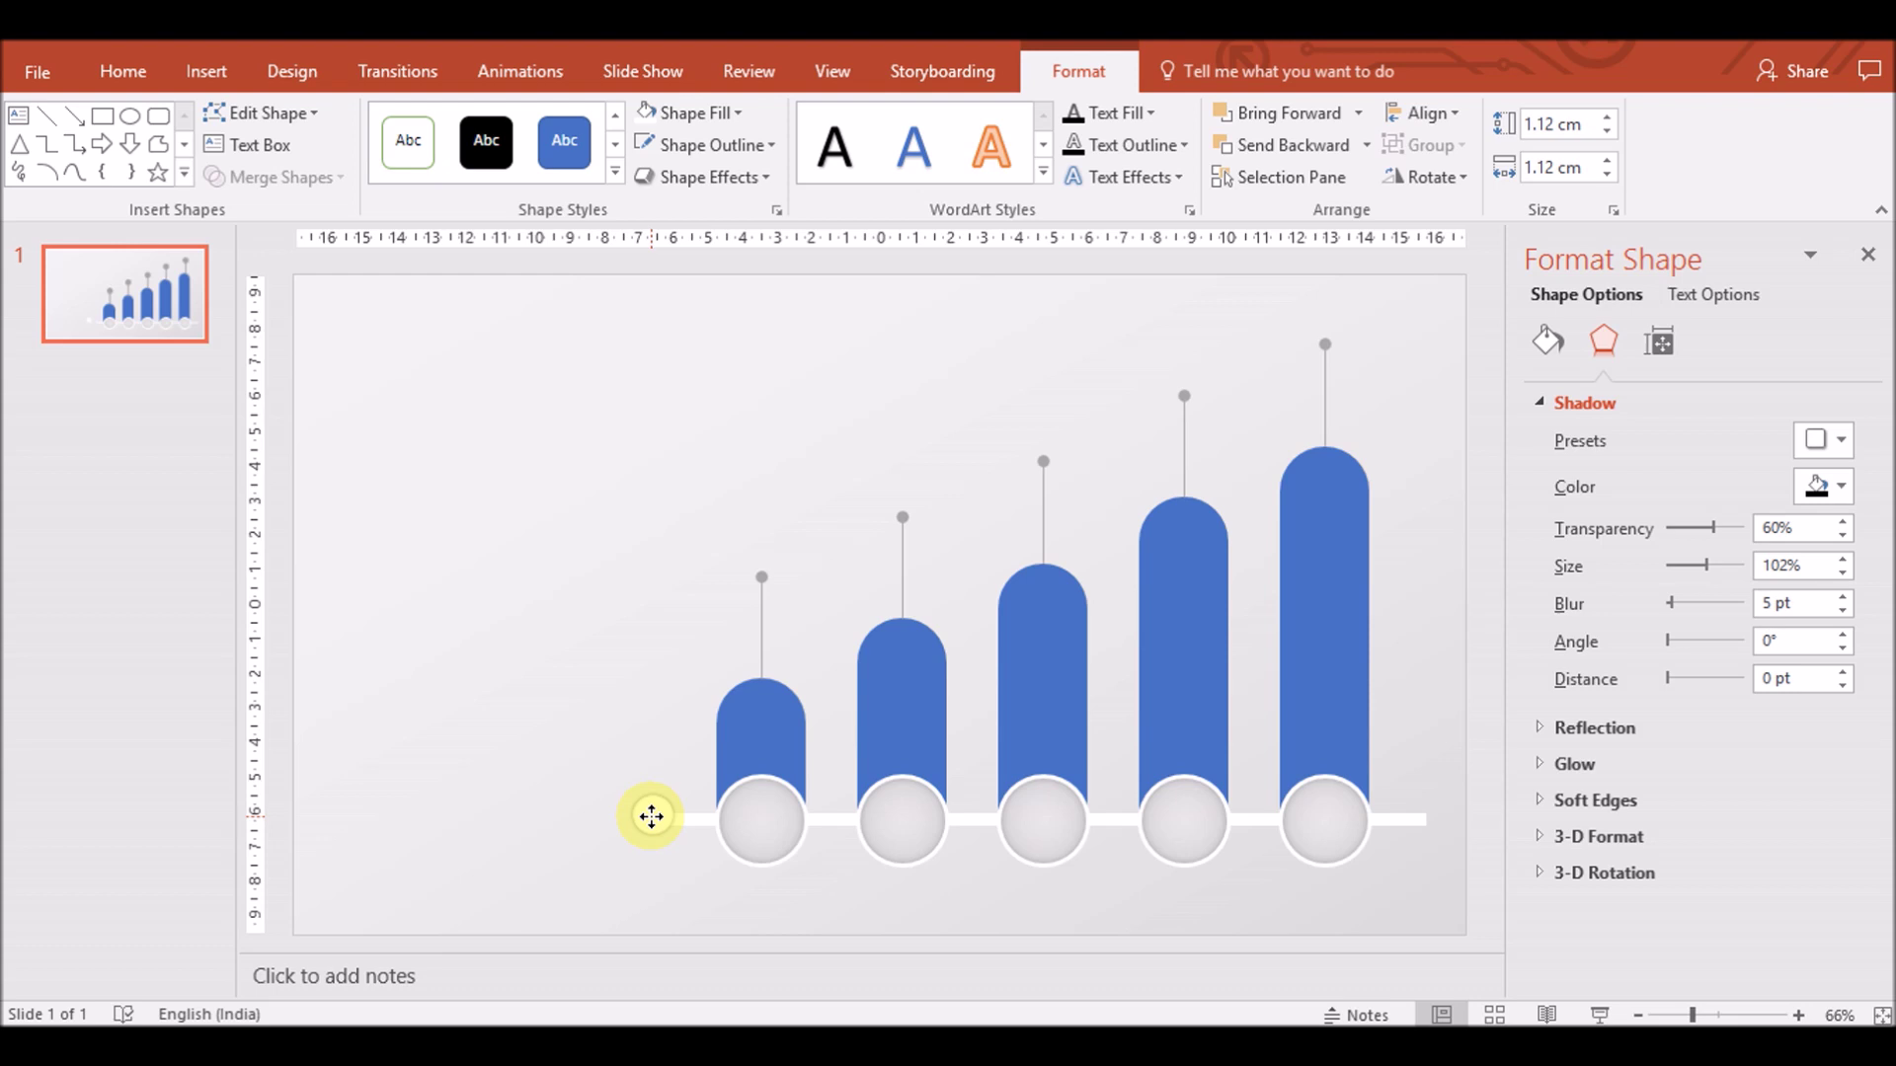
pyautogui.hotkey('ctrl', 'c')
pyautogui.hotkey('ctrl', 'v')
pyautogui.moveTo(681, 829); pyautogui.dragTo(1433, 820)
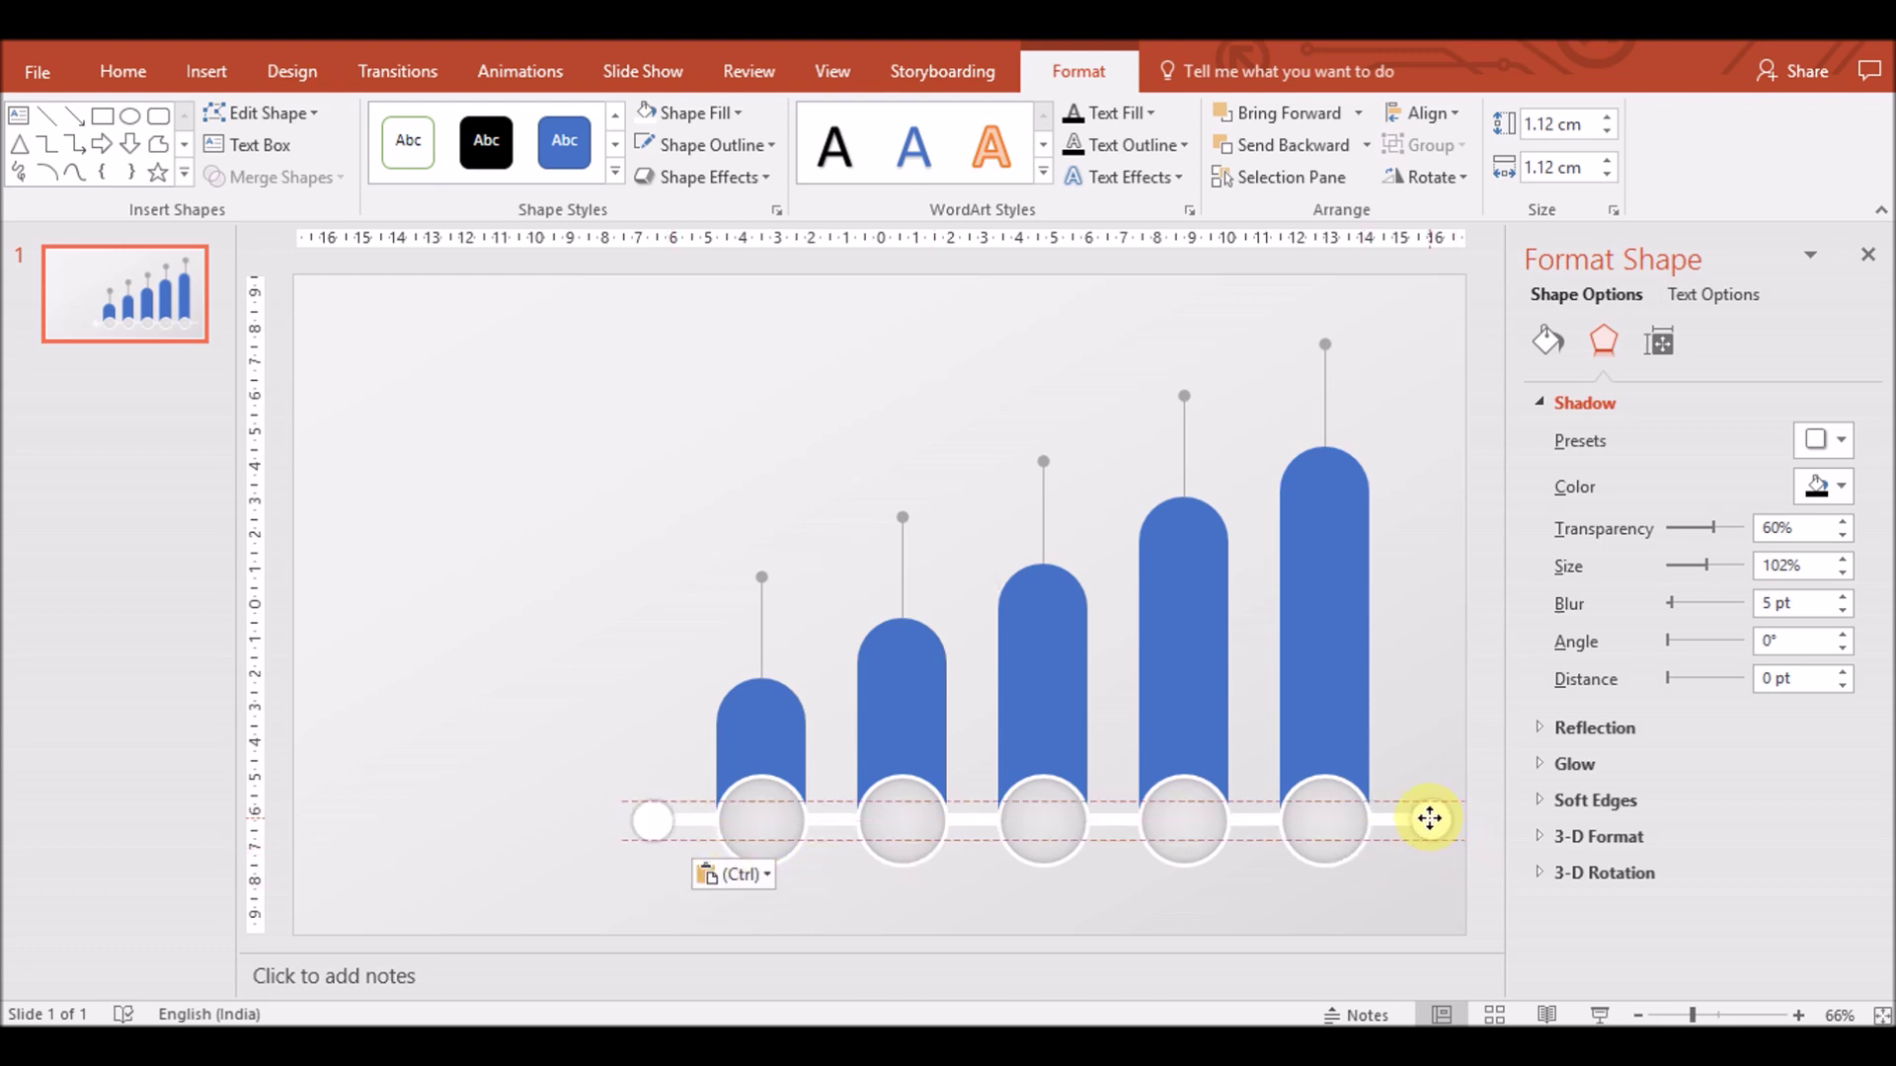
pyautogui.click(492, 617)
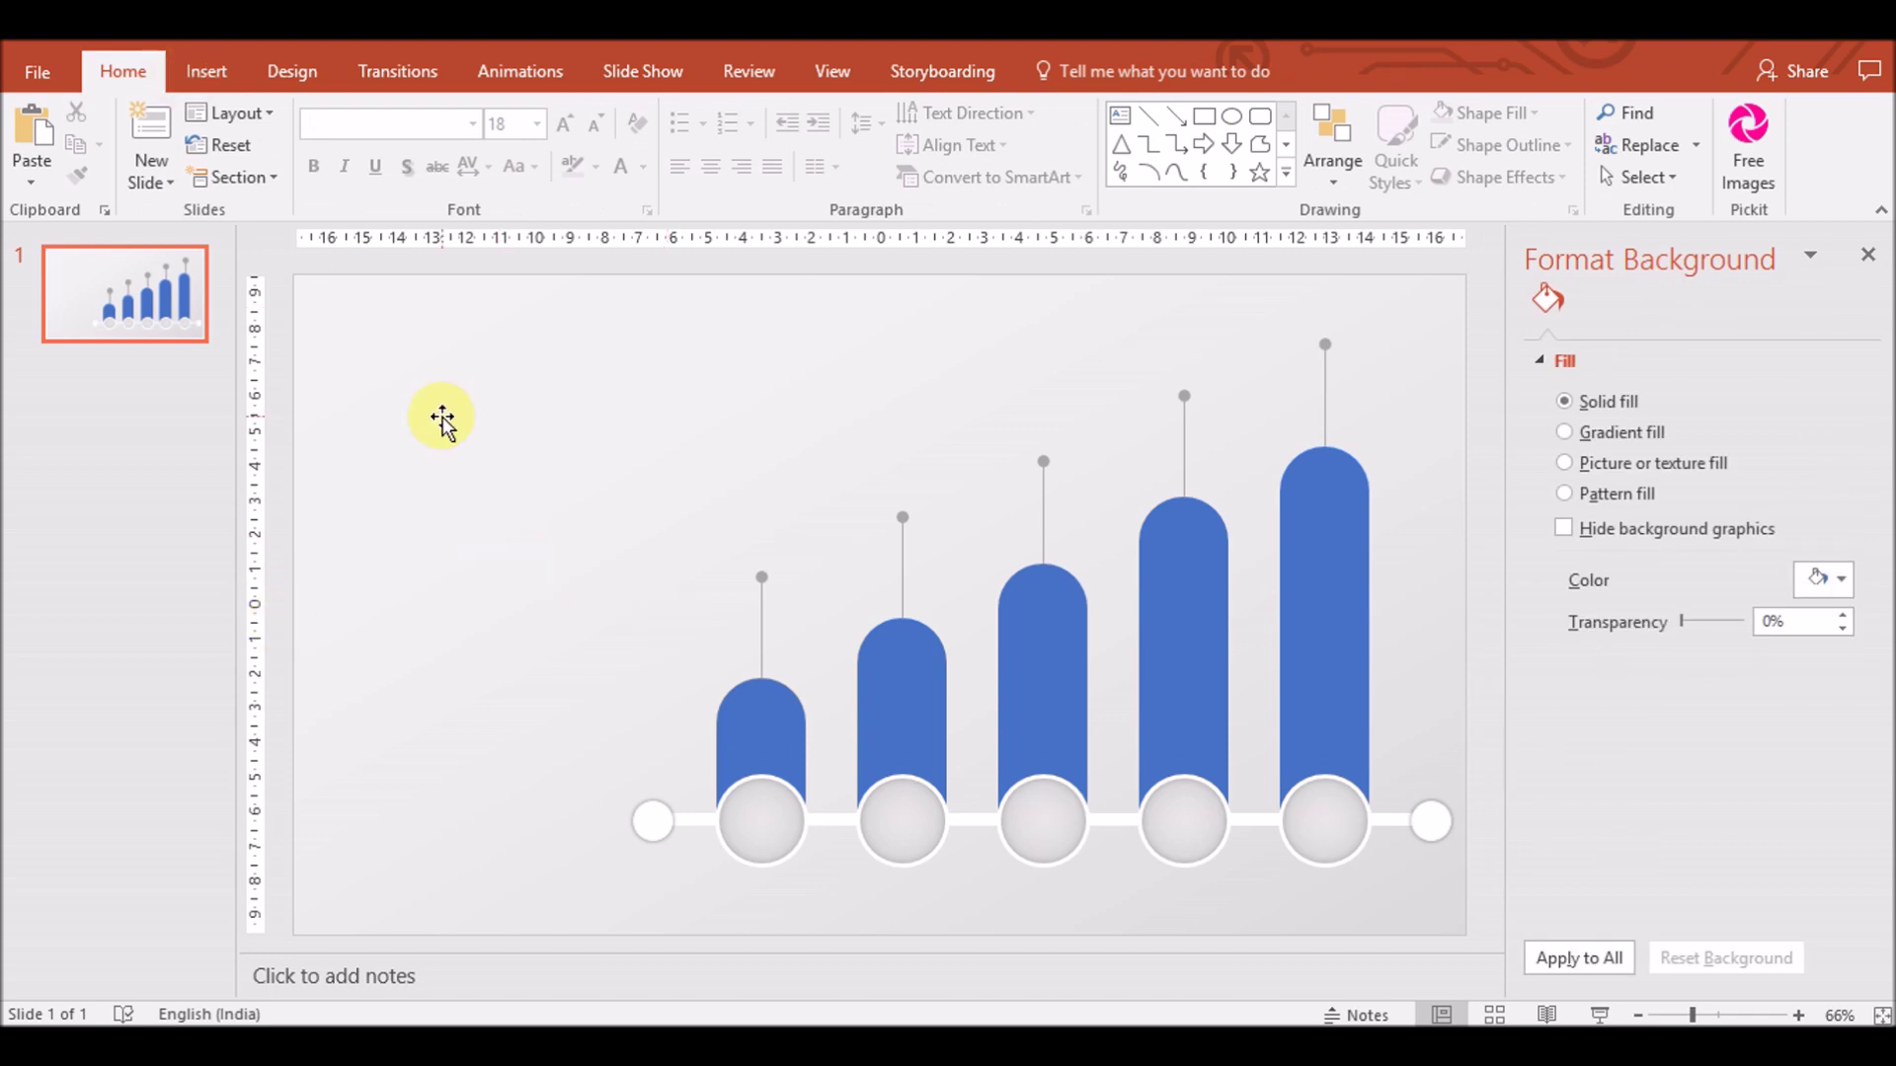
# Open the Icons library at the Business category
pyautogui.click(235, 81)
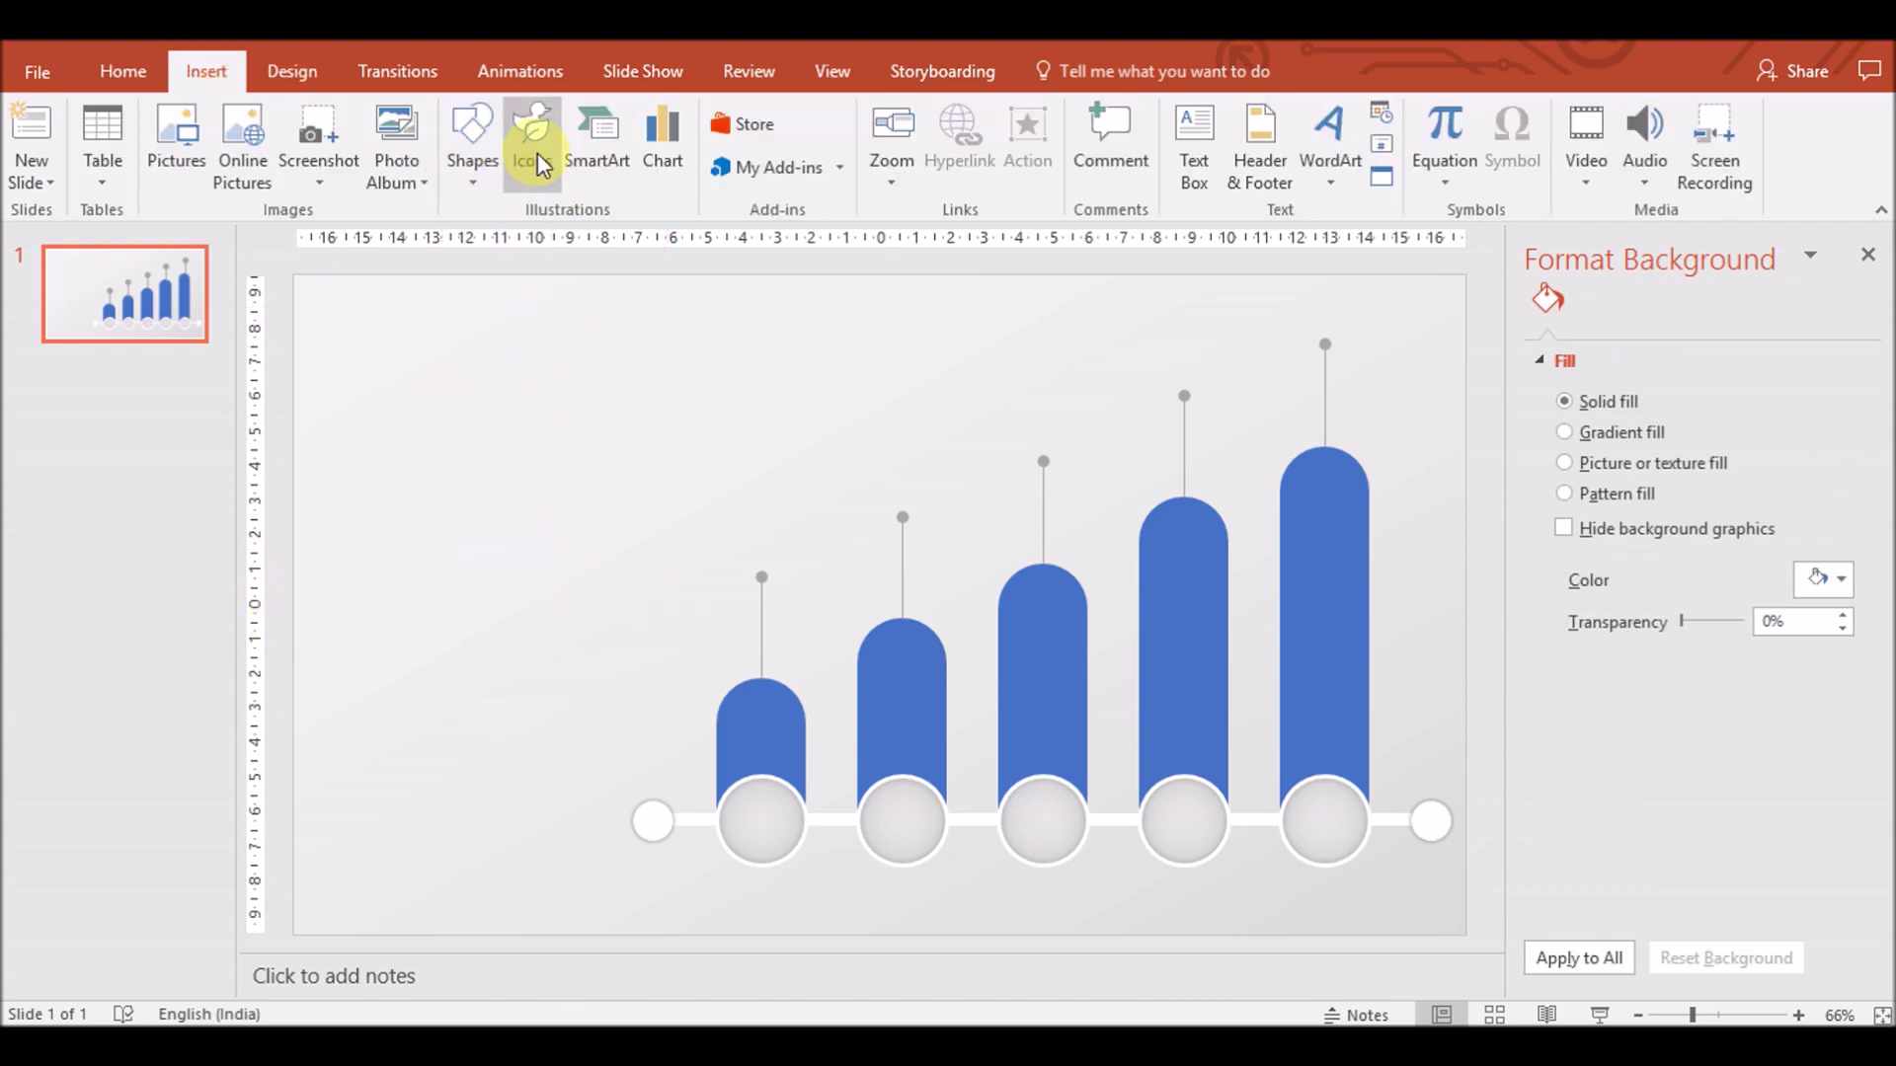
pyautogui.click(532, 137)
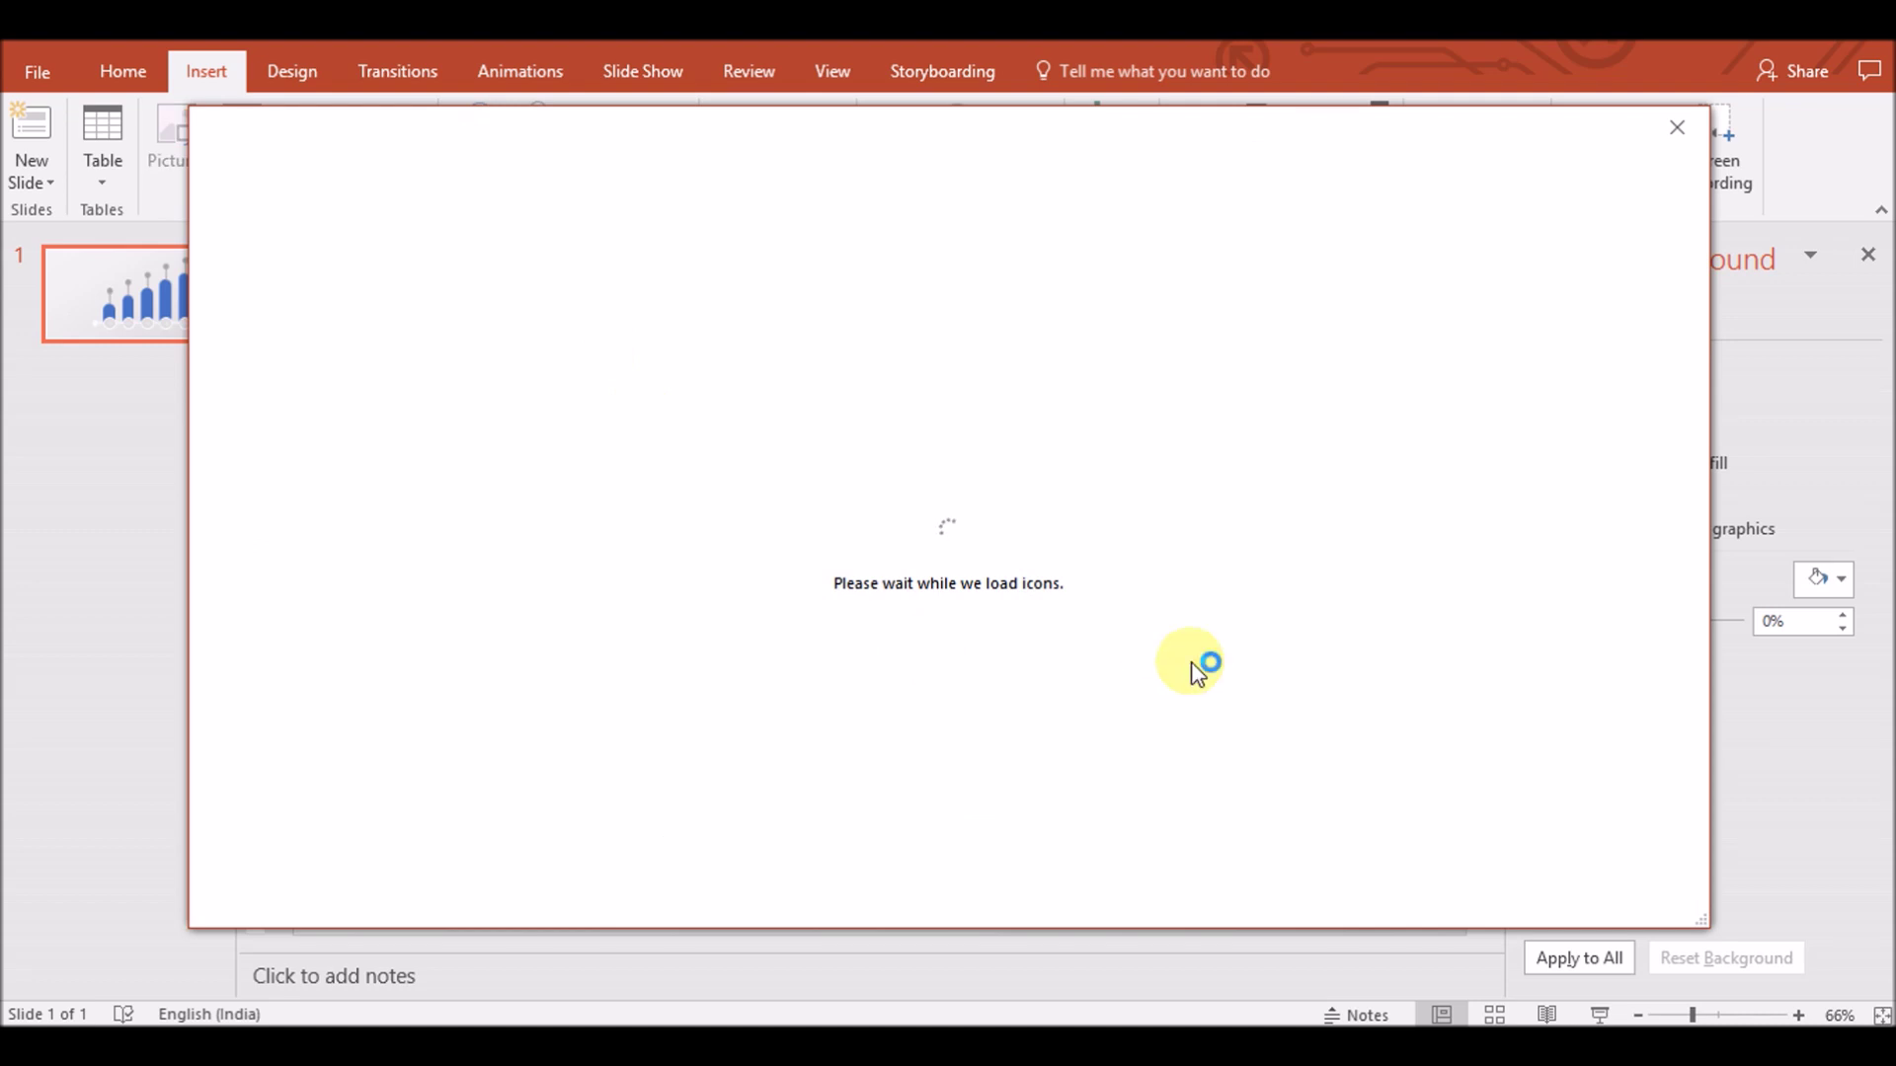
pyautogui.moveTo(1694, 274); pyautogui.dragTo(1697, 323)
pyautogui.click(247, 329)
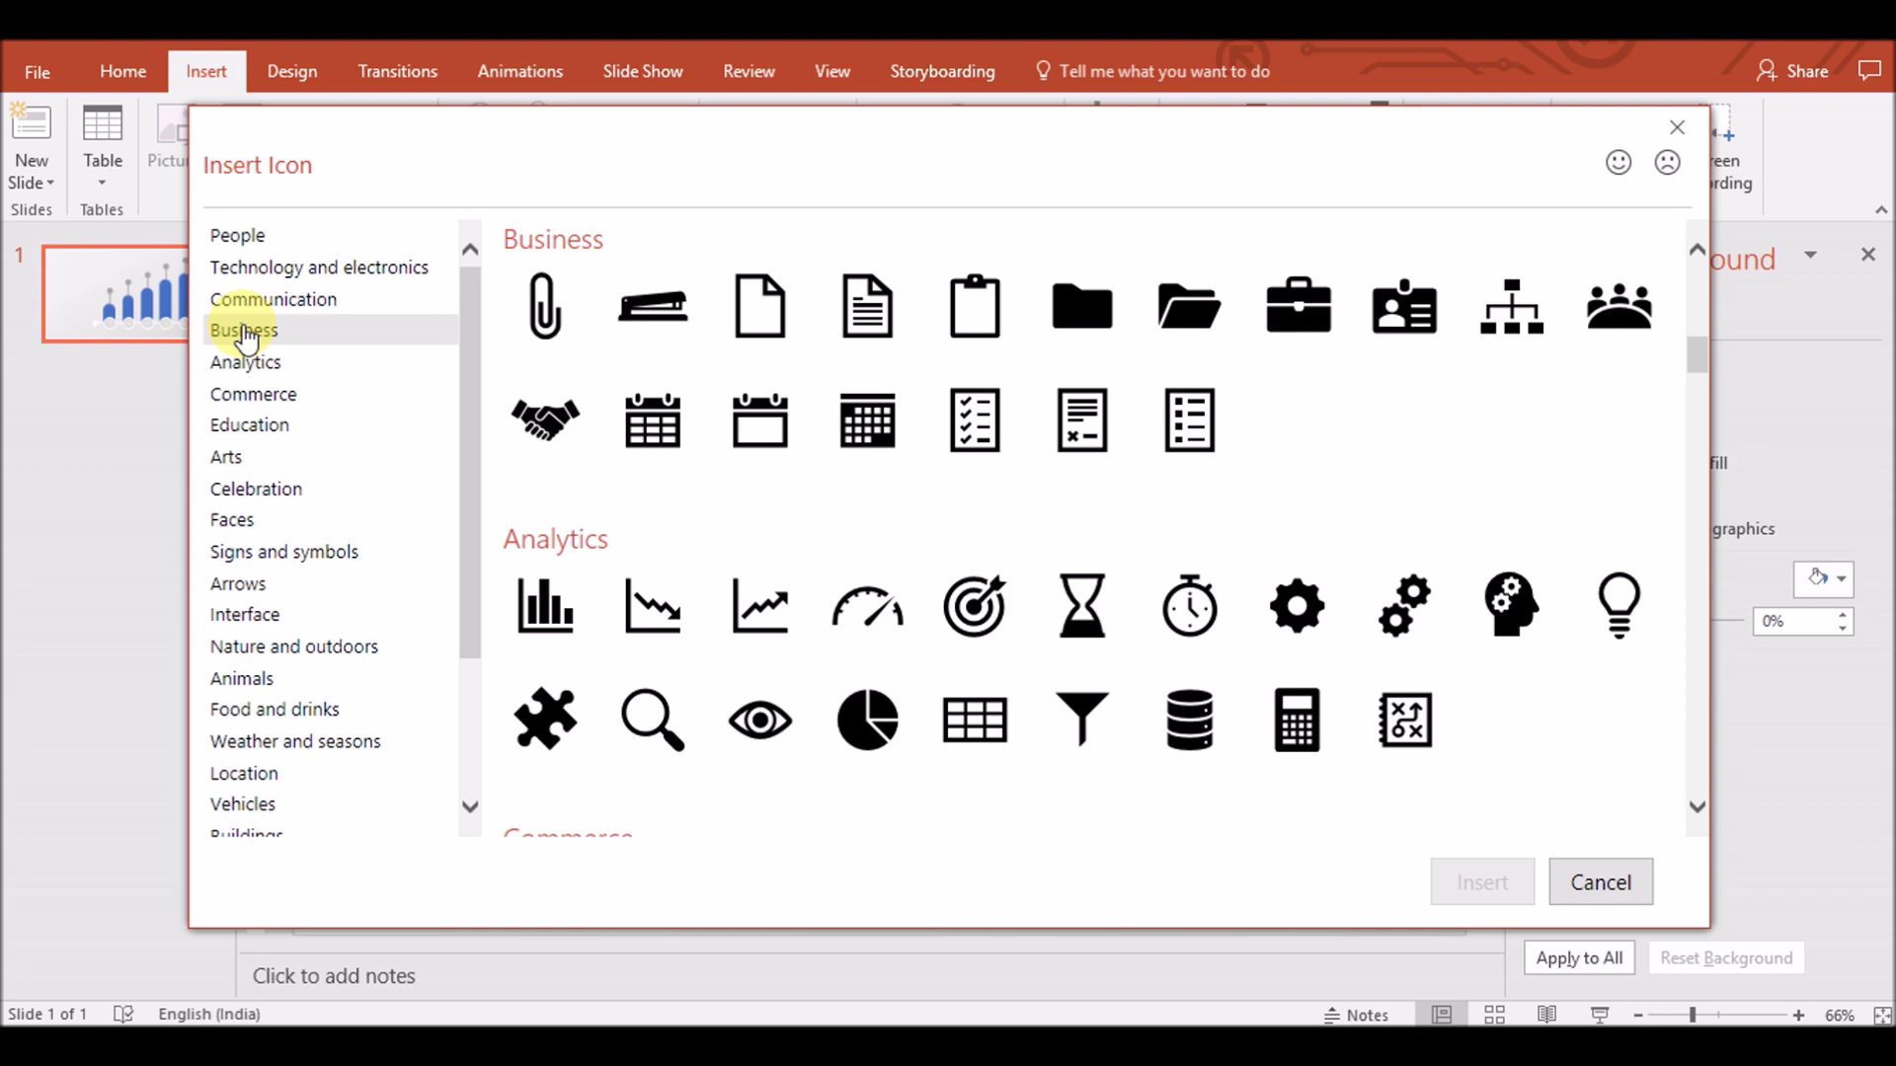
# Insert the lightbulb, org chart, calendar, magnifier, database and stopwatch icons
pyautogui.click(1292, 608)
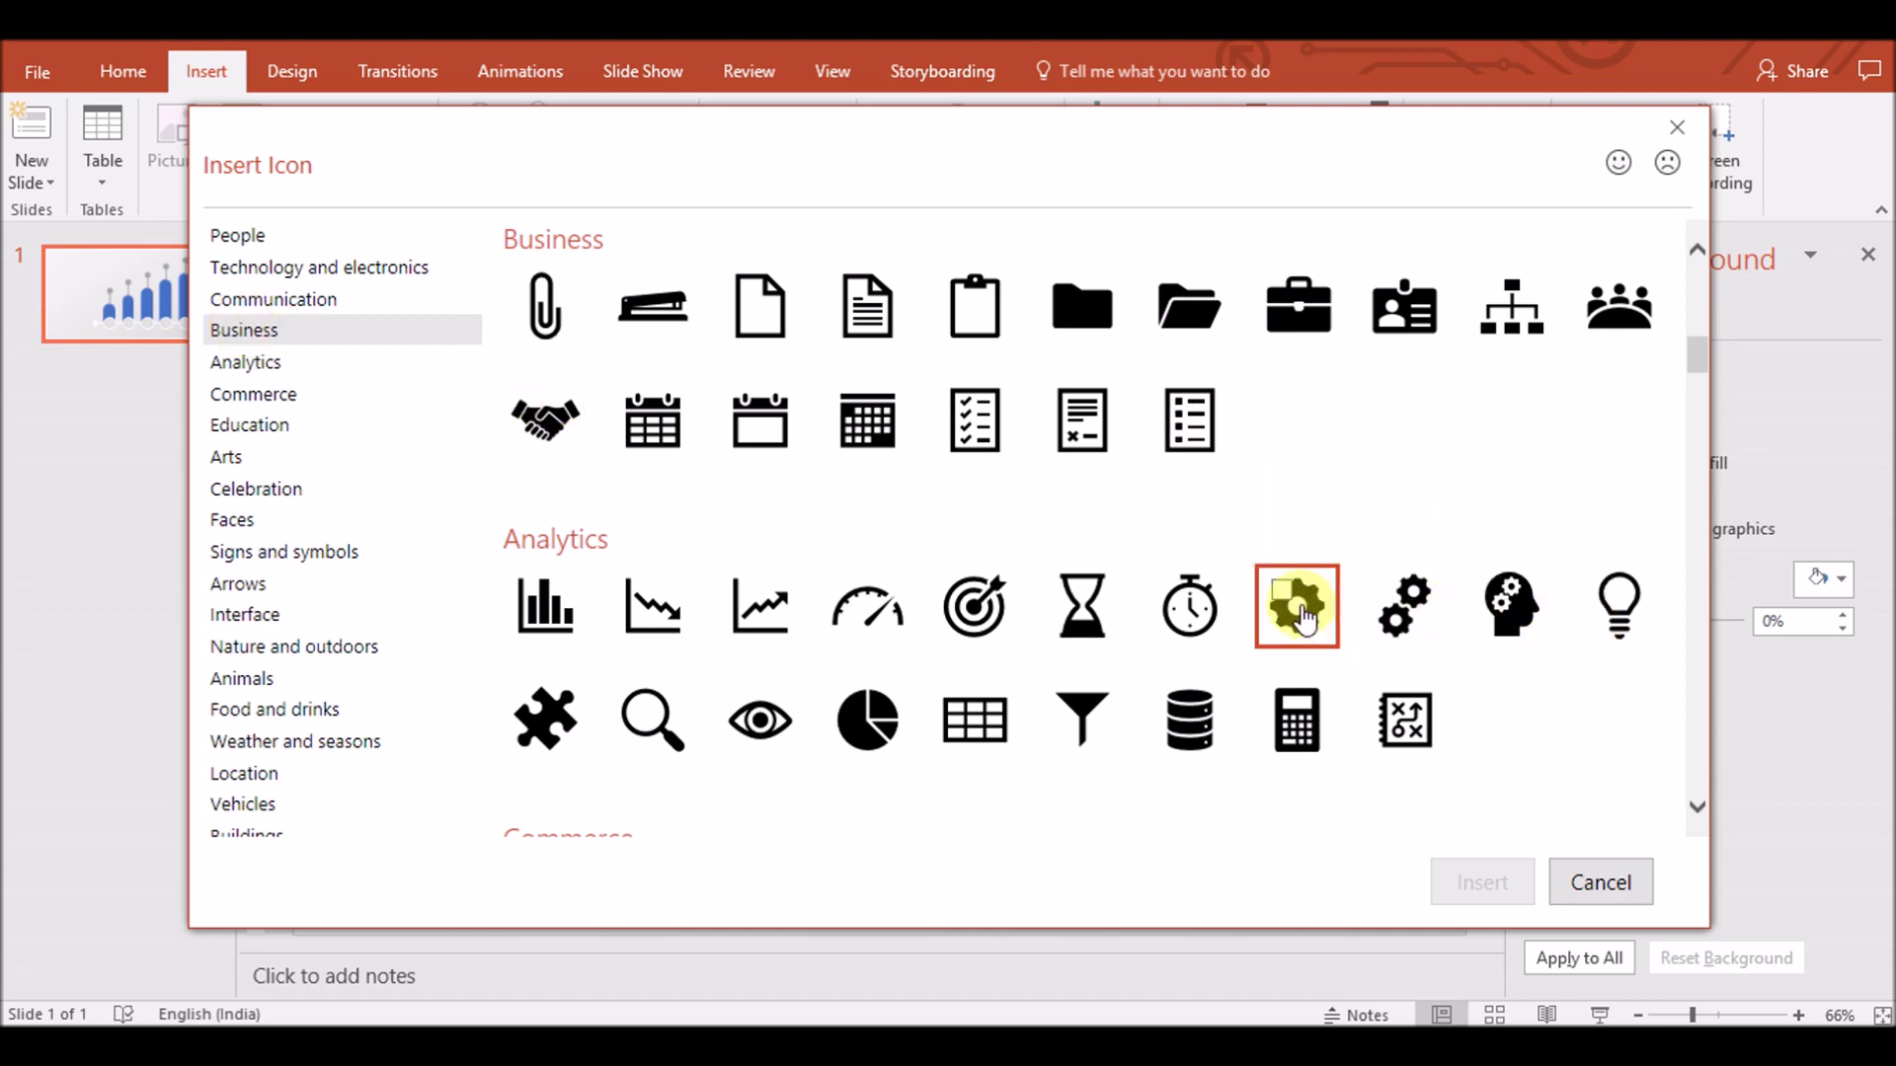
pyautogui.click(1177, 607)
pyautogui.click(542, 719)
pyautogui.click(1197, 723)
pyautogui.click(1290, 606)
pyautogui.click(542, 719)
pyautogui.click(646, 716)
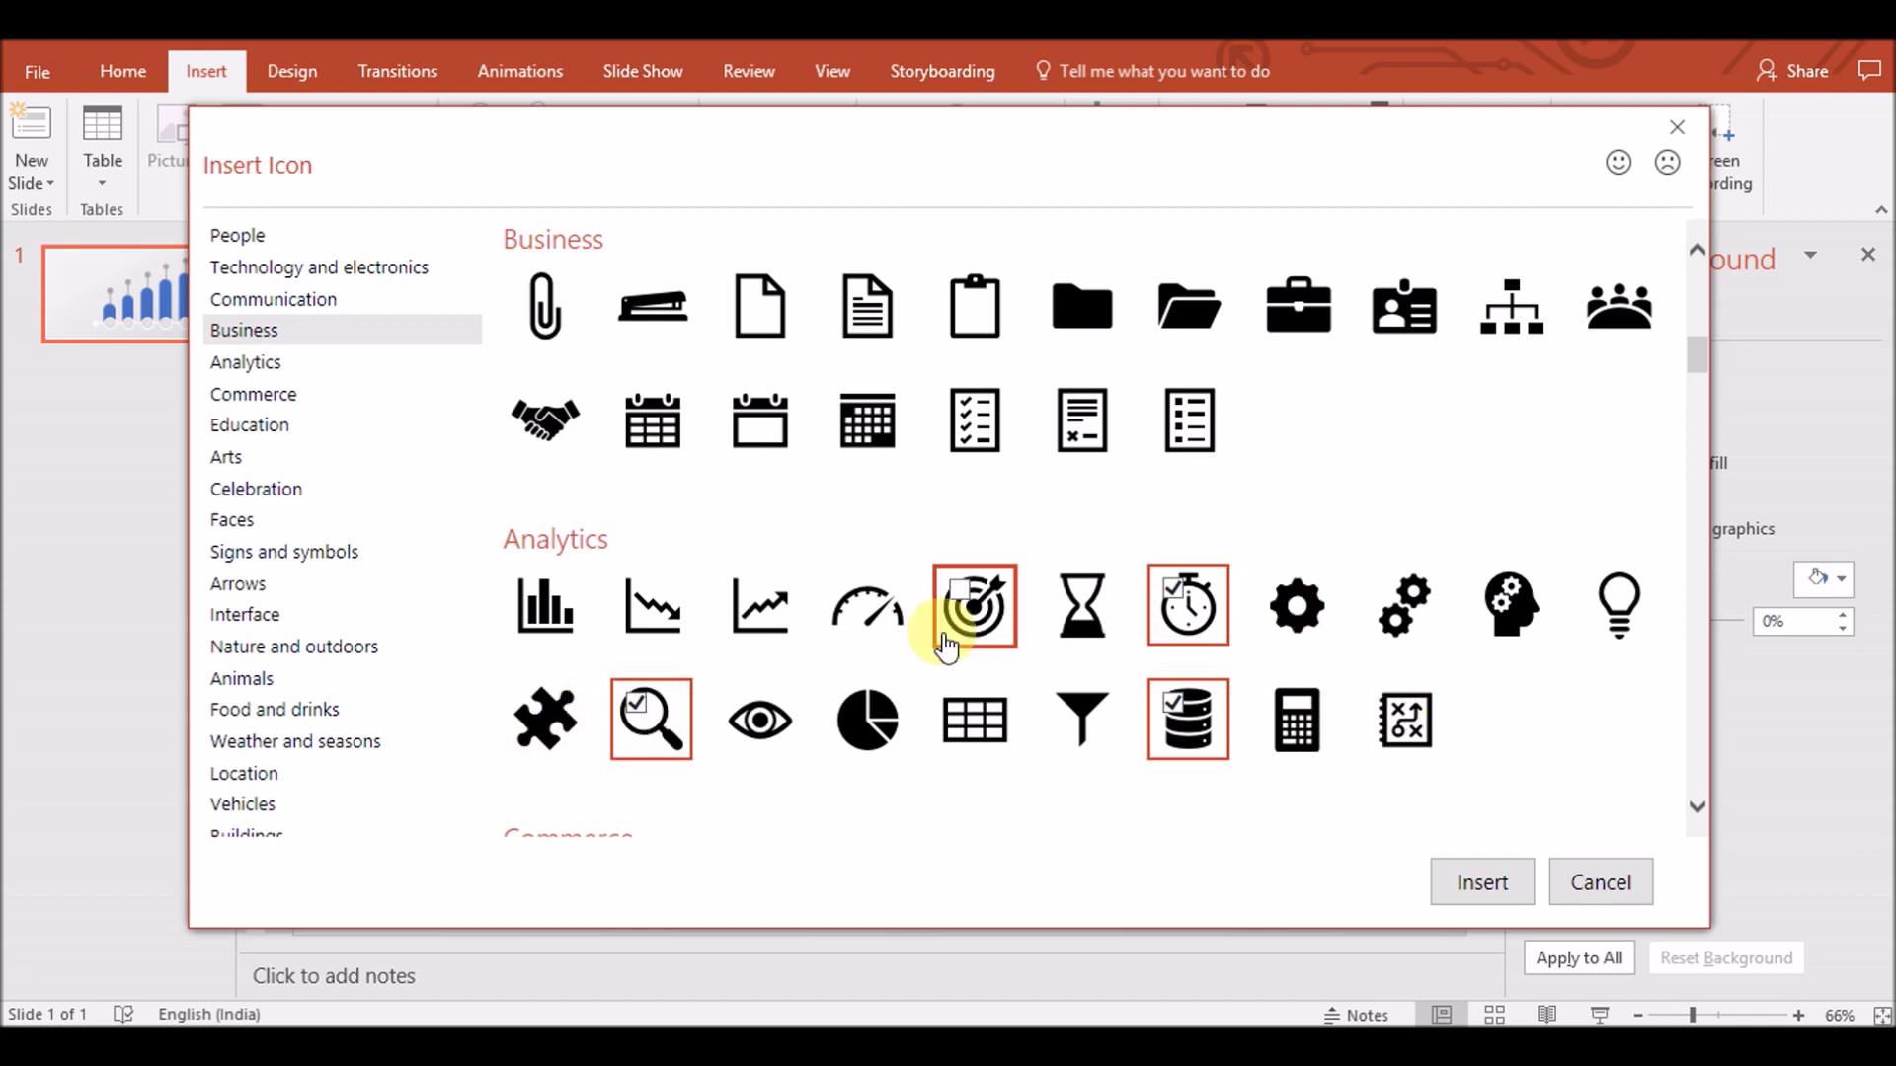
pyautogui.click(742, 424)
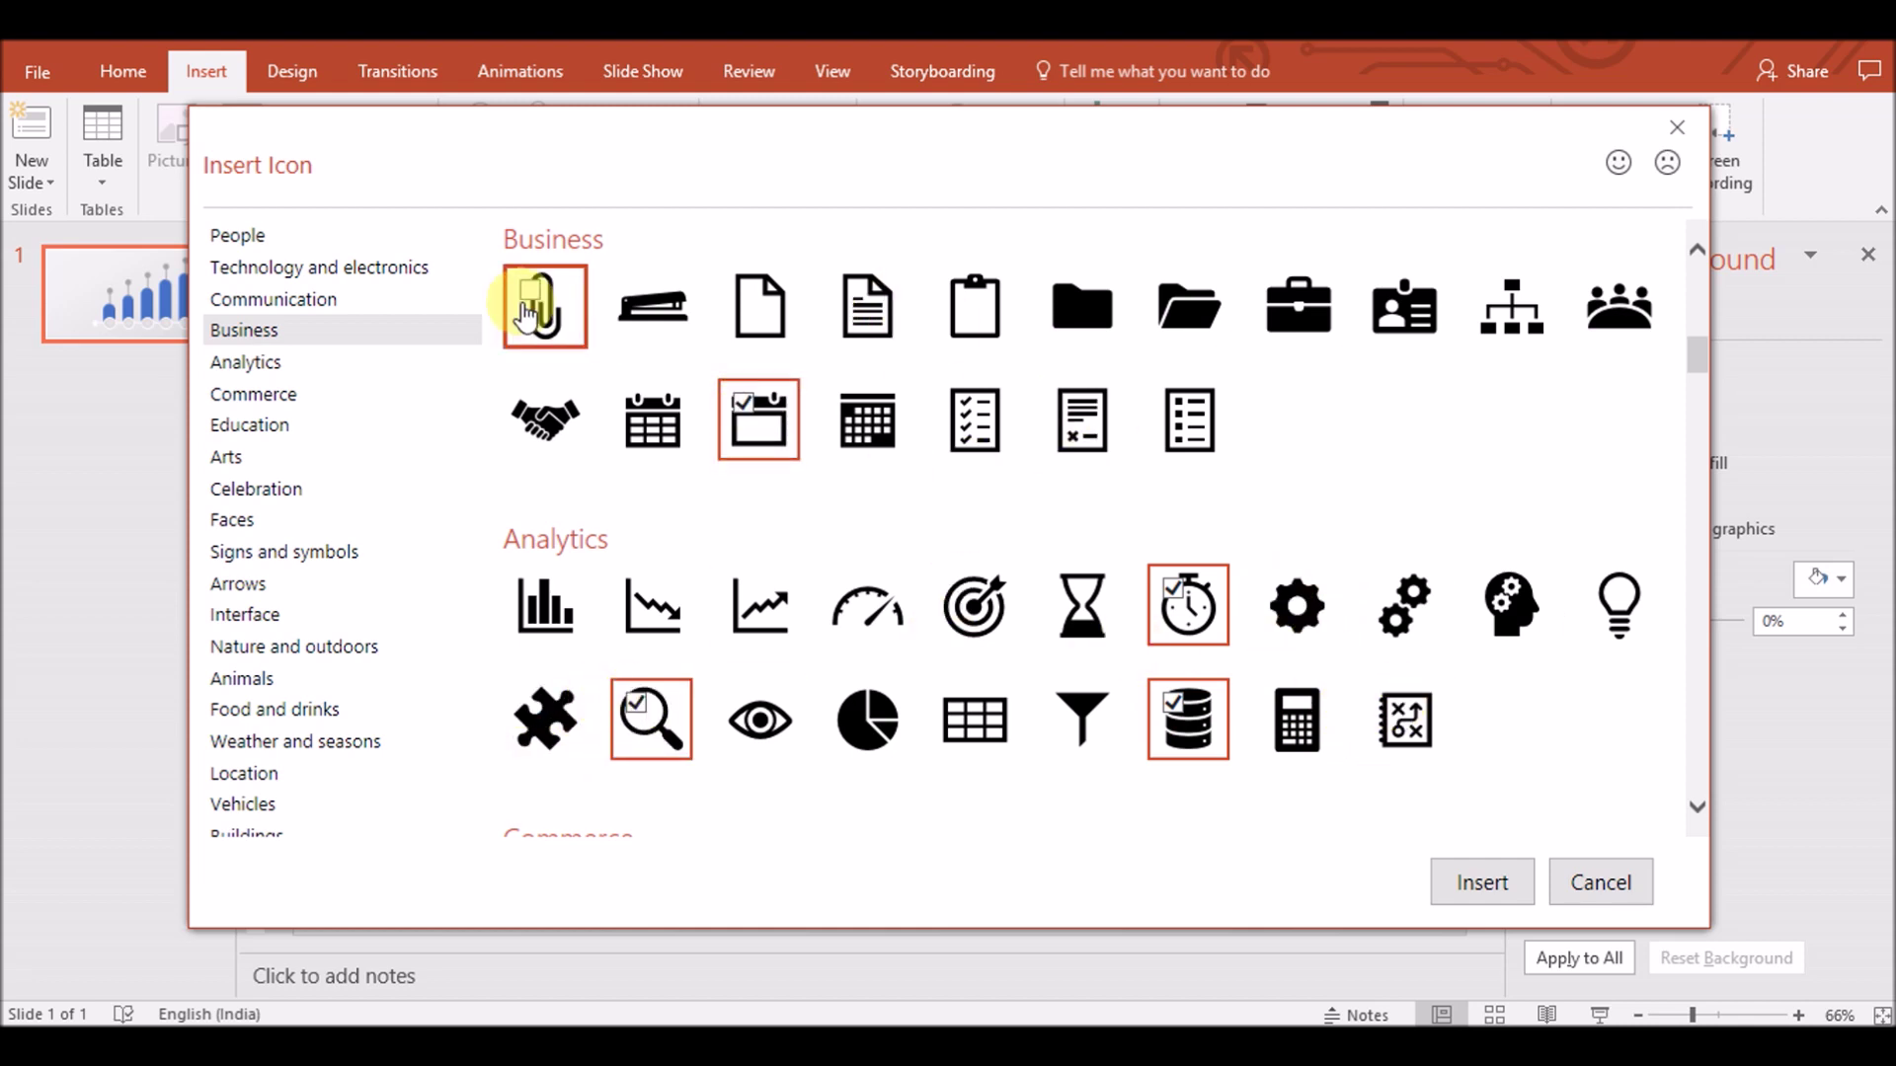
pyautogui.click(1510, 314)
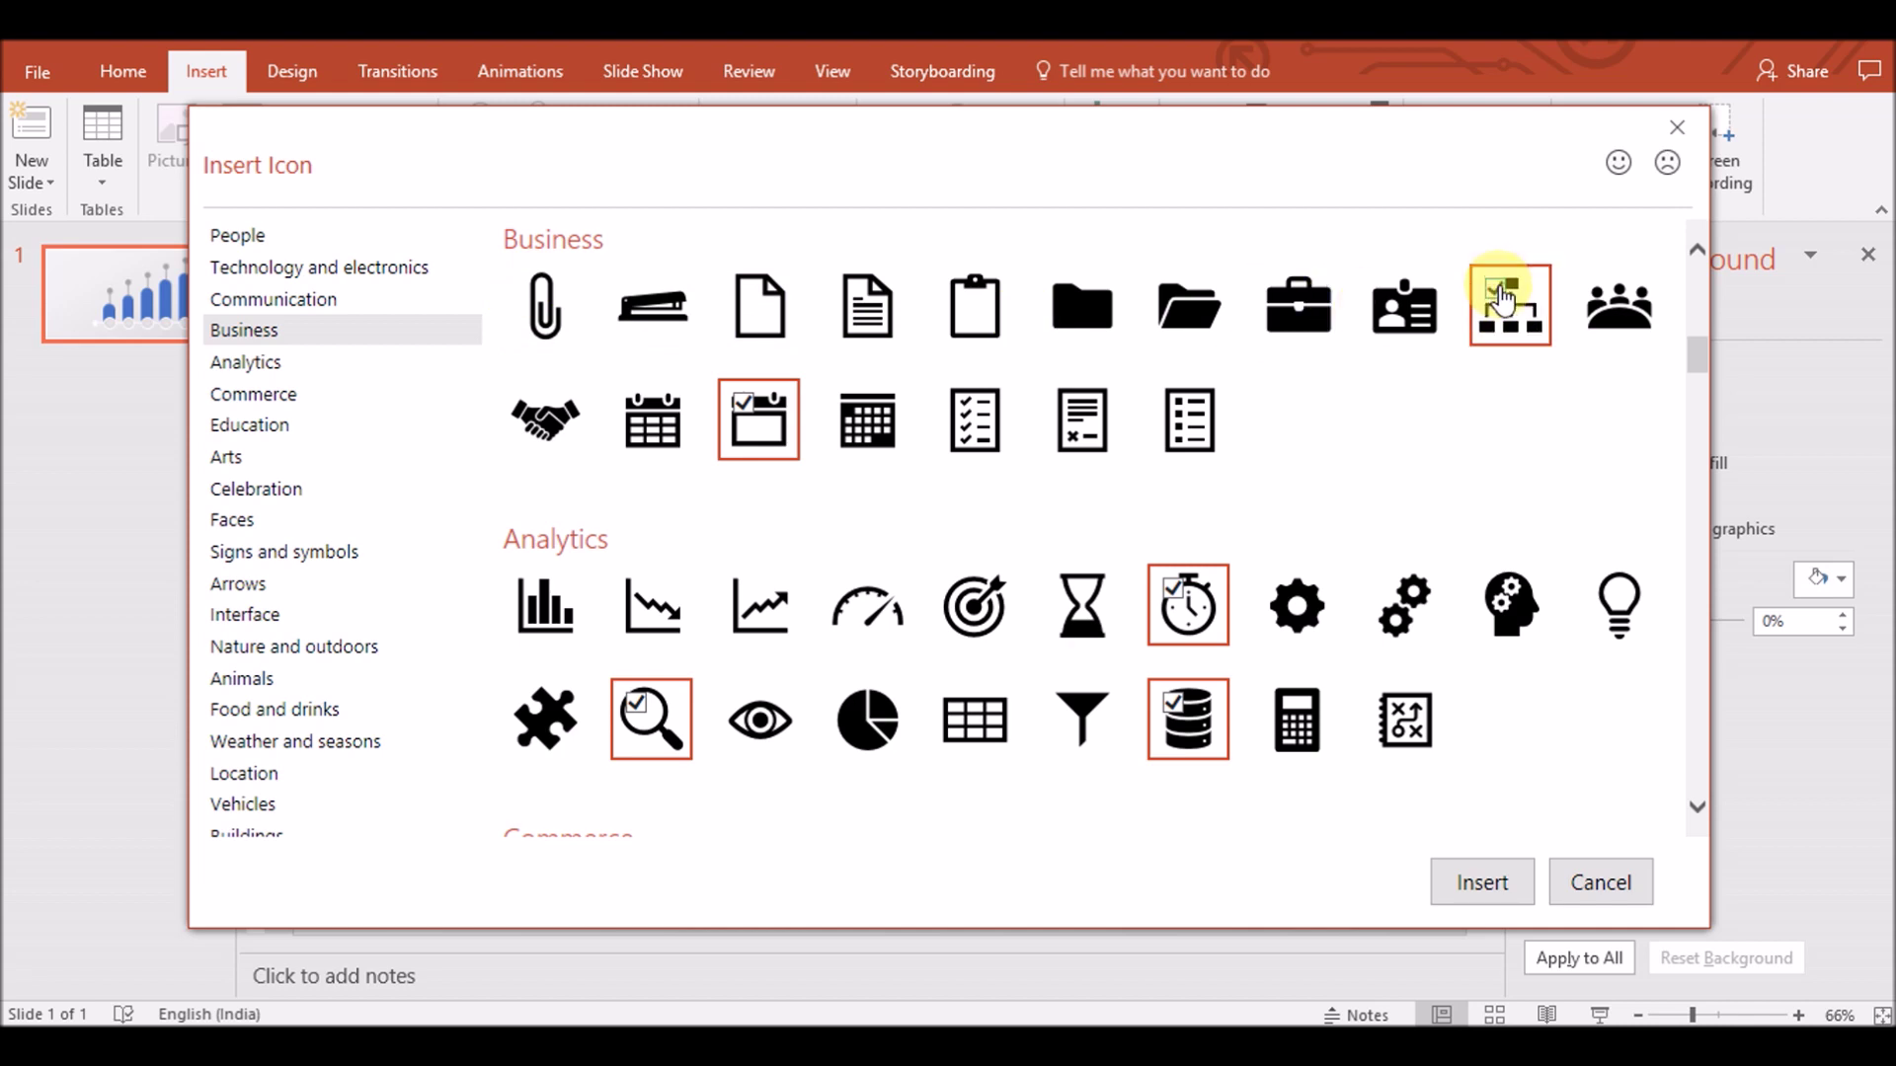
pyautogui.click(1083, 415)
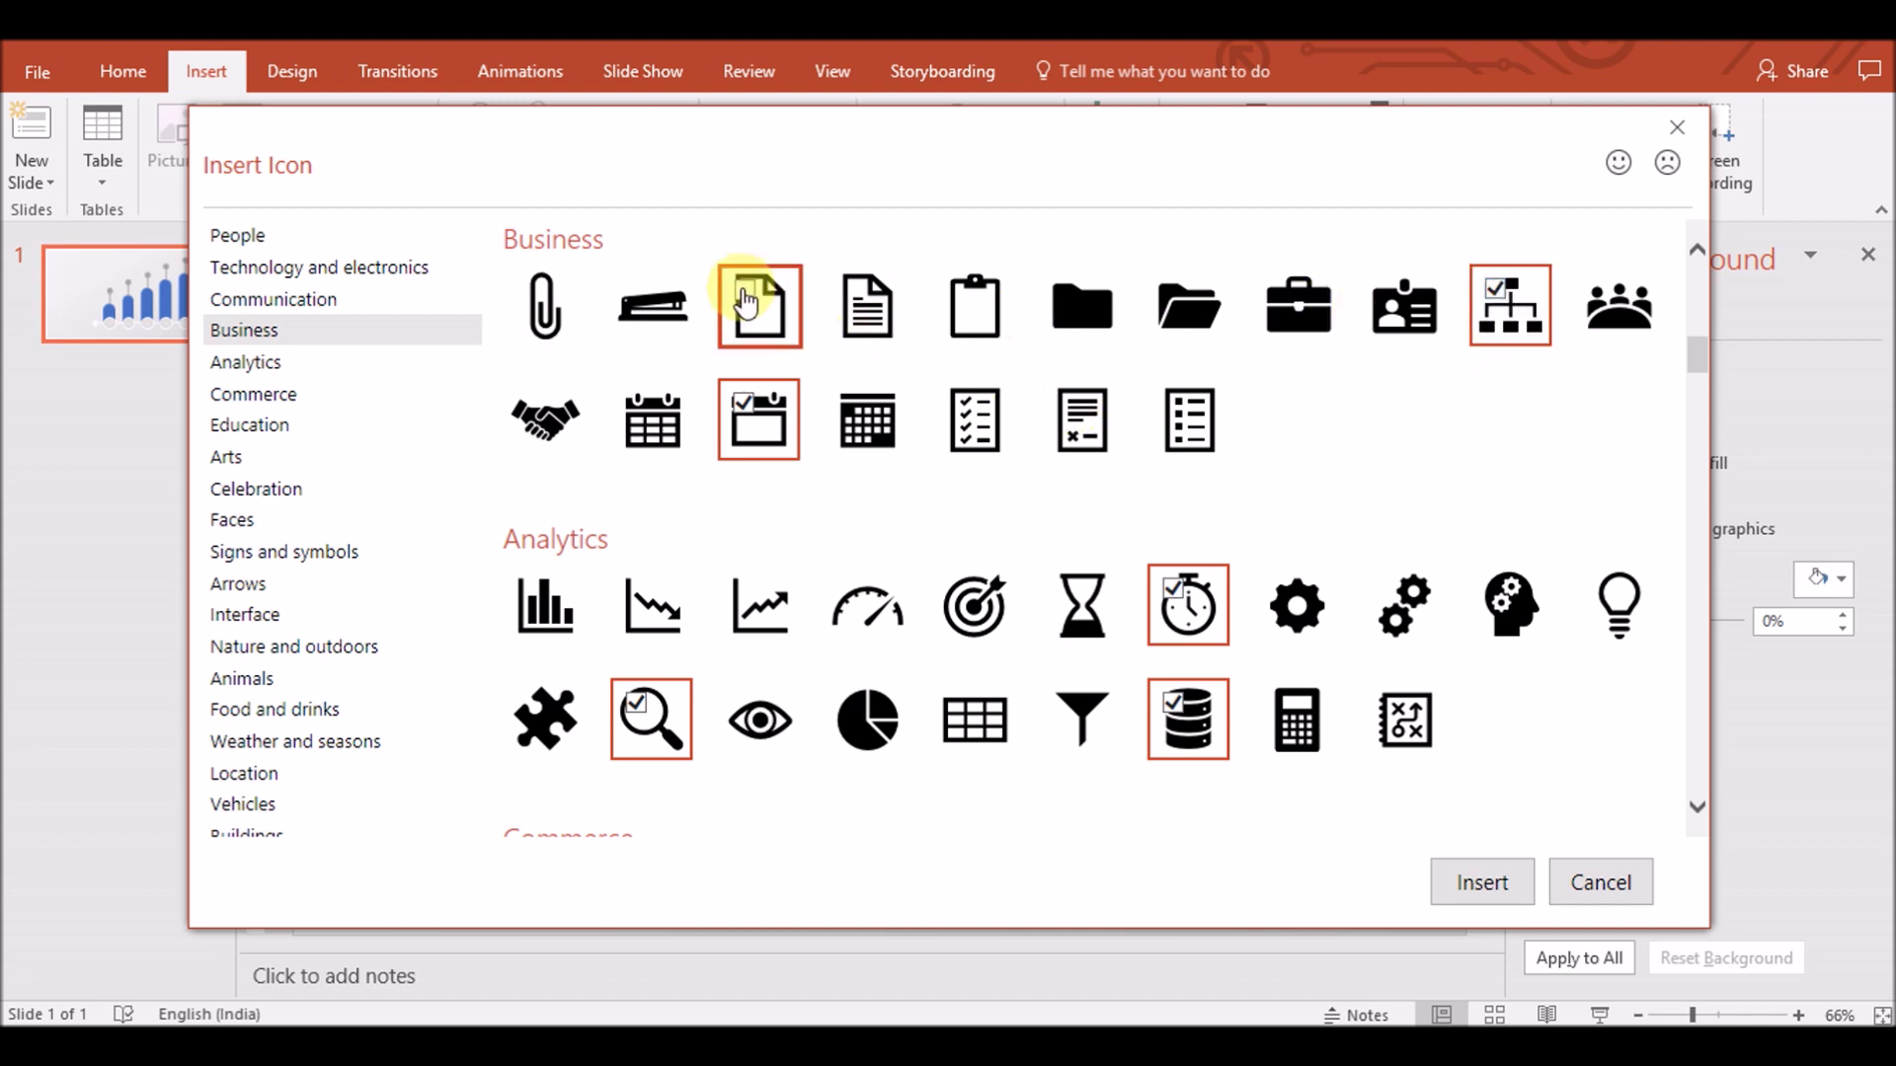
pyautogui.click(1486, 884)
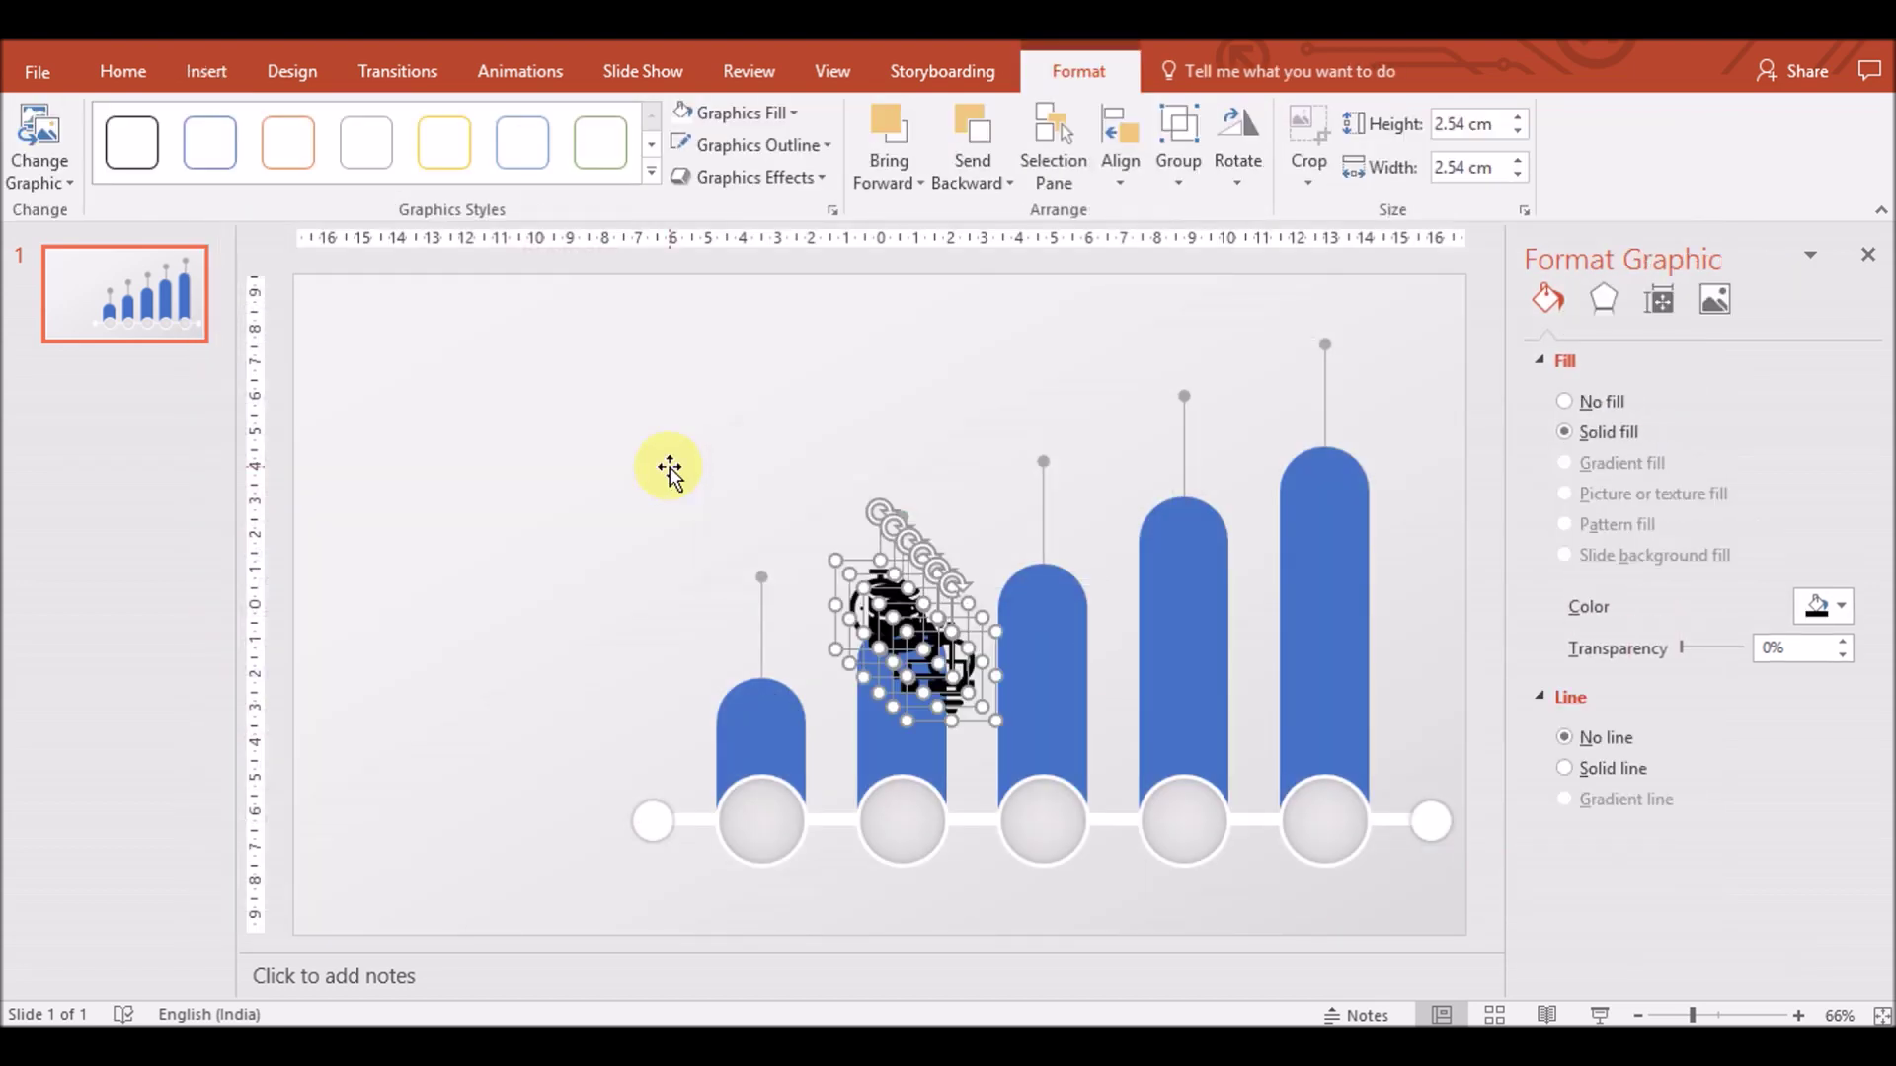
# Resize the icons to 1.5 cm and give them a grey graphics fill
pyautogui.click(1517, 176)
pyautogui.click(1518, 175)
pyautogui.click(1518, 175)
pyautogui.click(794, 112)
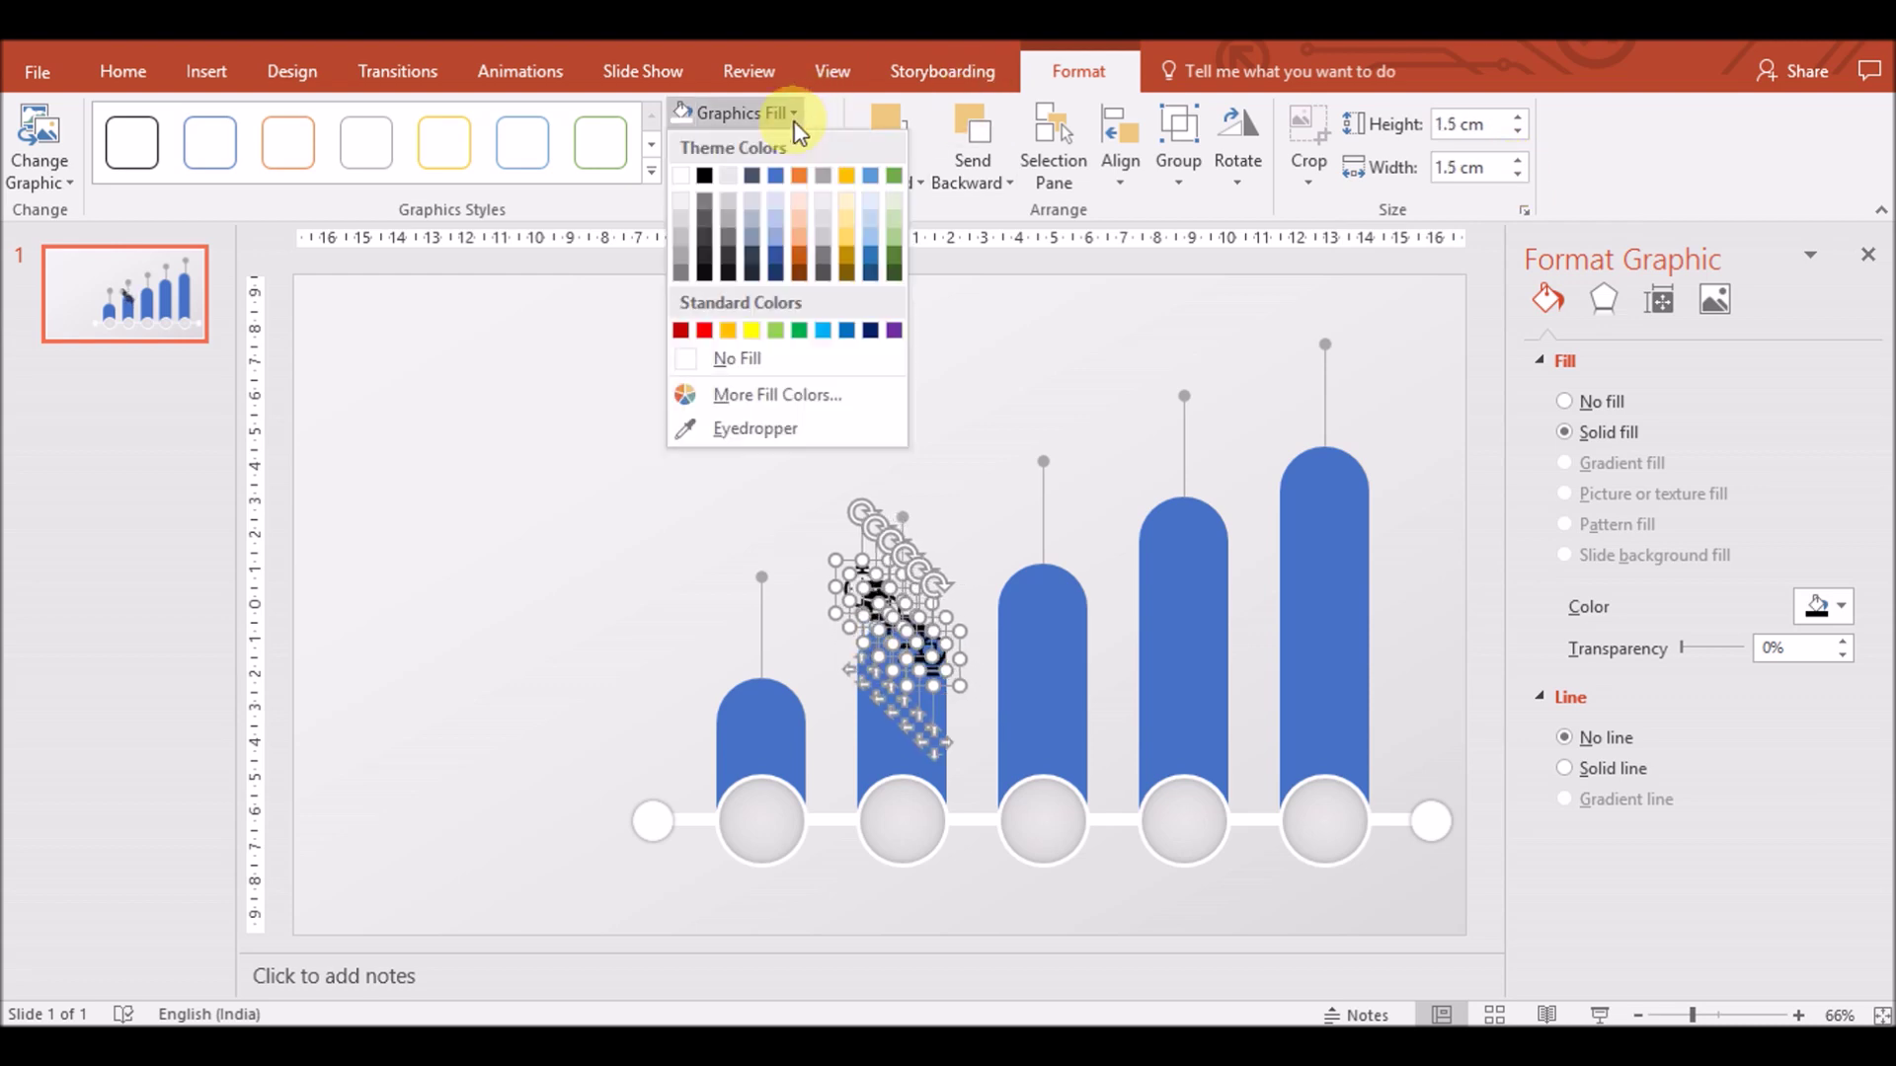
pyautogui.click(680, 251)
# Centre lightbulb, org chart, calendar, magnifier and database icons in the five circles; delete the stopwatch
pyautogui.moveTo(869, 592); pyautogui.dragTo(358, 580)
pyautogui.moveTo(418, 647); pyautogui.dragTo(763, 814)
pyautogui.moveTo(399, 640); pyautogui.dragTo(892, 822)
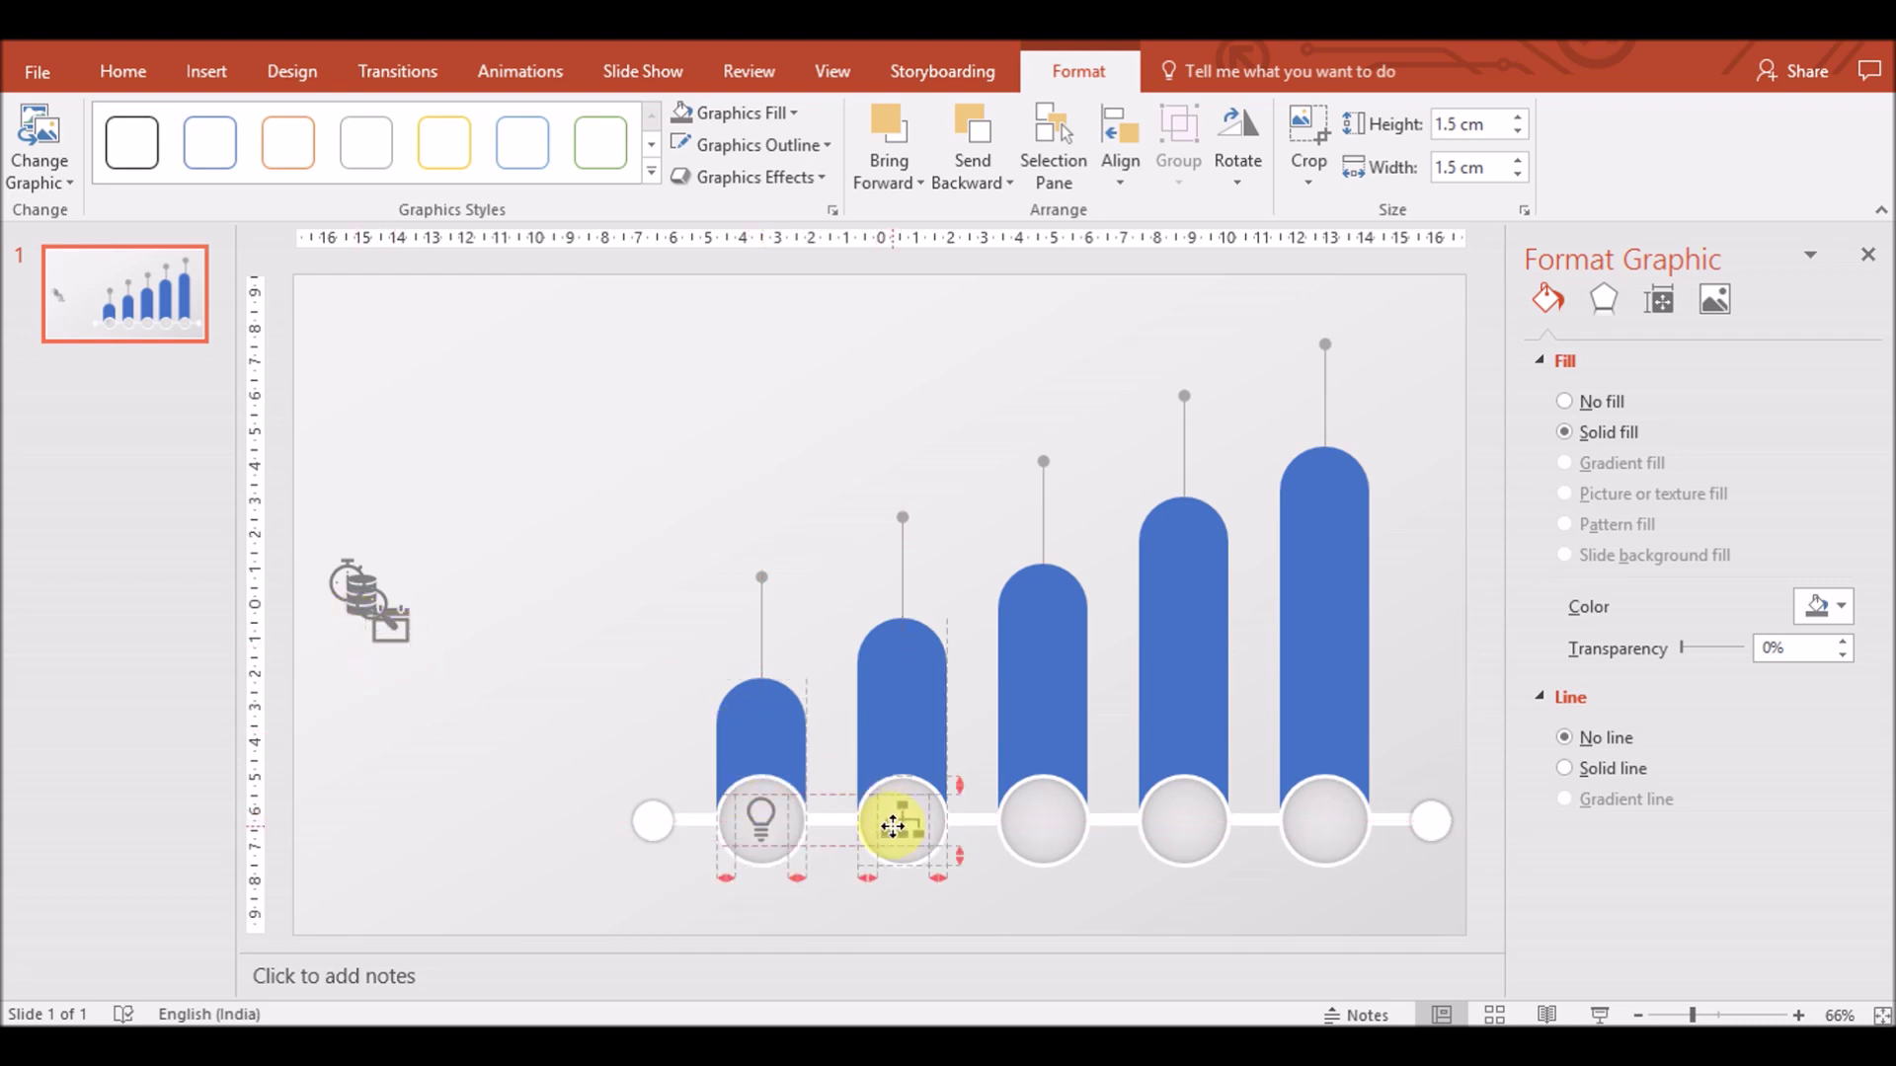
pyautogui.moveTo(391, 628); pyautogui.dragTo(1044, 826)
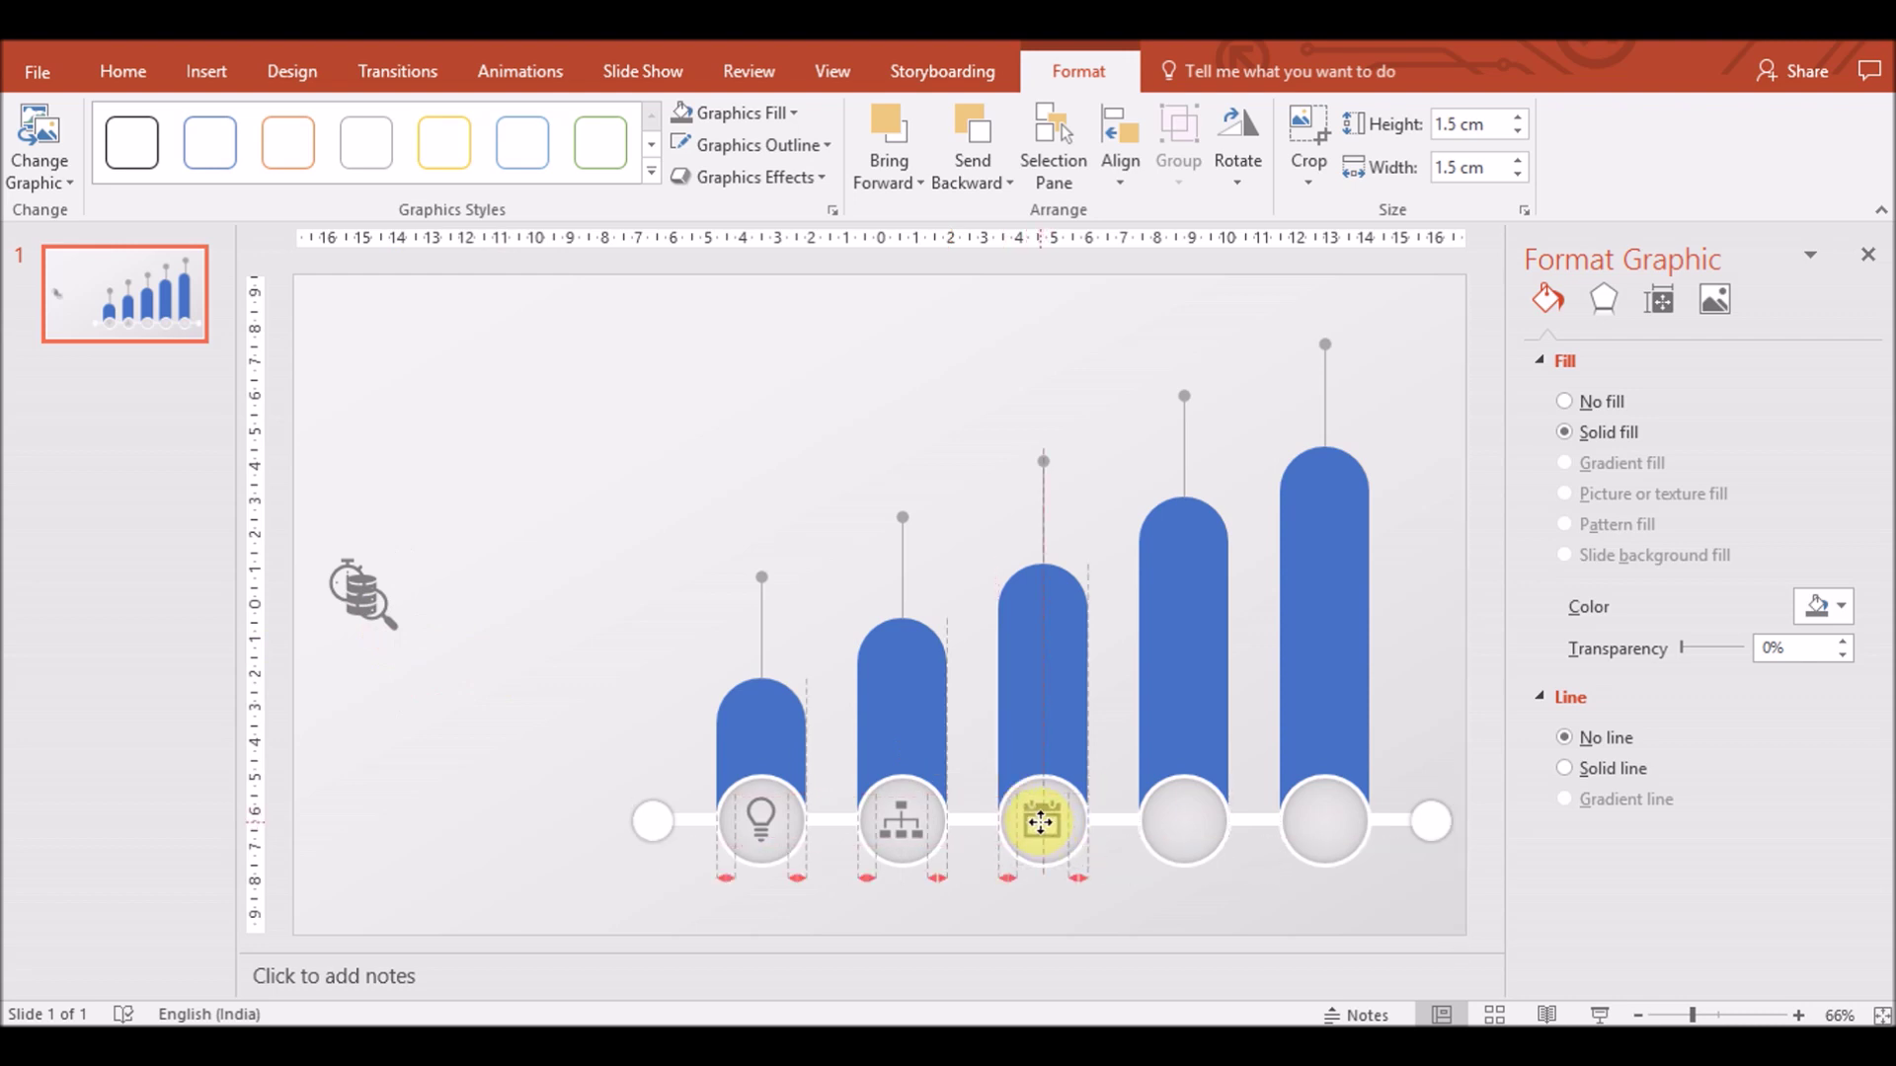
pyautogui.moveTo(363, 595); pyautogui.dragTo(1172, 801)
pyautogui.moveTo(354, 593); pyautogui.dragTo(1321, 818)
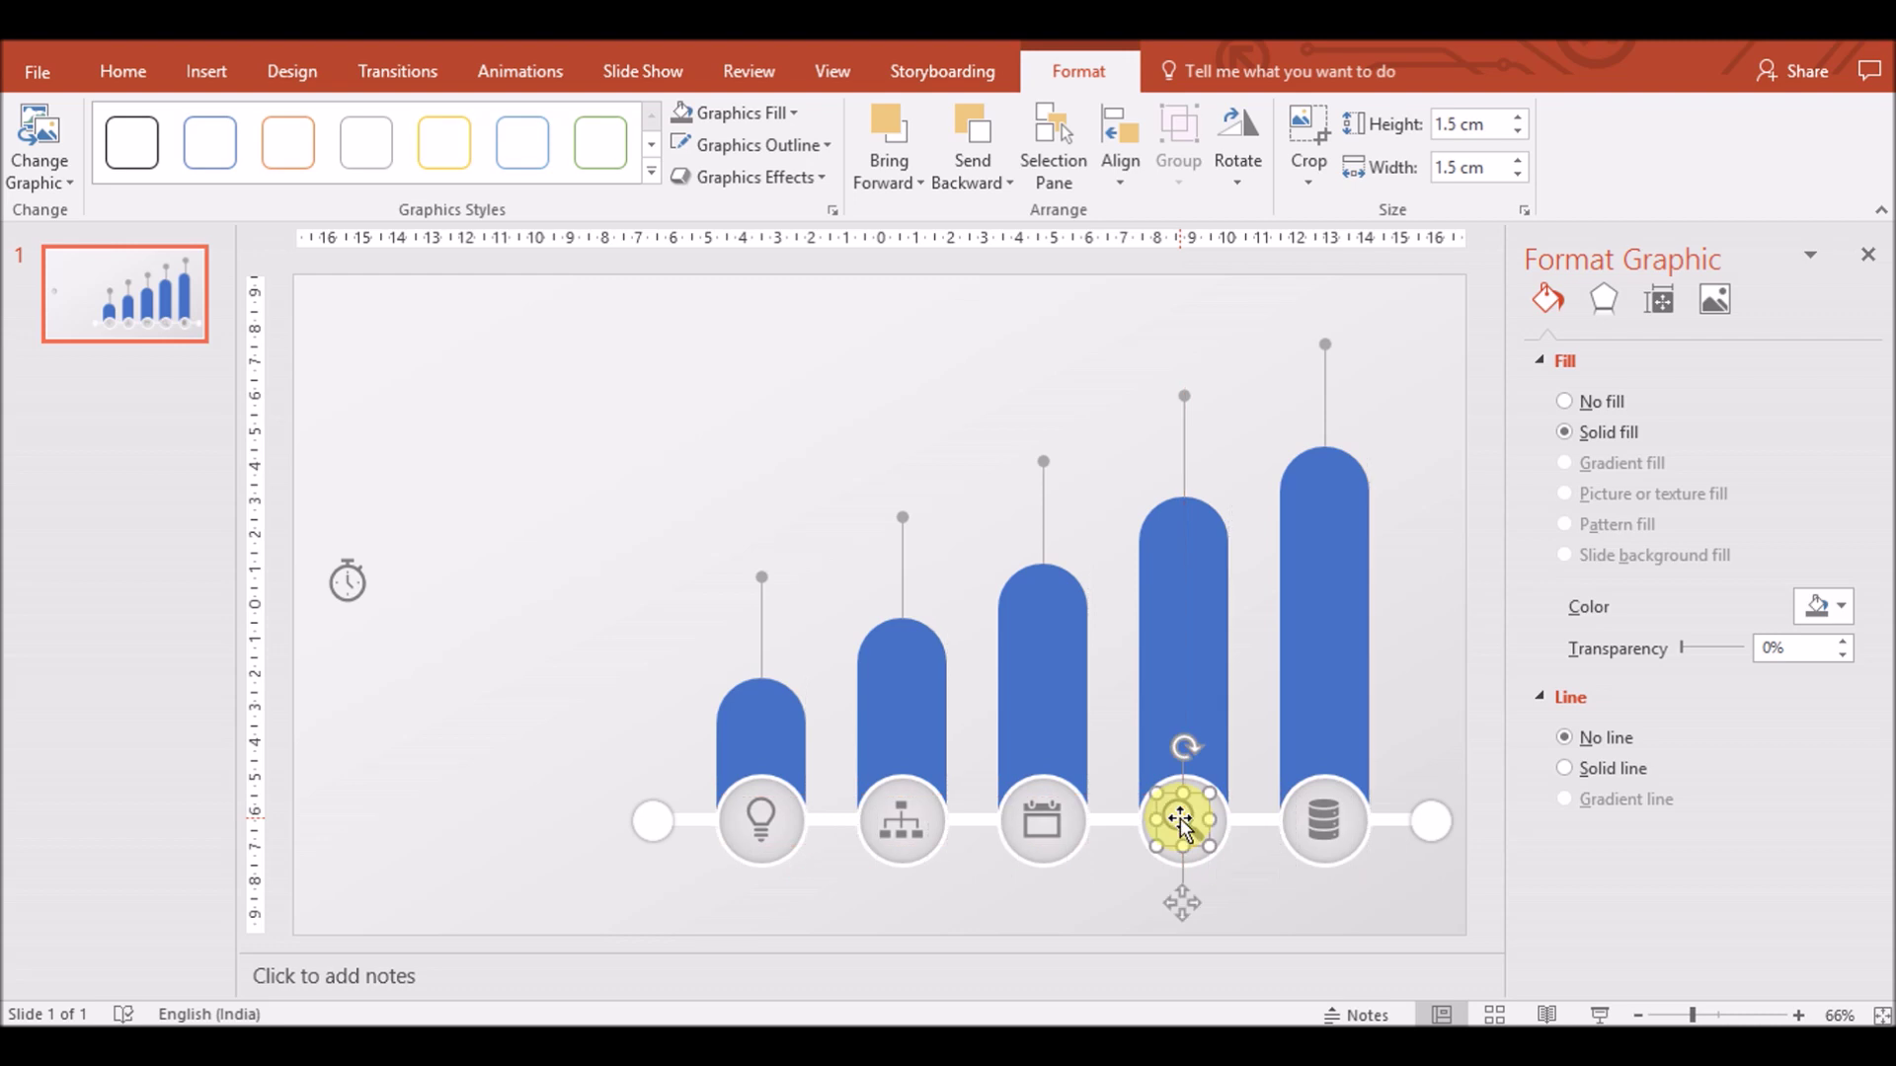
pyautogui.click(343, 583)
pyautogui.press('Delete')
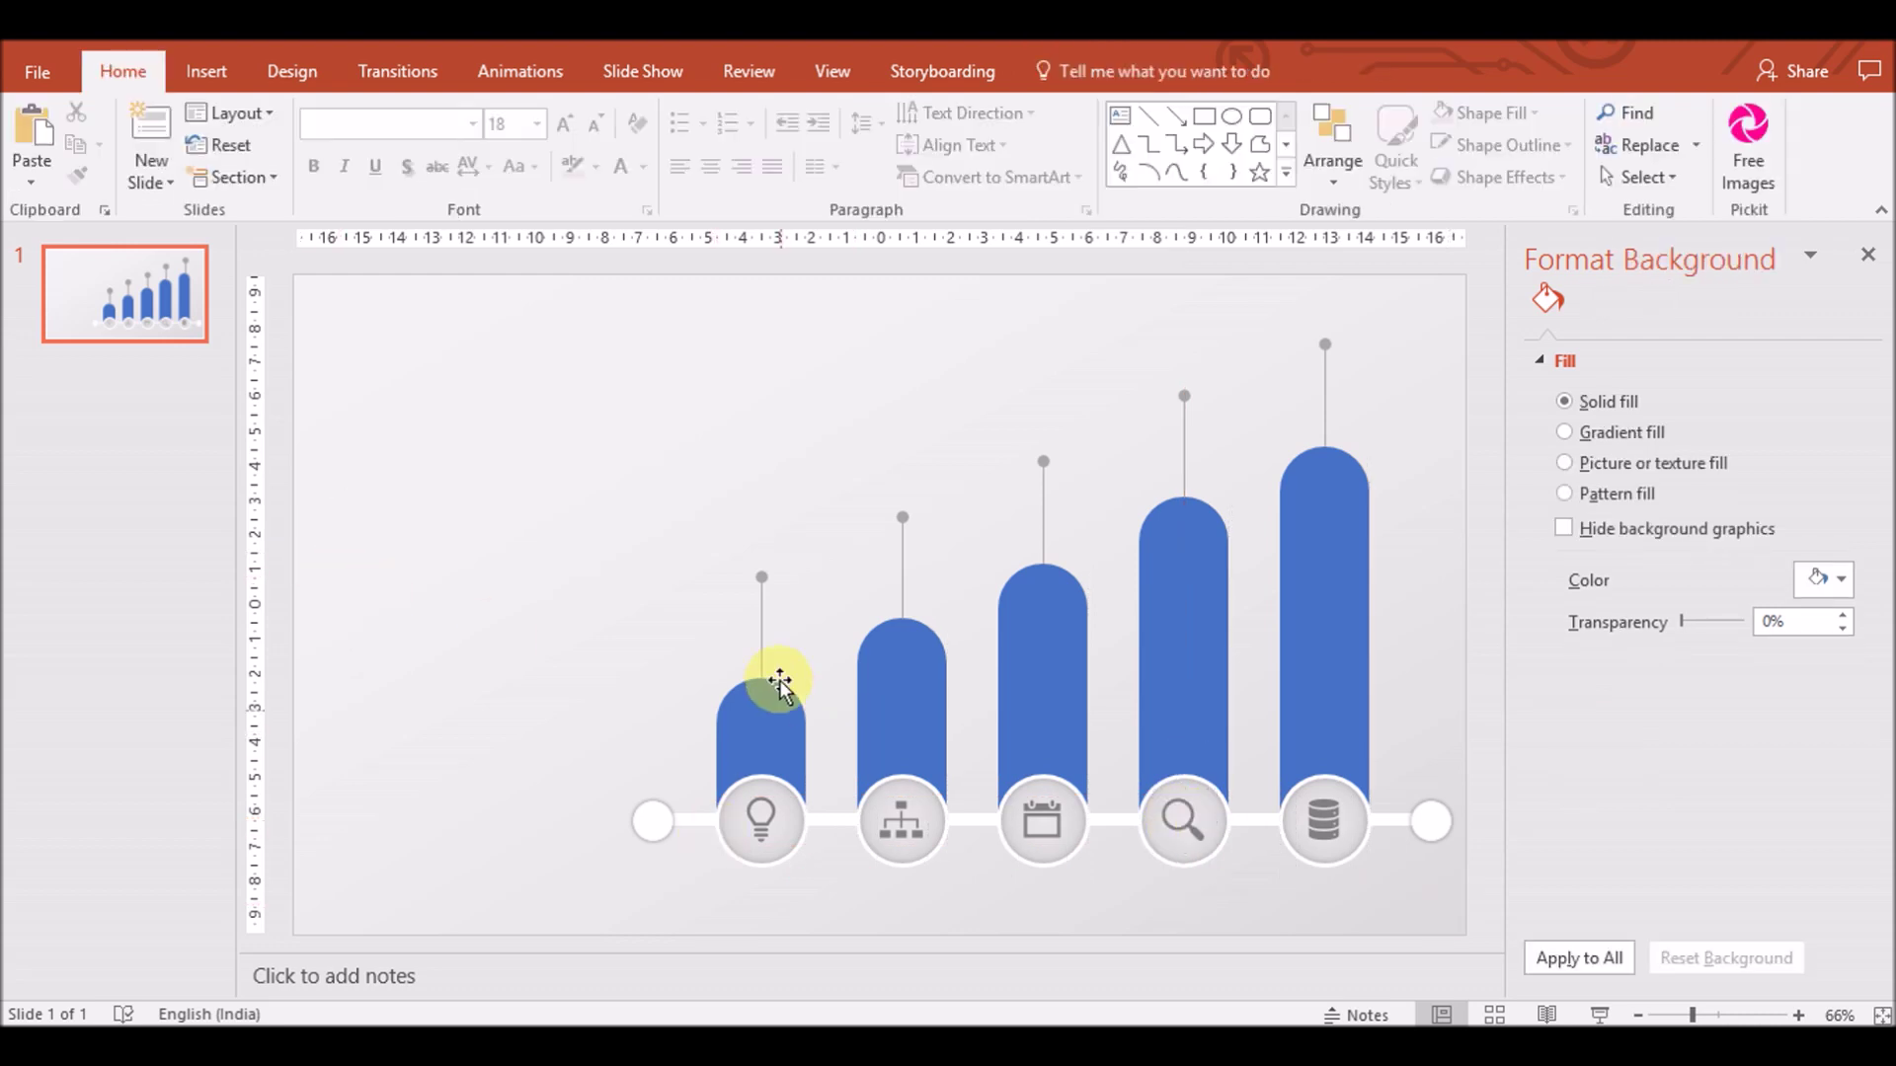
# Select the five blue bars and group them
pyautogui.click(761, 731)
pyautogui.keyDown('shift'); pyautogui.click(902, 692); pyautogui.keyUp('shift')
pyautogui.keyDown('shift'); pyautogui.click(1043, 672); pyautogui.keyUp('shift')
pyautogui.keyDown('shift'); pyautogui.click(1186, 636); pyautogui.keyUp('shift')
pyautogui.keyDown('shift'); pyautogui.click(1311, 628); pyautogui.keyUp('shift')
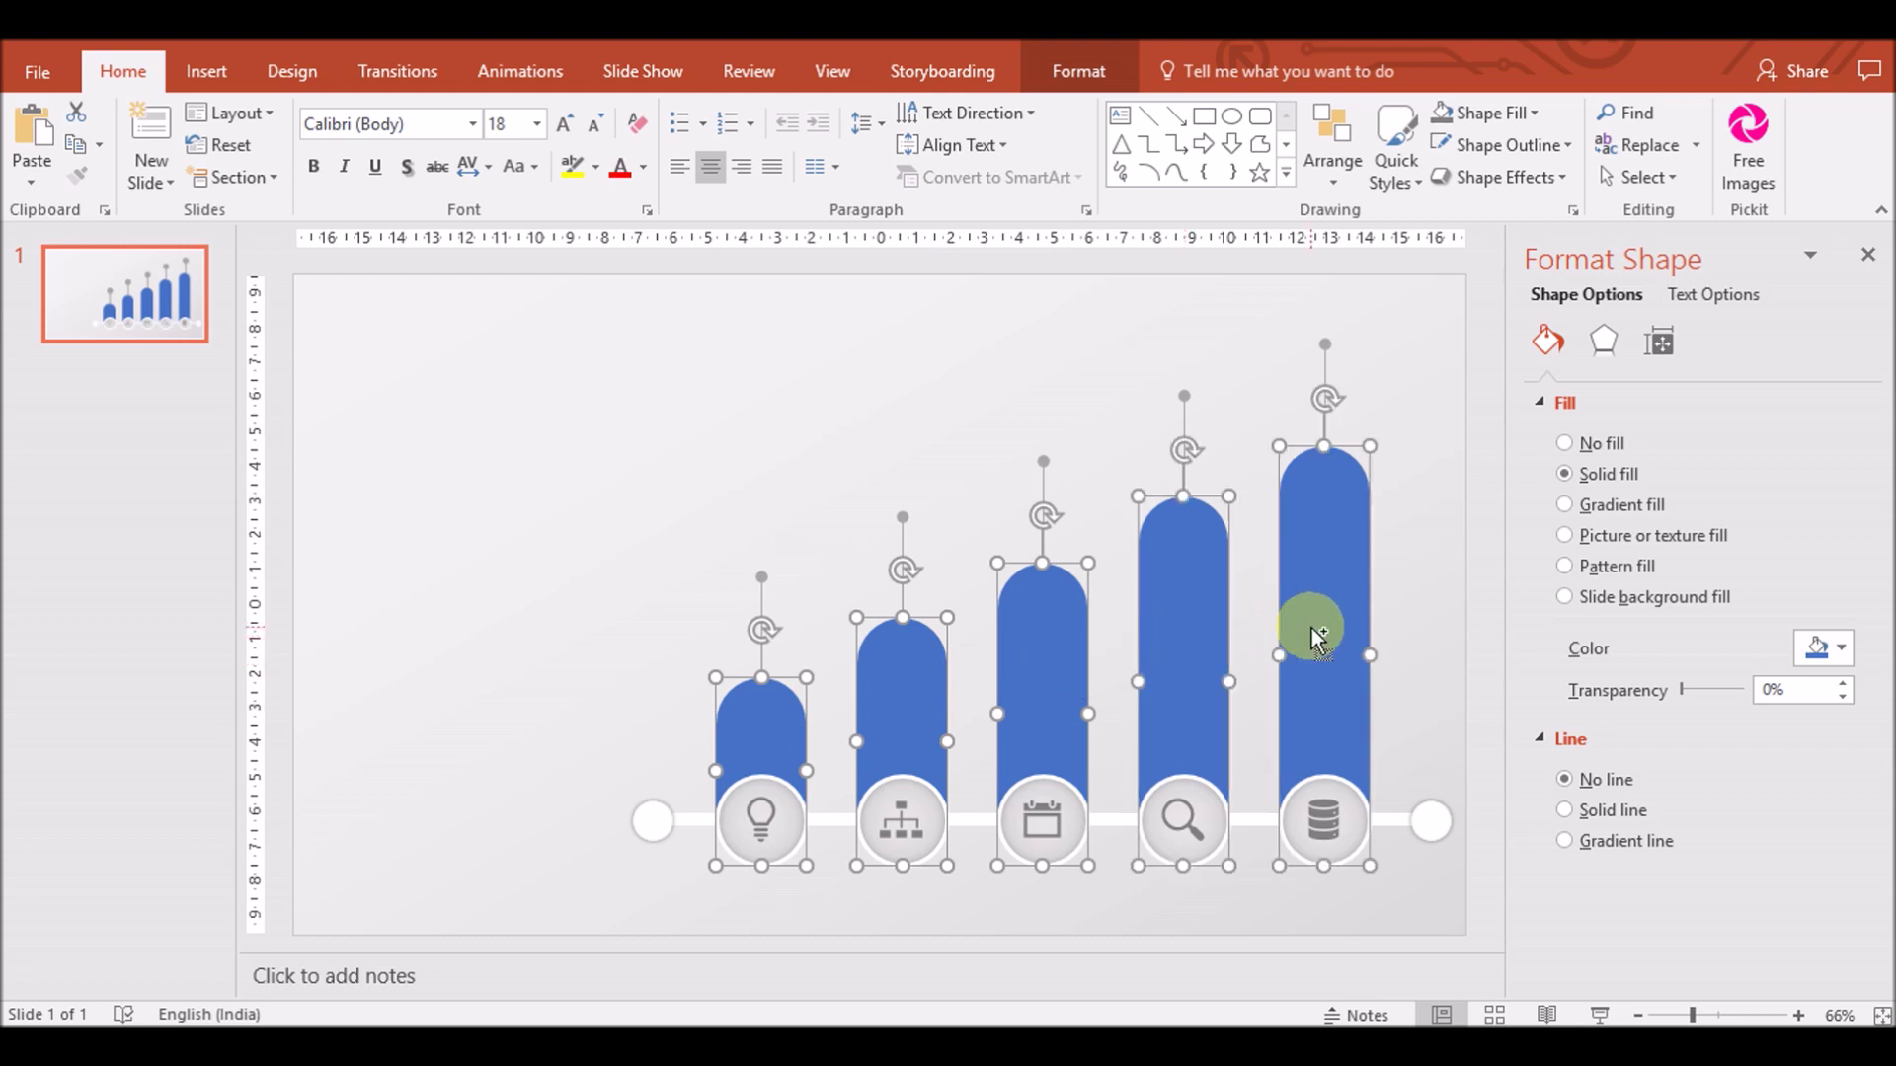
pyautogui.hotkey('ctrl', 'g')
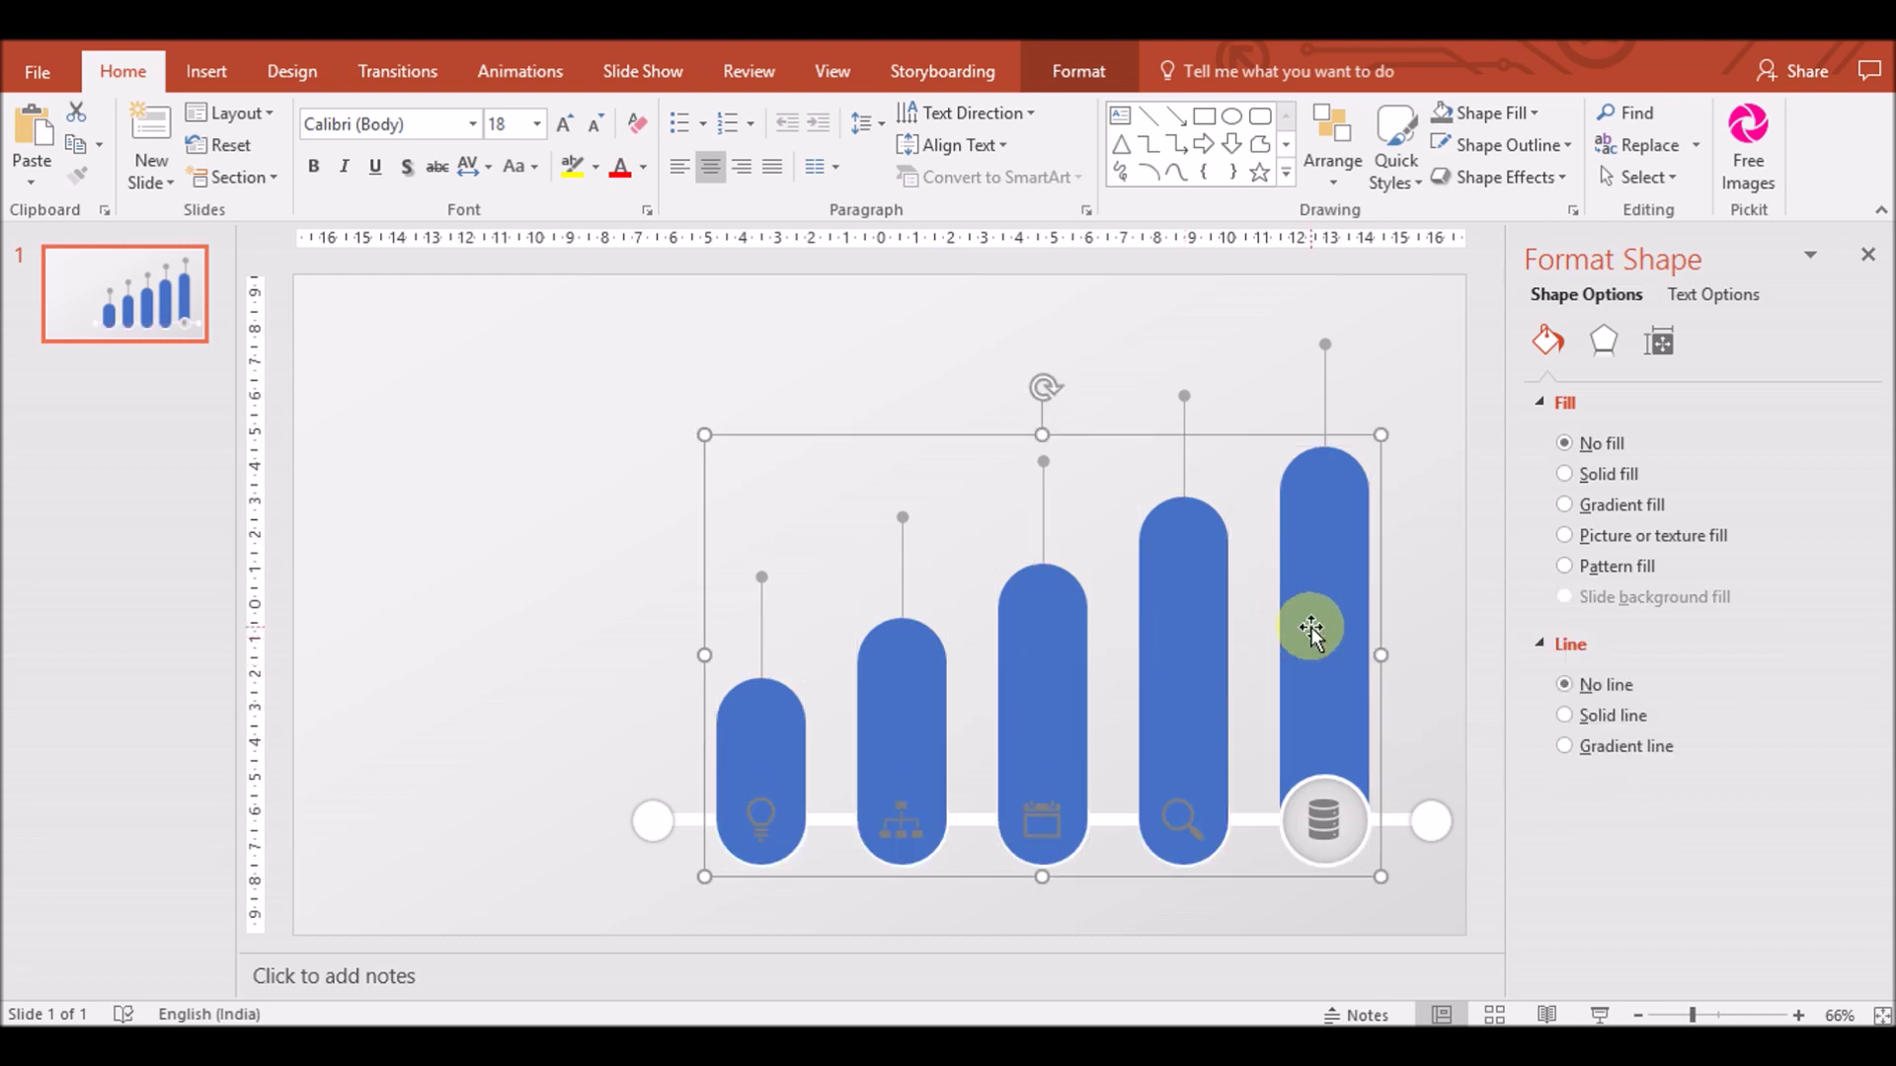
# Give the bars a gradient fill with a pink-red (RGB 234/96/129) left stop
pyautogui.click(1602, 504)
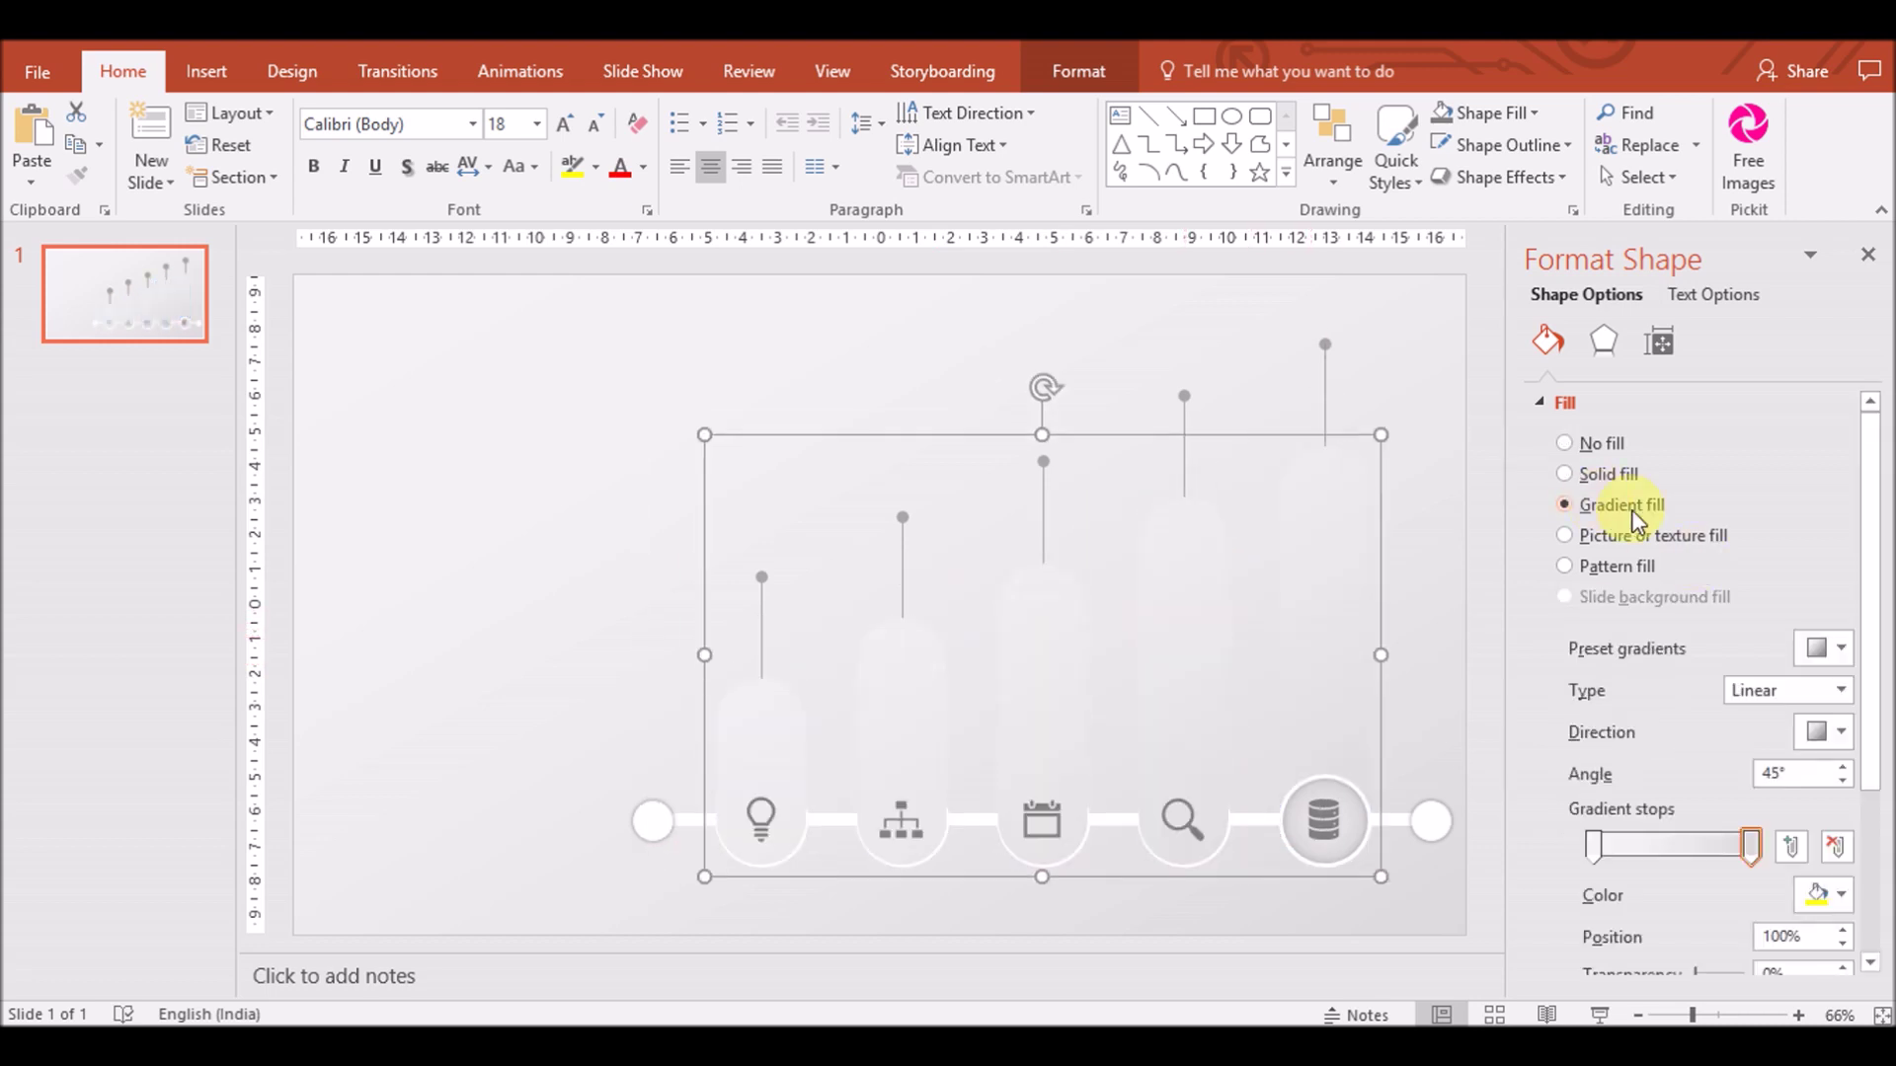
pyautogui.click(1592, 846)
pyautogui.click(1826, 894)
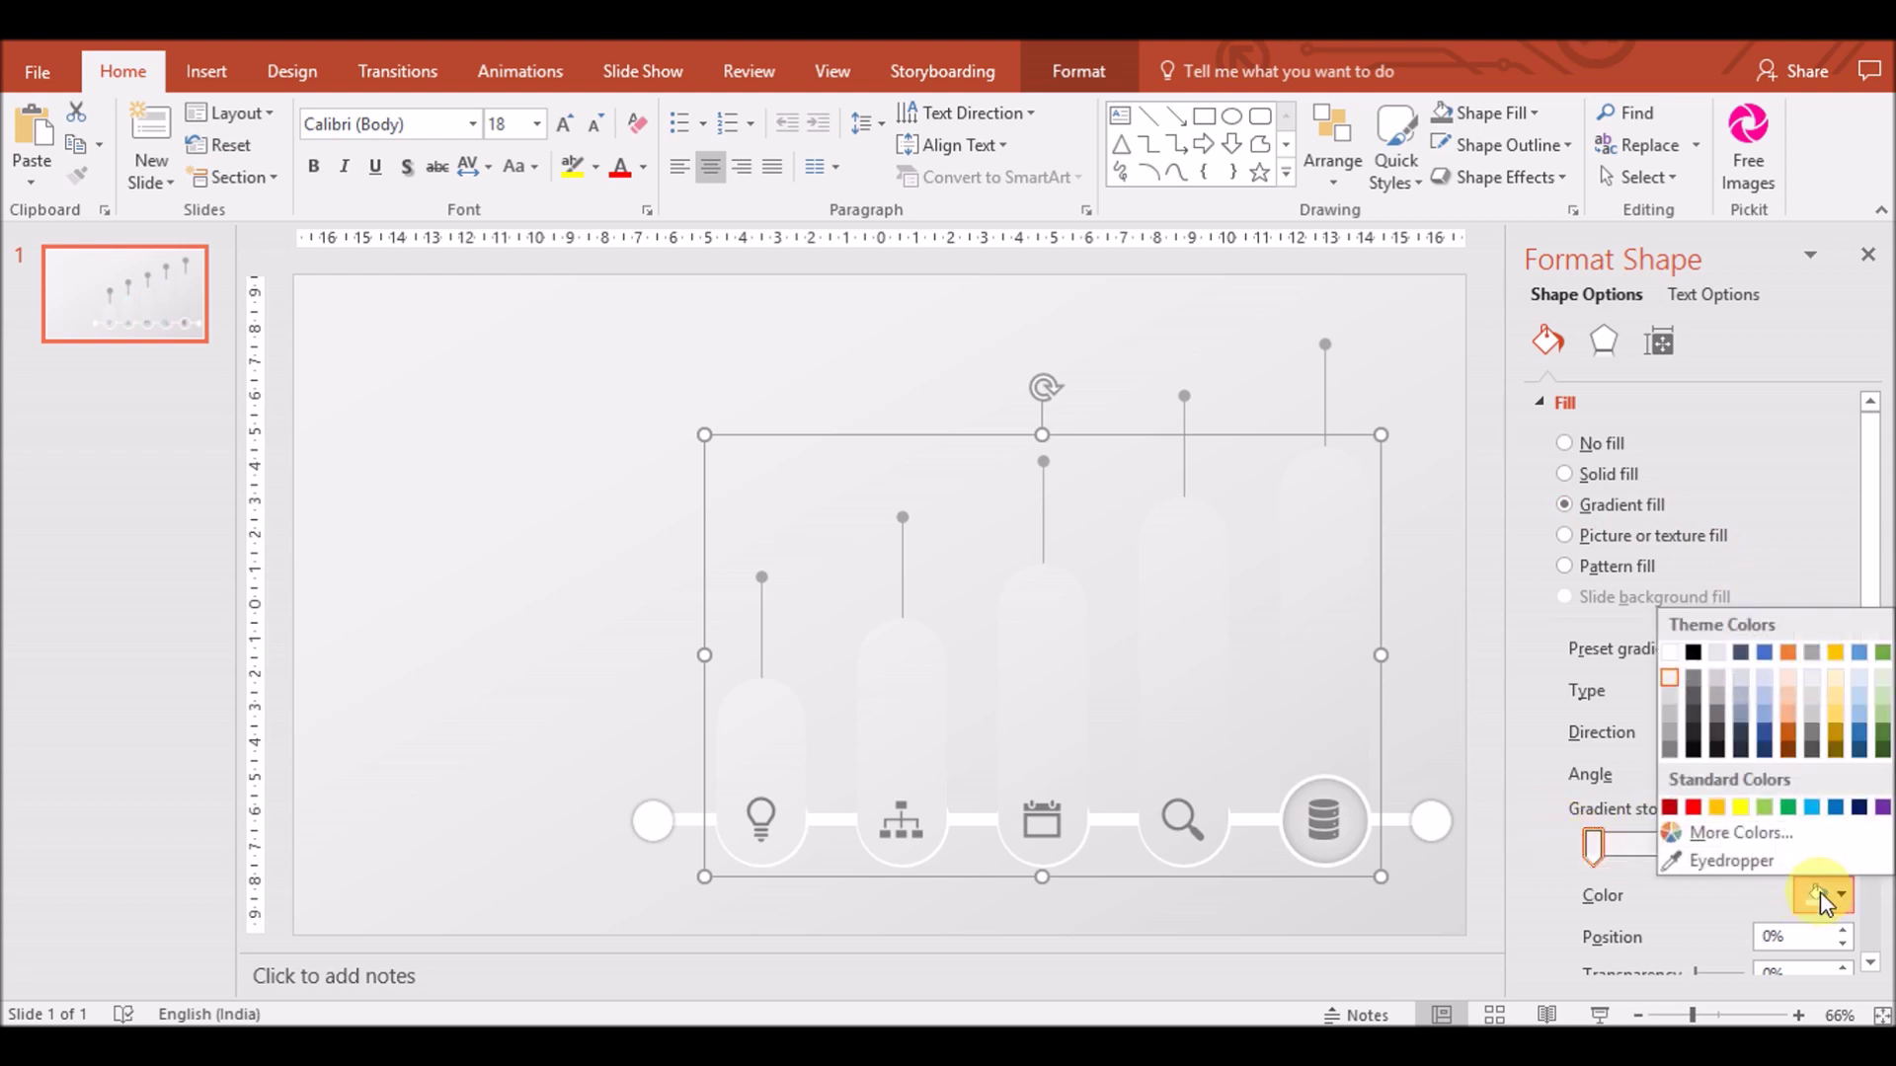
pyautogui.click(1692, 834)
pyautogui.click(972, 376)
pyautogui.click(1019, 432)
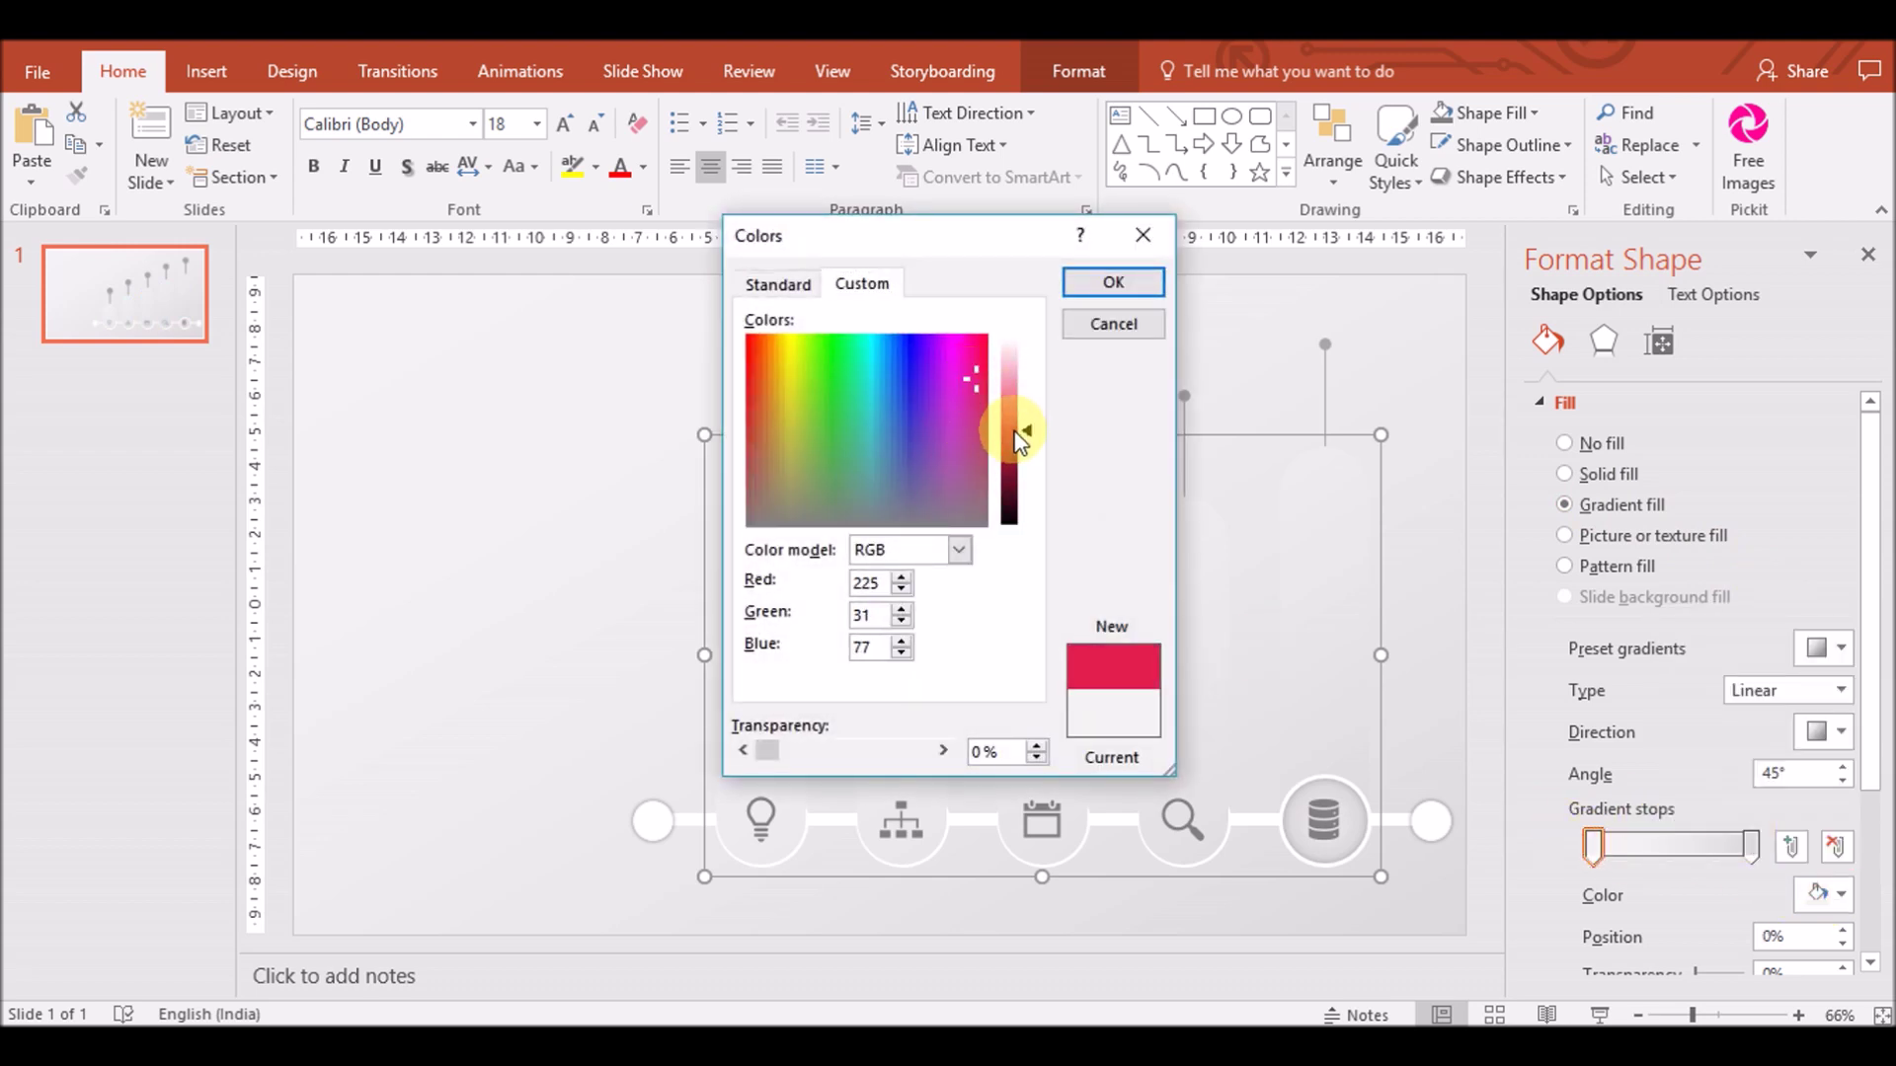
pyautogui.click(1083, 286)
# Set the right gradient stop to a deep red
pyautogui.click(1751, 846)
pyautogui.click(1826, 895)
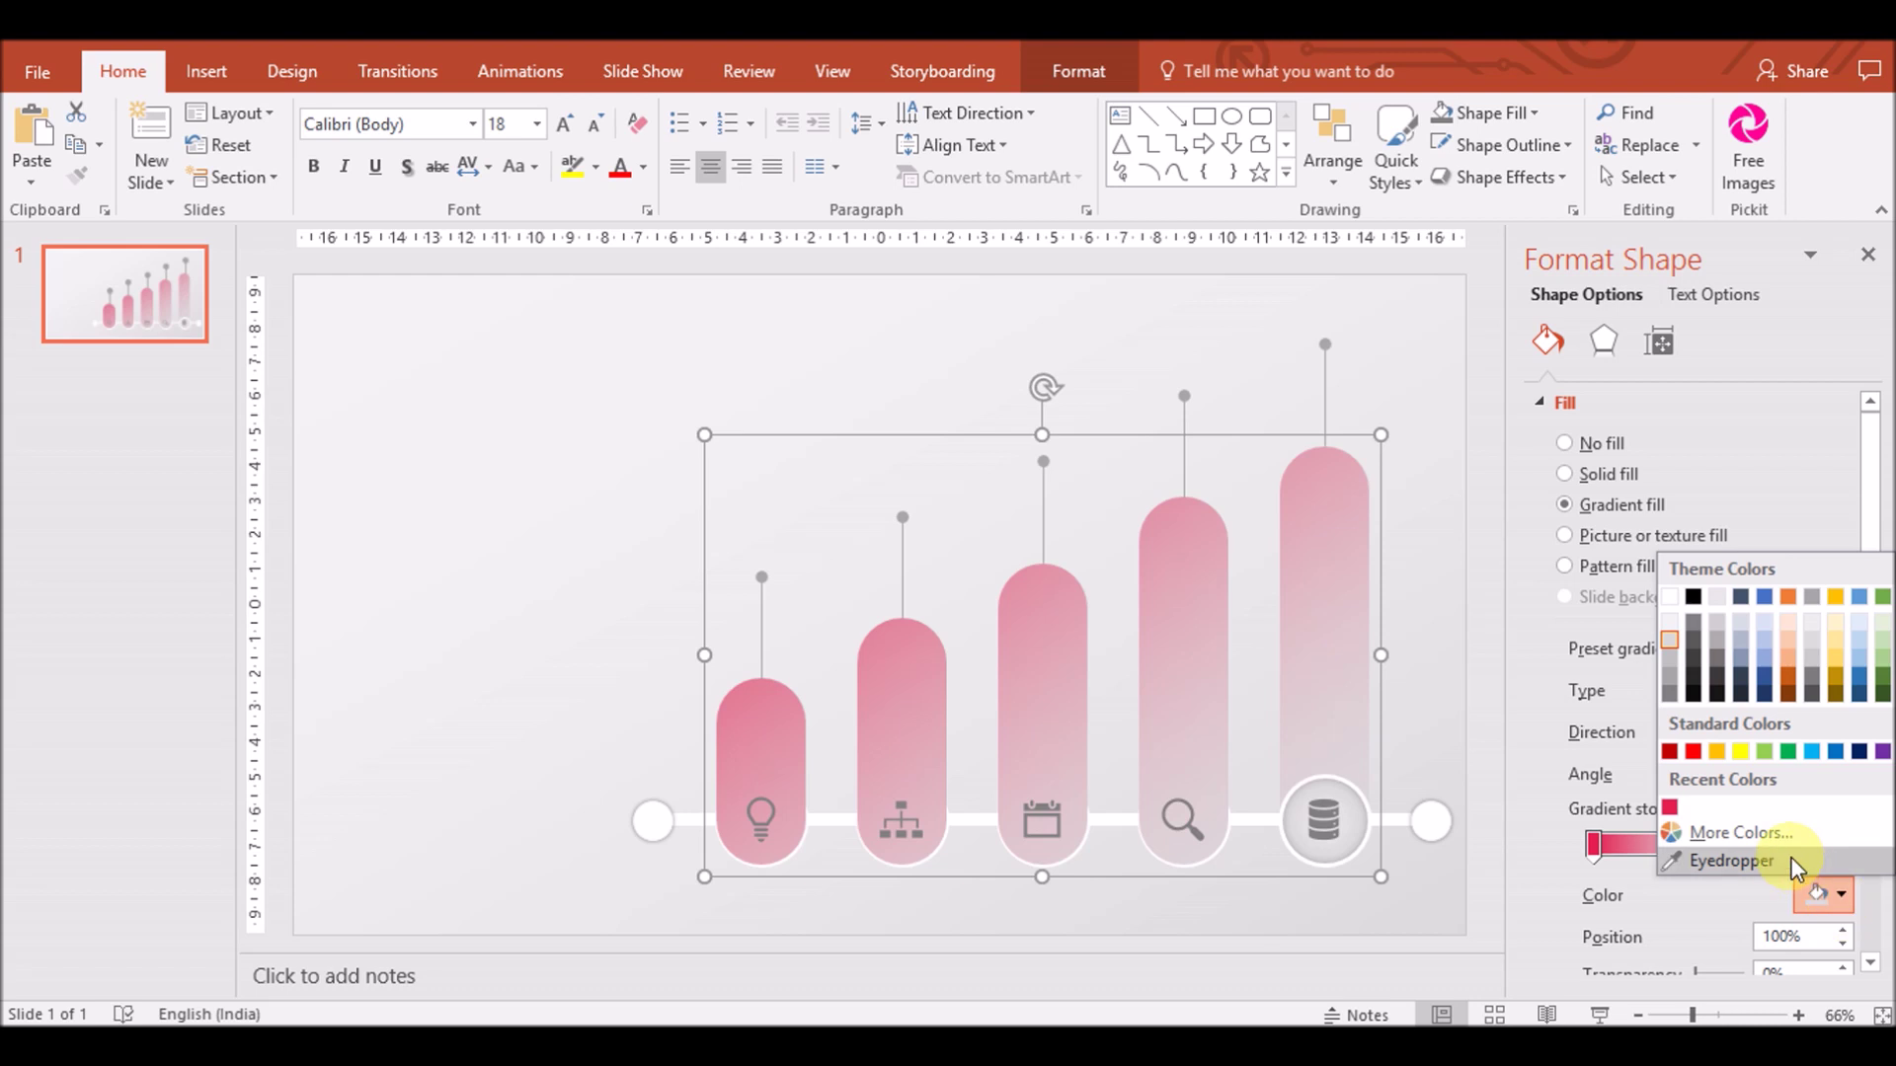
pyautogui.click(1692, 833)
pyautogui.click(977, 398)
pyautogui.moveTo(1009, 368); pyautogui.dragTo(1012, 444)
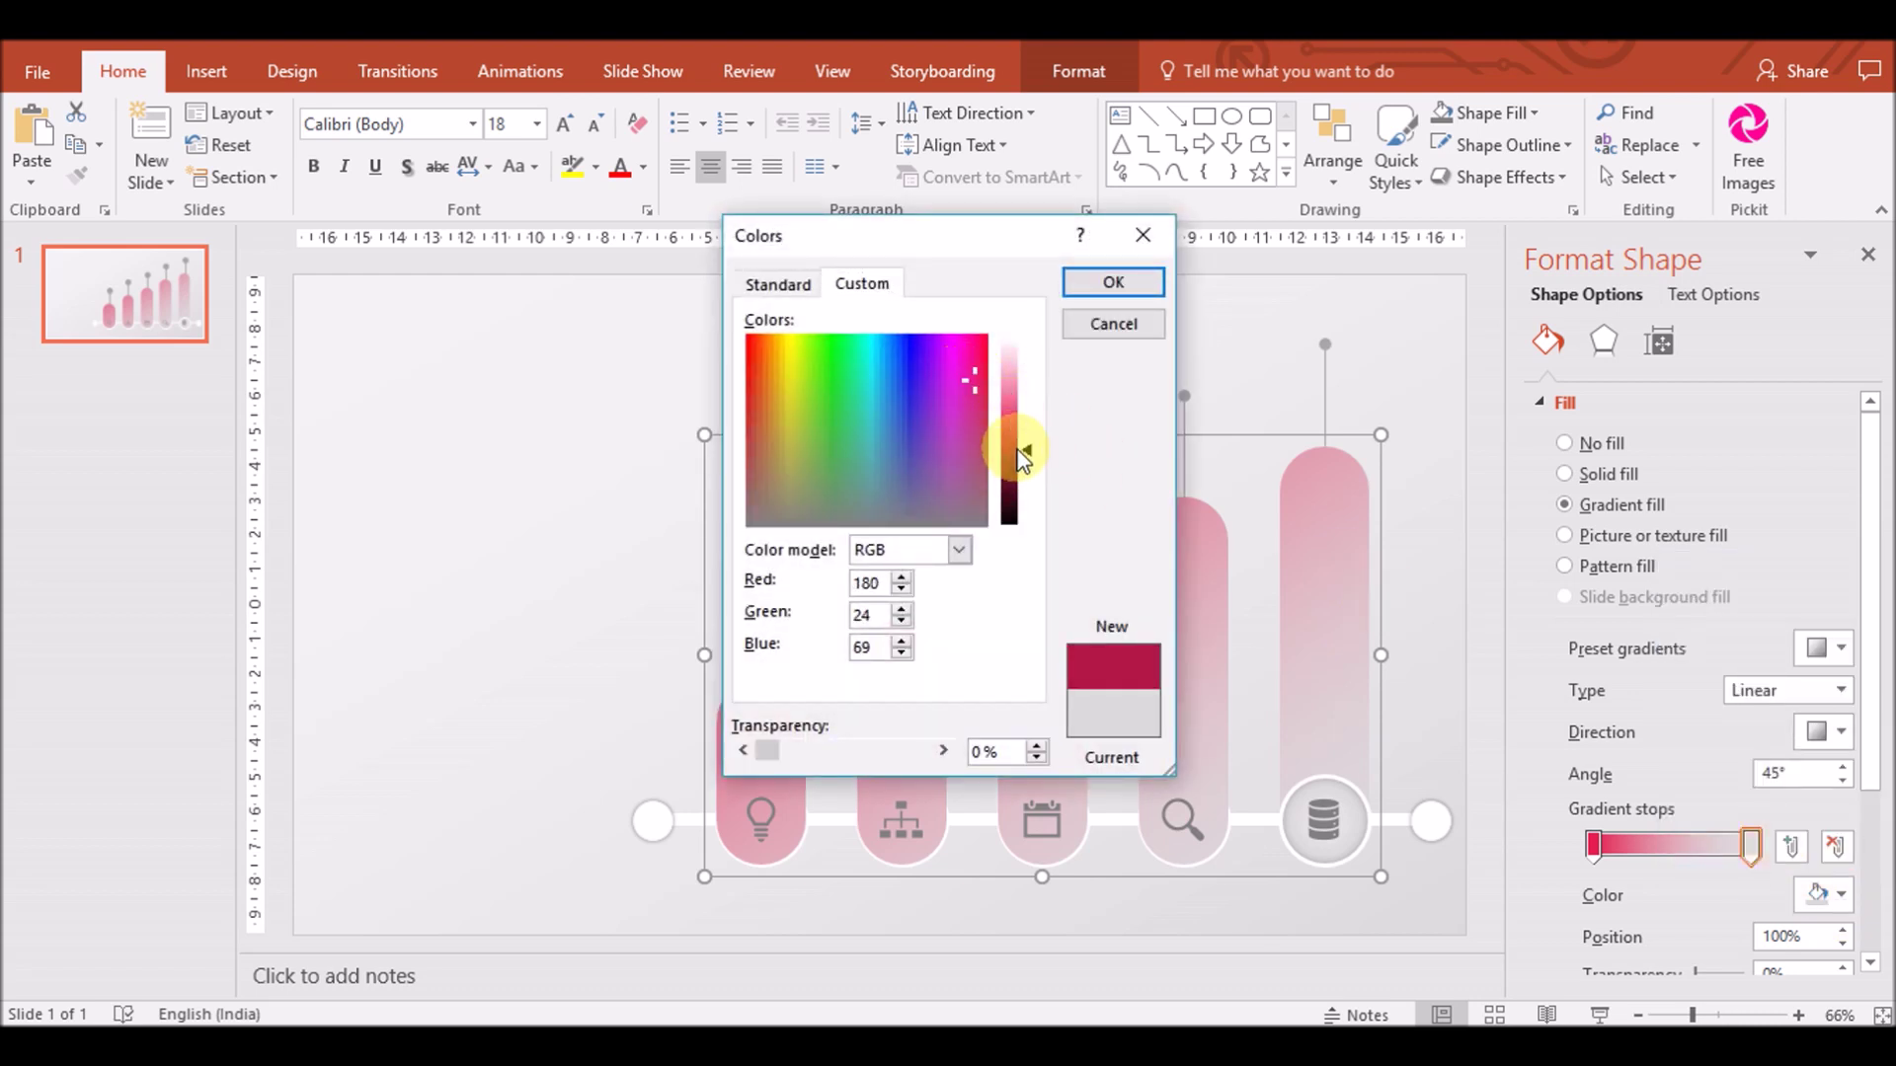
pyautogui.moveTo(964, 372)
pyautogui.mouseDown()
pyautogui.moveTo(694, 400)
pyautogui.moveTo(751, 345)
pyautogui.mouseUp()
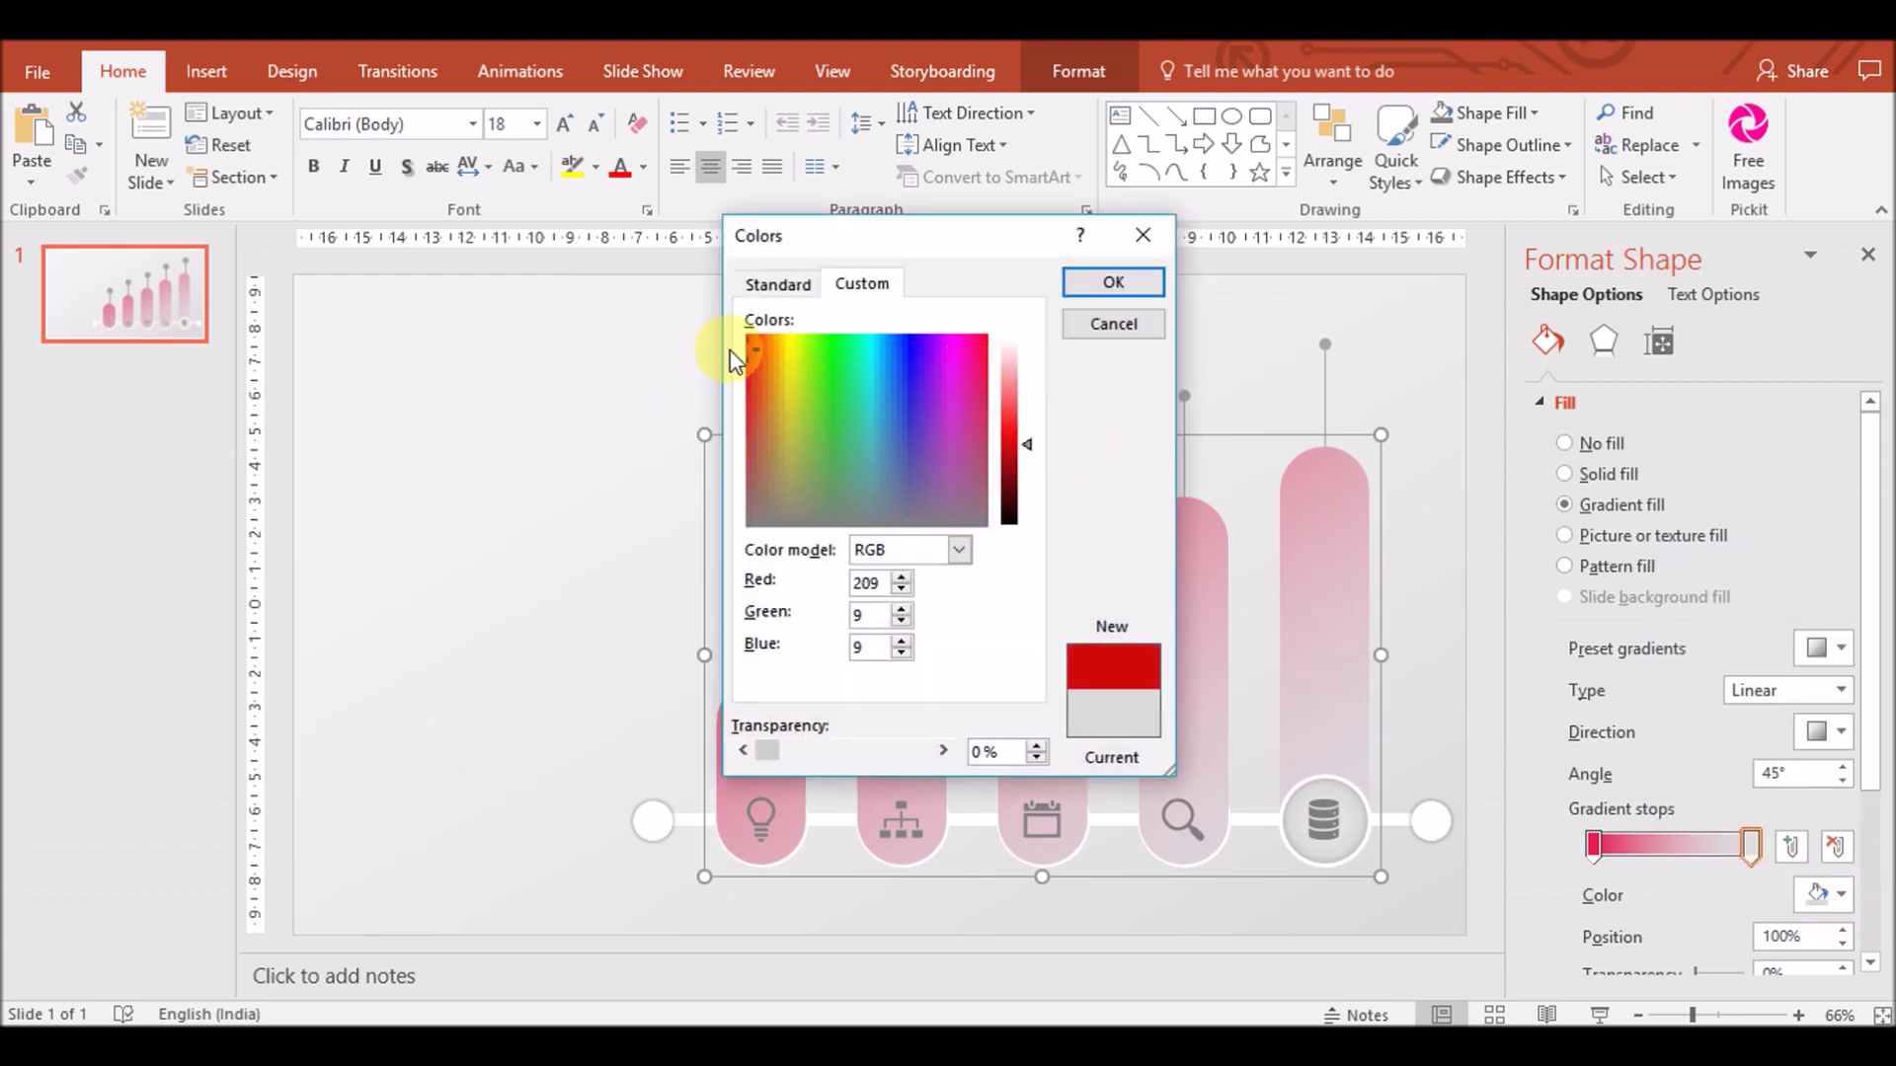
pyautogui.click(1130, 281)
# Shift the right stop toward pinkish red and lighten the left stop
pyautogui.click(1826, 895)
pyautogui.click(1782, 839)
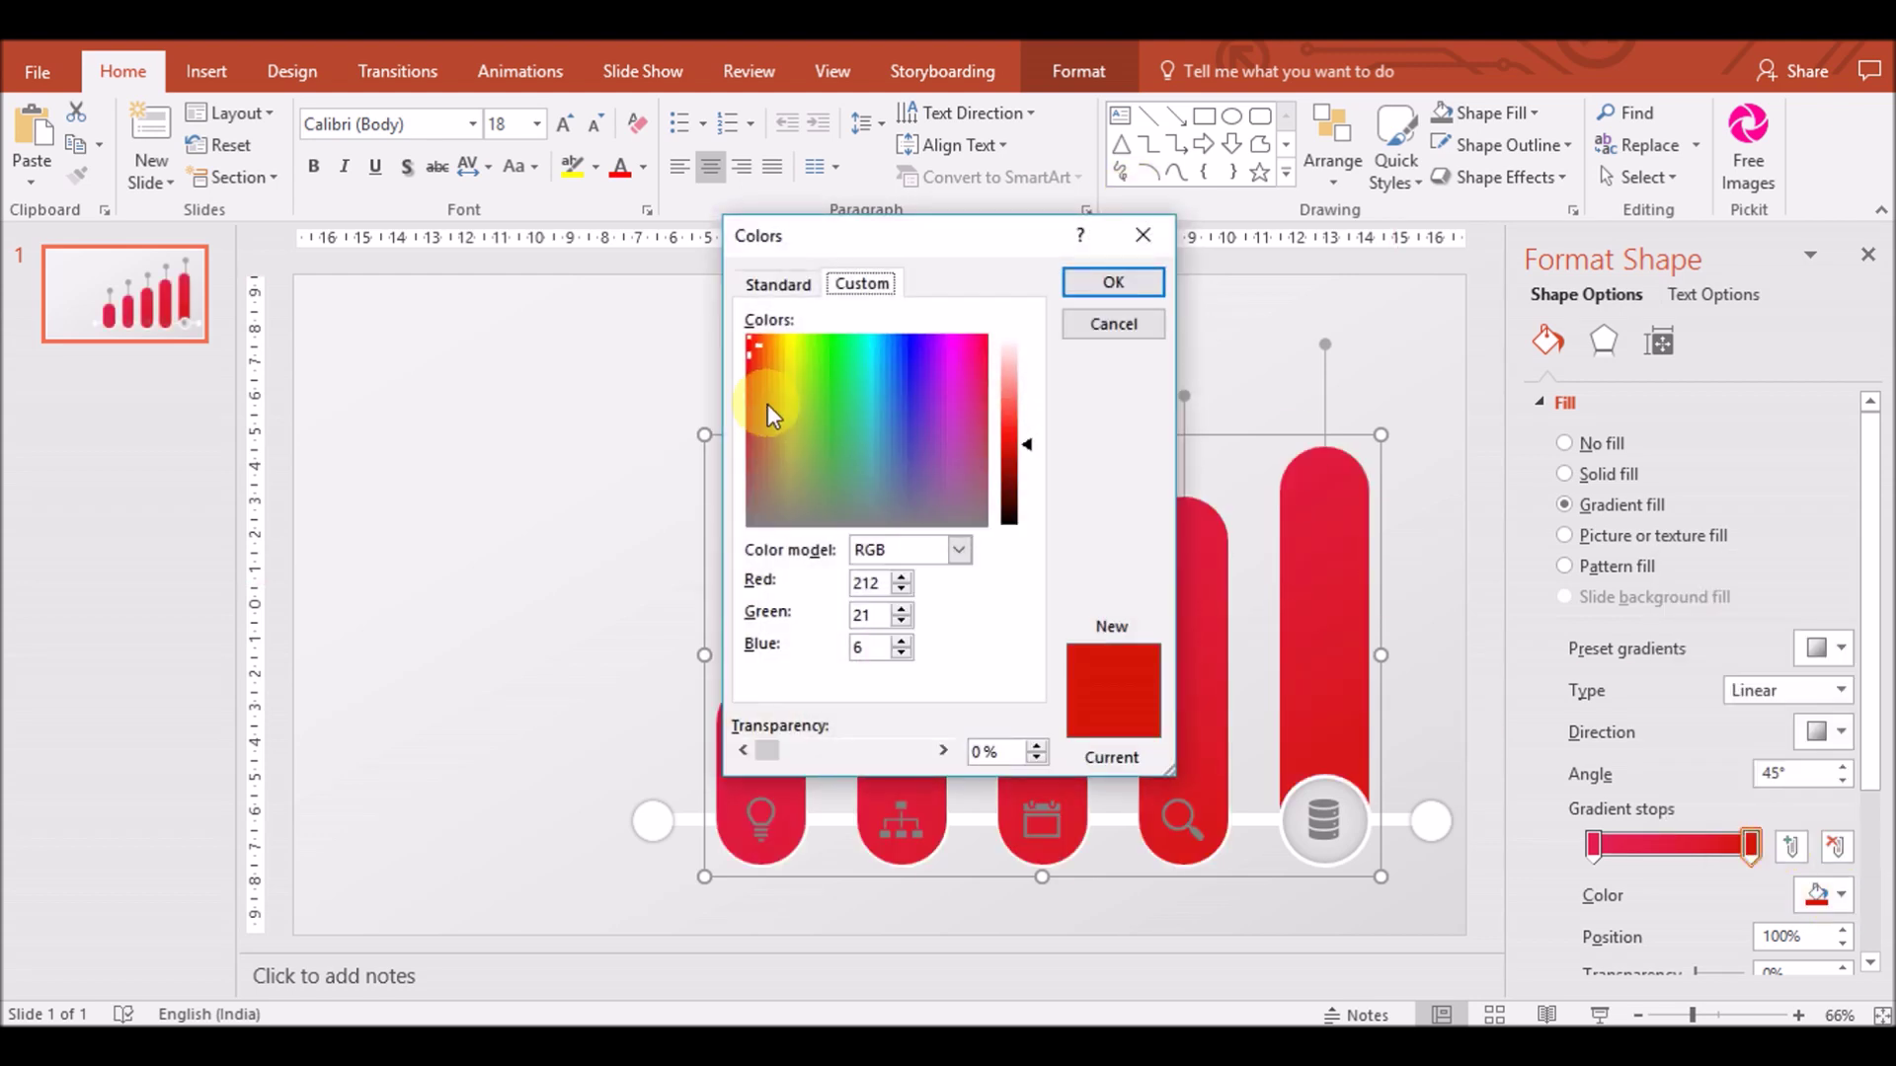
pyautogui.moveTo(758, 412)
pyautogui.mouseDown()
pyautogui.moveTo(750, 447)
pyautogui.moveTo(985, 409)
pyautogui.moveTo(971, 379)
pyautogui.moveTo(986, 394)
pyautogui.mouseUp()
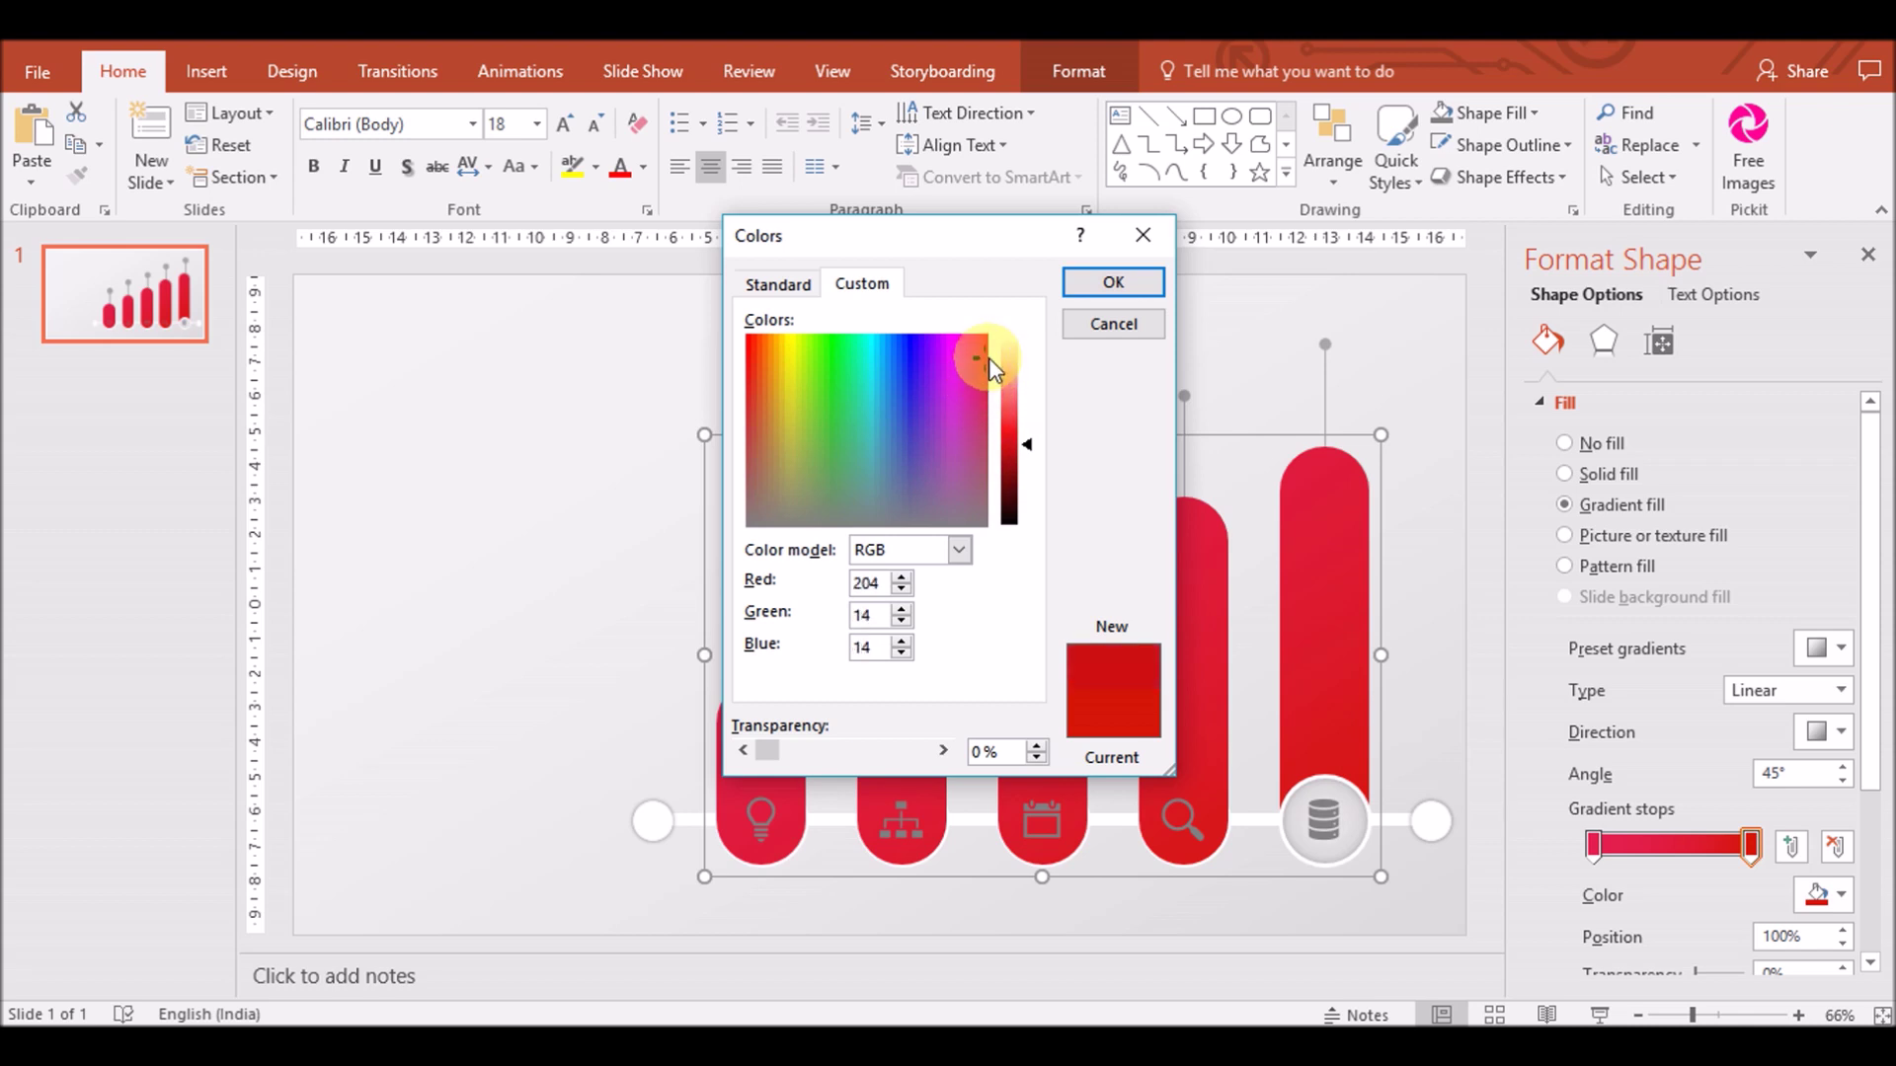
pyautogui.click(1113, 283)
pyautogui.click(1592, 847)
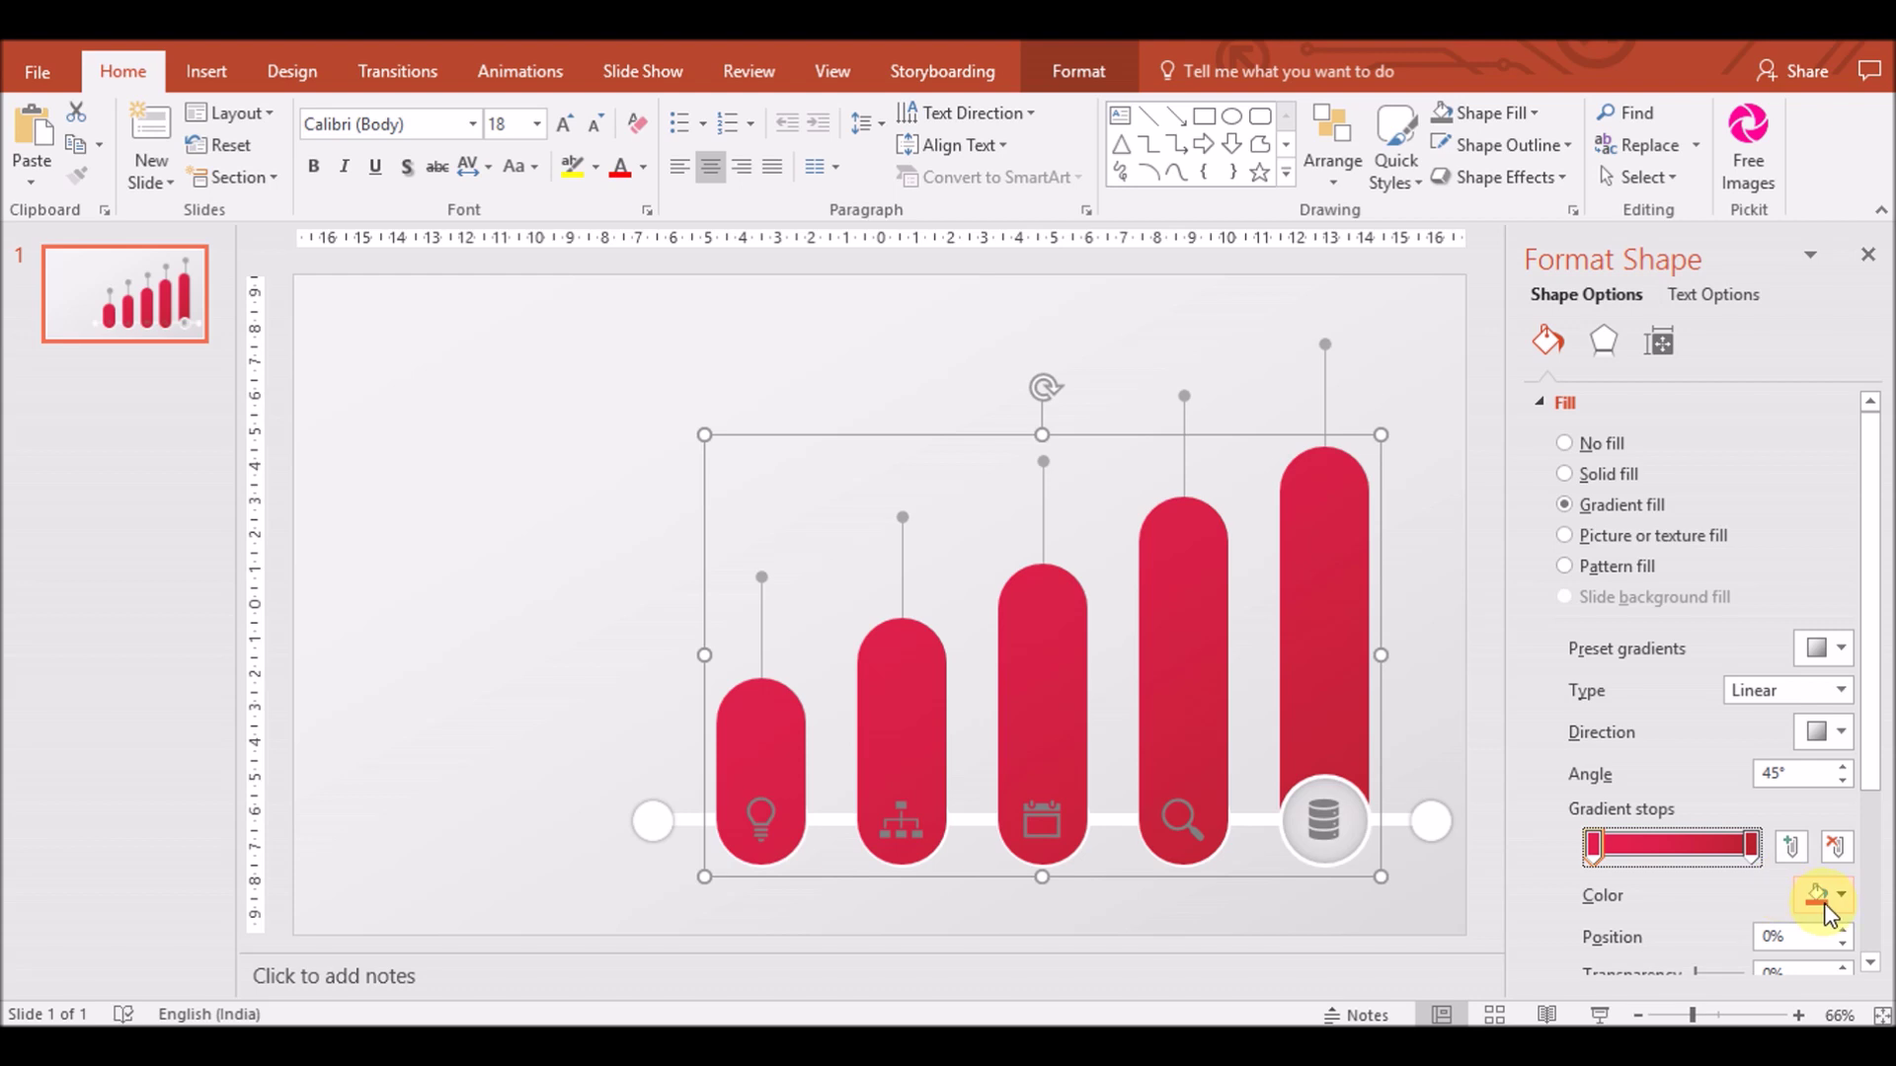
pyautogui.click(1825, 910)
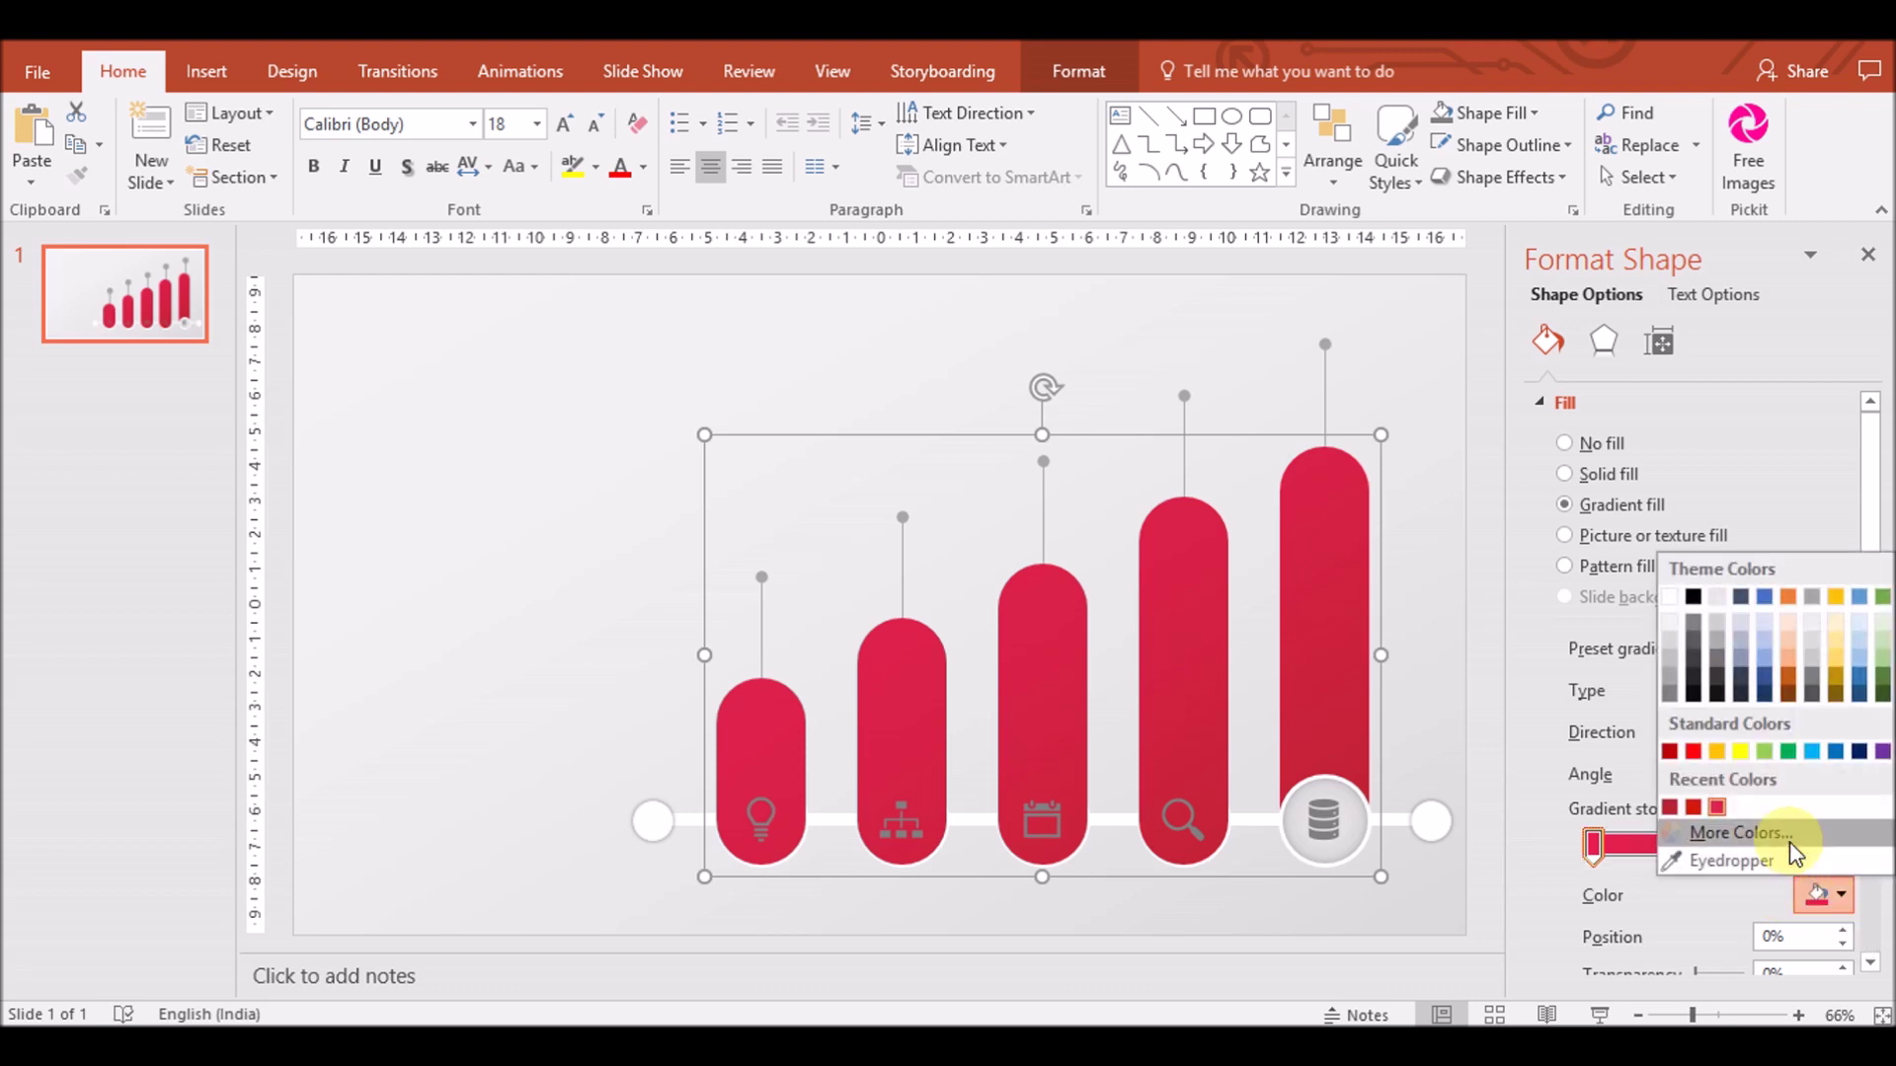
pyautogui.click(1735, 829)
pyautogui.moveTo(1027, 427); pyautogui.dragTo(1027, 404)
pyautogui.click(1099, 286)
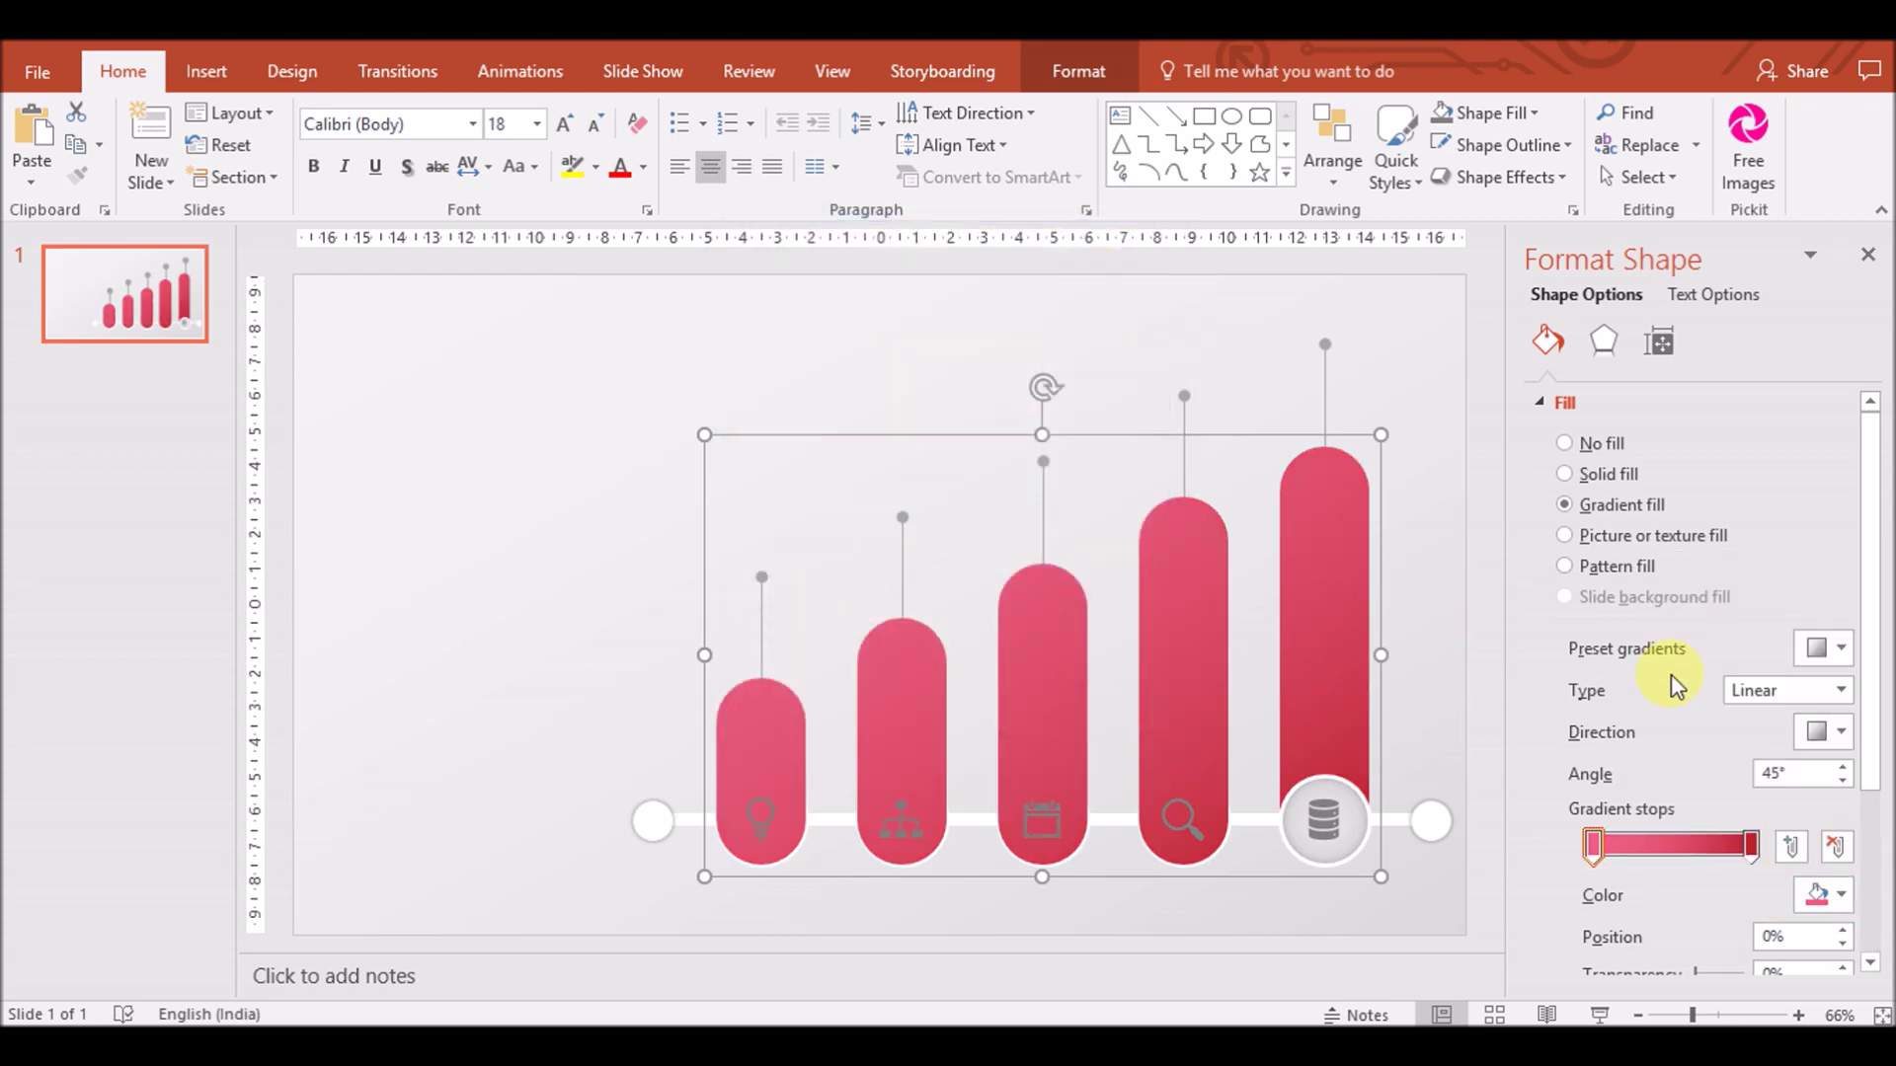
# Set the gradient angle to 0° and deepen the other stop's red
pyautogui.click(1840, 732)
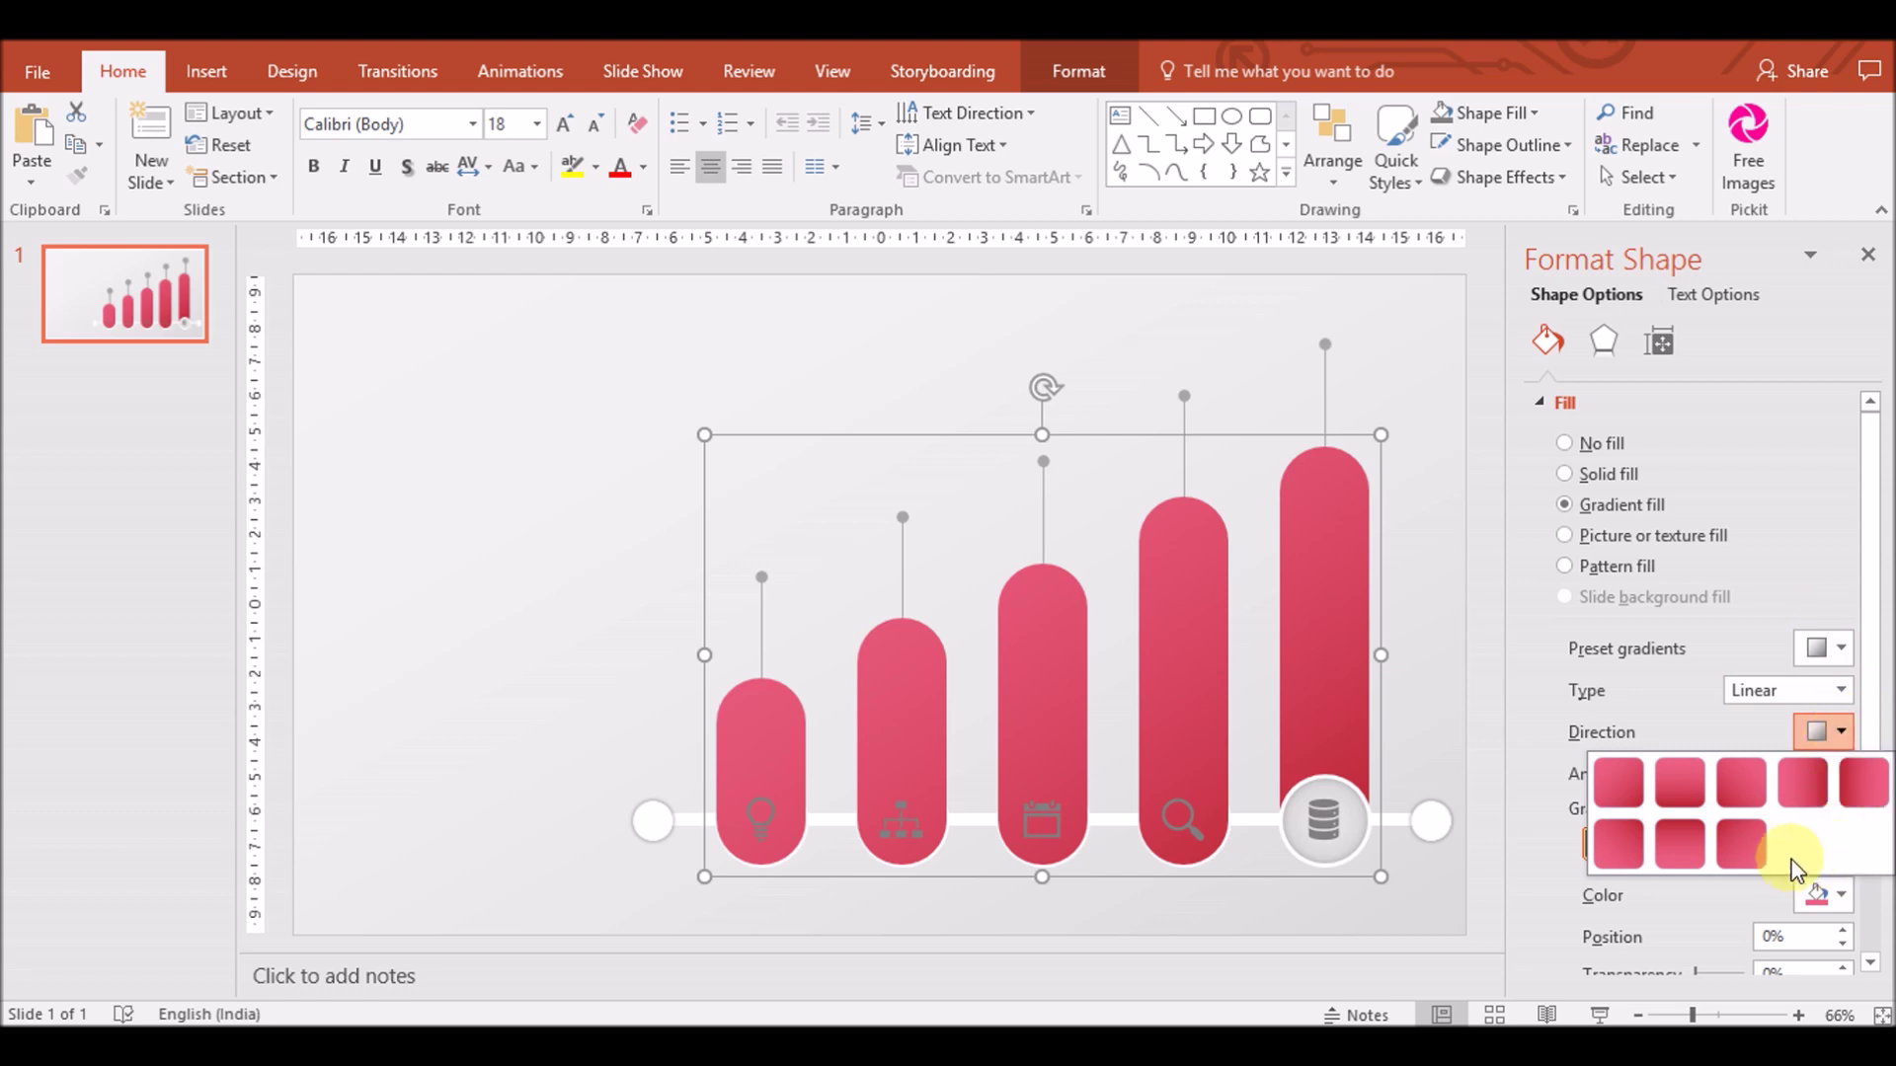
pyautogui.click(1748, 841)
pyautogui.click(1841, 732)
pyautogui.click(1811, 786)
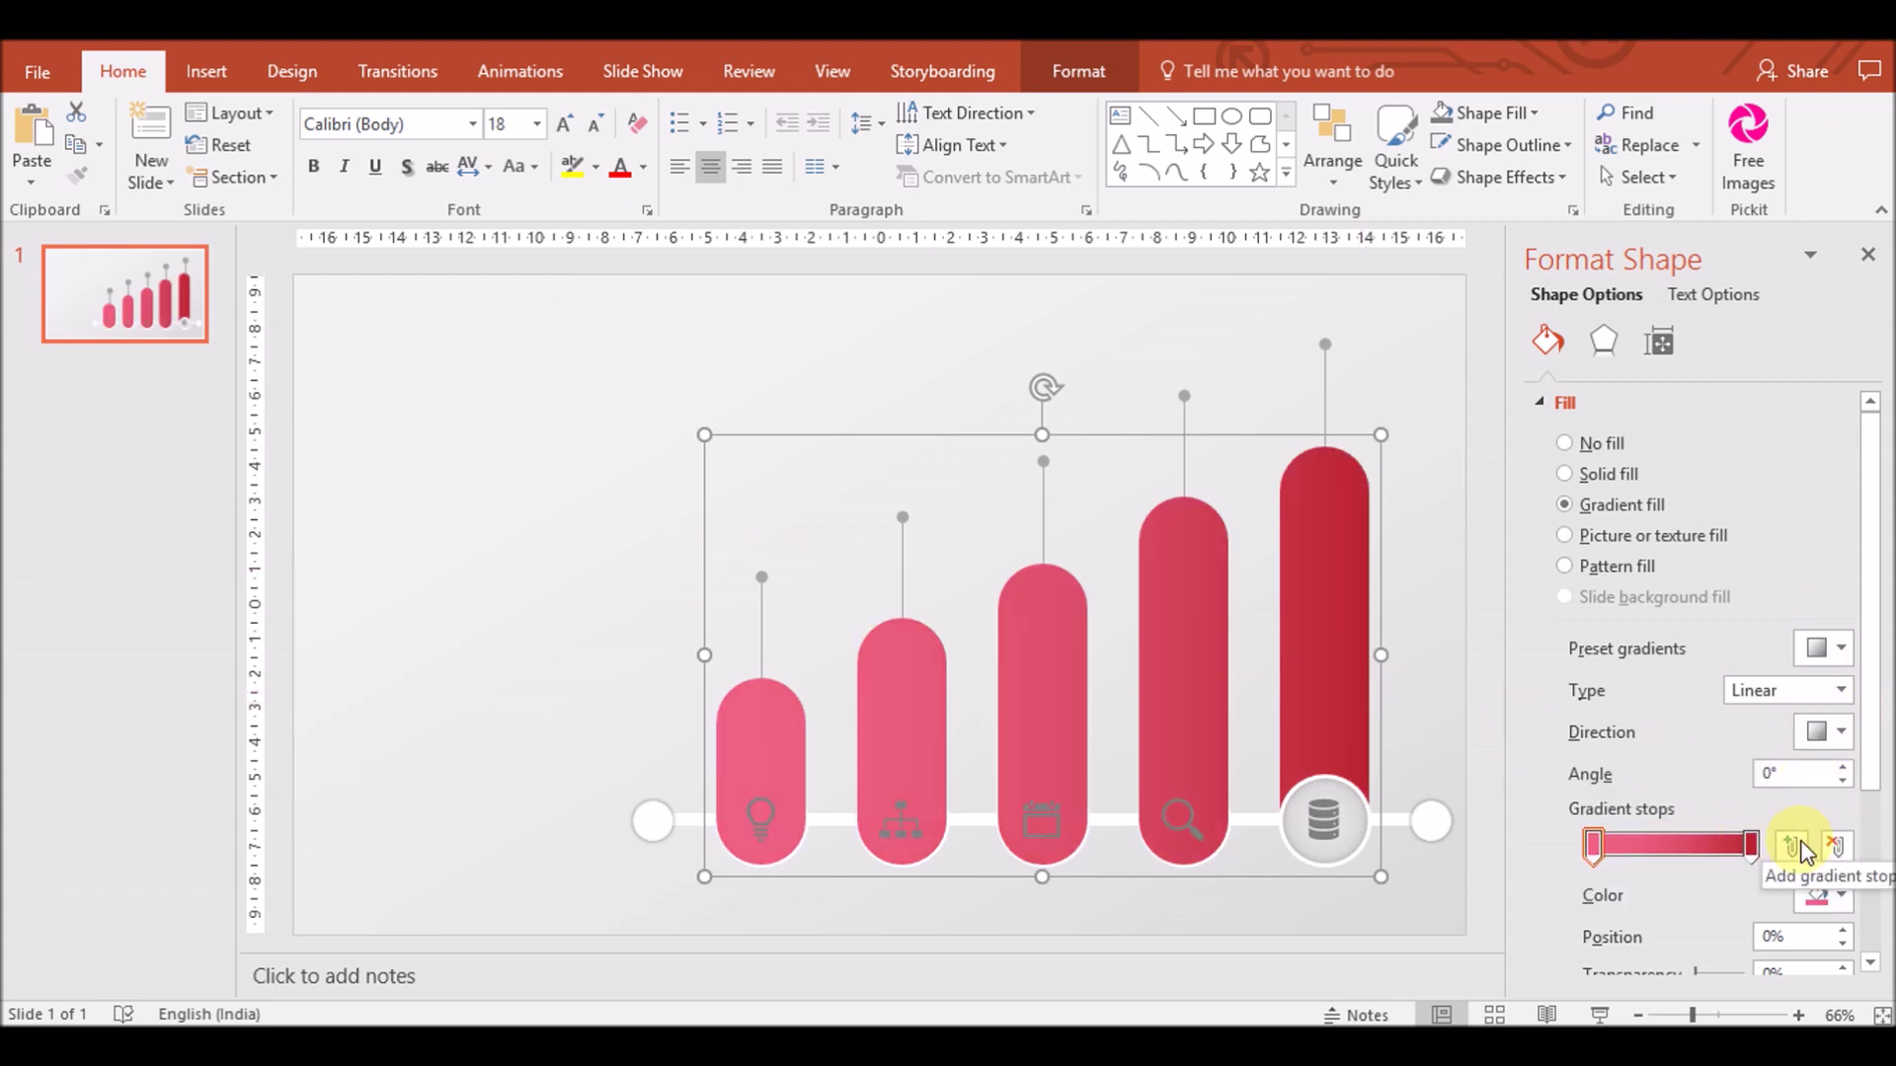
pyautogui.click(1840, 895)
pyautogui.click(1738, 834)
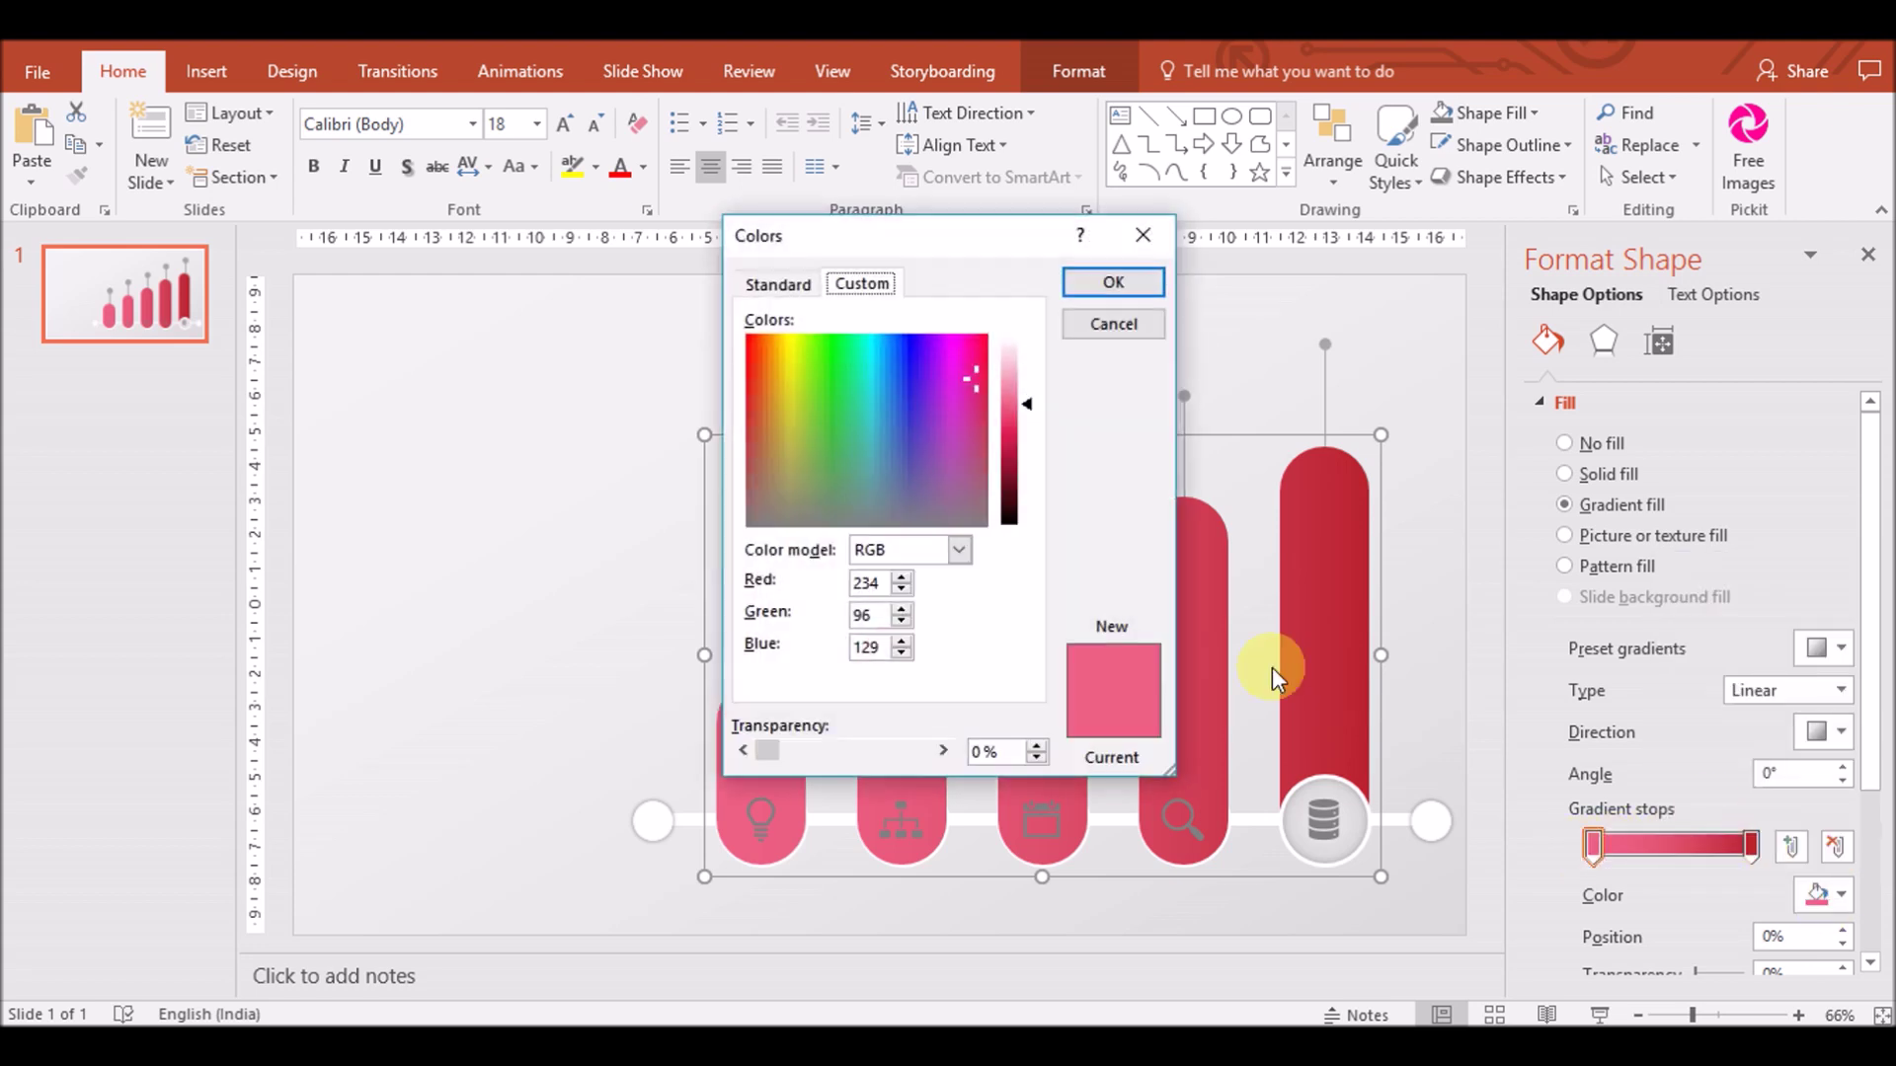
pyautogui.click(1009, 430)
pyautogui.click(973, 400)
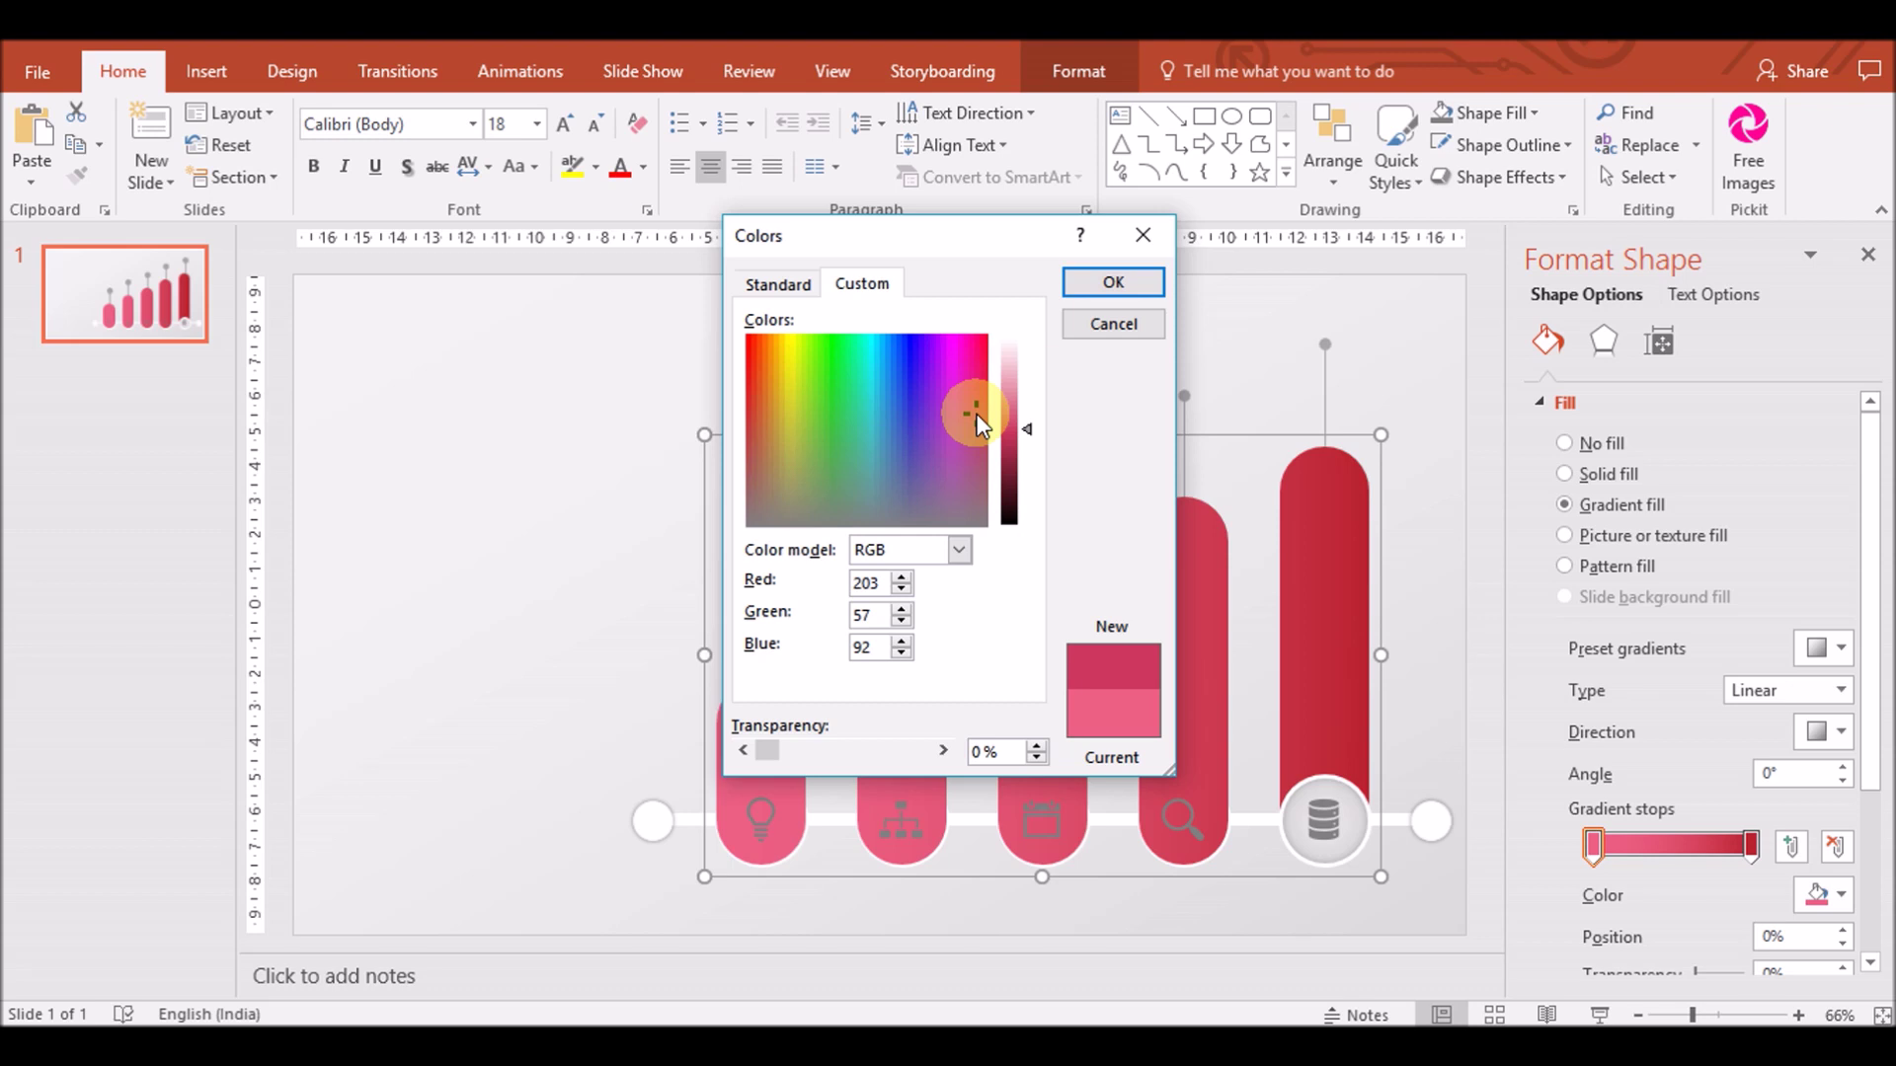
pyautogui.click(1096, 283)
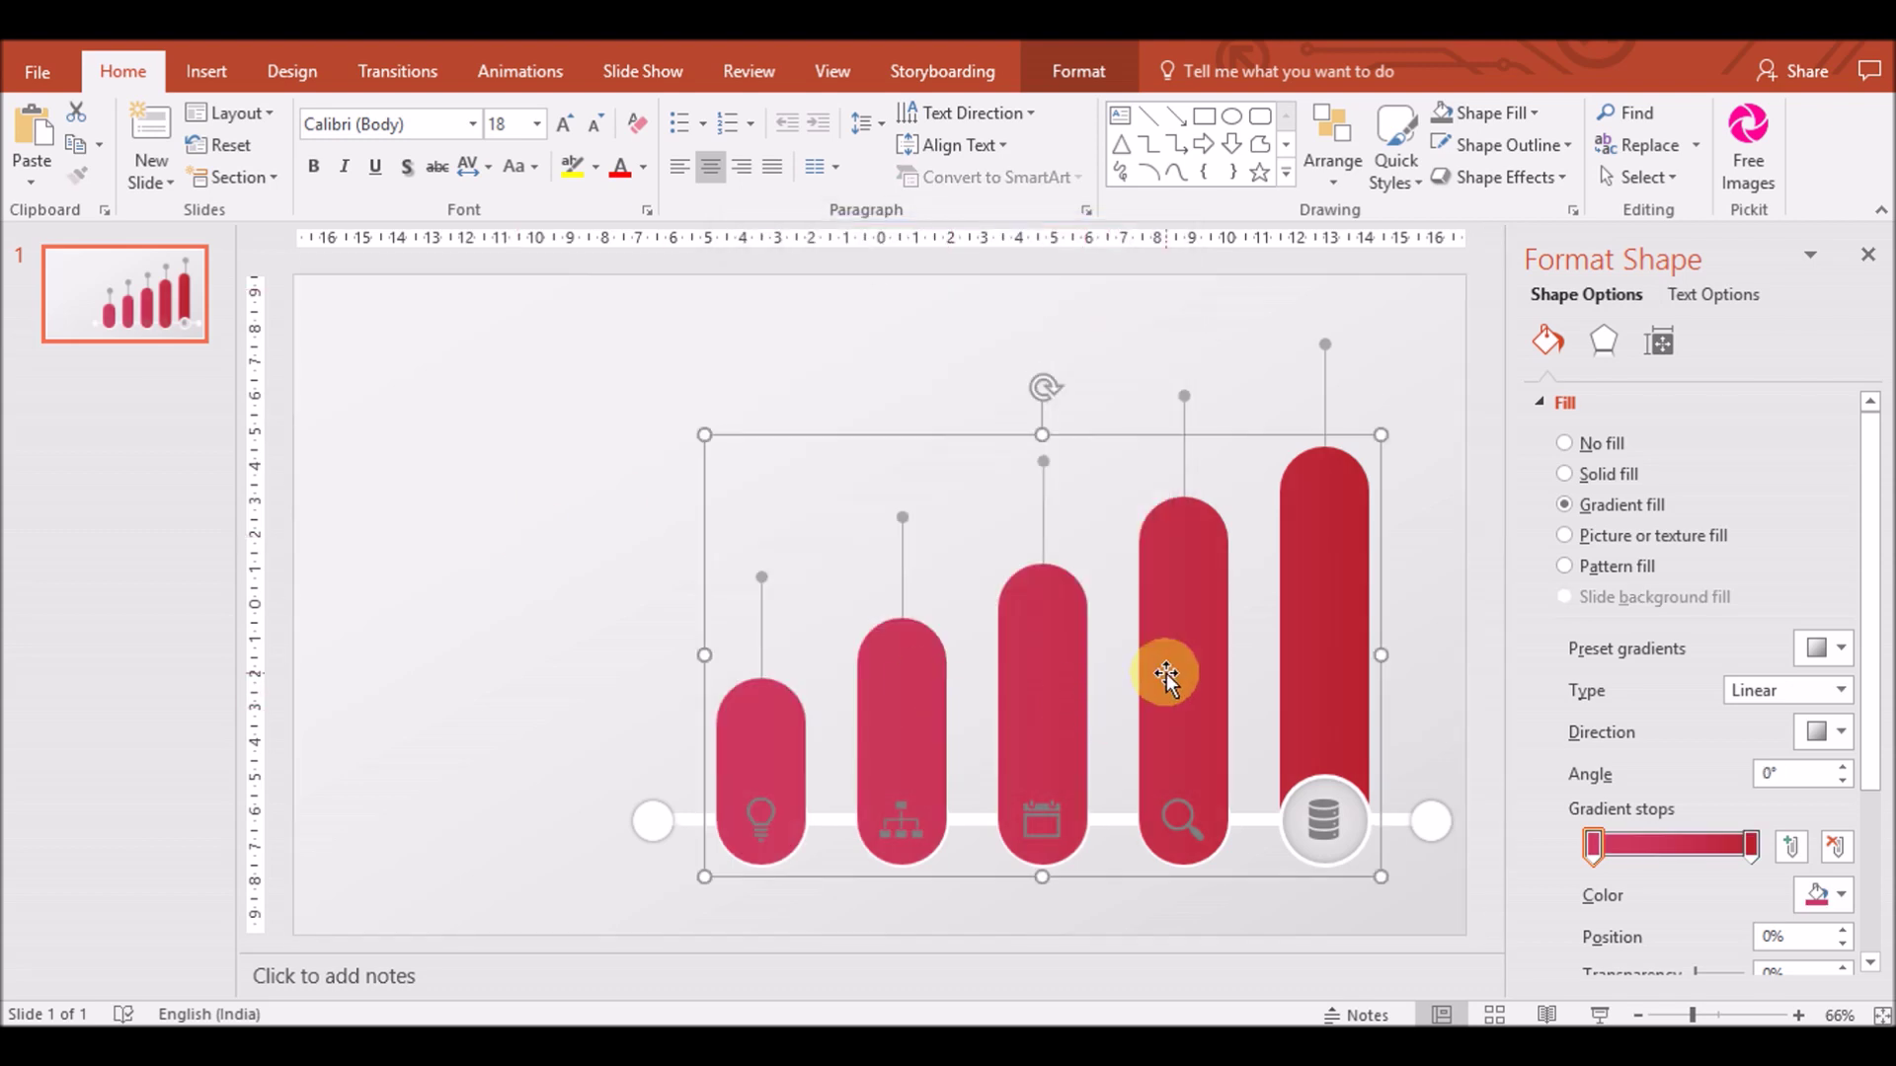
# Send the bar group to the back, then send the background behind it
pyautogui.rightClick(1166, 676)
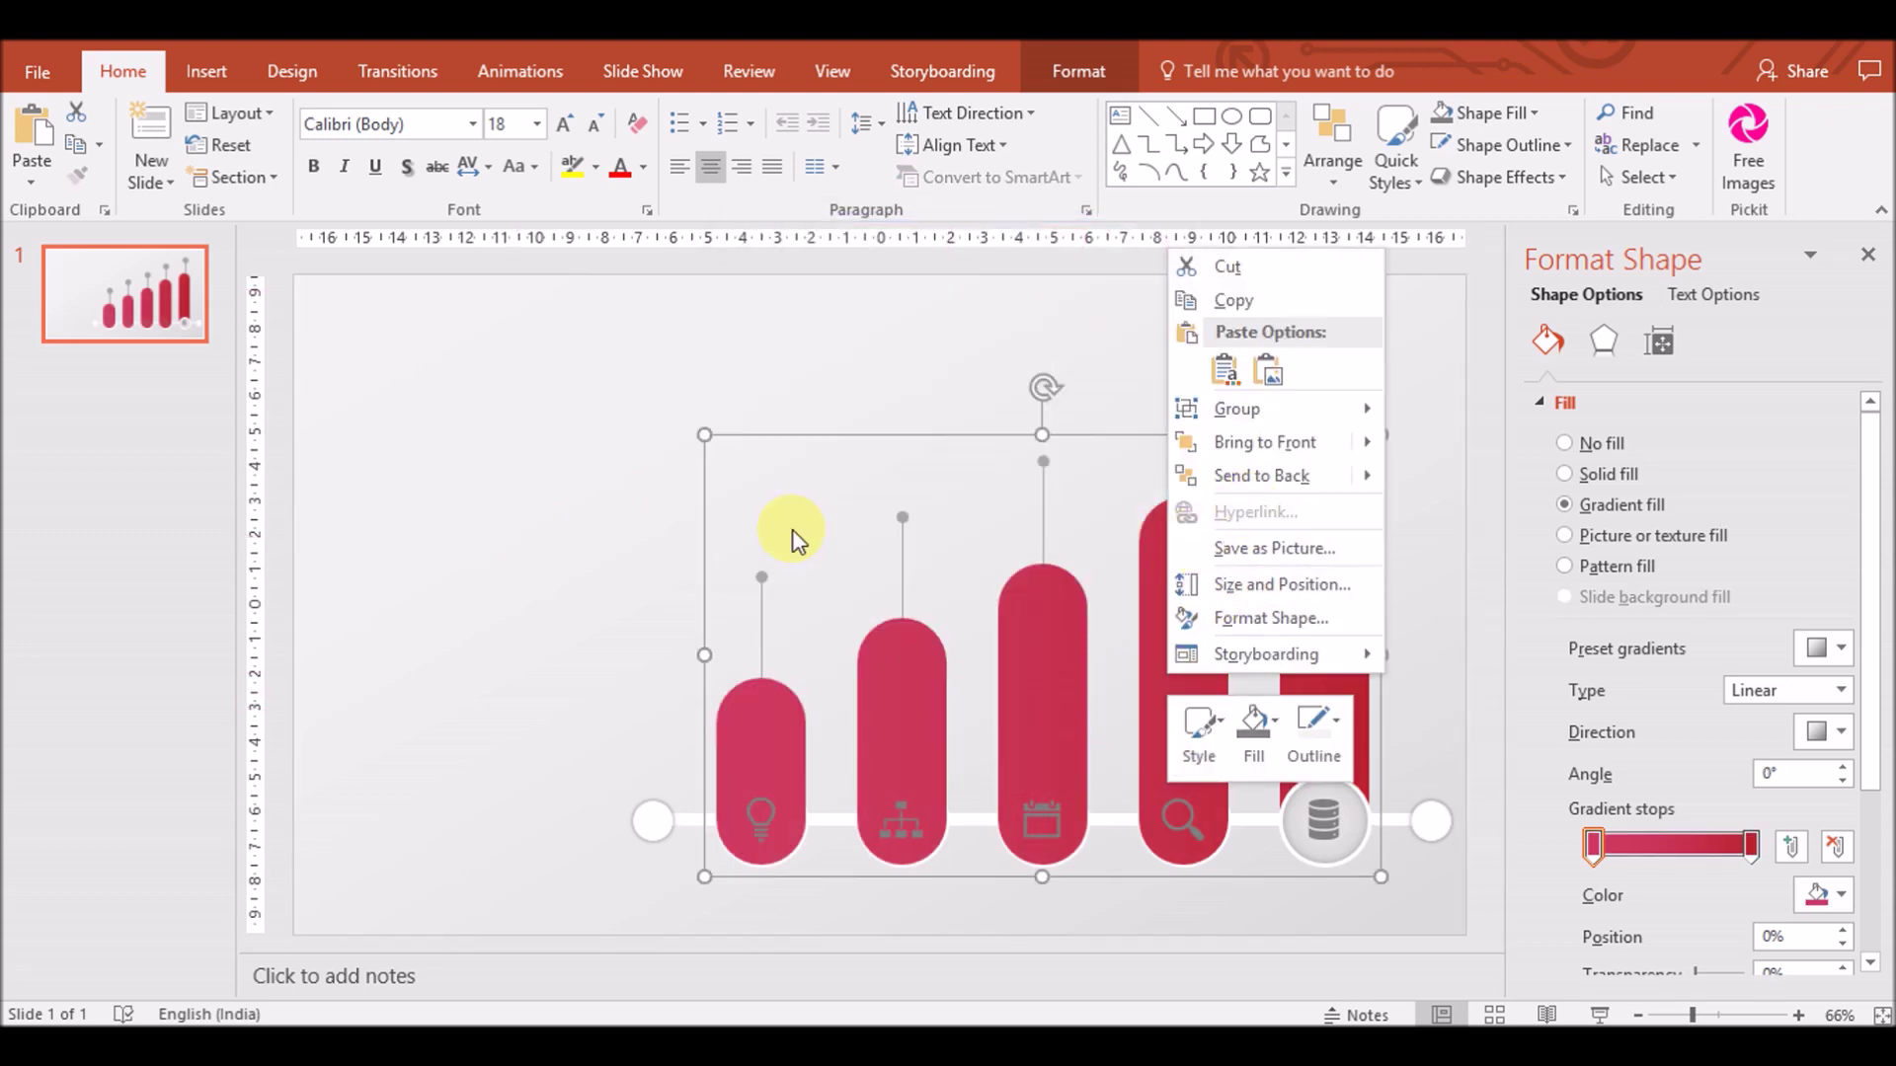
pyautogui.click(1412, 479)
pyautogui.rightClick(1421, 450)
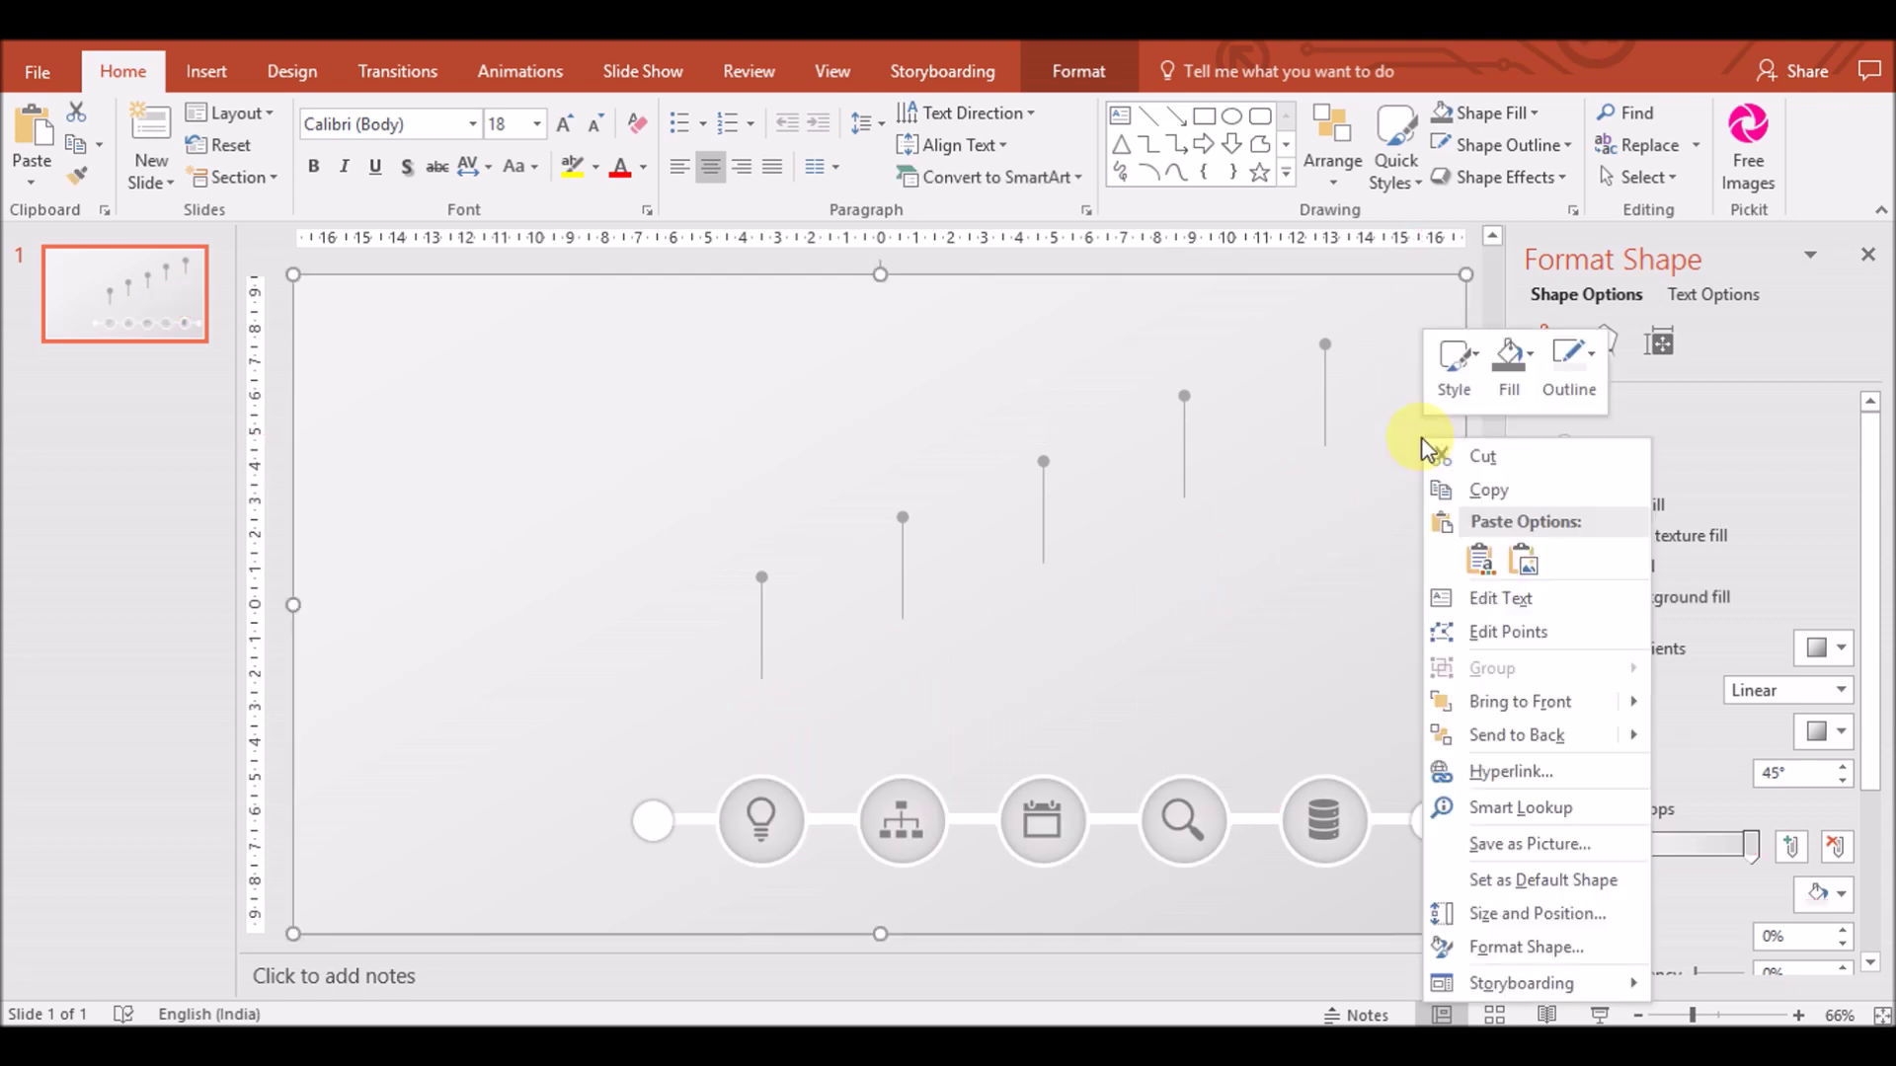
pyautogui.click(1737, 736)
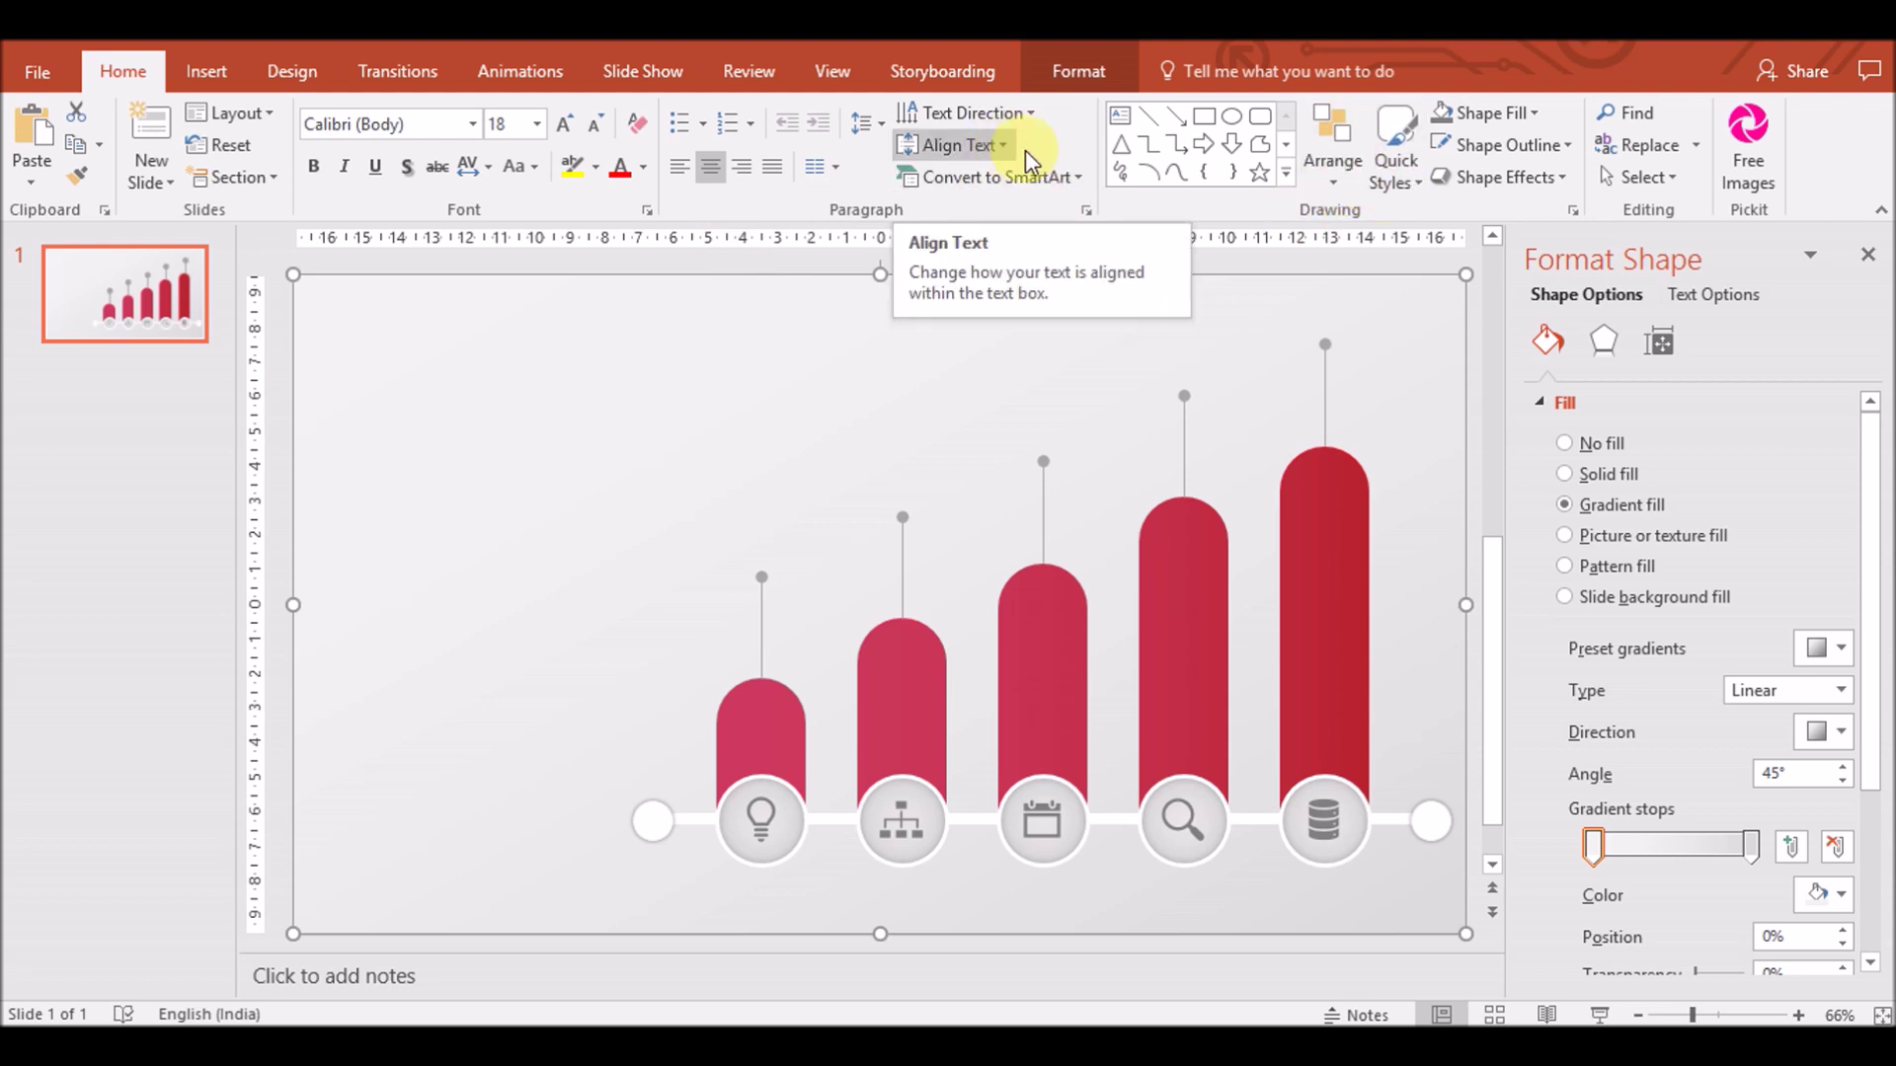
pyautogui.click(205, 76)
# Add a 20% text box left of the bars in Open Sans Semibold
pyautogui.click(1197, 158)
pyautogui.moveTo(458, 460); pyautogui.dragTo(593, 512)
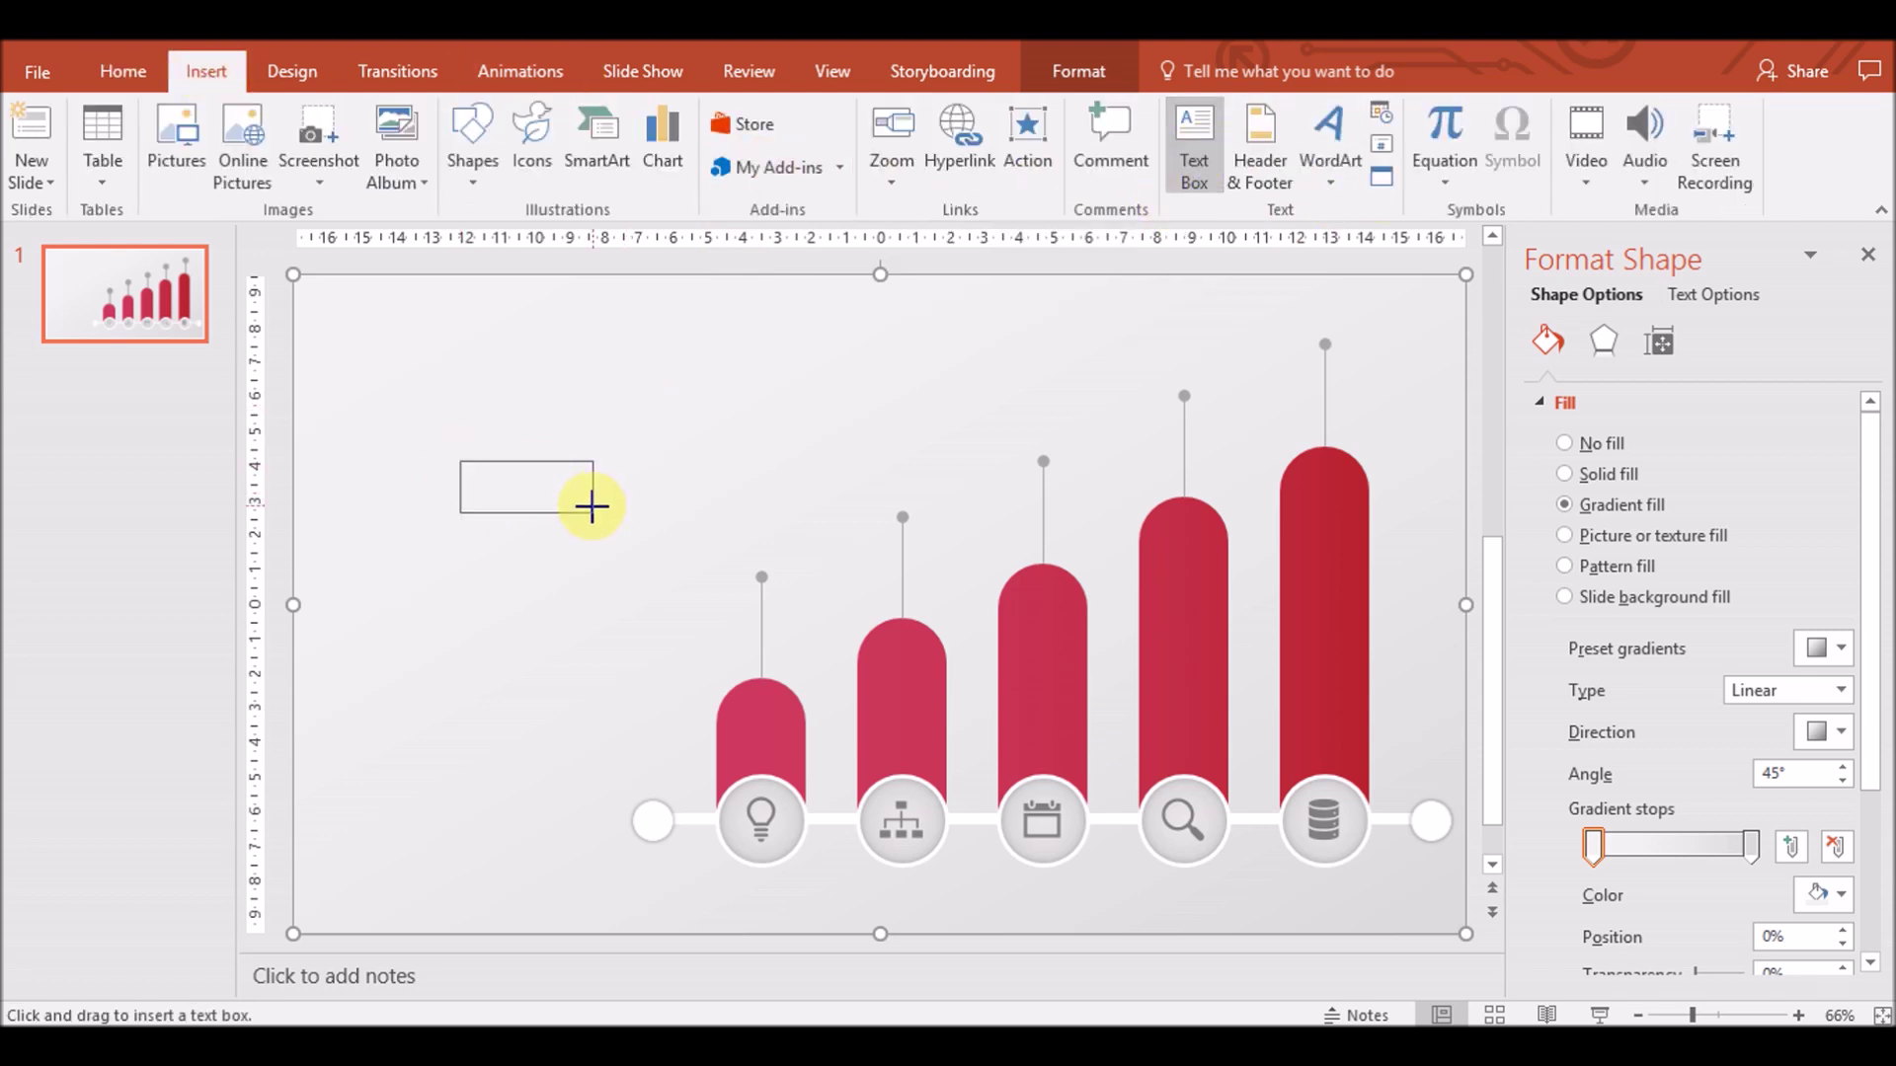
pyautogui.write('20')
pyautogui.hotkey('ctrl', 'a')
pyautogui.click(473, 124)
pyautogui.moveTo(681, 187); pyautogui.dragTo(697, 648)
pyautogui.scroll(-1, 679, 610)
pyautogui.click(496, 388)
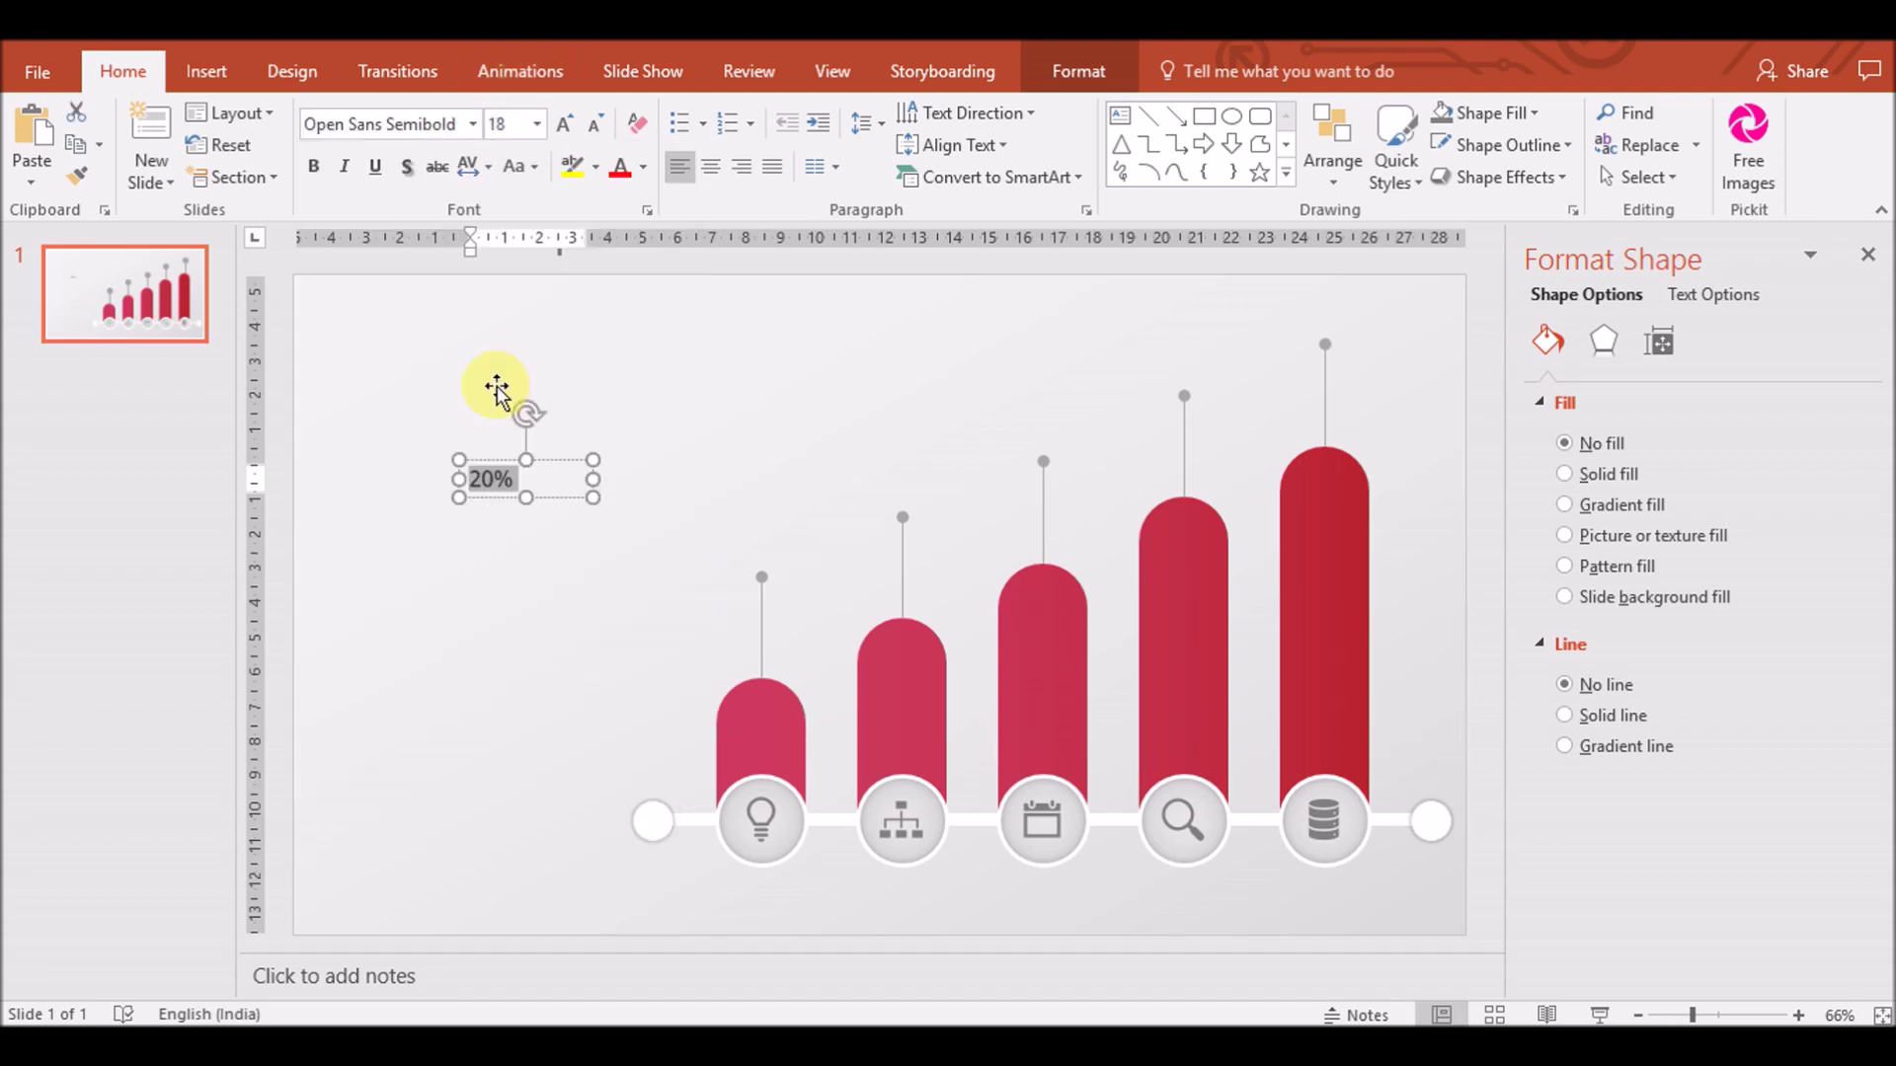
# Format the 20% label as Open Sans Extrabold 20 pt, grey and centred
pyautogui.click(473, 124)
pyautogui.moveTo(677, 243); pyautogui.dragTo(690, 622)
pyautogui.scroll(-3, 606, 524)
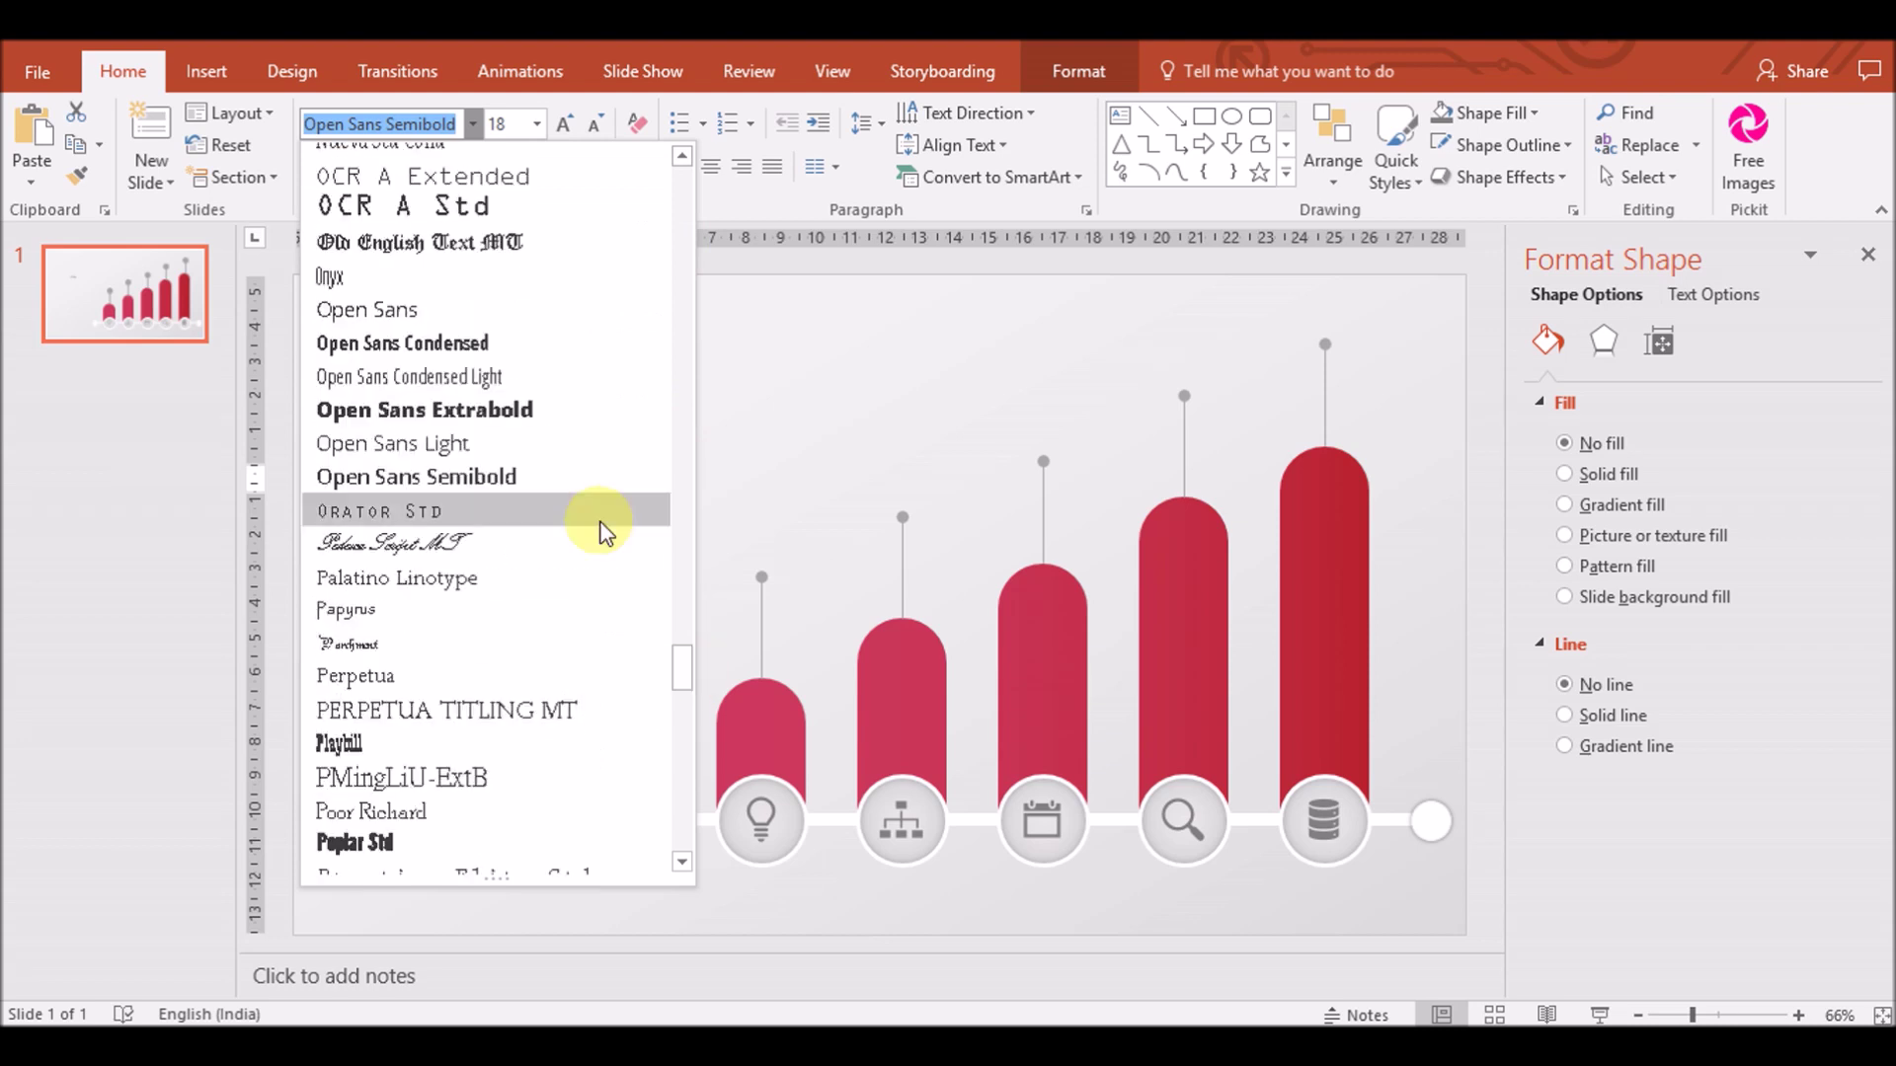
pyautogui.click(523, 387)
pyautogui.click(711, 166)
pyautogui.moveTo(593, 479); pyautogui.dragTo(530, 479)
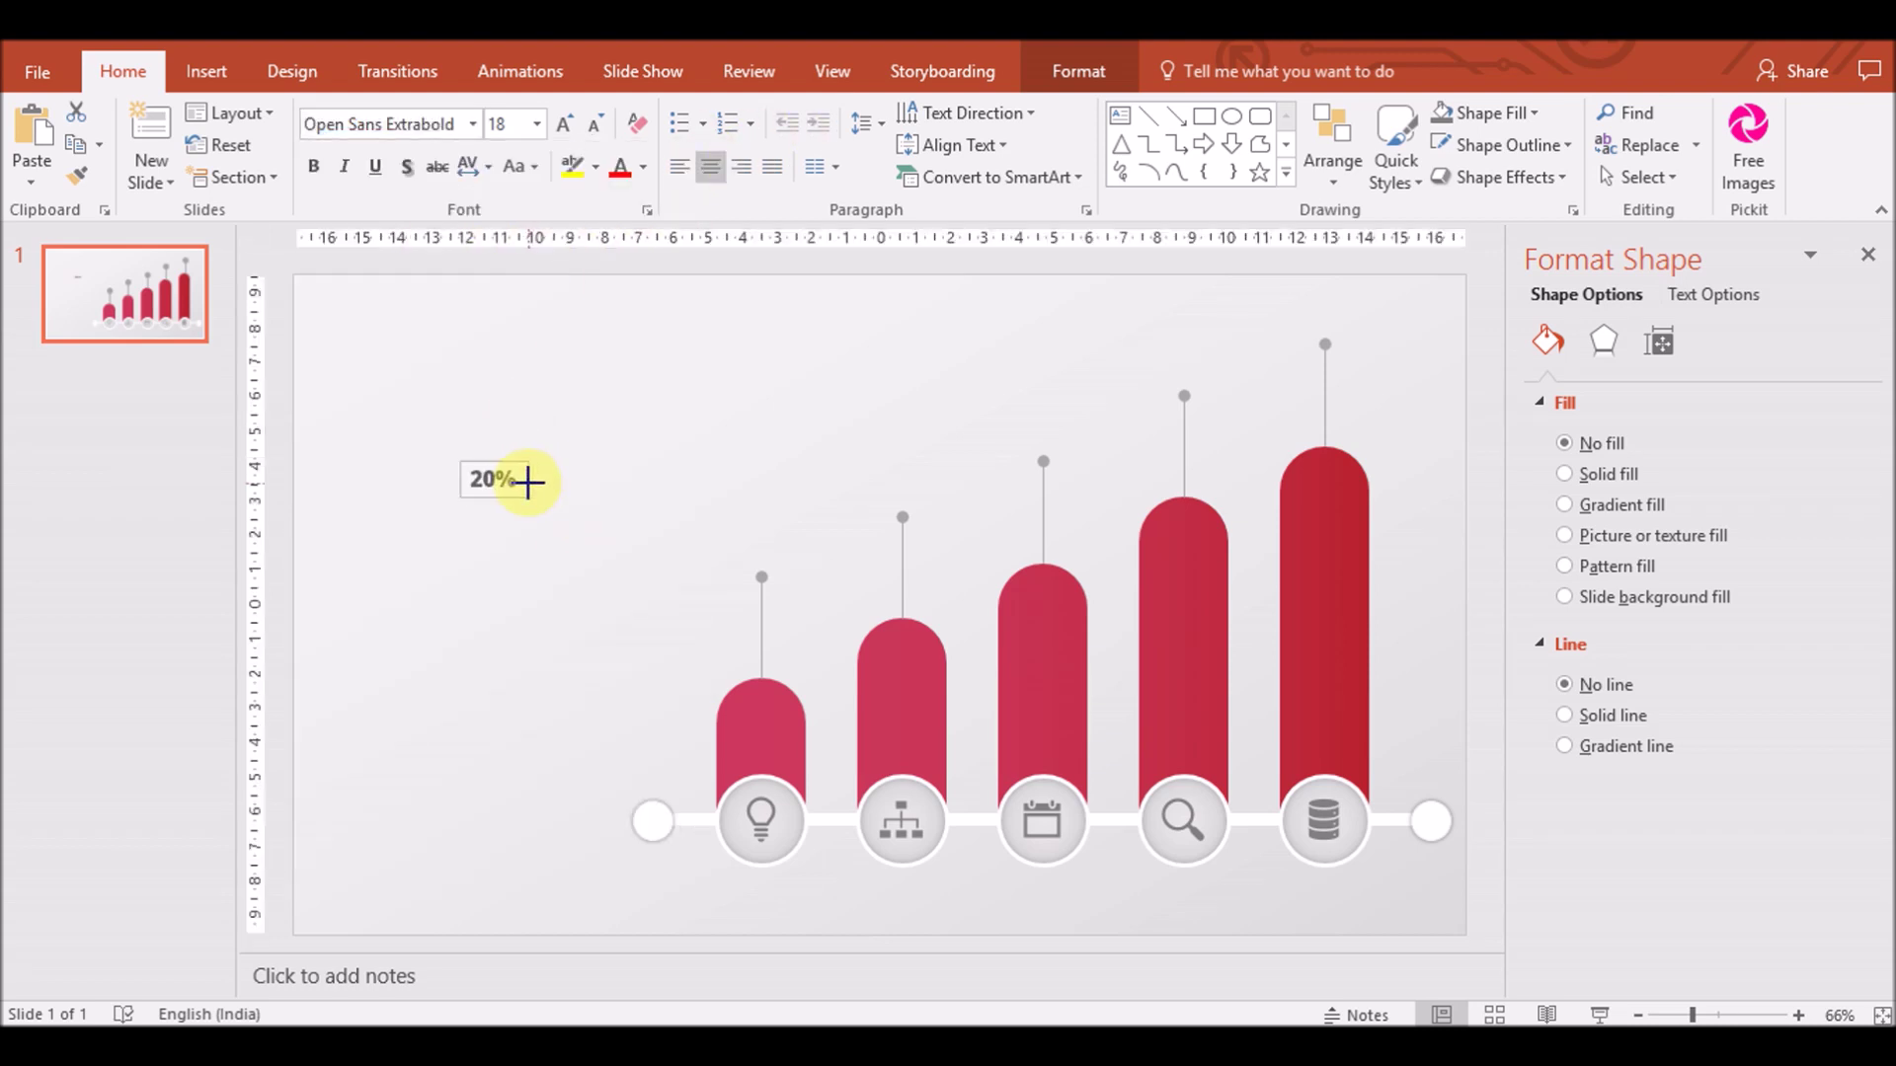
pyautogui.click(643, 166)
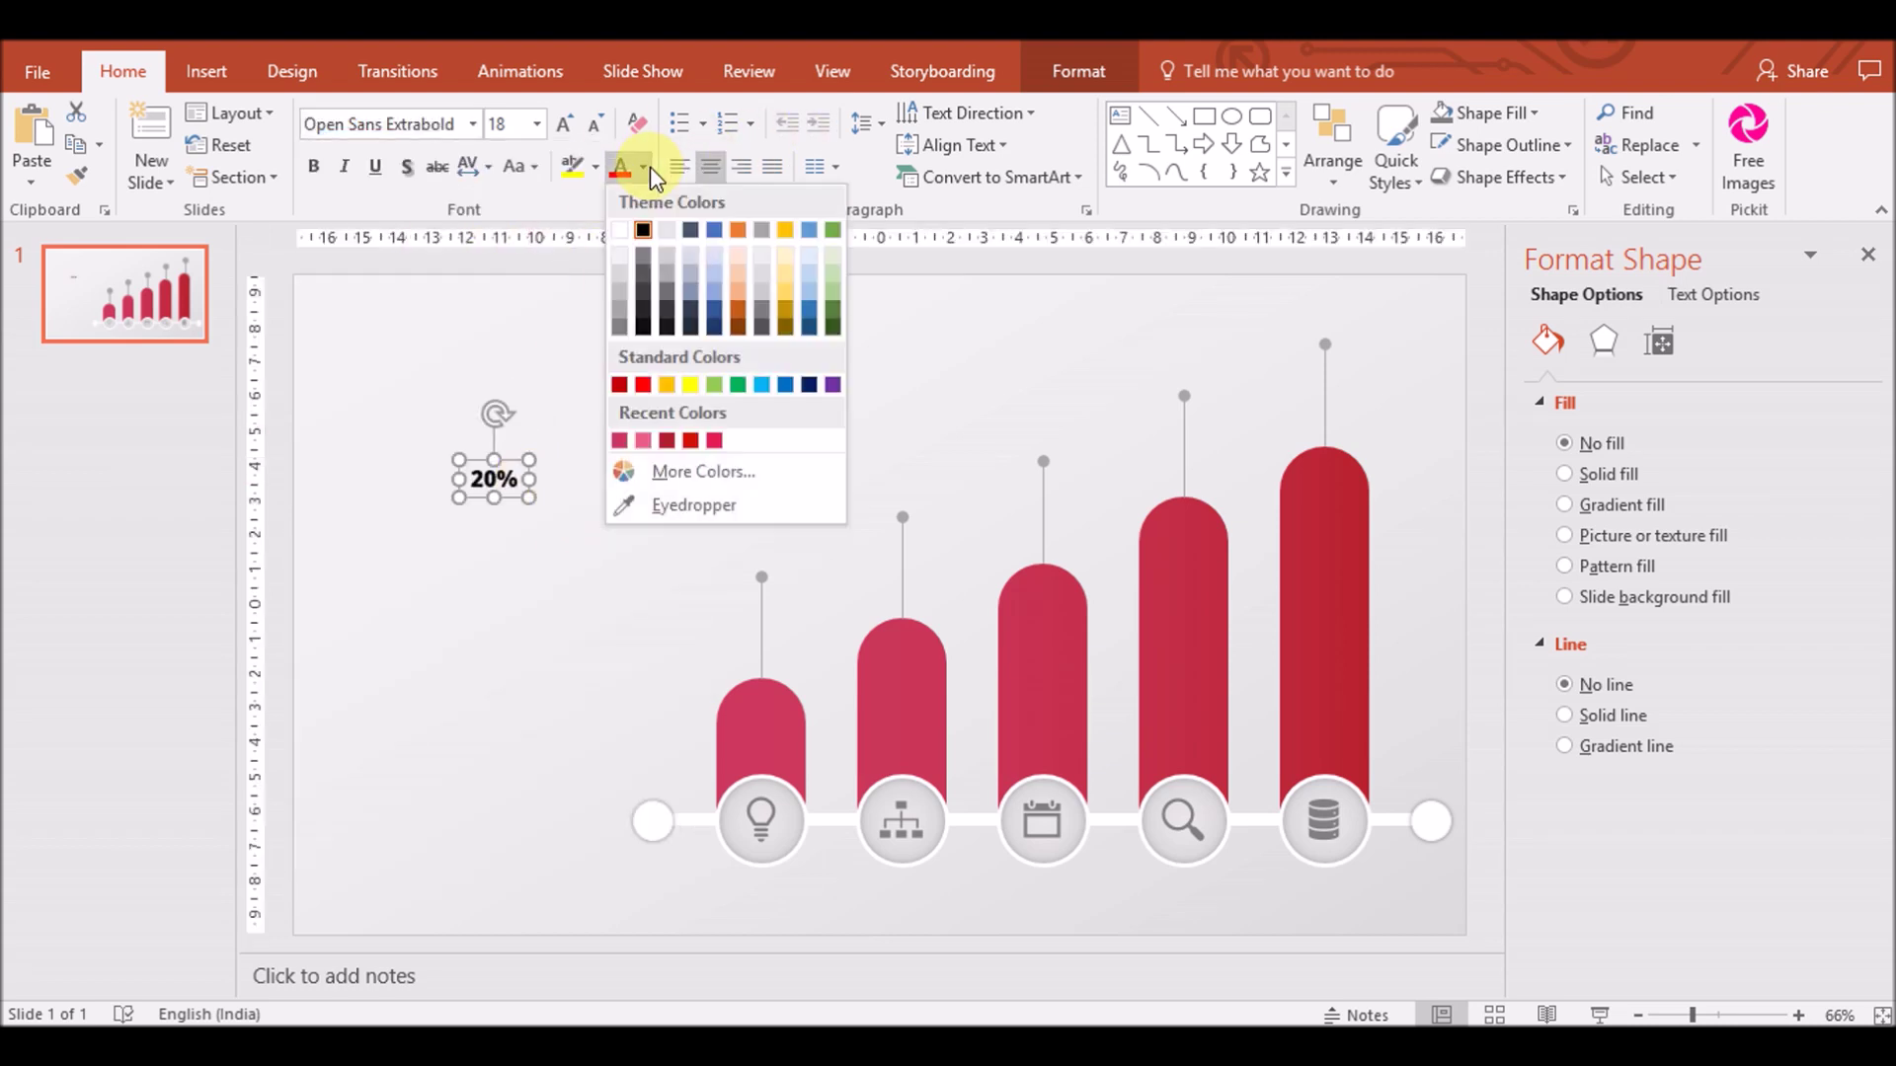
pyautogui.click(618, 330)
pyautogui.click(563, 123)
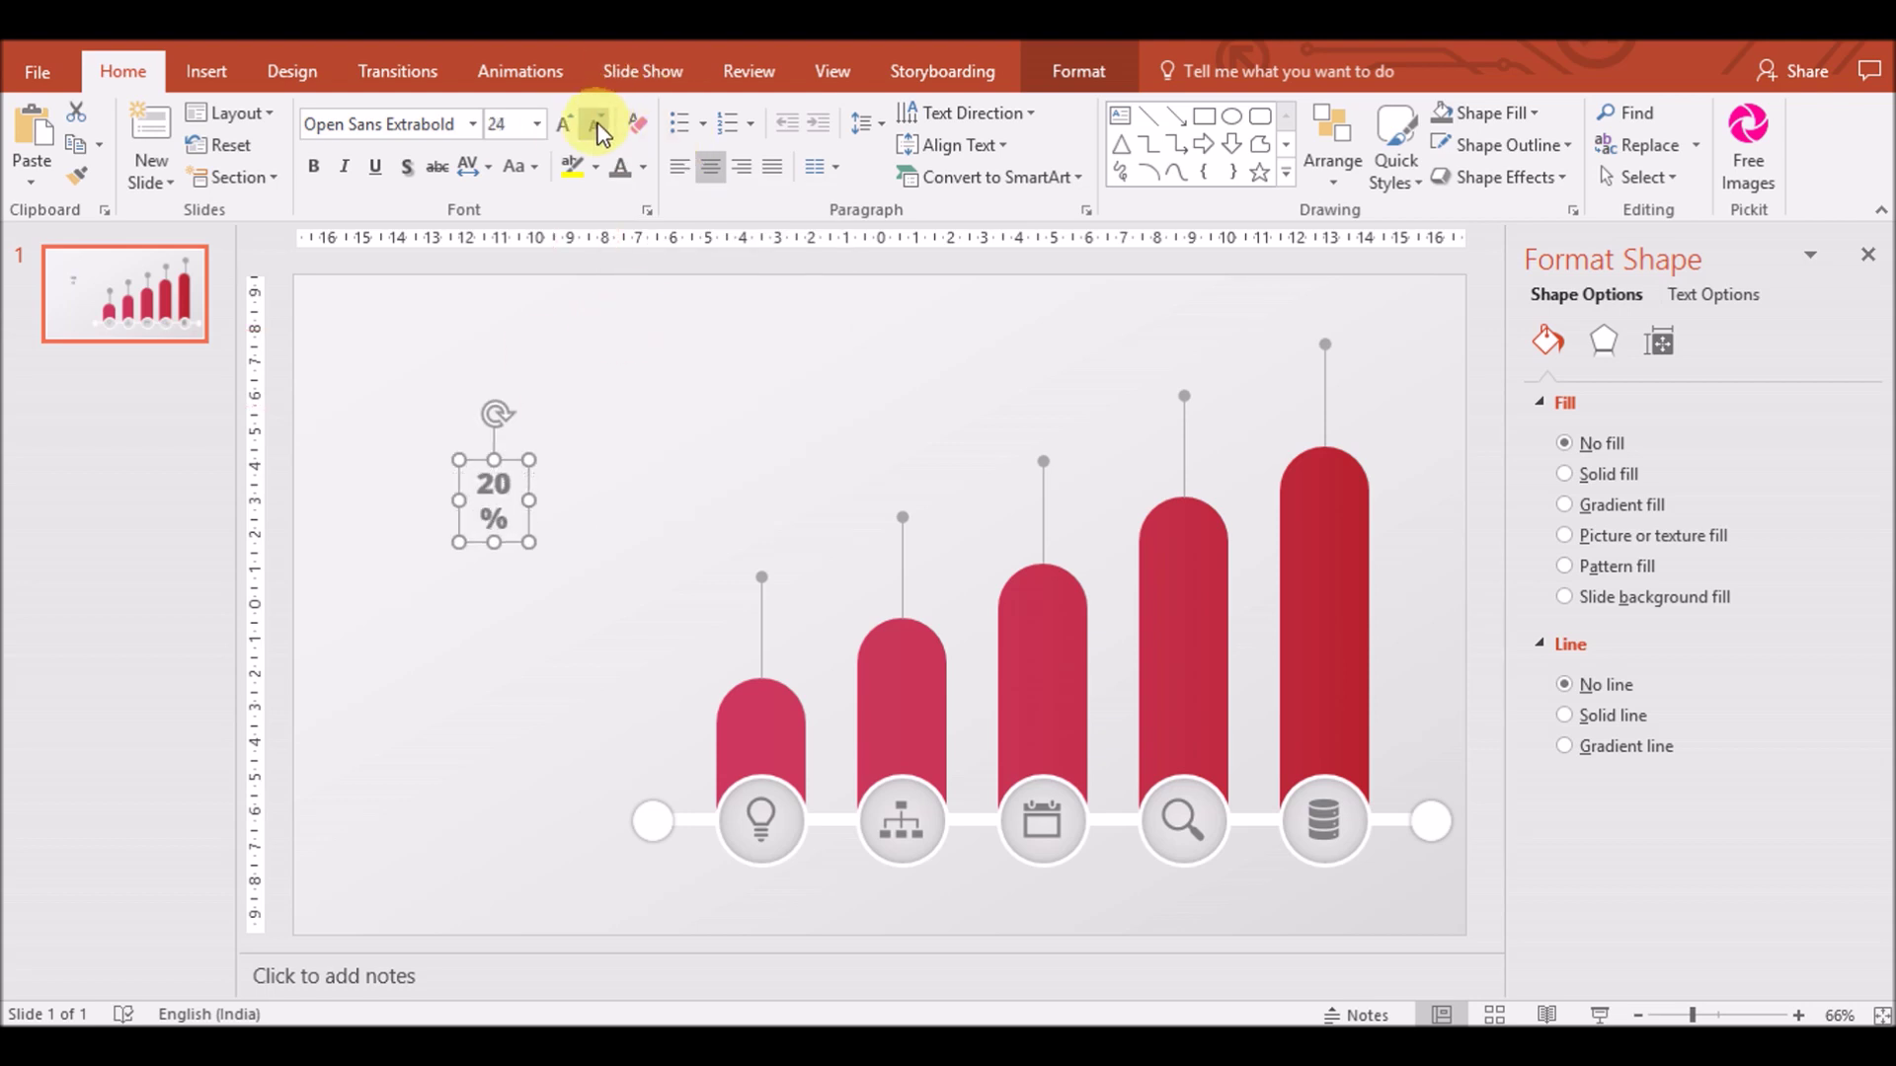
pyautogui.moveTo(529, 494); pyautogui.dragTo(583, 493)
# Rotate the label 90° beside the first stem and paste a copy to the left
pyautogui.moveTo(499, 413)
pyautogui.mouseDown()
pyautogui.moveTo(441, 481)
pyautogui.moveTo(606, 465)
pyautogui.moveTo(754, 613)
pyautogui.mouseUp()
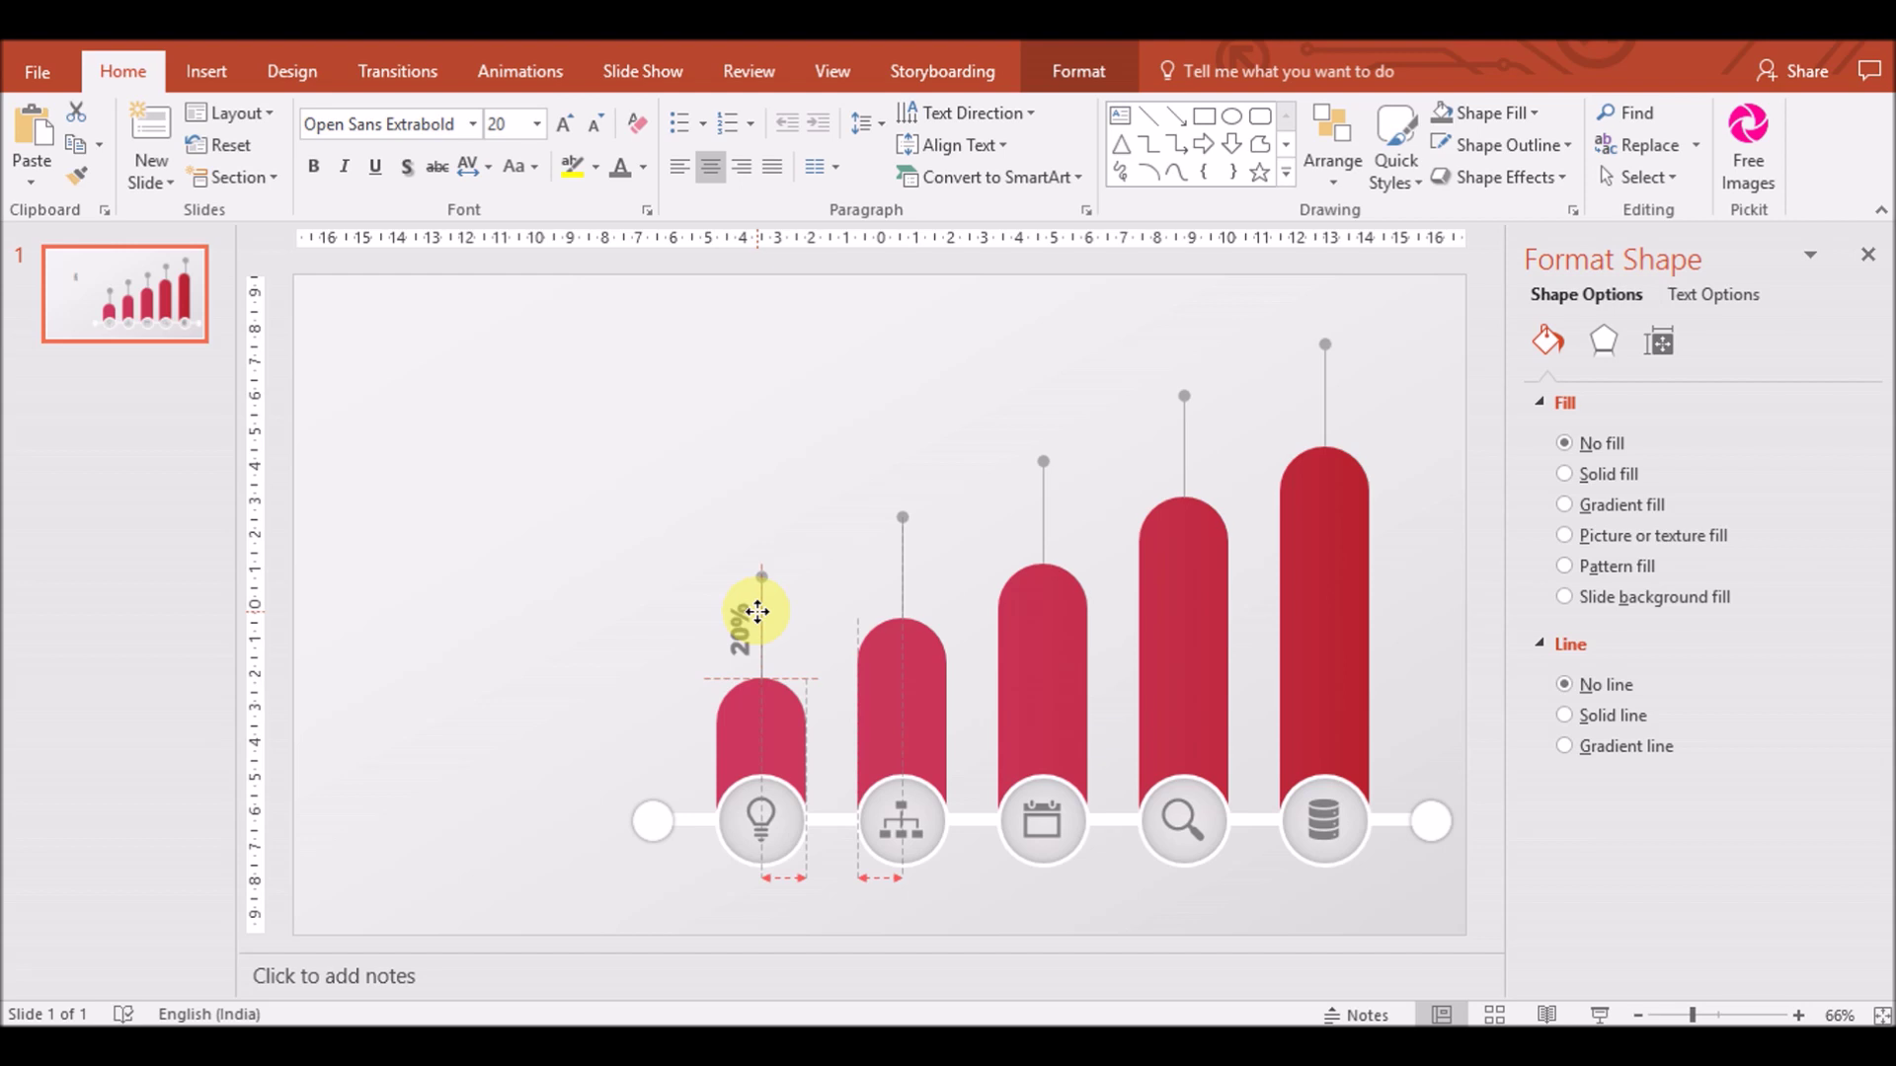
pyautogui.hotkey('ctrl', 'c')
pyautogui.hotkey('ctrl', 'v')
pyautogui.moveTo(740, 617); pyautogui.dragTo(477, 559)
pyautogui.click(477, 559)
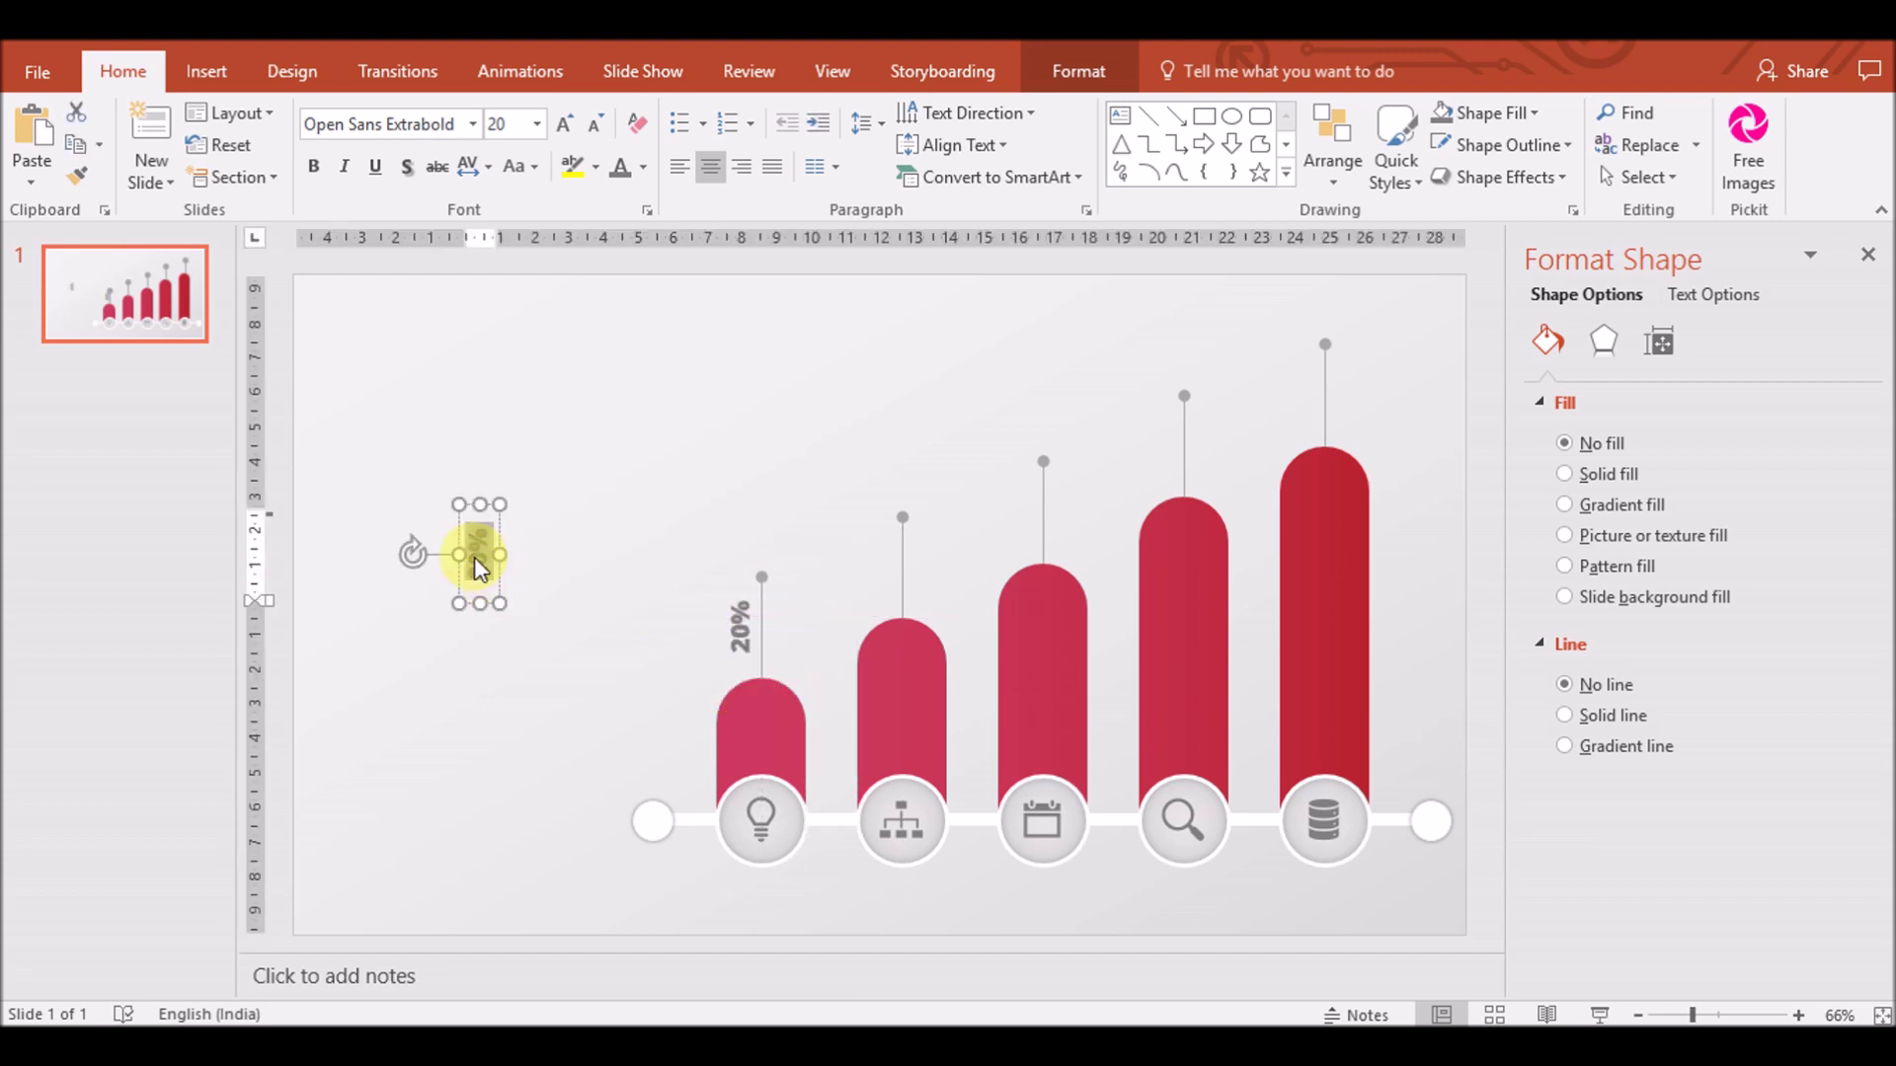
# Retype the copy as 'Add Text' in Open Sans Condensed, set to UPPERCASE
pyautogui.write('Add')
pyautogui.write(' Text')
pyautogui.click(473, 123)
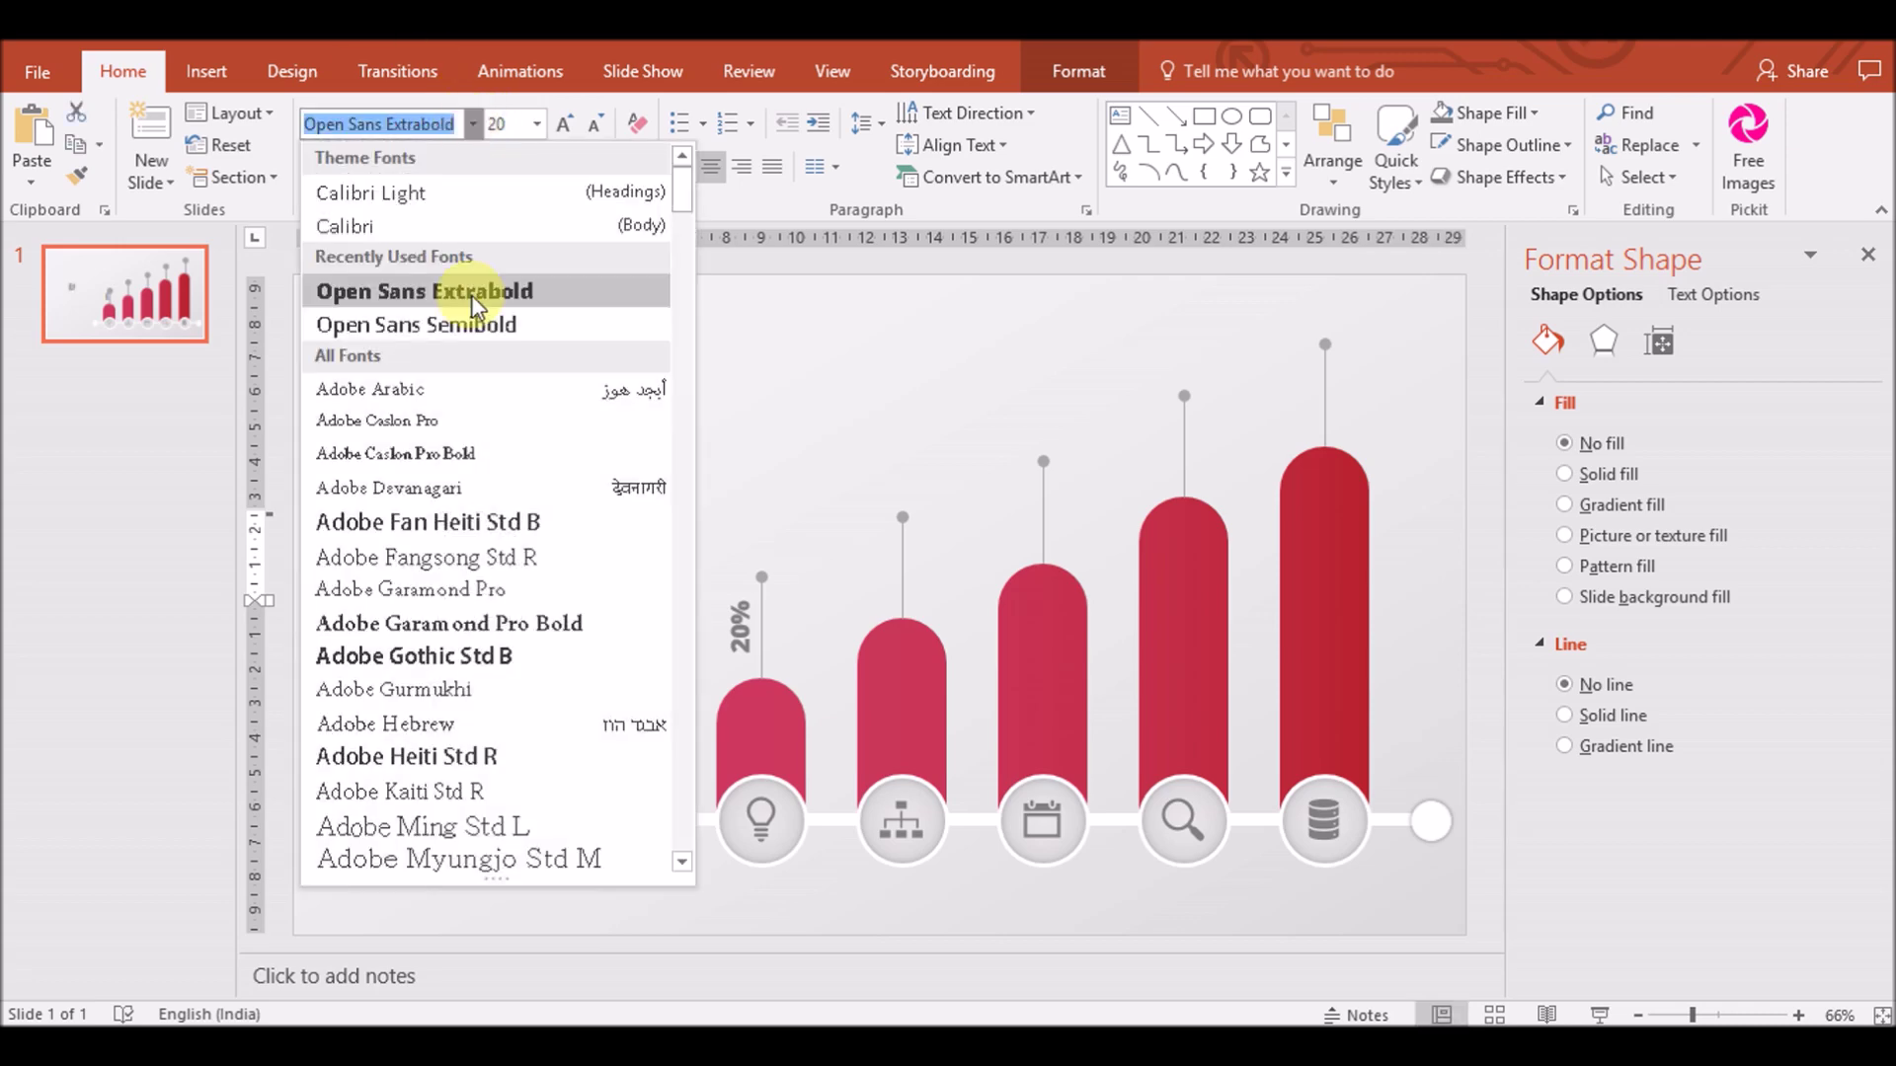
pyautogui.moveTo(686, 200); pyautogui.dragTo(682, 490)
pyautogui.scroll(-14, 647, 609)
pyautogui.scroll(-9, 655, 656)
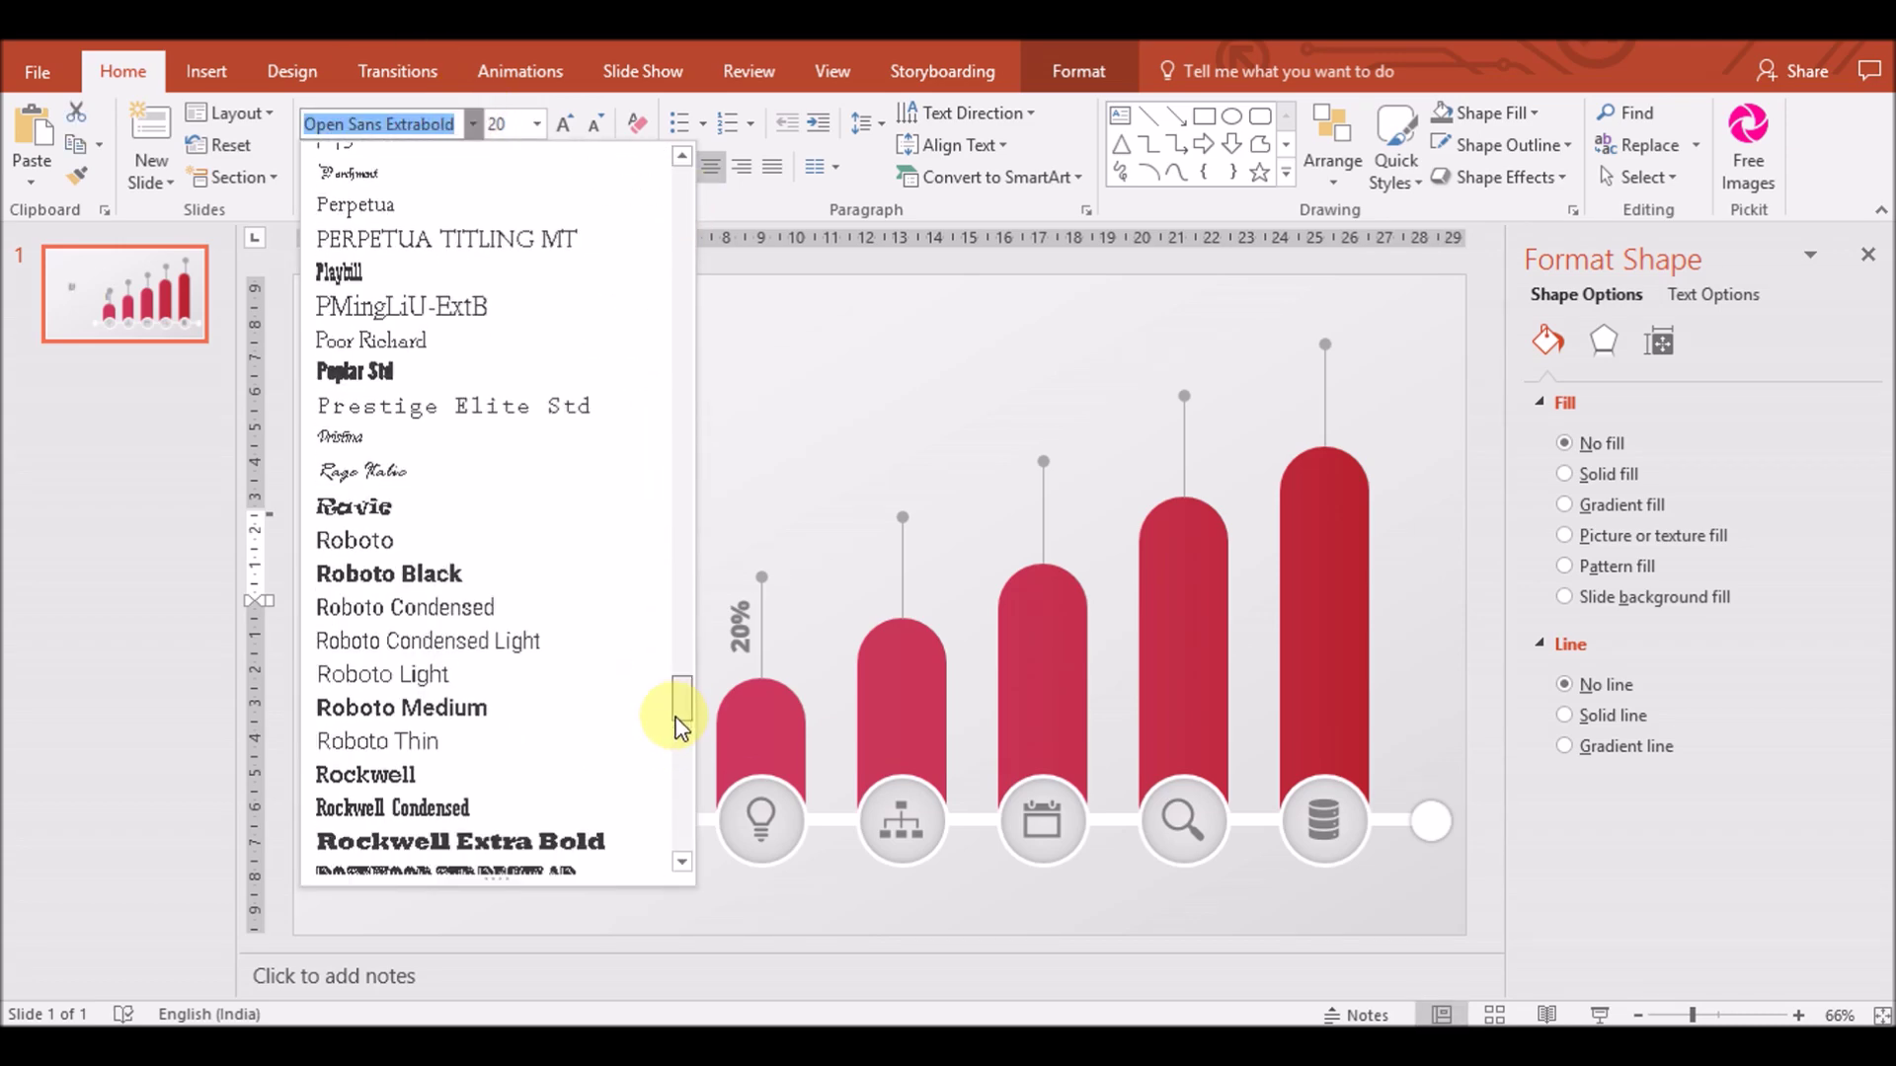
pyautogui.scroll(5, 677, 691)
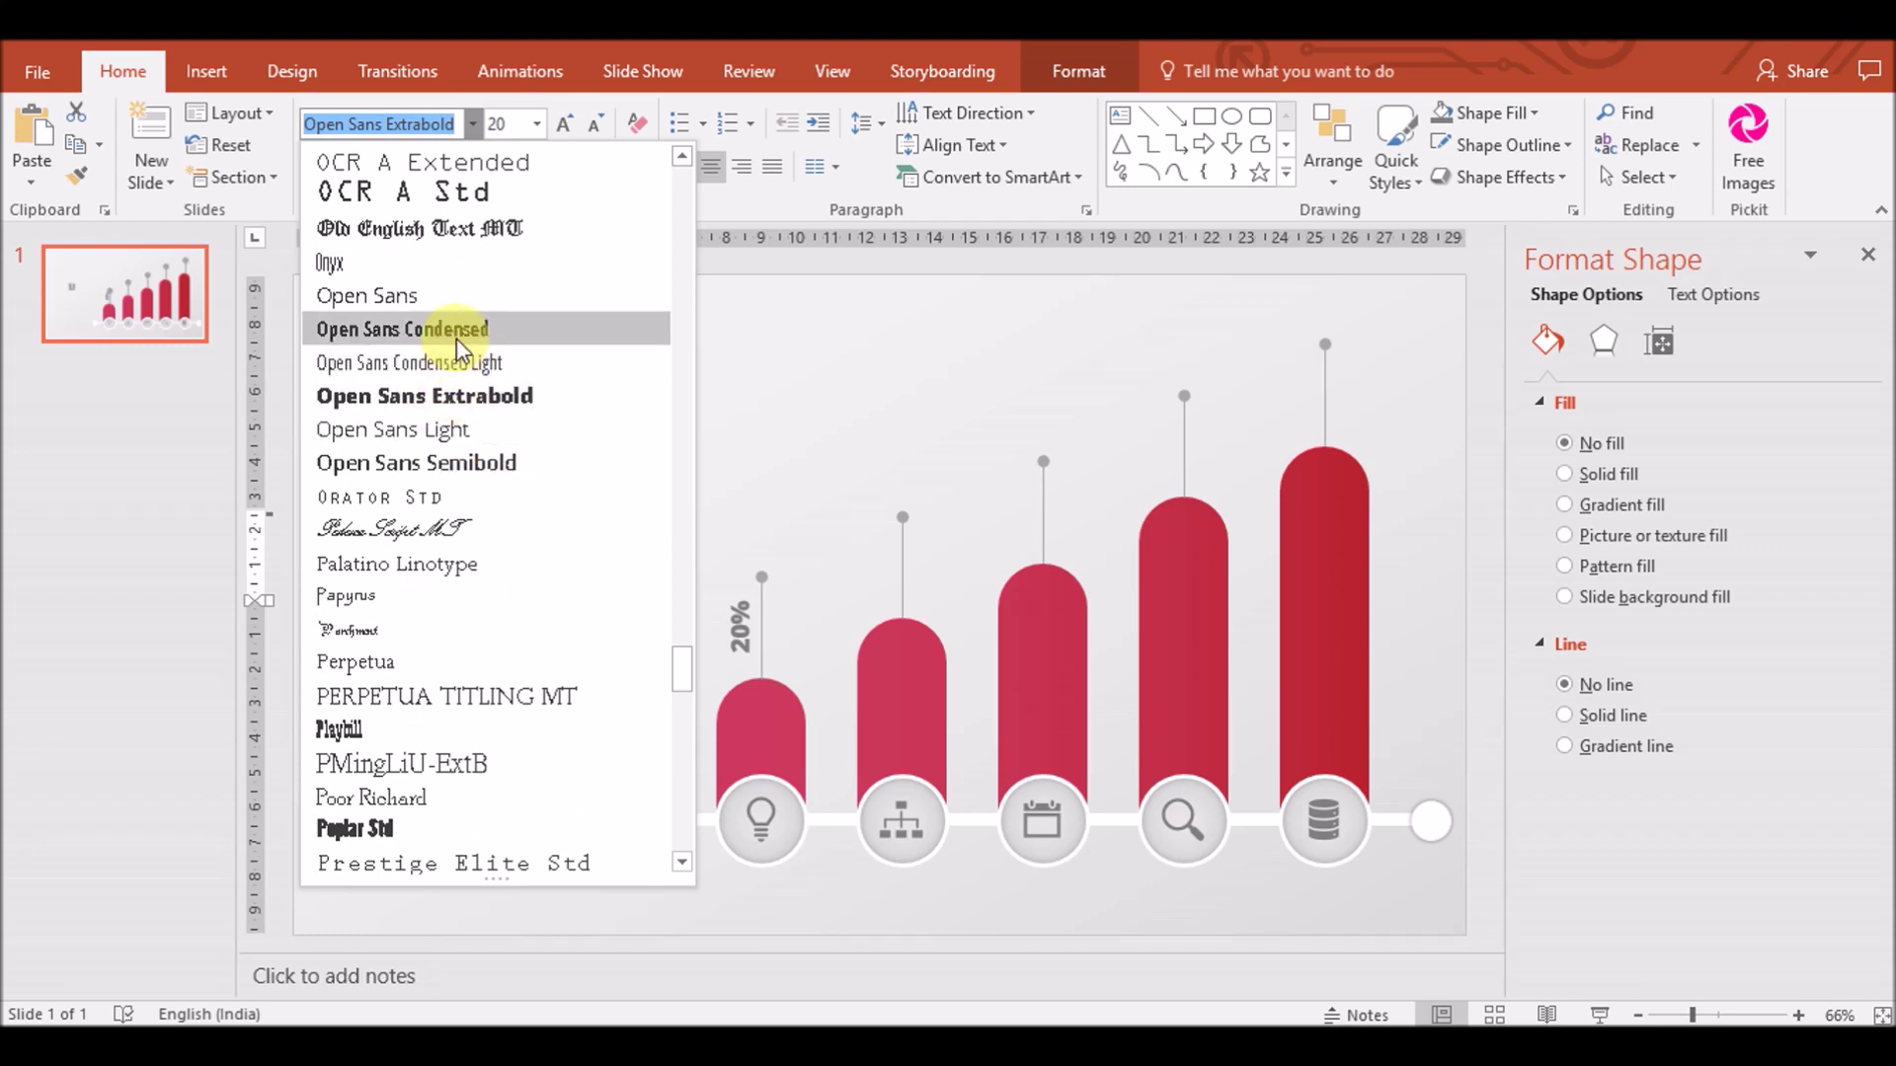
pyautogui.click(456, 331)
pyautogui.click(514, 166)
pyautogui.click(553, 260)
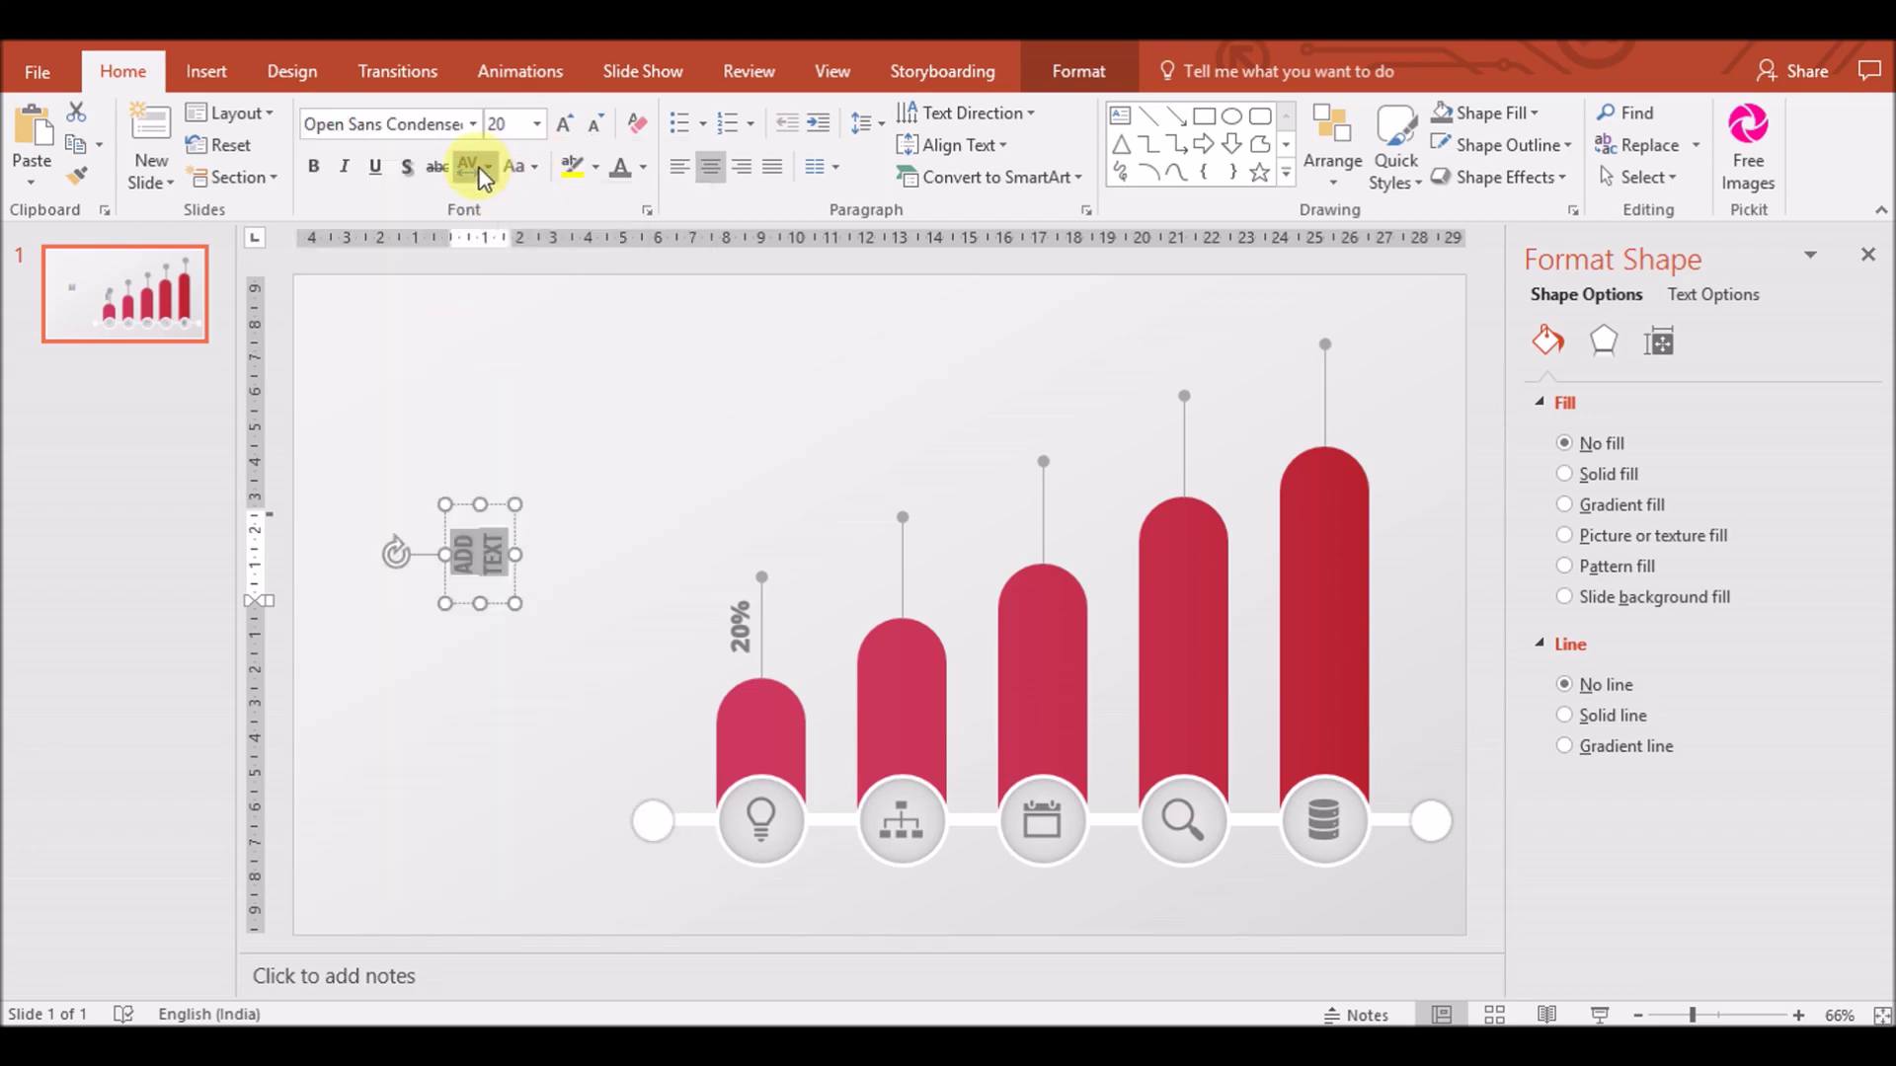
# Shrink the caption text, switch it to Open Sans Semibold and shorten its box
pyautogui.click(477, 625)
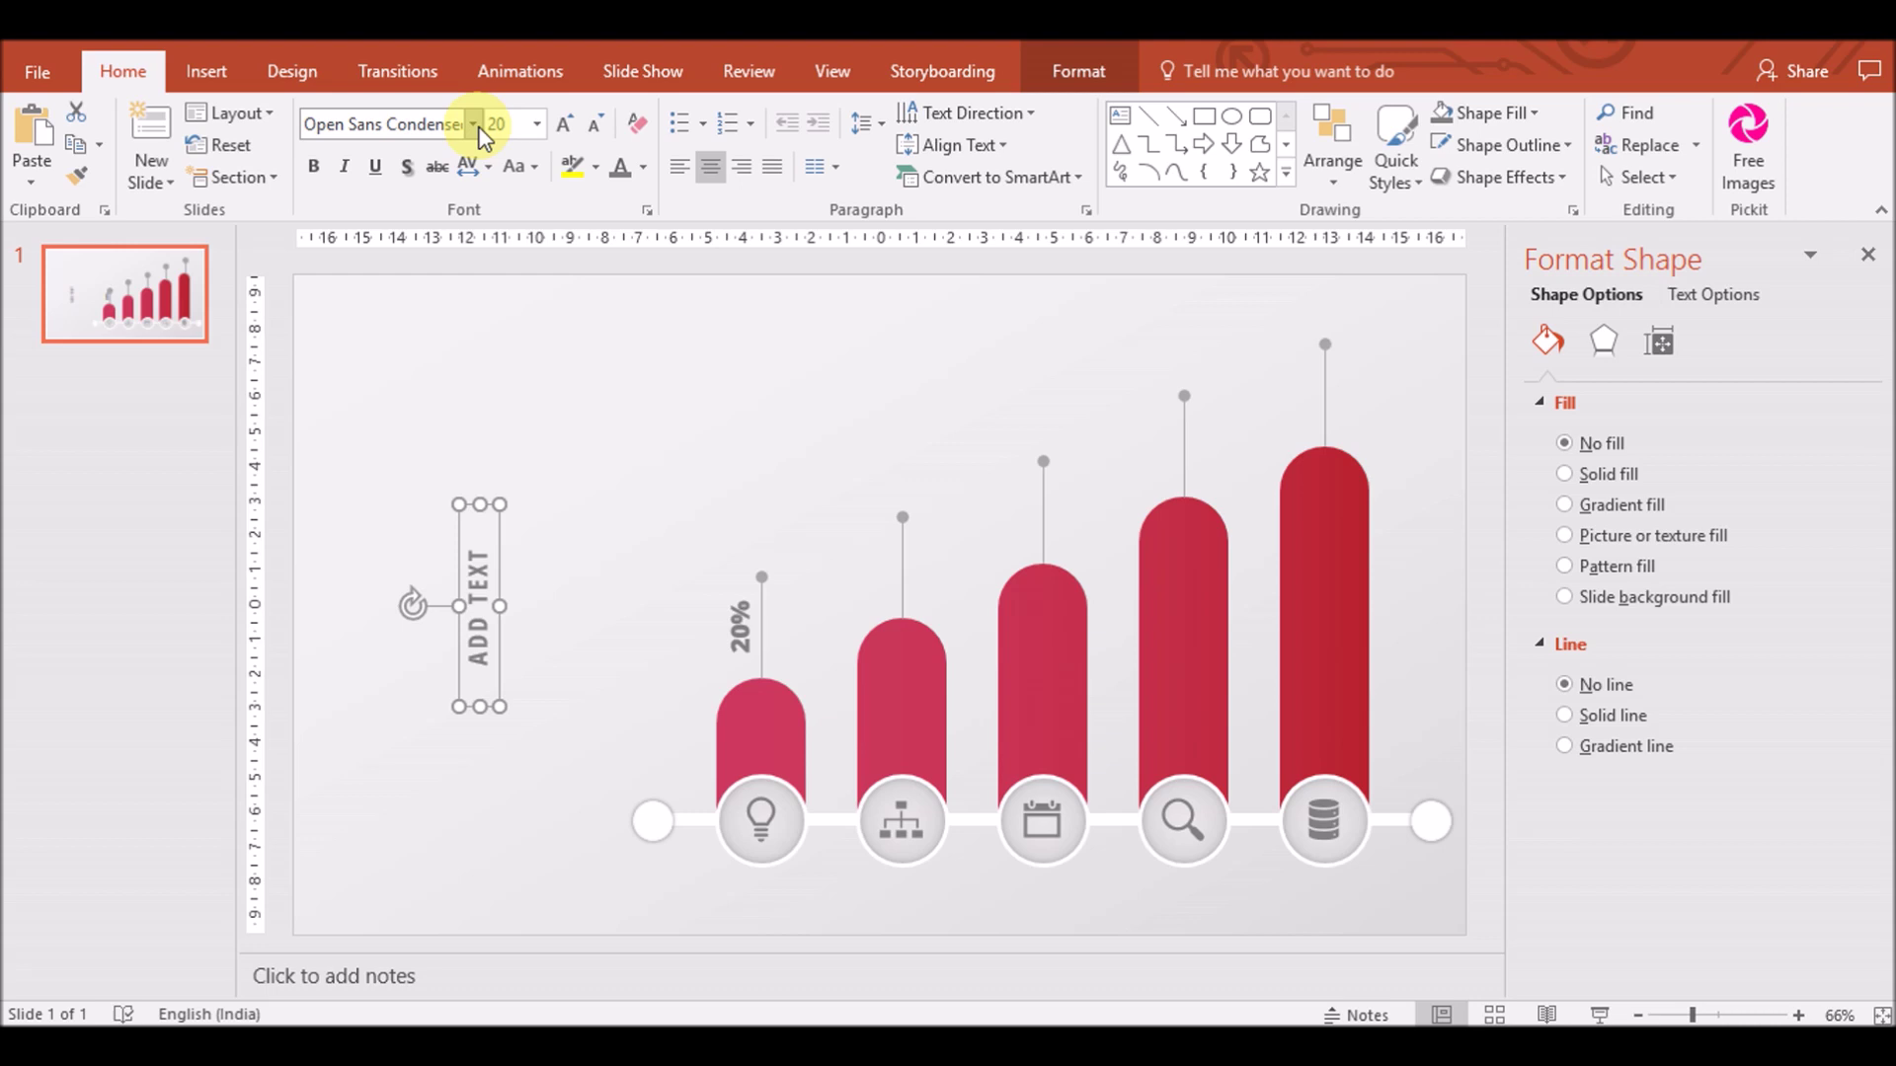
pyautogui.click(473, 124)
pyautogui.scroll(-10, 664, 632)
pyautogui.scroll(-5, 664, 632)
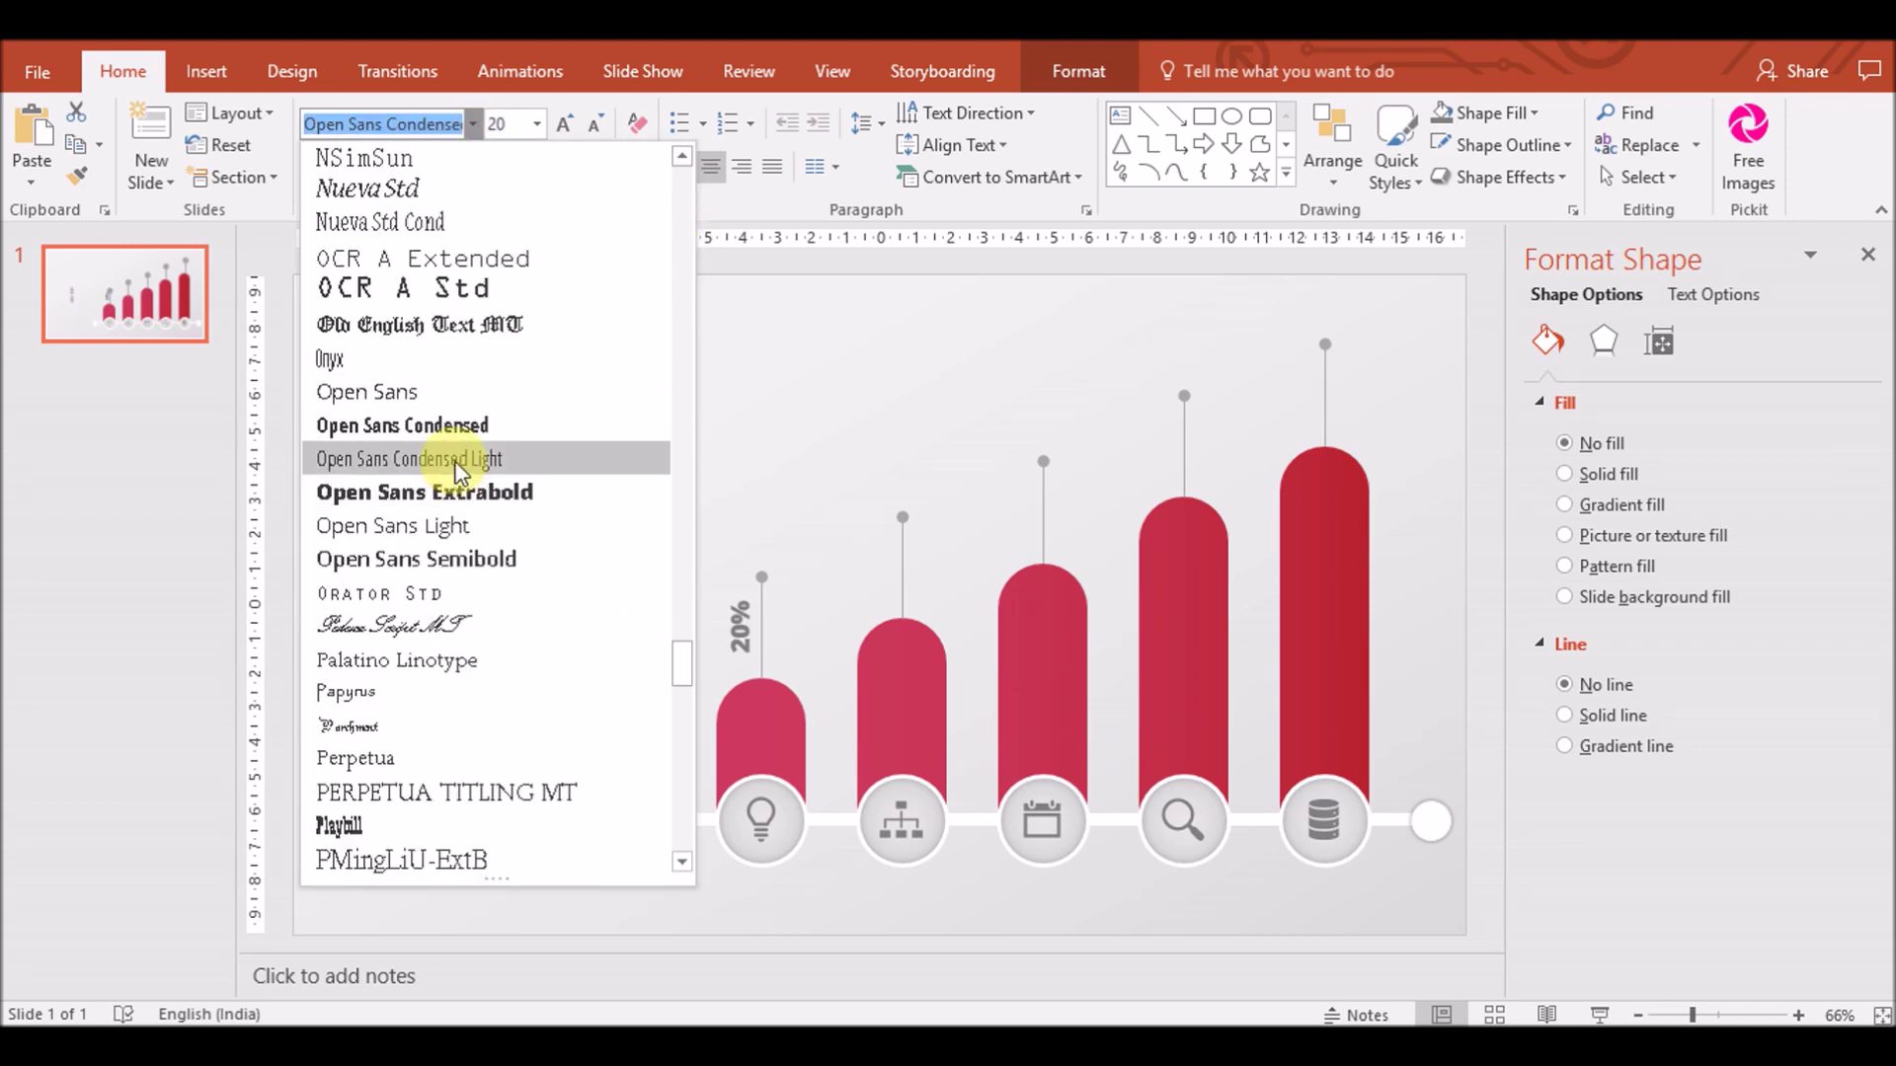
pyautogui.click(473, 458)
pyautogui.click(494, 602)
pyautogui.click(596, 123)
pyautogui.click(596, 124)
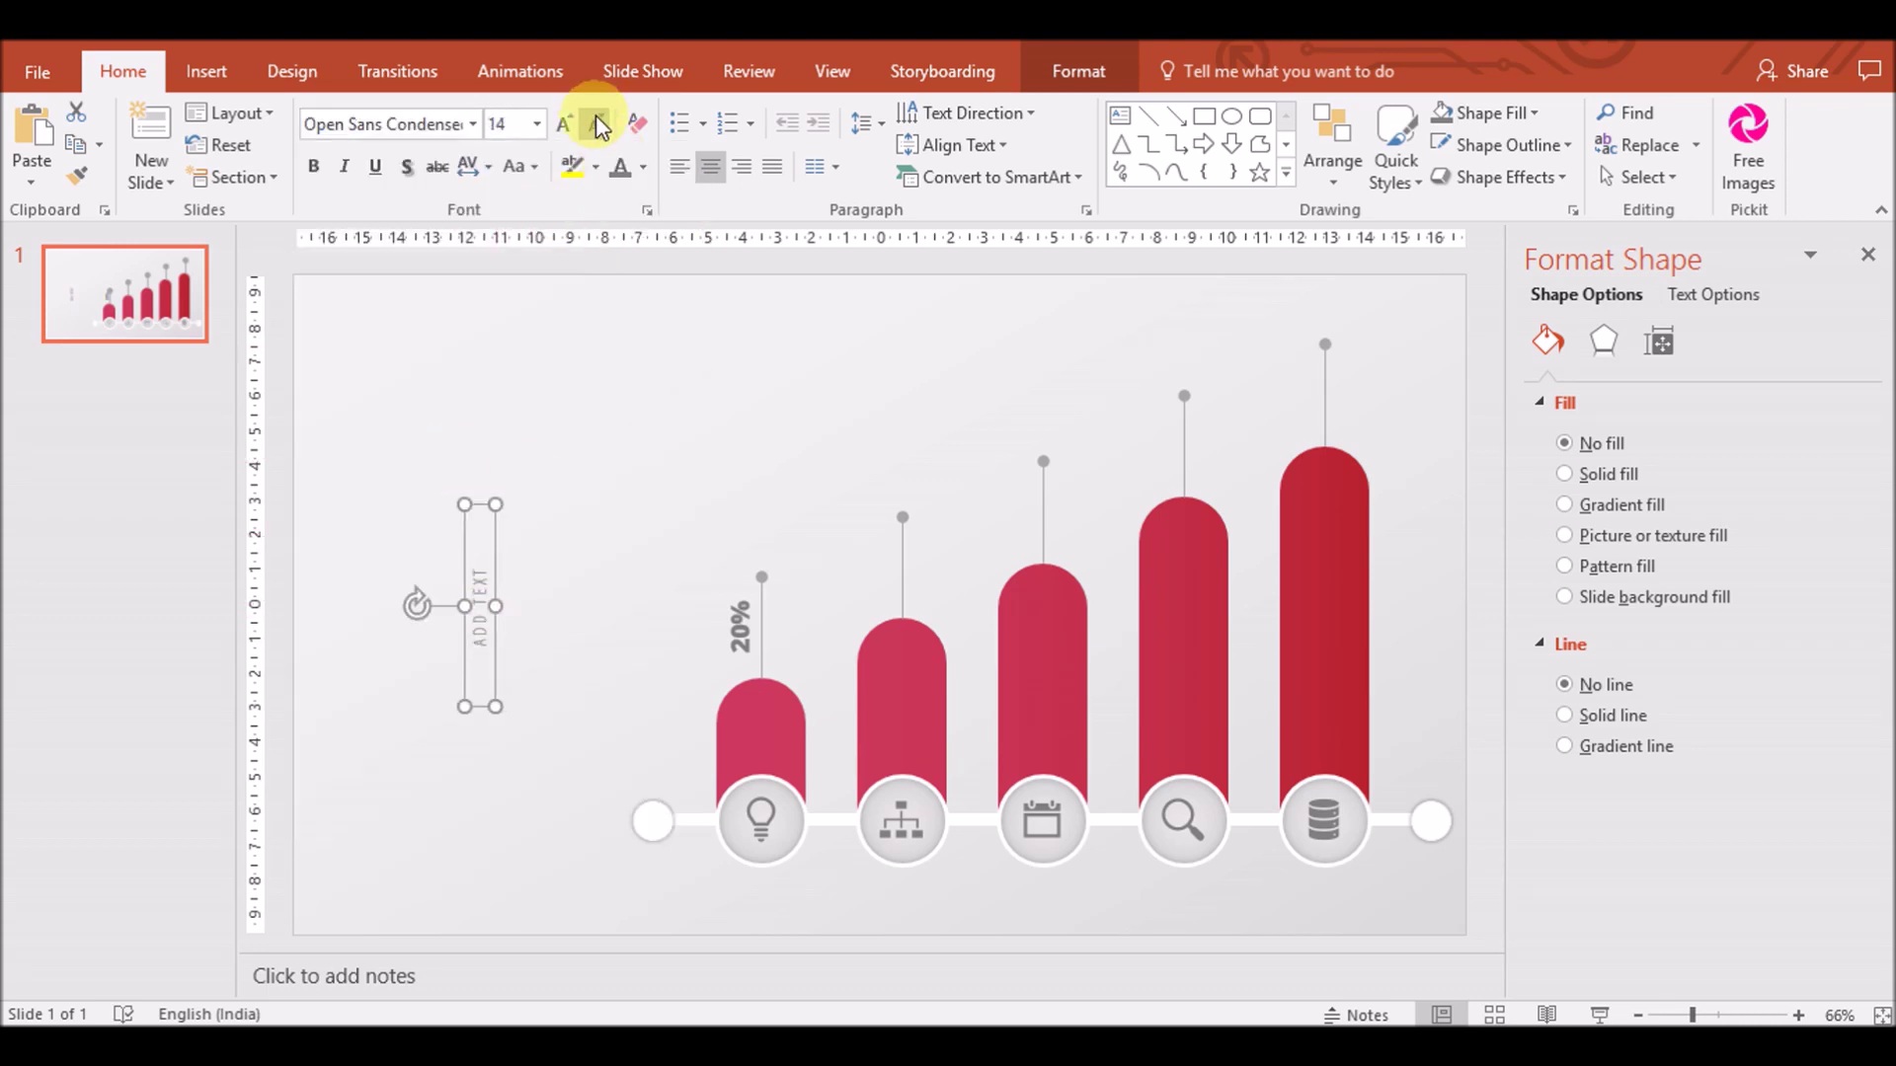
pyautogui.click(595, 123)
pyautogui.click(595, 123)
pyautogui.click(473, 124)
pyautogui.click(464, 391)
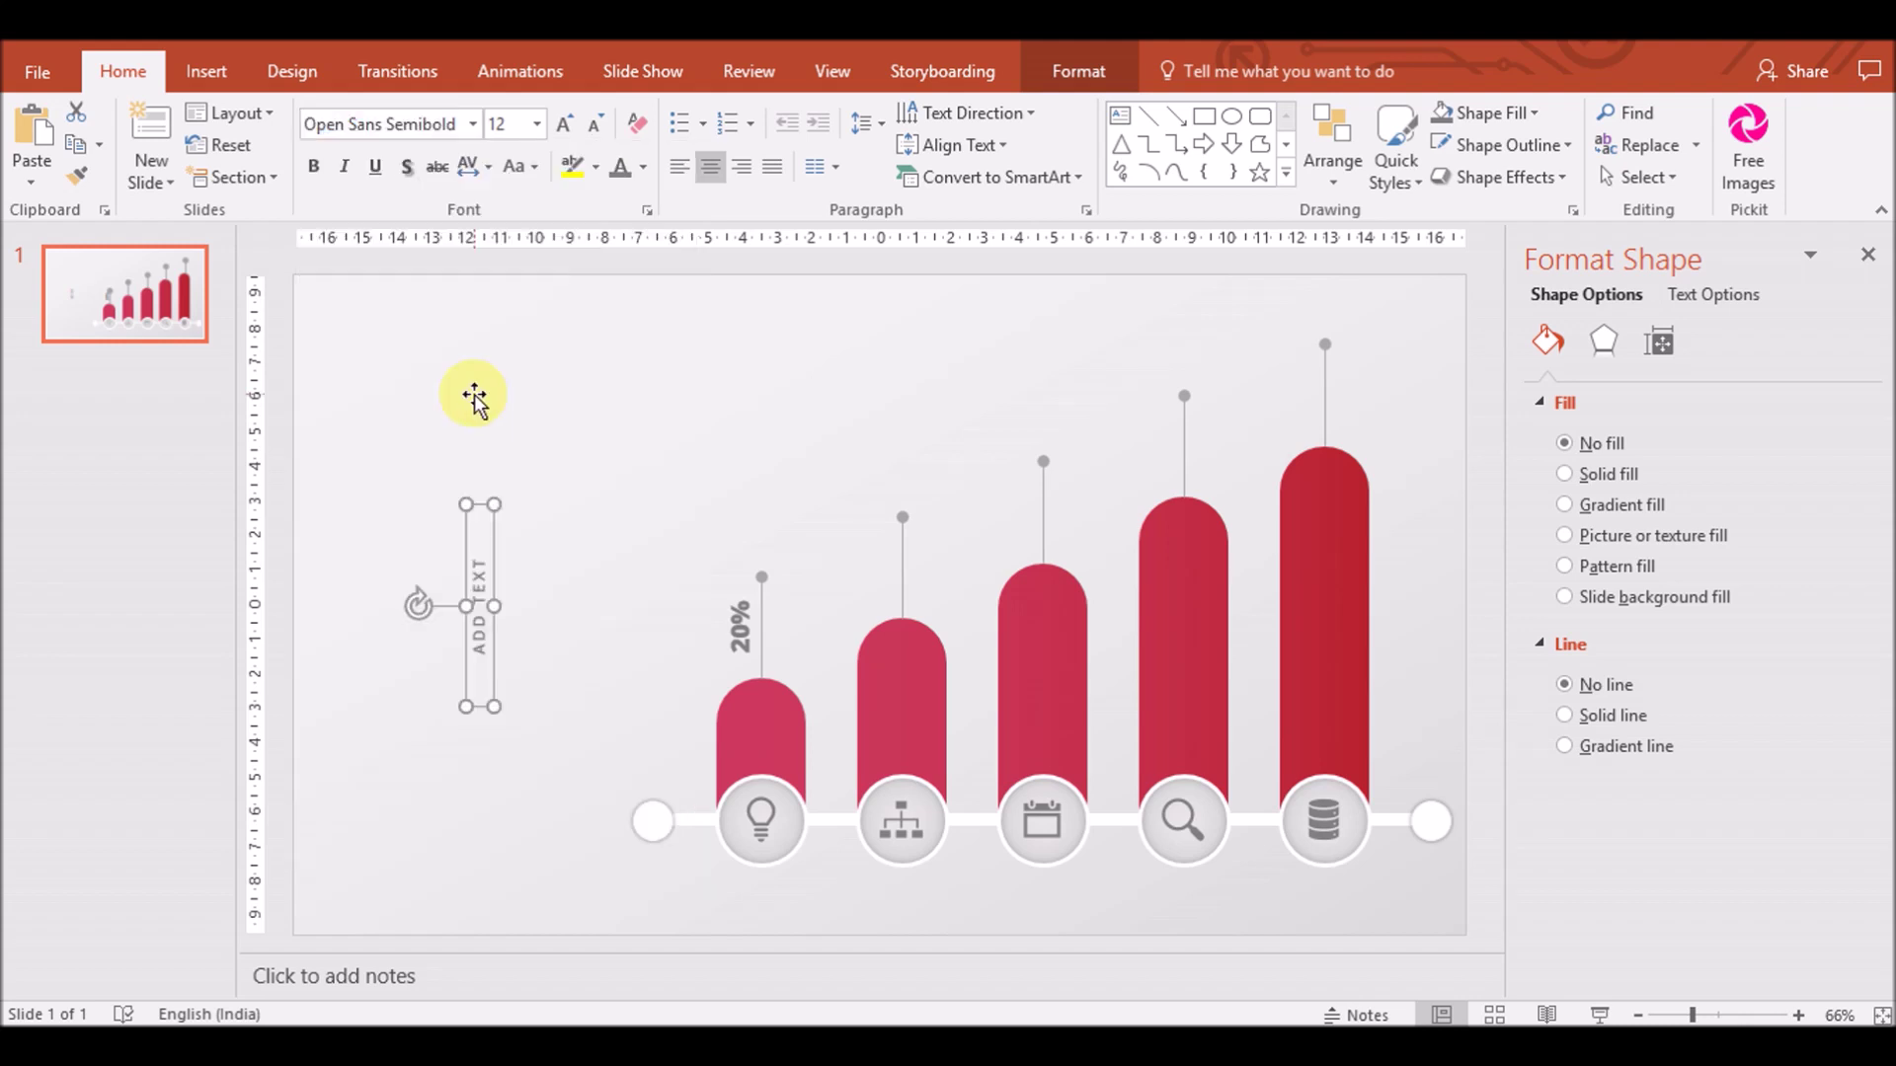
pyautogui.moveTo(492, 502); pyautogui.dragTo(494, 559)
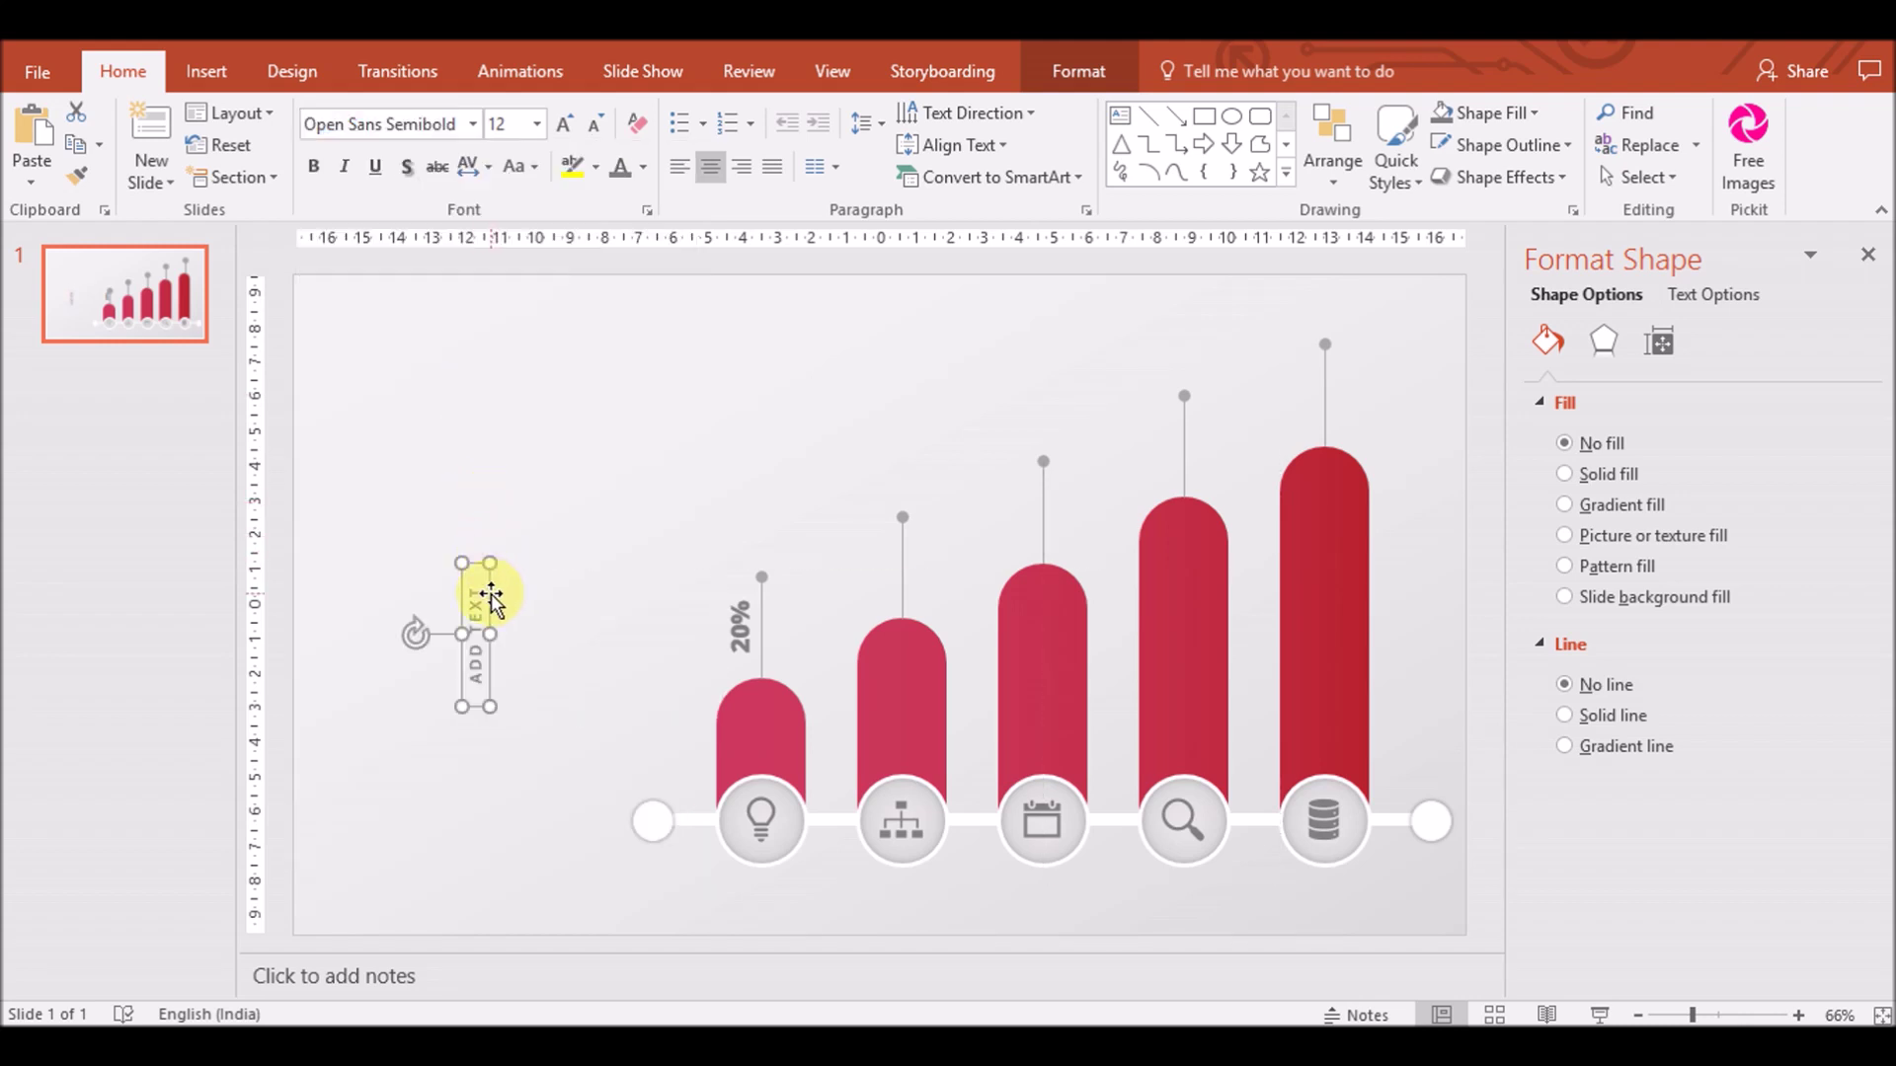
# Darken both the caption and 20% label colours and place the caption beside 20%
pyautogui.click(643, 167)
pyautogui.click(643, 293)
pyautogui.click(741, 632)
pyautogui.click(620, 166)
pyautogui.click(472, 573)
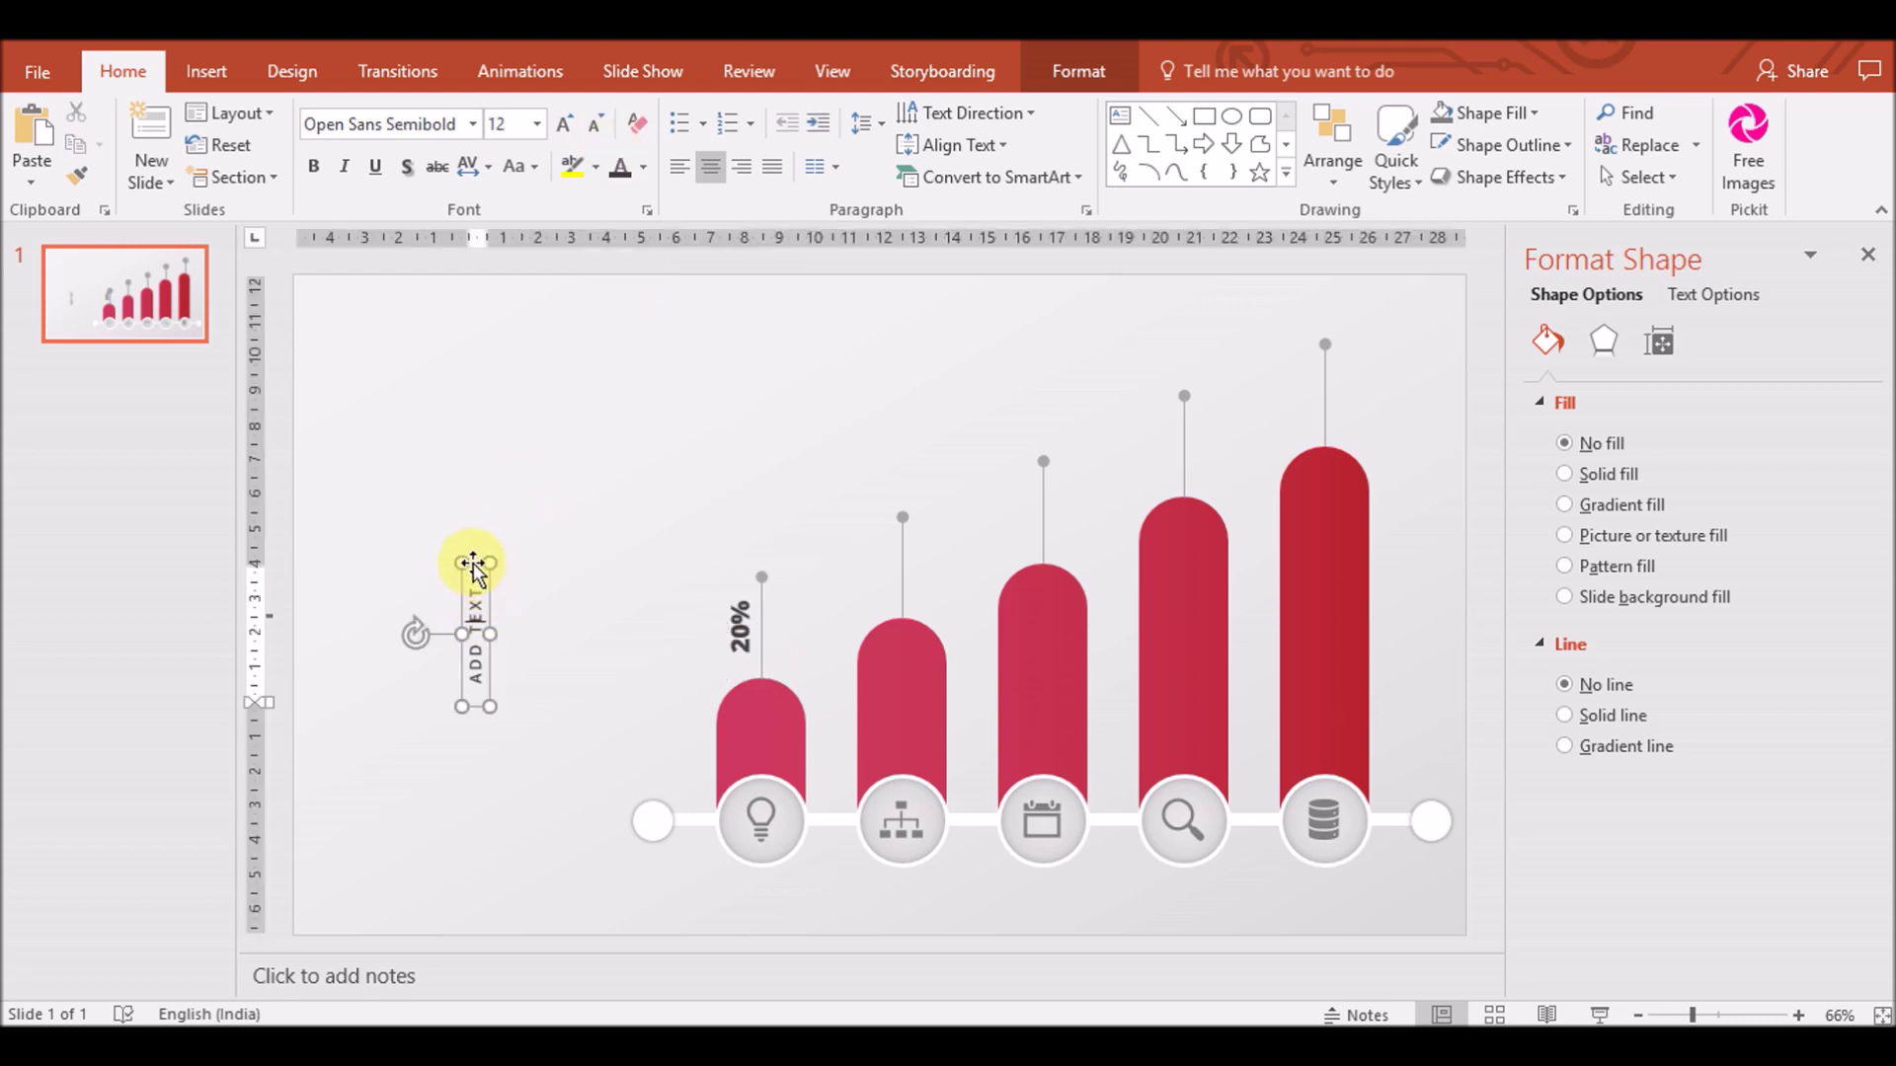
pyautogui.moveTo(472, 573)
pyautogui.mouseDown()
pyautogui.moveTo(769, 555)
pyautogui.moveTo(781, 586)
pyautogui.mouseUp()
# Set the caption to 10 pt with Loose spacing and duplicate the pair onto bar two
pyautogui.click(597, 127)
pyautogui.click(598, 127)
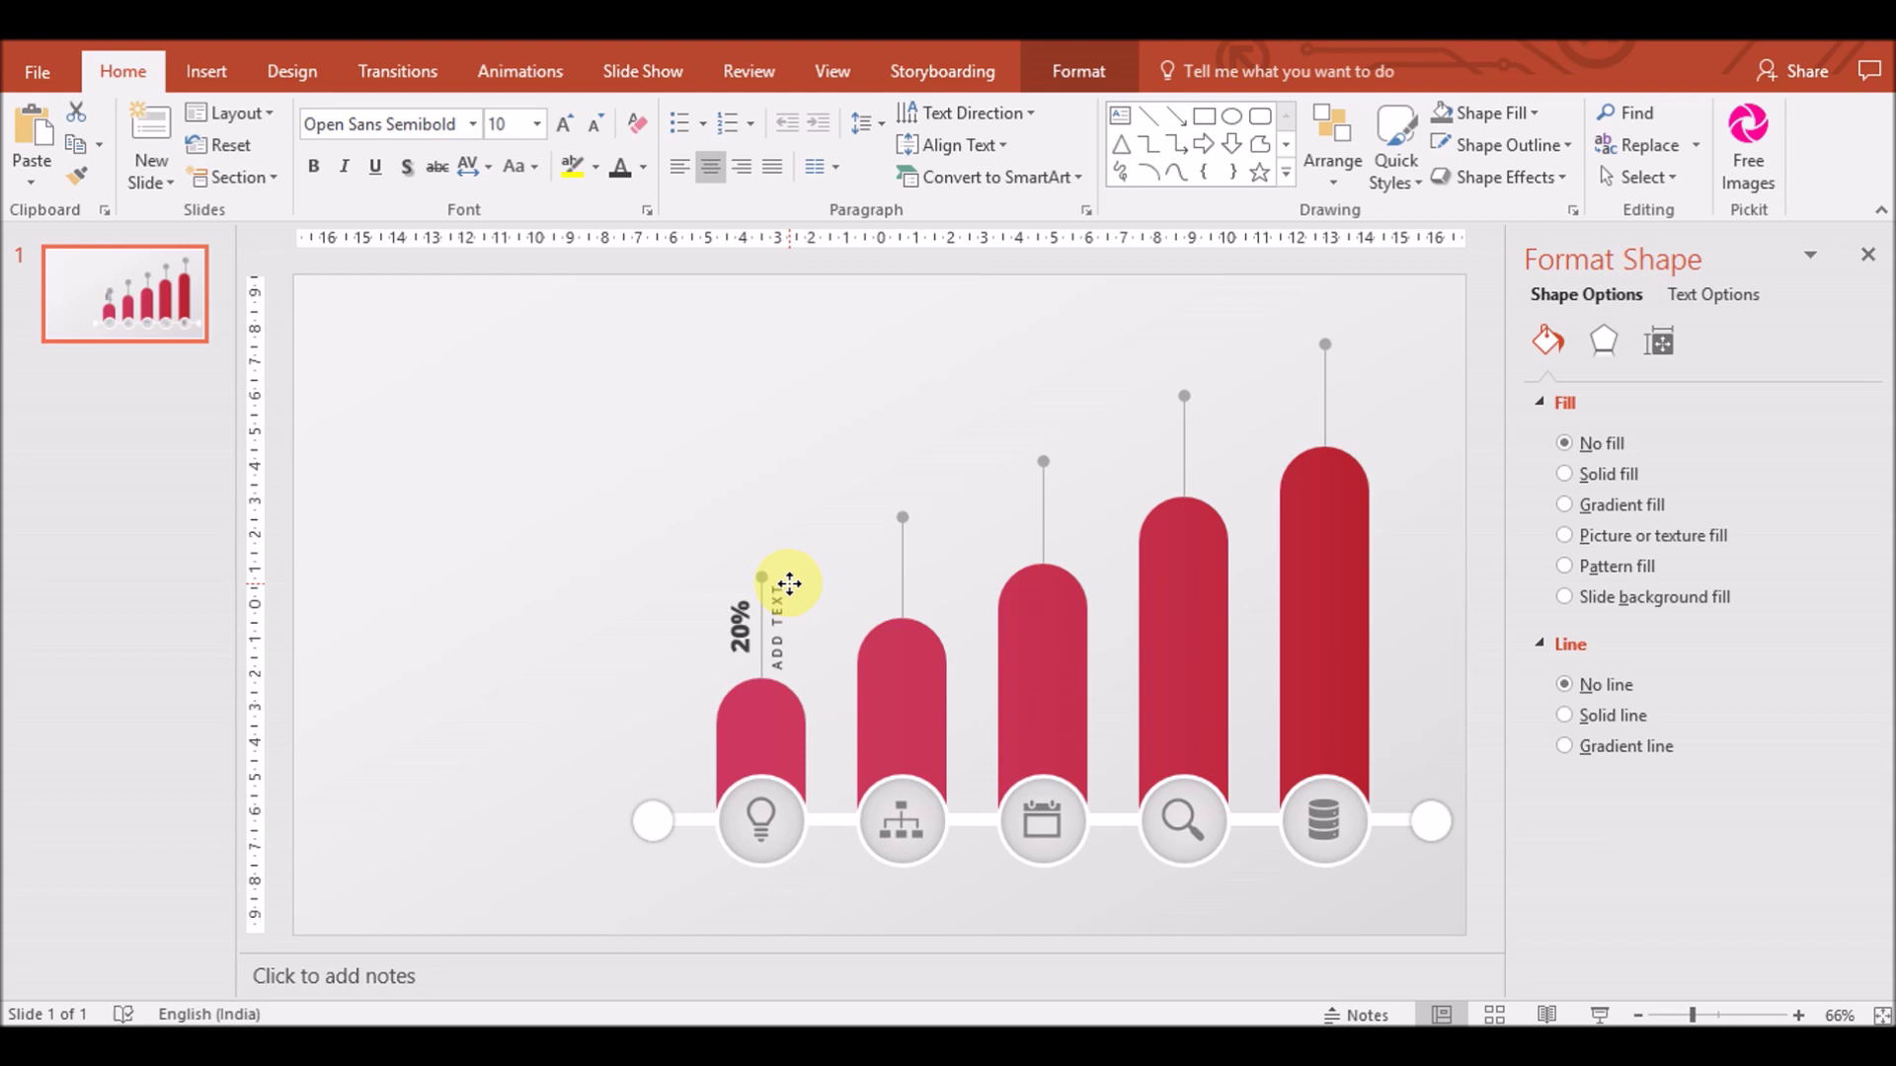
pyautogui.click(474, 166)
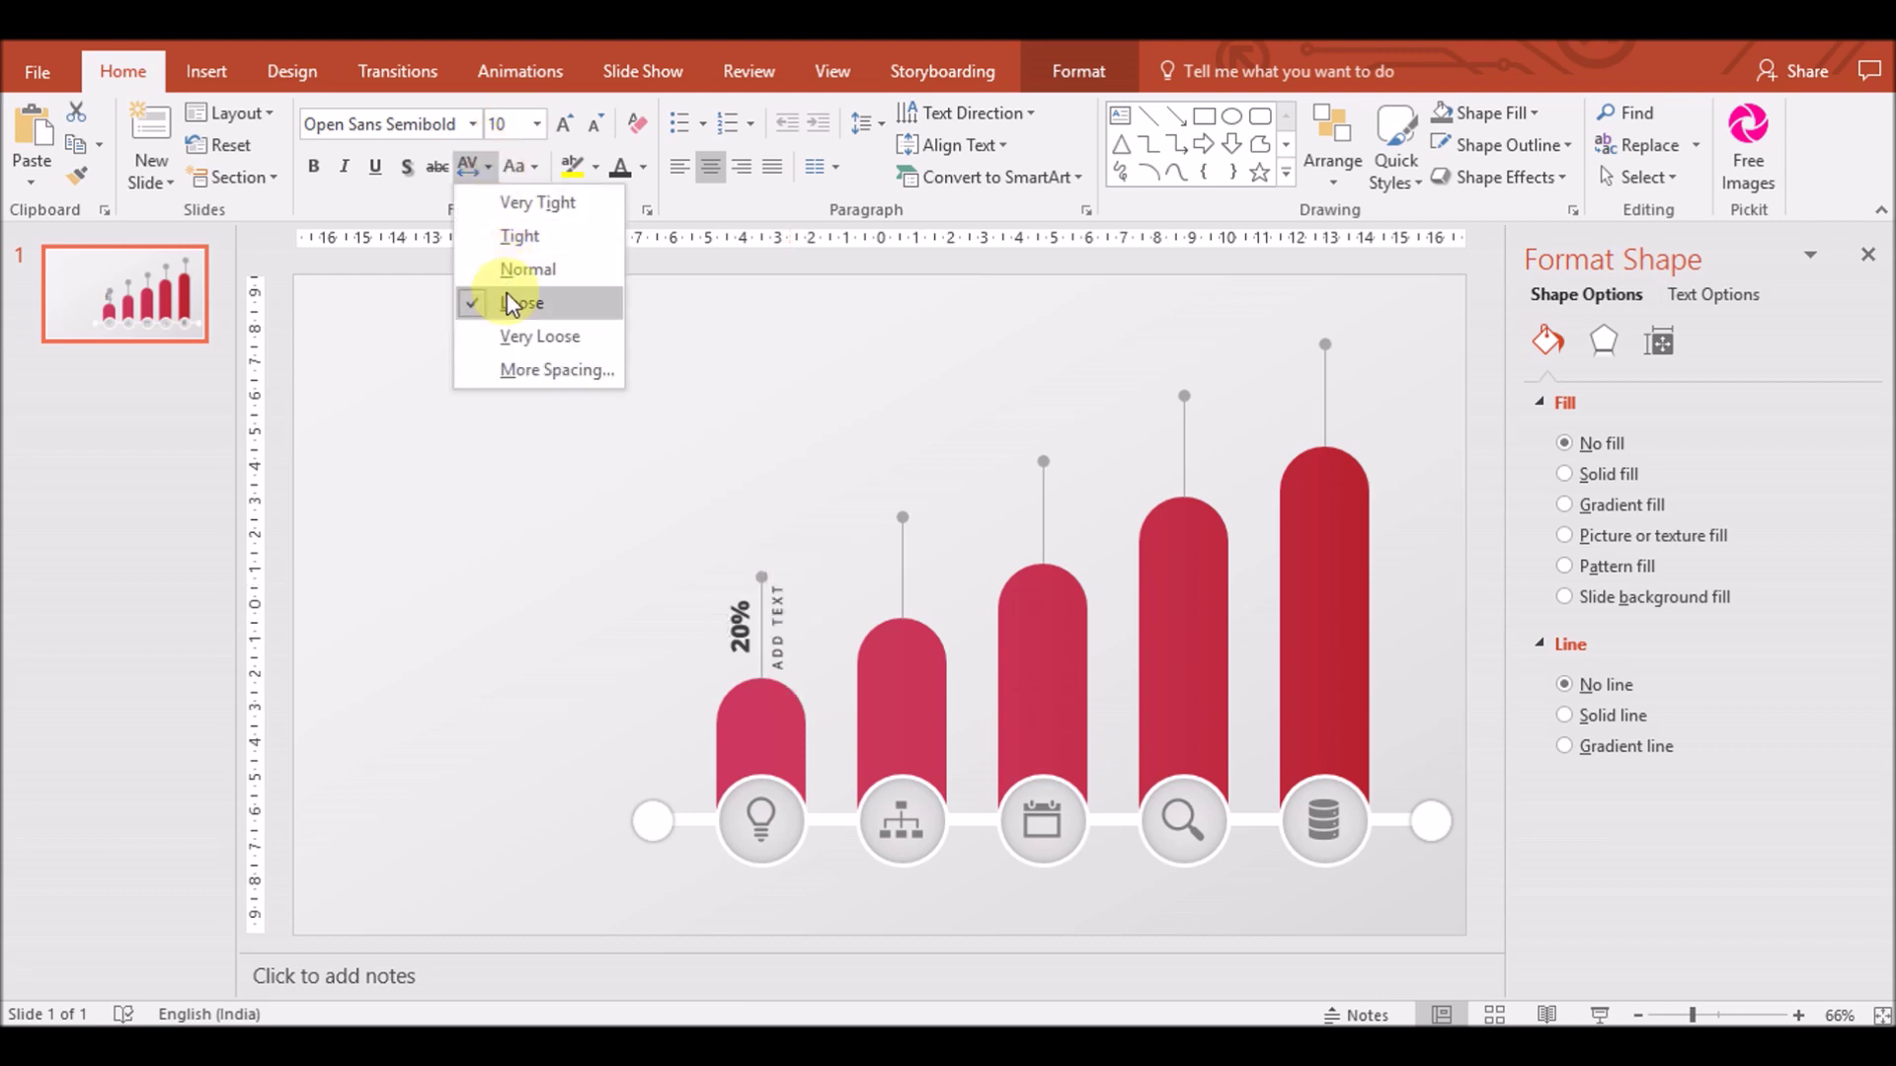
pyautogui.click(512, 303)
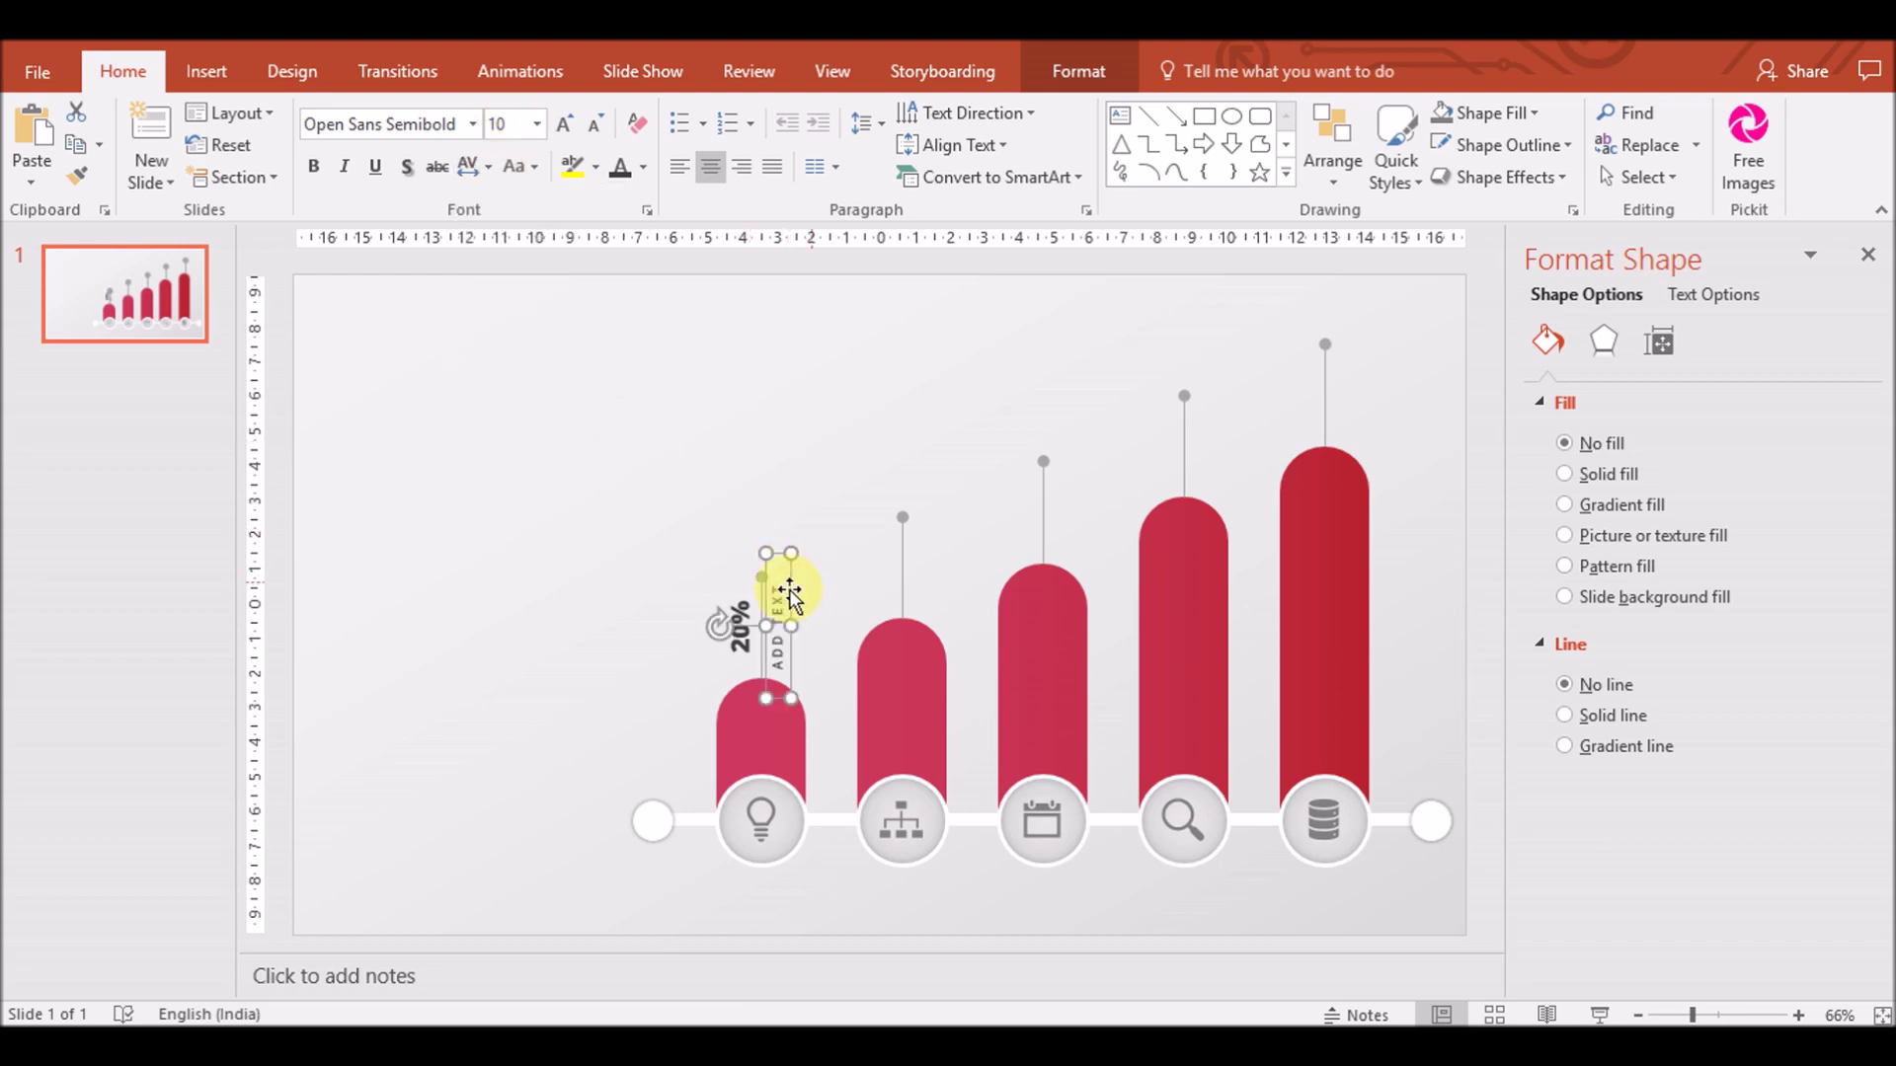
pyautogui.keyDown('shift'); pyautogui.click(737, 611); pyautogui.keyUp('shift')
pyautogui.moveTo(640, 614)
pyautogui.mouseDown()
pyautogui.moveTo(678, 634)
pyautogui.moveTo(930, 541)
pyautogui.mouseUp()
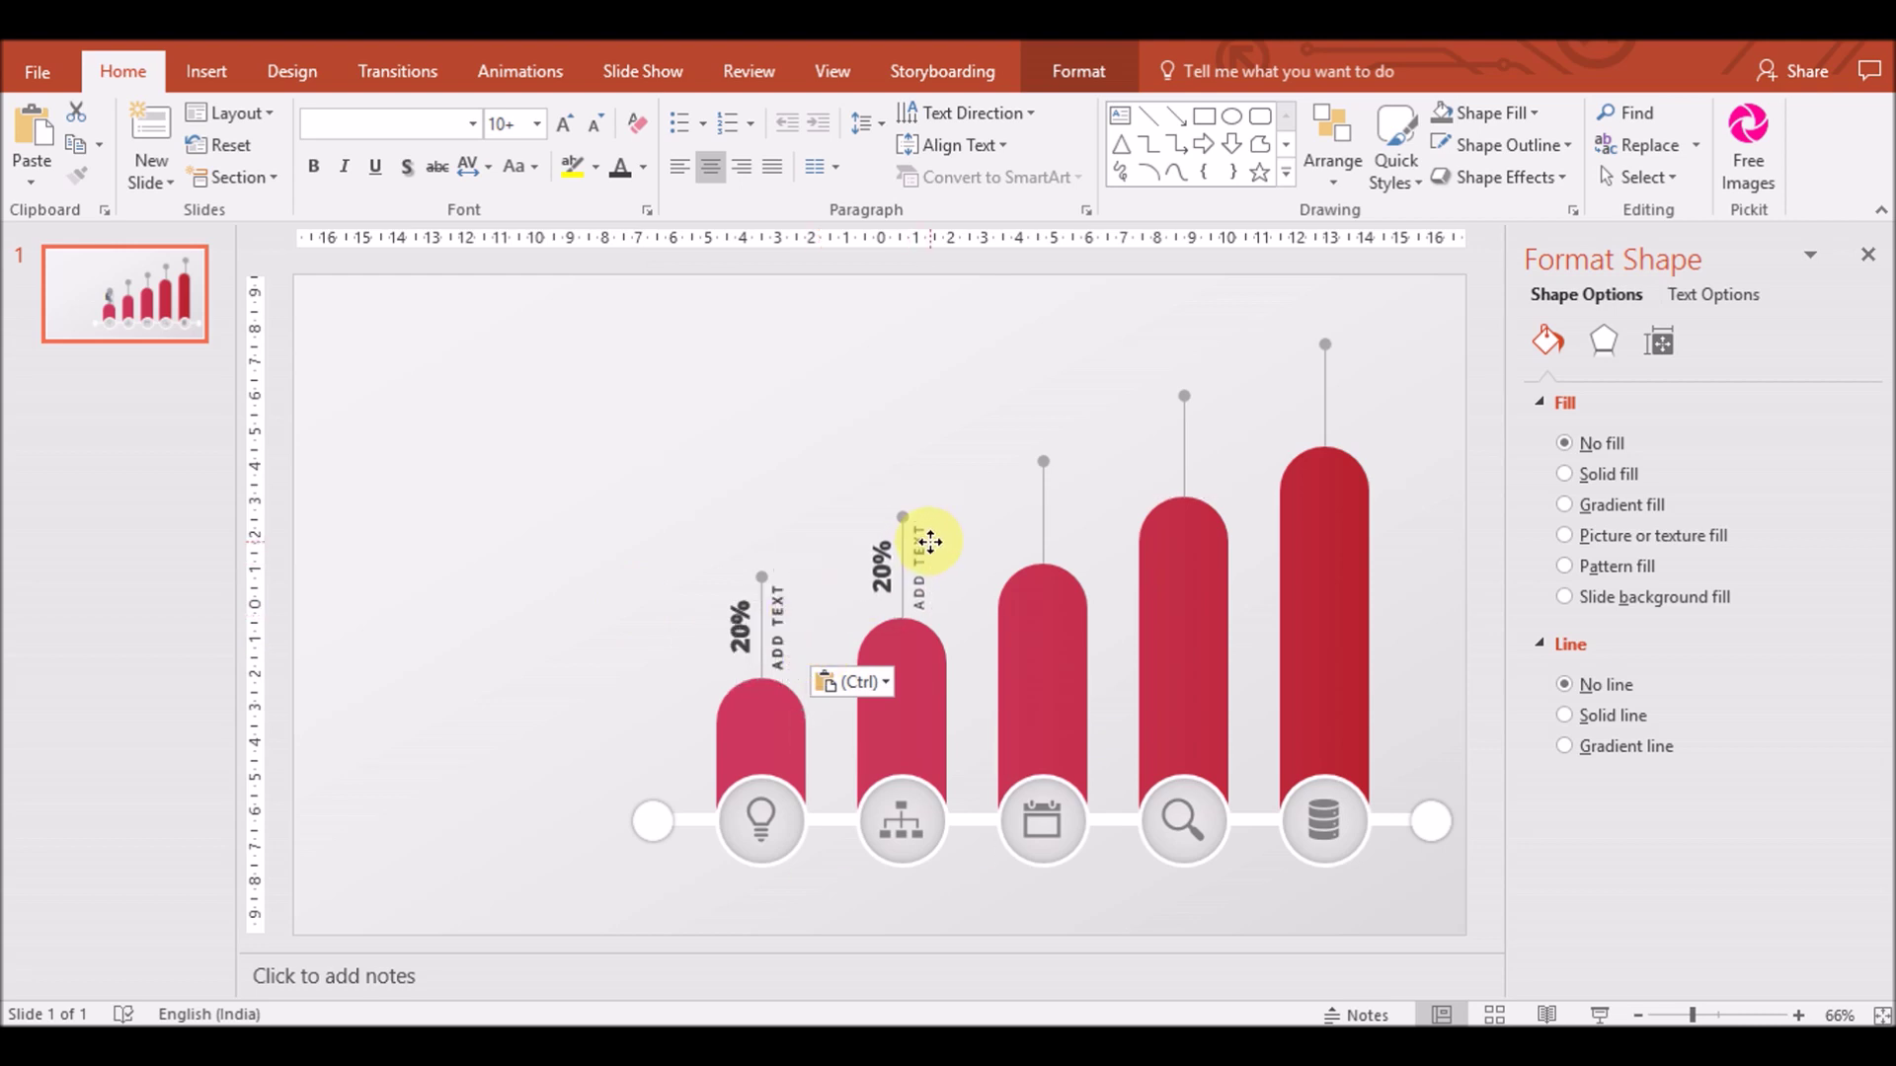
# Paste copies of the 30% label and place them above bars three, four and five
pyautogui.click(906, 595)
pyautogui.write('30')
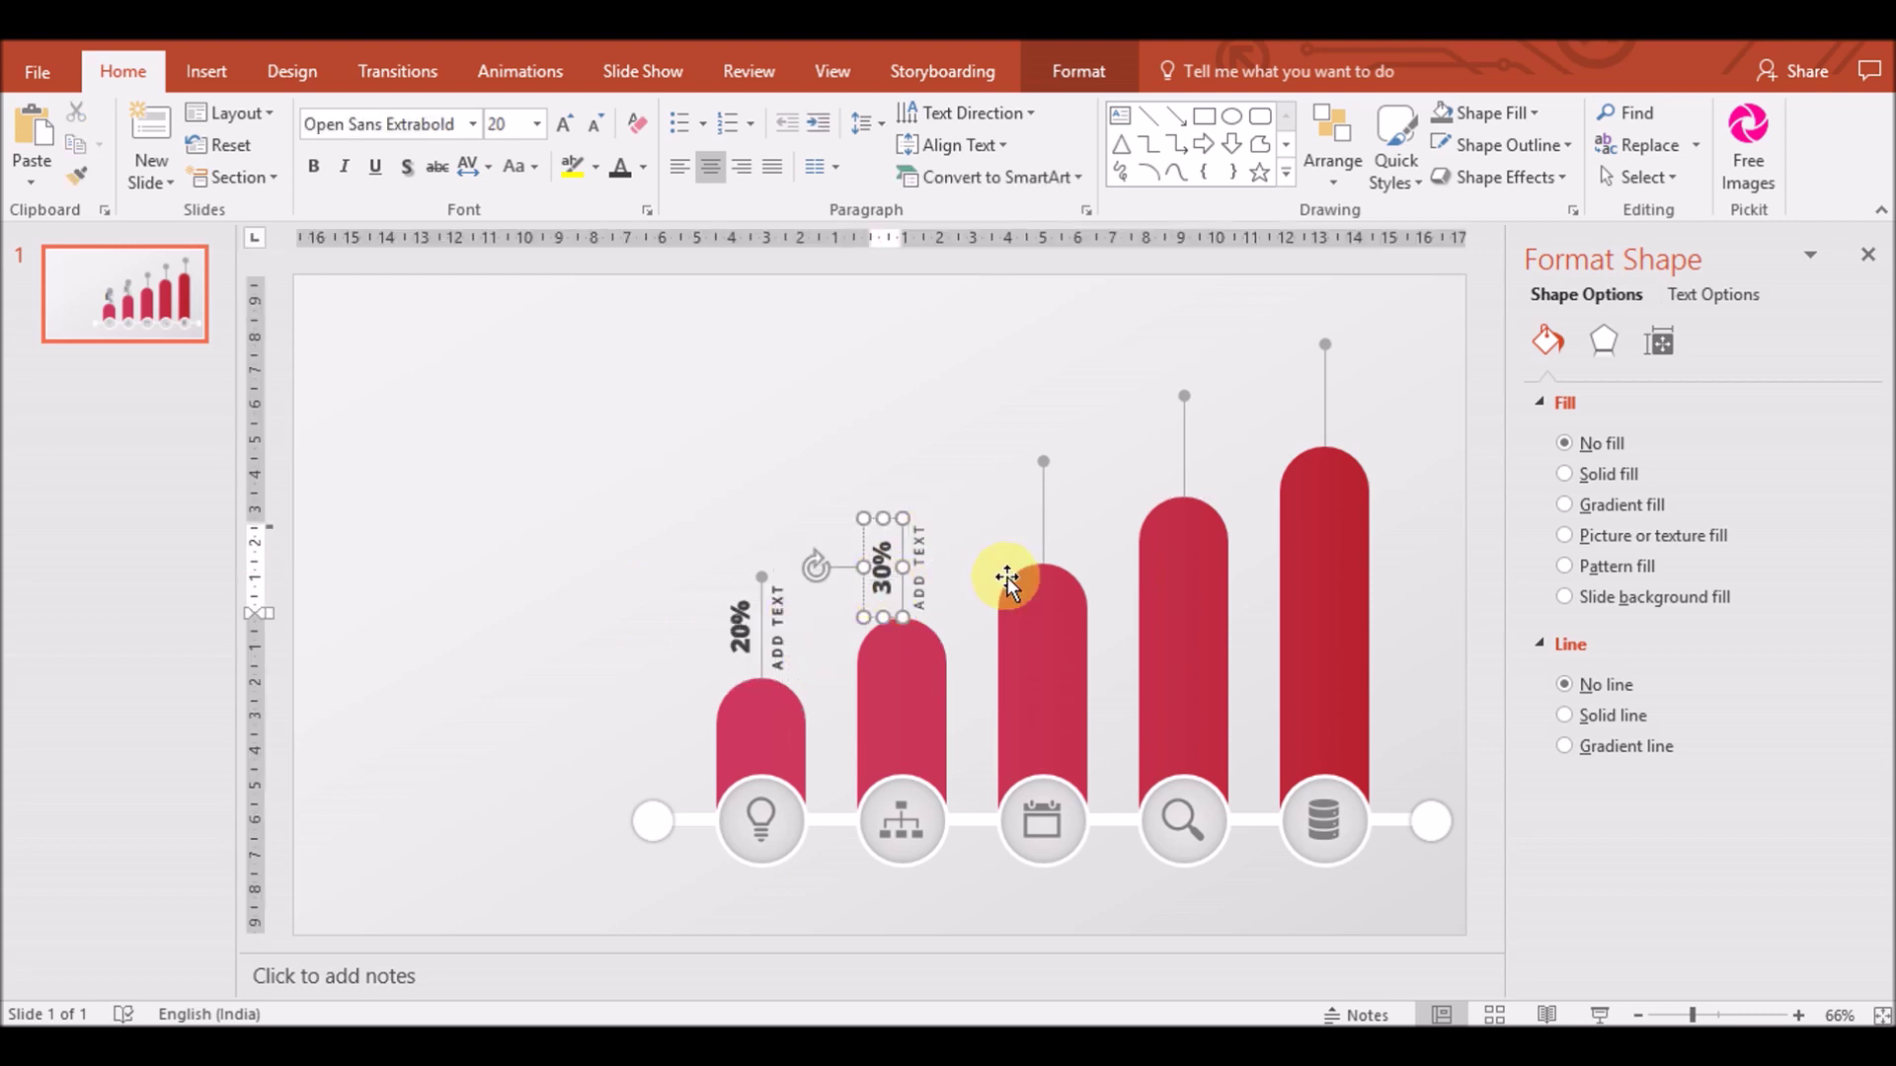
pyautogui.click(904, 520)
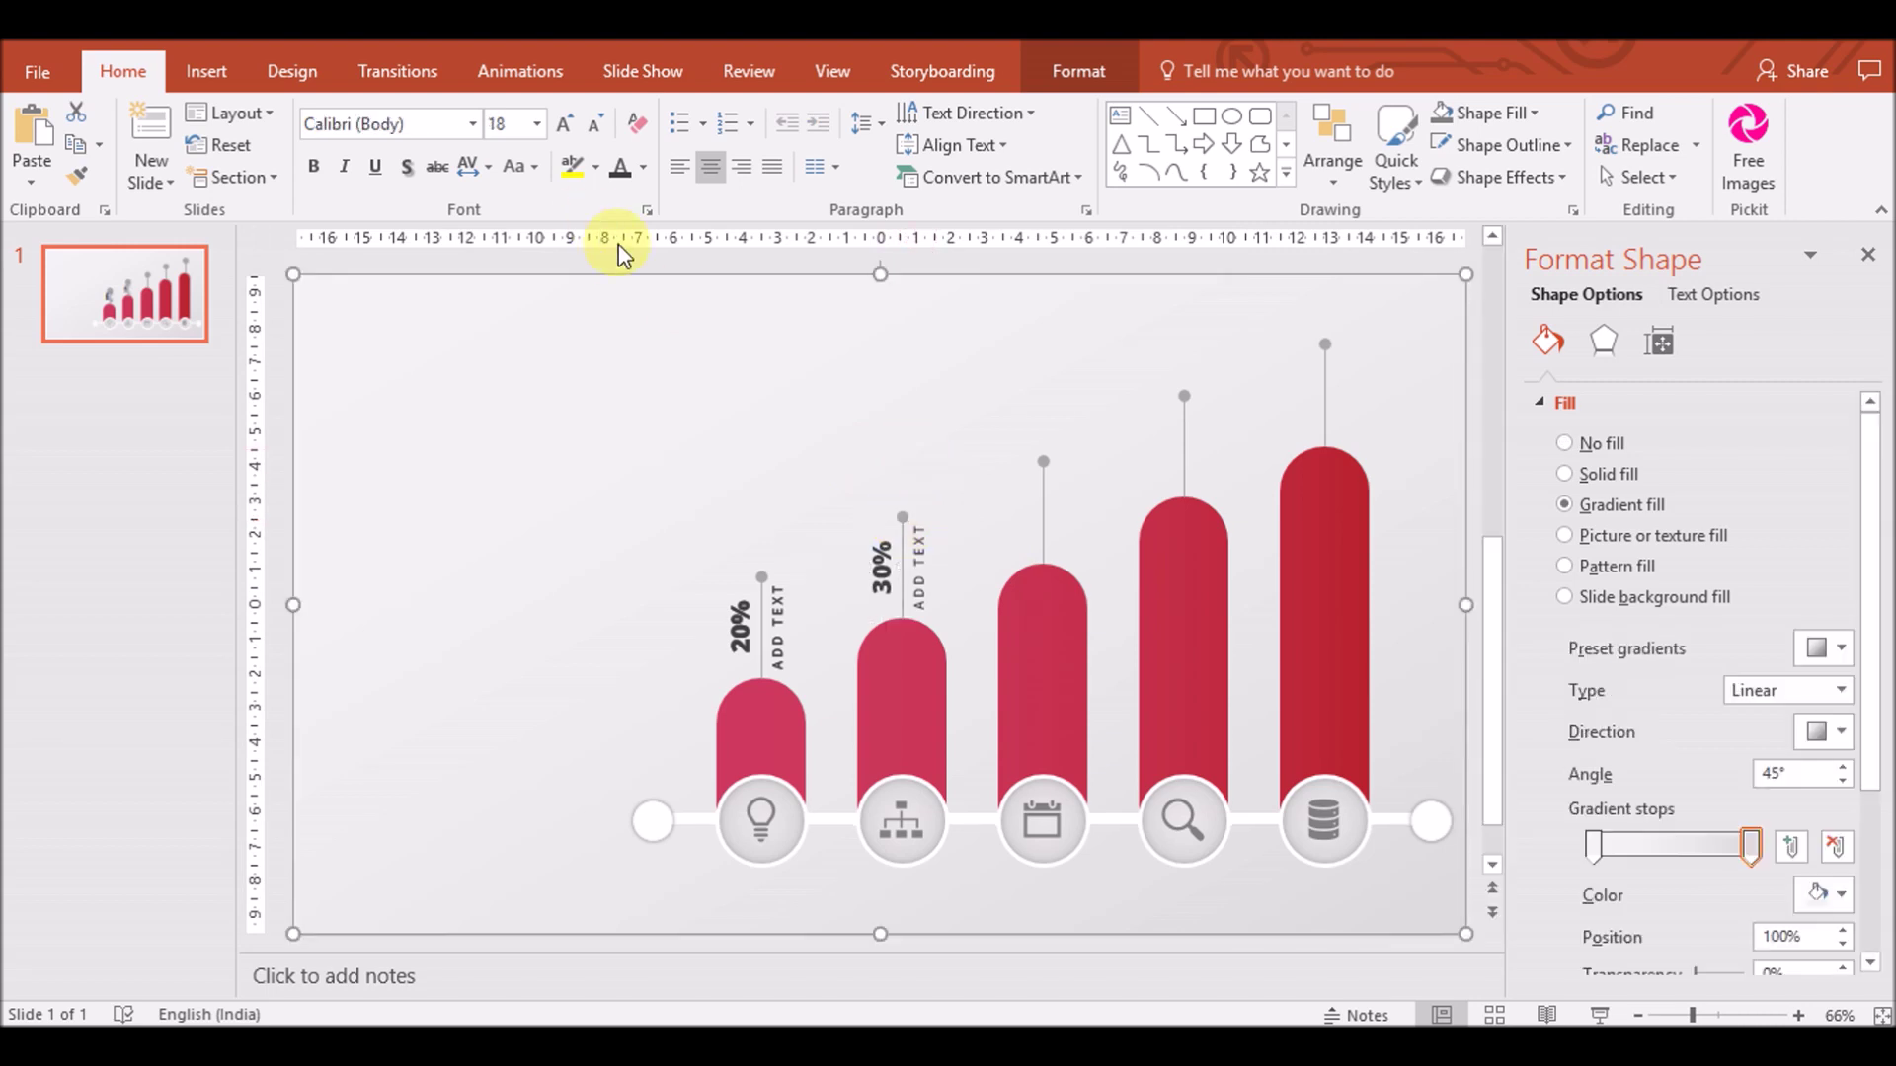
pyautogui.hotkey('ctrl', 'v')
pyautogui.moveTo(798, 565); pyautogui.dragTo(1057, 435)
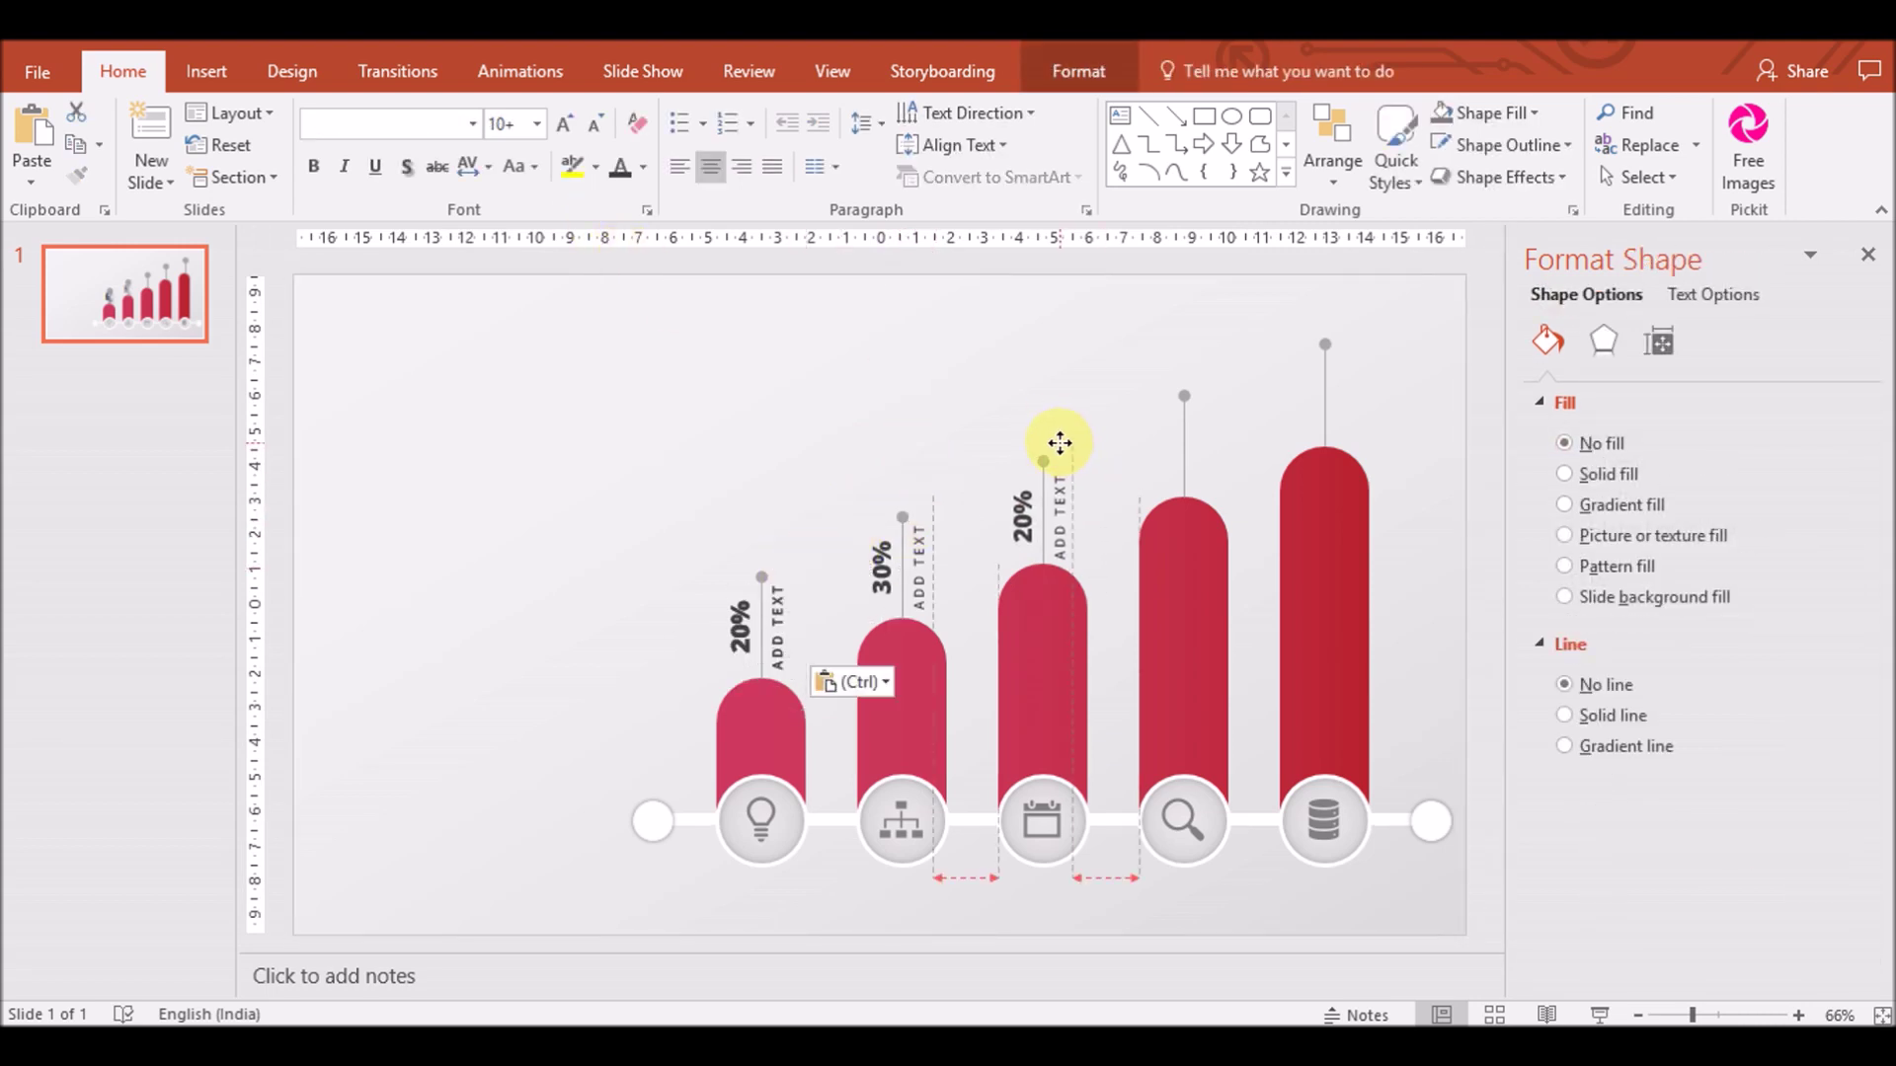
pyautogui.moveTo(1059, 441); pyautogui.dragTo(1060, 442)
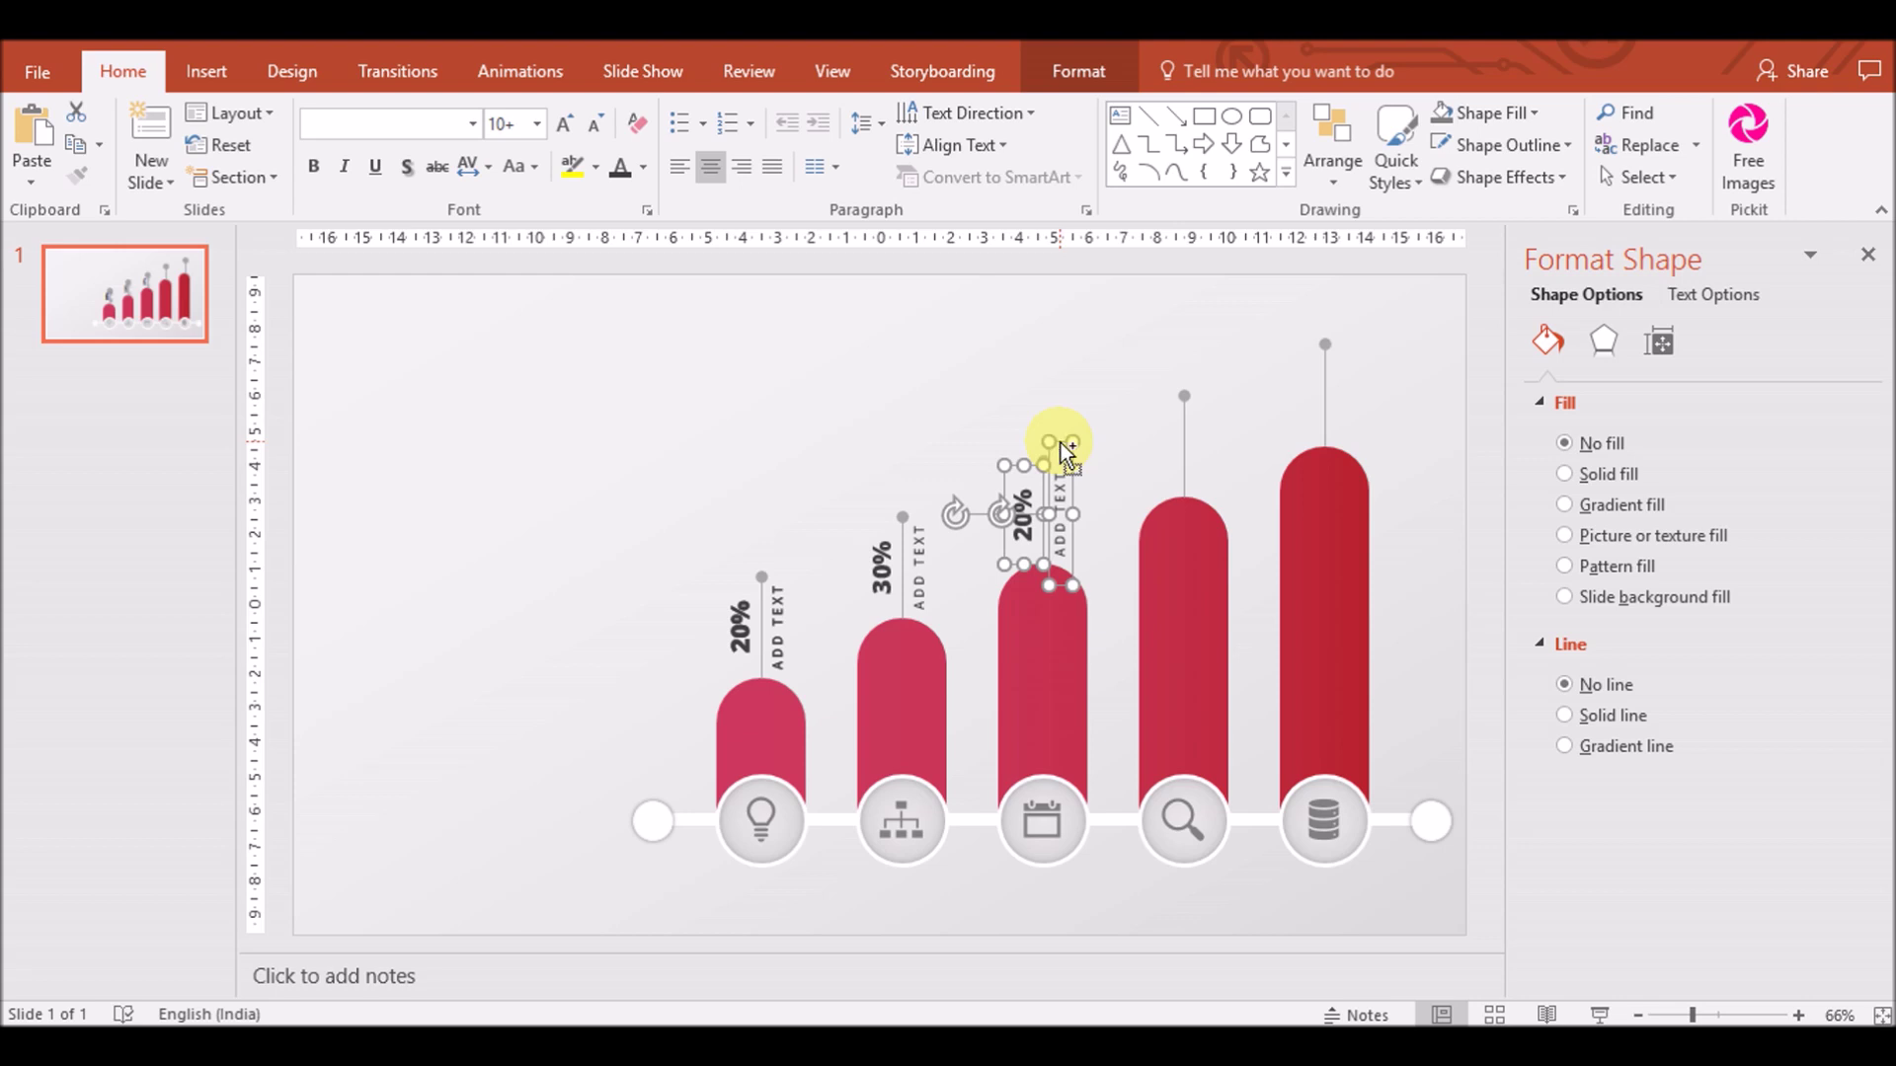
pyautogui.hotkey('ctrl', 'v')
pyautogui.moveTo(1066, 452); pyautogui.dragTo(1346, 325)
pyautogui.hotkey('ctrl', 'v')
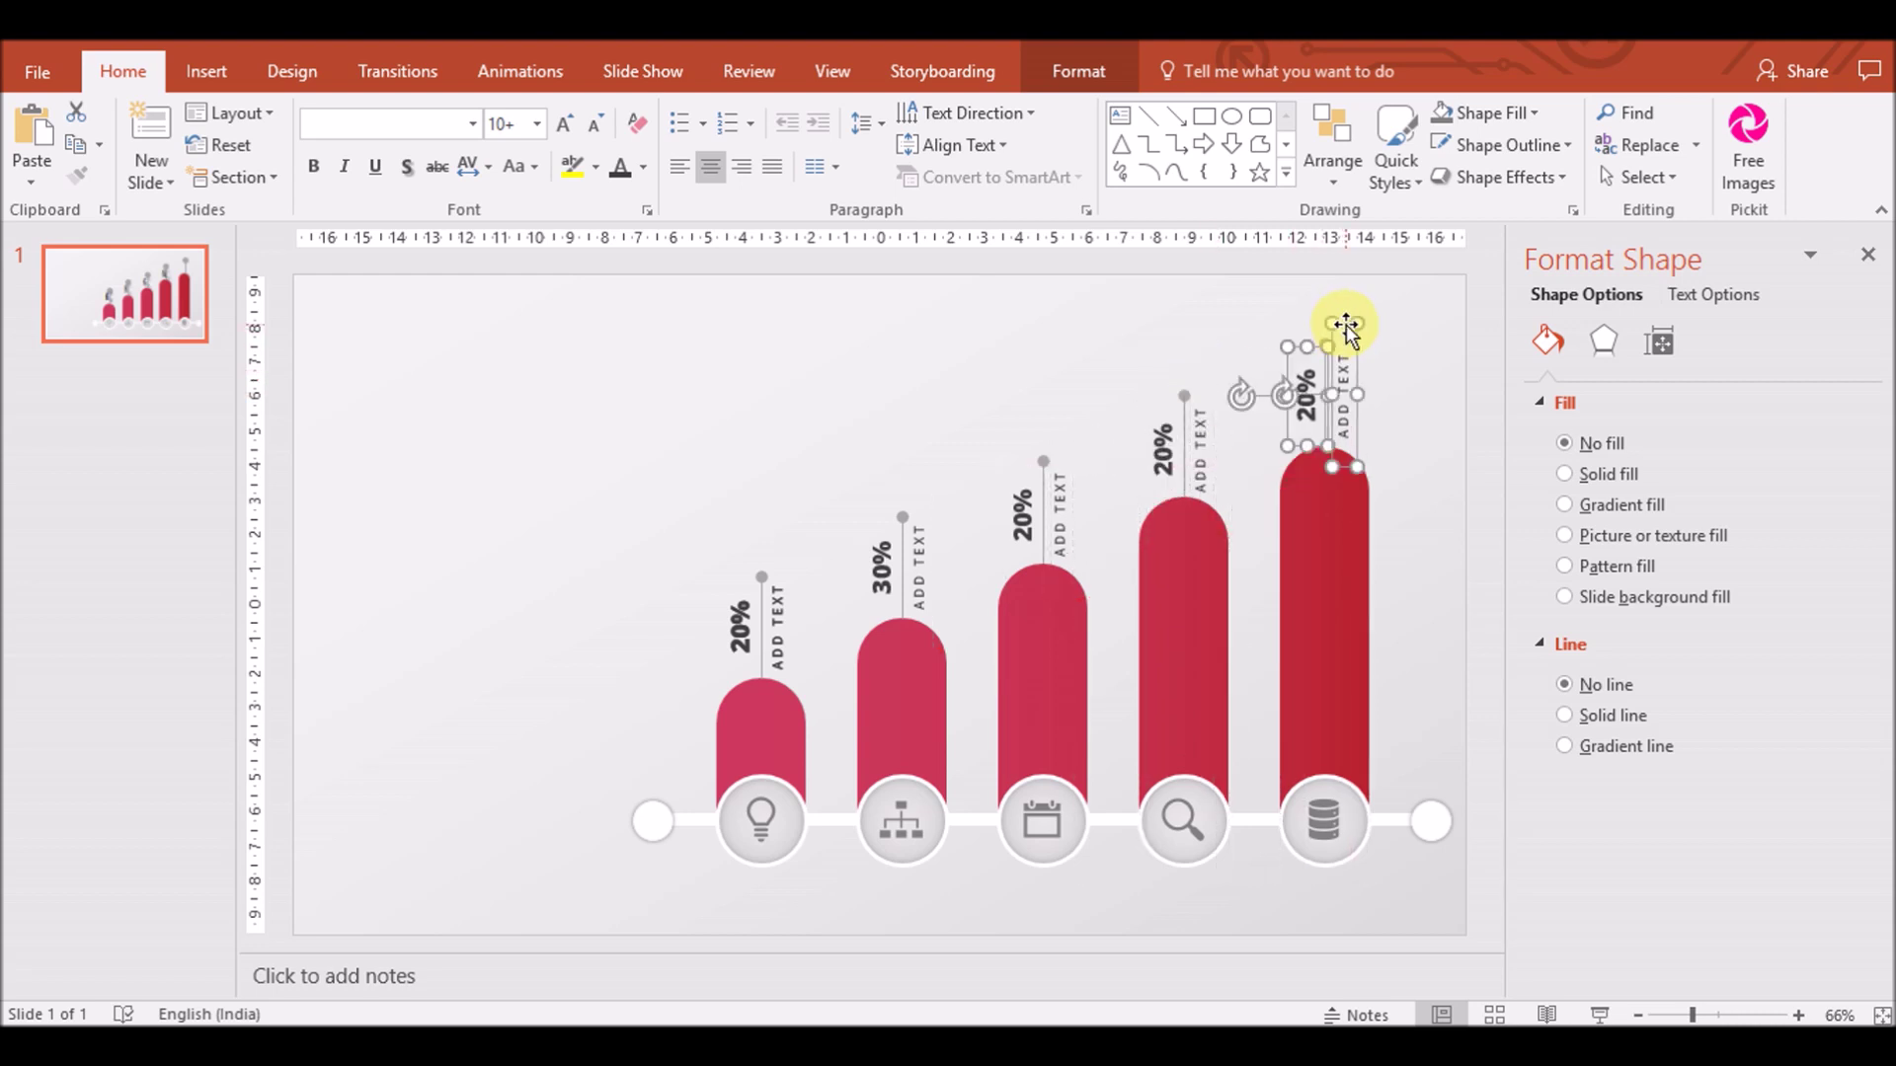
# Edit the copied labels' numbers so the bars read 40%, 60% and 70%
pyautogui.click(1022, 525)
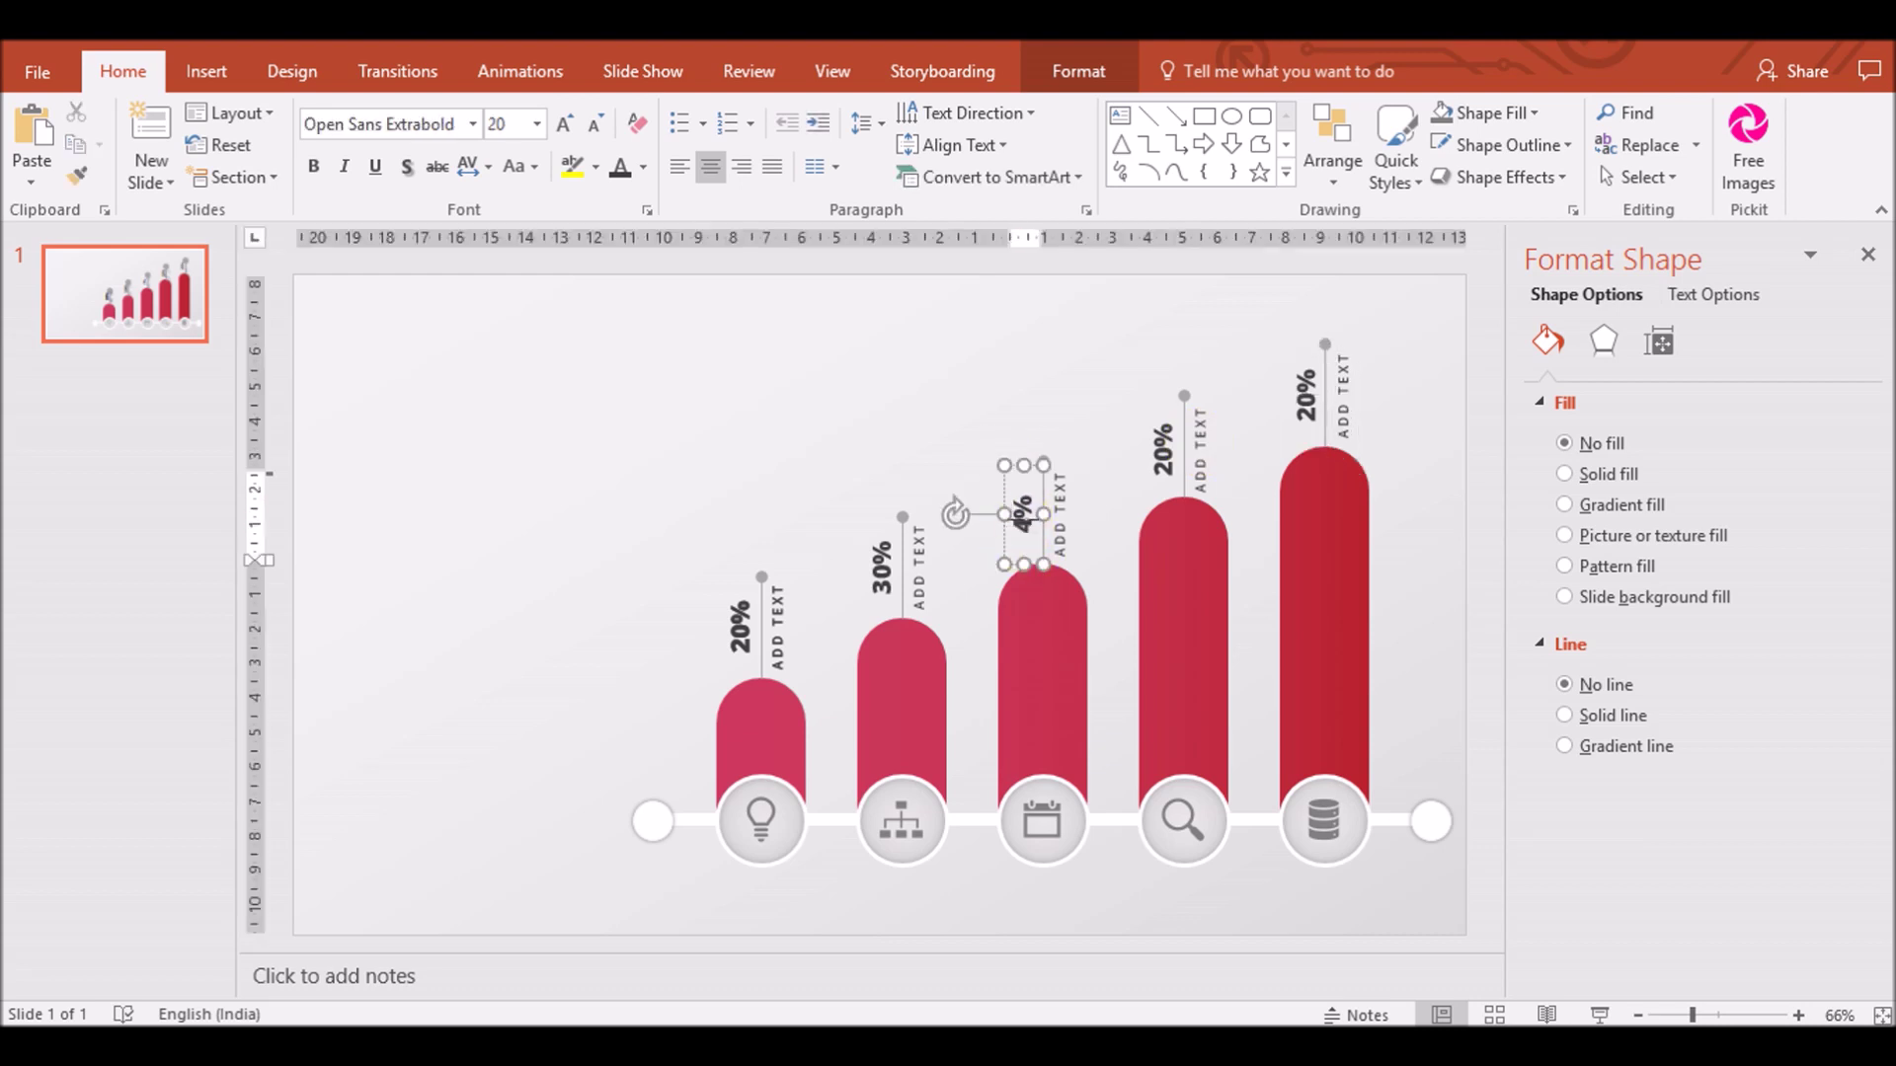
pyautogui.doubleClick(1163, 449)
pyautogui.write('60')
pyautogui.click(1308, 414)
pyautogui.doubleClick(1309, 415)
pyautogui.write('70')
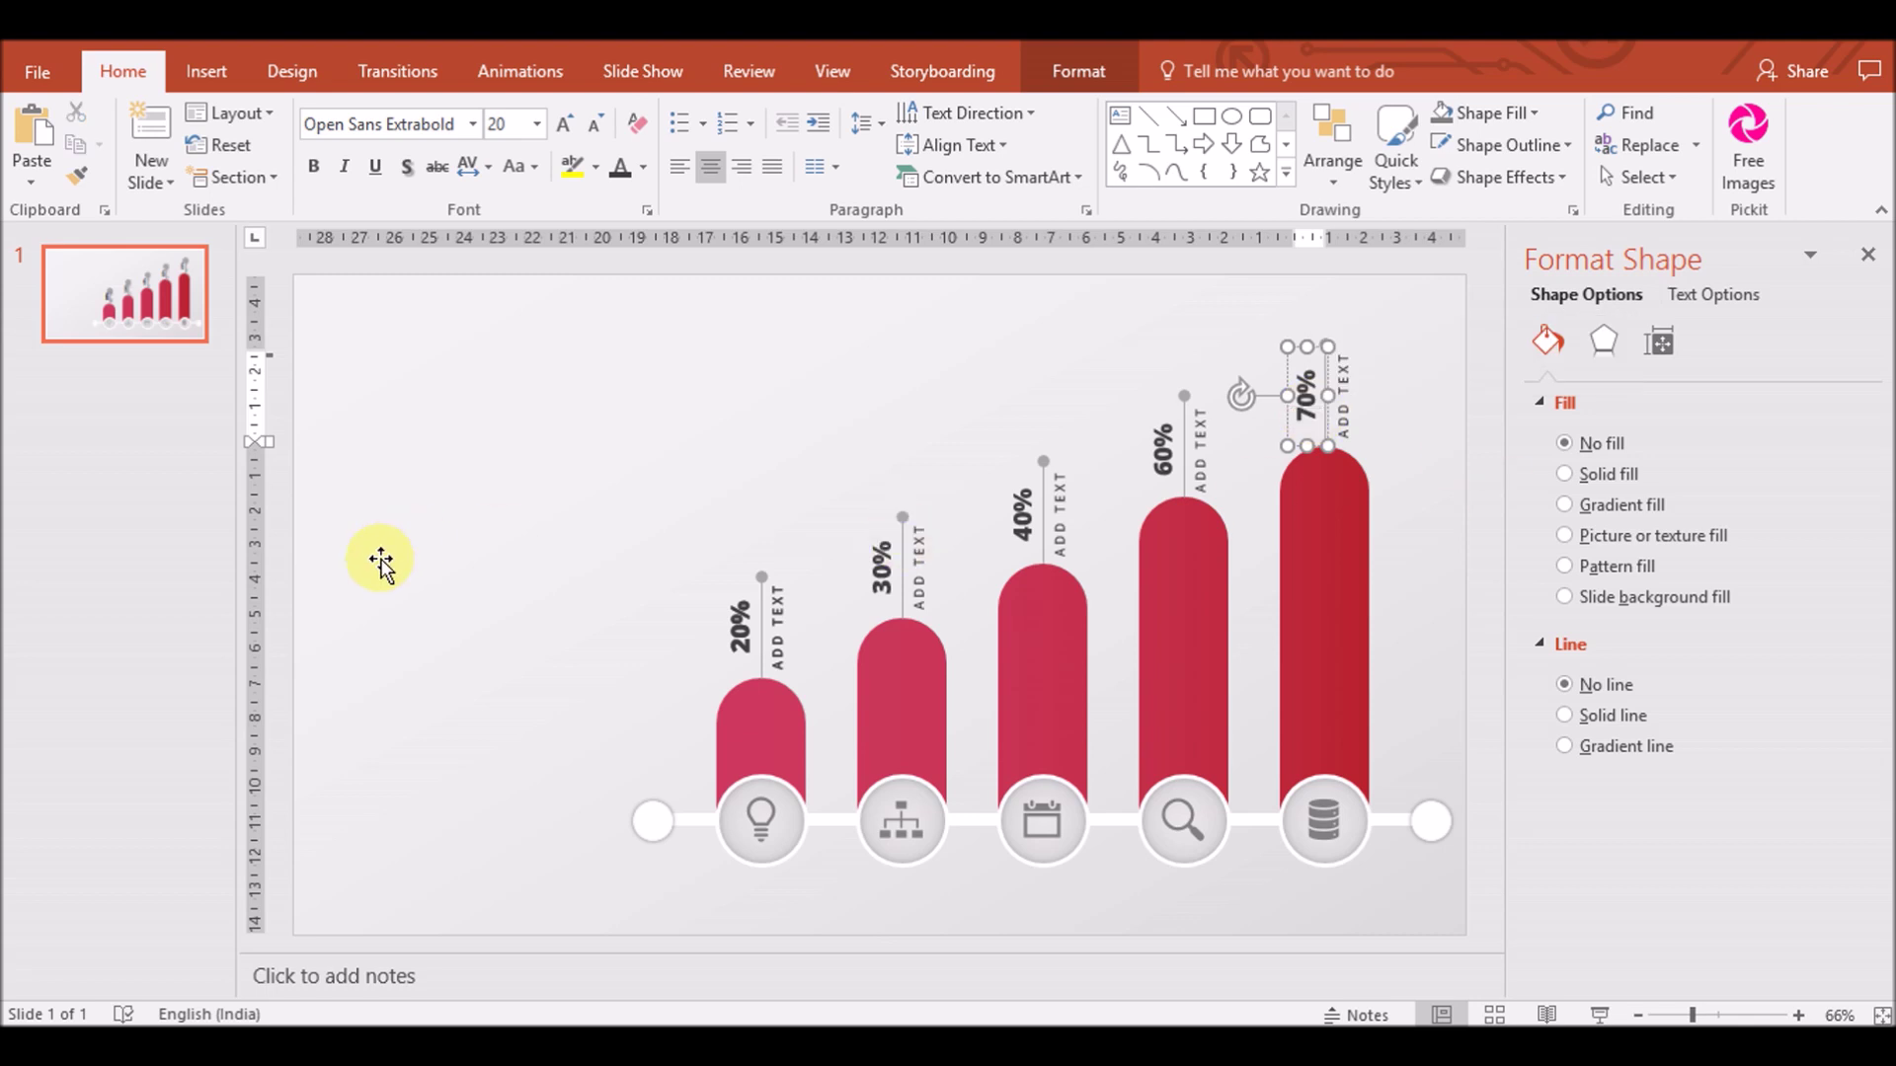
pyautogui.click(284, 591)
pyautogui.press('Delete')
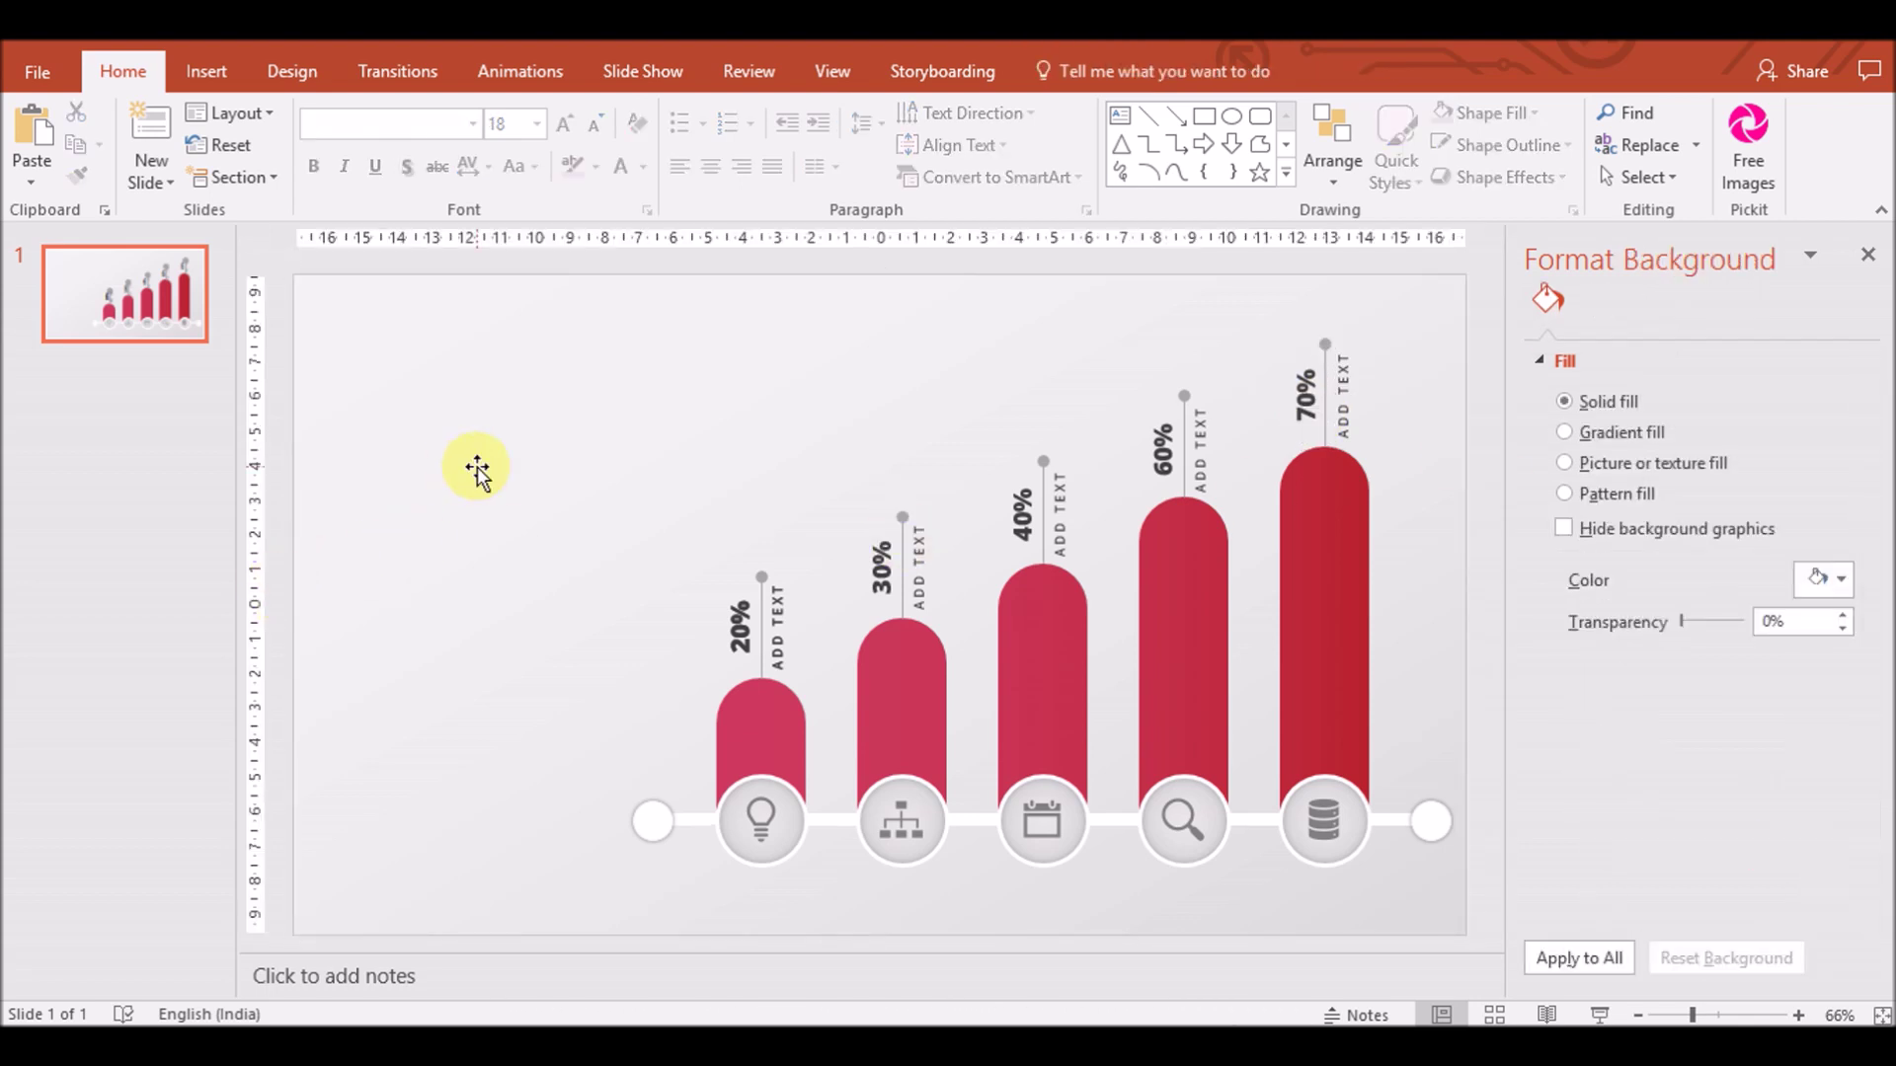
pyautogui.click(206, 72)
# Add a text box at the slide's top-left reading 'Creative Venus'
pyautogui.click(1193, 148)
pyautogui.moveTo(299, 318); pyautogui.dragTo(804, 377)
pyautogui.write('Creative Venu')
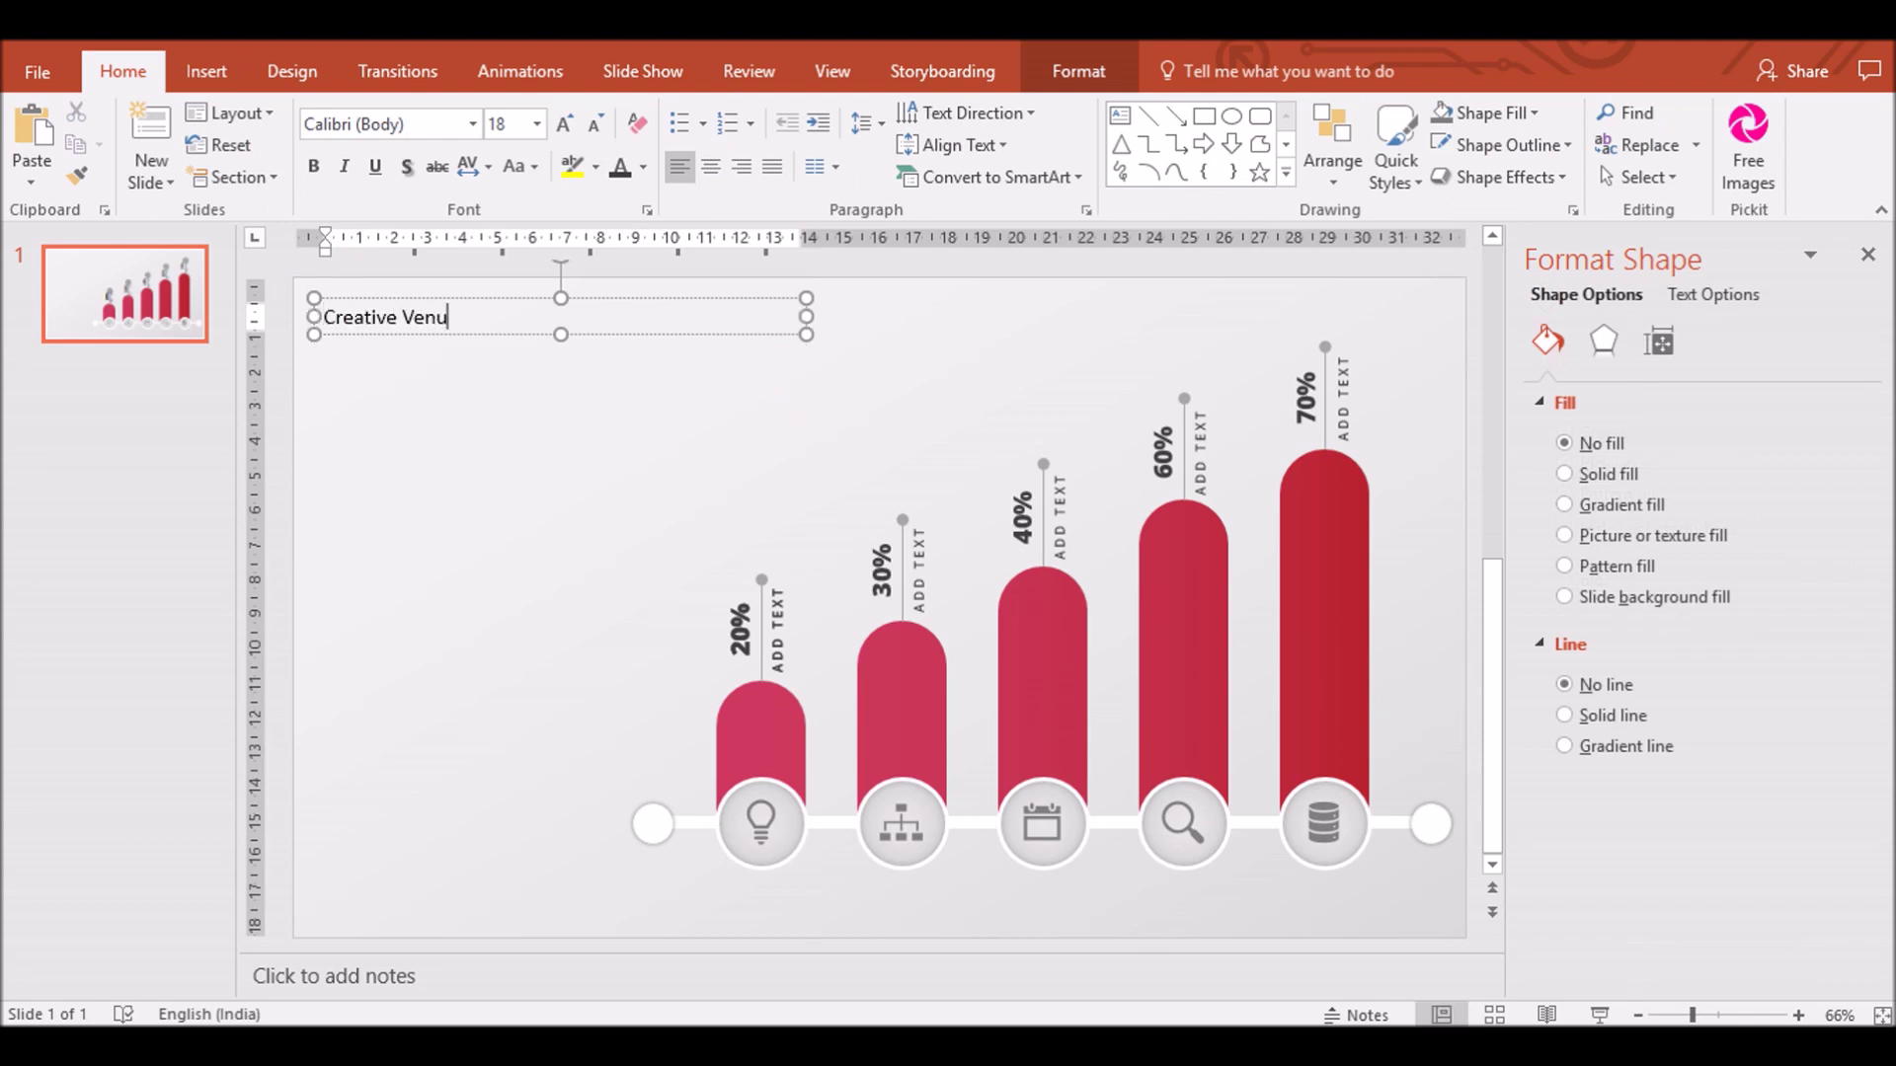
pyautogui.write('s')
# Make the title 32 pt Open Sans Extrabold in all uppercase
pyautogui.hotkey('ctrl', 'a')
pyautogui.click(563, 124)
pyautogui.click(564, 123)
pyautogui.click(564, 123)
pyautogui.click(564, 124)
pyautogui.click(473, 123)
pyautogui.click(456, 387)
pyautogui.click(520, 166)
pyautogui.click(562, 270)
# Give the title loose letter spacing and a grey font colour, nudged slightly left
pyautogui.click(520, 166)
pyautogui.click(488, 166)
pyautogui.click(515, 298)
pyautogui.click(644, 167)
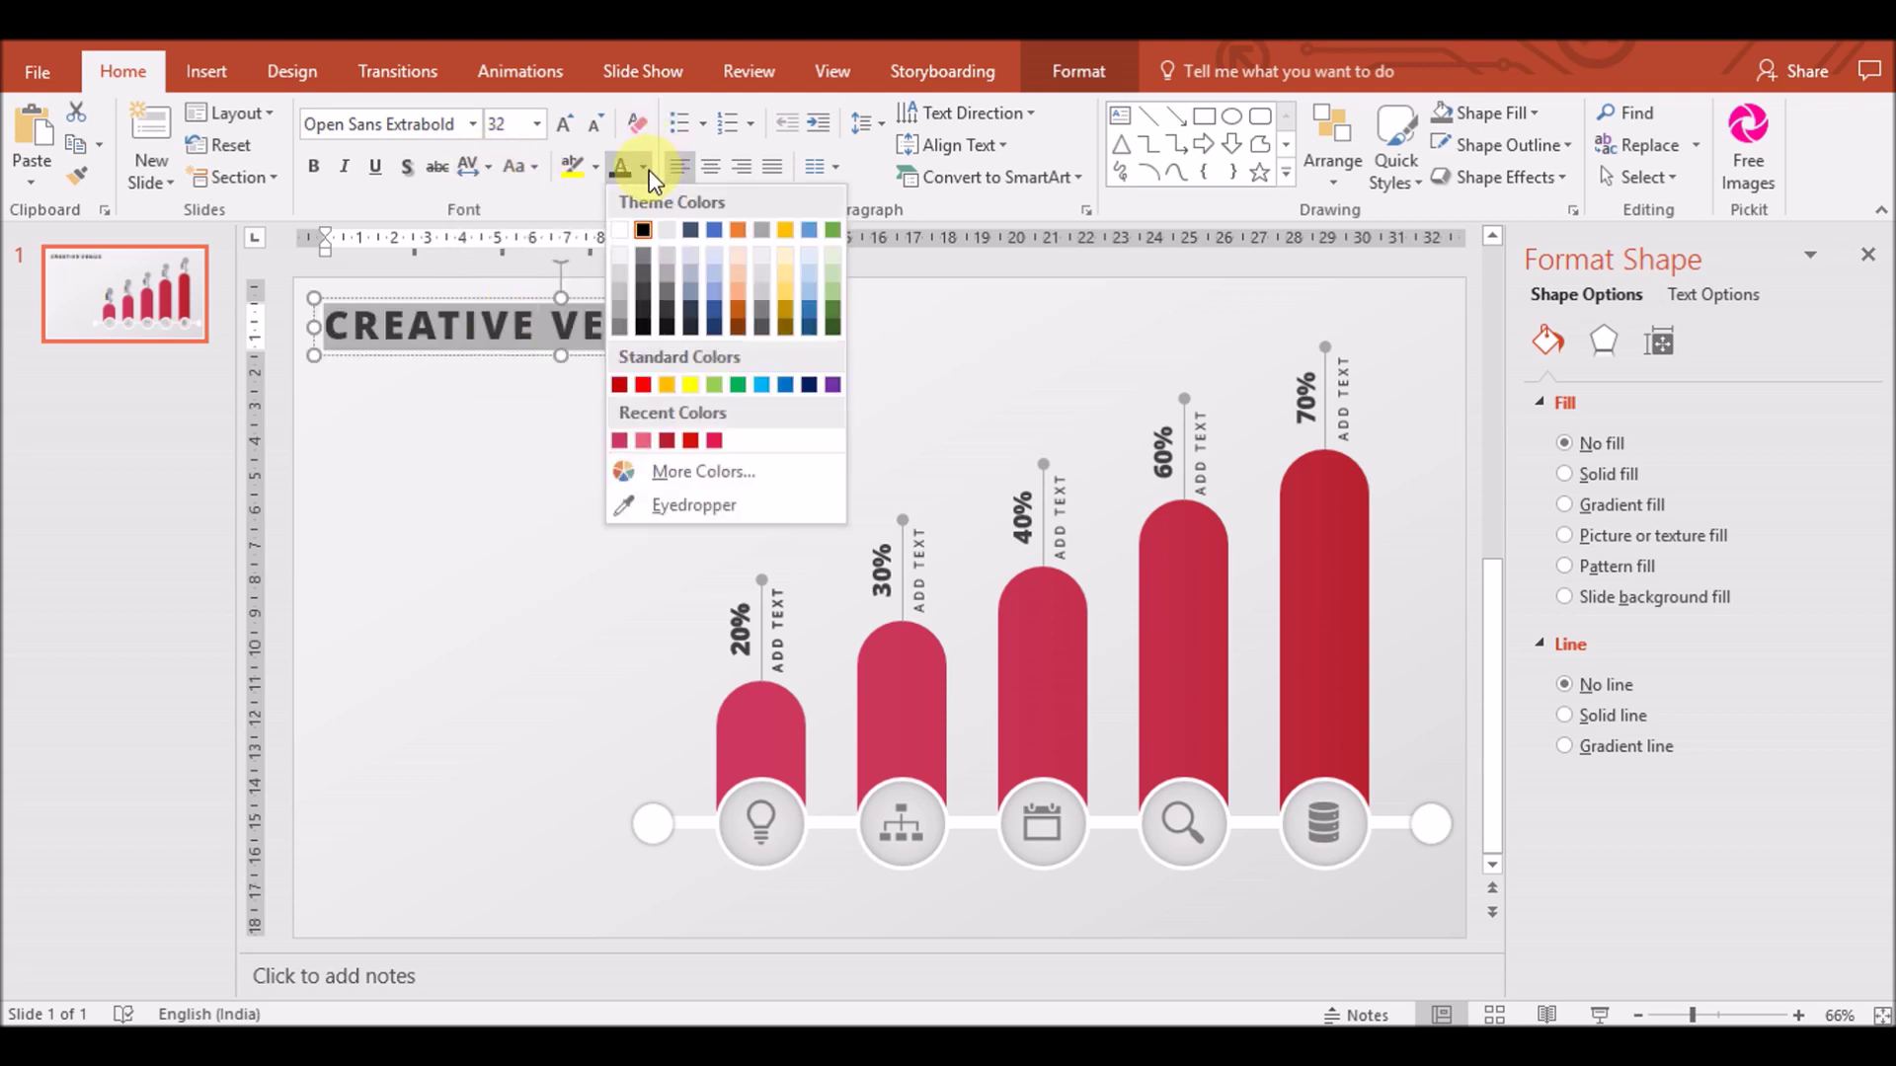
pyautogui.click(619, 318)
pyautogui.click(690, 347)
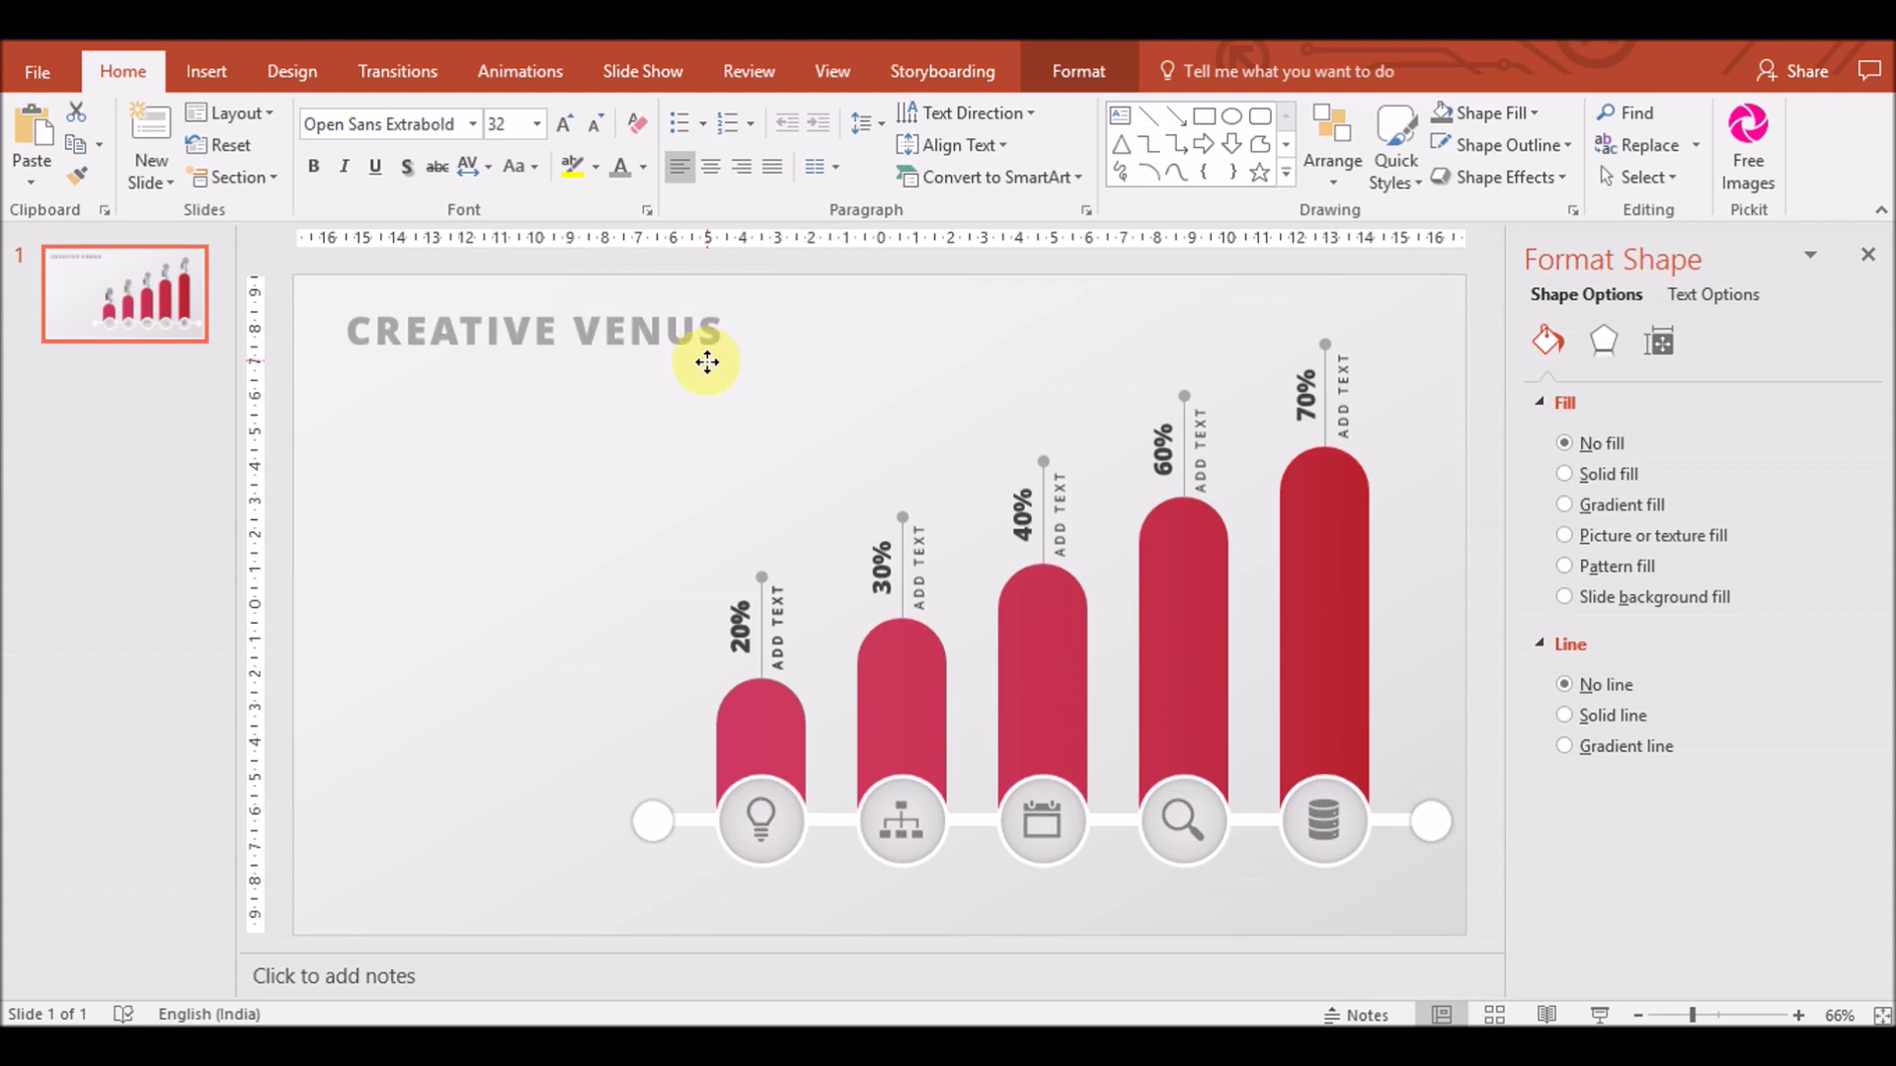
pyautogui.moveTo(707, 361); pyautogui.dragTo(701, 362)
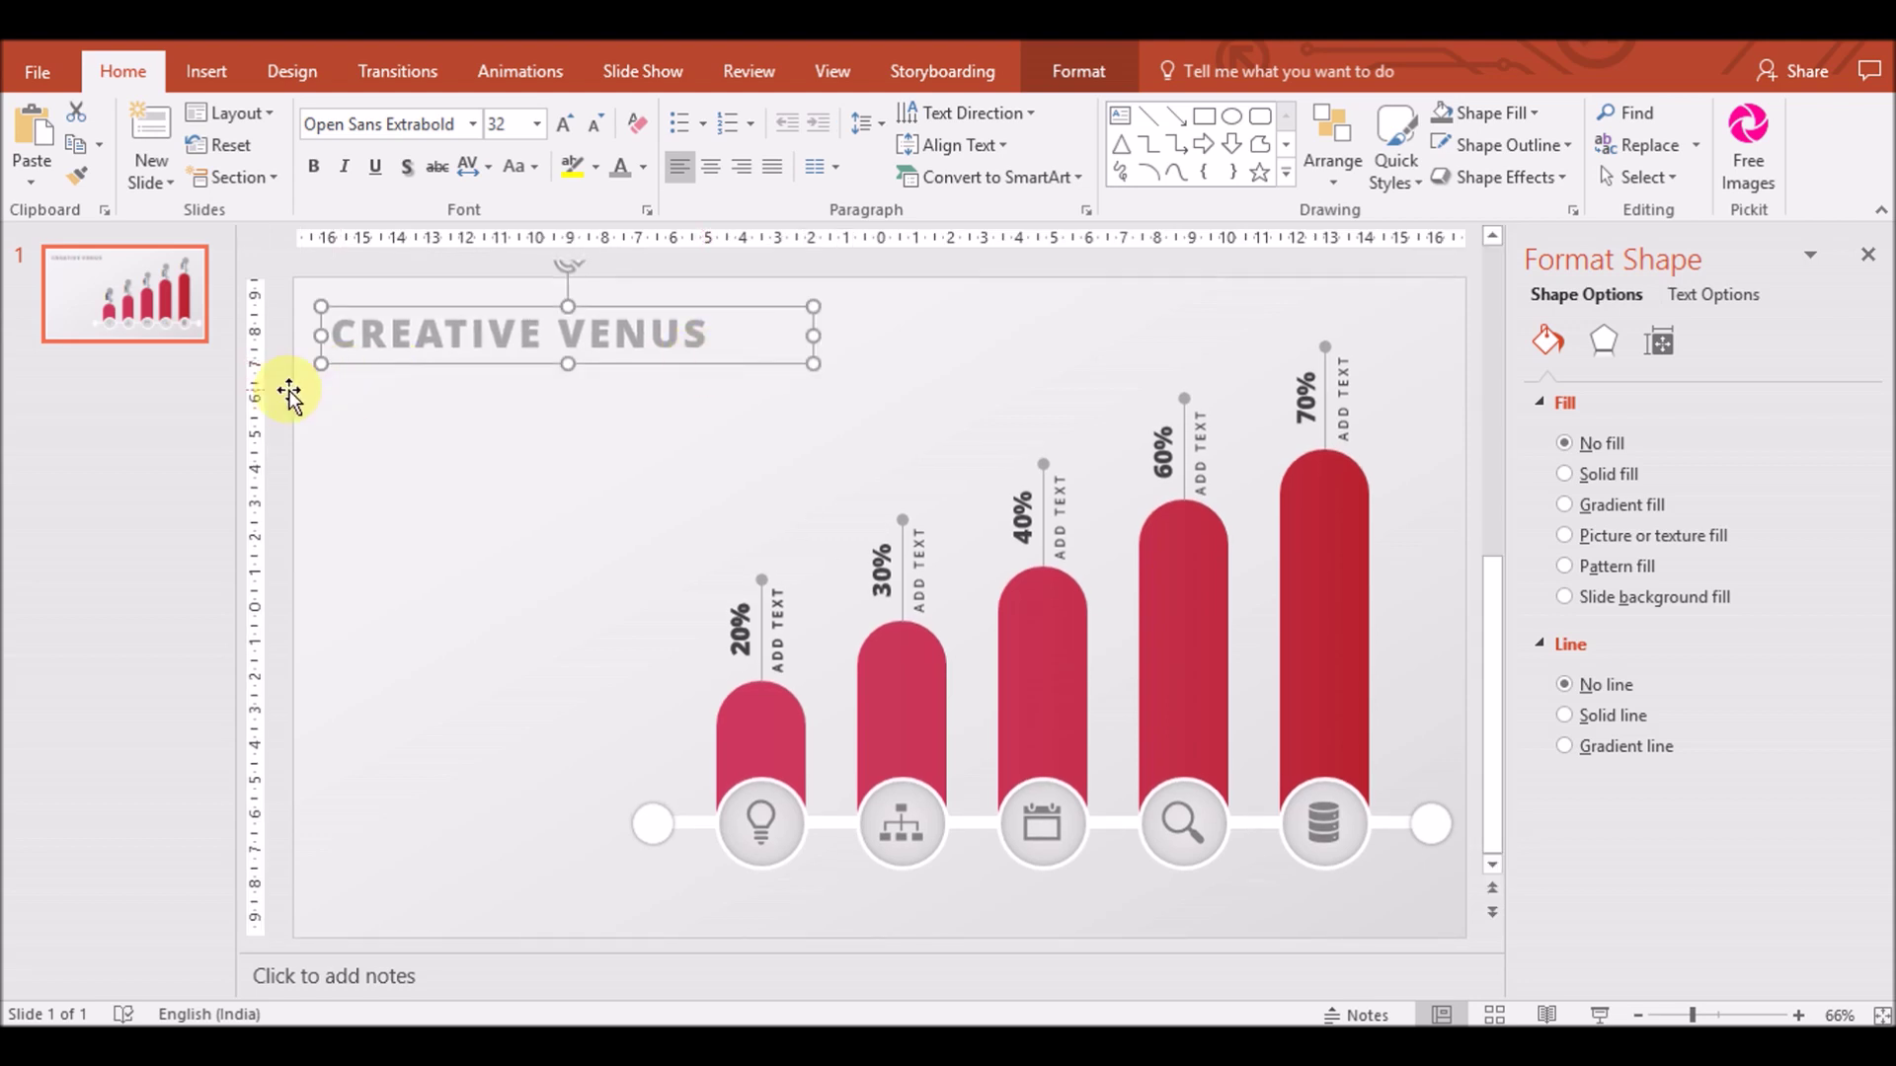
# Duplicate the title below it as a 12 pt Open Sans Semibold description starting 'This is one of the most beautiful...'
pyautogui.moveTo(384, 395); pyautogui.dragTo(389, 409)
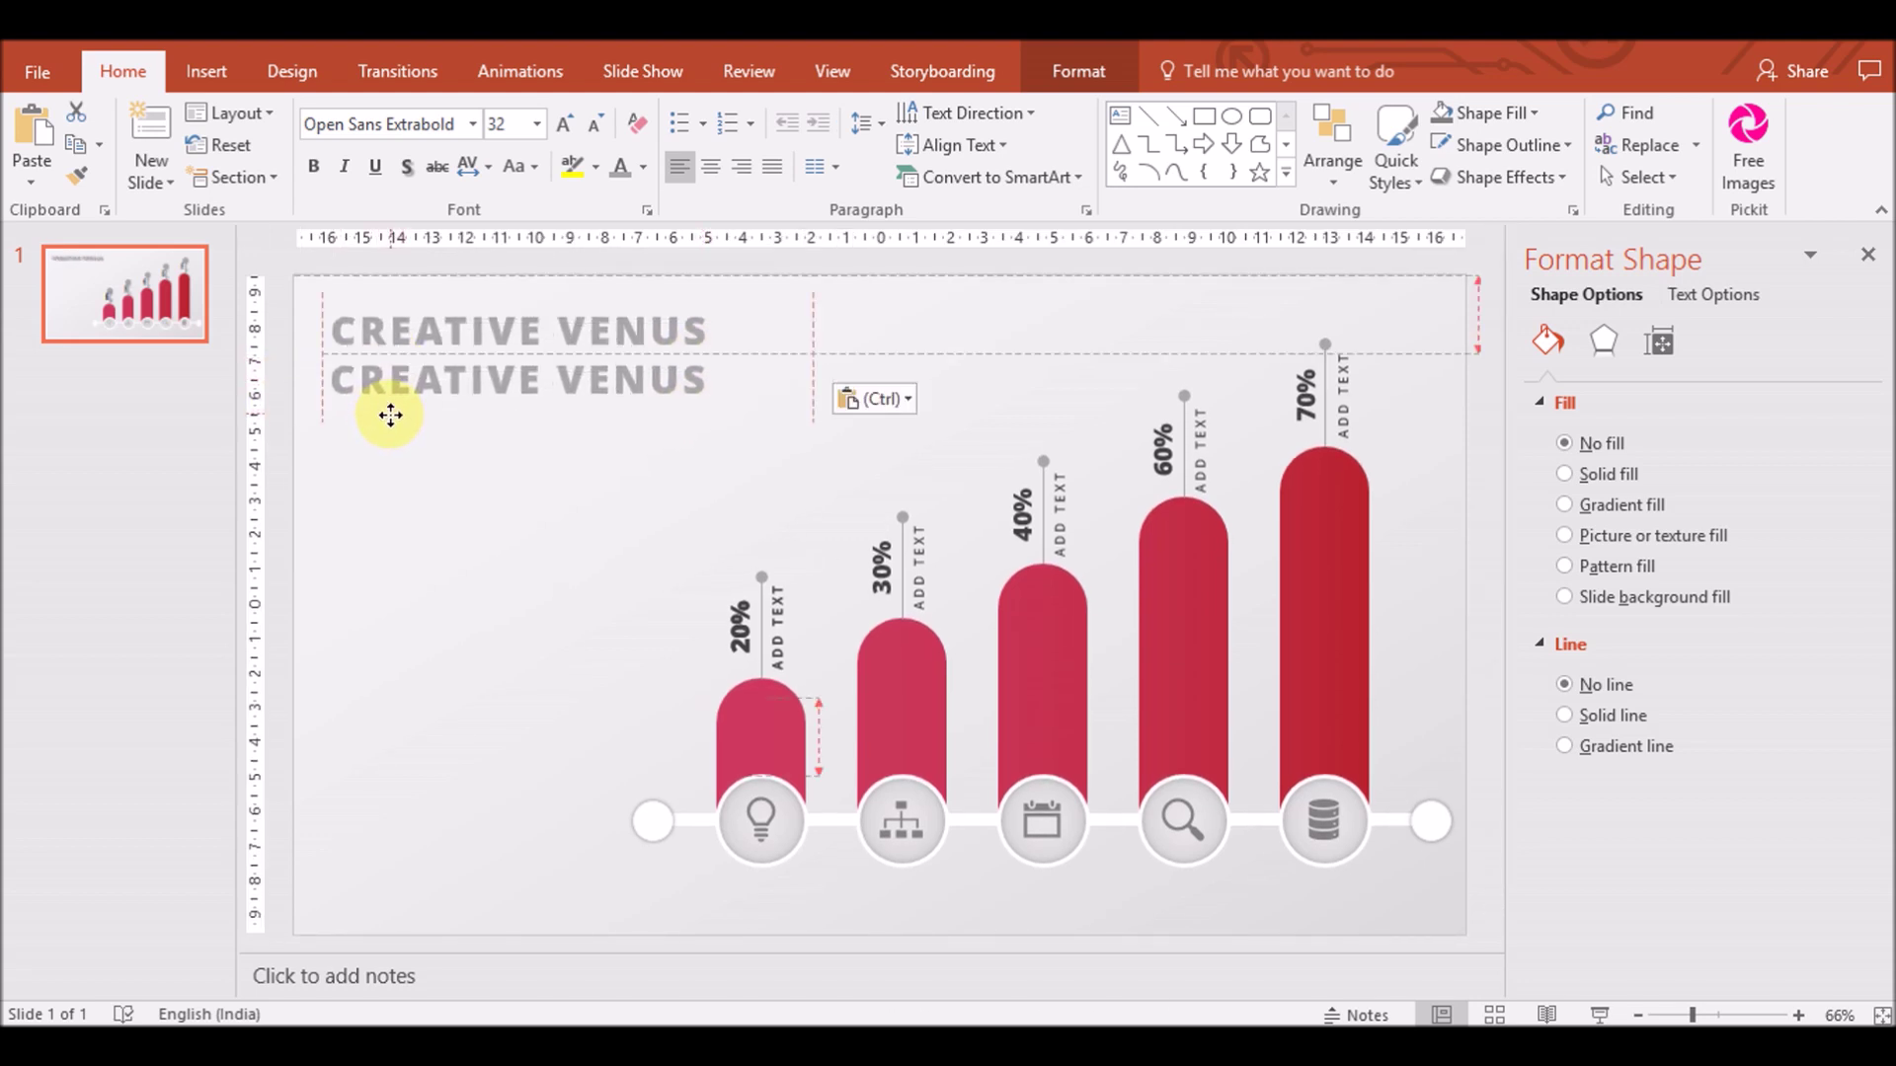
pyautogui.tripleClick(408, 388)
pyautogui.write('This is')
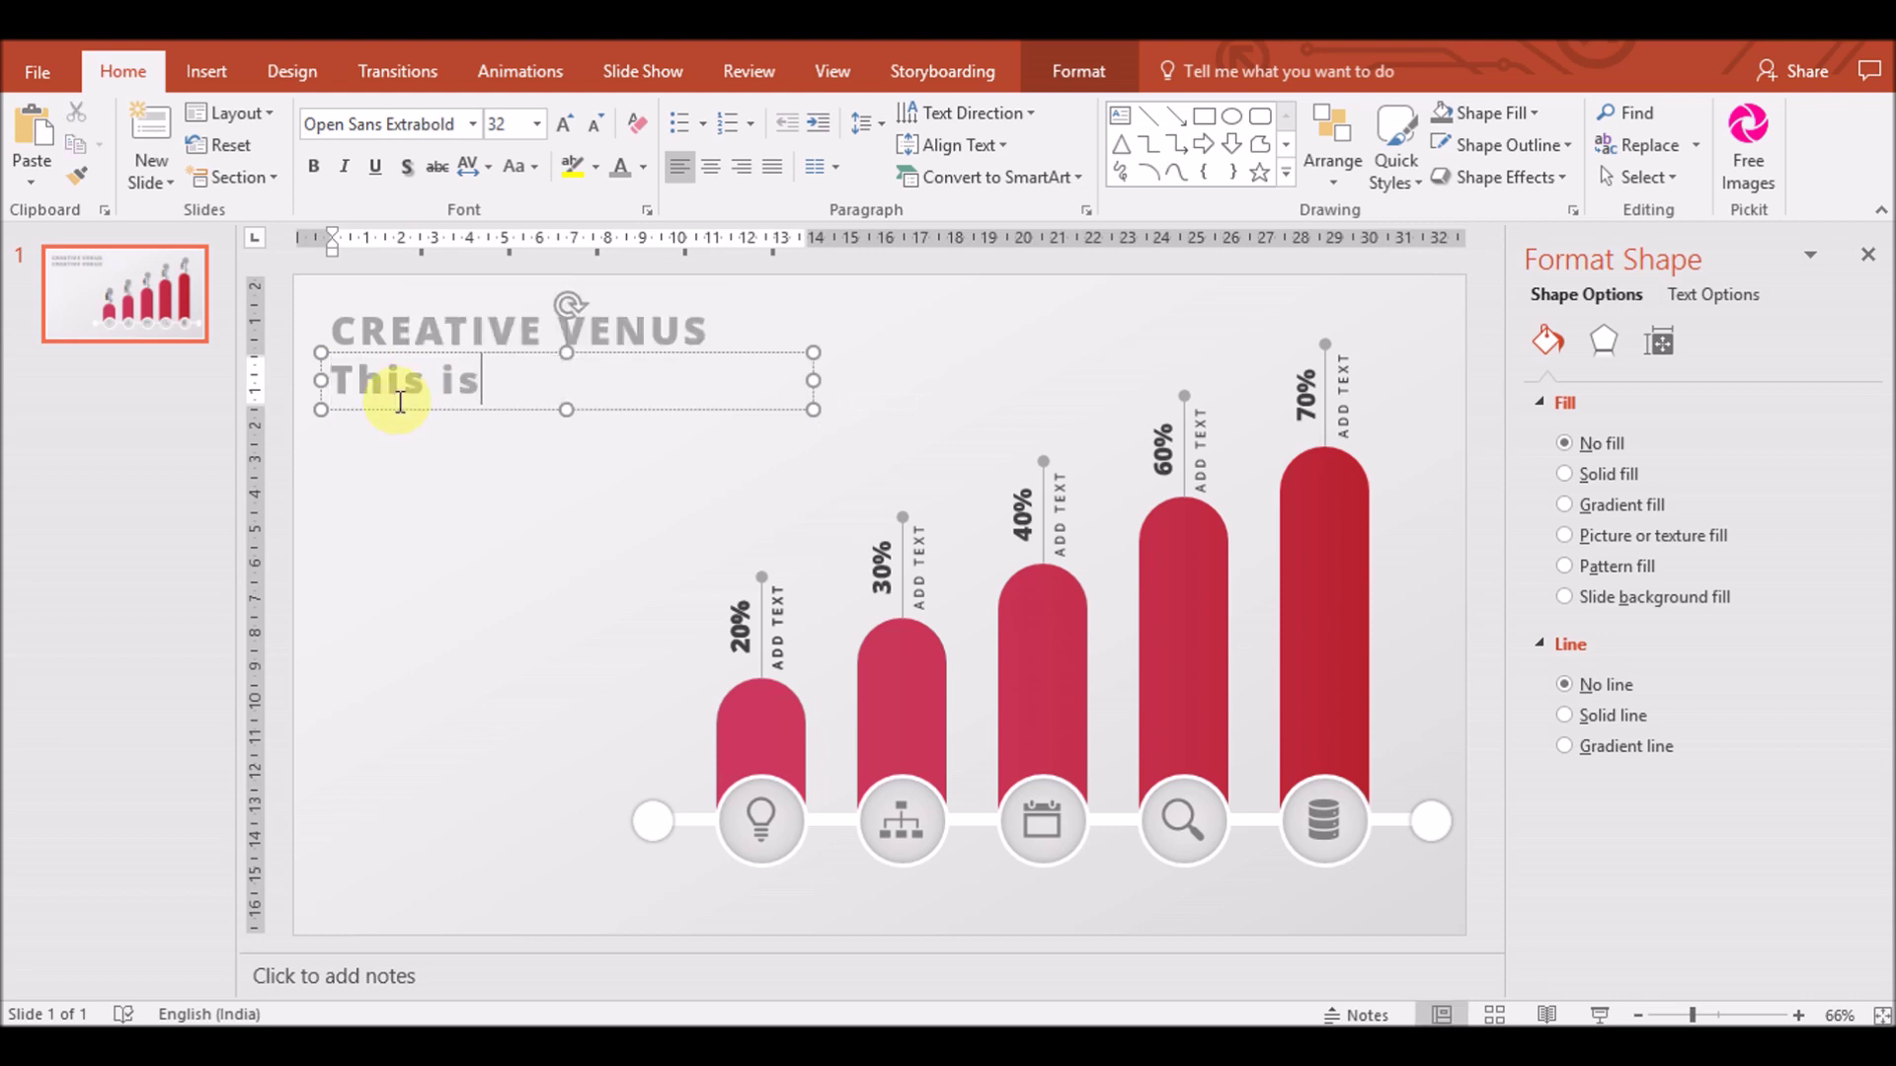
pyautogui.write(' one of the most beautiful ')
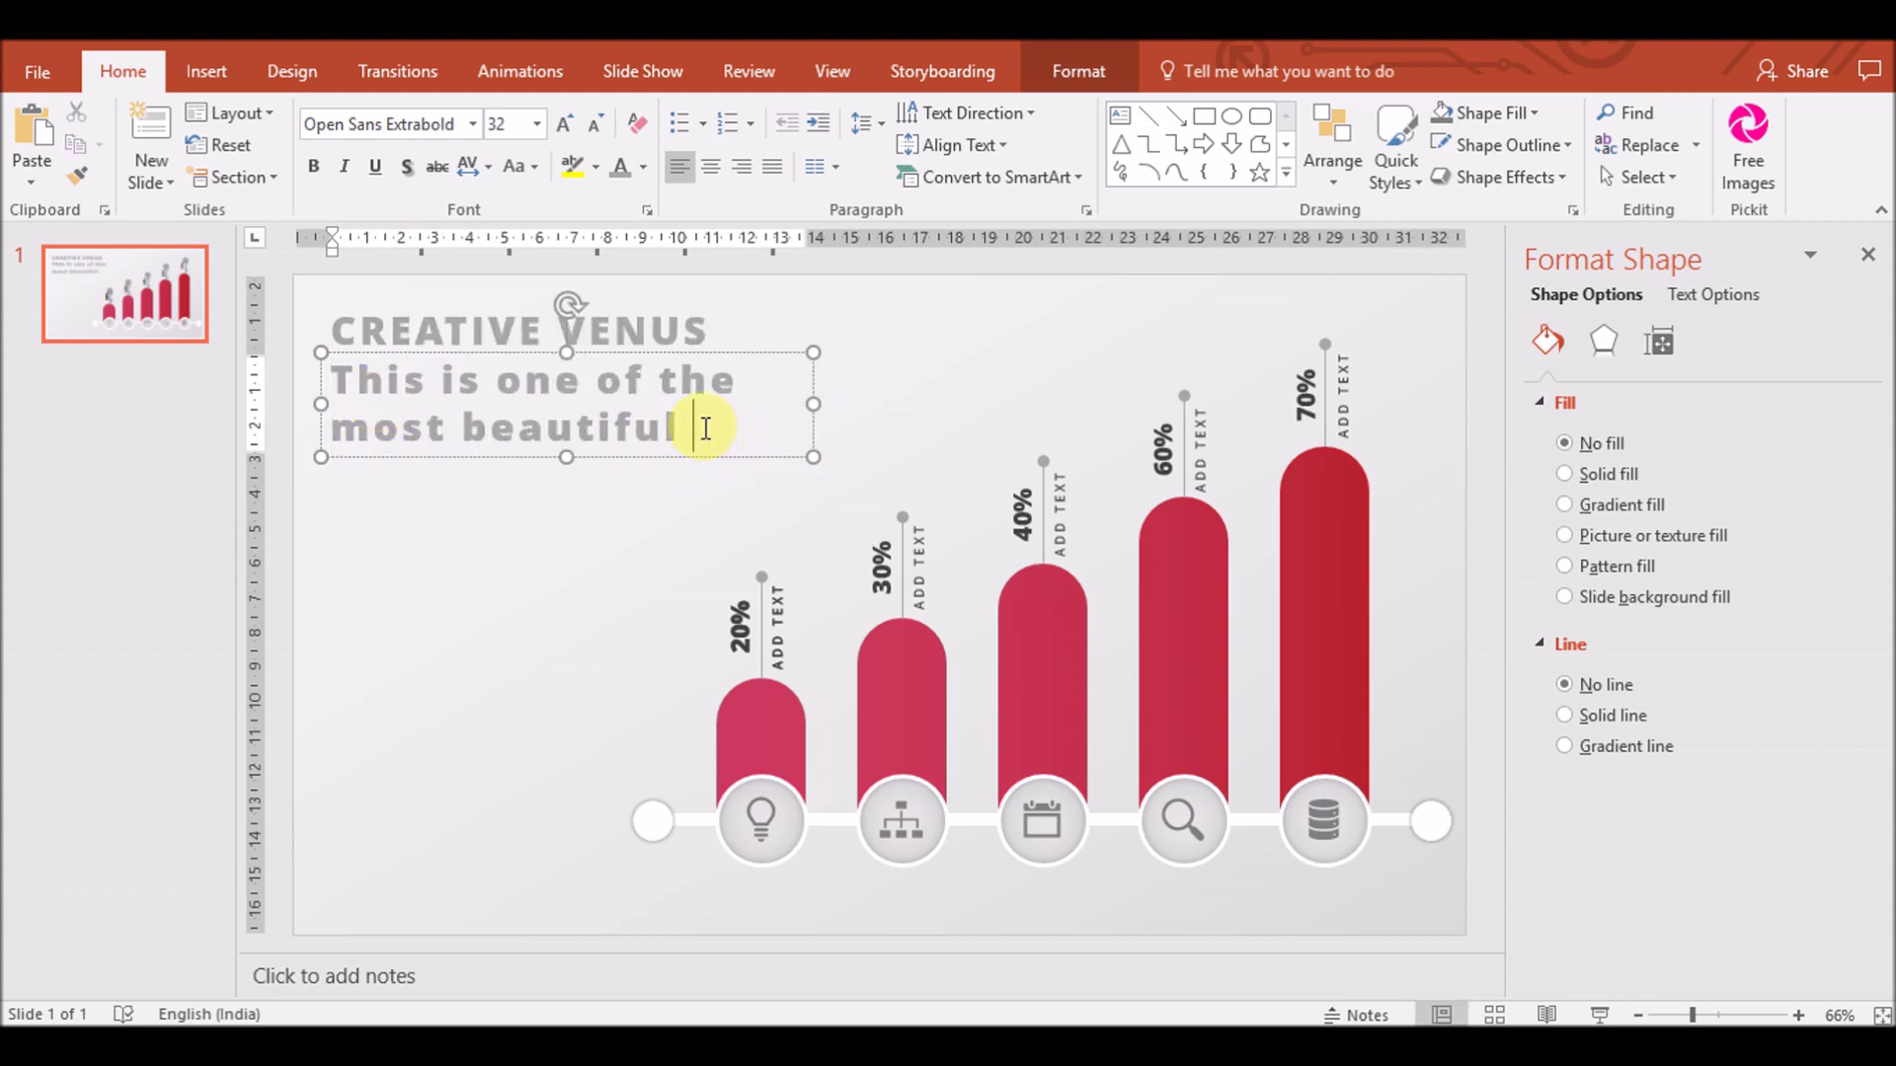
pyautogui.write('custom bar graph you have ever seen in your life.')
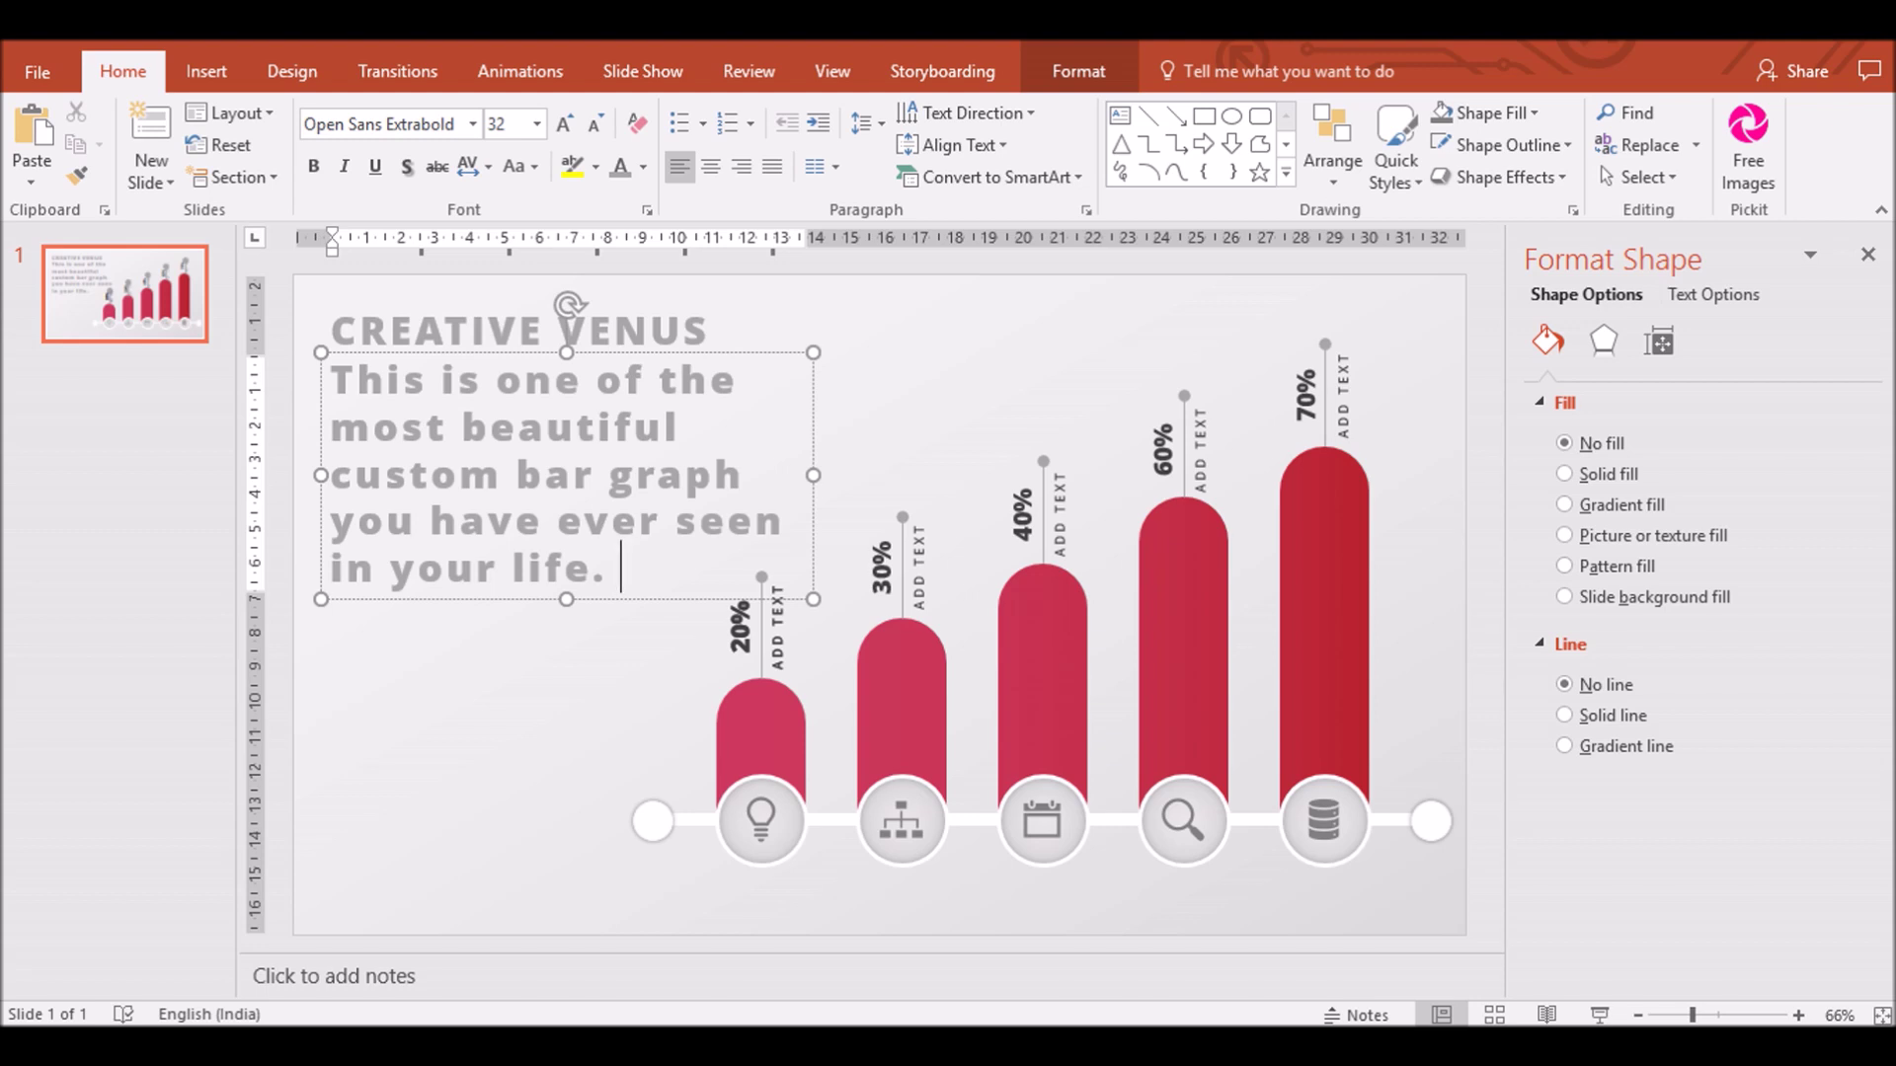
pyautogui.hotkey('ctrl', 'a')
pyautogui.click(473, 123)
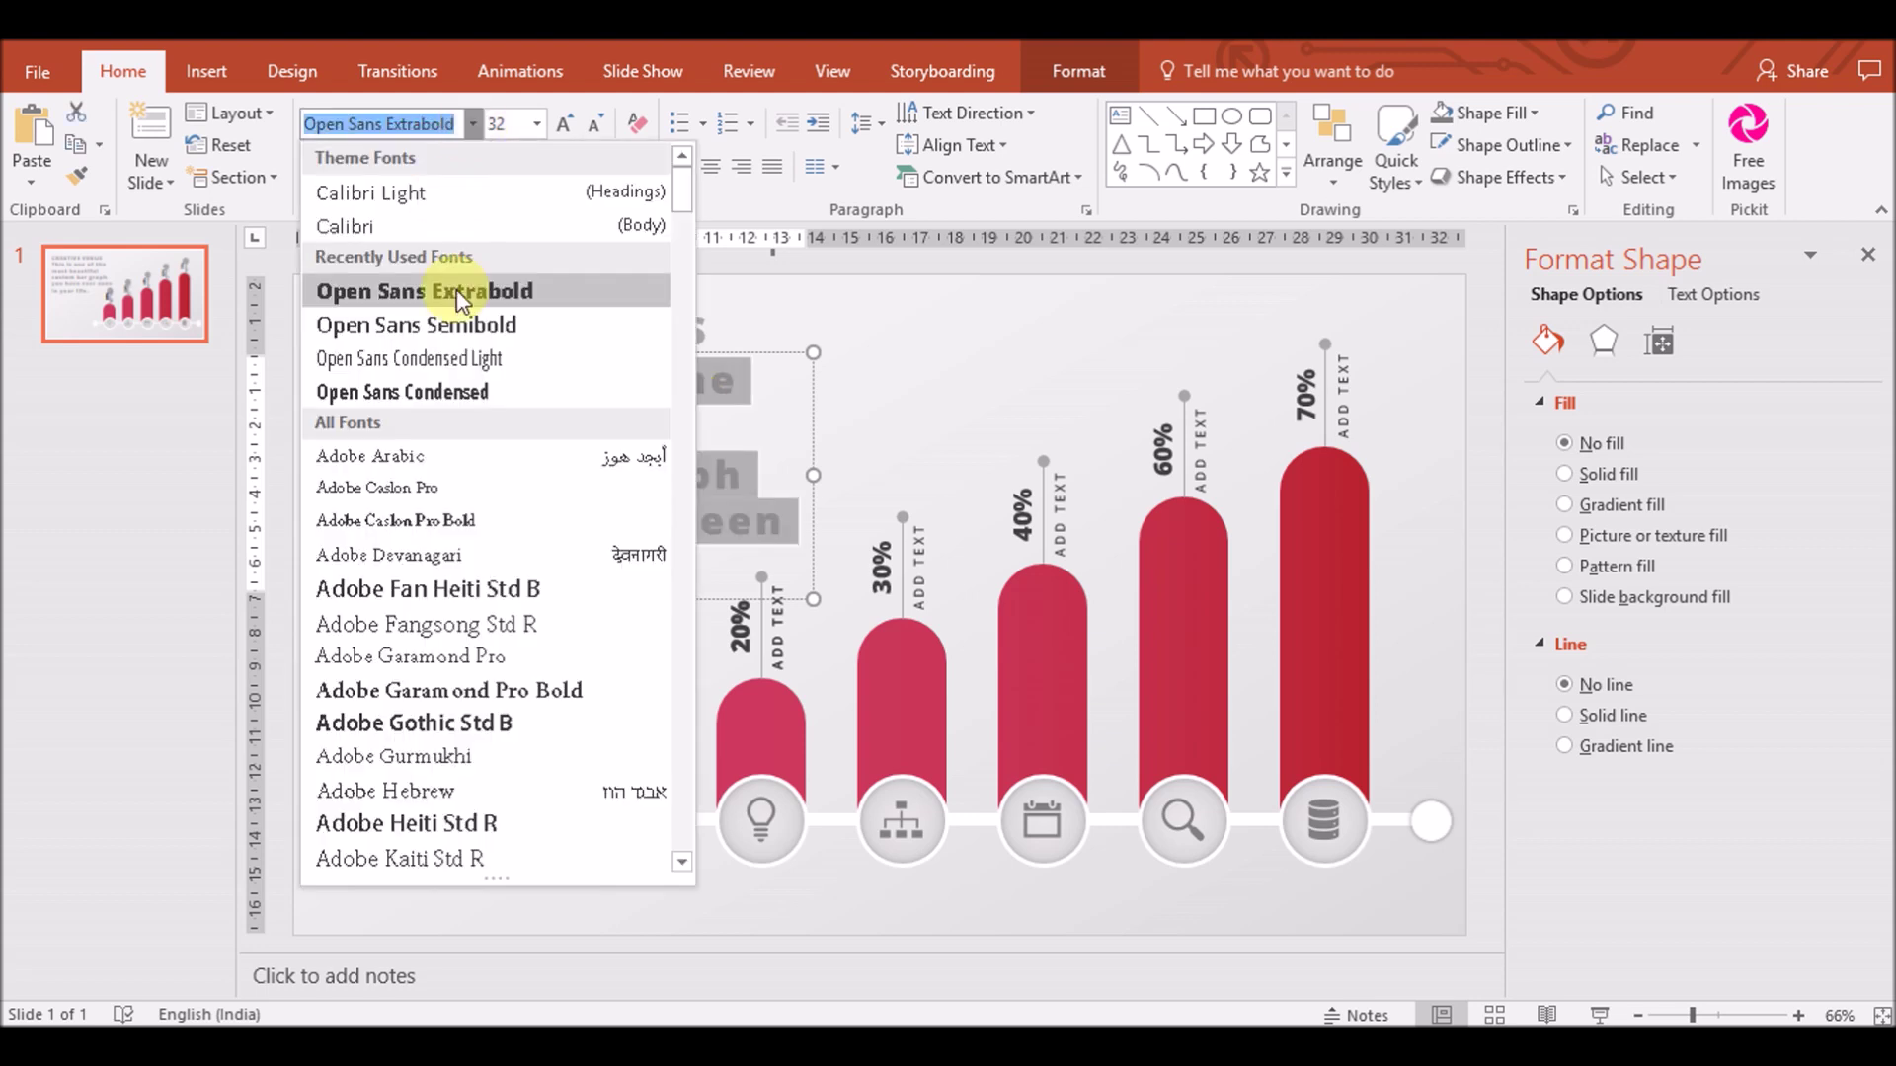
pyautogui.click(458, 328)
pyautogui.click(534, 166)
pyautogui.click(598, 124)
pyautogui.click(597, 123)
pyautogui.click(597, 124)
pyautogui.click(597, 123)
pyautogui.click(598, 123)
pyautogui.click(598, 123)
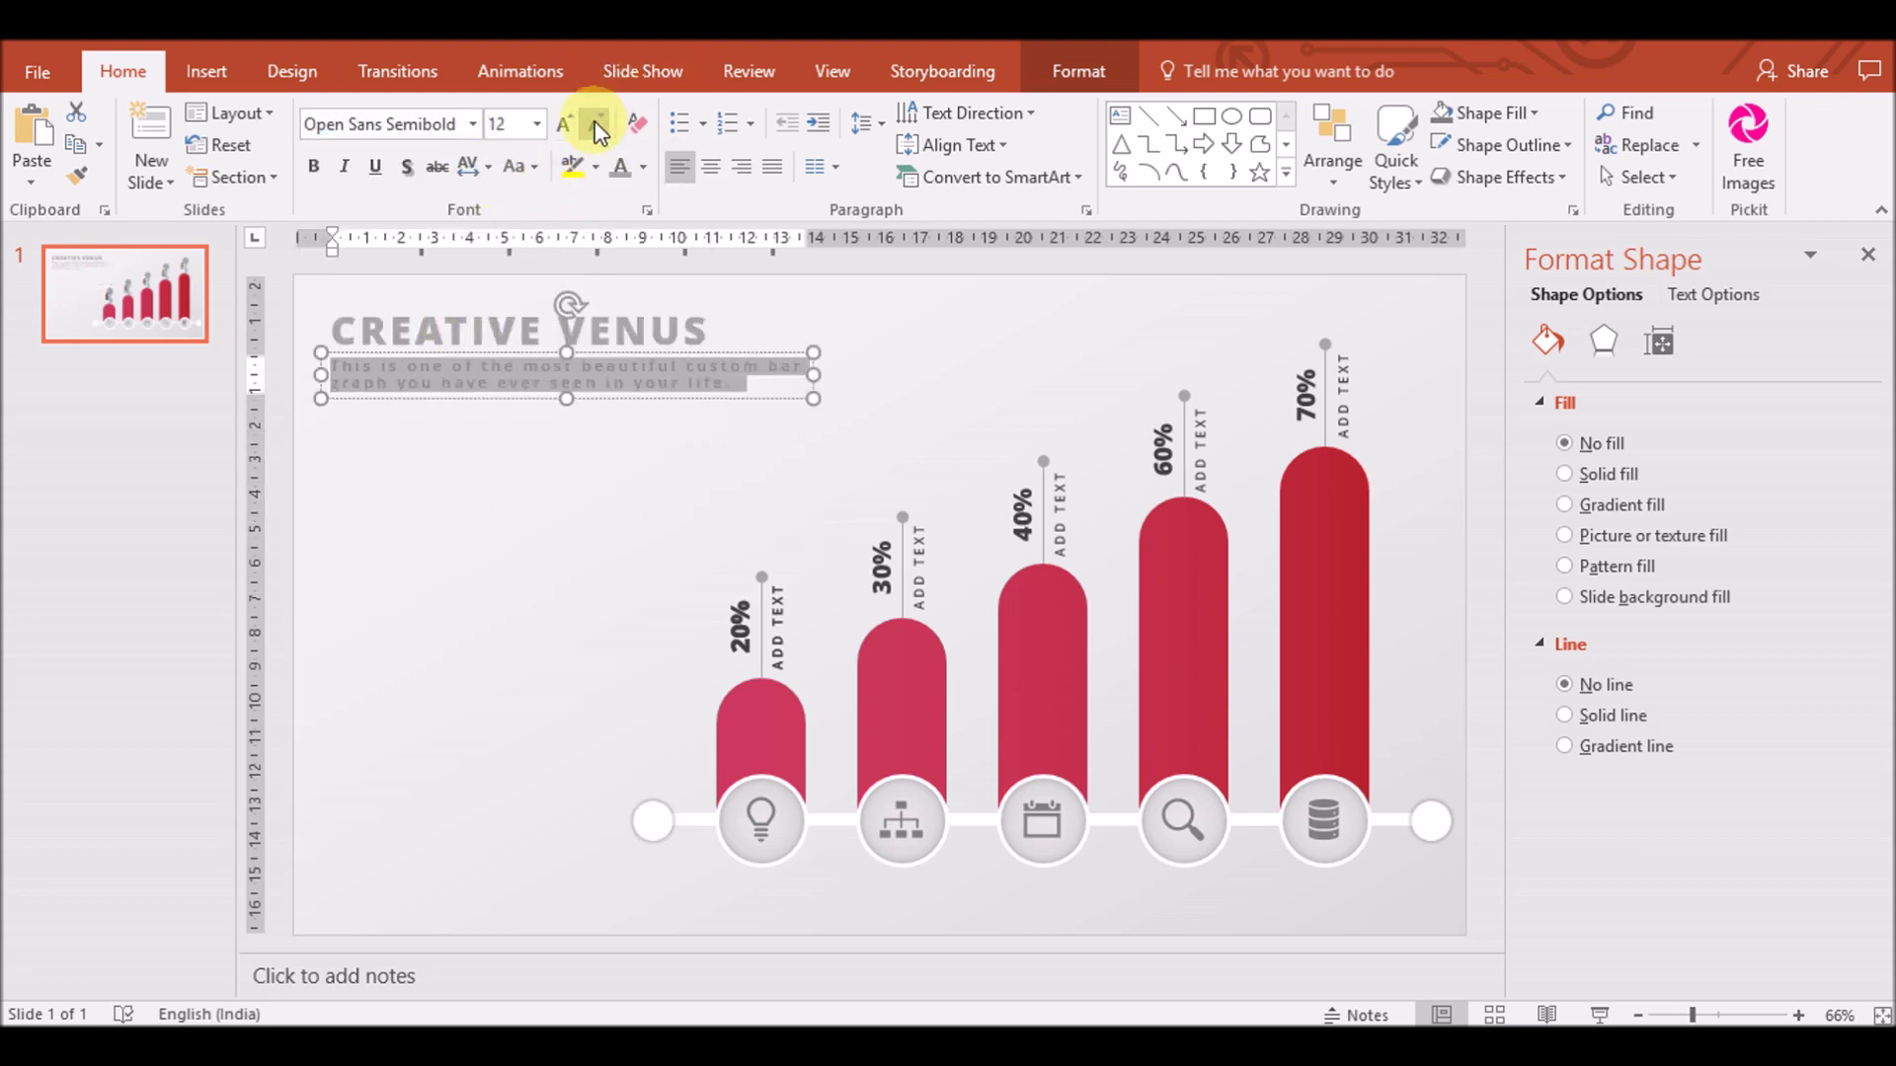
pyautogui.moveTo(690, 406); pyautogui.dragTo(700, 399)
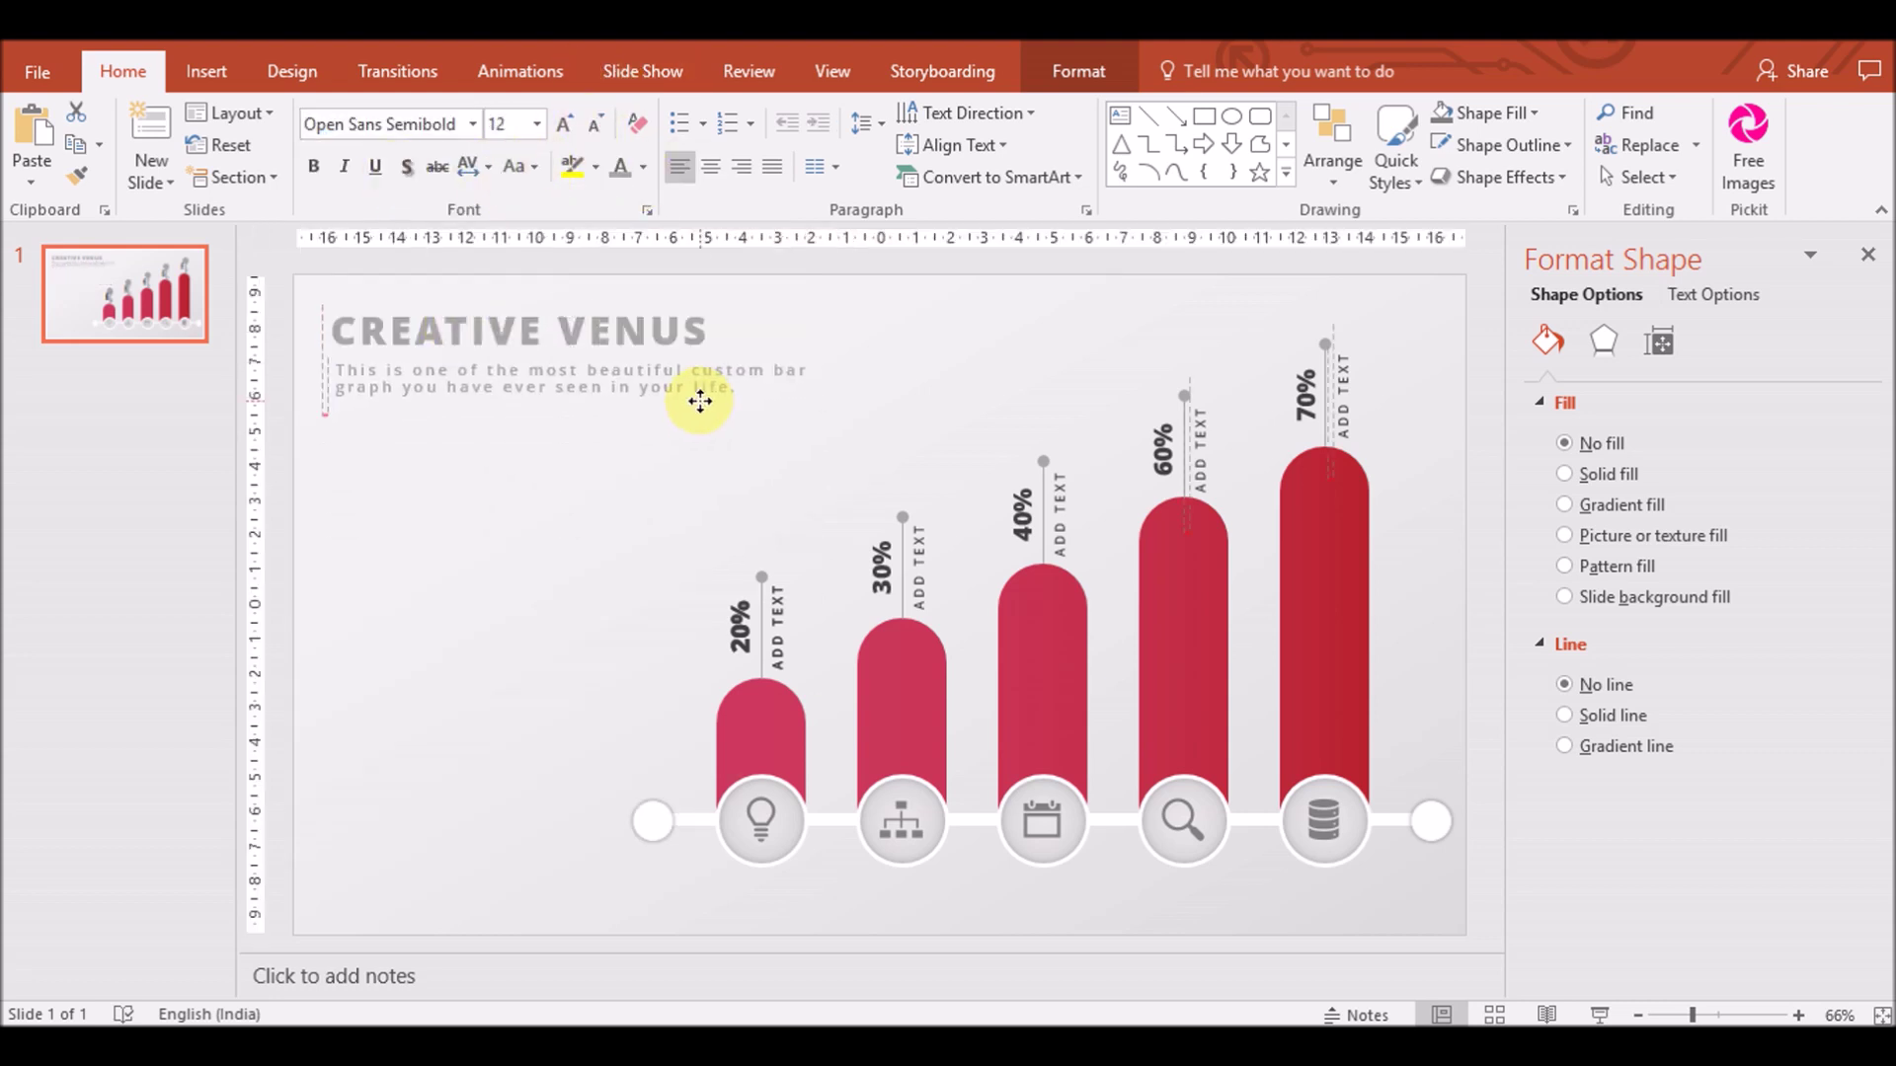
# Finish the description with 'more such stuff.' and 'I hope you will like this custom bar graph.'
pyautogui.click(749, 387)
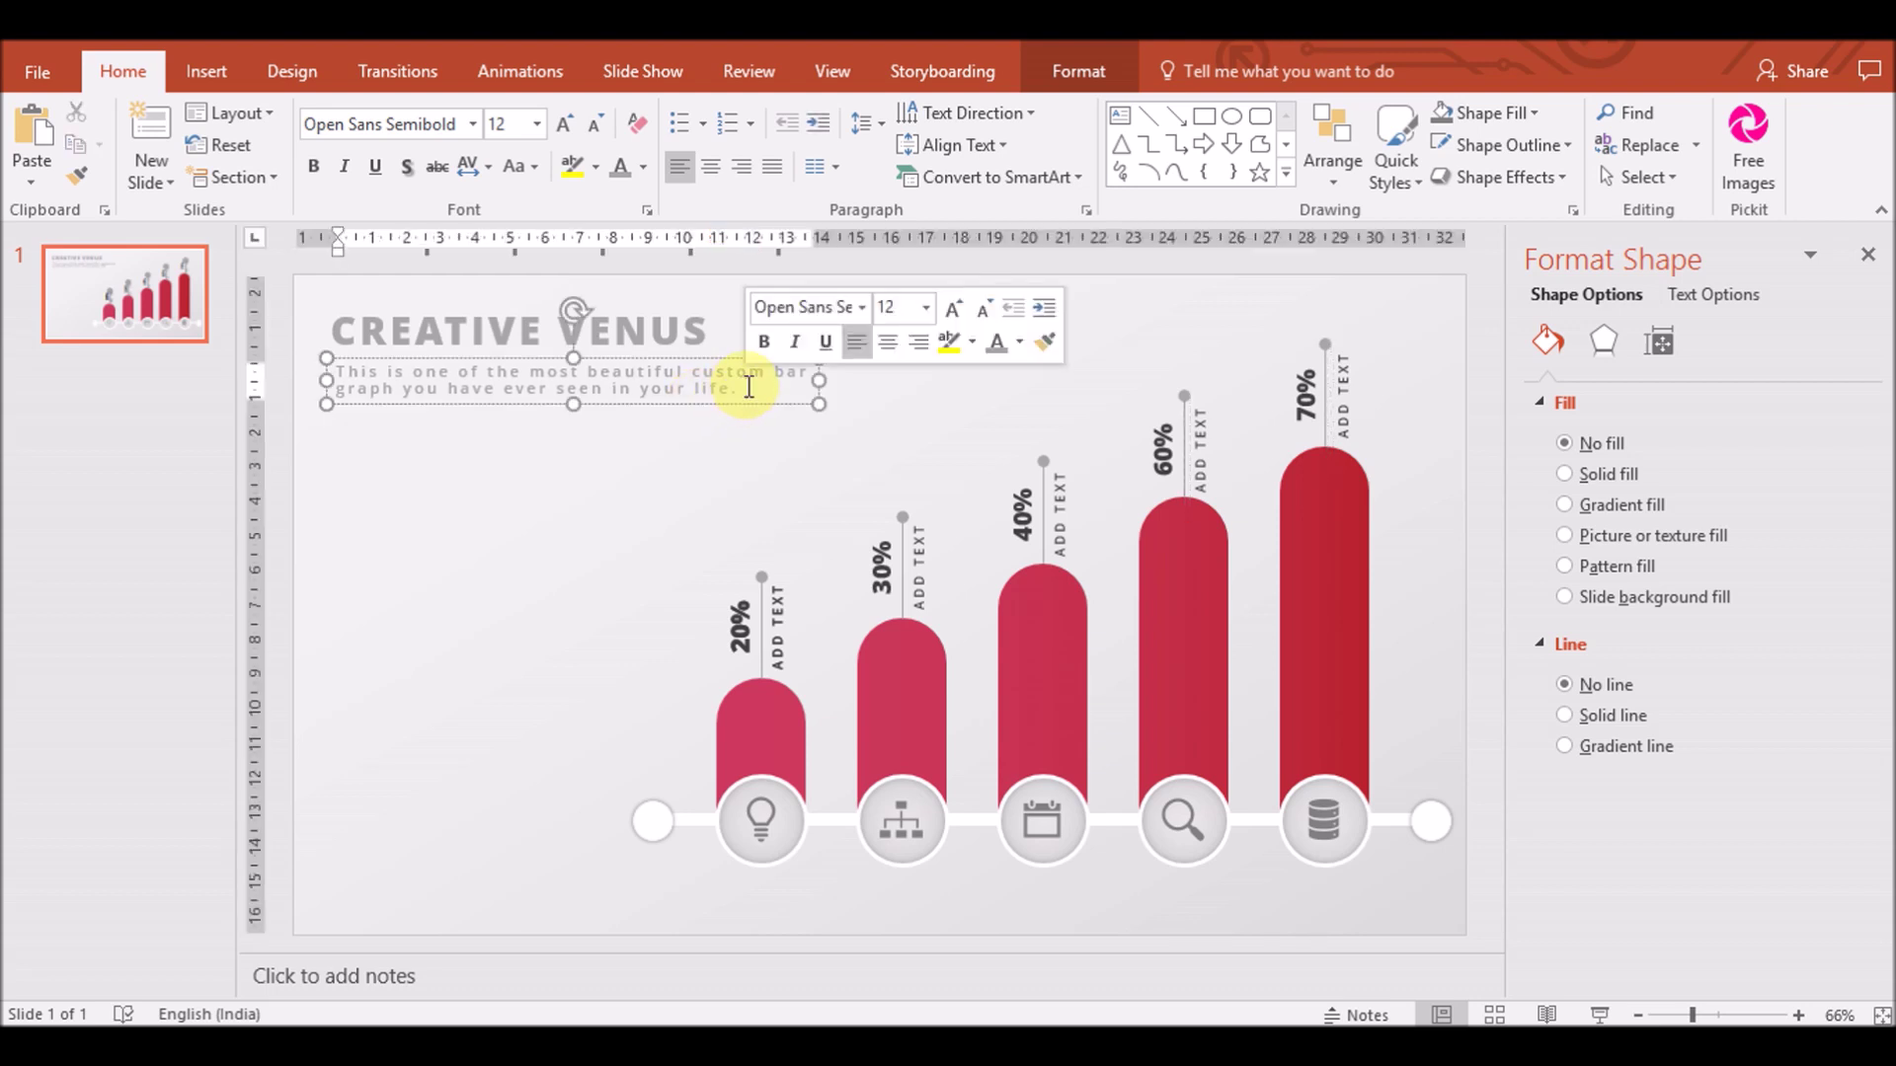
pyautogui.write('You should subscribe to our channel')
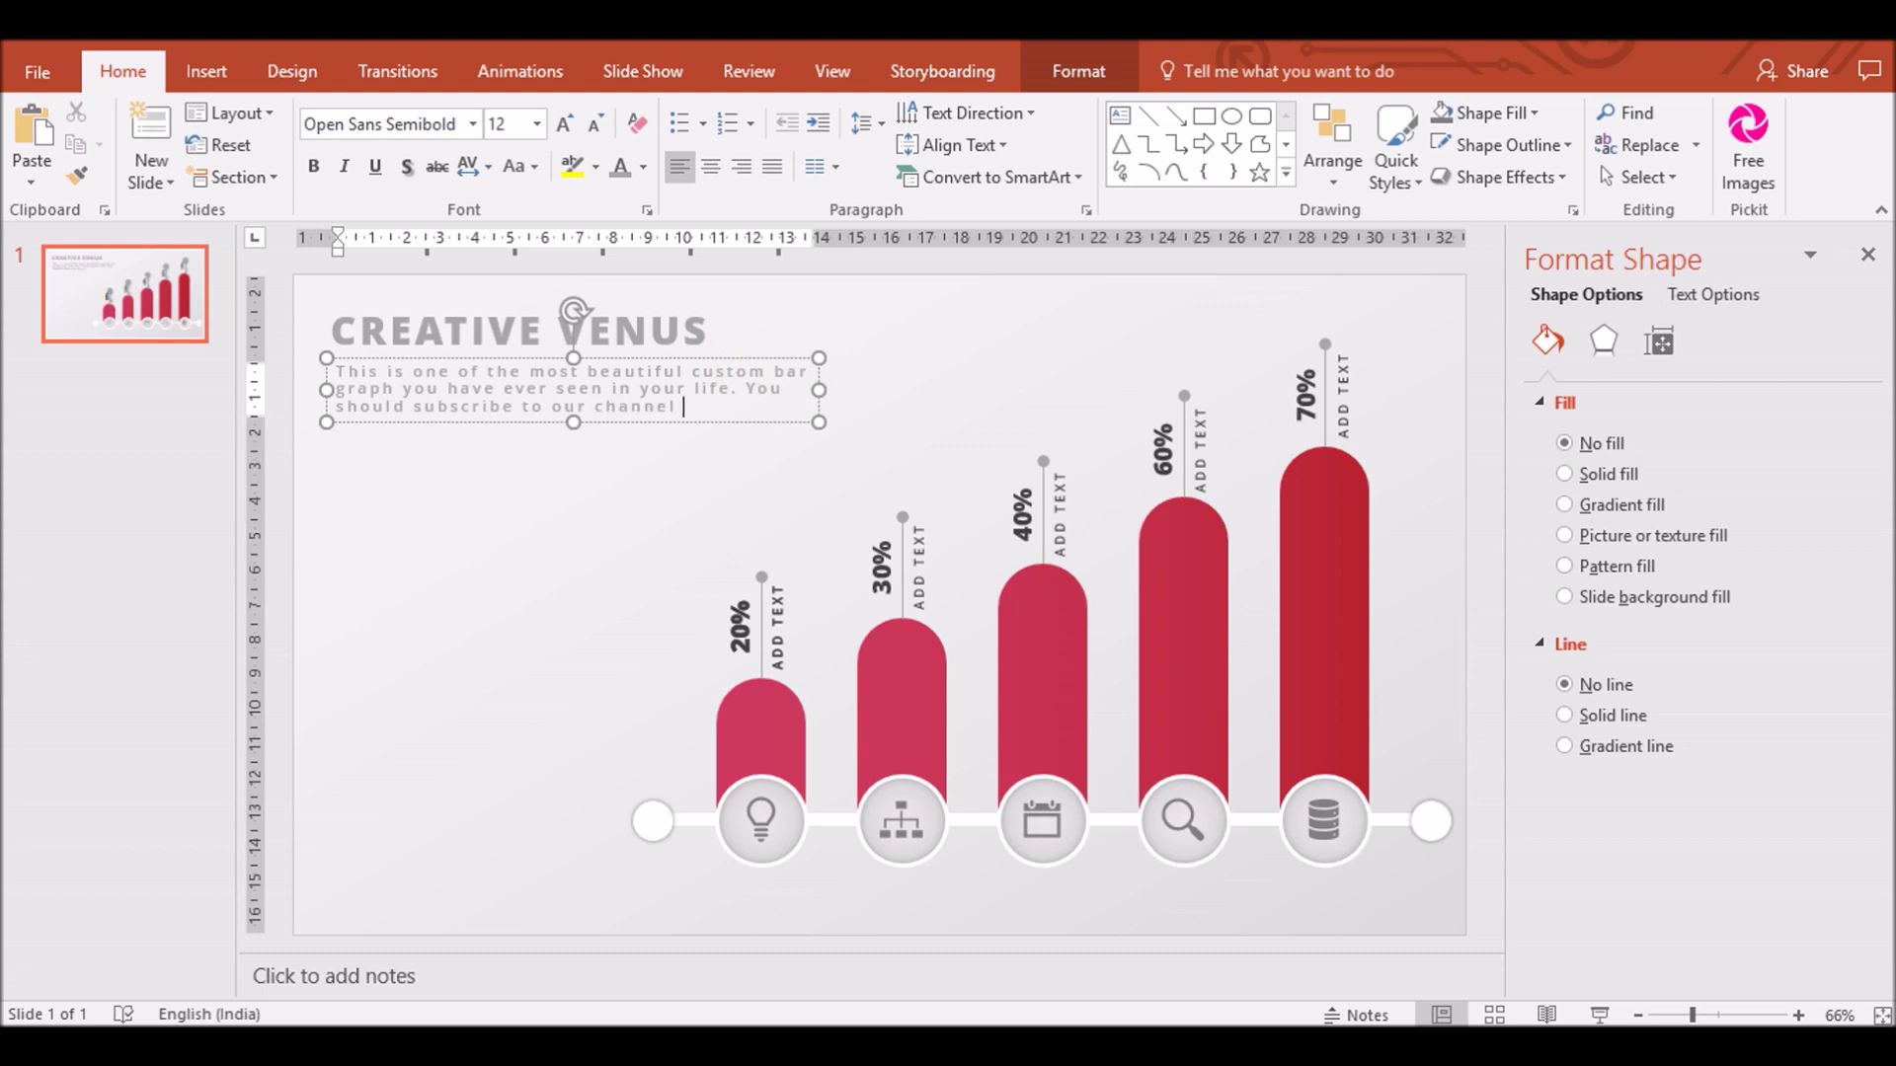
pyautogui.write('such m')
pyautogui.press('BackSpace')
pyautogui.press('BackSpace')
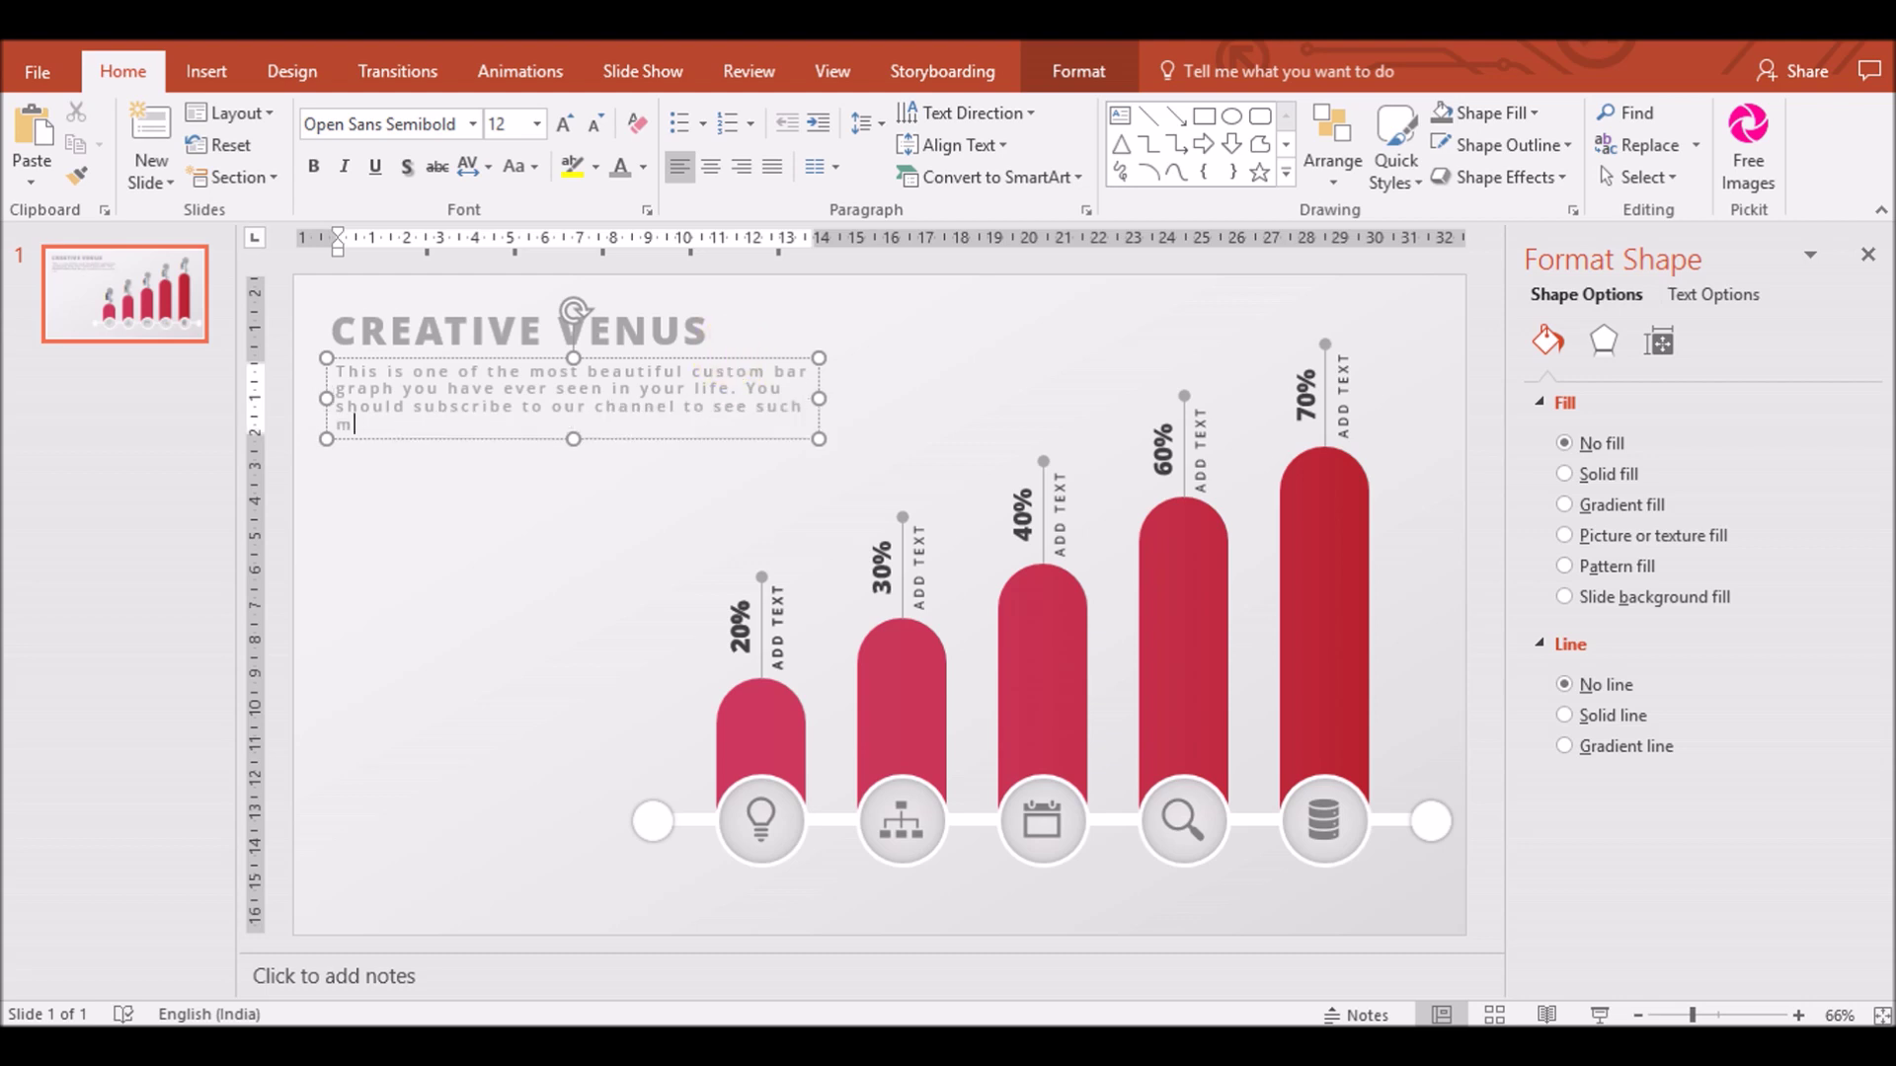
pyautogui.press('BackSpace')
pyautogui.press('BackSpace')
pyautogui.press('BackSpace')
pyautogui.write('more such stuff')
pyautogui.write('.')
pyautogui.press('Return')
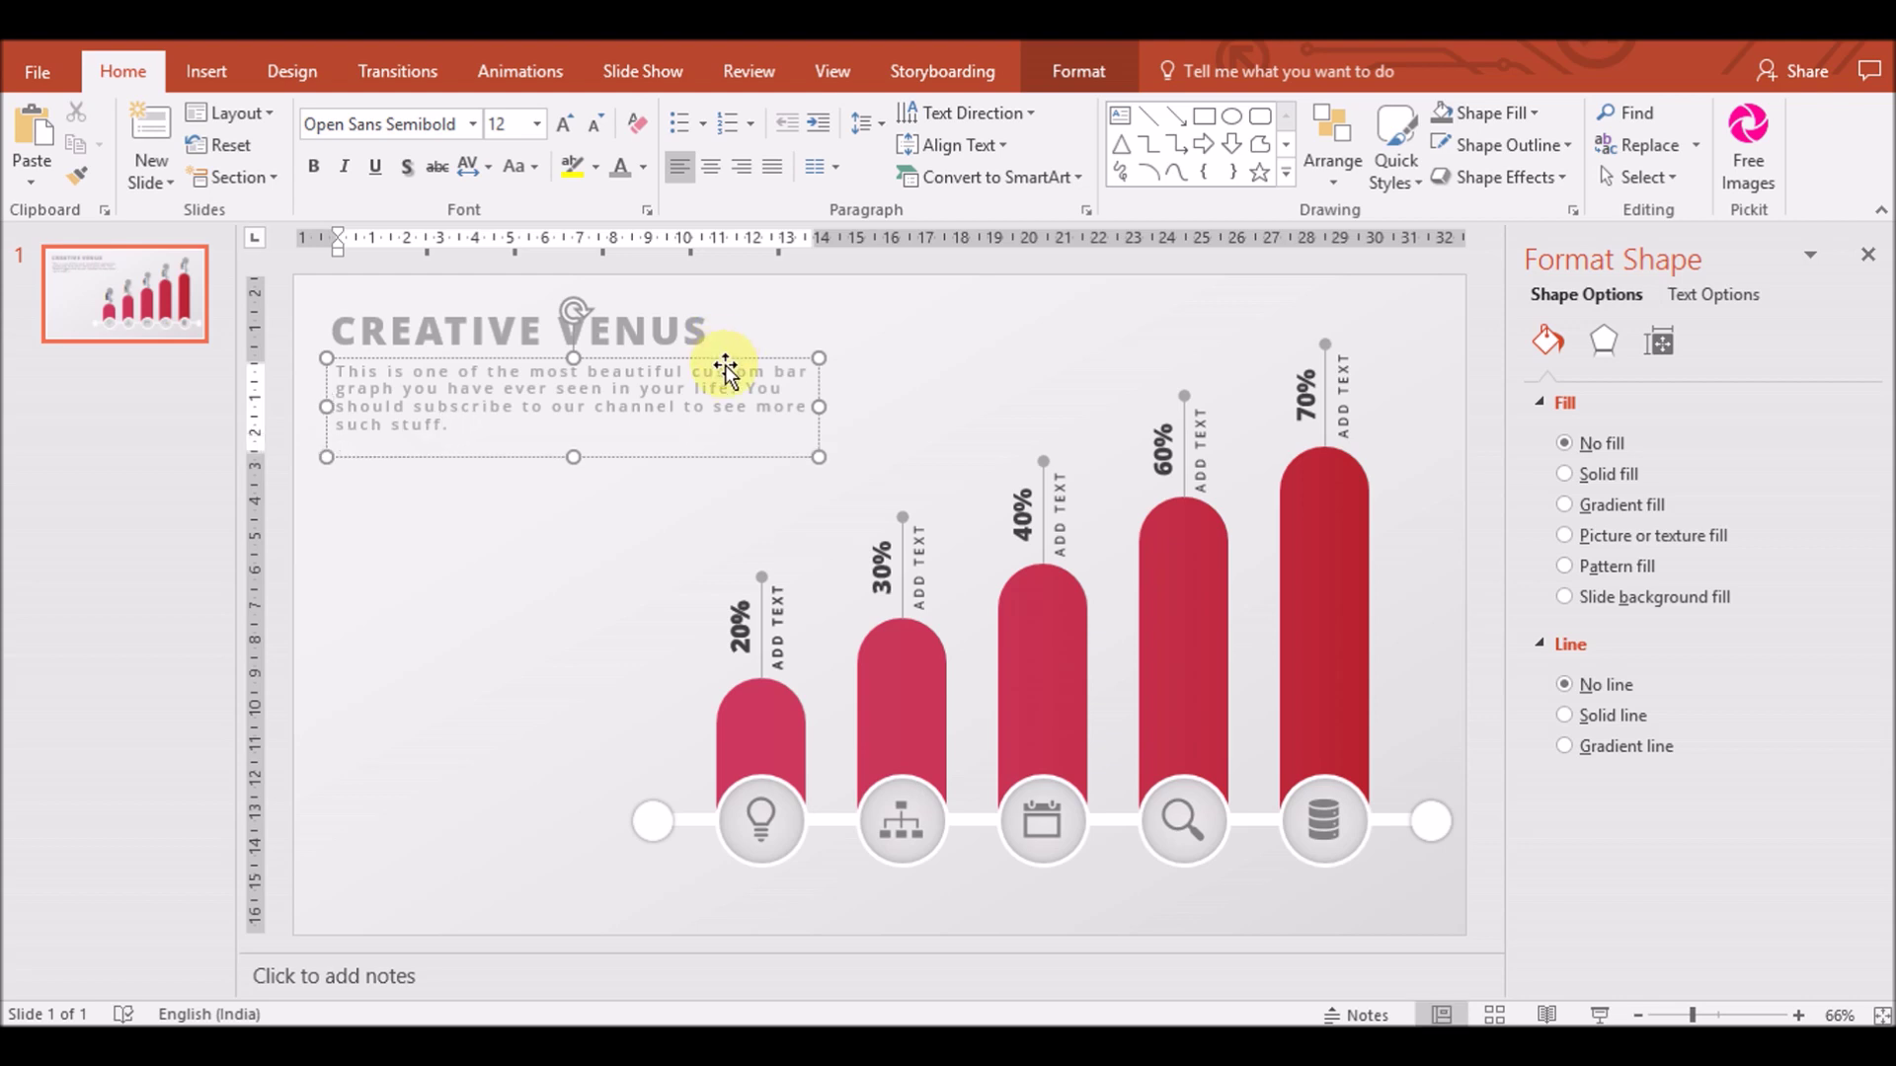
pyautogui.press('BackSpace')
pyautogui.write('I h')
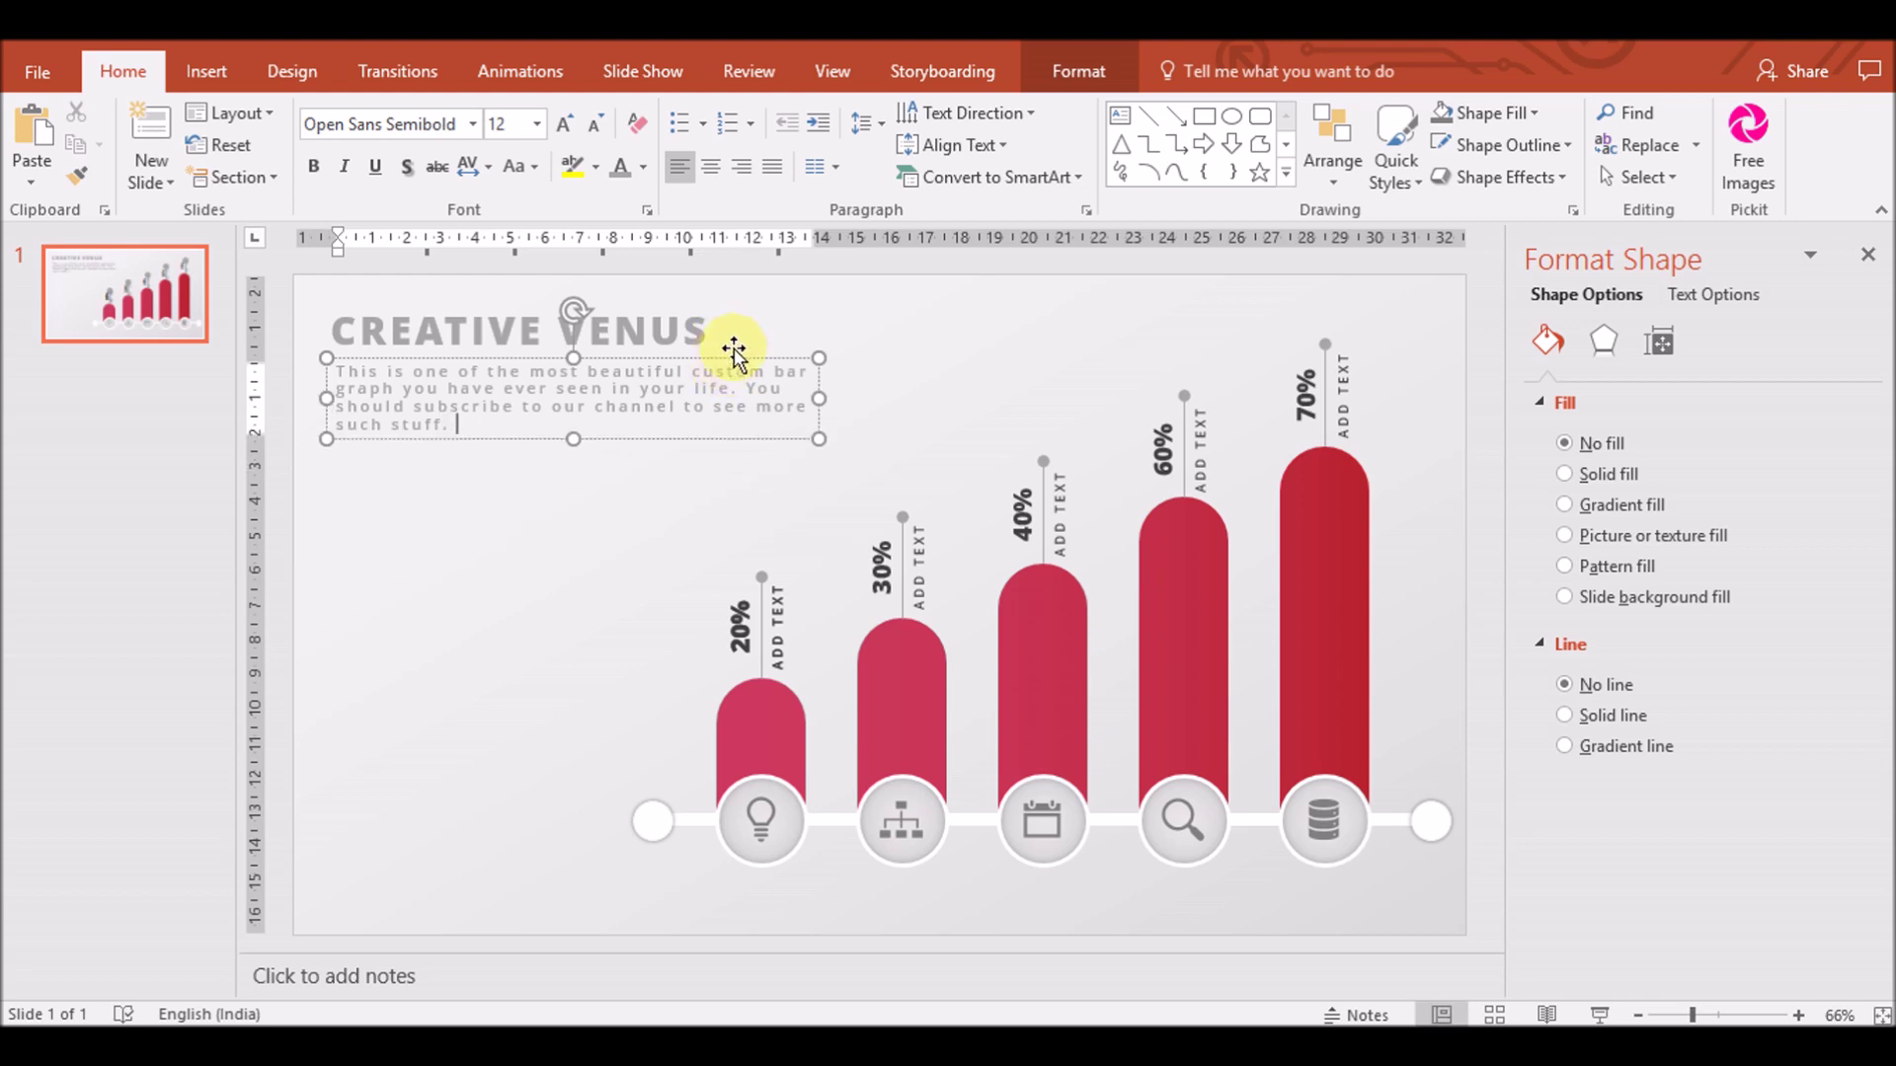
pyautogui.write('ope you will')
pyautogui.click(728, 339)
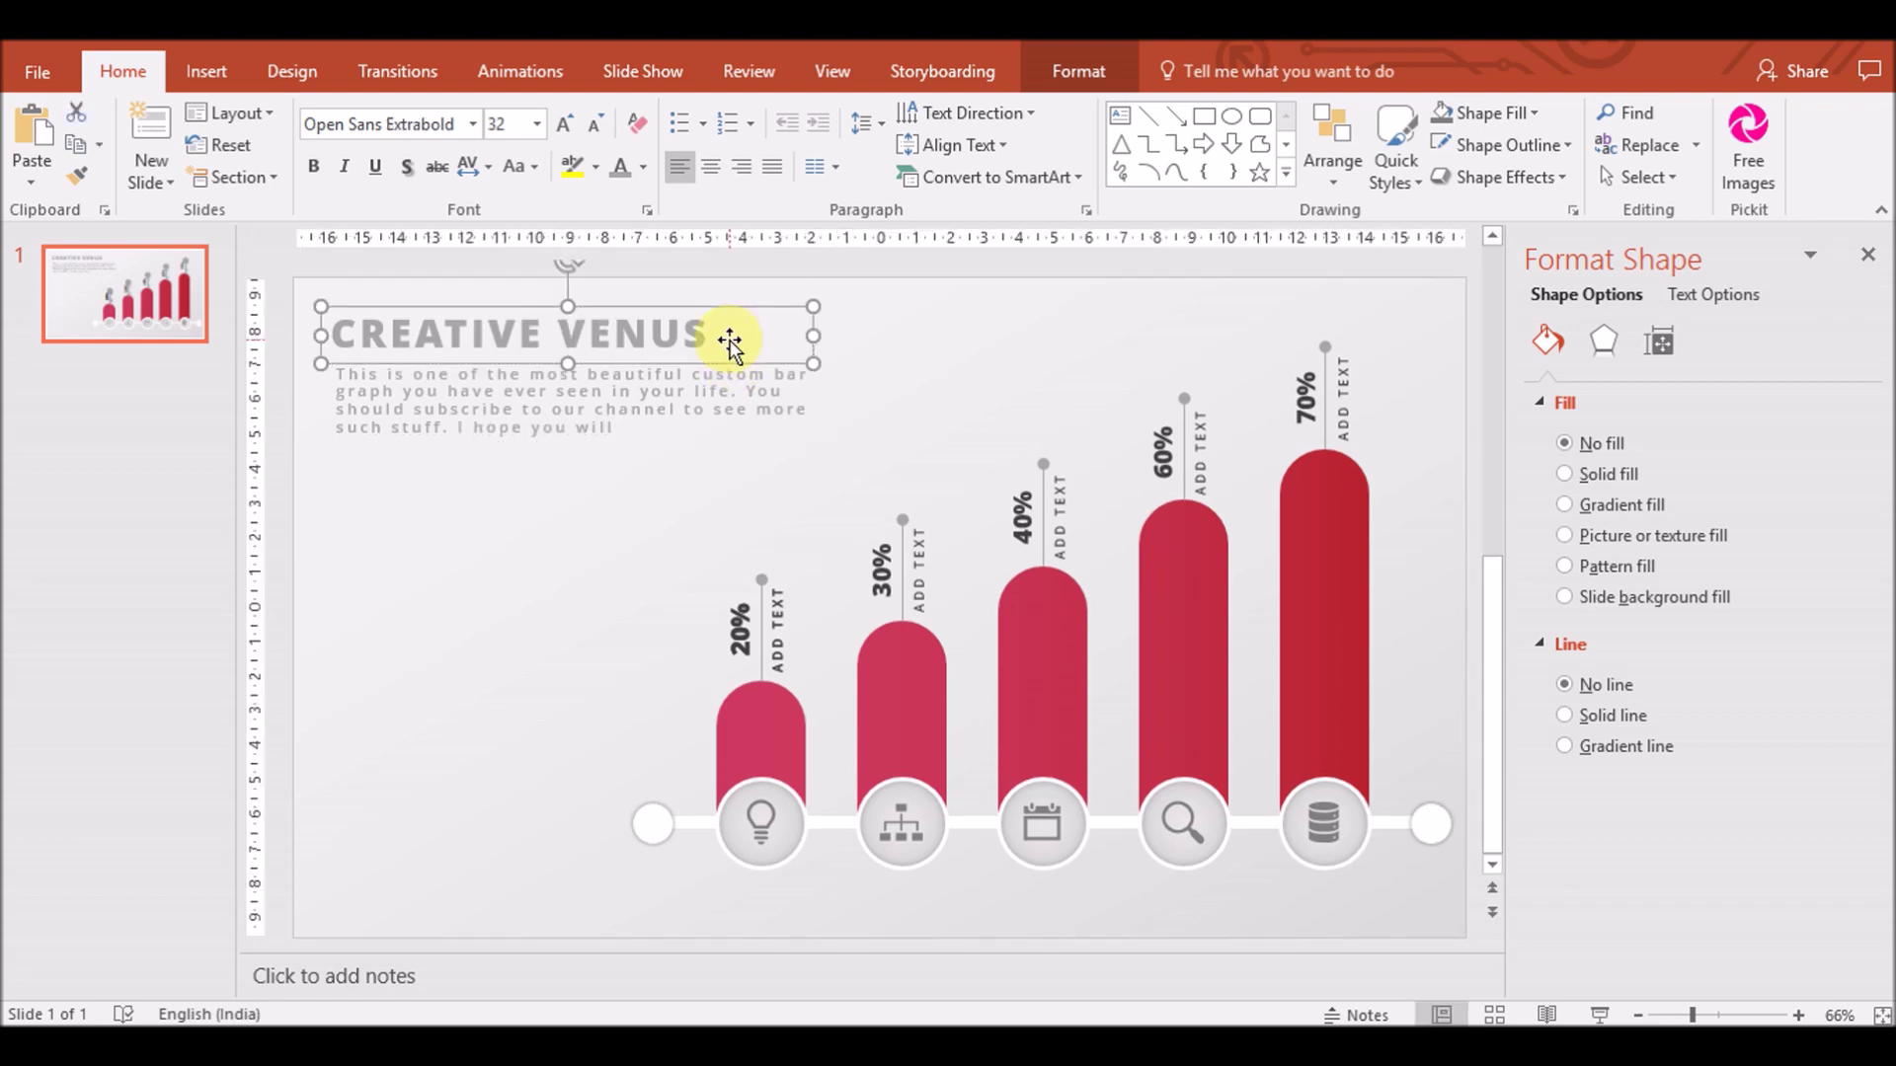
pyautogui.click(652, 415)
pyautogui.write('like this ')
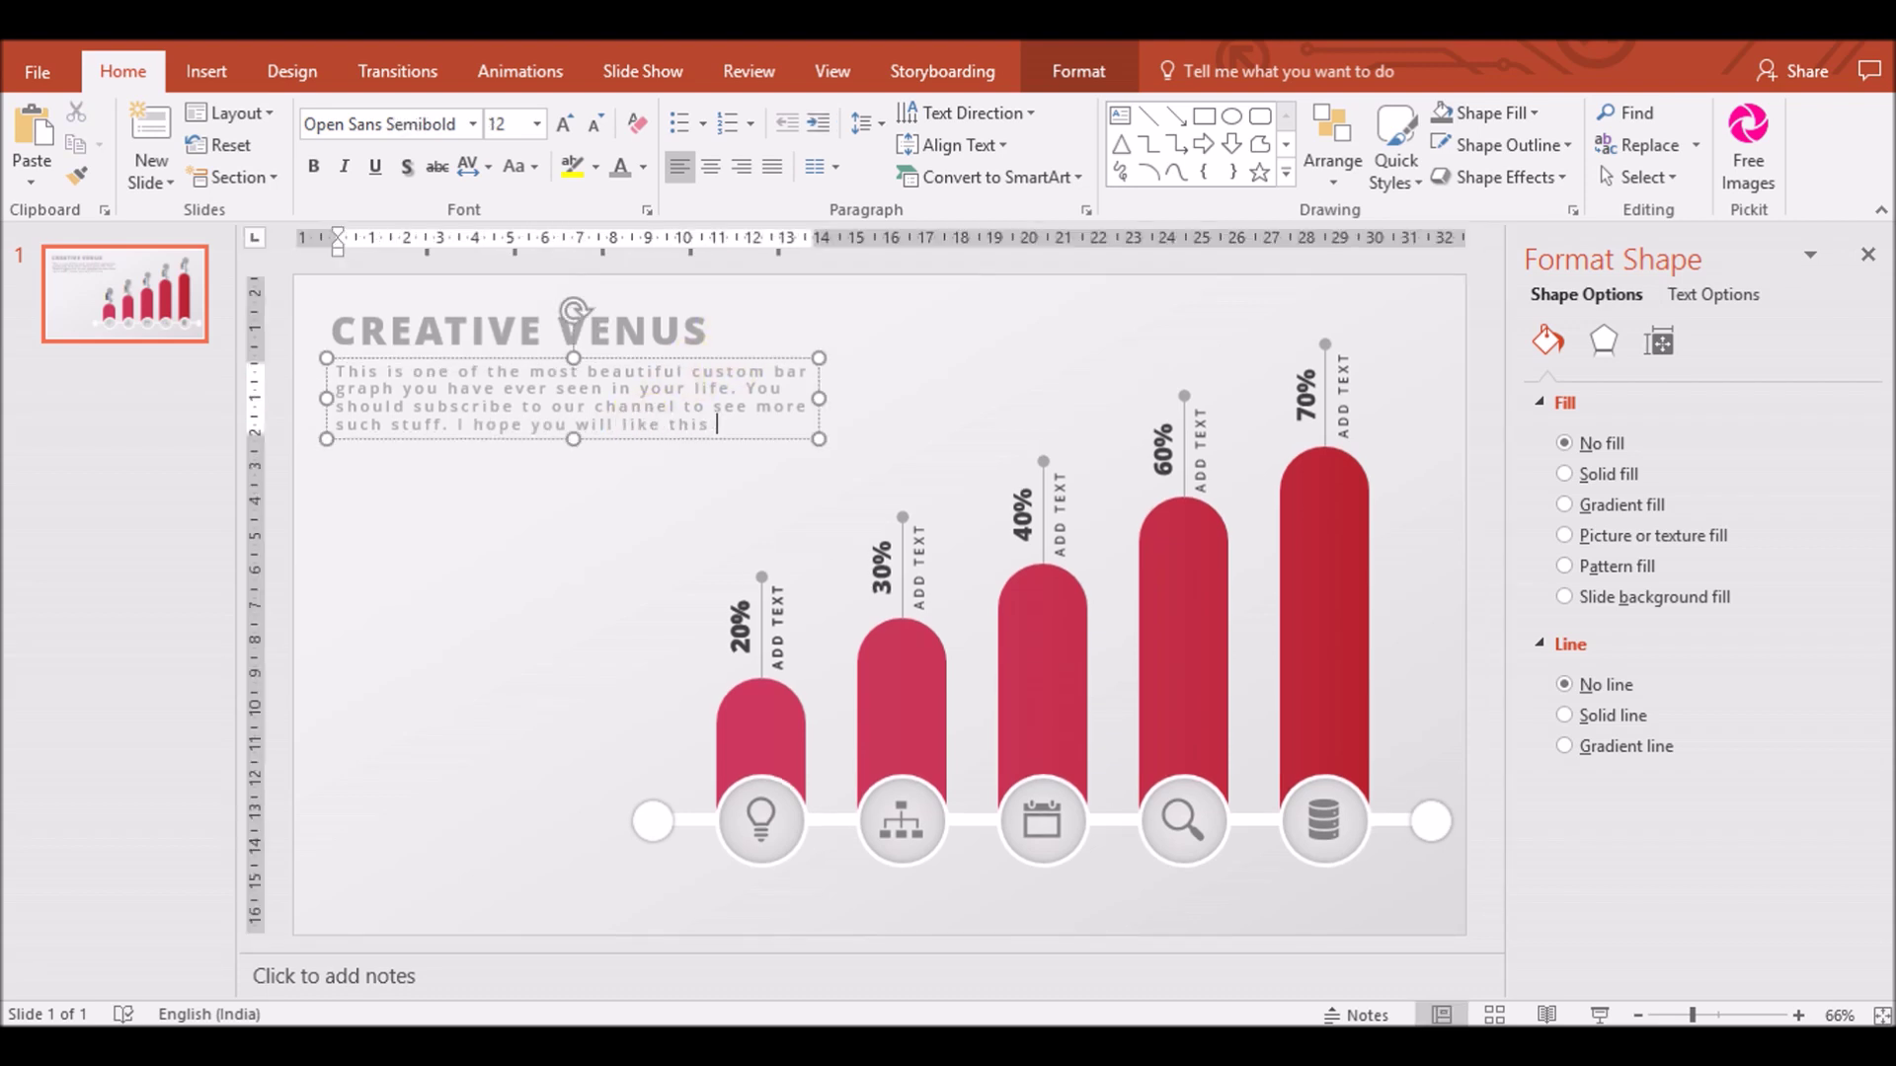
pyautogui.write('custom bar graph.')
# Shrink the description to 11 pt and narrow its box so the text reflows
pyautogui.hotkey('ctrl', 'a')
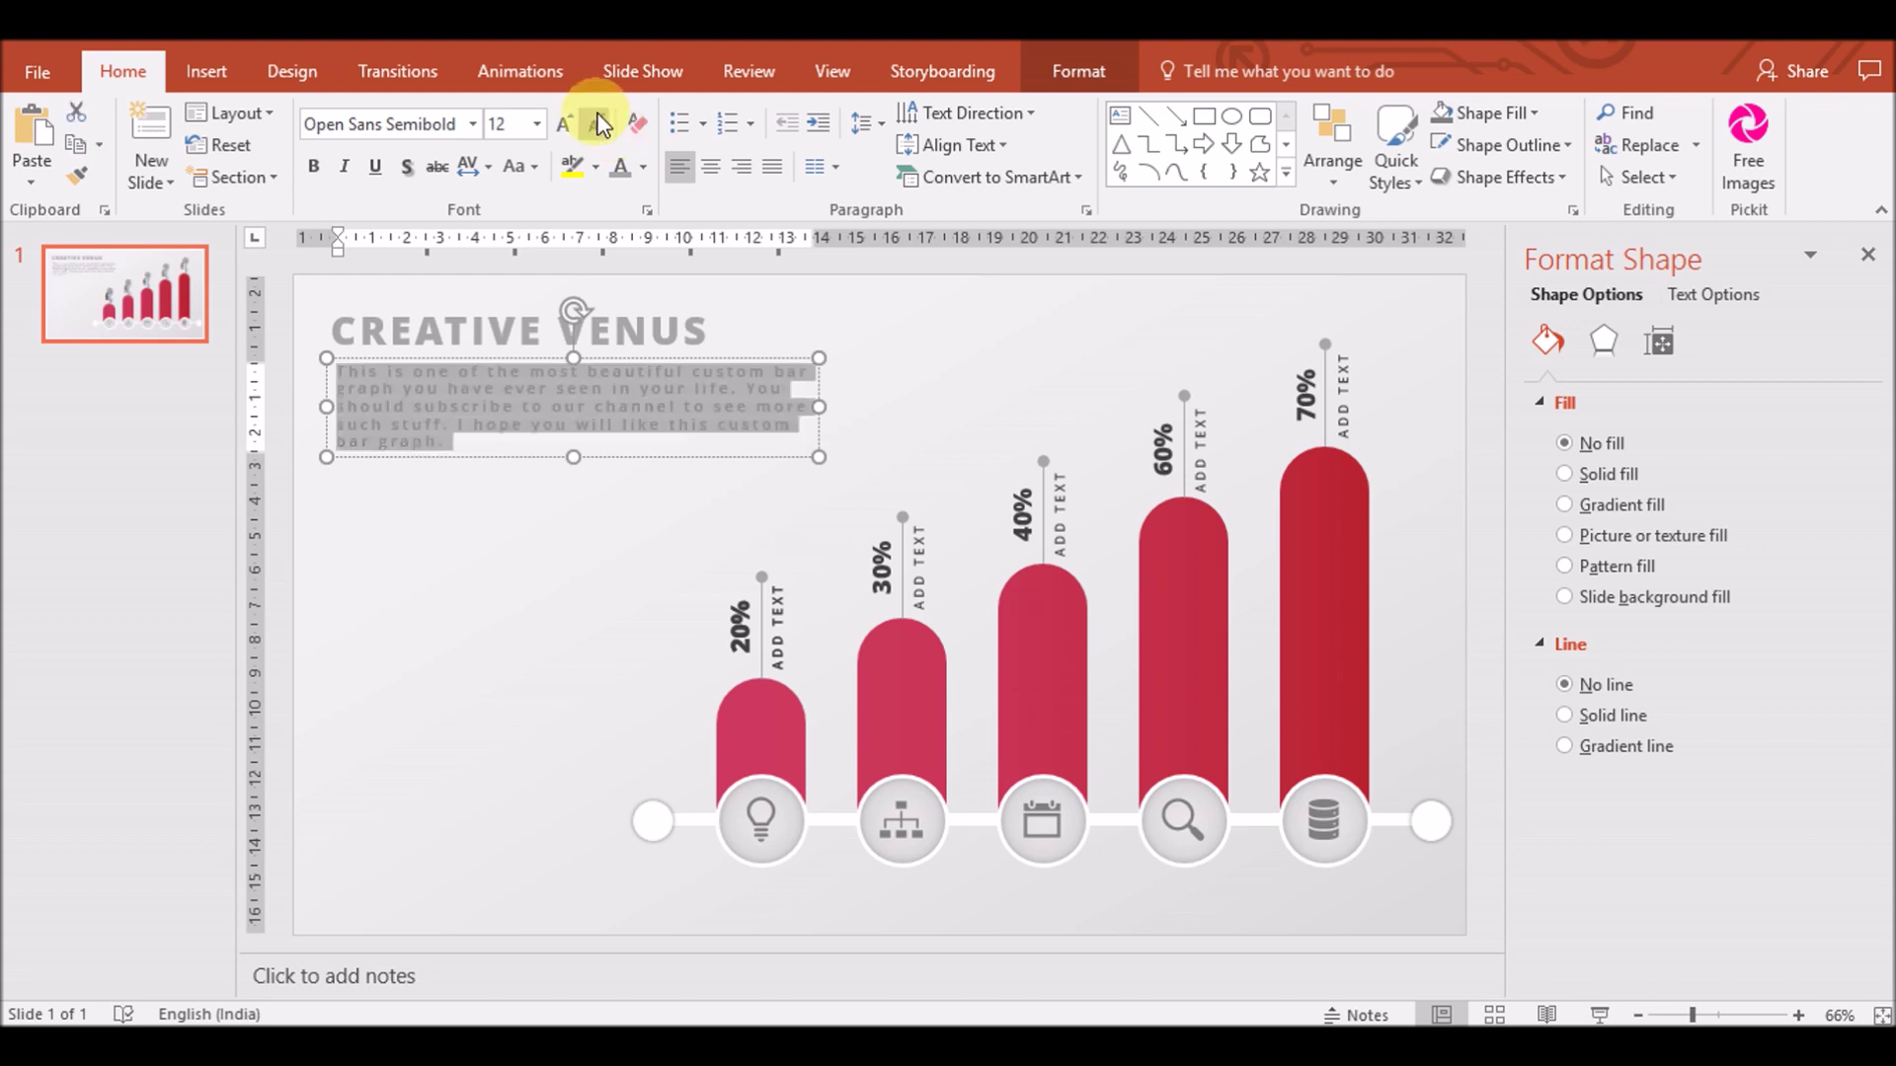
pyautogui.click(596, 123)
pyautogui.moveTo(819, 404); pyautogui.dragTo(733, 408)
# Justify the description paragraph beneath the title
pyautogui.click(771, 167)
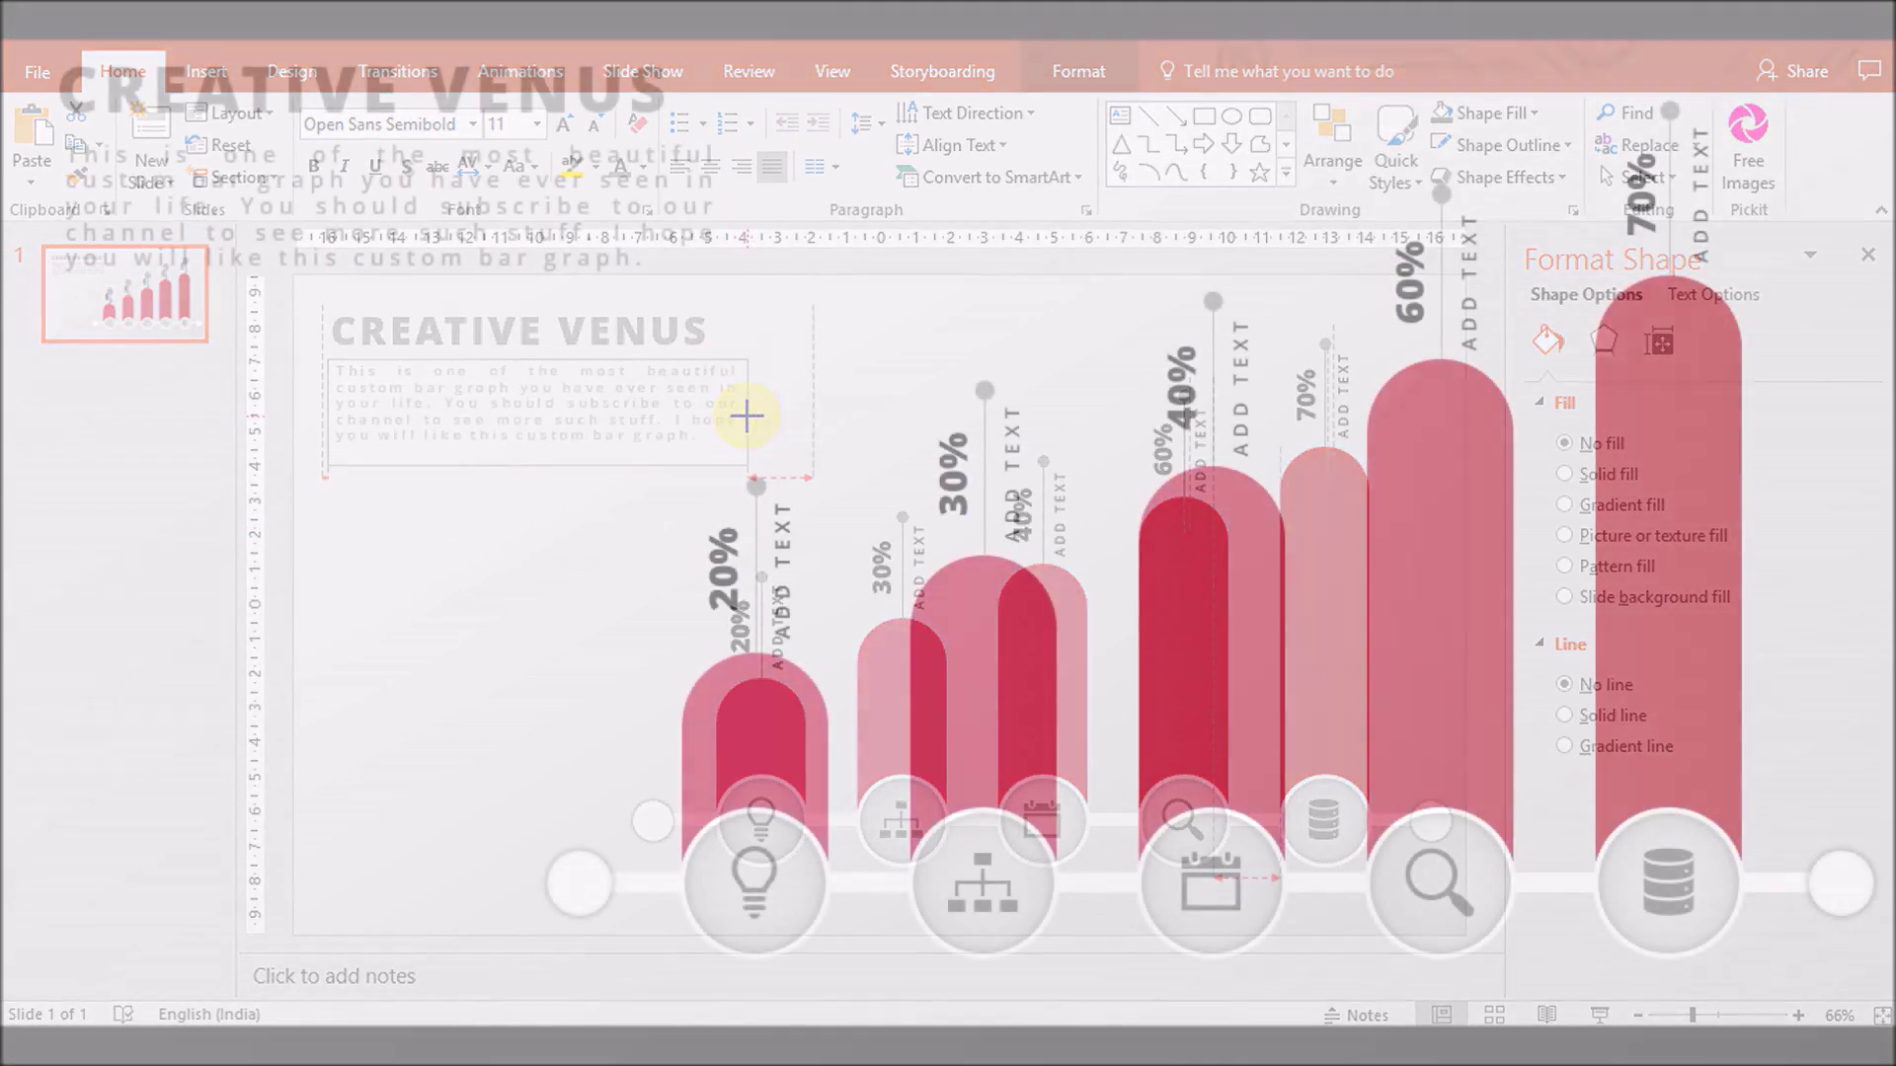